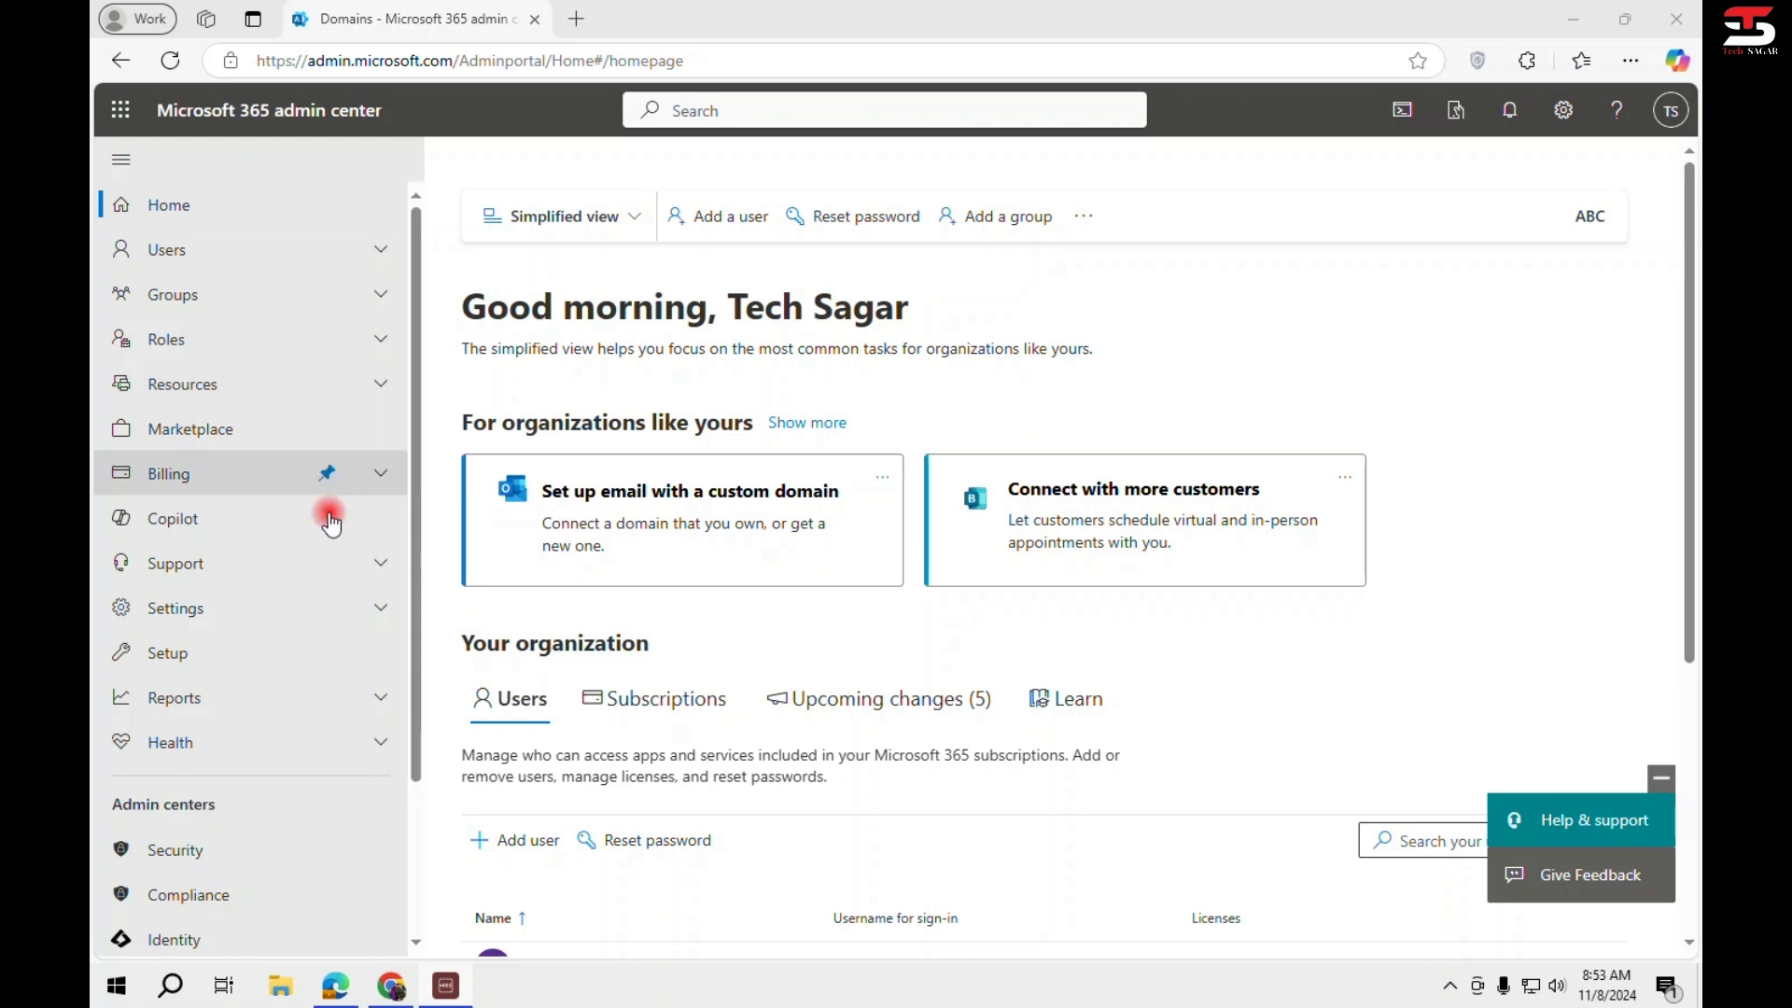
Open the domain settings and start adding an existing domain to the organization.
click(268, 620)
click(217, 652)
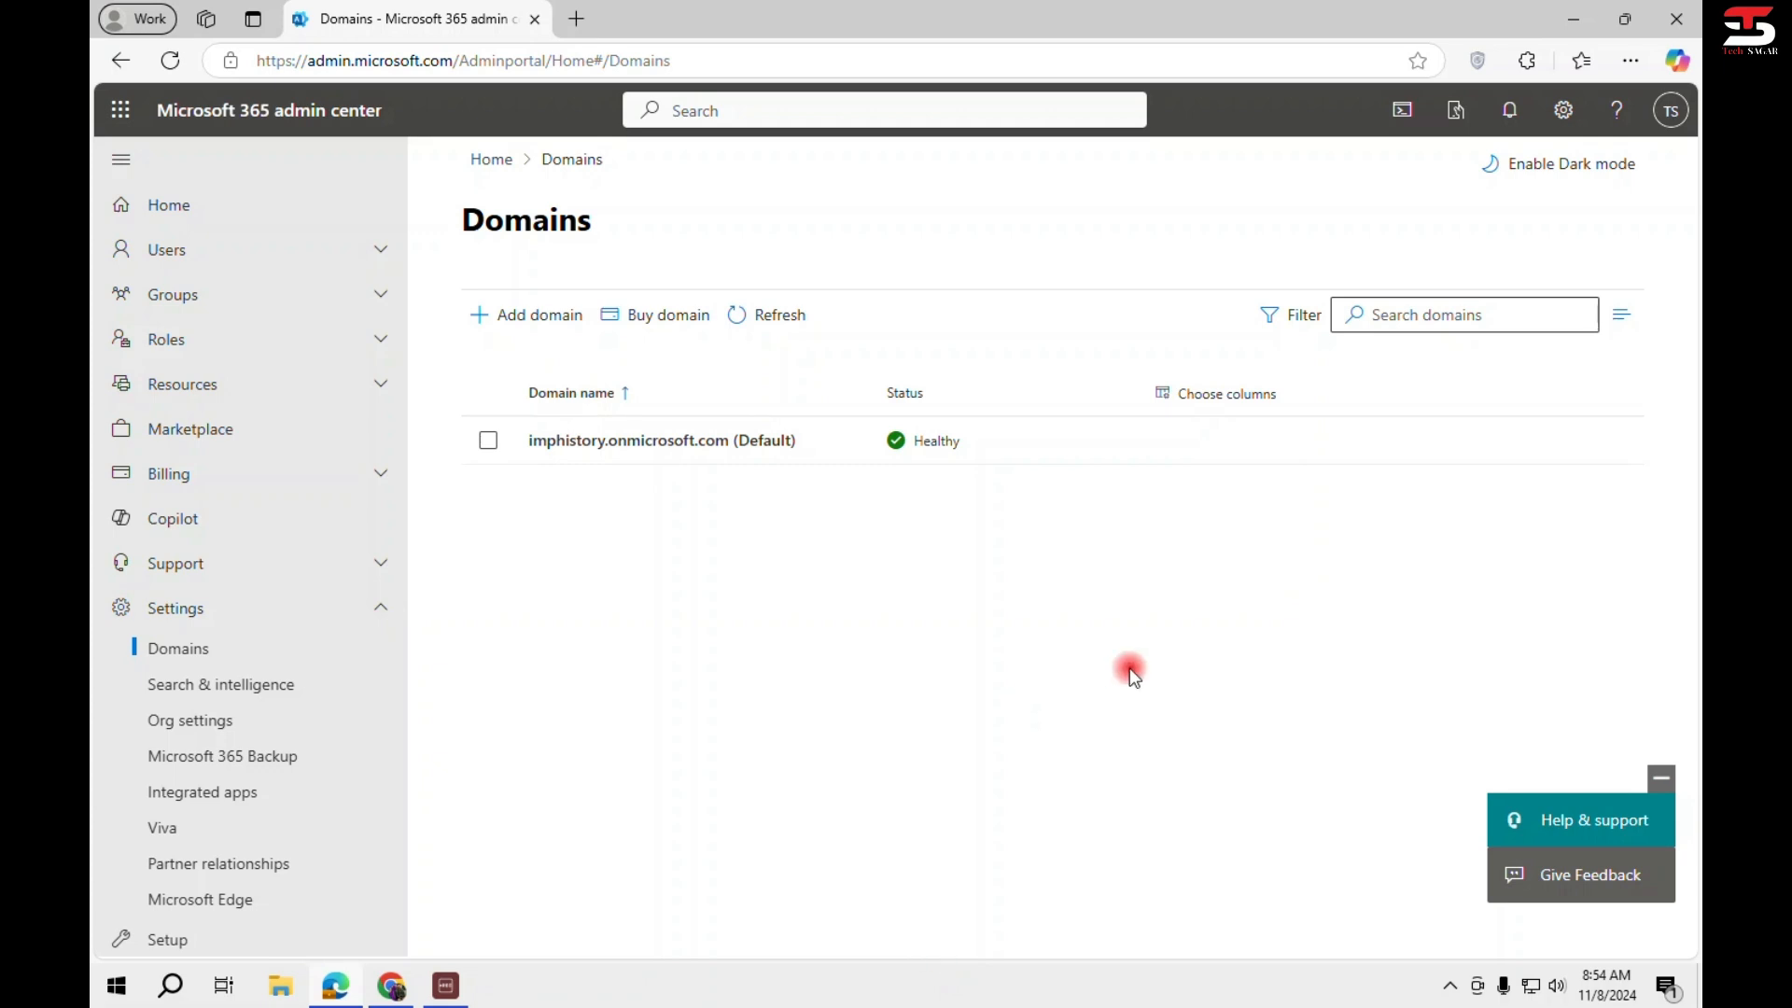
click(554, 320)
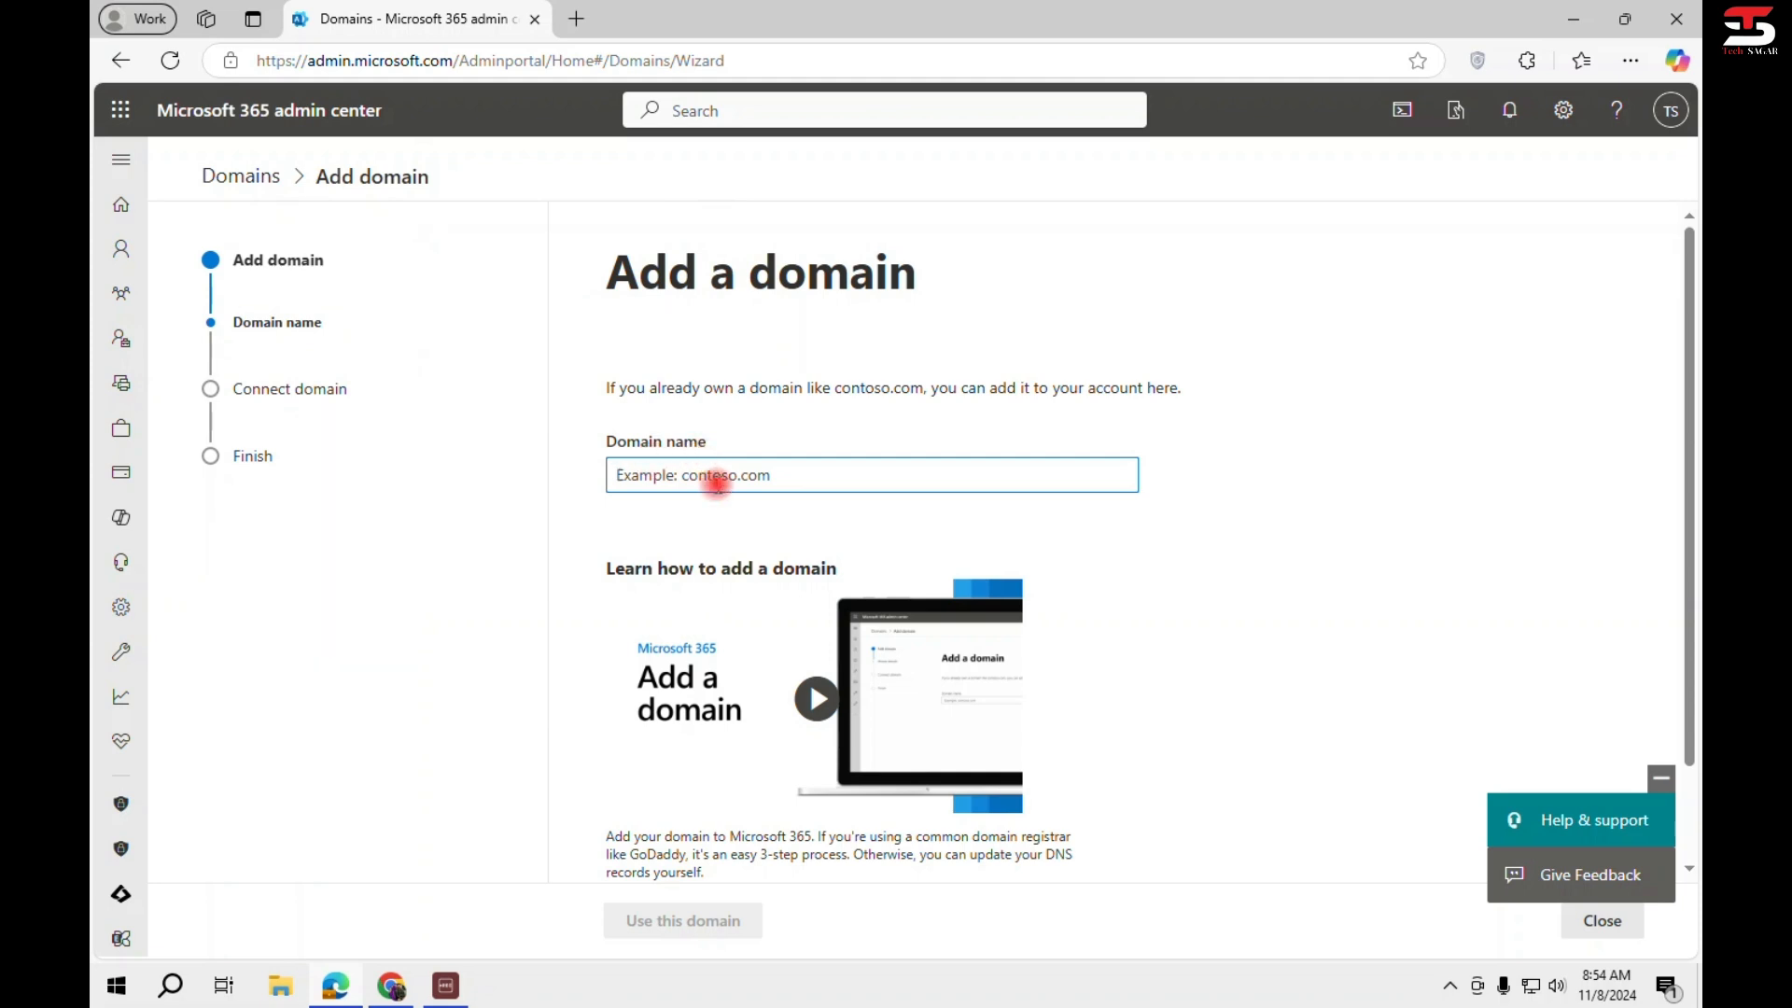
click(724, 478)
Open imphistory.com in a new browser tab and copy its address for the domain wizard.
click(576, 18)
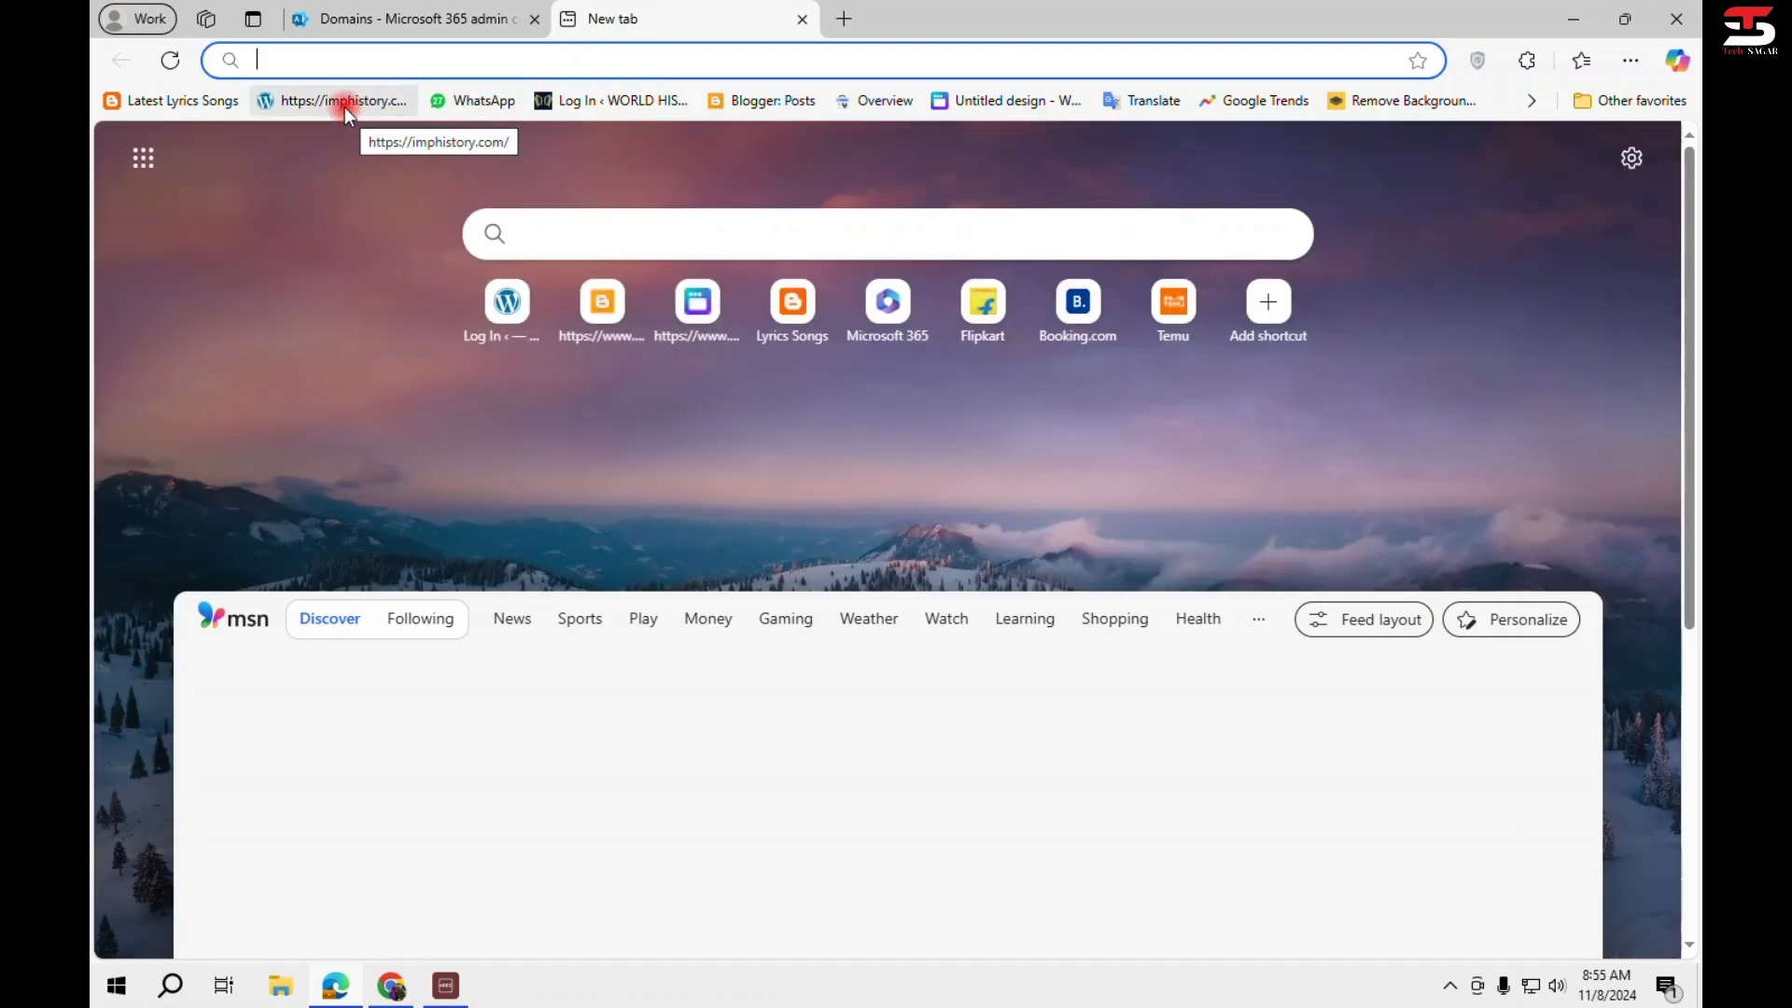
click(576, 62)
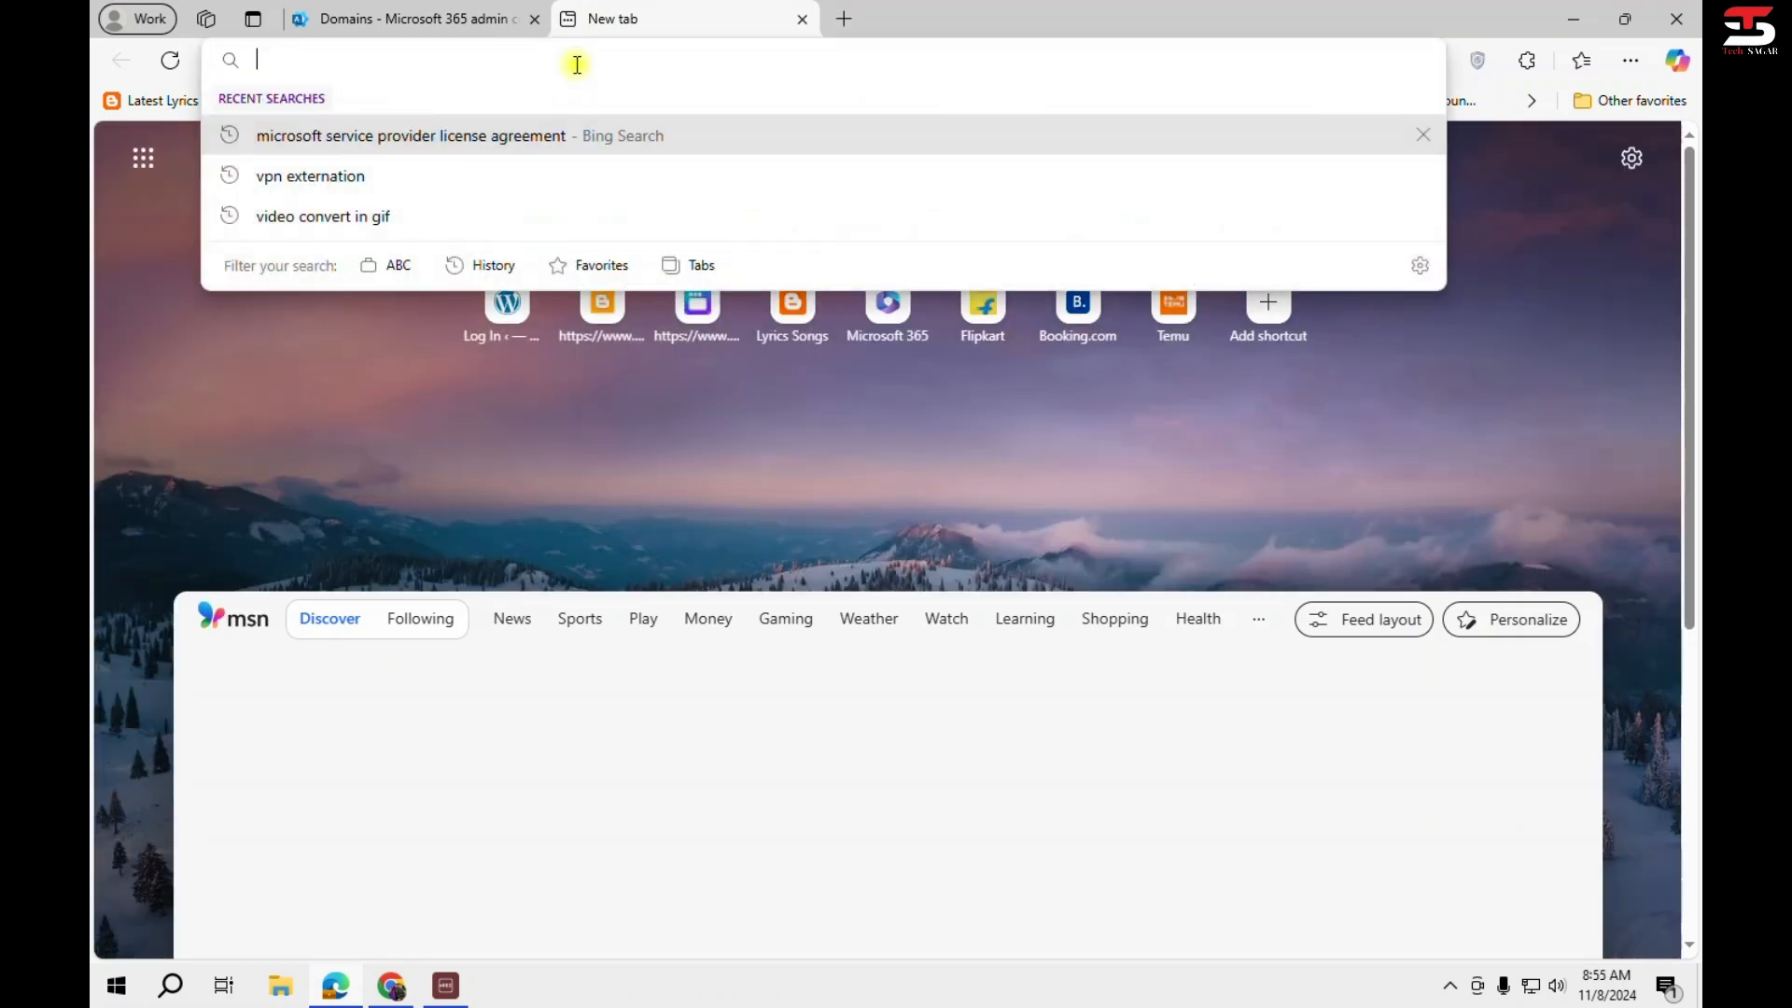
text(imphistory.com)
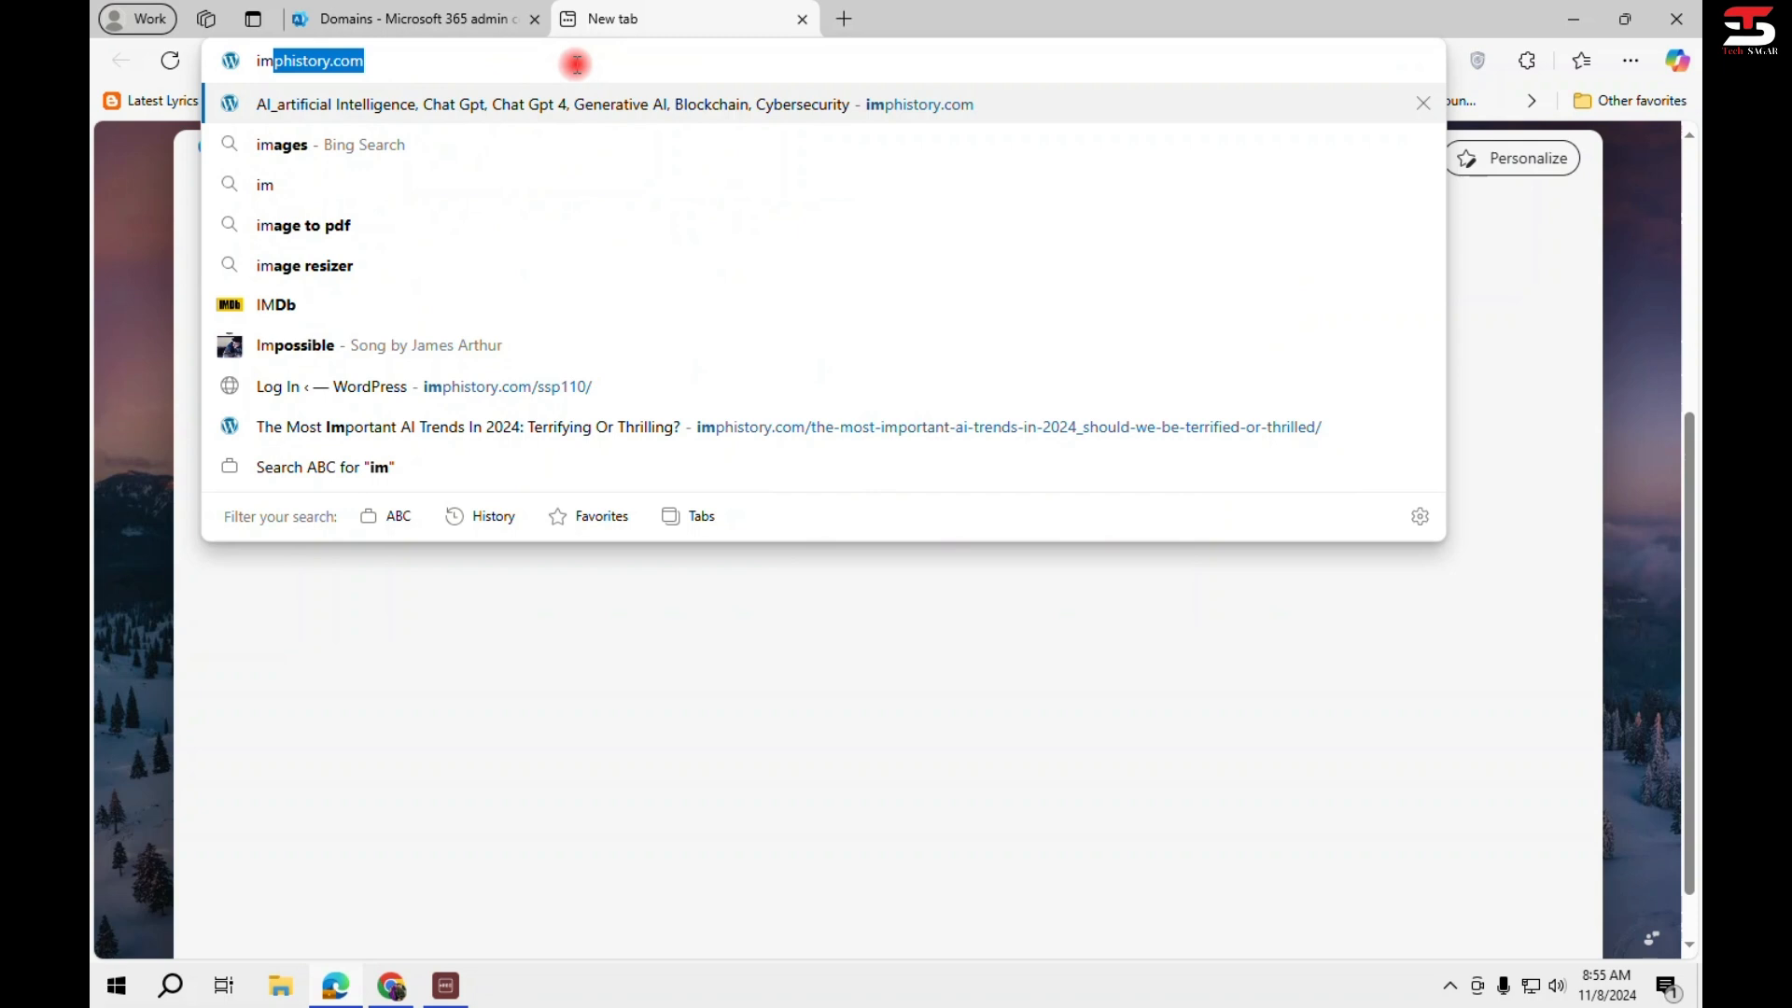
key(Return)
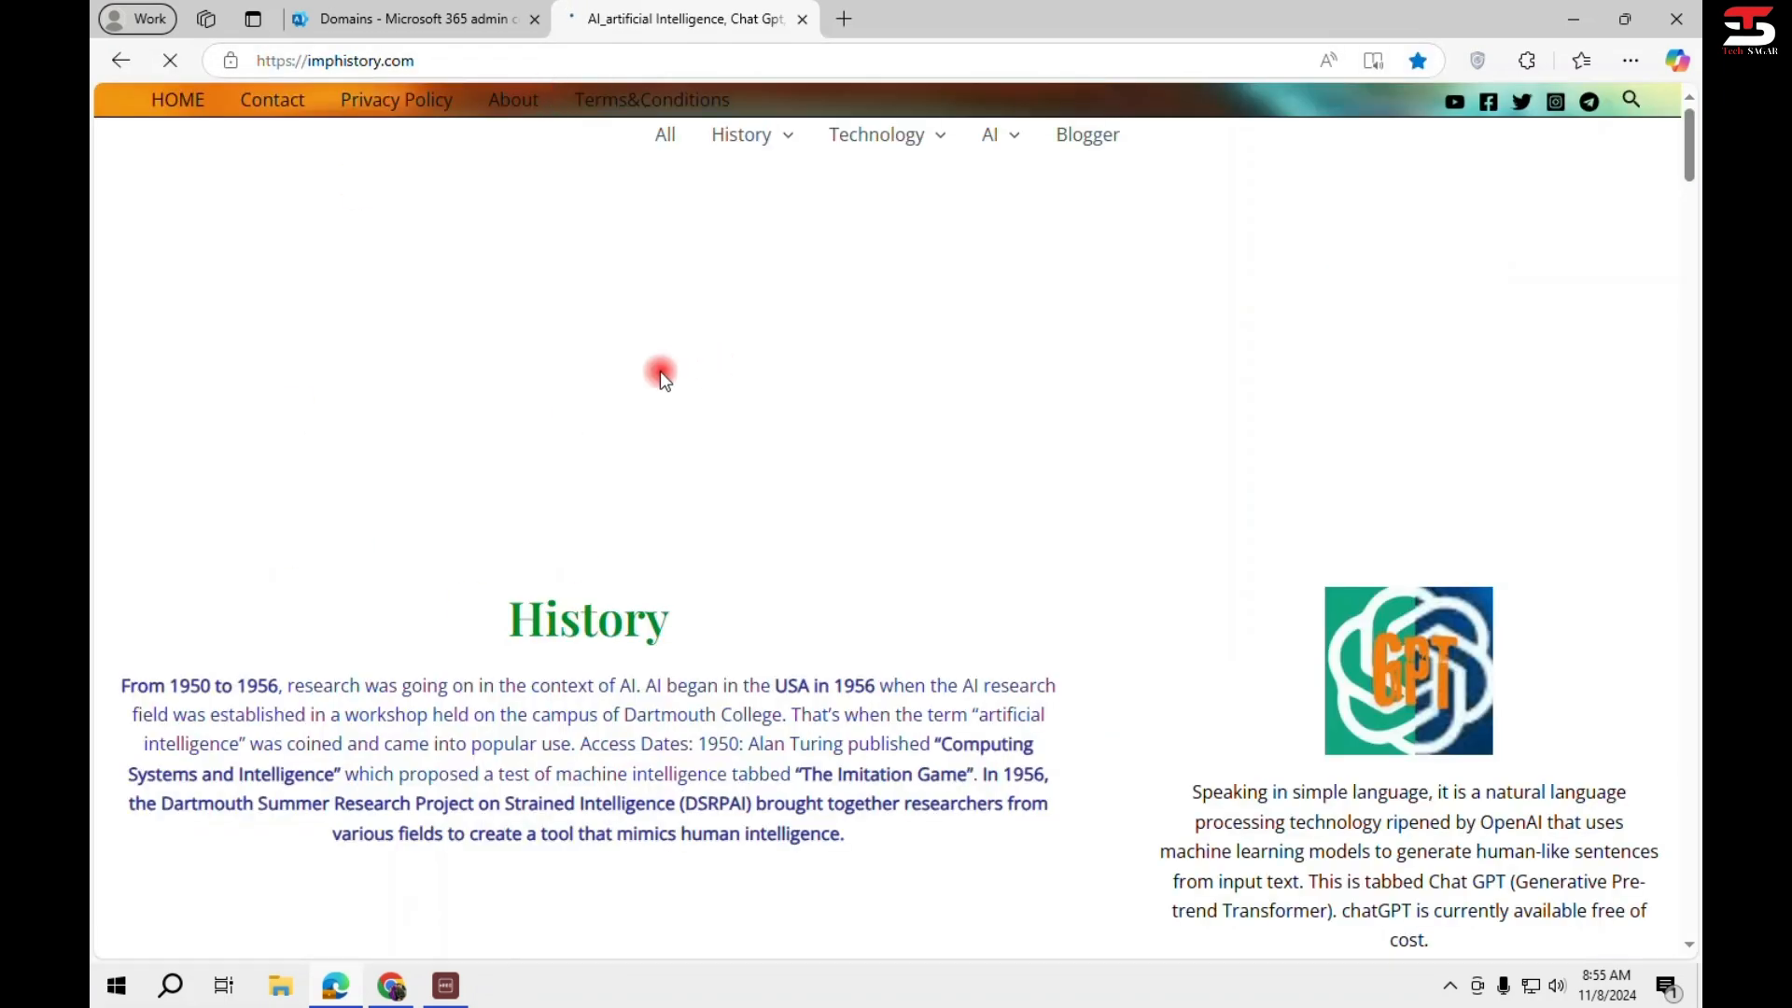
click(448, 62)
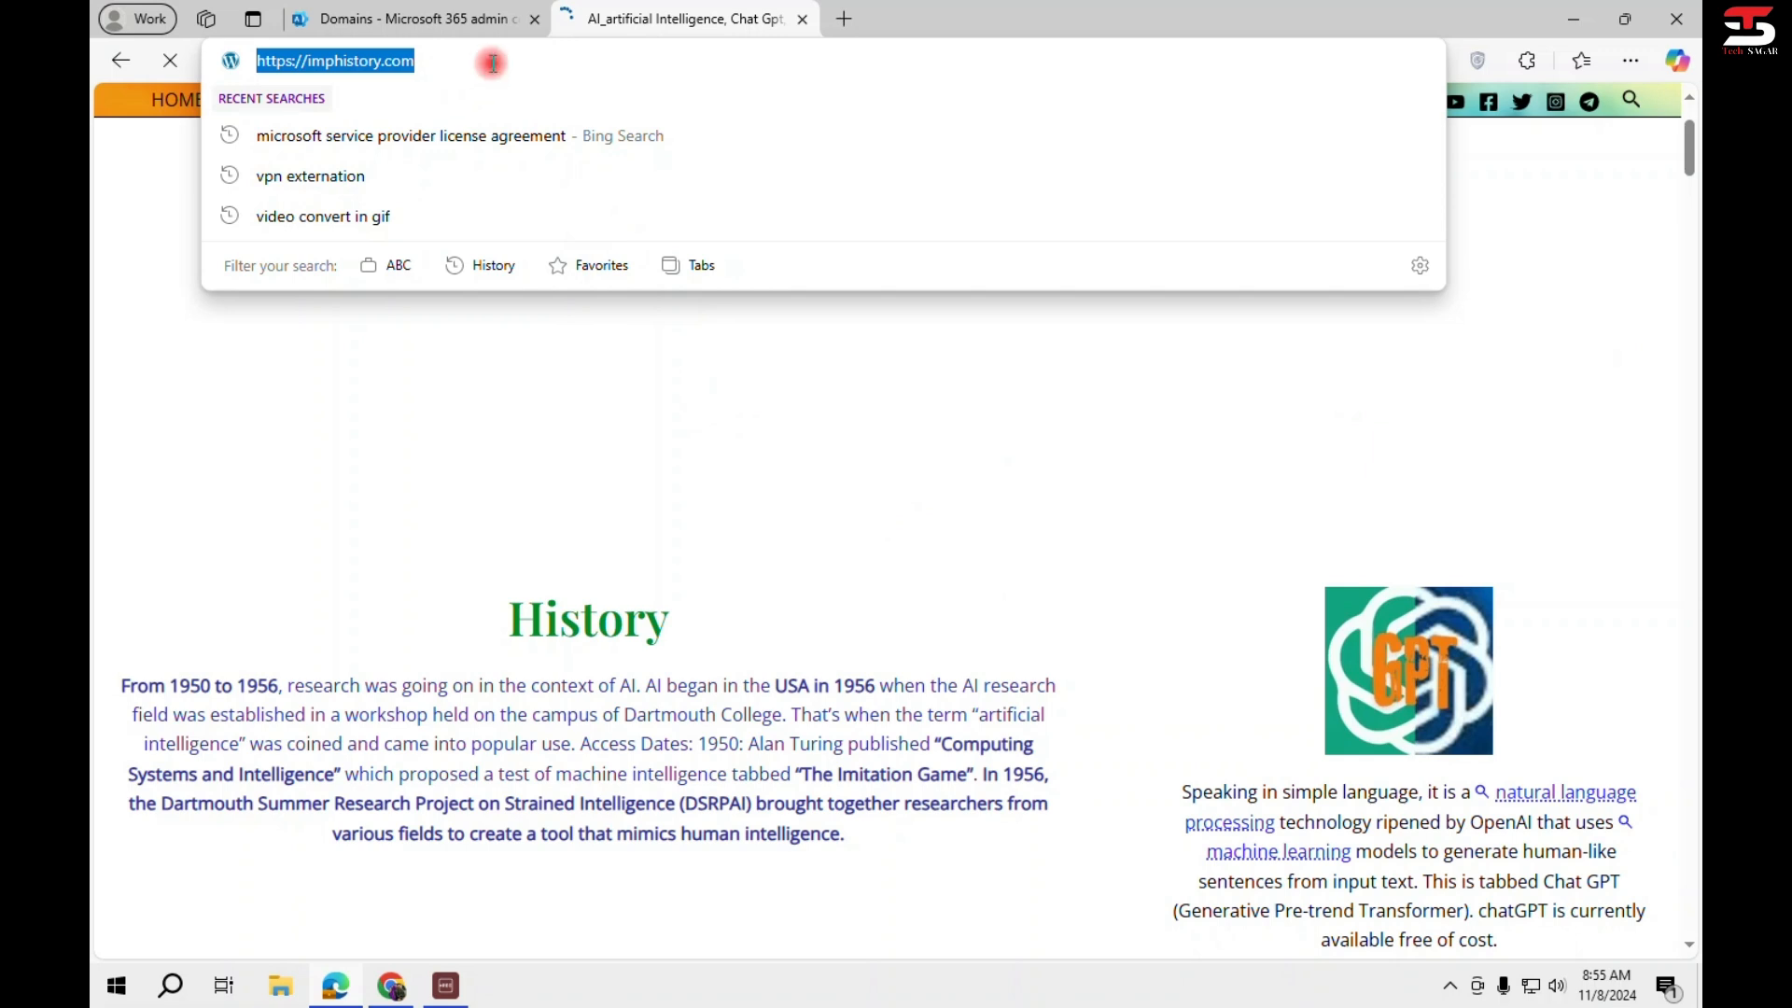
click(442, 21)
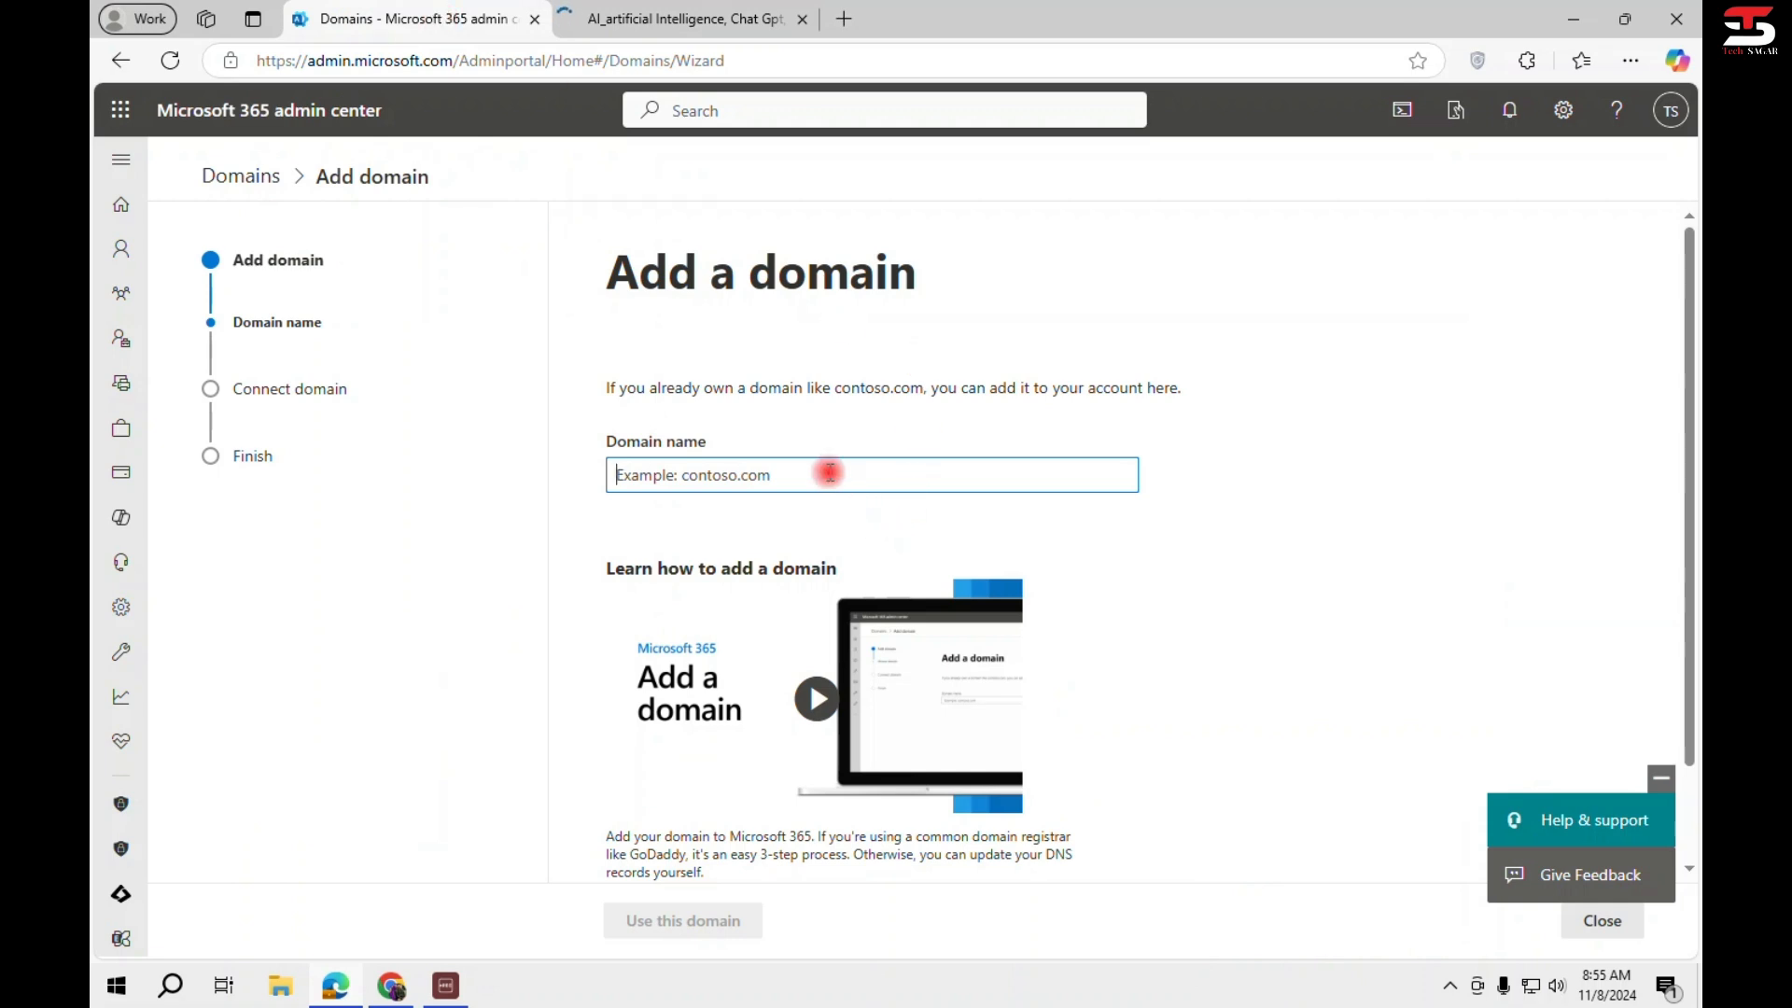
Enter imphistory.com as the domain name, without the https prefix and trailing slash, and submit it for use.
click(829, 471)
text(https://mphistory.com/)
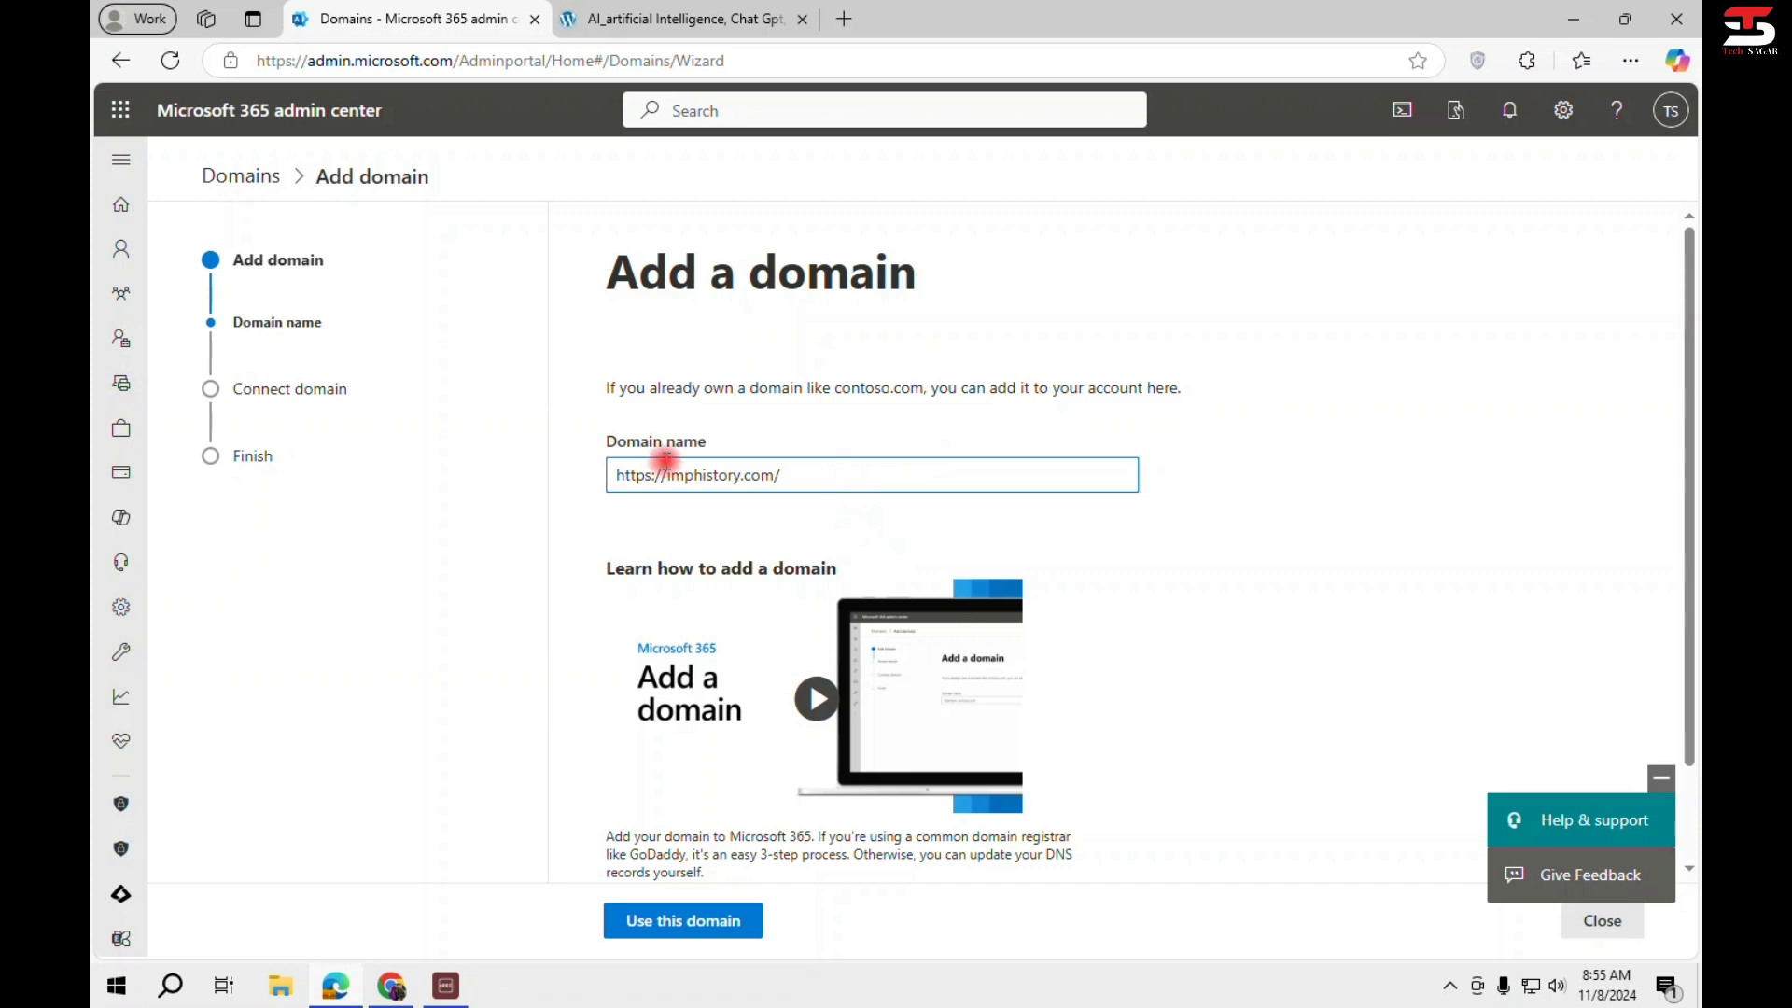
click(667, 481)
key(shift+Home)
key(BackSpace)
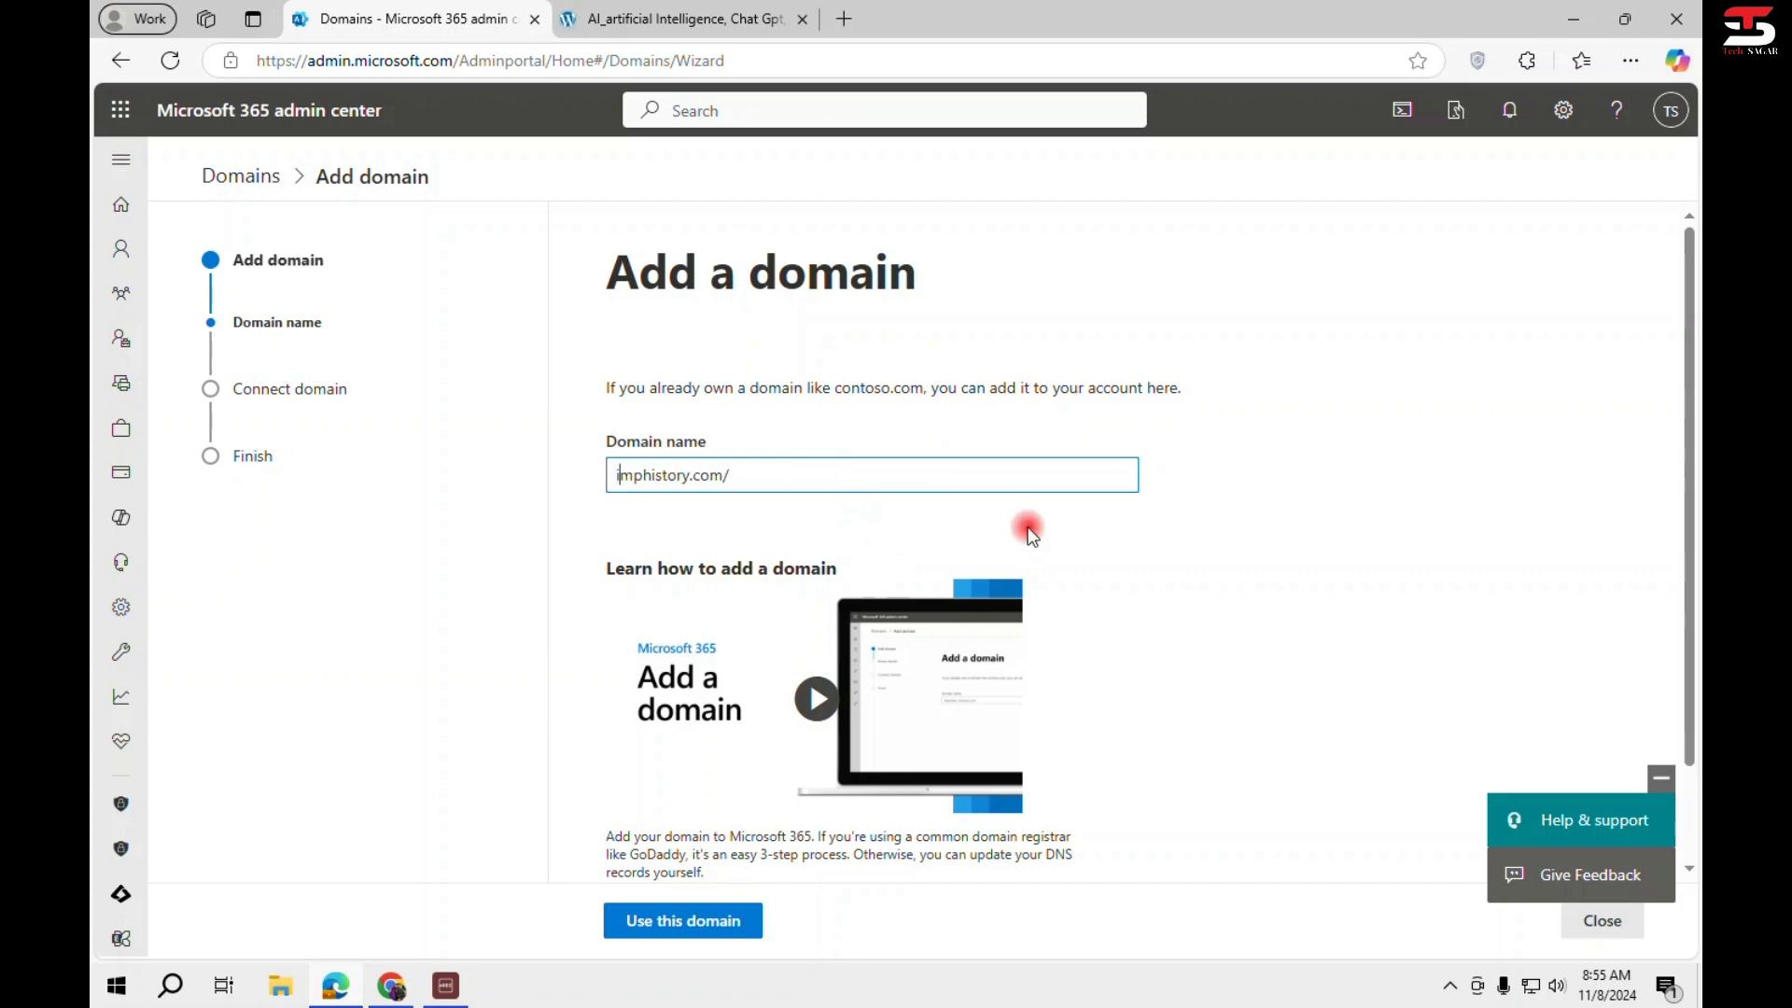
key(BackSpace)
scroll(880, 827, down, 1)
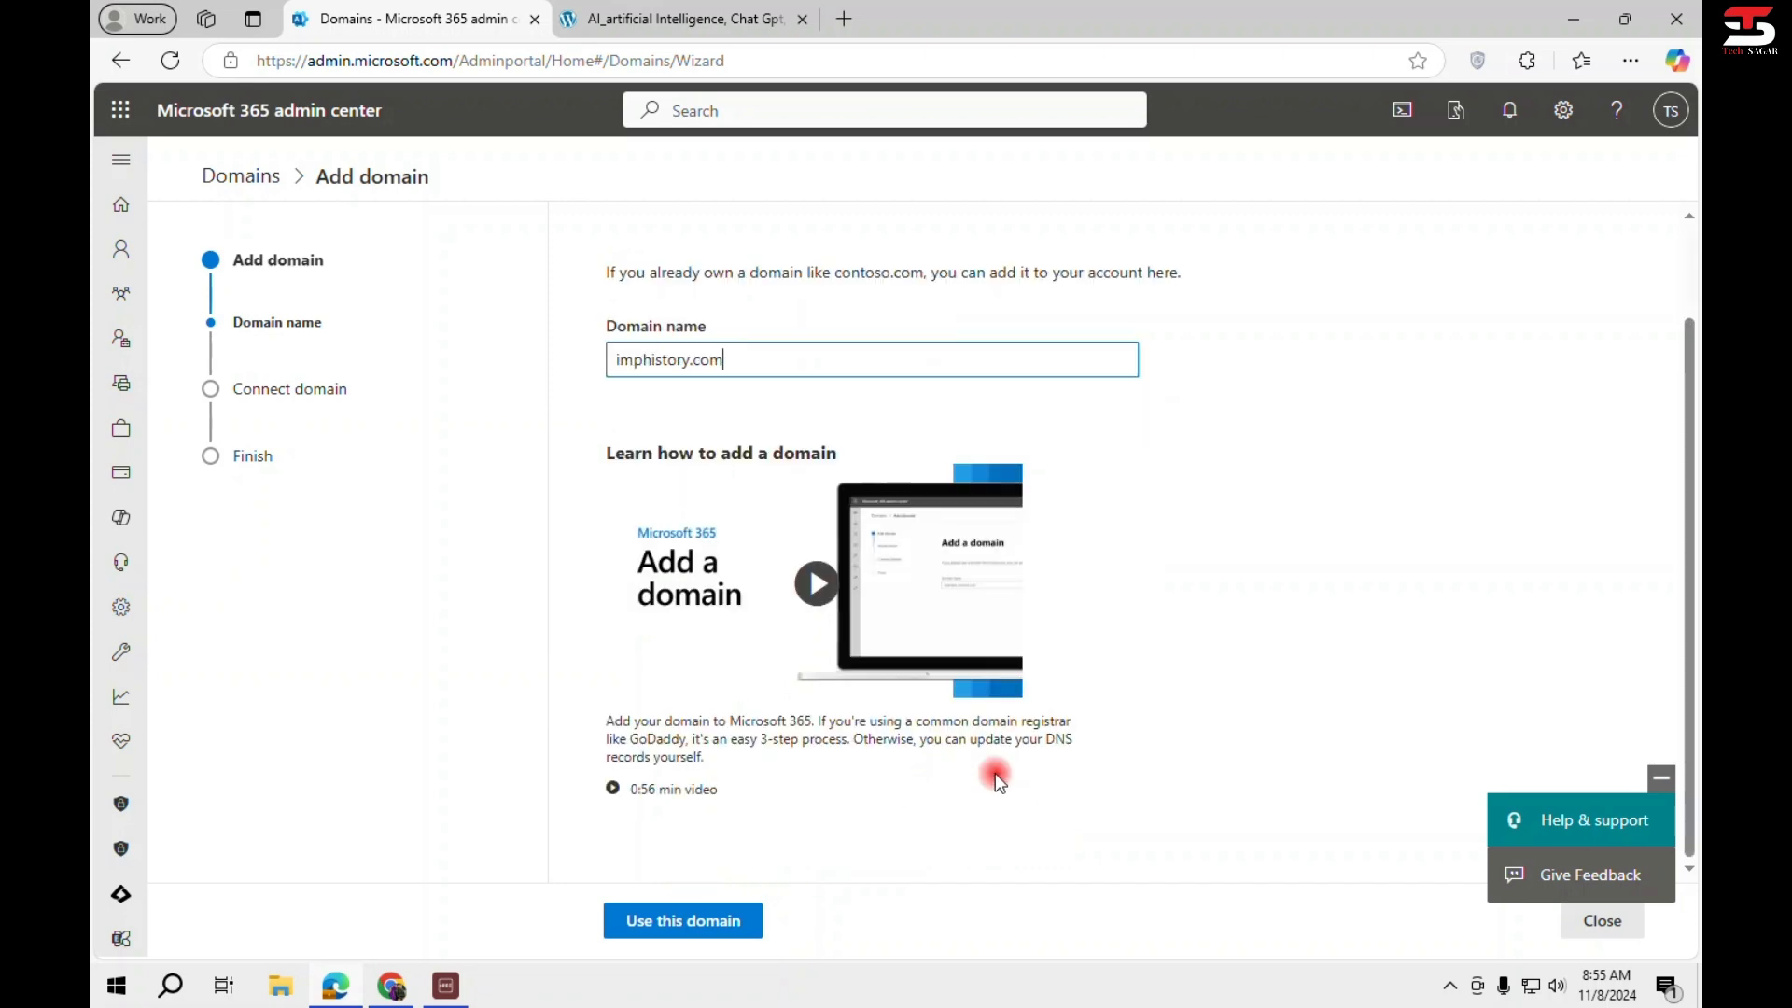
click(714, 922)
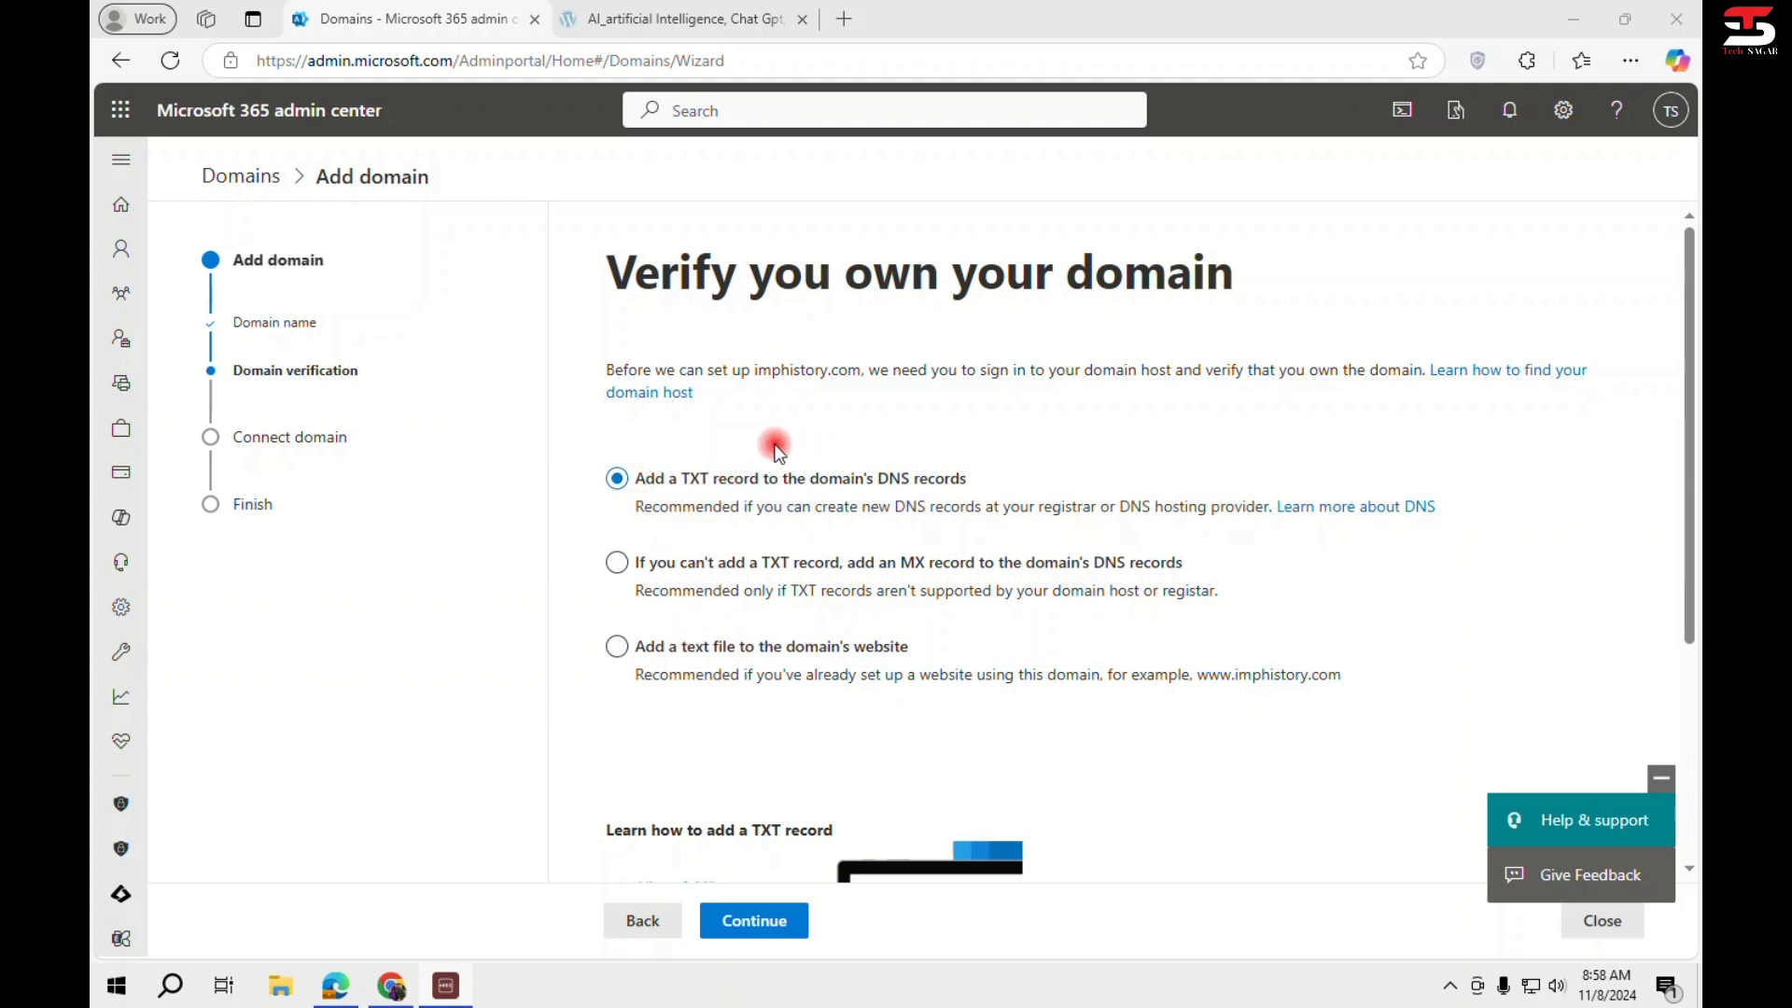
Continue with verification by a TXT record in the domain's DNS and copy the TXT value.
click(753, 918)
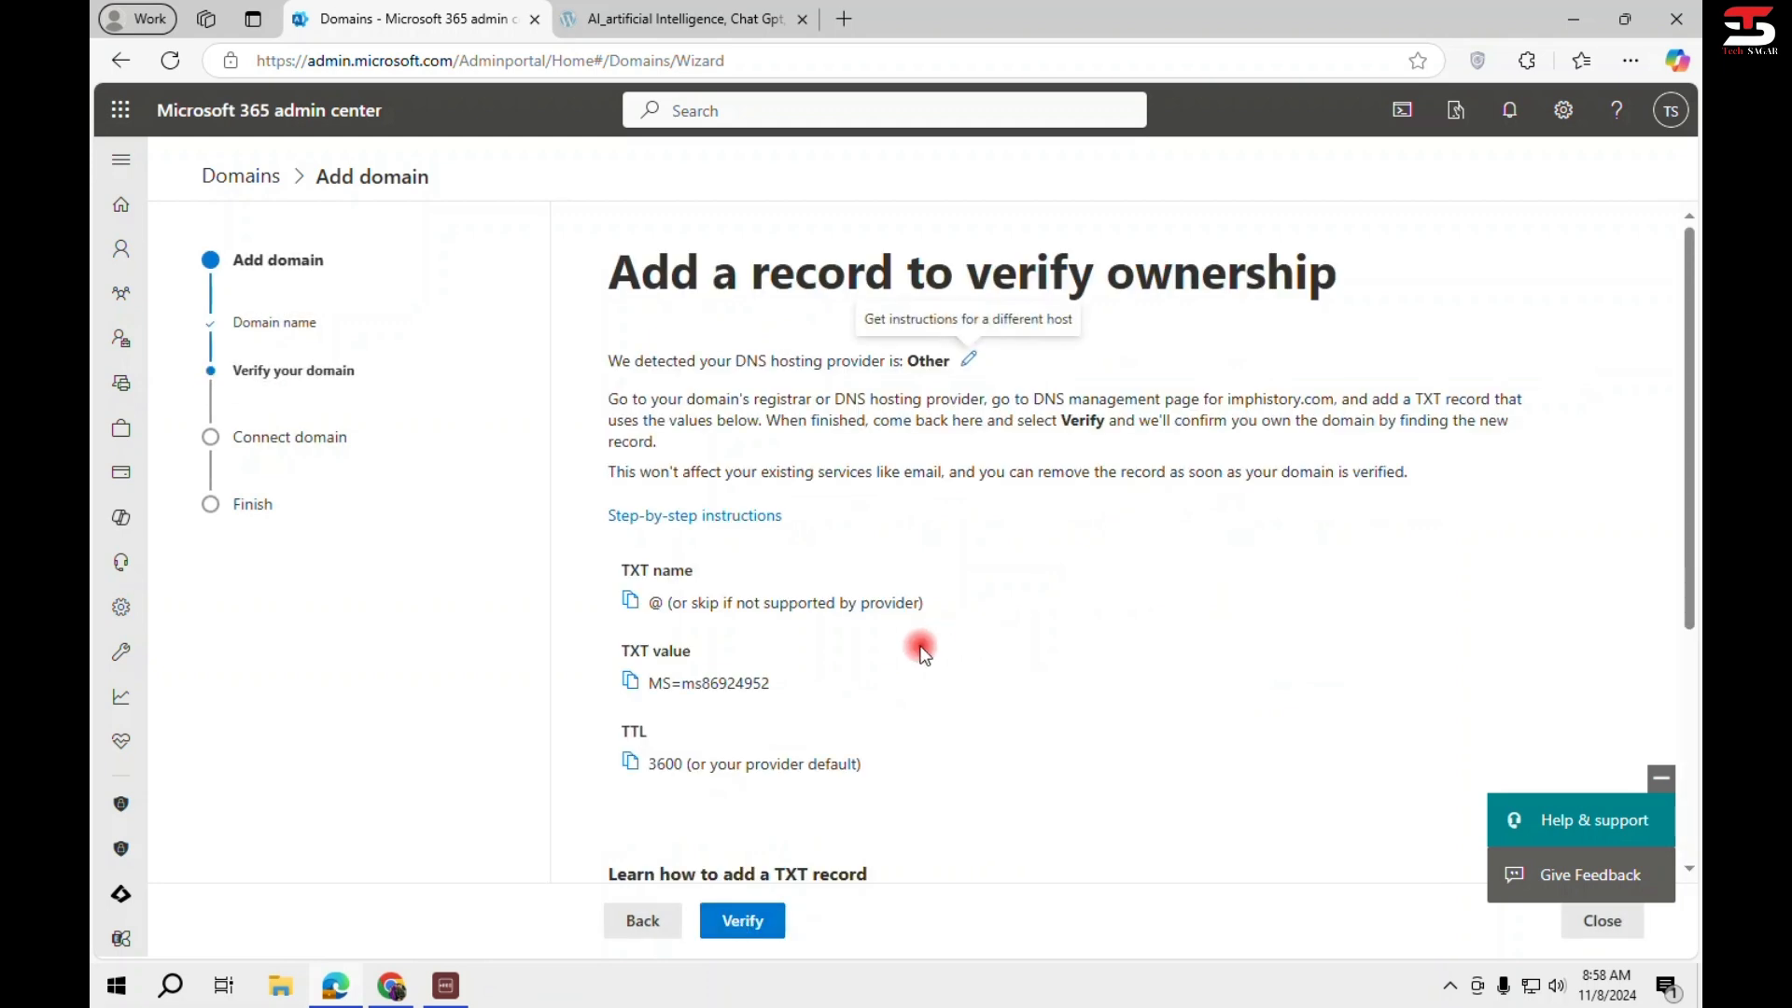
scroll(877, 672, down, 2)
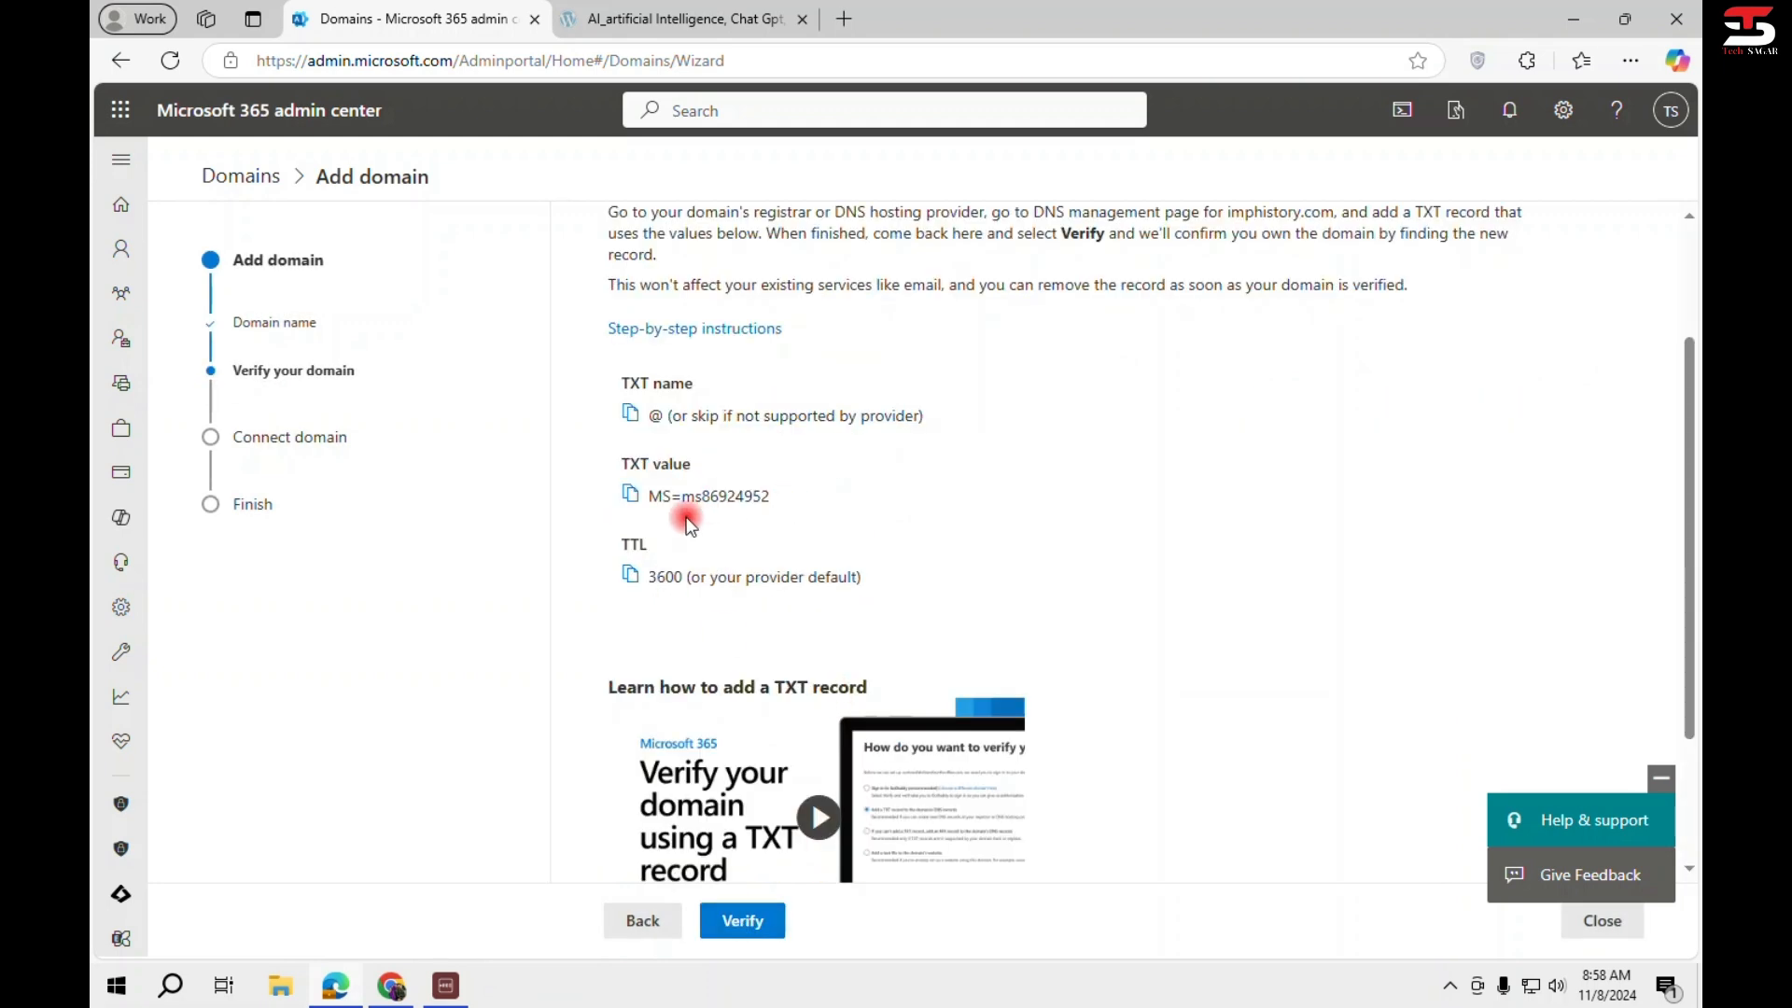
click(630, 495)
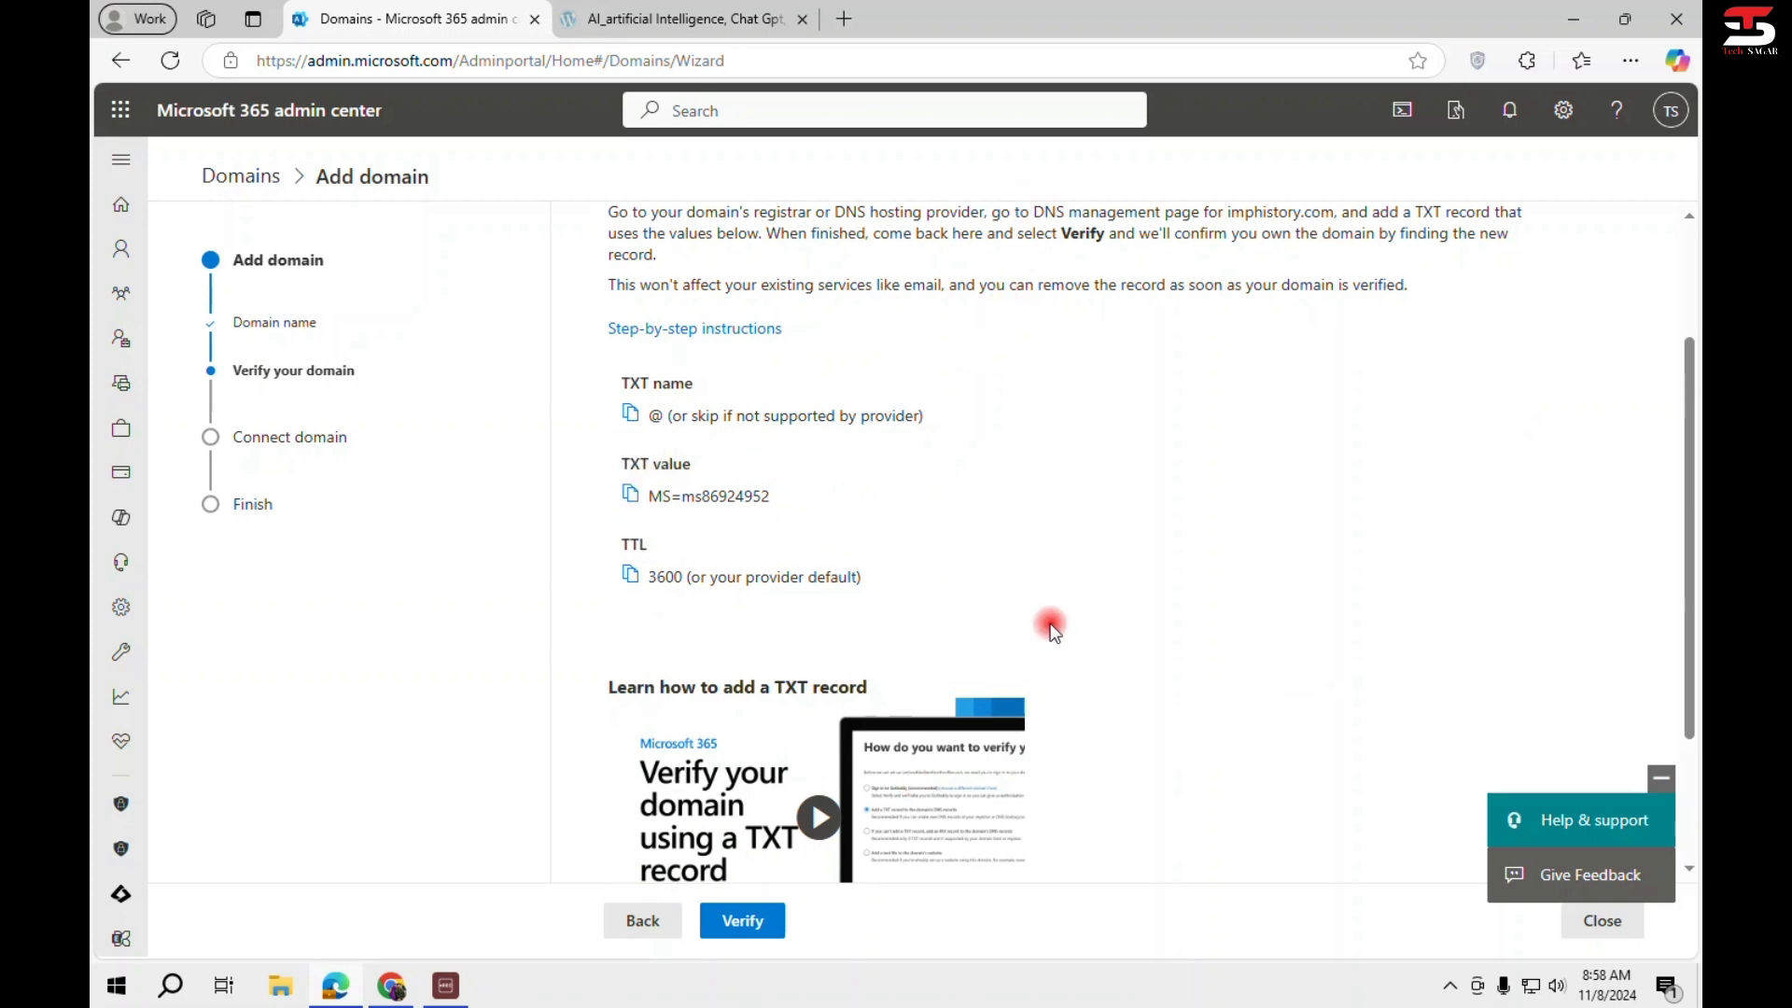
scroll(1053, 632, up, 2)
scroll(1053, 632, down, 4)
scroll(1053, 632, up, 4)
Close the advertisement on the imphistory.com site and look through its home page.
click(691, 17)
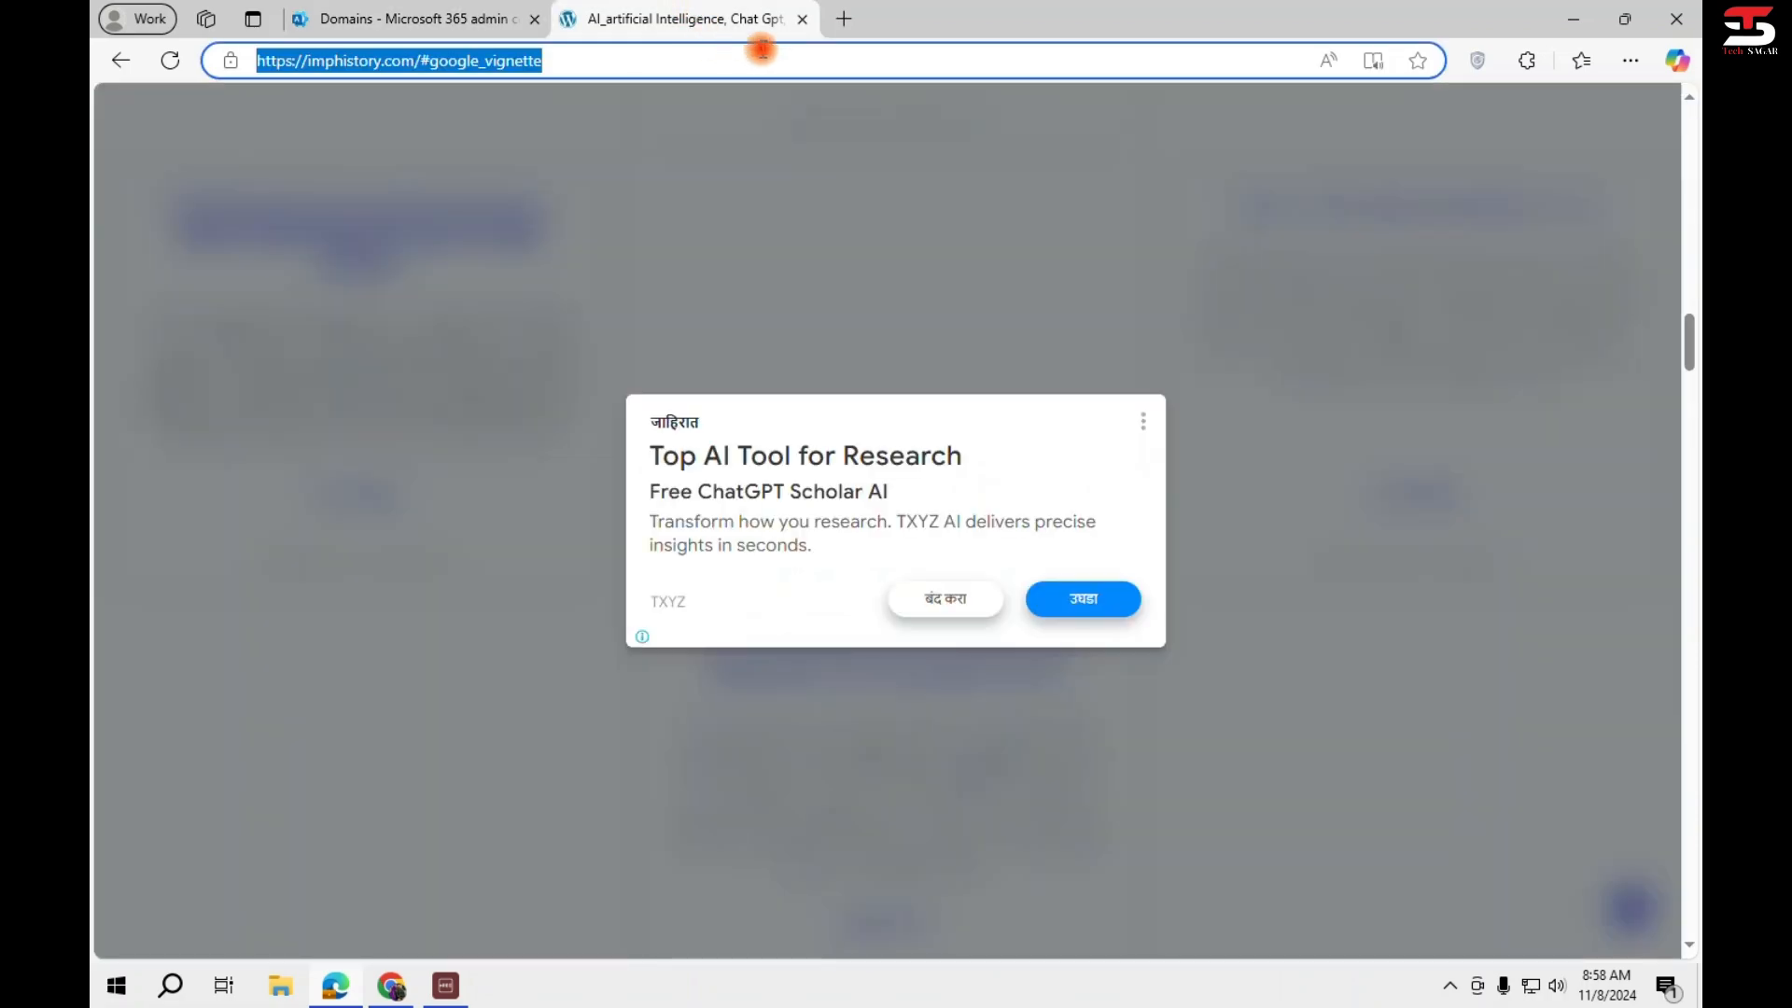
click(944, 597)
scroll(840, 564, down, 12)
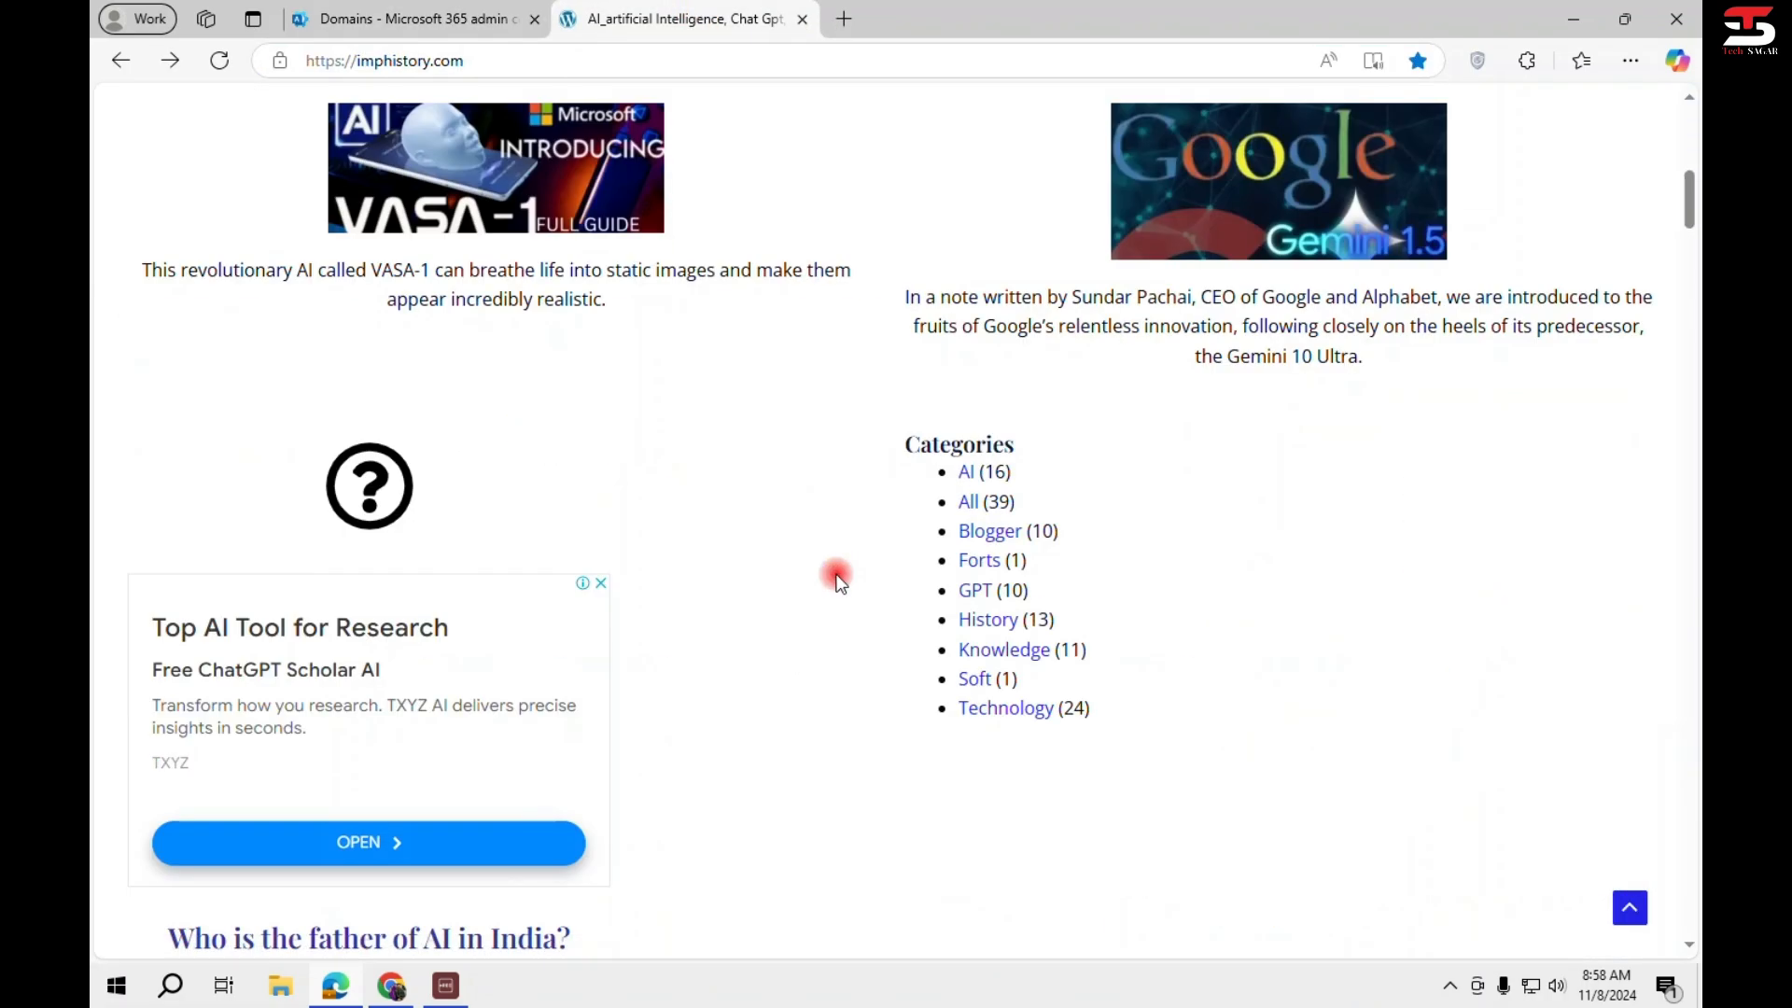
scroll(840, 565, up, 15)
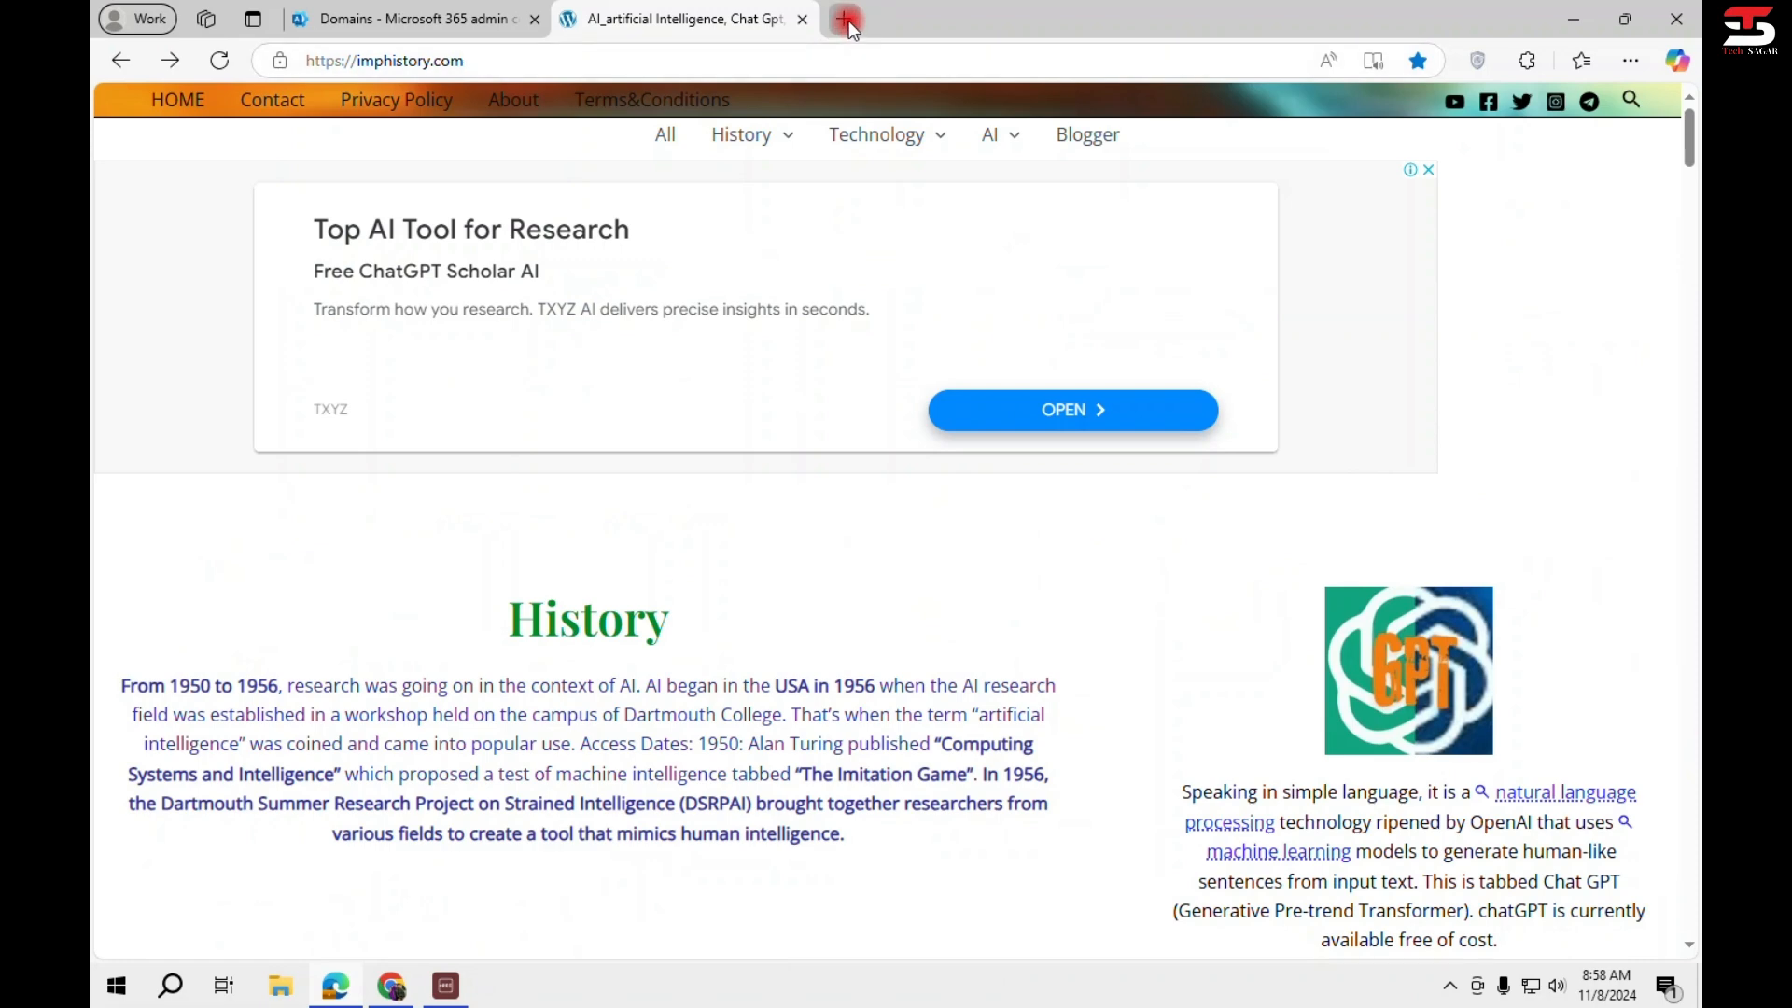
Search the web for "hostinger login" in a new browser tab.
click(844, 19)
click(853, 62)
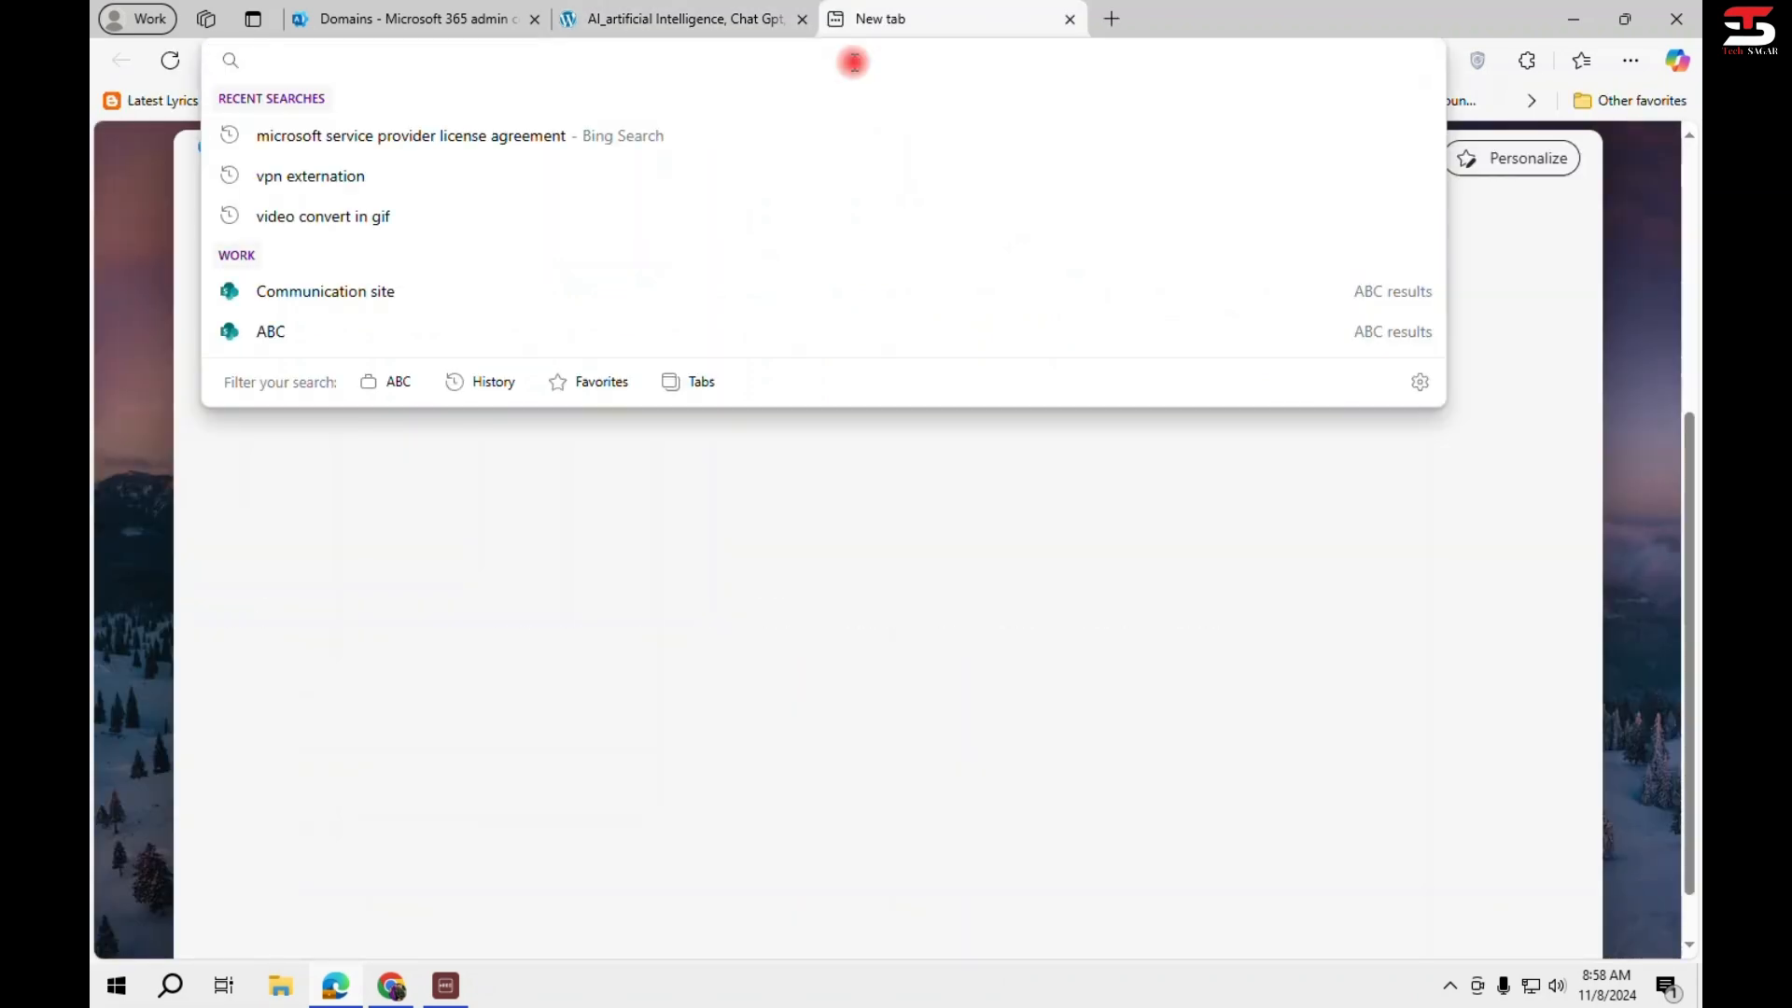
text(host)
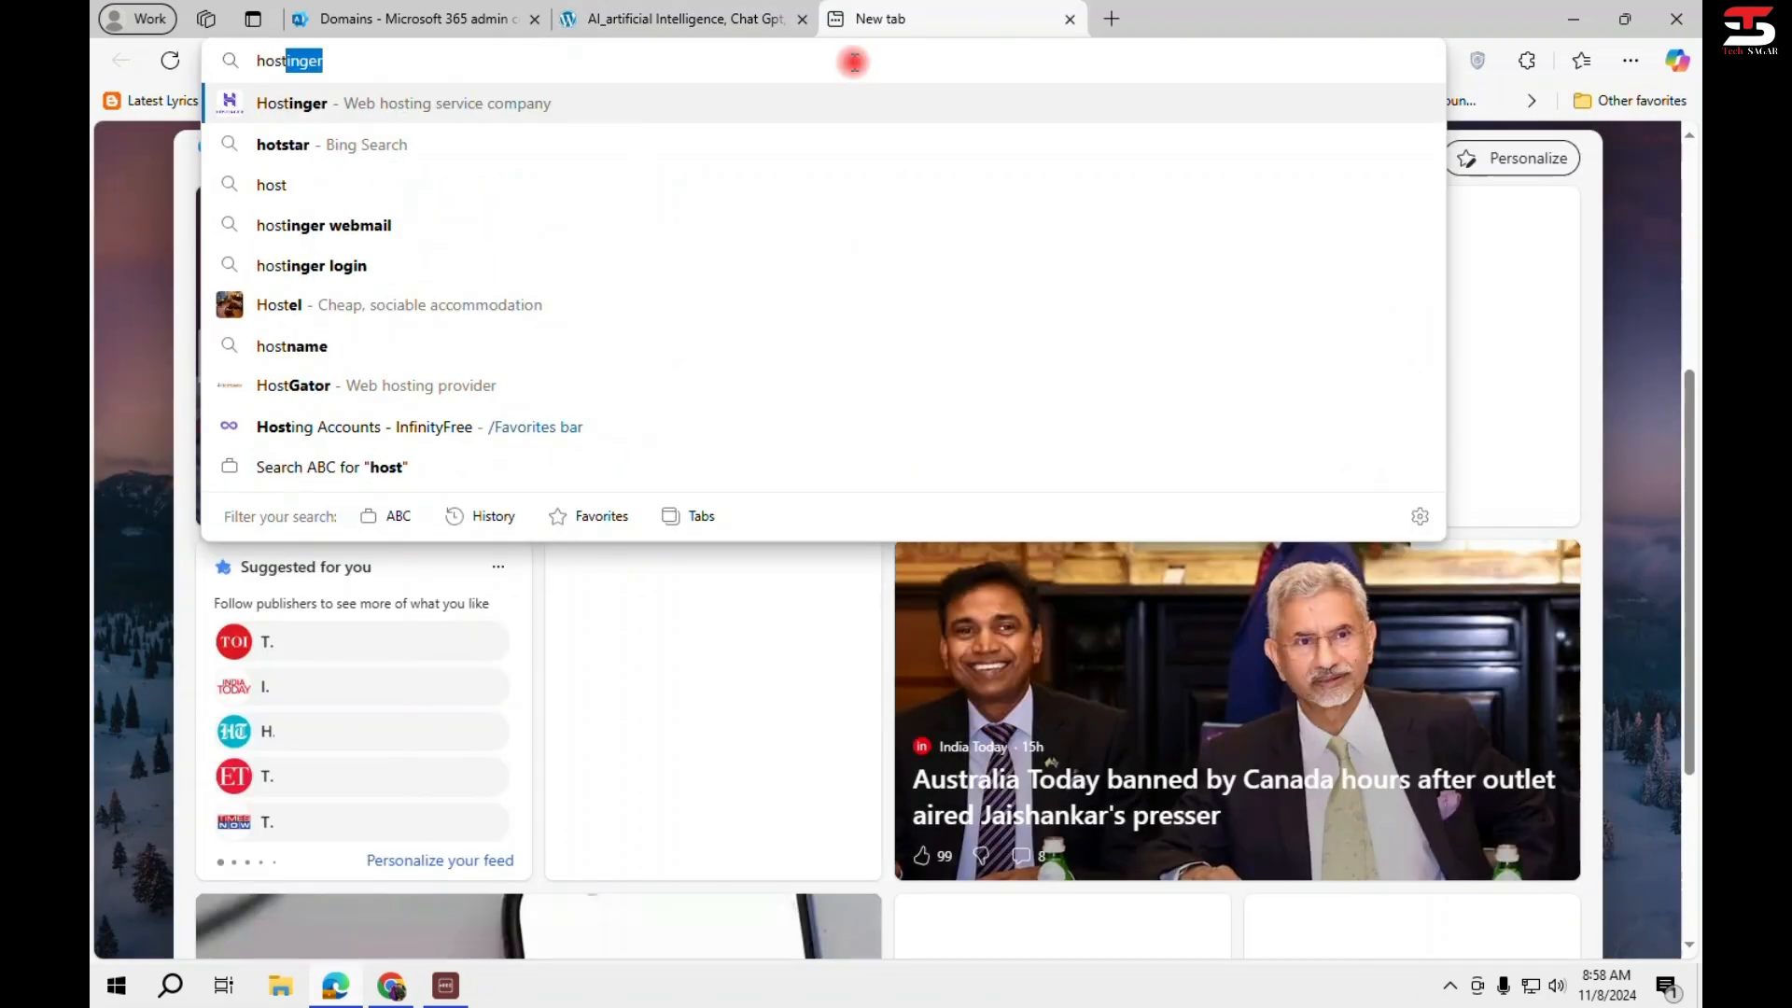
text(inger)
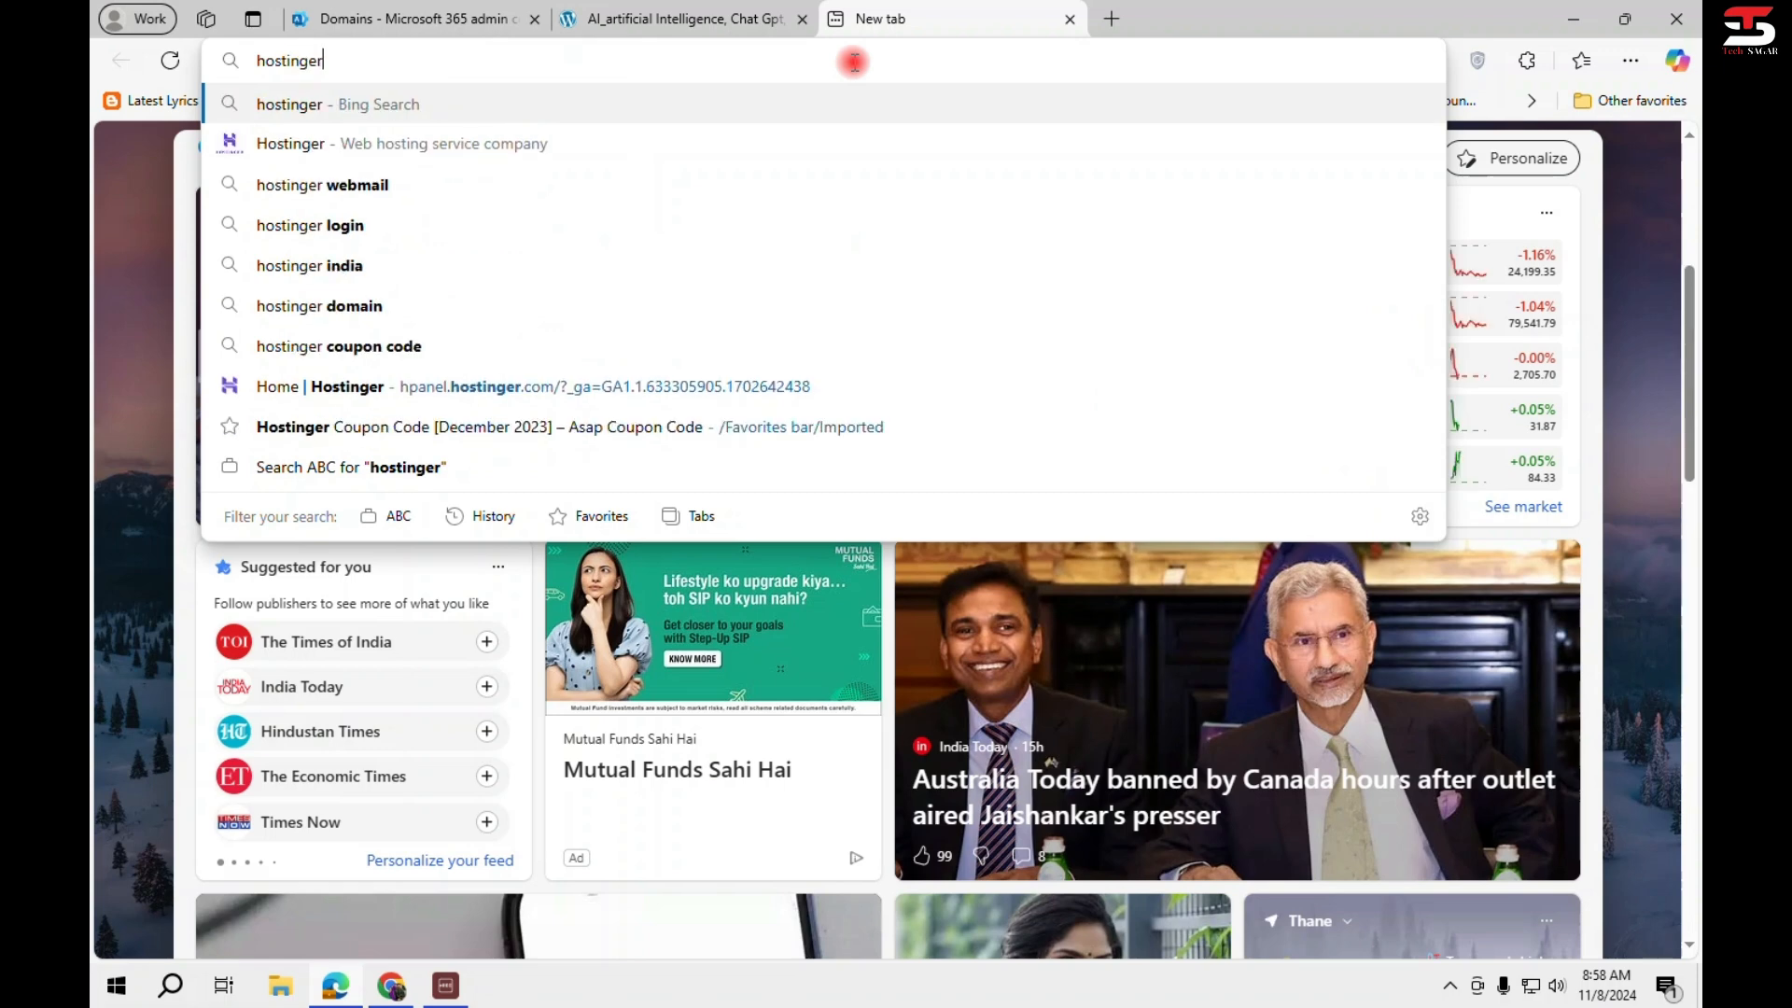
key(Down)
key(Down)
key(Down)
key(Return)
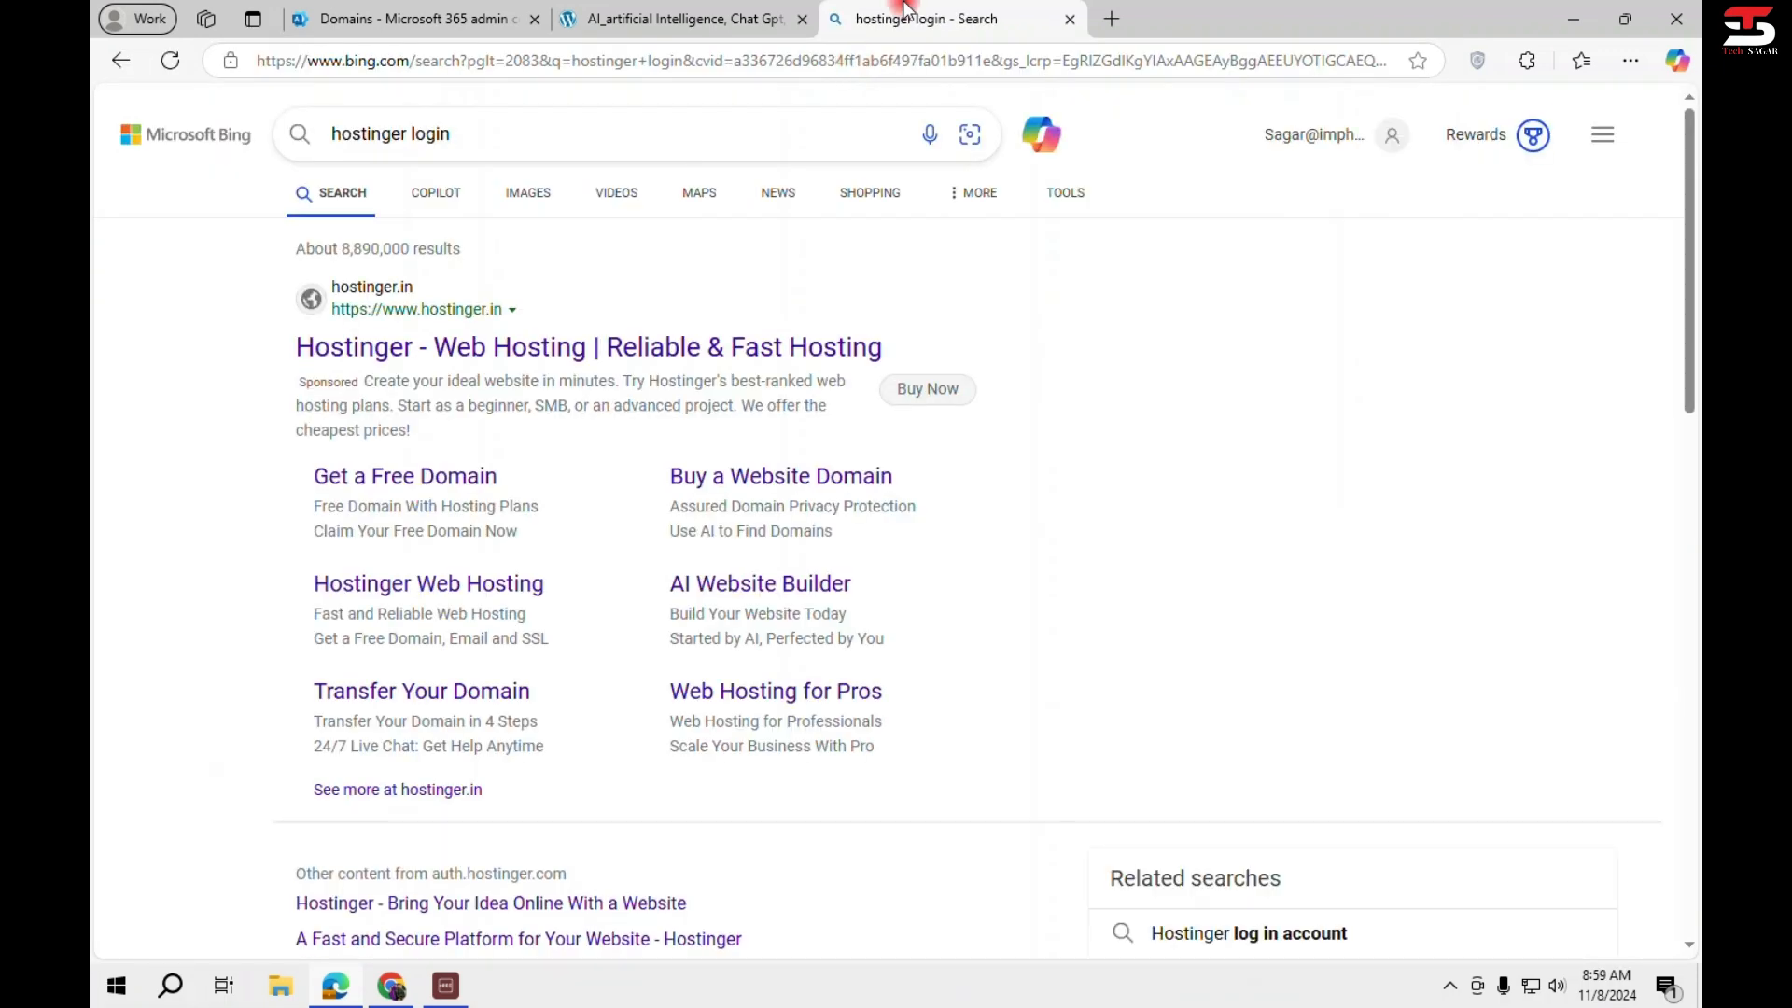
Open the Hostinger site from the results and log in with the saved credentials and the verification code.
click(696, 345)
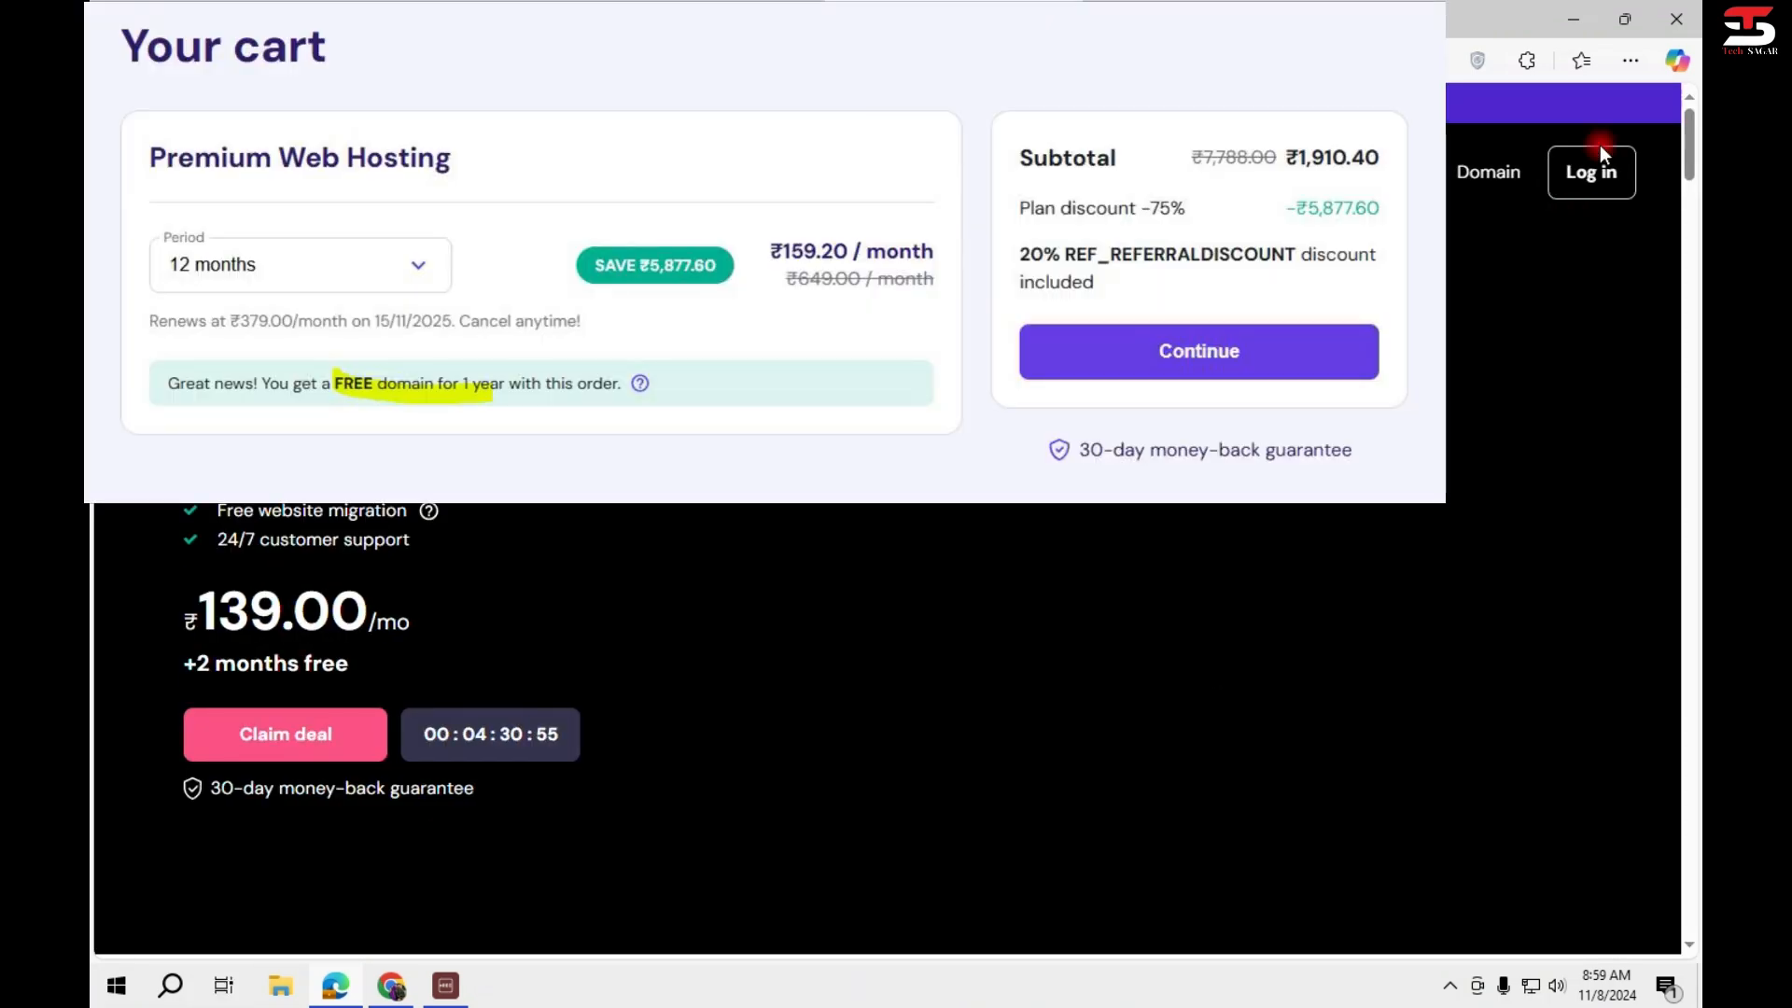
click(1591, 177)
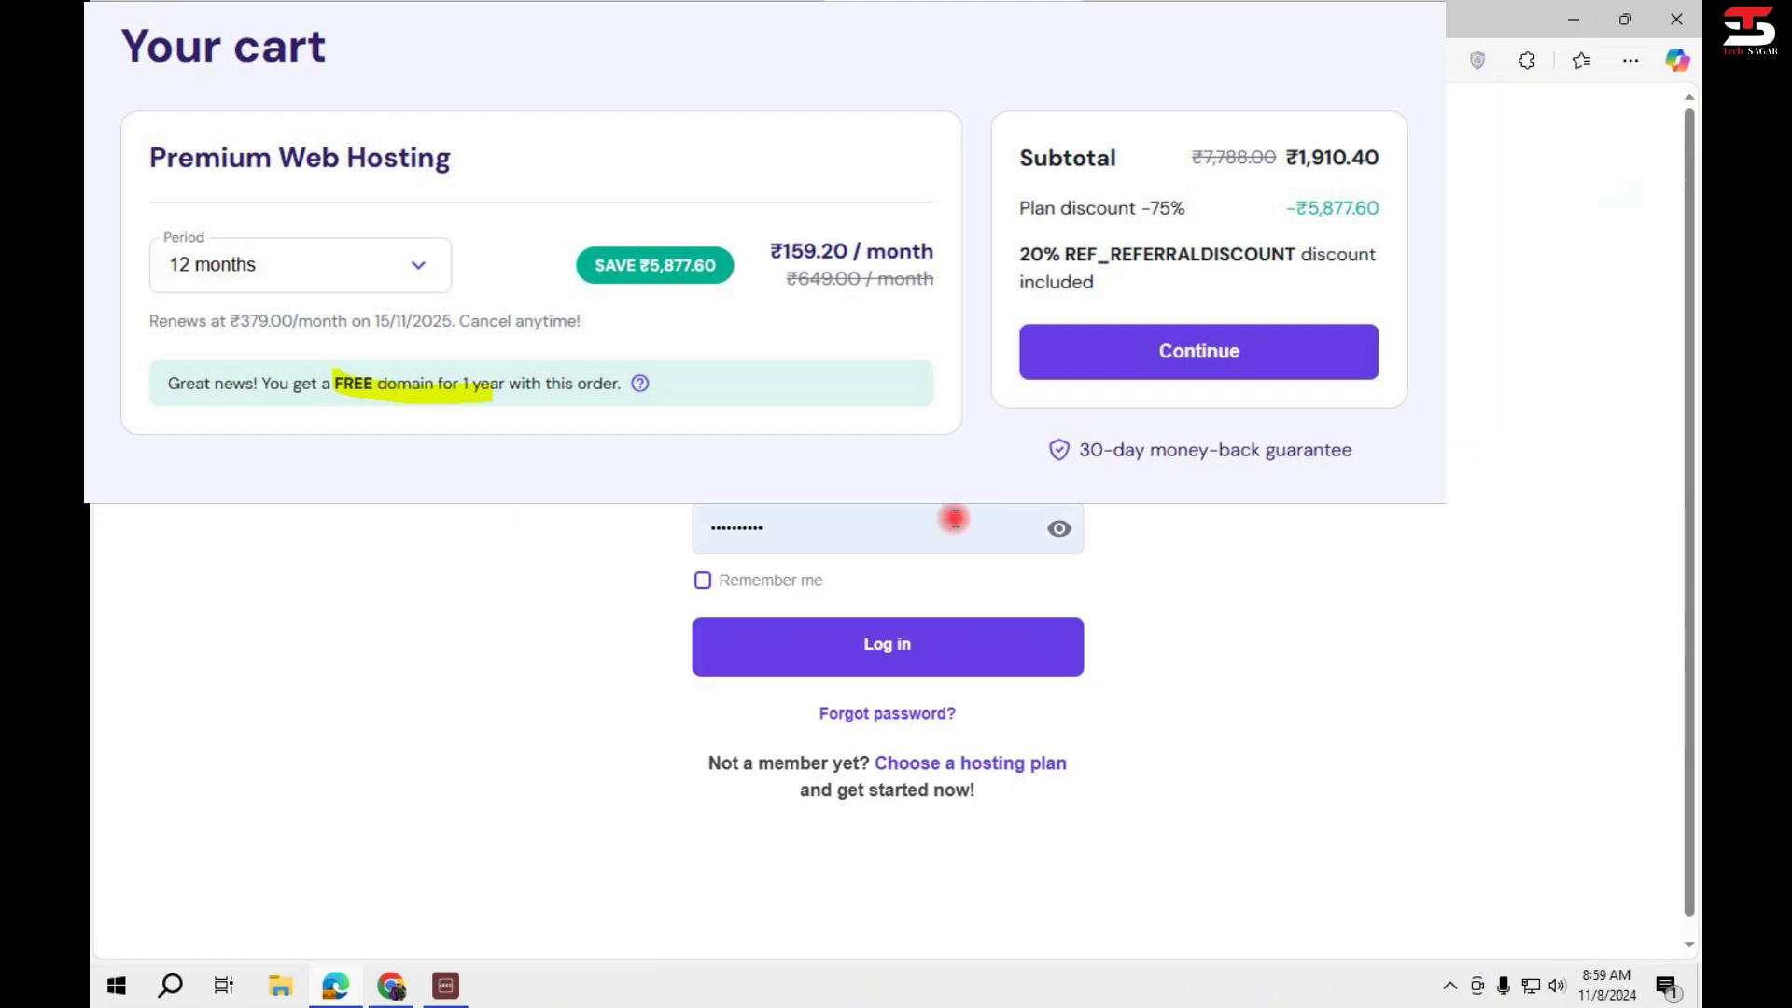
click(898, 644)
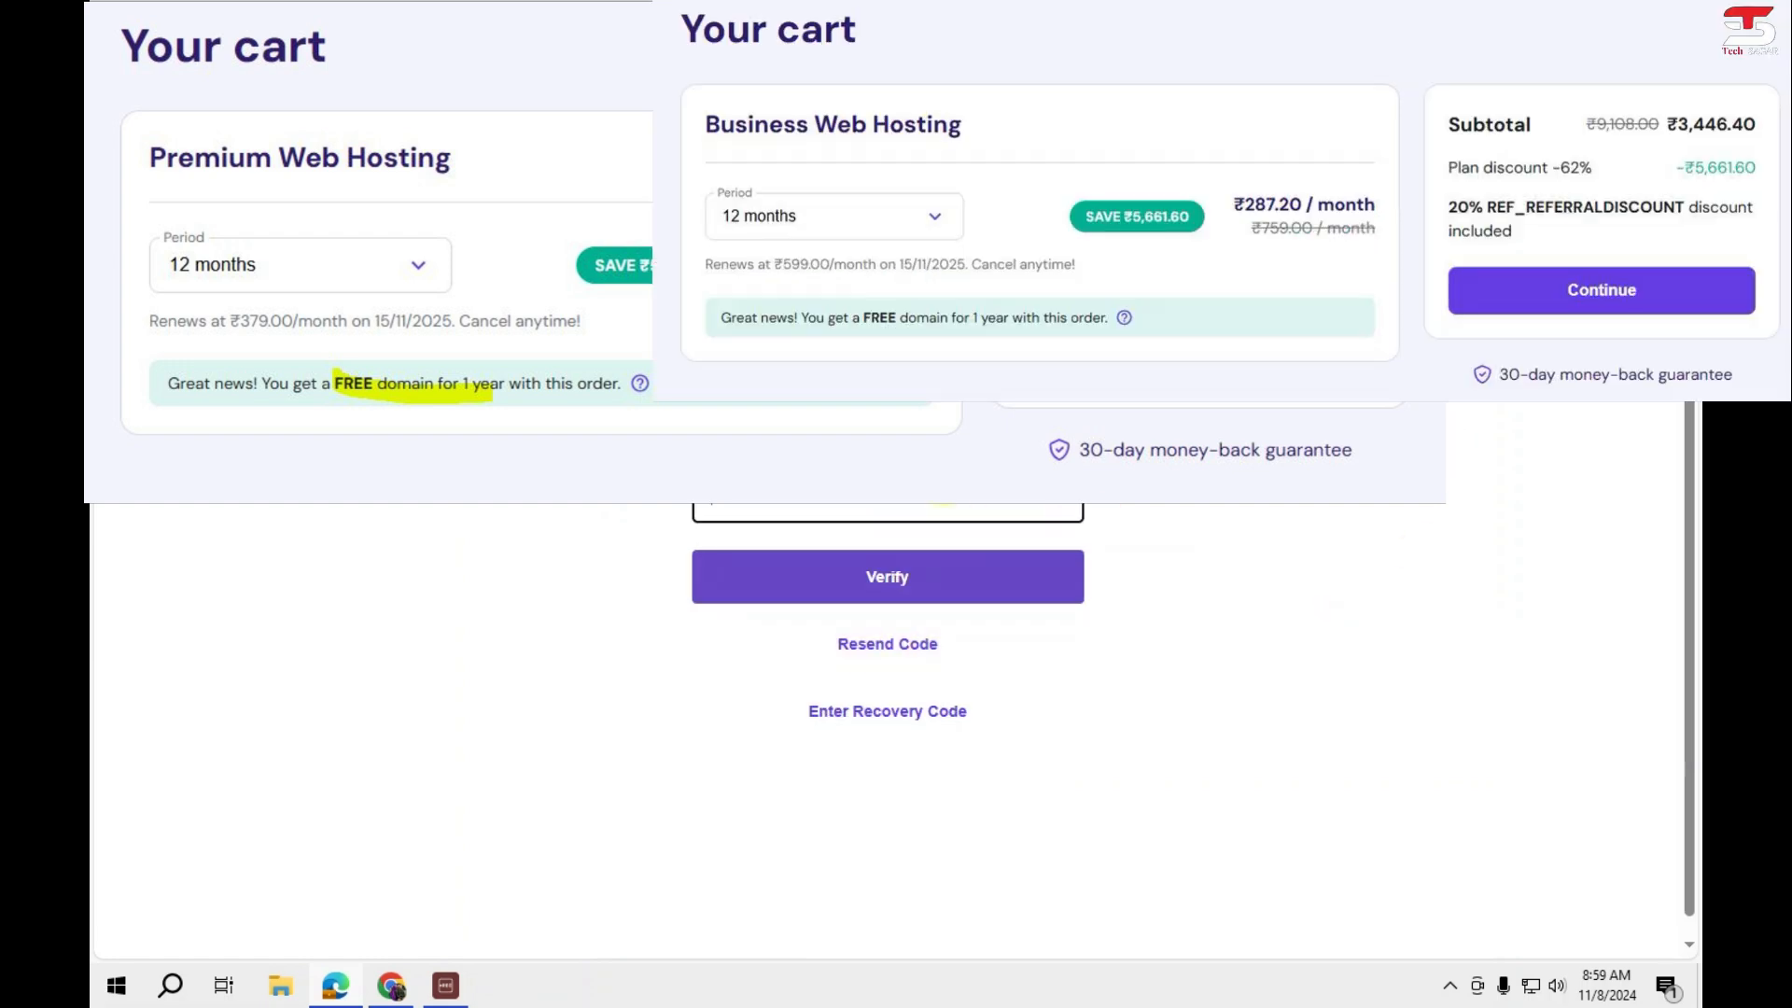
click(942, 504)
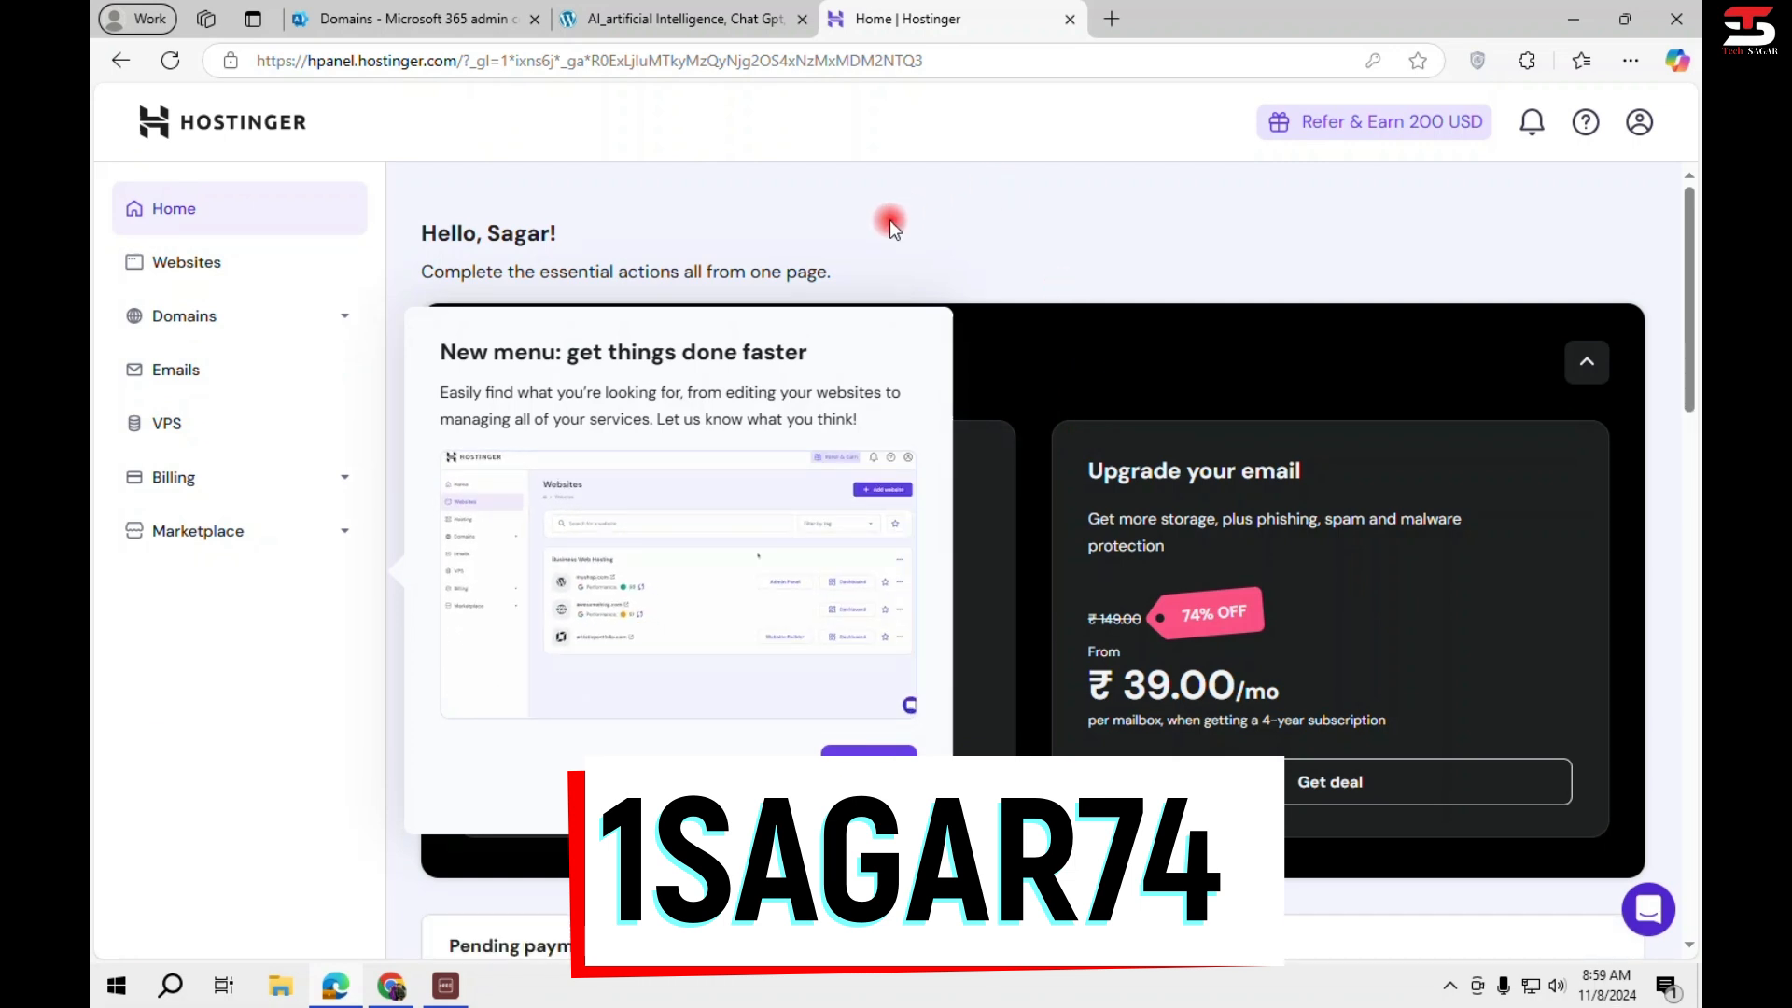
Dismiss the new-menu announcement and look over the offers and widgets on the Hostinger home page.
click(882, 752)
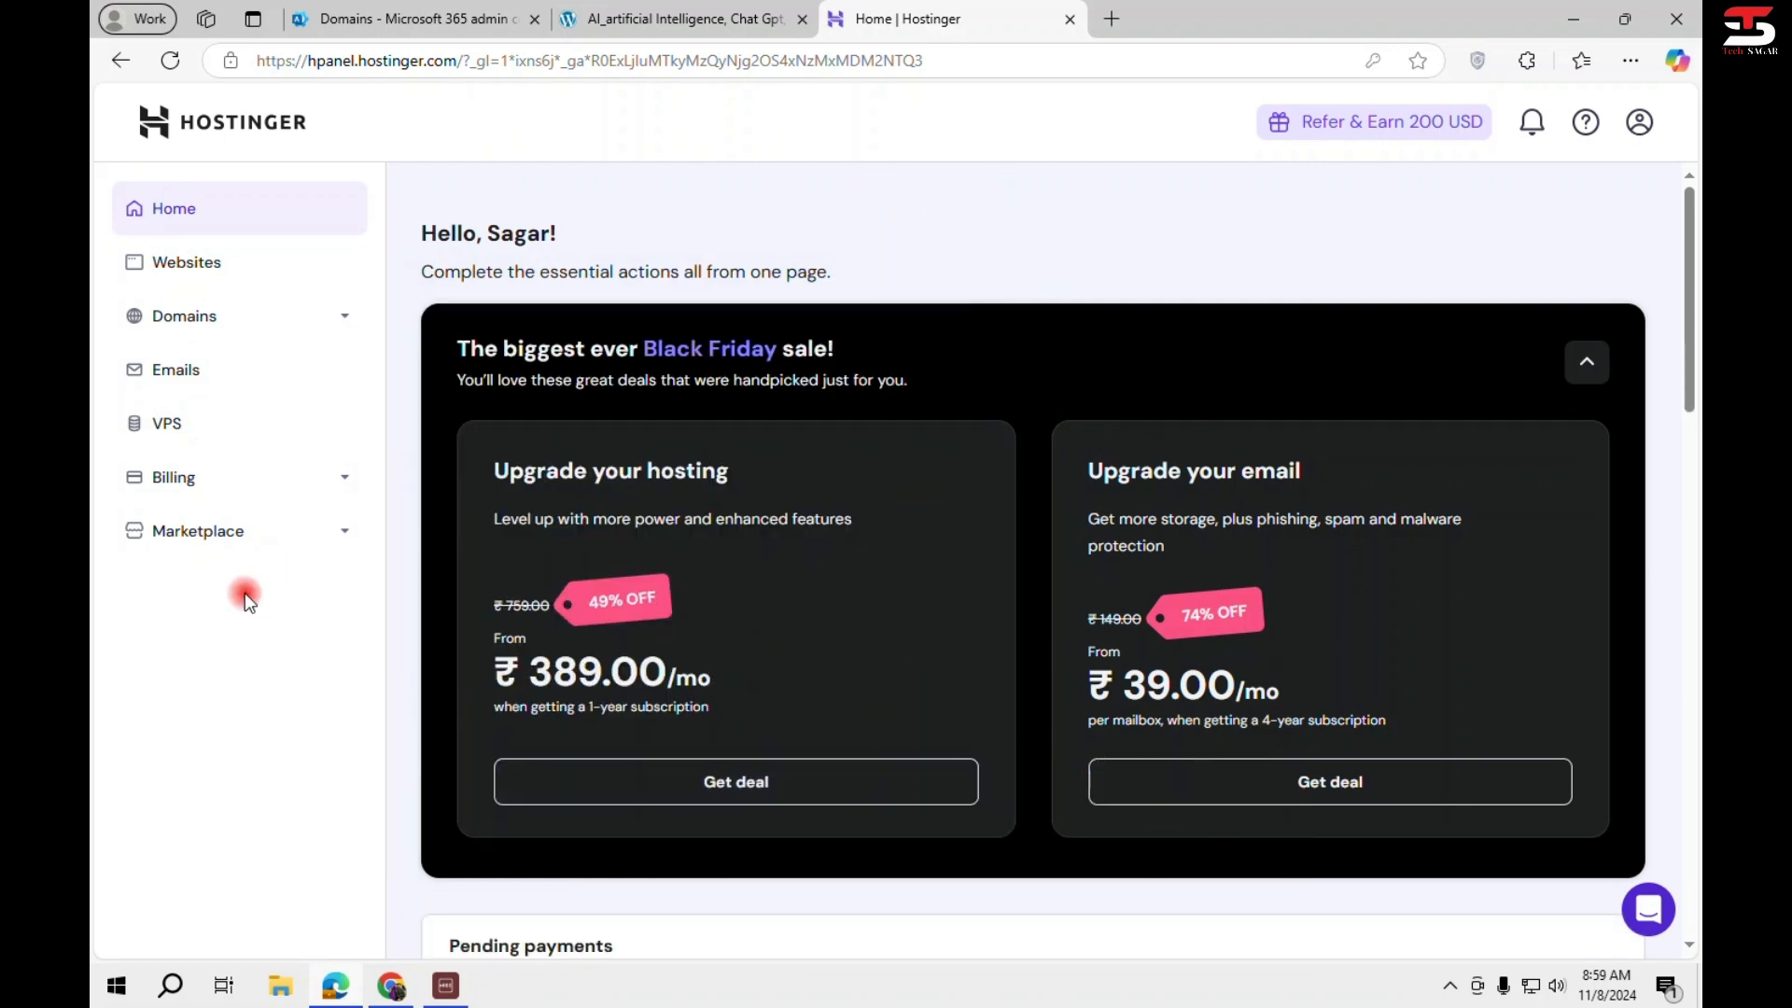
scroll(779, 686, down, 2)
scroll(1460, 388, up, 2)
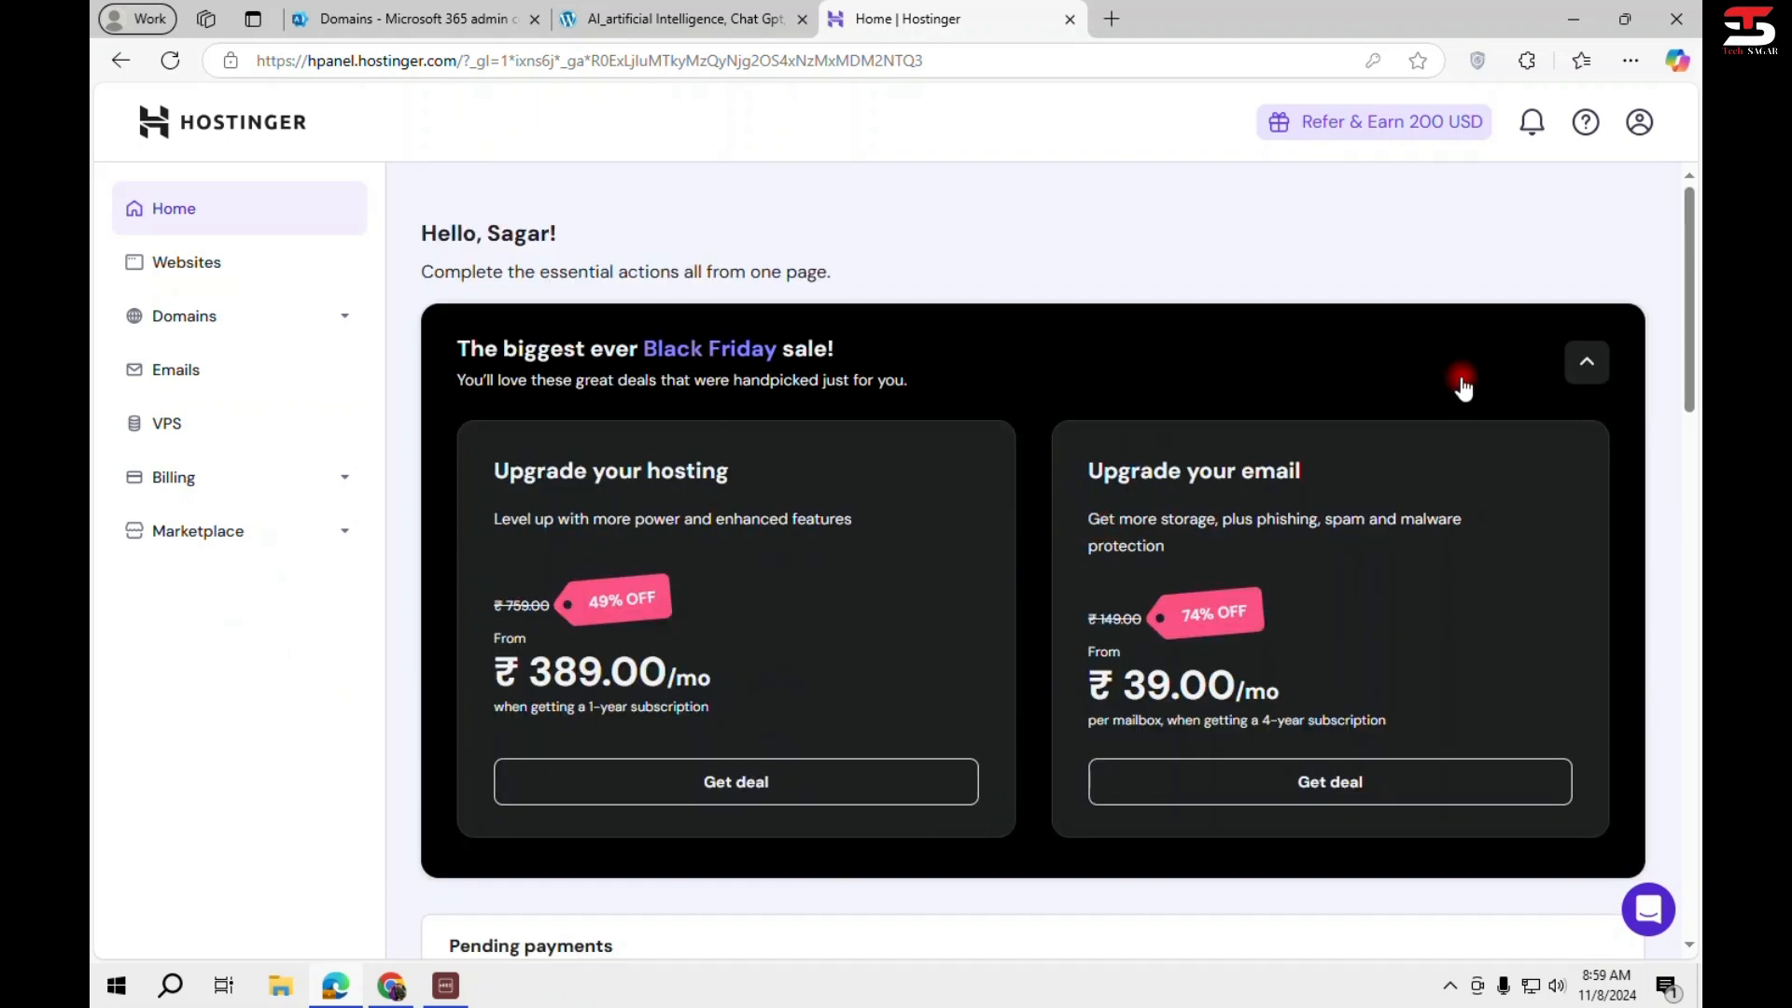
scroll(635, 747, down, 10)
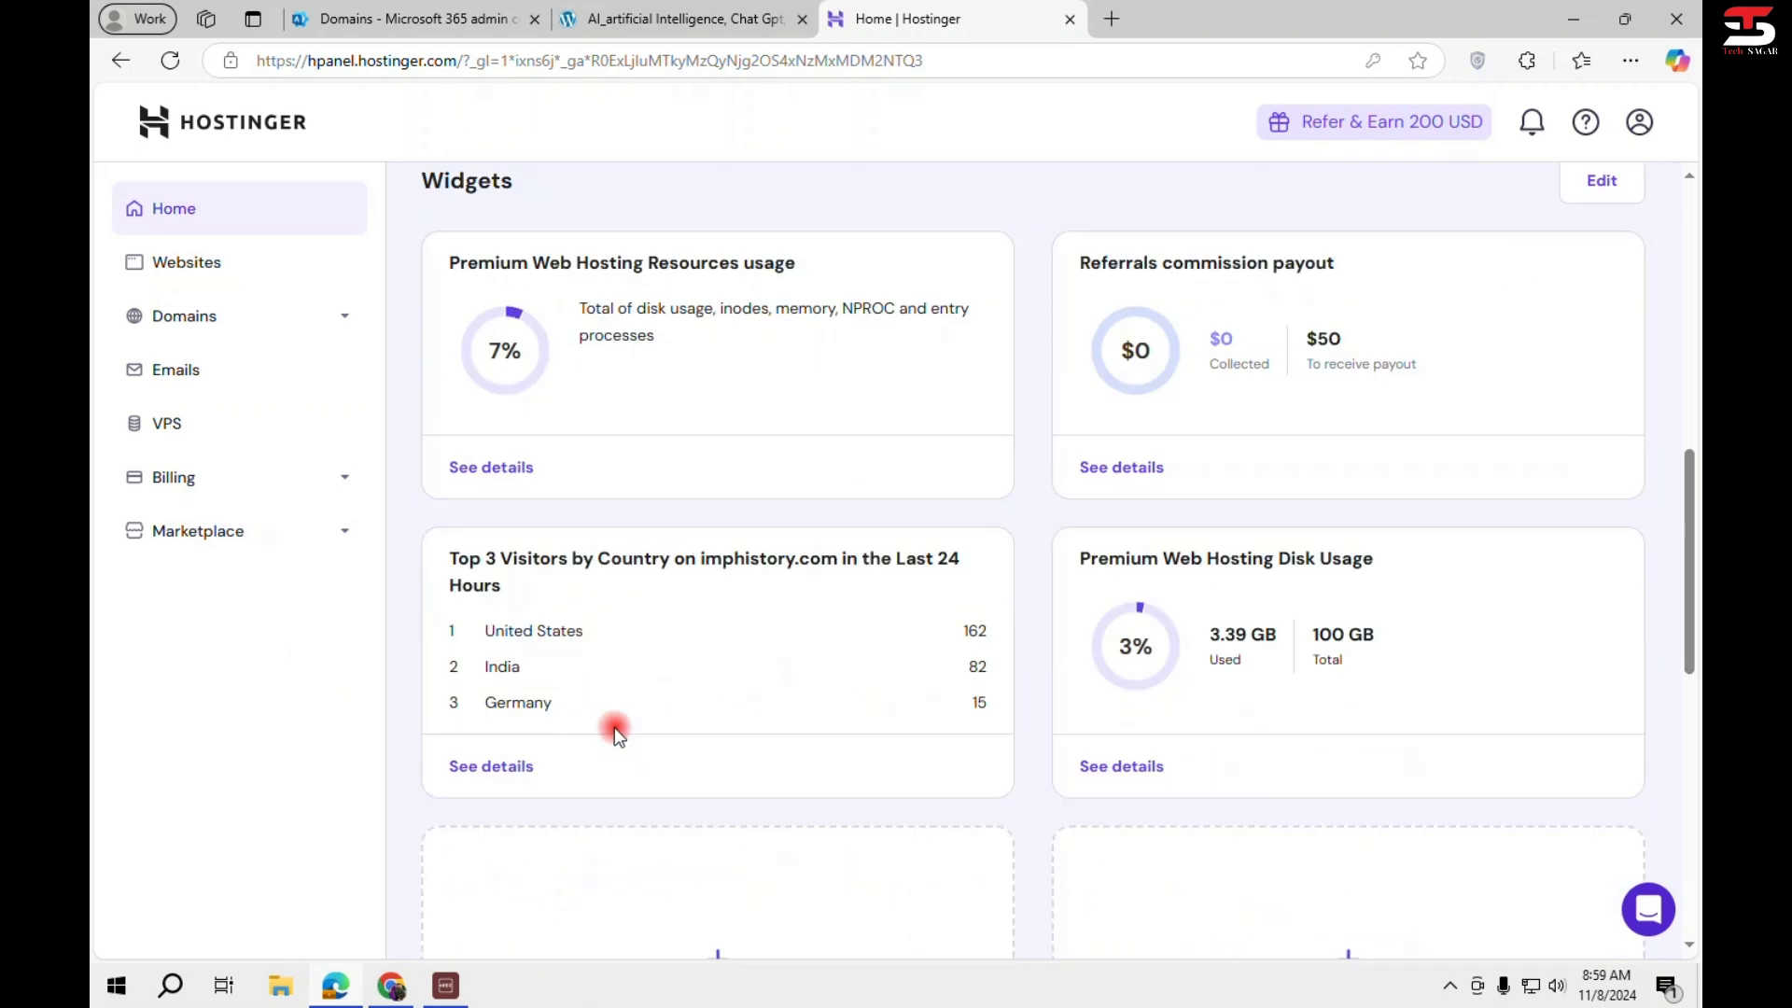
scroll(614, 728, up, 10)
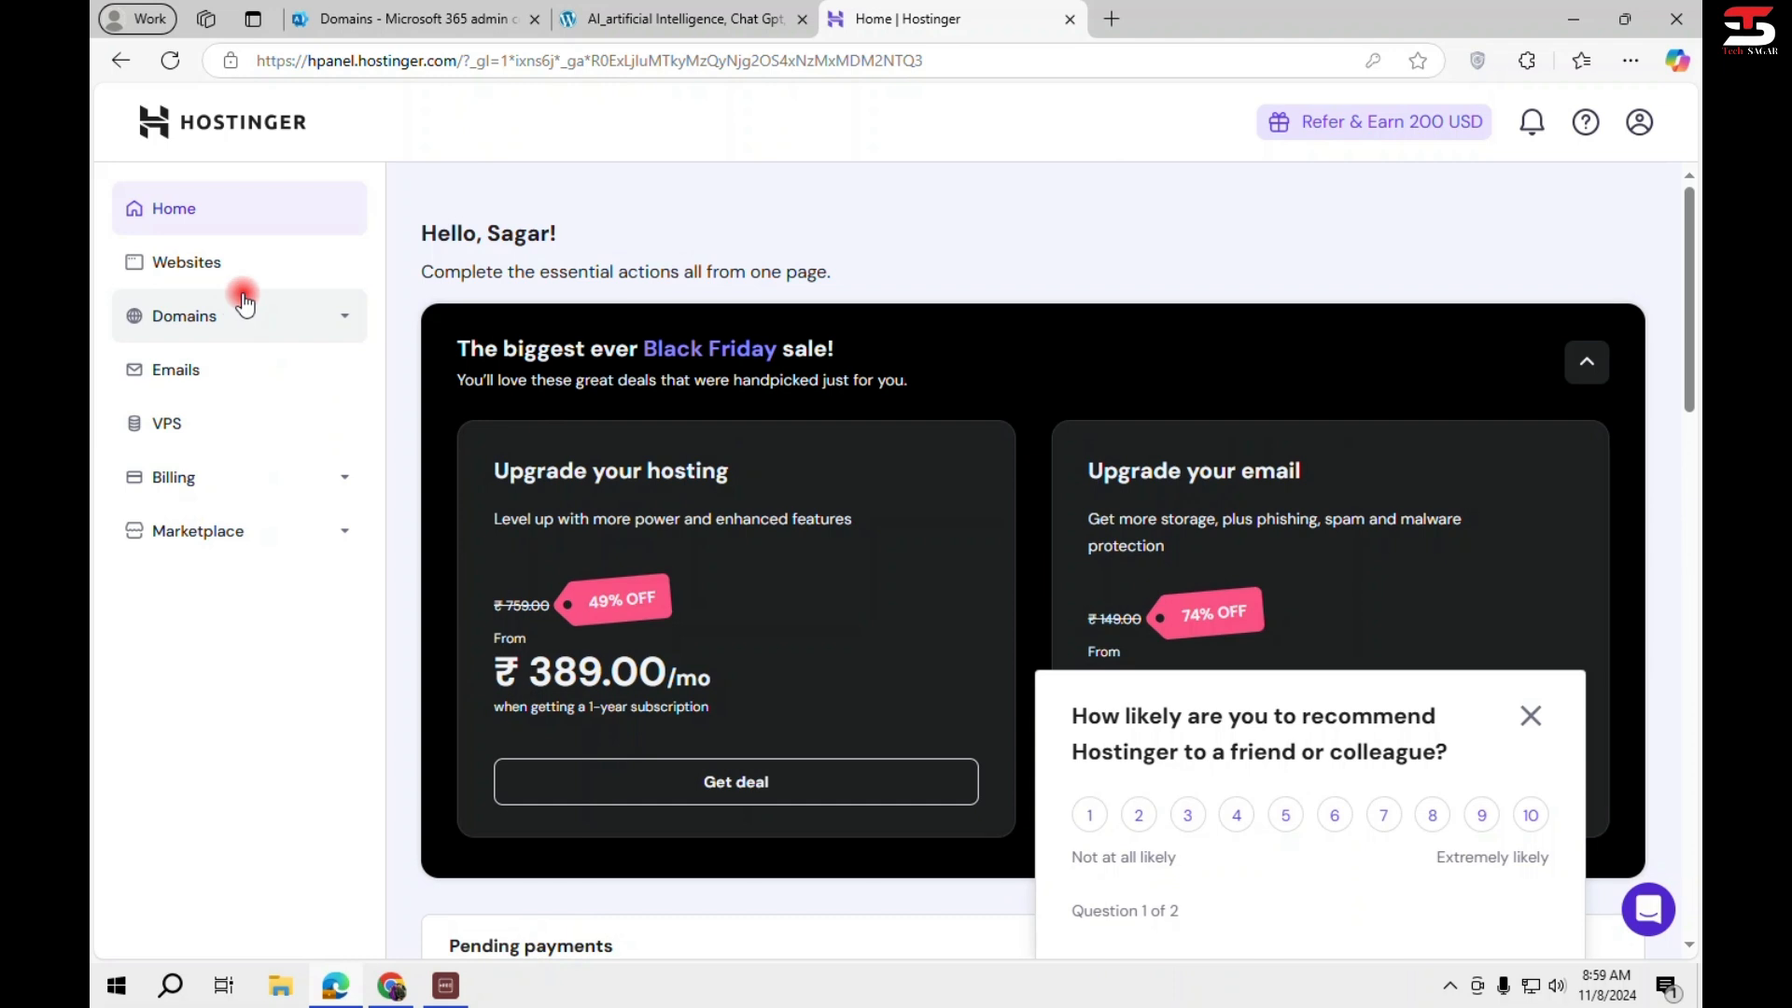
Open the websites list, dismiss the feedback survey and open the dashboard of imphistory.com.
click(265, 280)
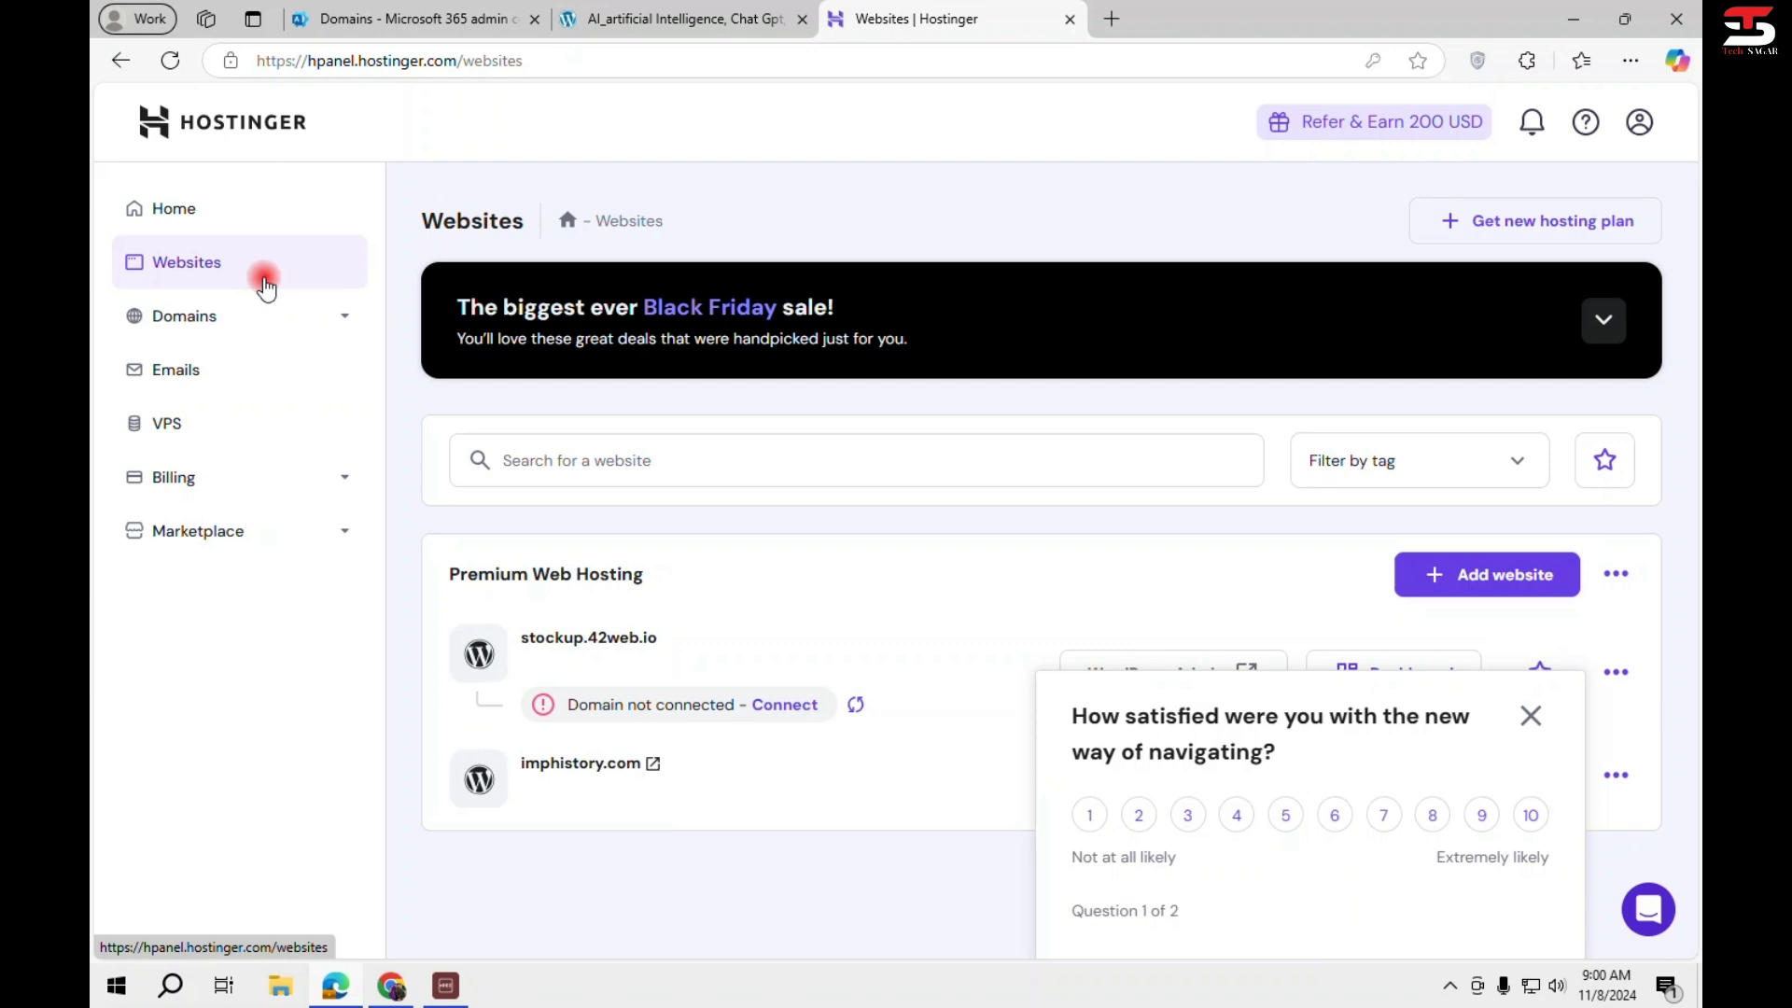
click(1531, 717)
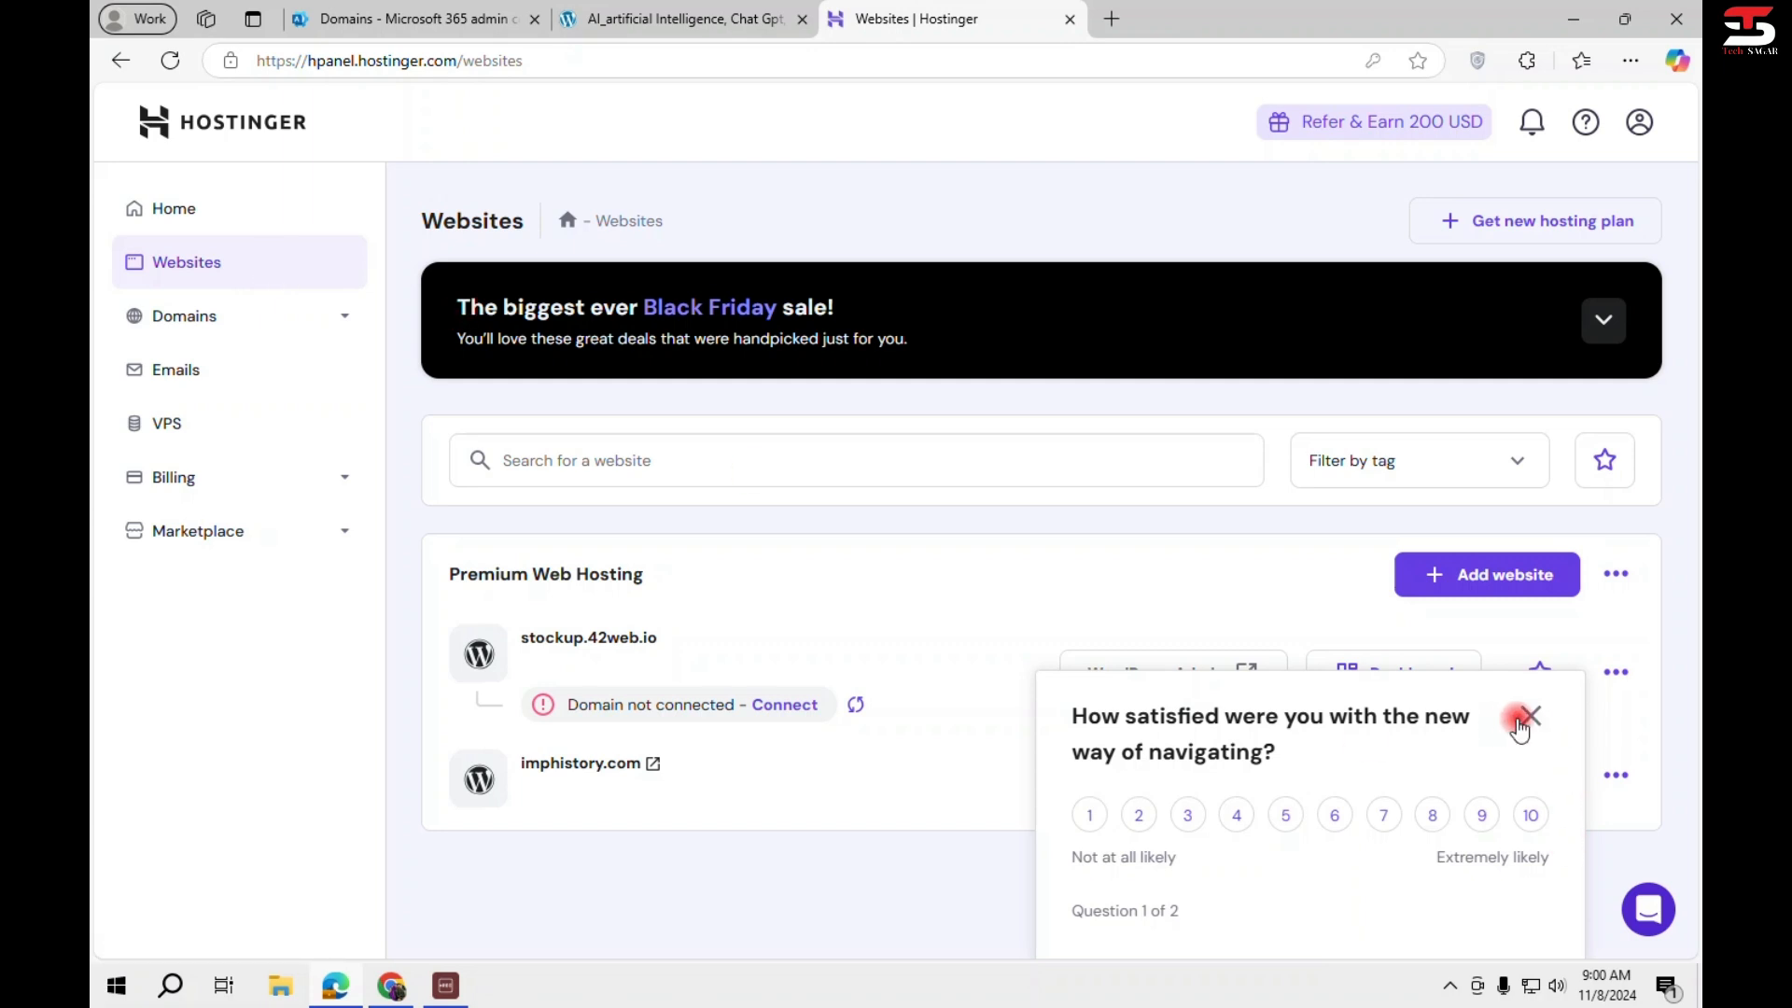
click(1532, 721)
click(918, 717)
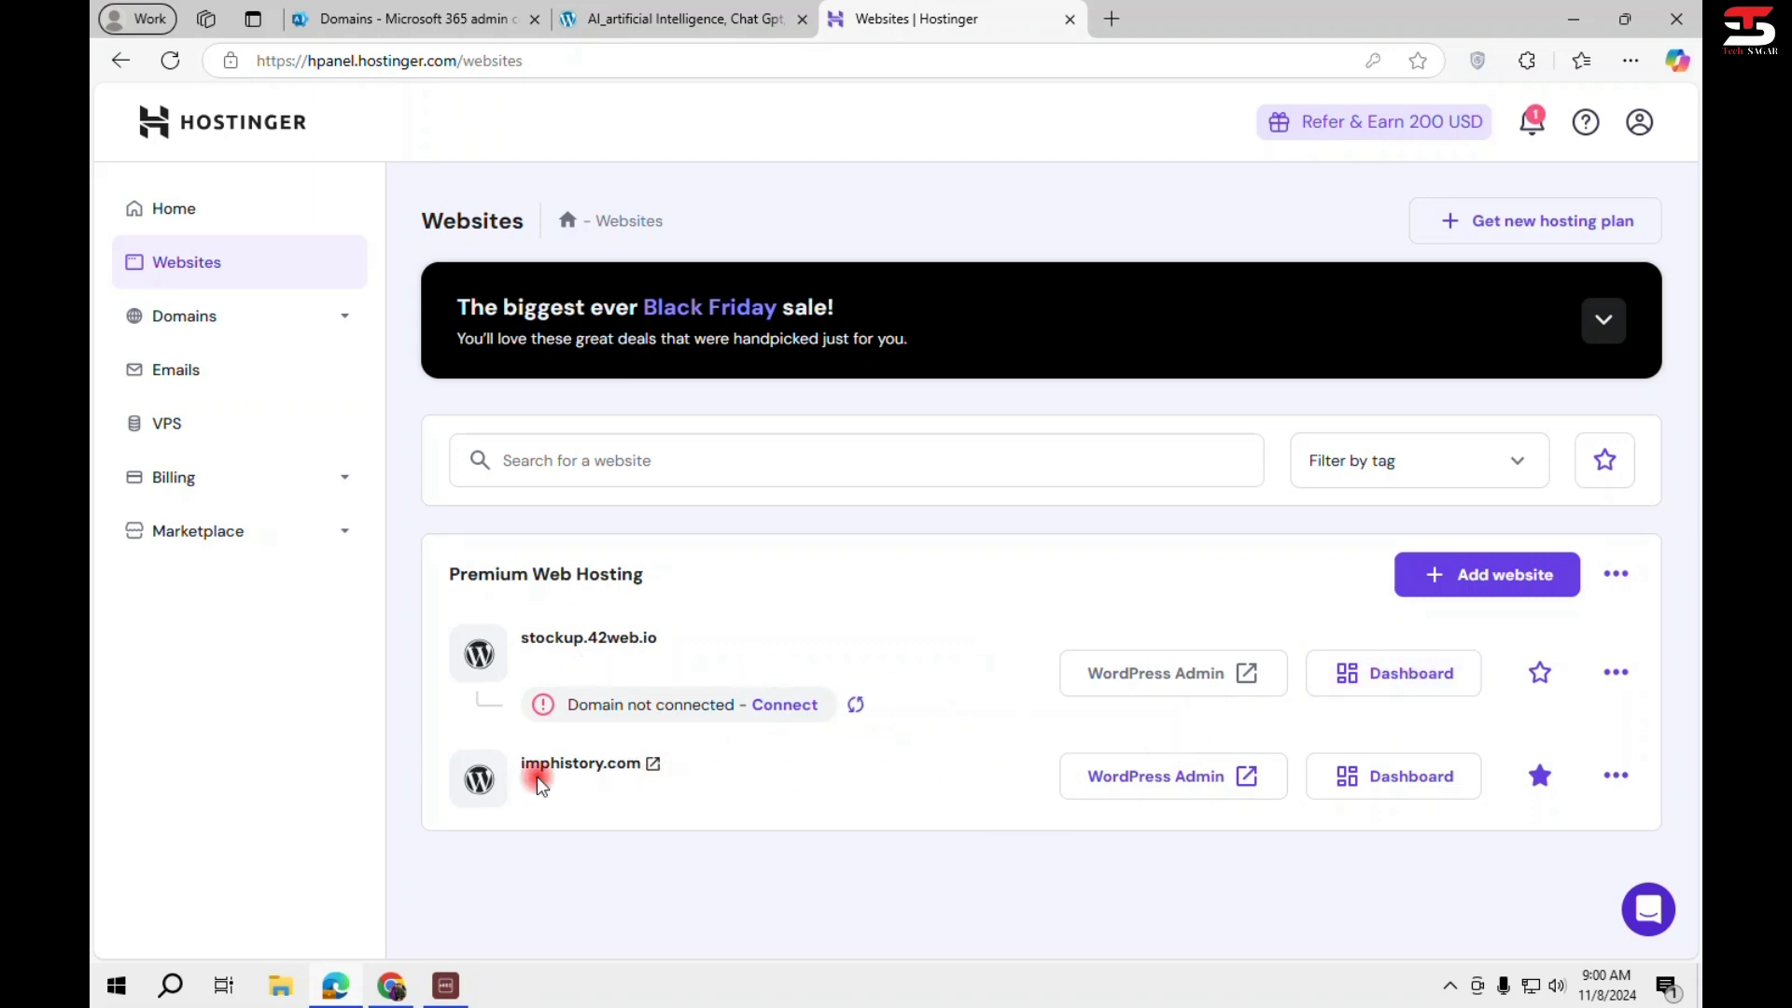
click(1379, 778)
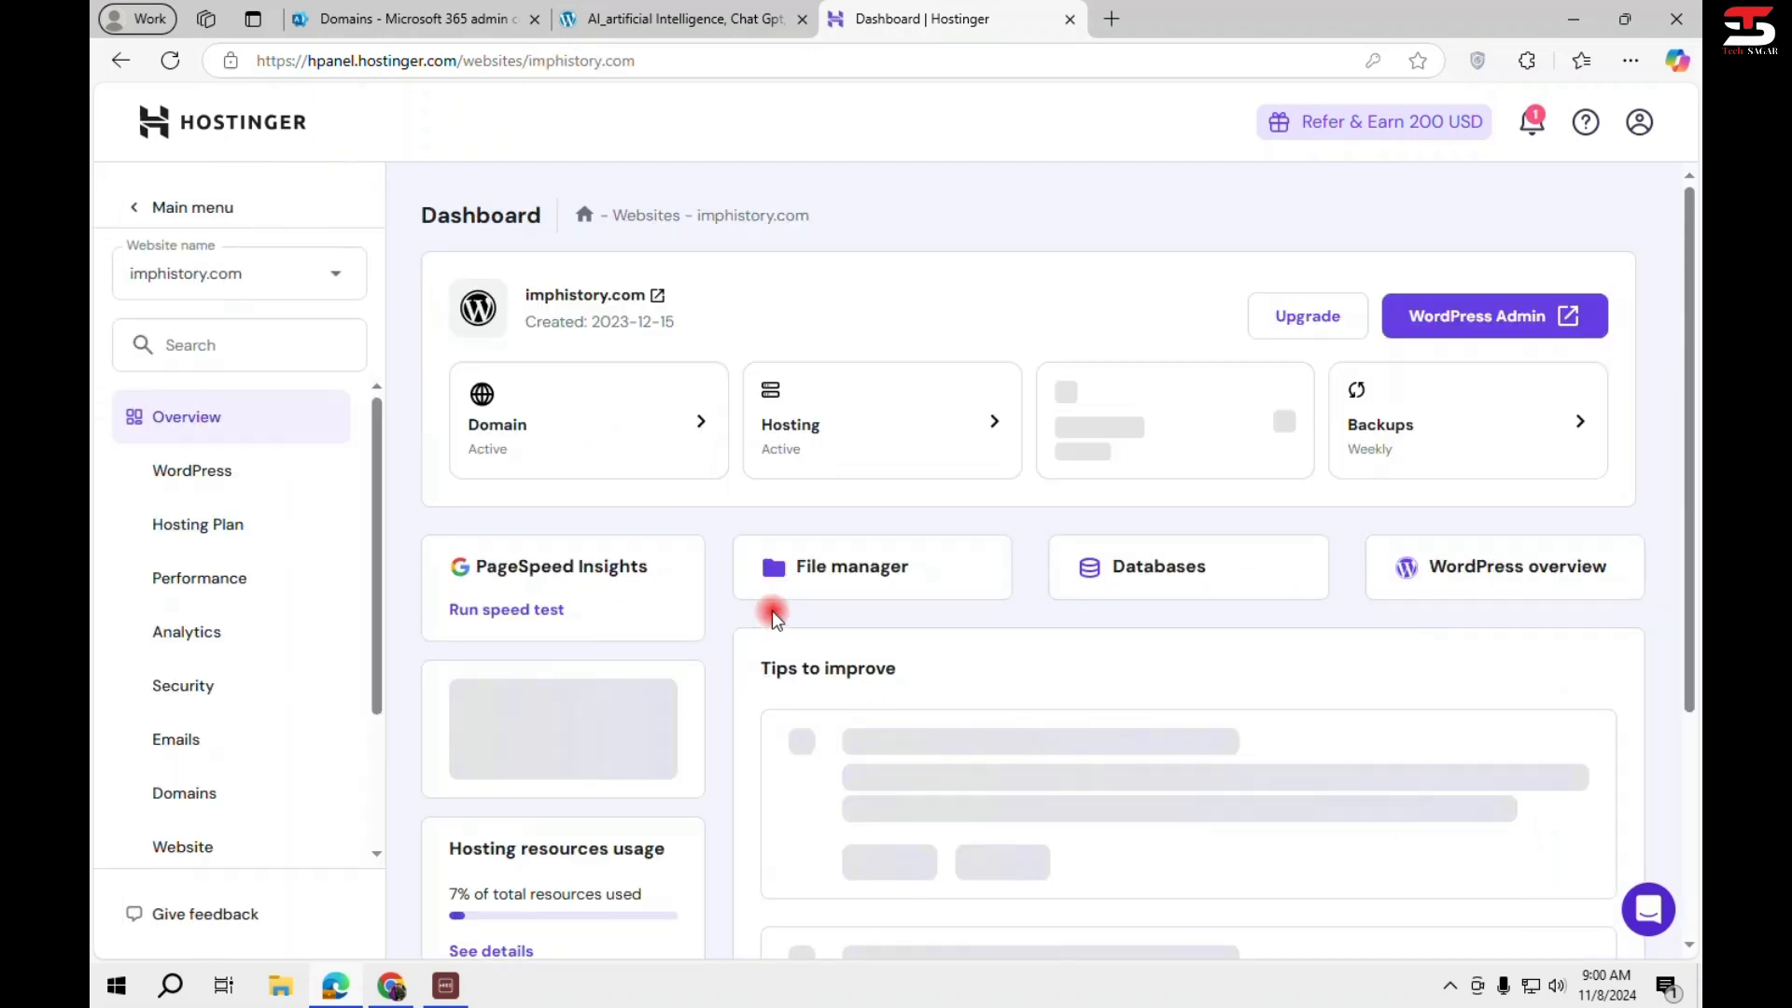
scroll(280, 663, down, 2)
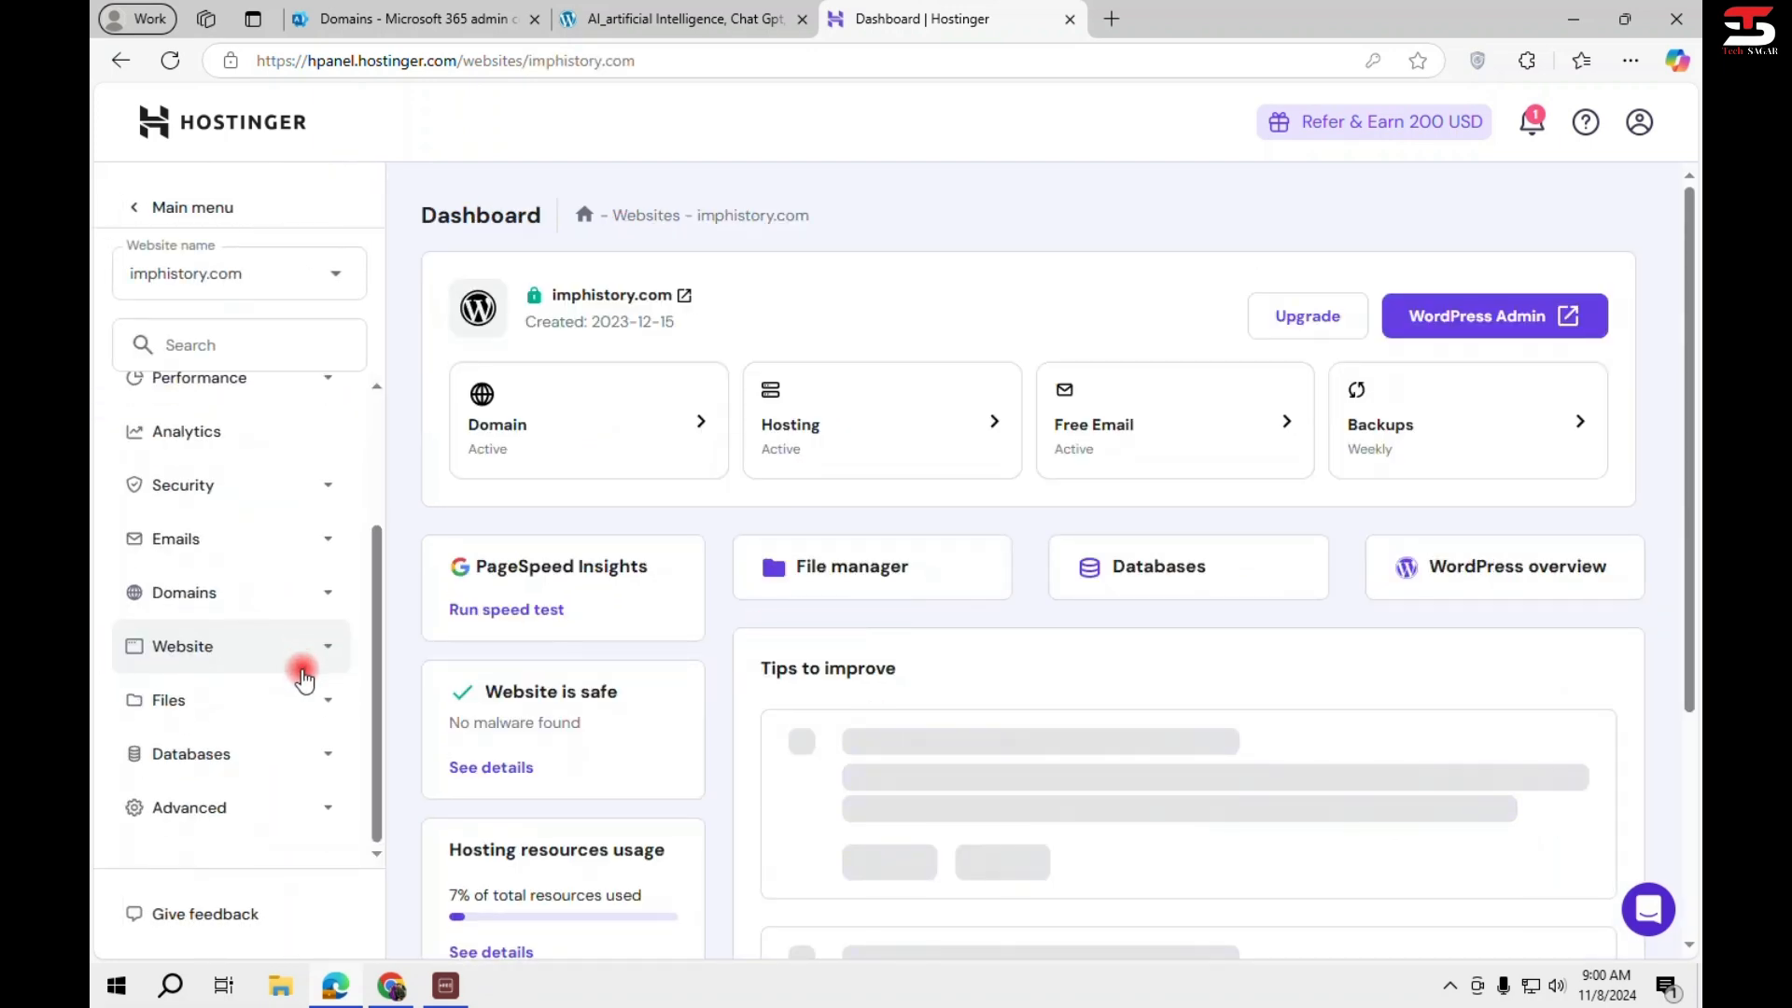
Open the DNS Zone Editor of imphistory.com and look through its existing DNS records.
click(267, 811)
scroll(272, 690, down, 2)
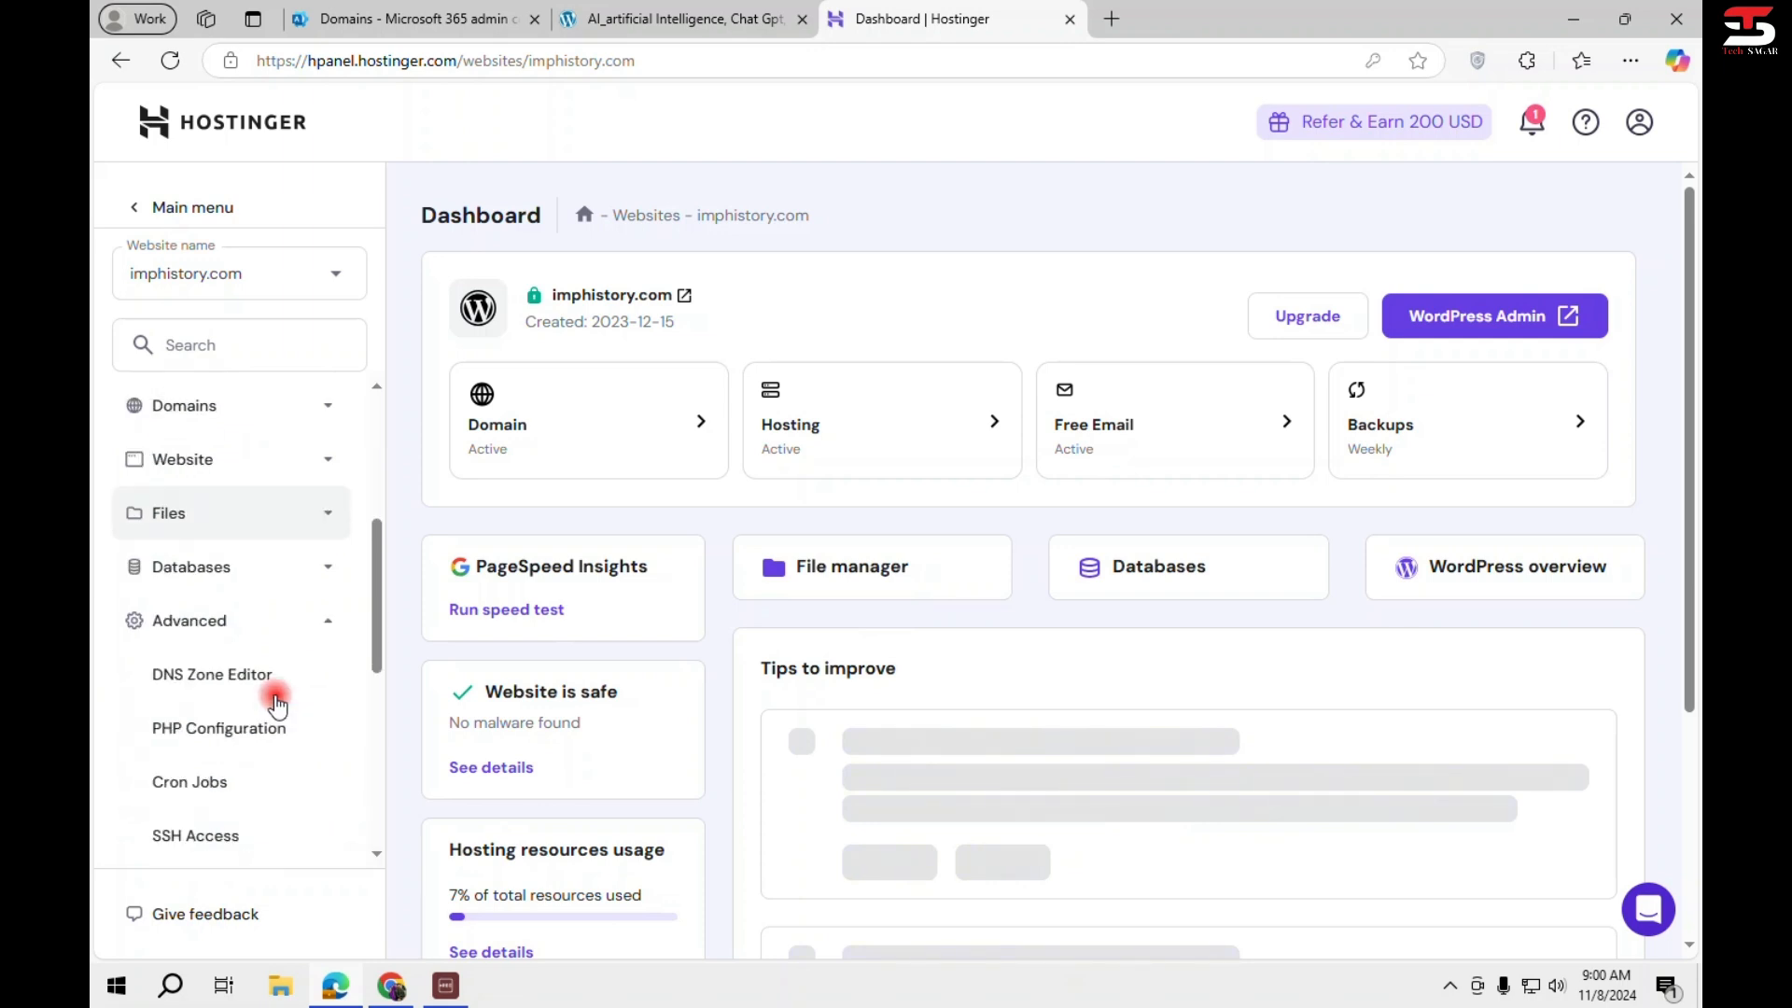
click(233, 675)
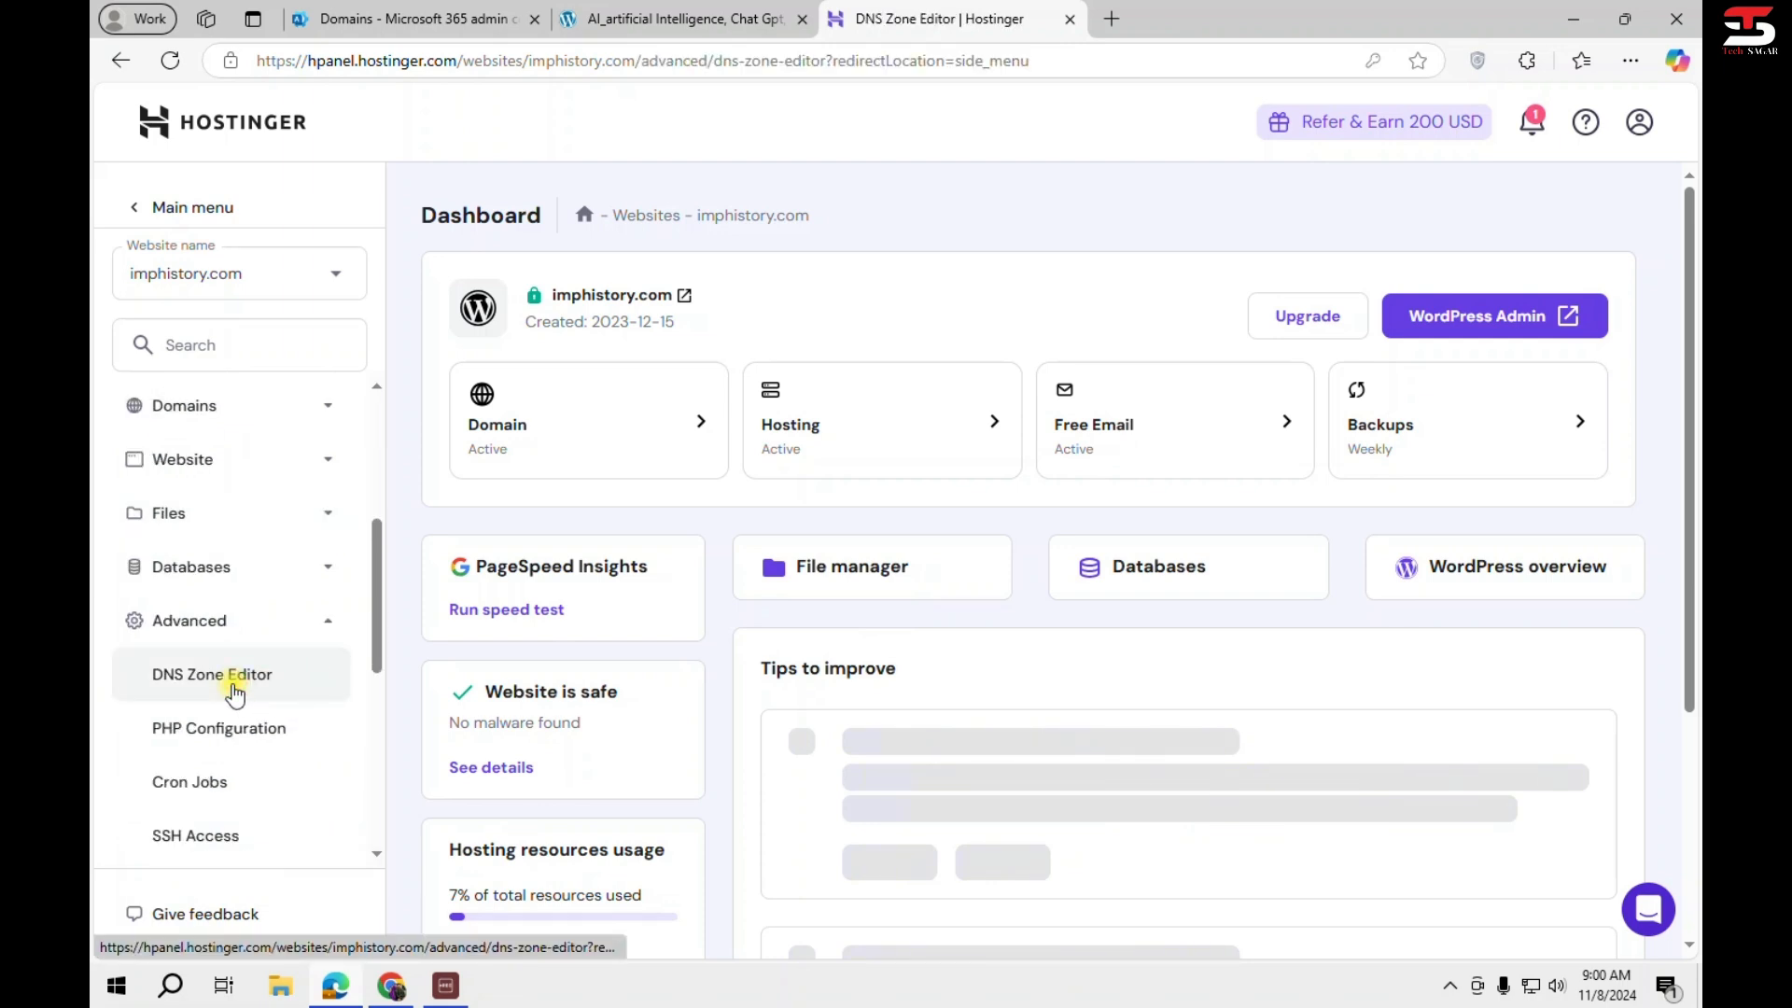
scroll(782, 749, down, 5)
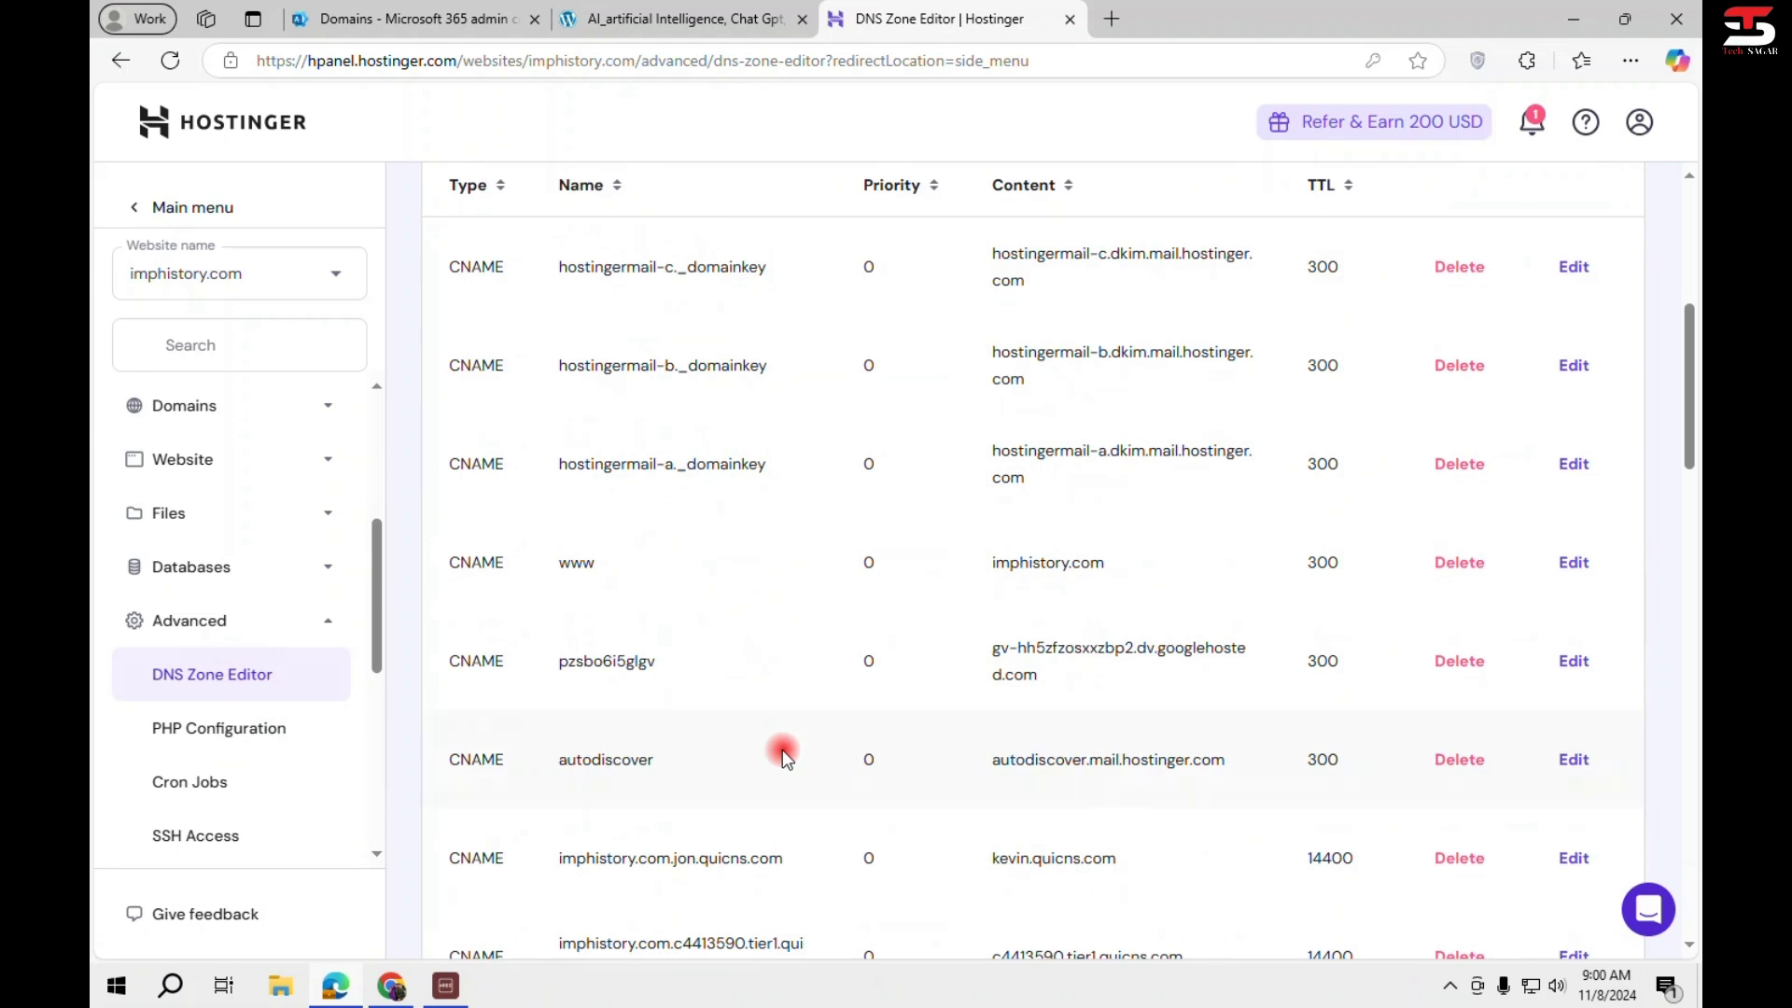
scroll(786, 754, down, 15)
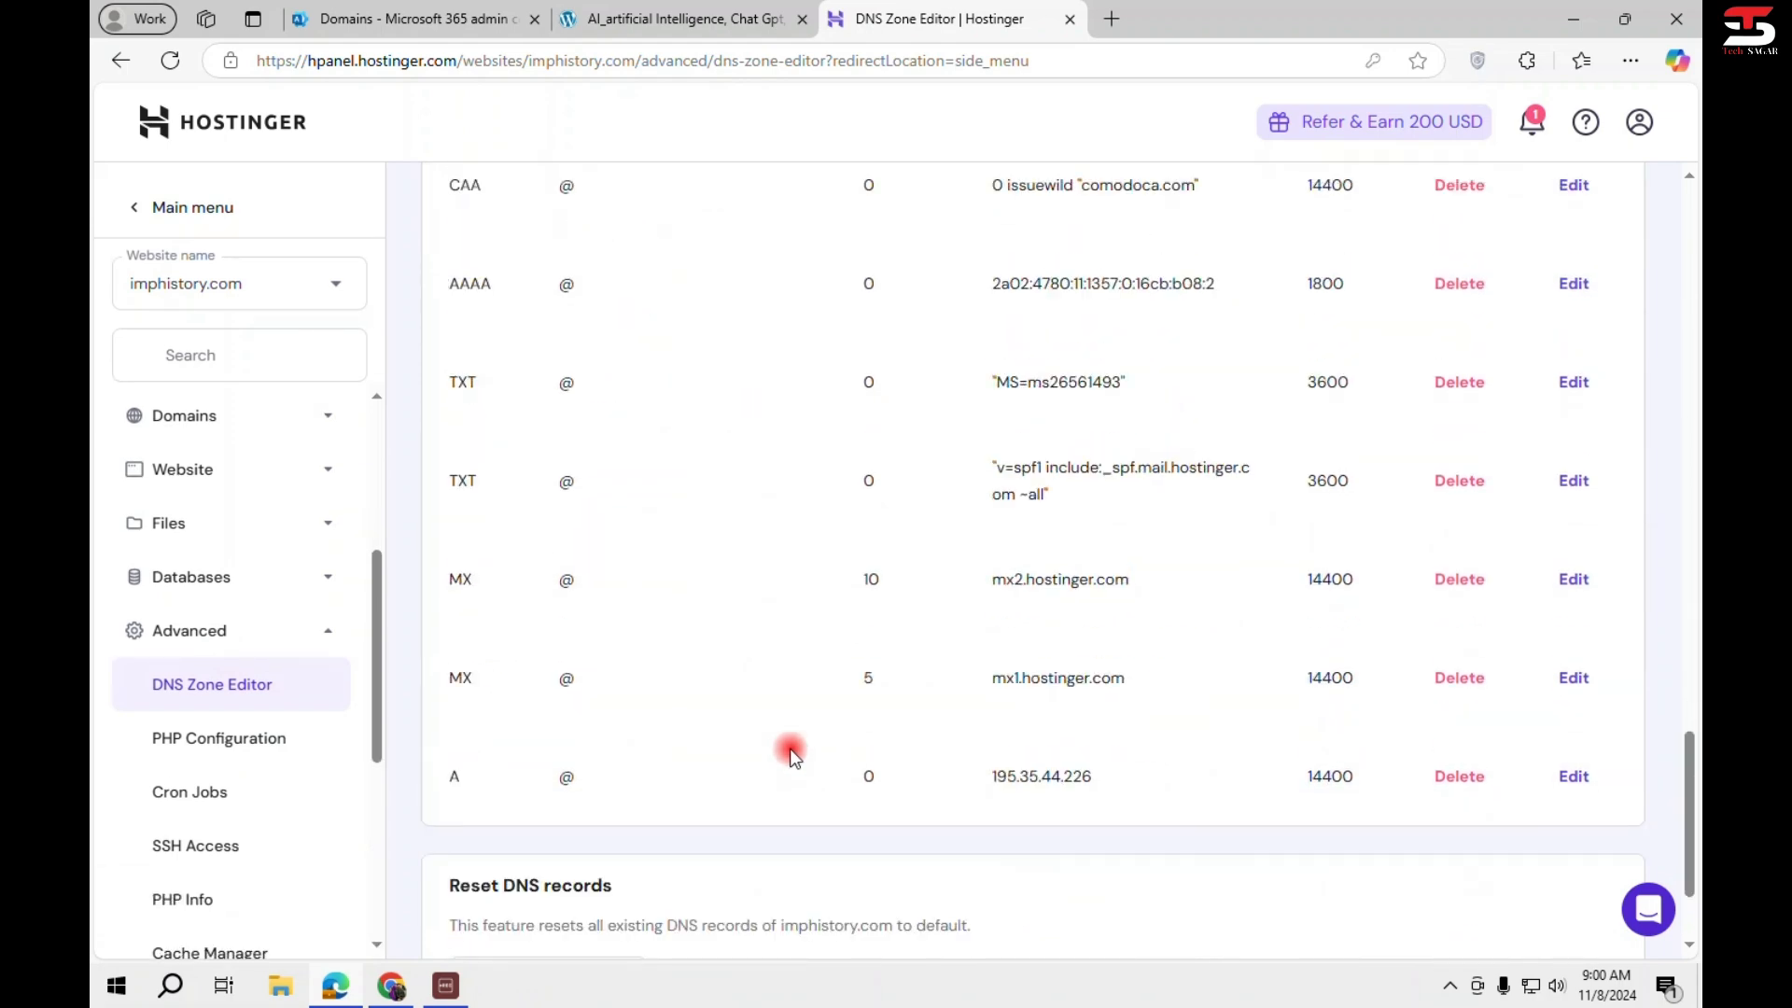
scroll(791, 756, up, 20)
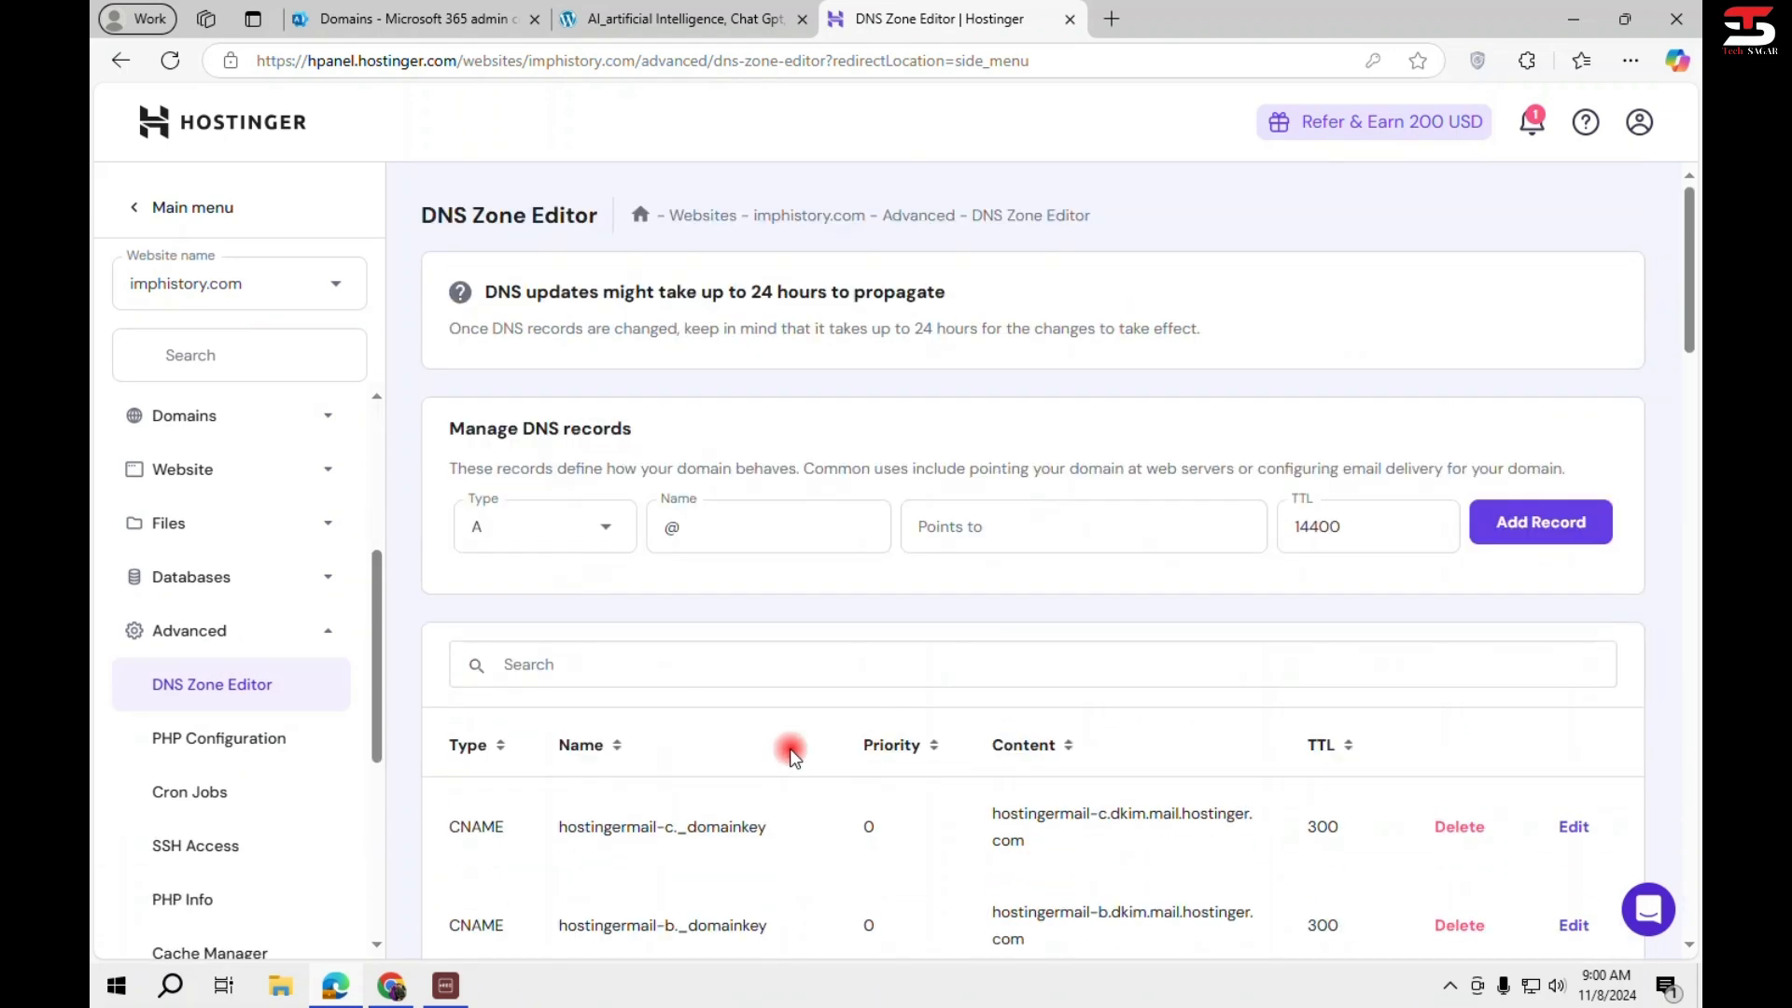
Add a TXT record named @ with TTL 14400, pasting the TXT verification value copied from the Microsoft 365 domain wizard.
click(593, 544)
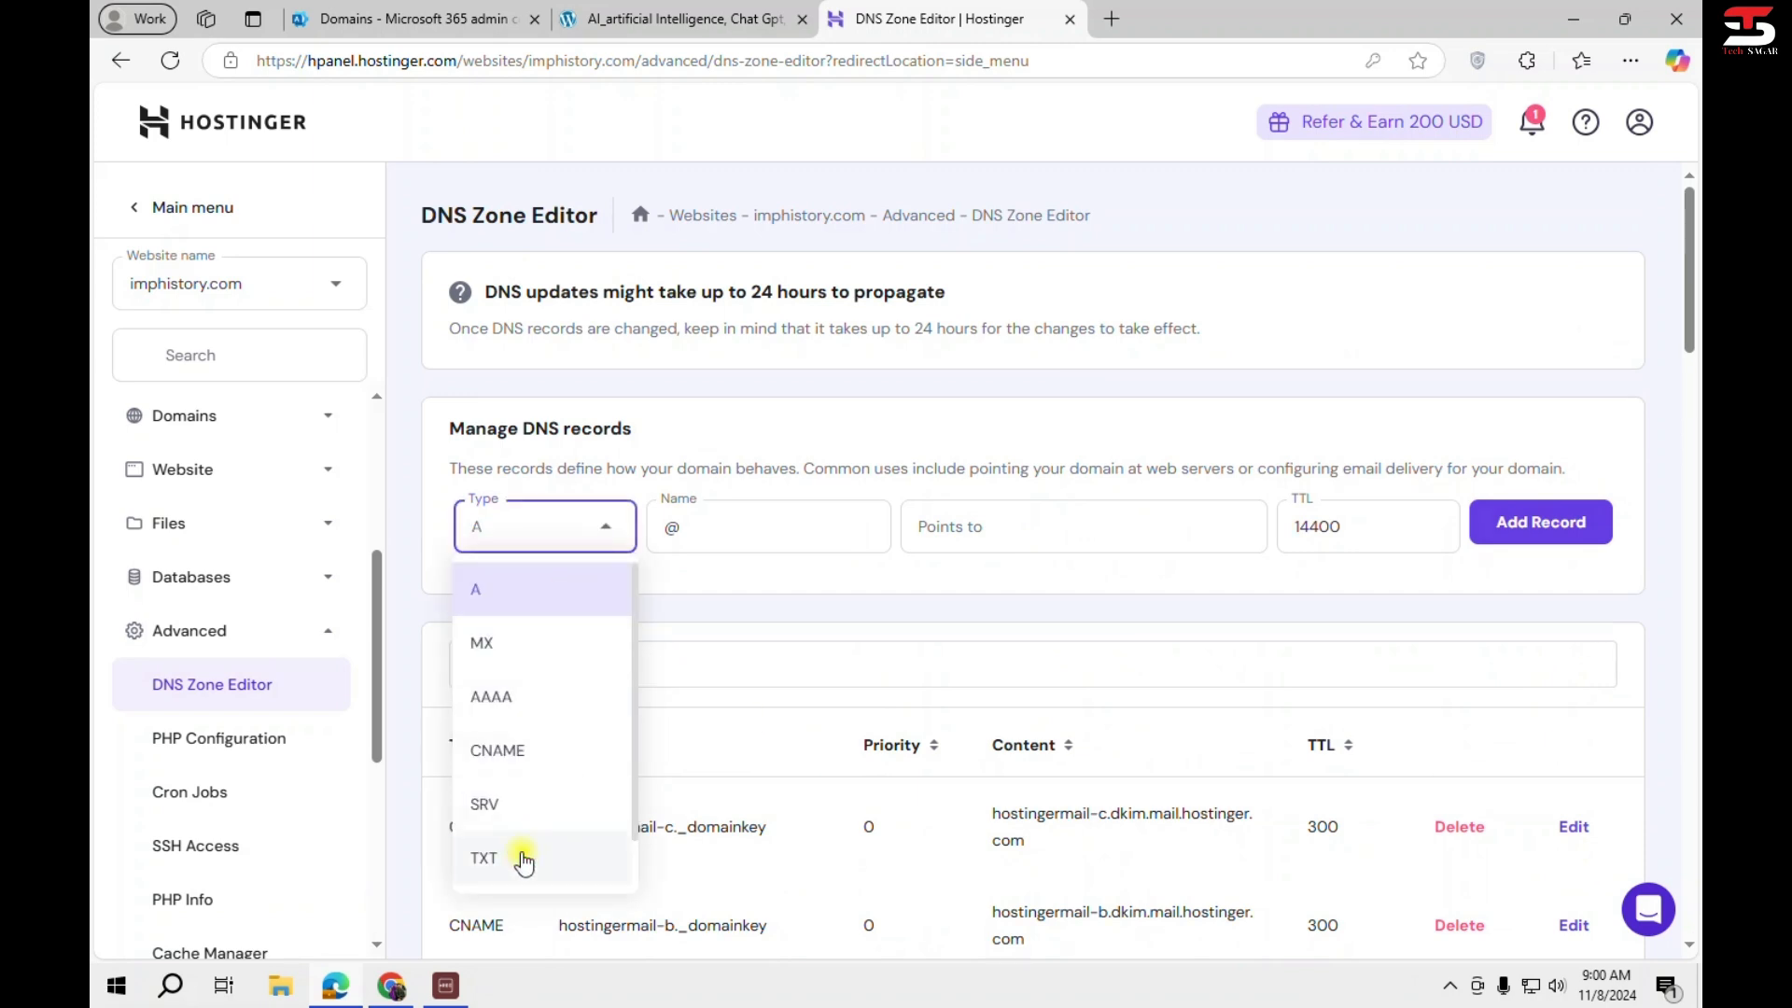
click(518, 856)
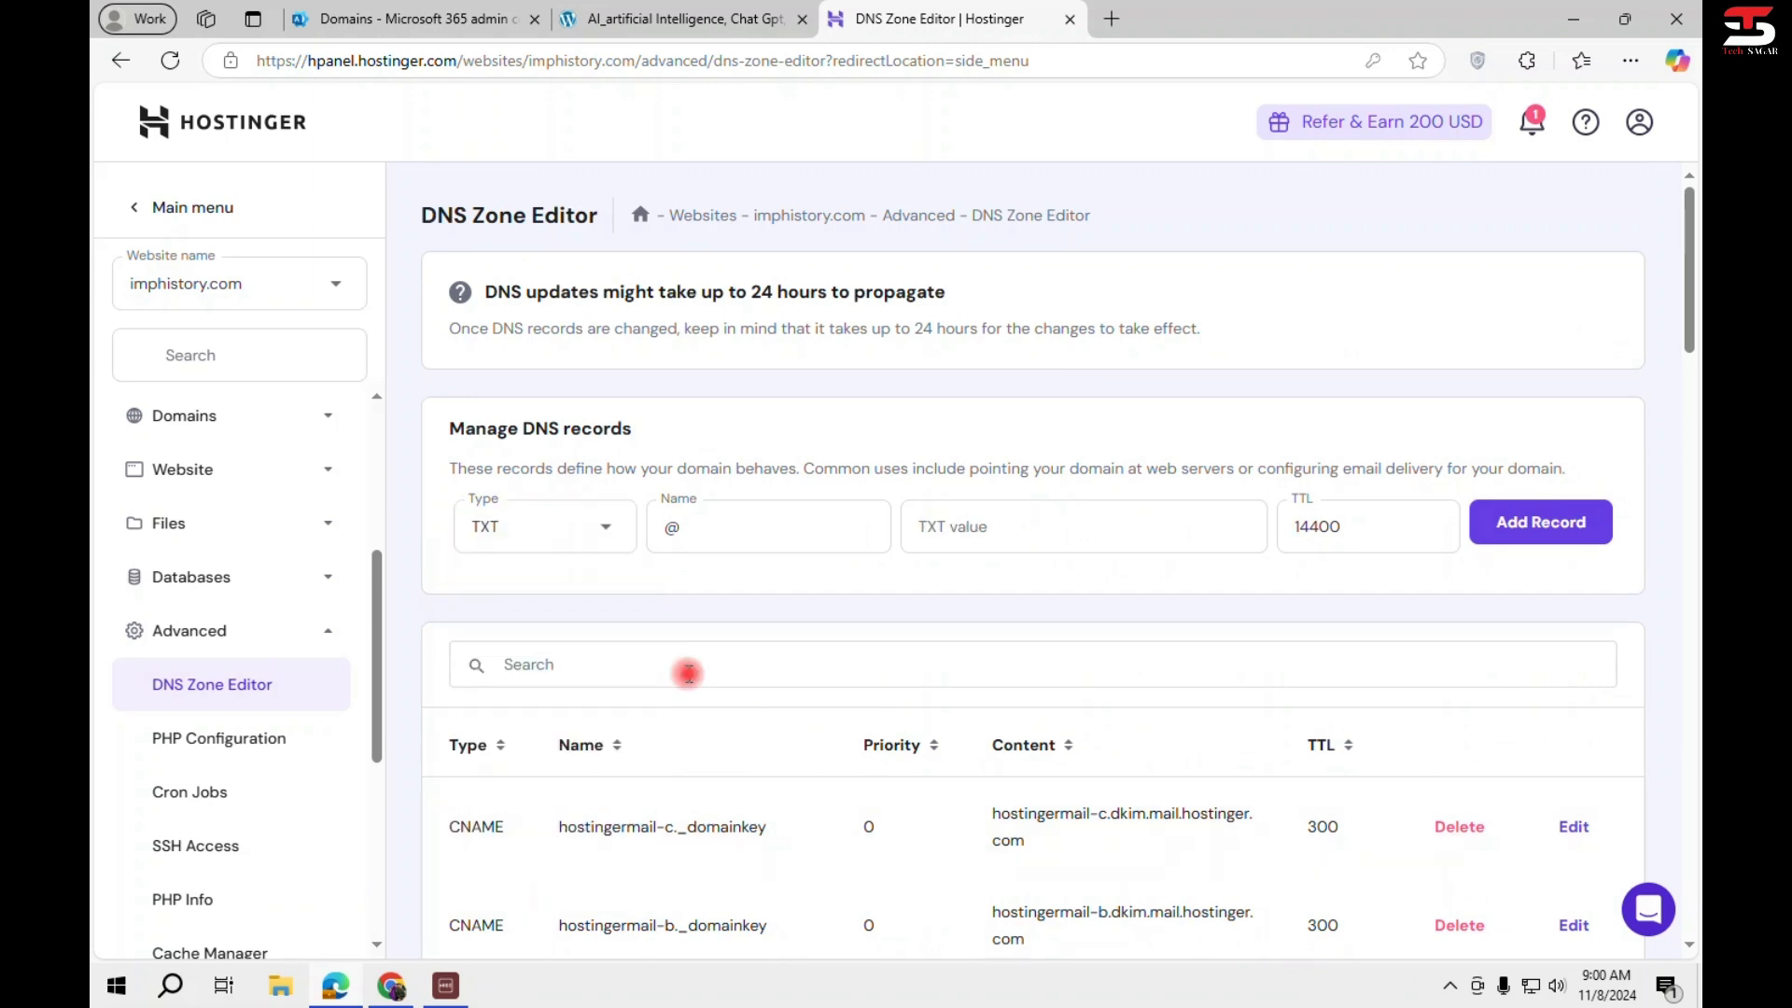
click(389, 26)
click(630, 684)
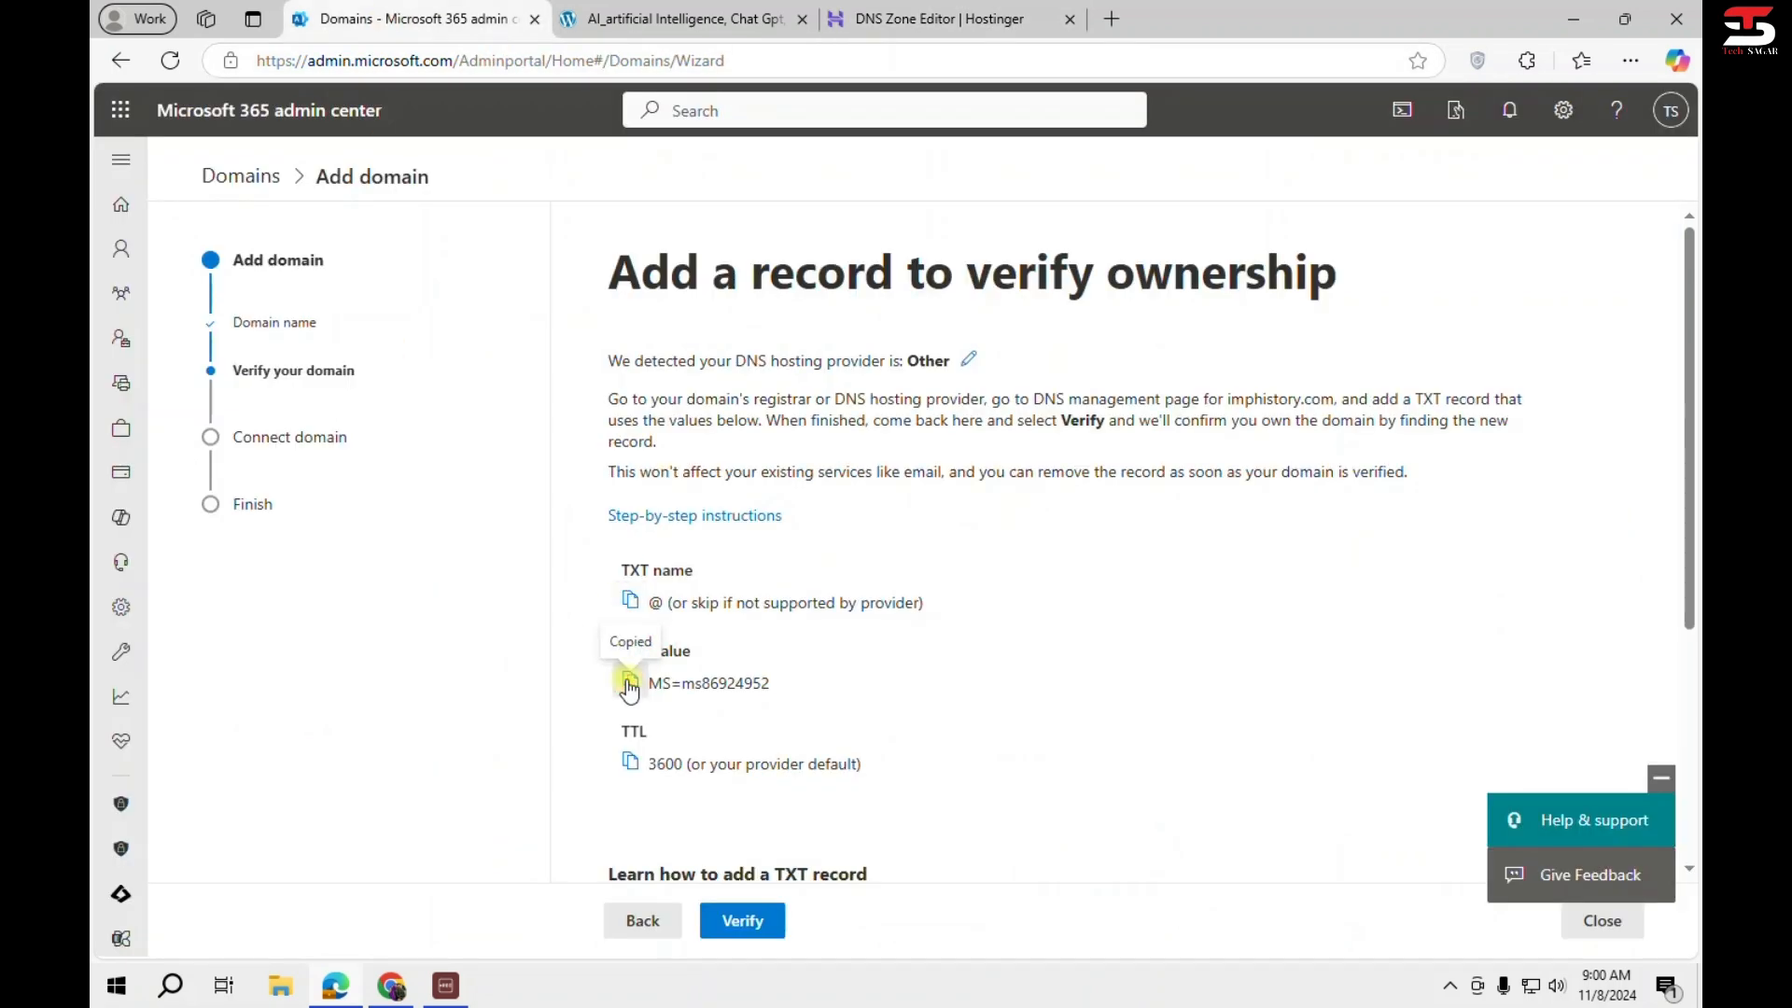
click(891, 19)
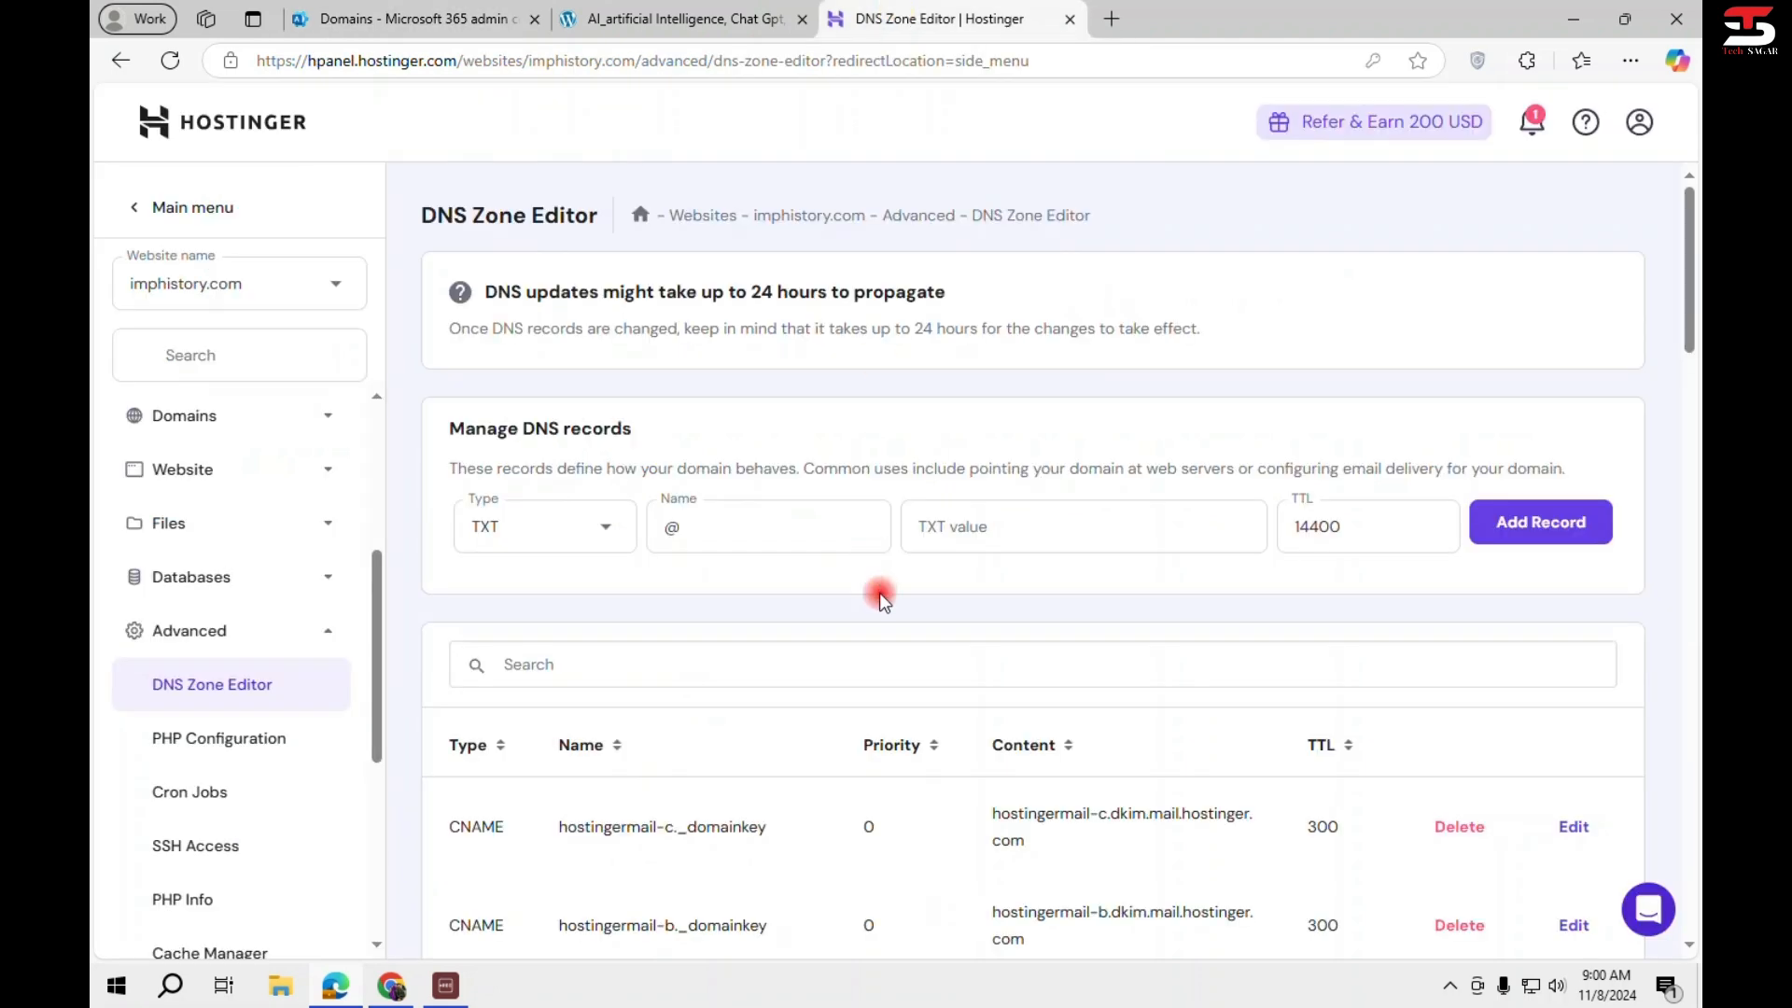
click(779, 531)
click(1015, 522)
key(ctrl+v)
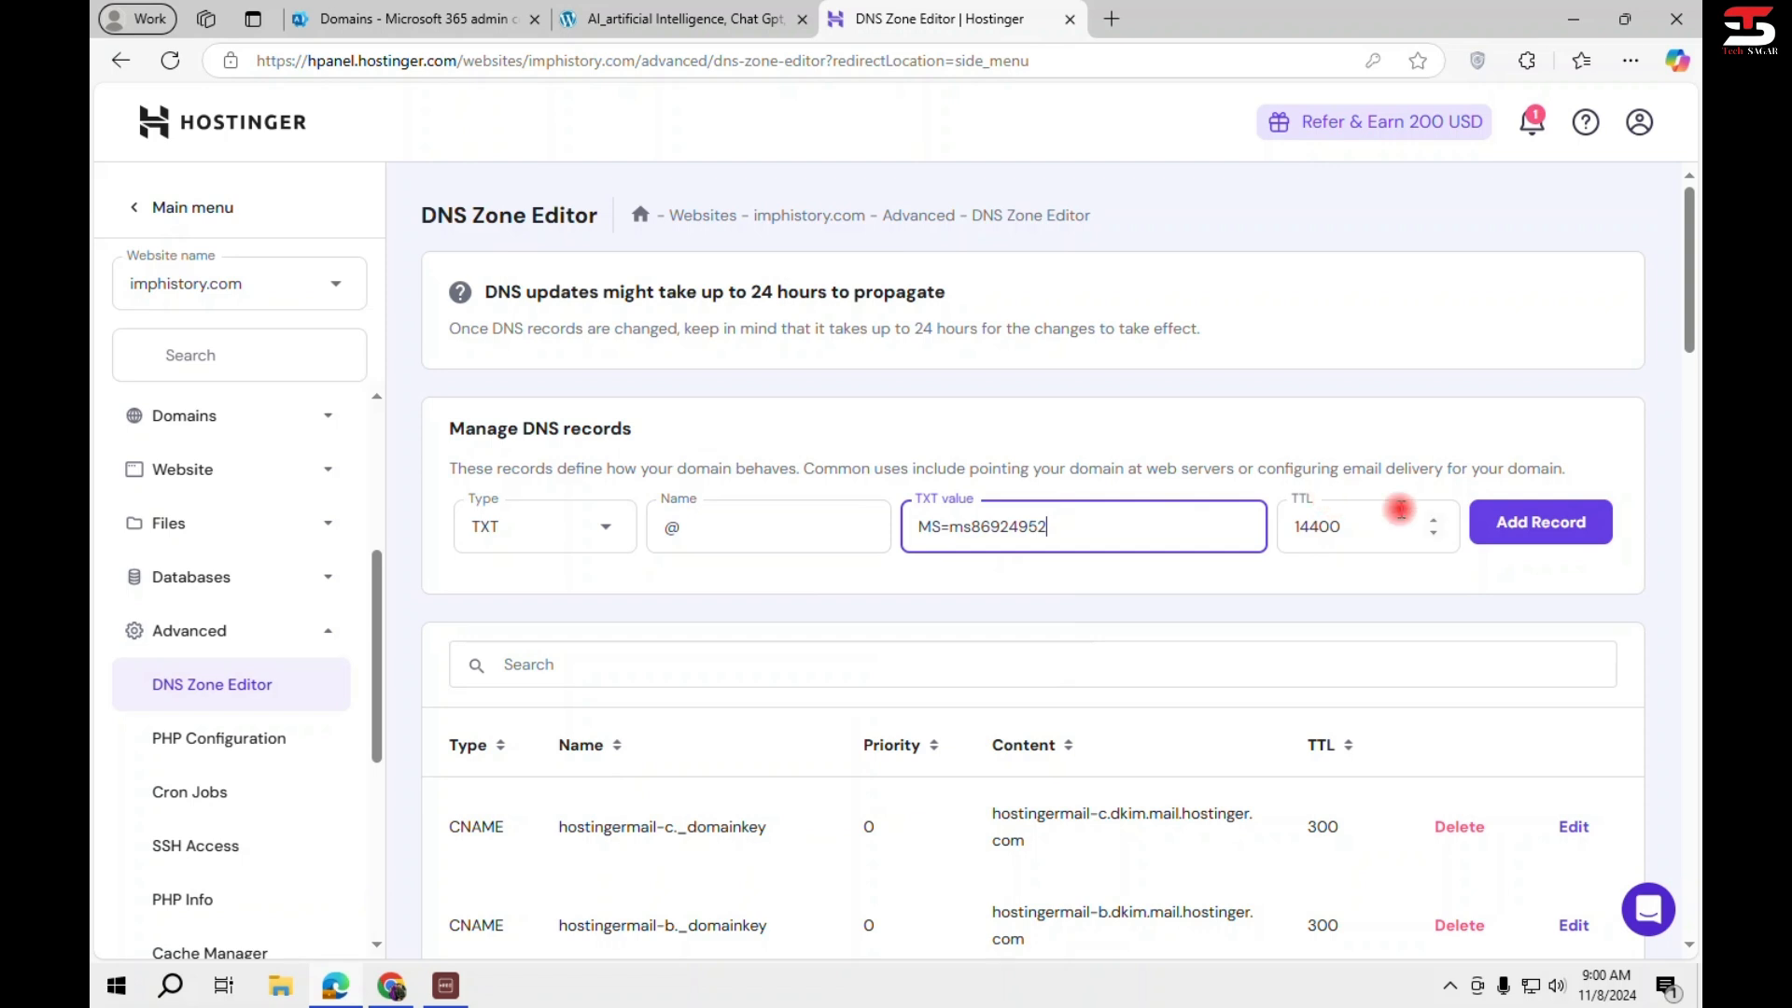
click(1515, 522)
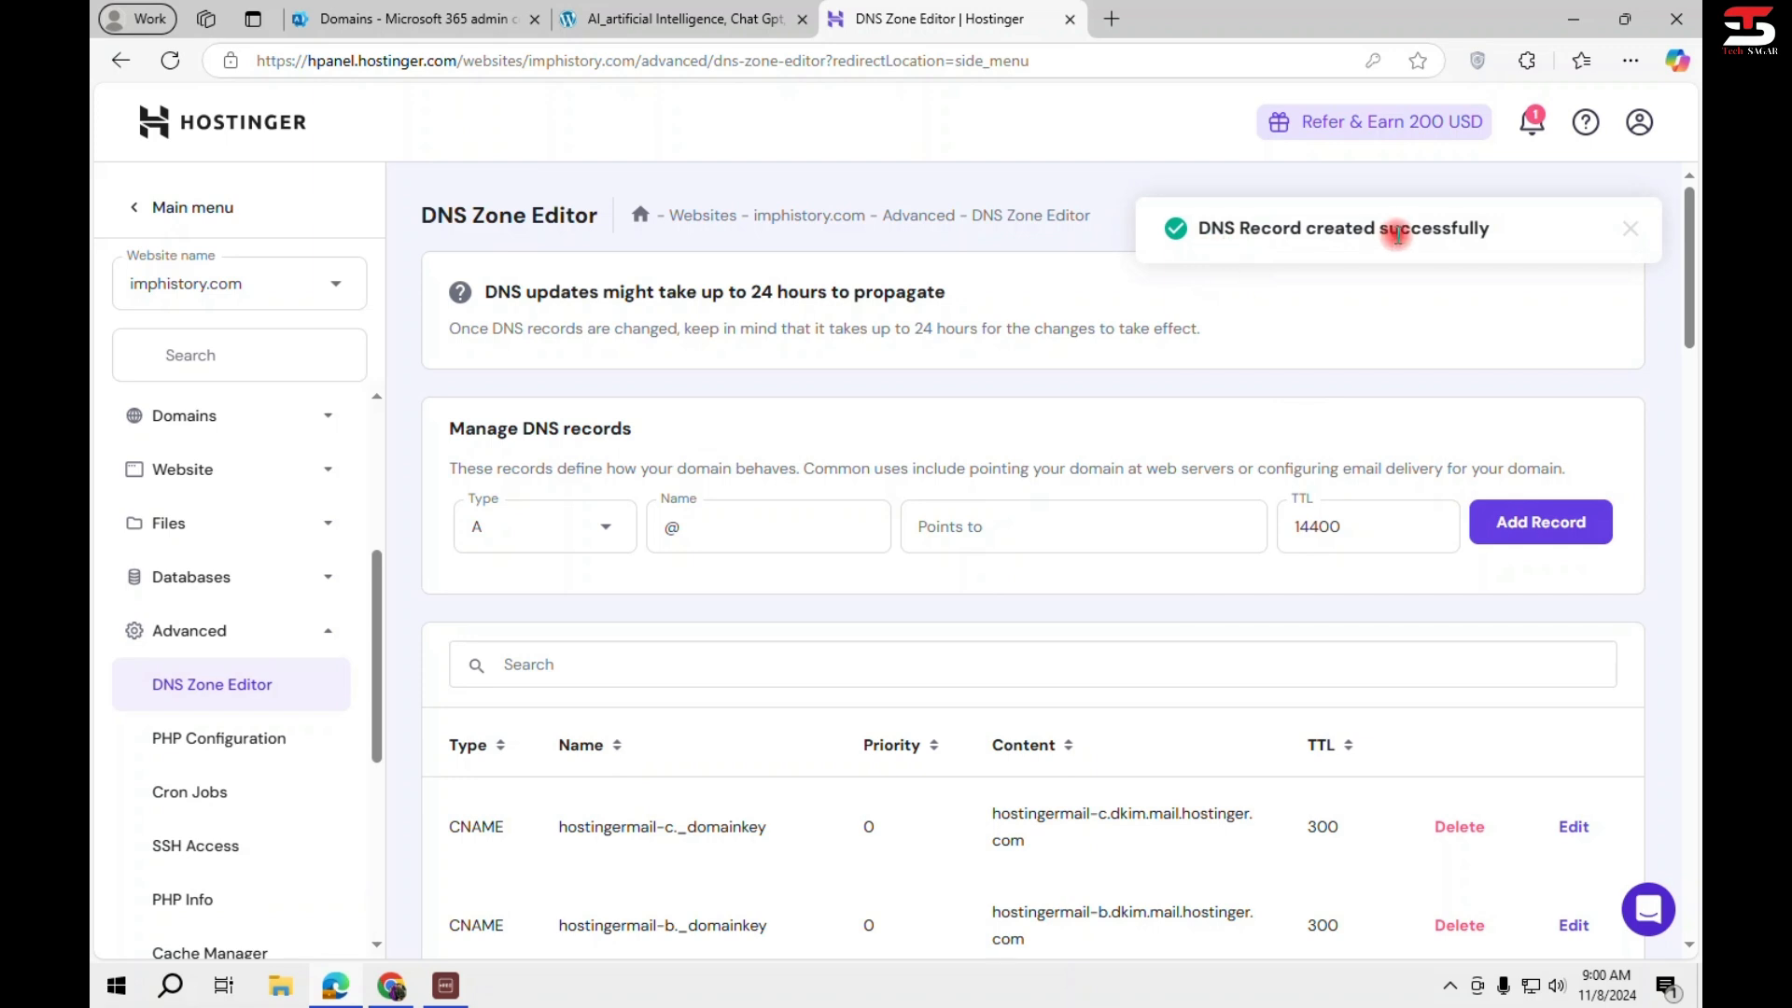
Switch to the Microsoft 365 admin center, verify ownership of imphistory.com and continue with the option Add your own DNS records.
click(420, 18)
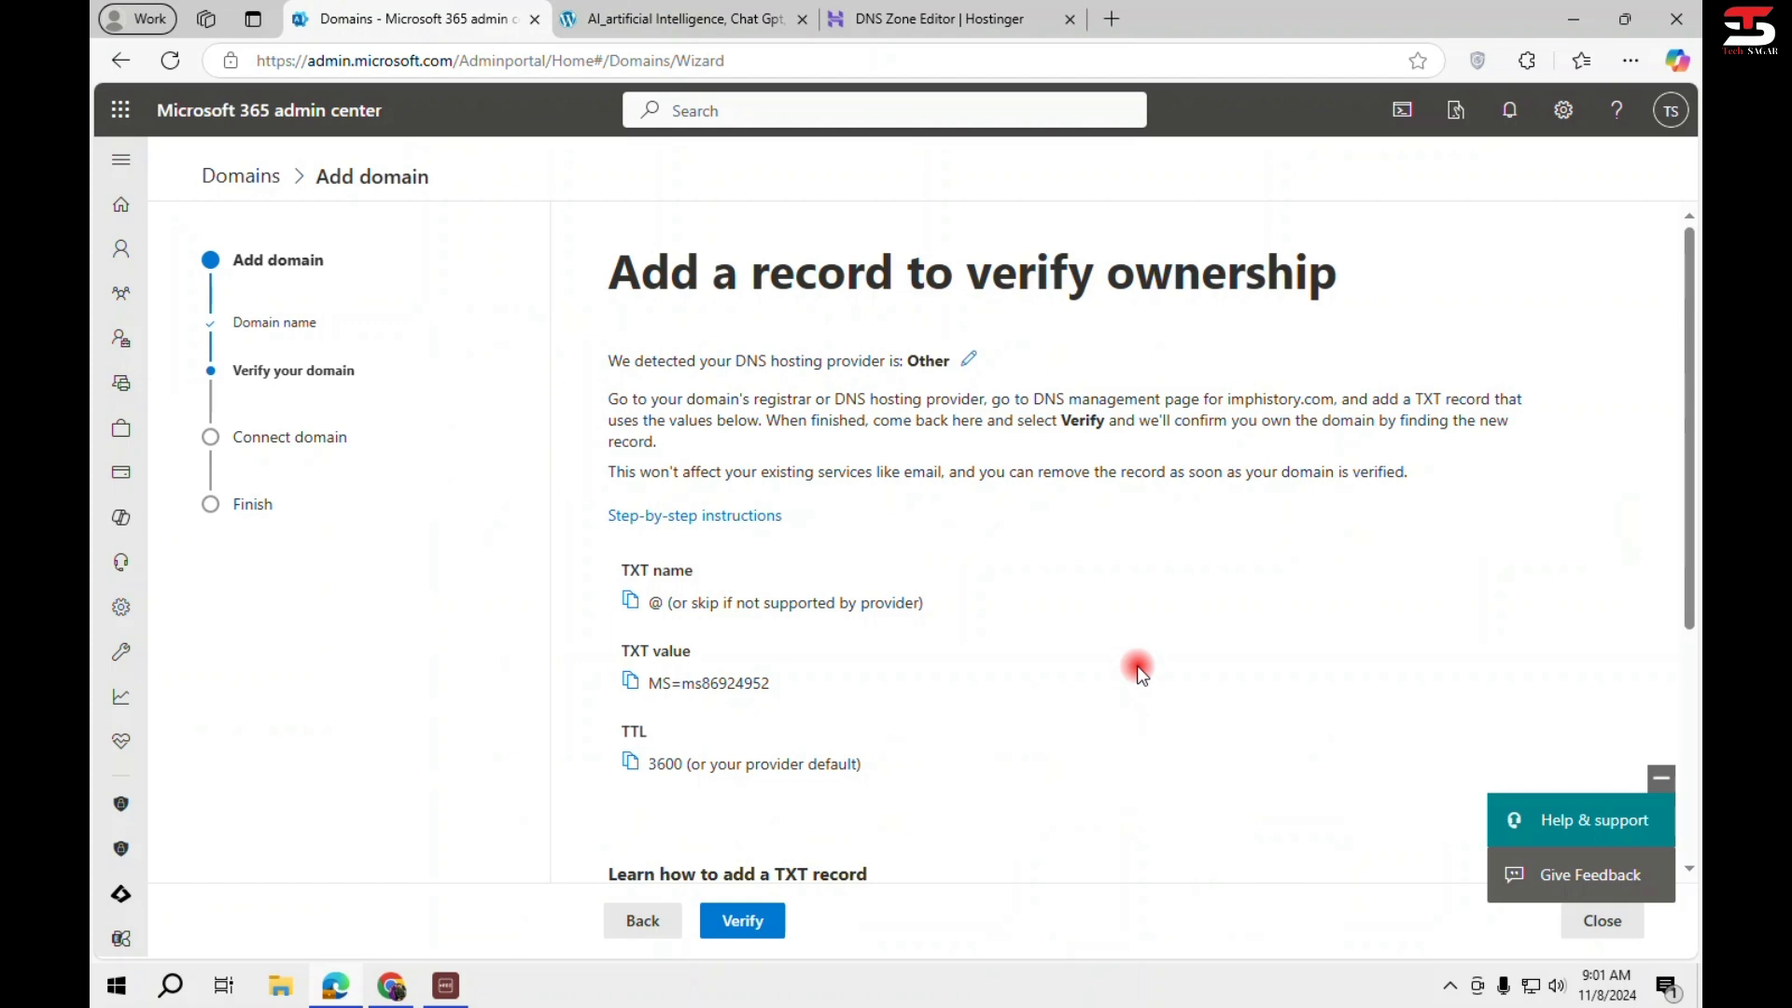
scroll(1136, 664, down, 4)
click(733, 924)
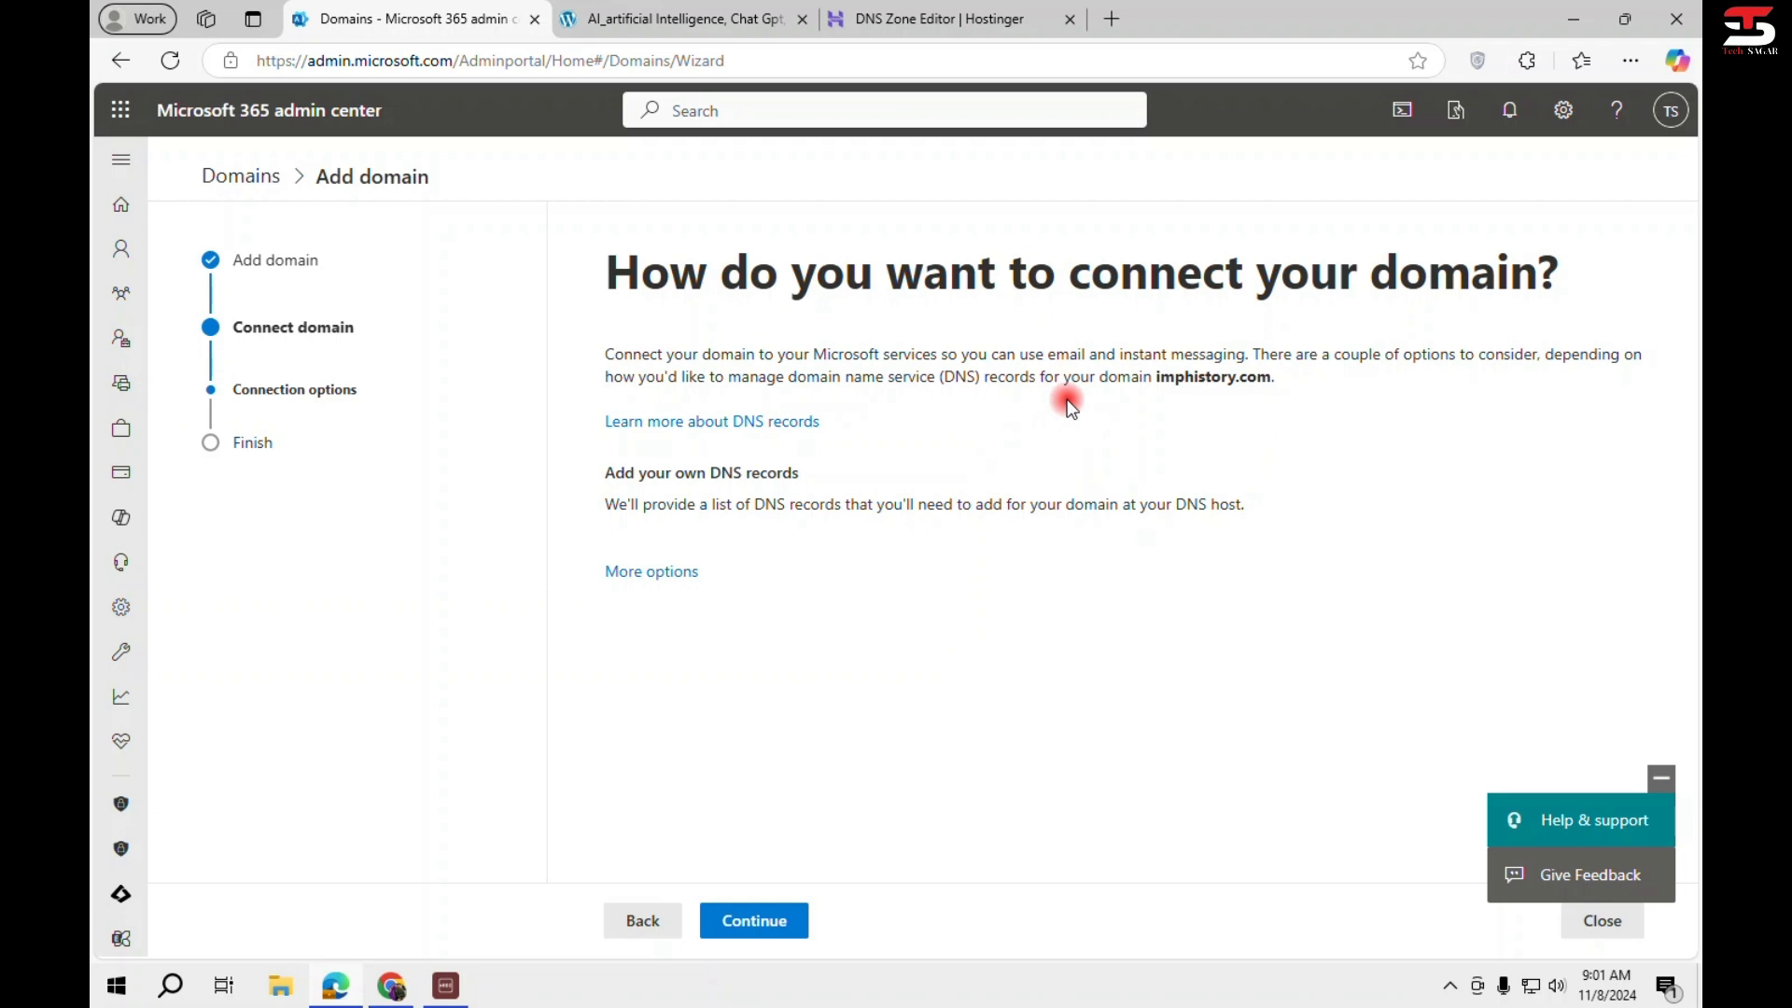
click(631, 572)
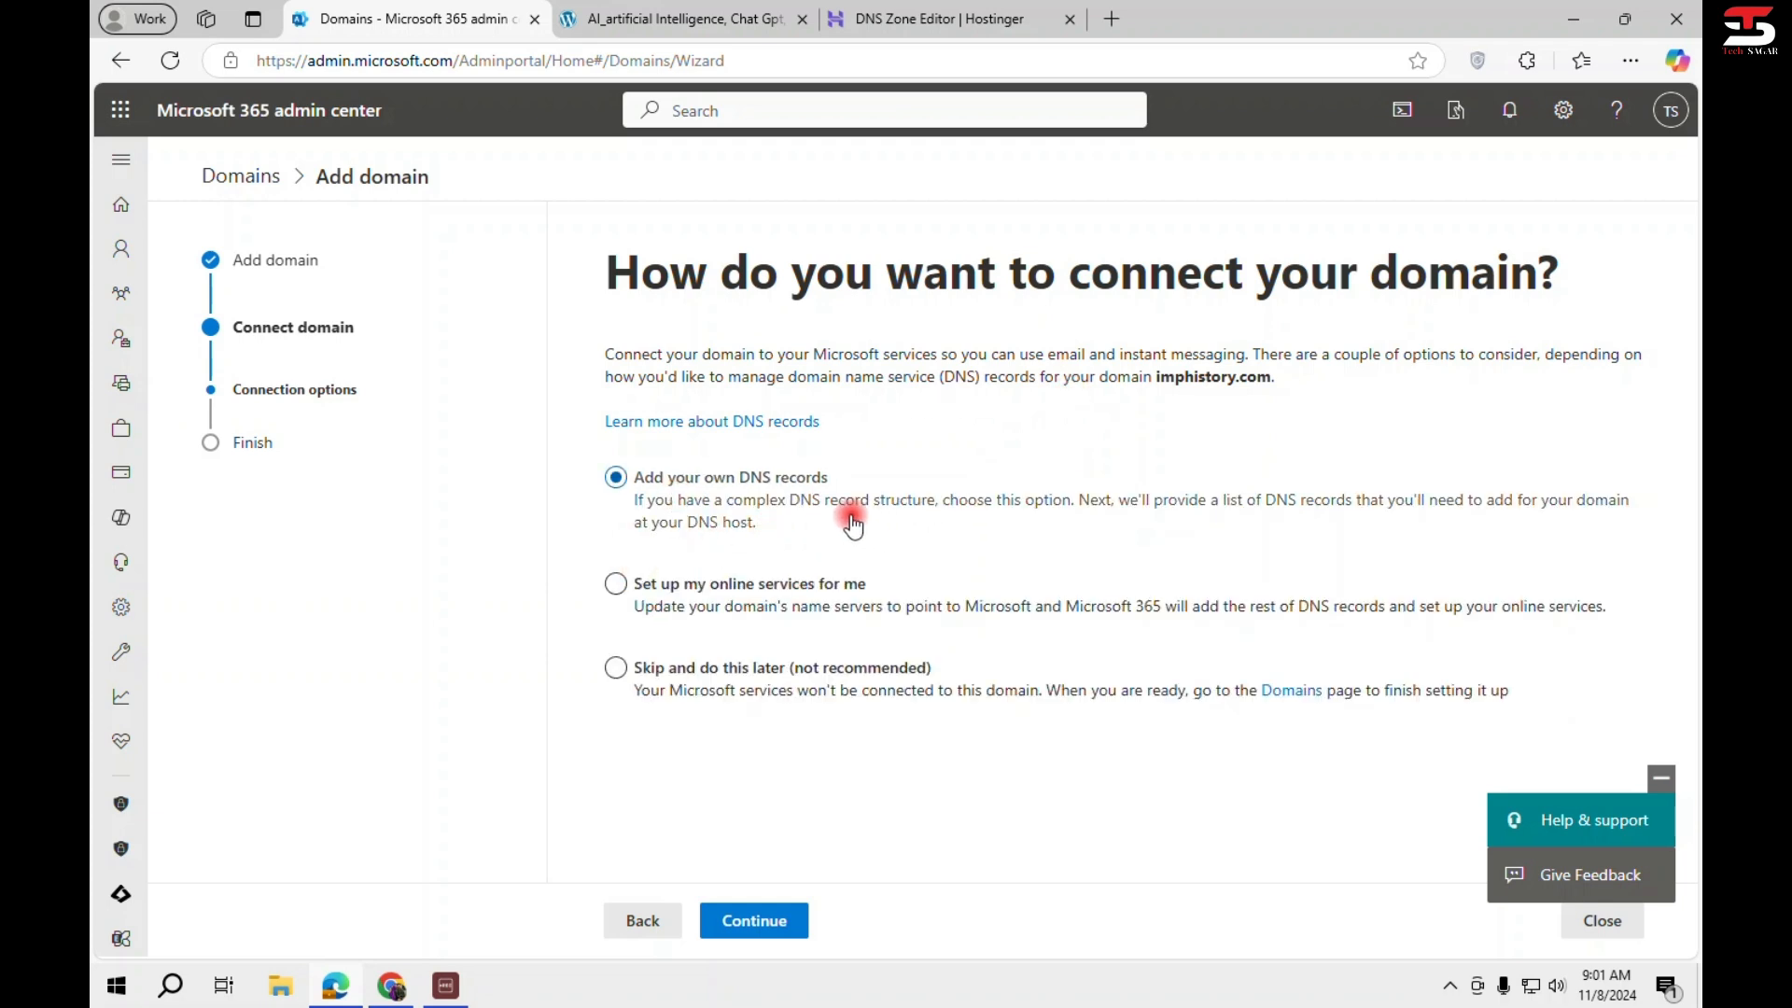
click(773, 917)
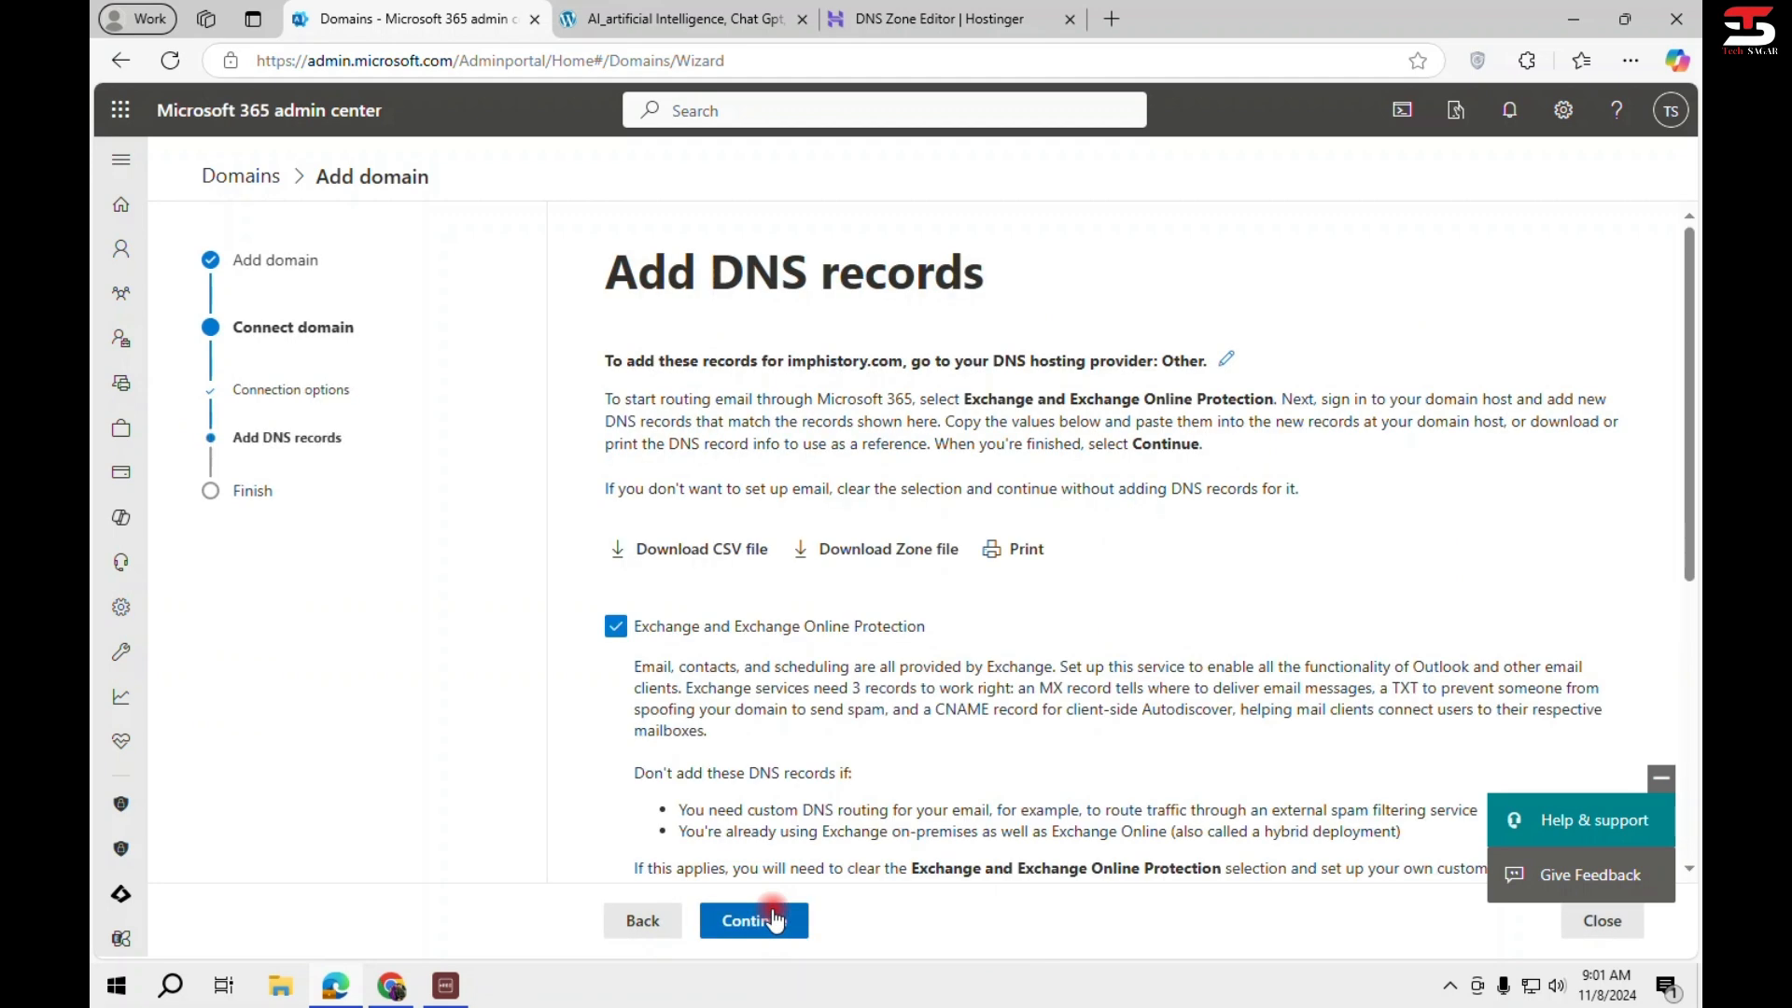
Expand and examine the MX, CNAME and TXT records required for Exchange and Exchange Online Protection.
scroll(930, 808, down, 2)
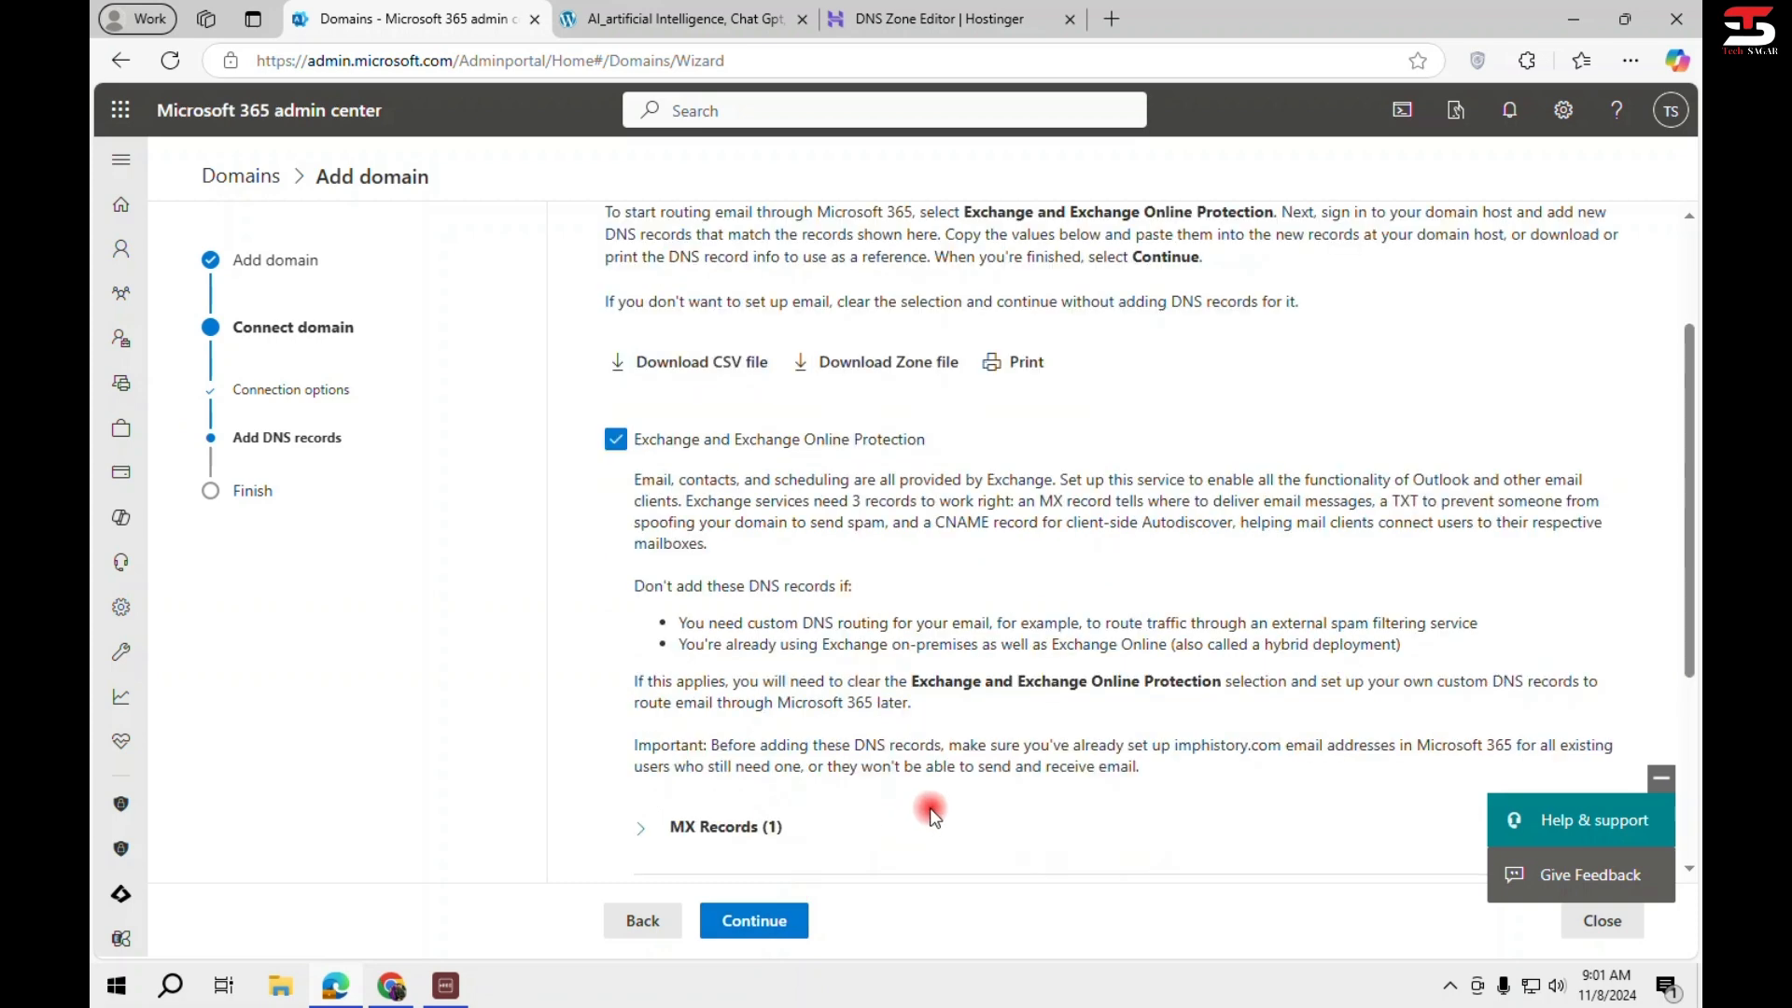
scroll(929, 809, down, 2)
click(659, 665)
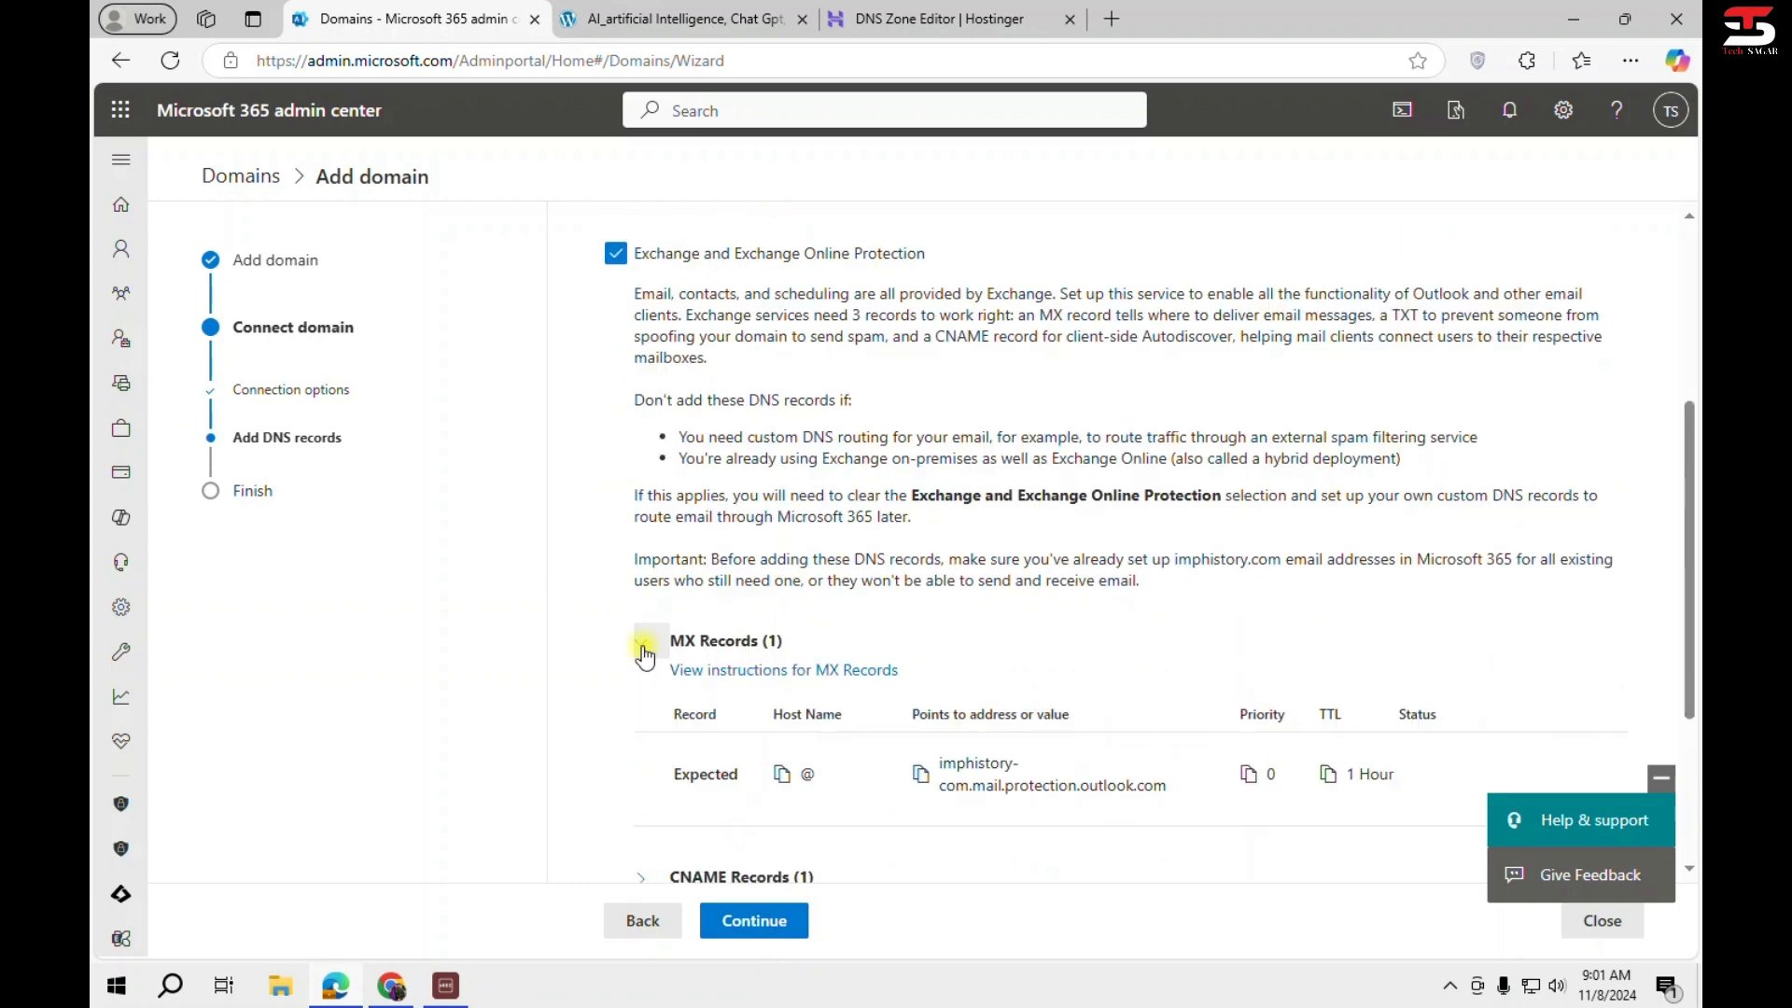
scroll(811, 739, down, 2)
click(628, 695)
scroll(913, 752, down, 2)
click(641, 733)
scroll(908, 748, down, 2)
Enable Skype for Business in the advanced options and expand its CNAME and SRV records.
click(679, 790)
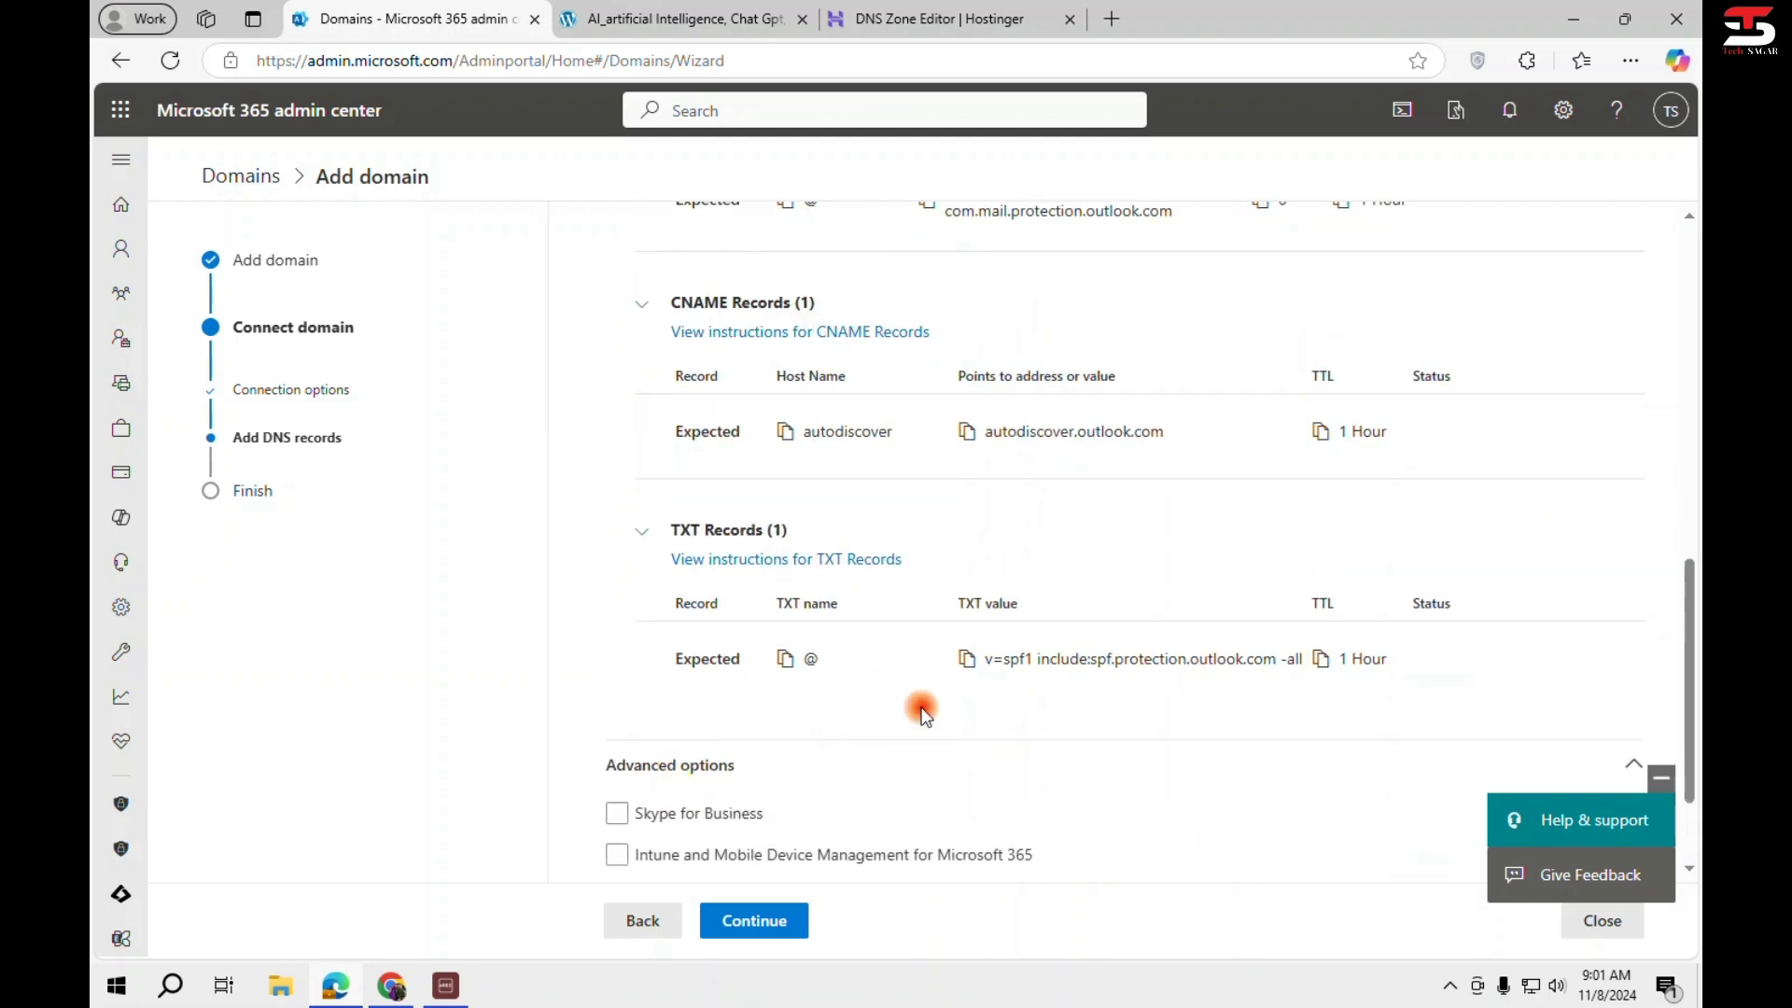
scroll(924, 703, down, 2)
click(617, 664)
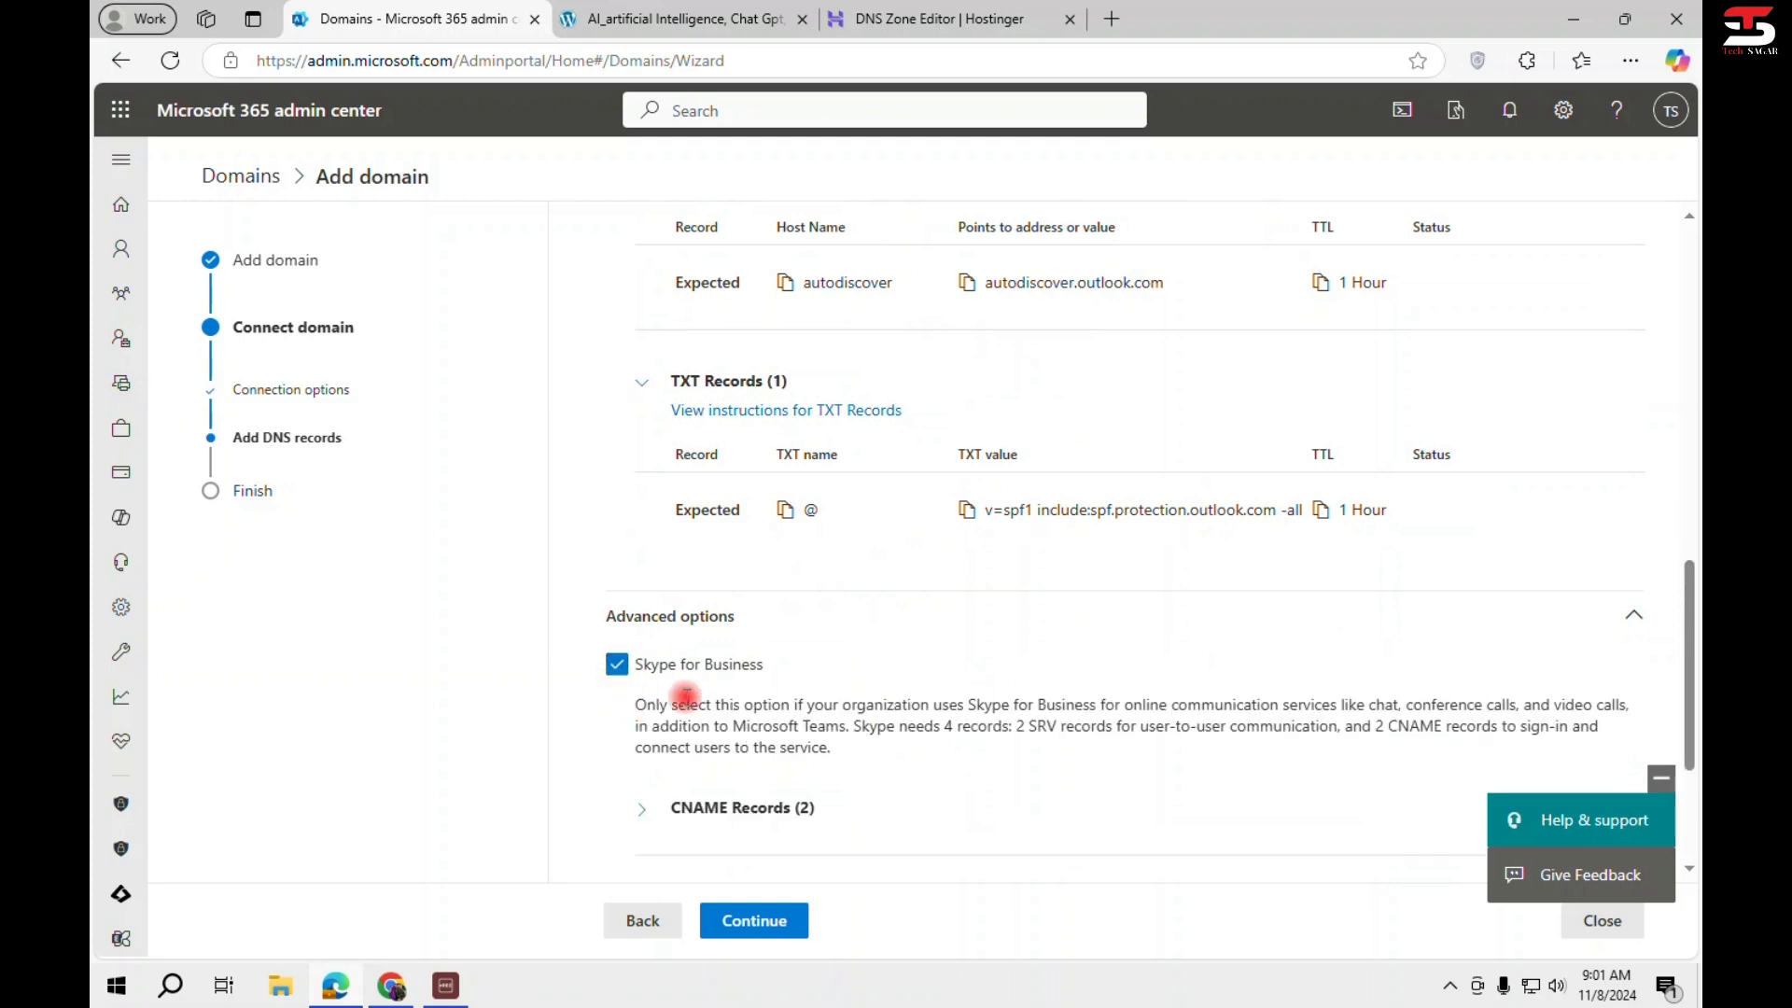
scroll(863, 701, down, 3)
click(676, 534)
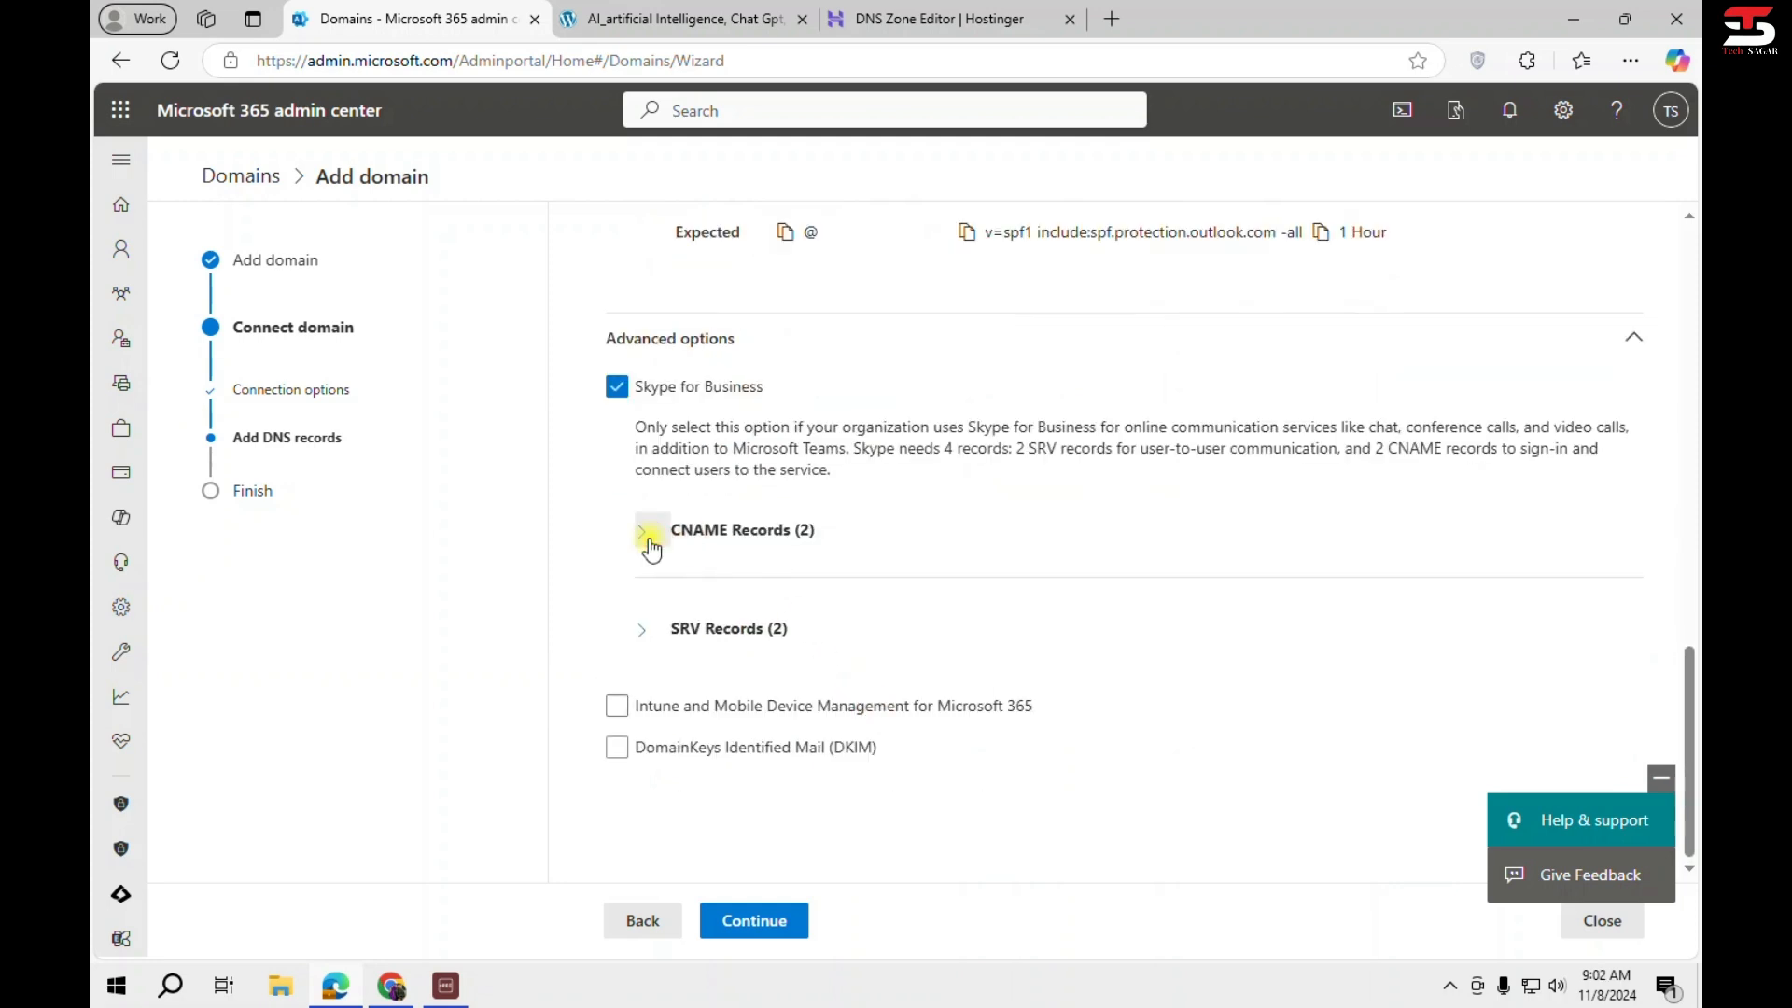
scroll(938, 653, down, 2)
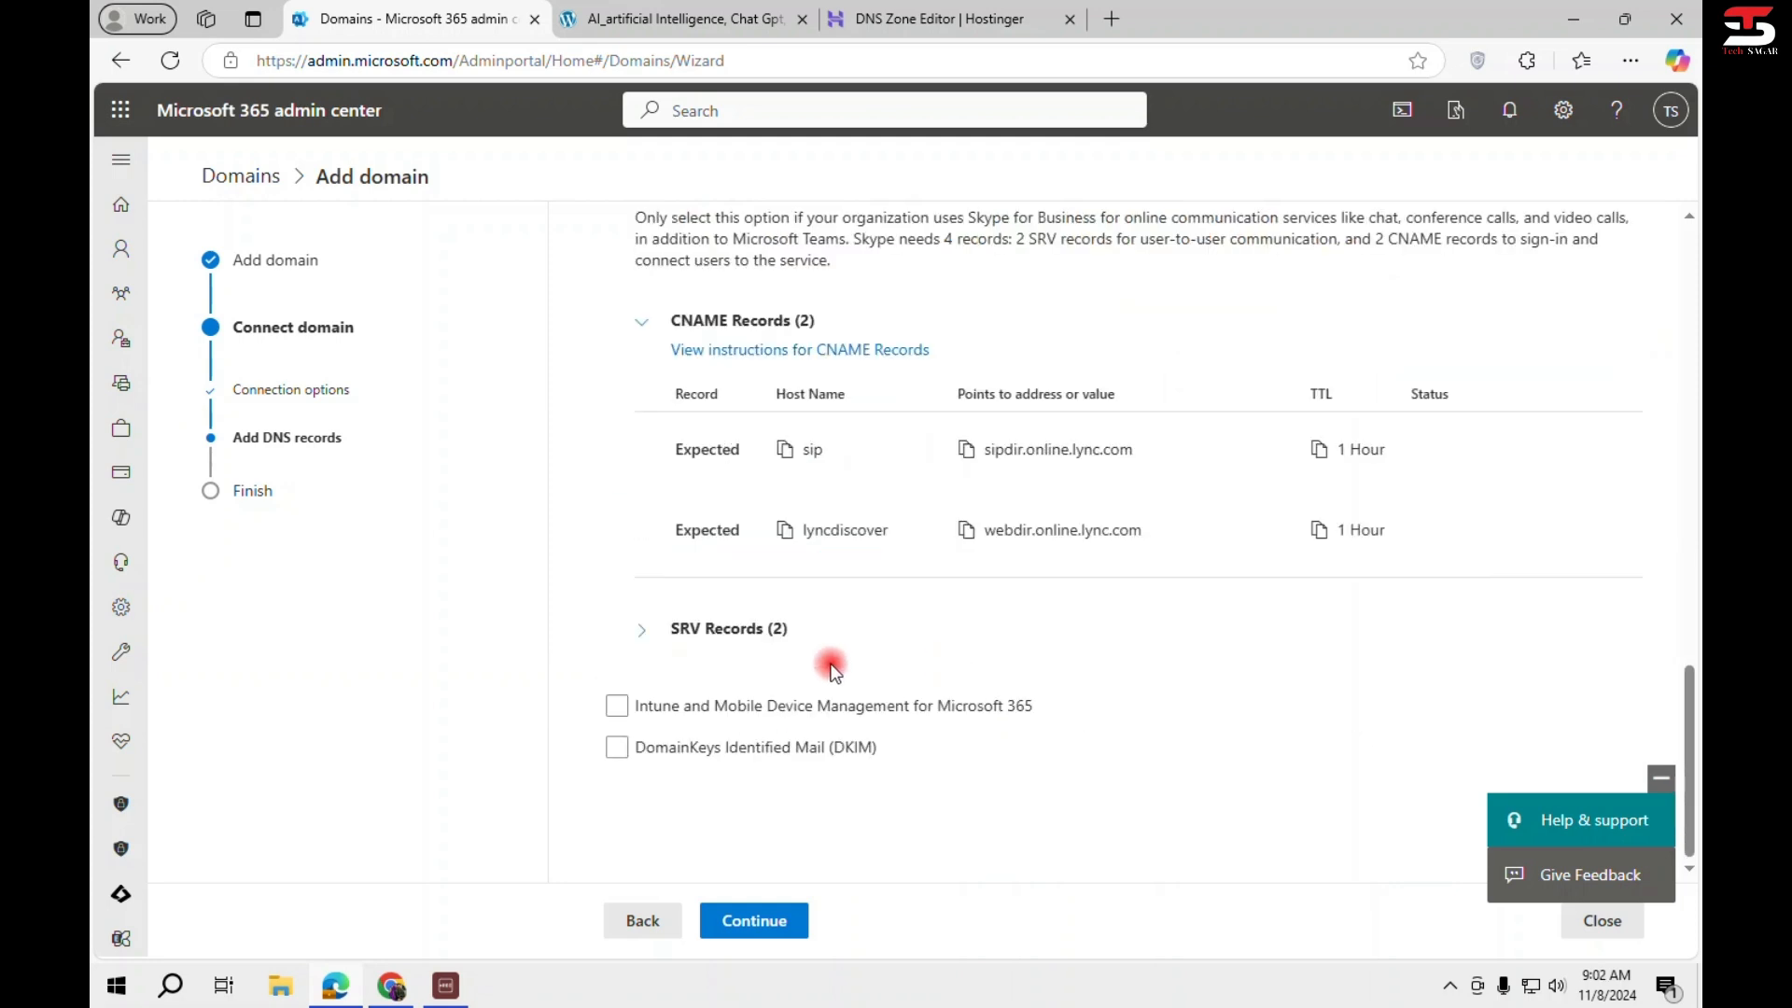
click(642, 629)
scroll(894, 695, down, 2)
Enable Intune and Mobile Device Management for Microsoft 365 and expand its CNAME records.
click(616, 746)
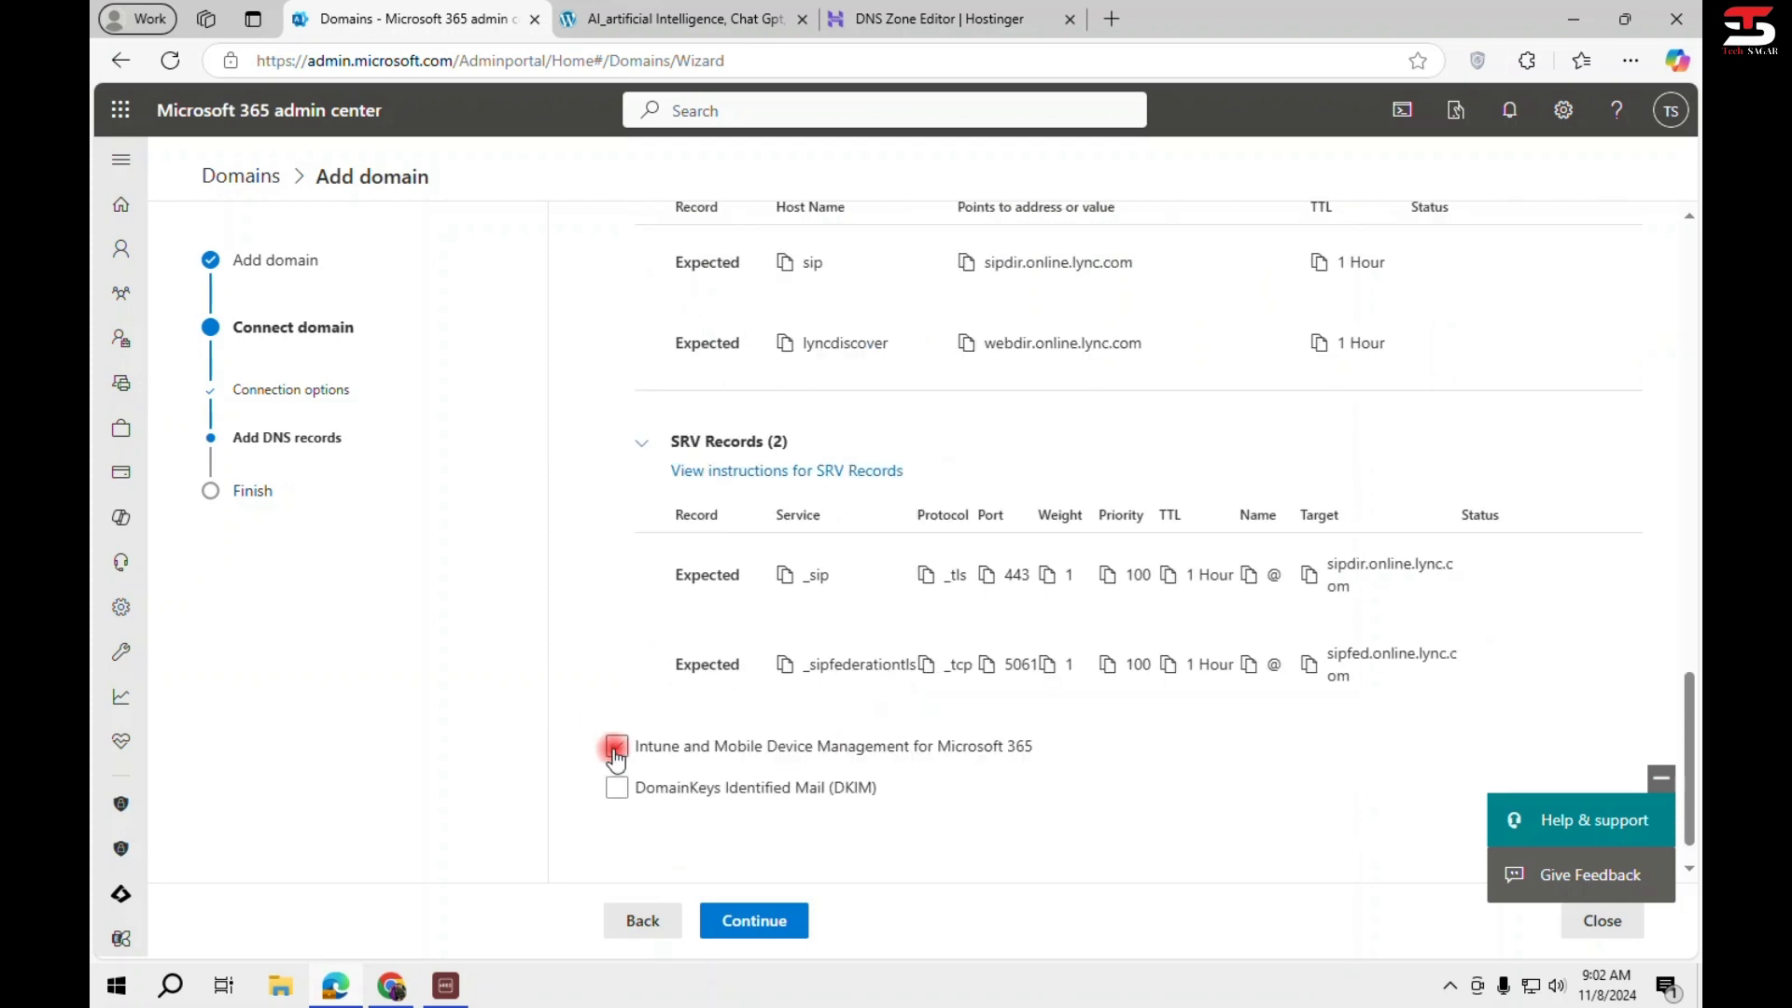
scroll(860, 710, down, 2)
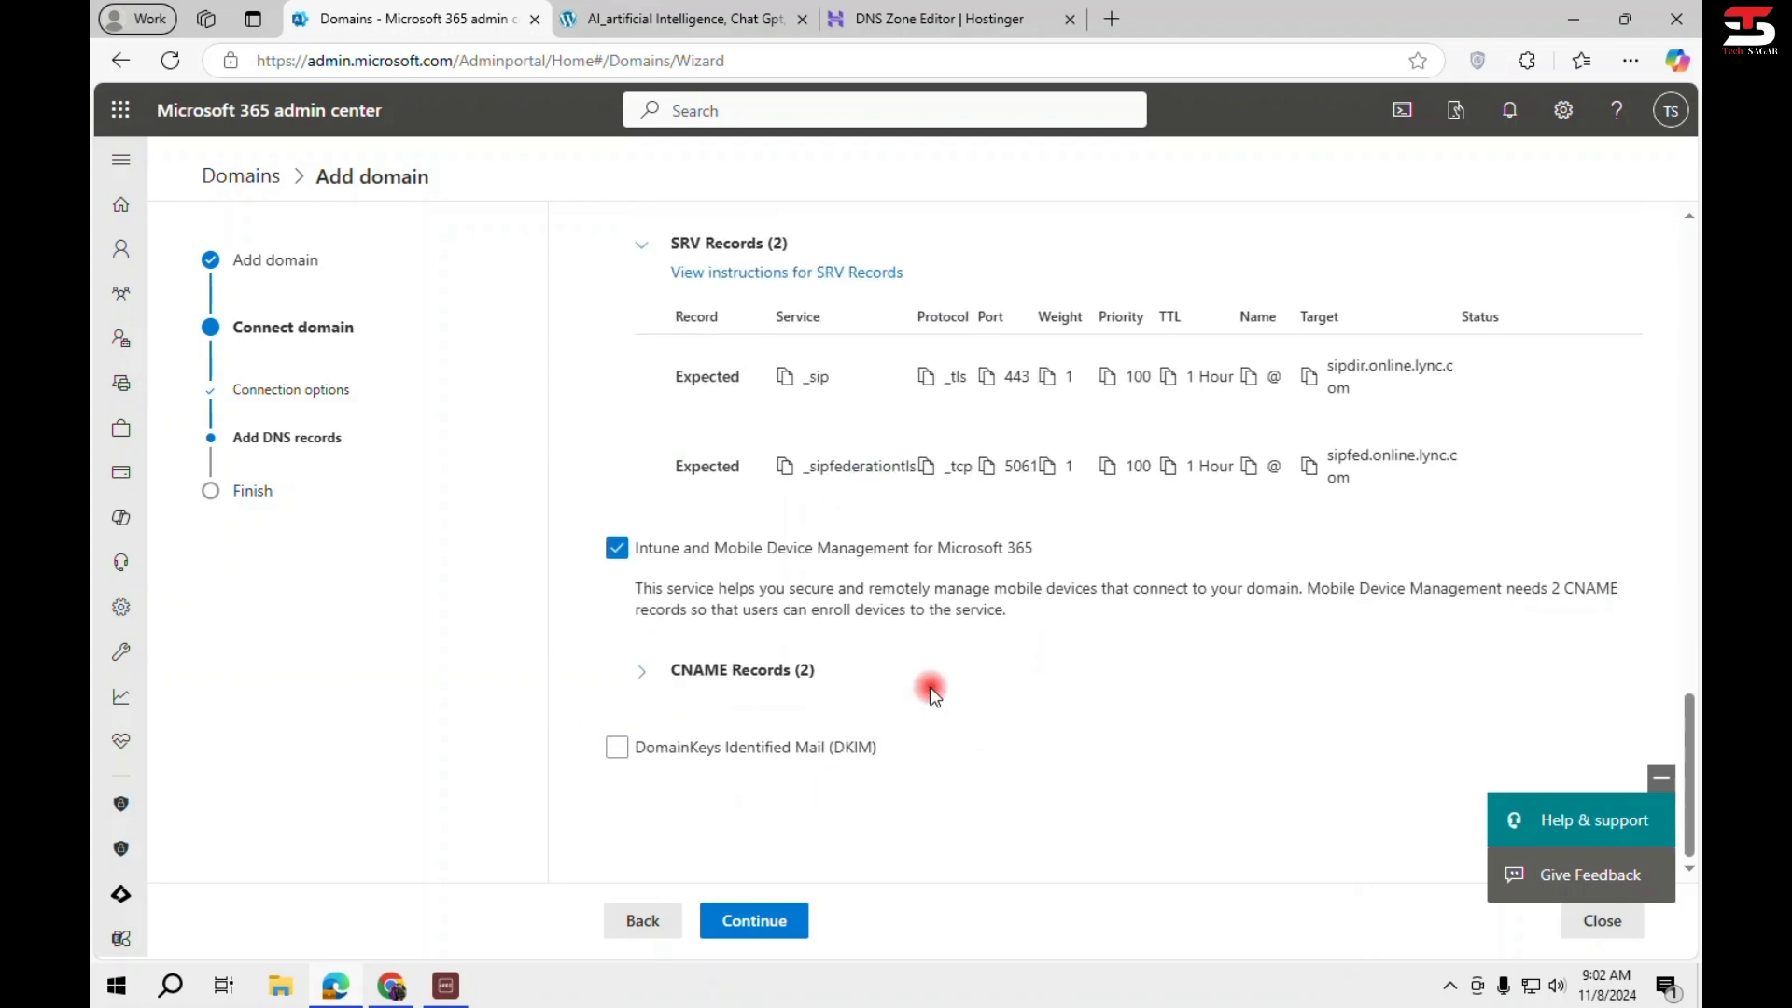
click(641, 670)
scroll(960, 739, down, 2)
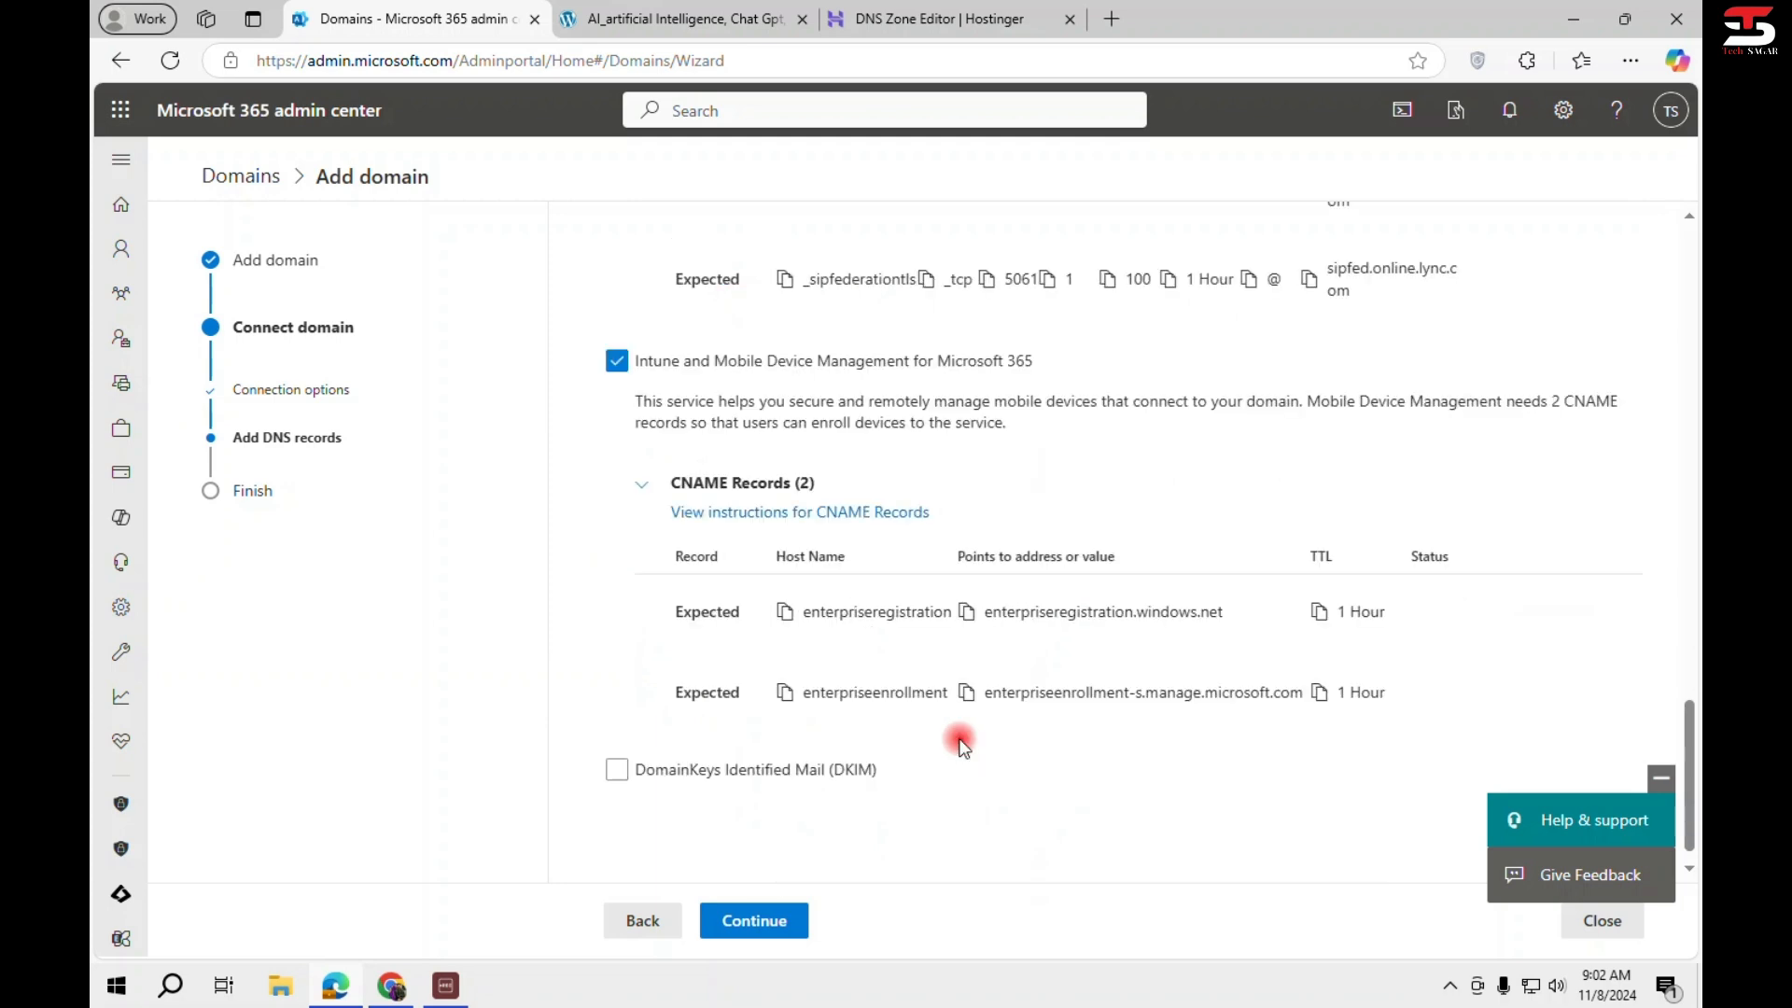
Enable DomainKeys Identified Mail (DKIM) and expand its CNAME records.
click(617, 769)
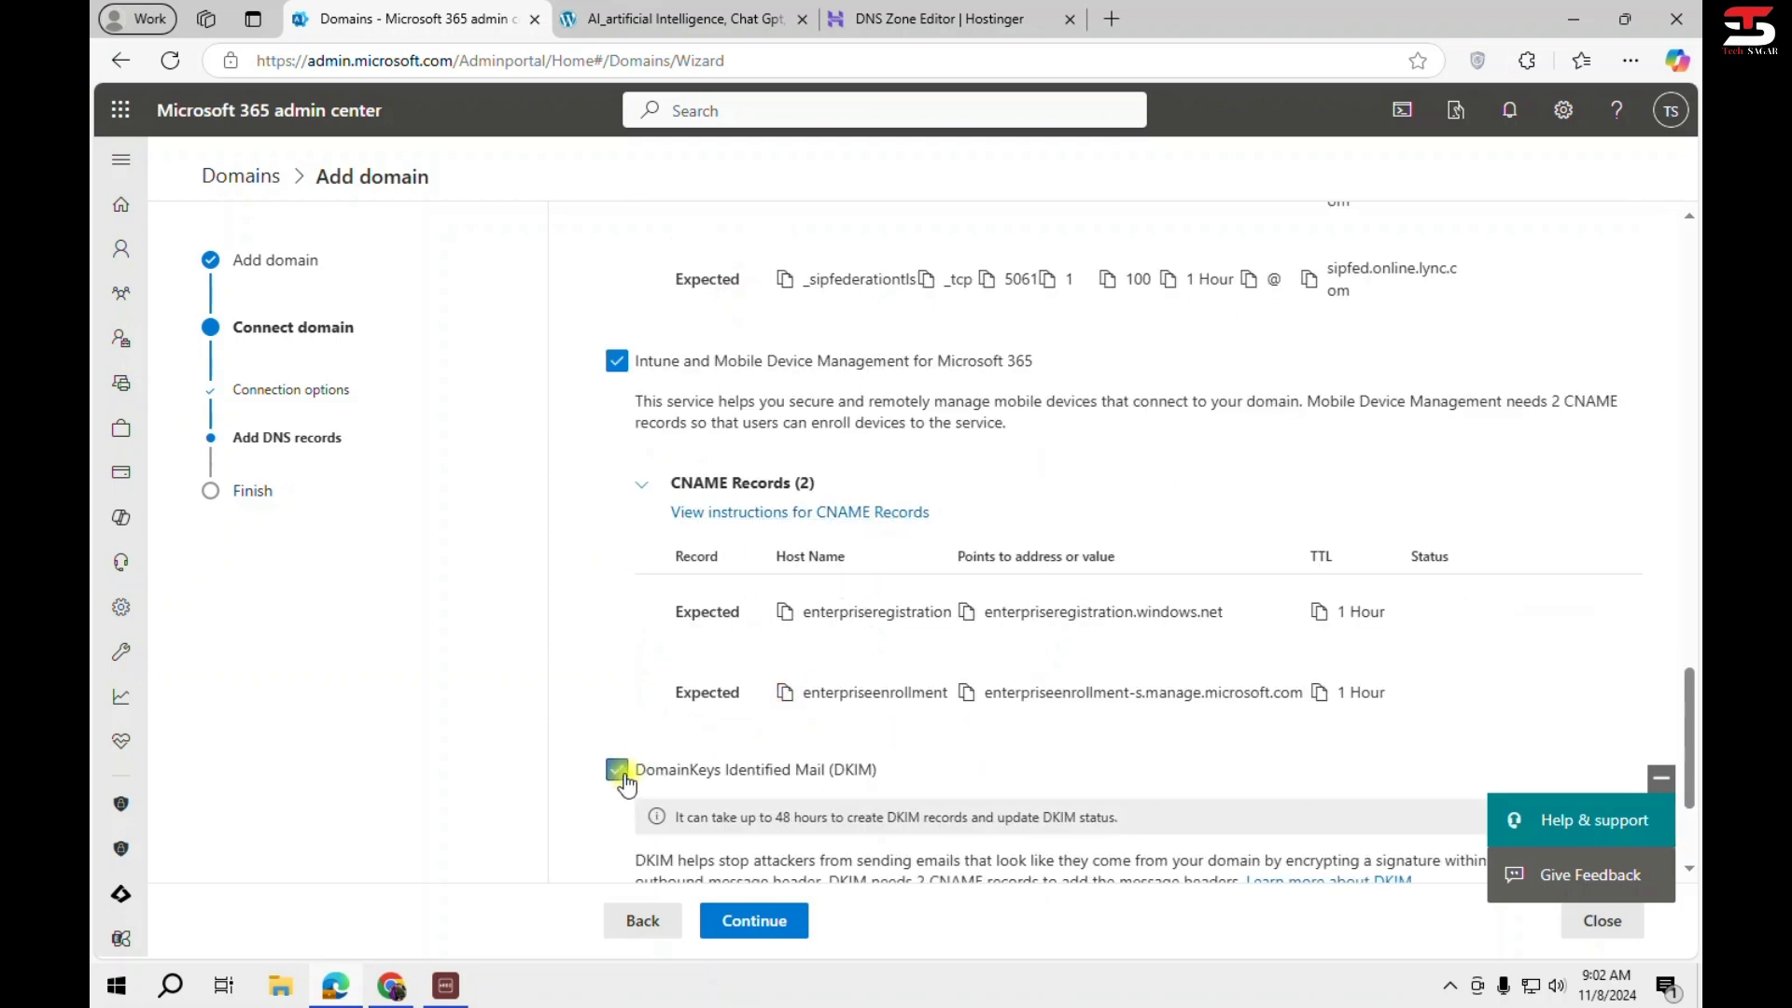
scroll(763, 771, down, 2)
click(641, 714)
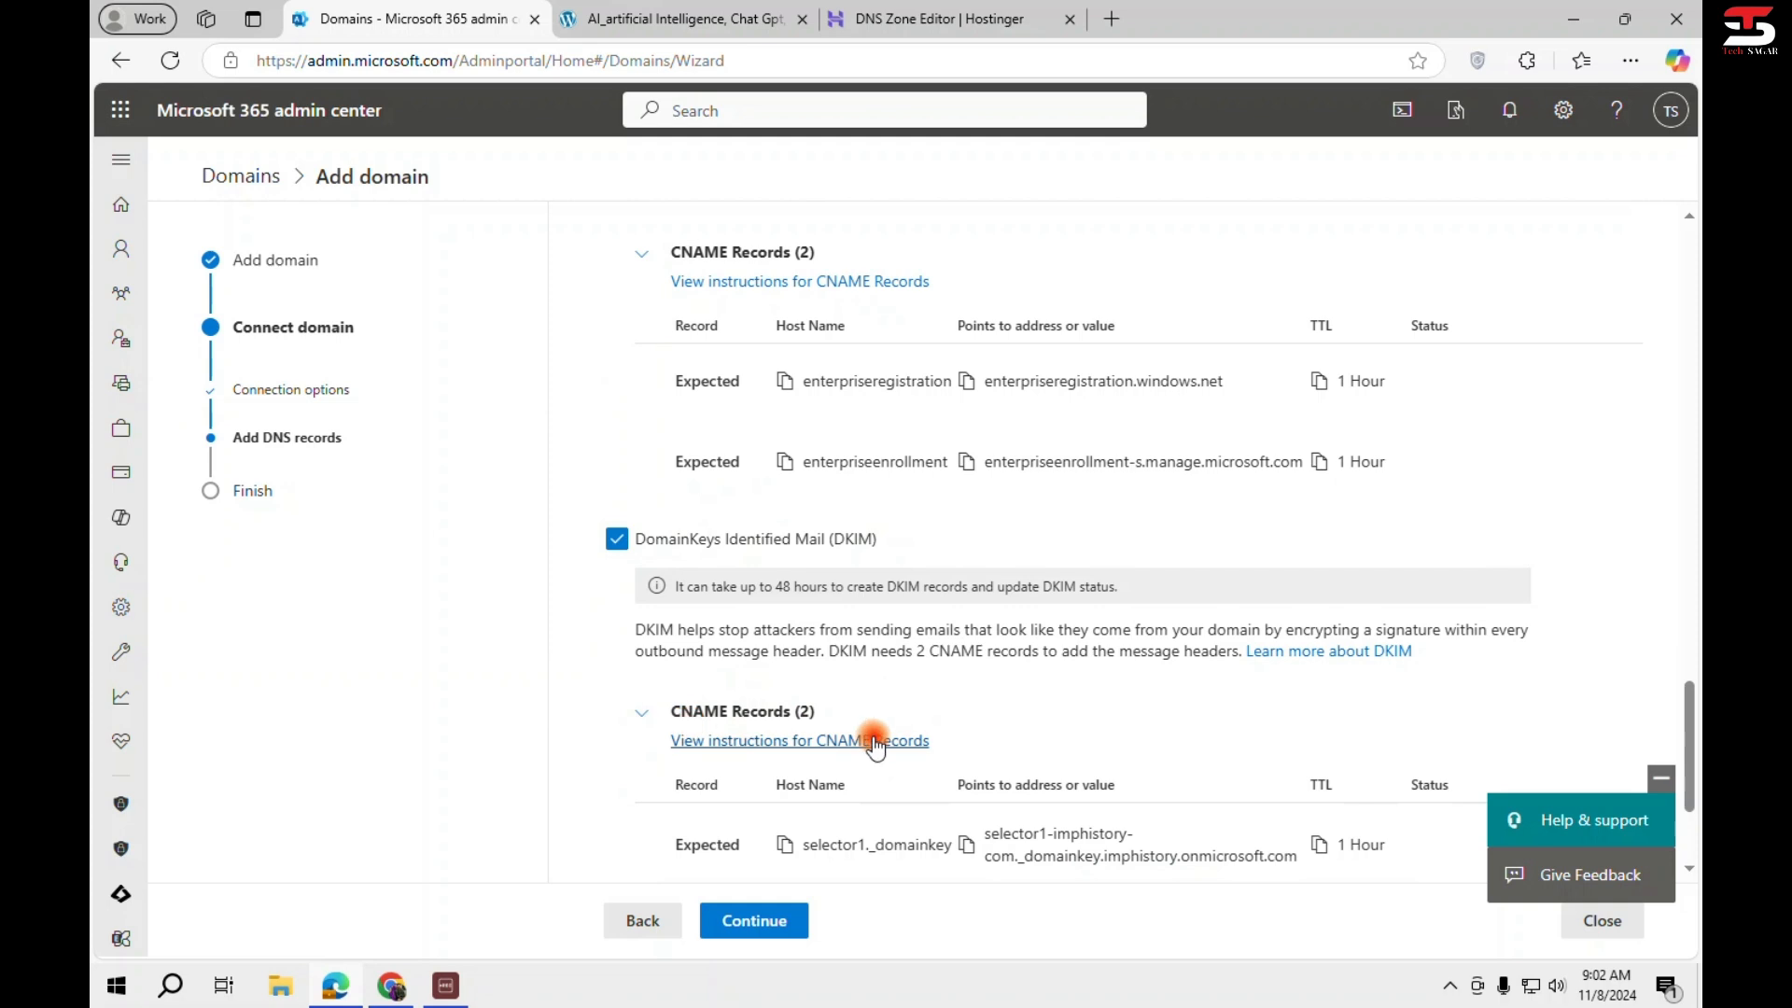
scroll(887, 740, down, 2)
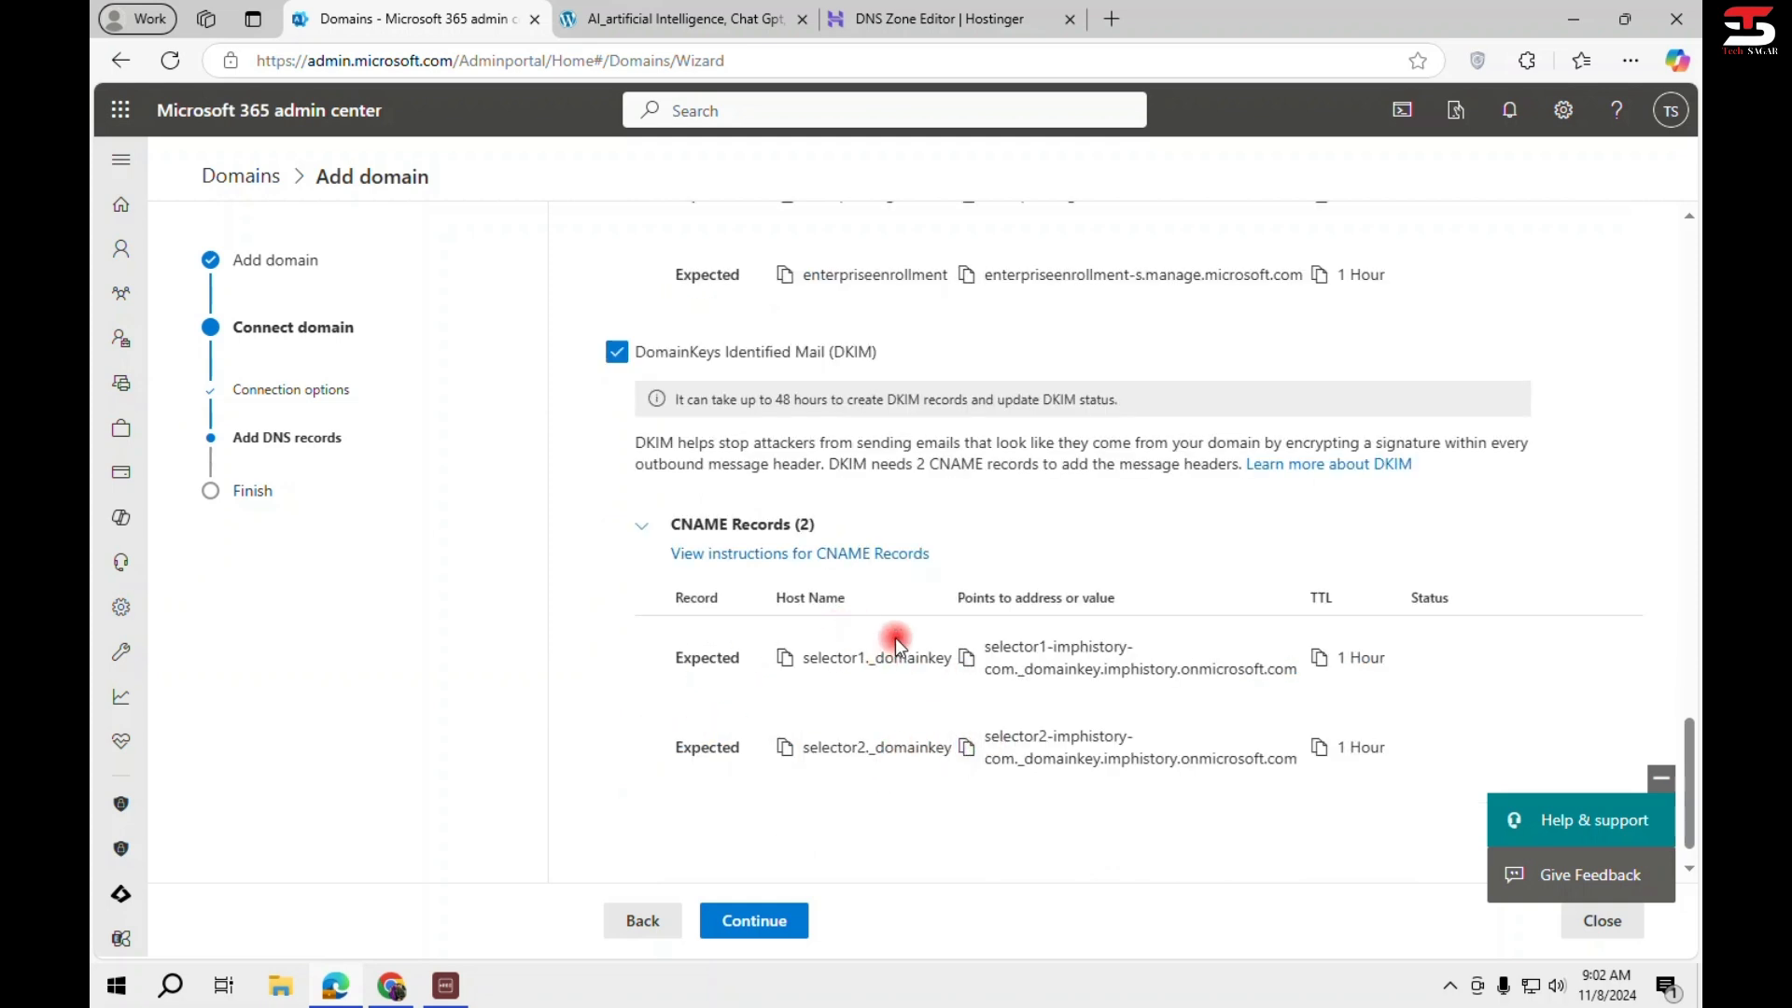
Download the list of required DNS records as a CSV file and open it in Excel.
scroll(896, 644, up, 15)
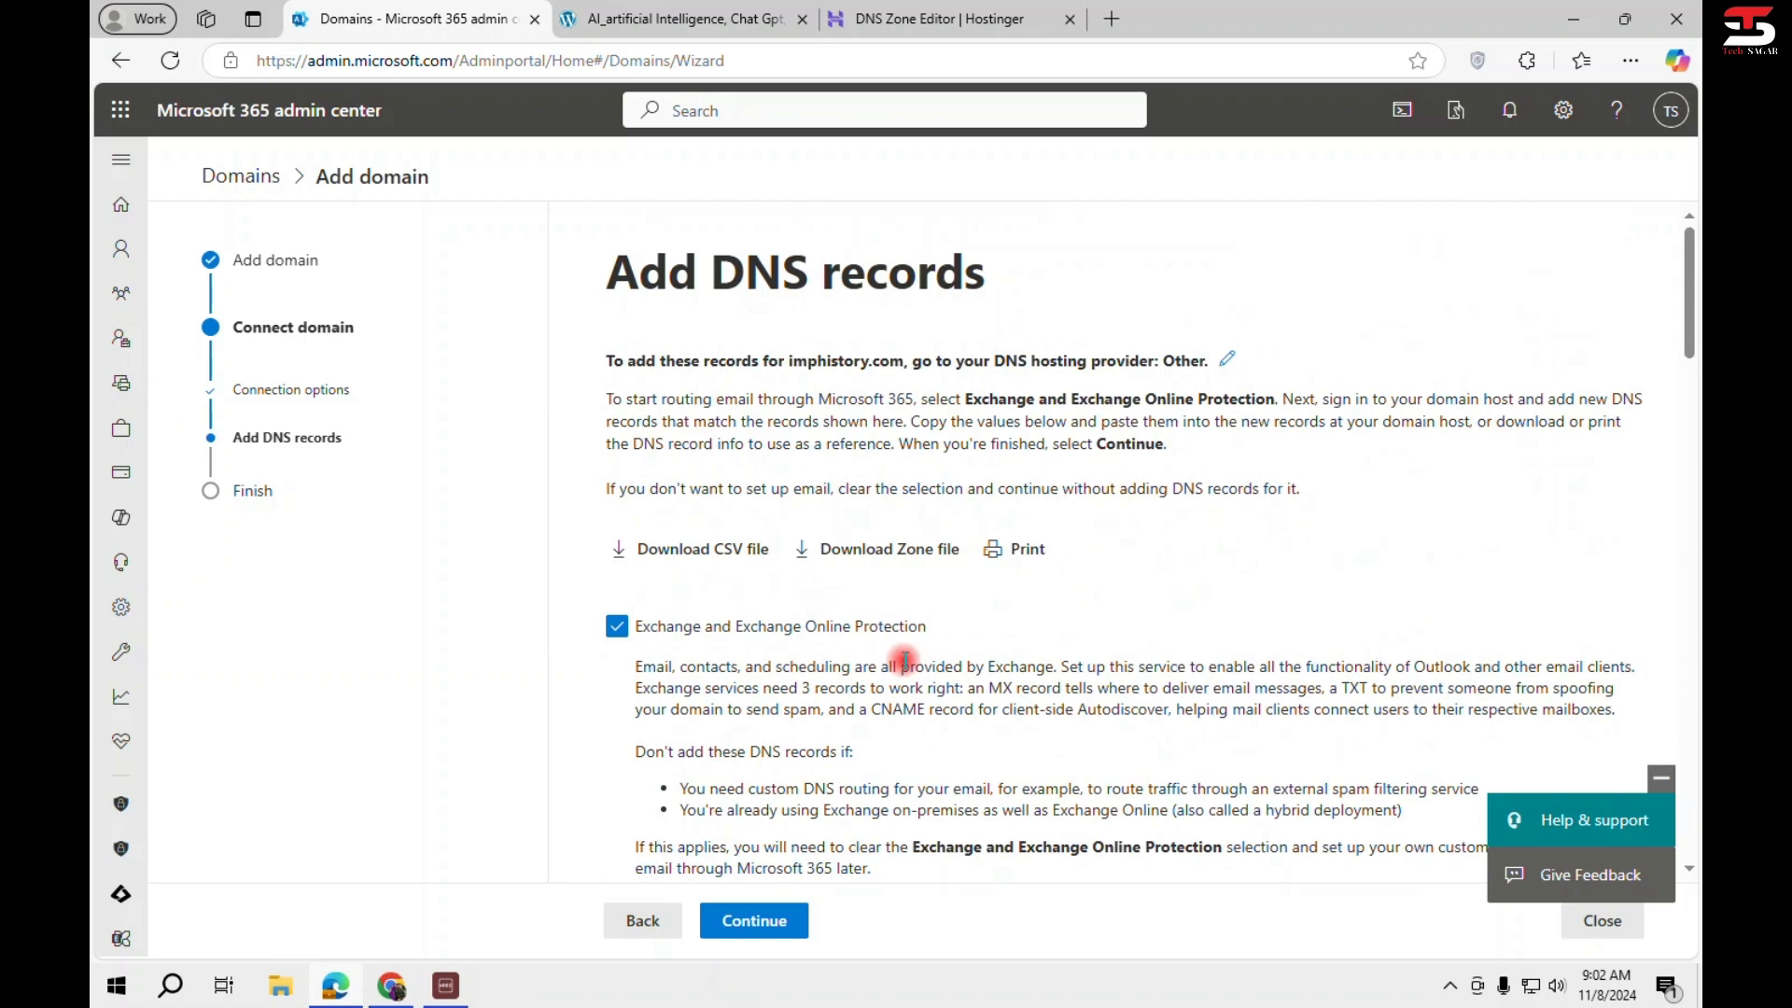
scroll(904, 661, down, 5)
scroll(888, 560, up, 5)
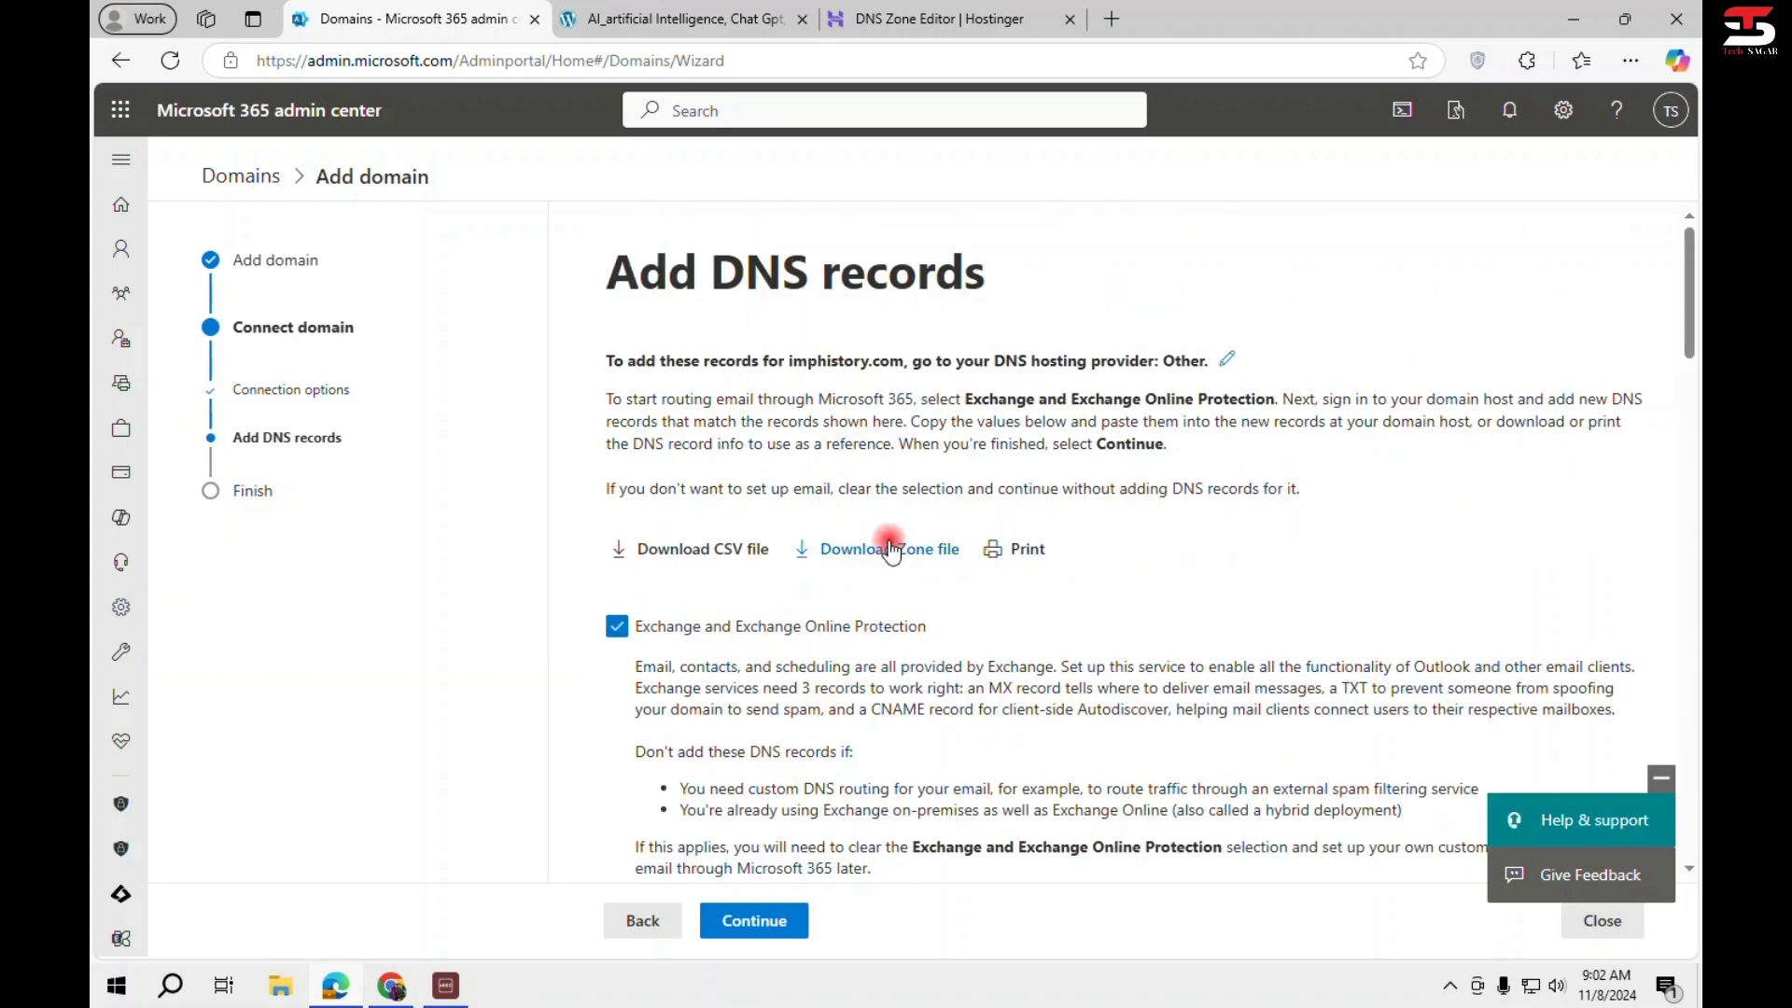
click(729, 556)
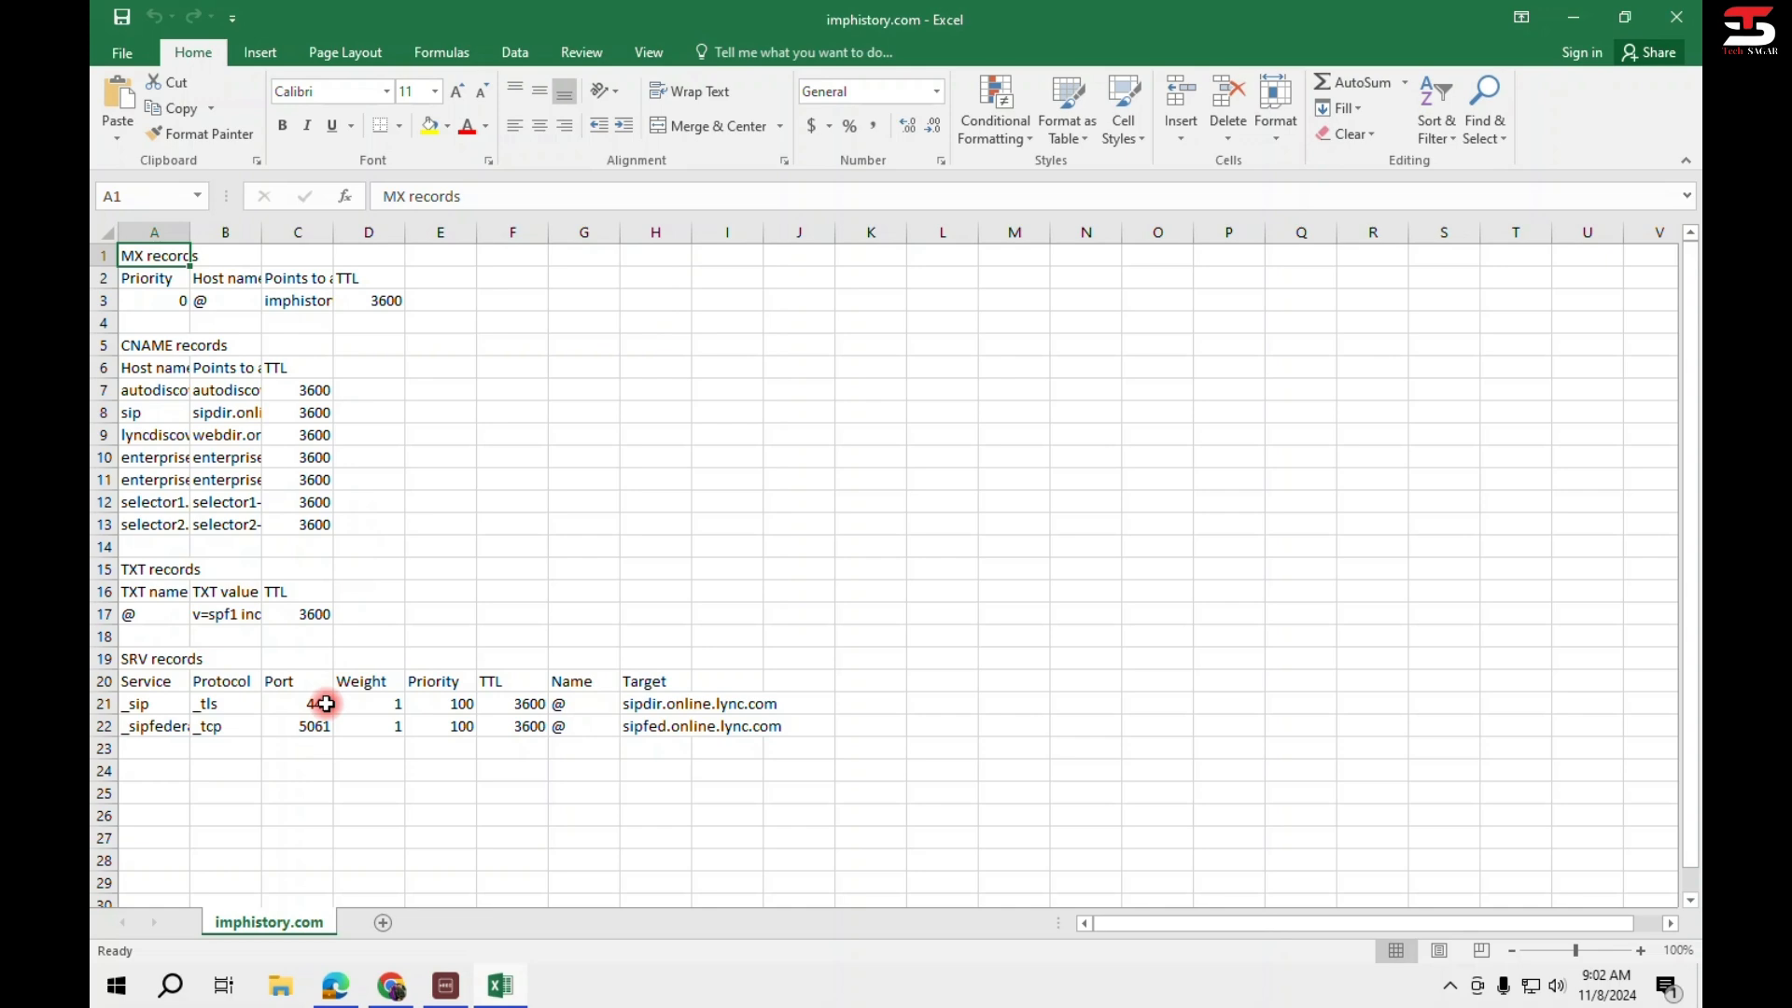
Bring up Hostinger's DNS Zone Editor in the browser, then return to the imphistory.com spreadsheet in Excel.
key(alt+Tab)
click(942, 19)
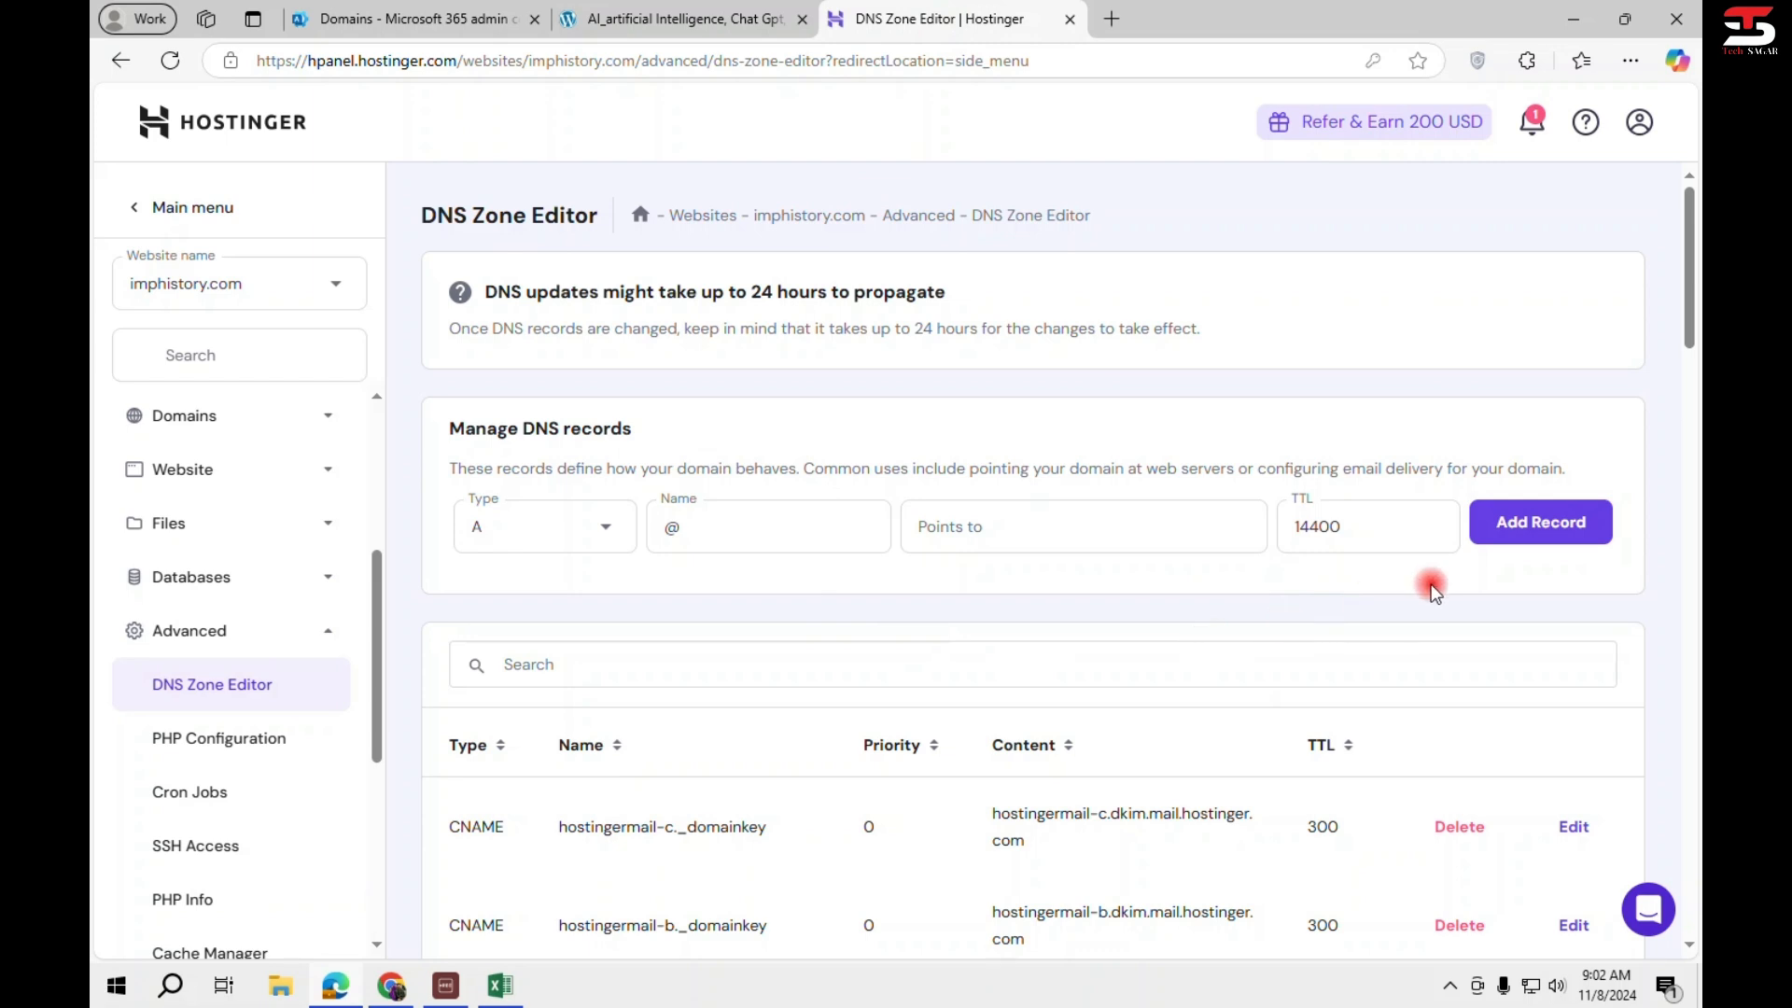
key(alt+Tab)
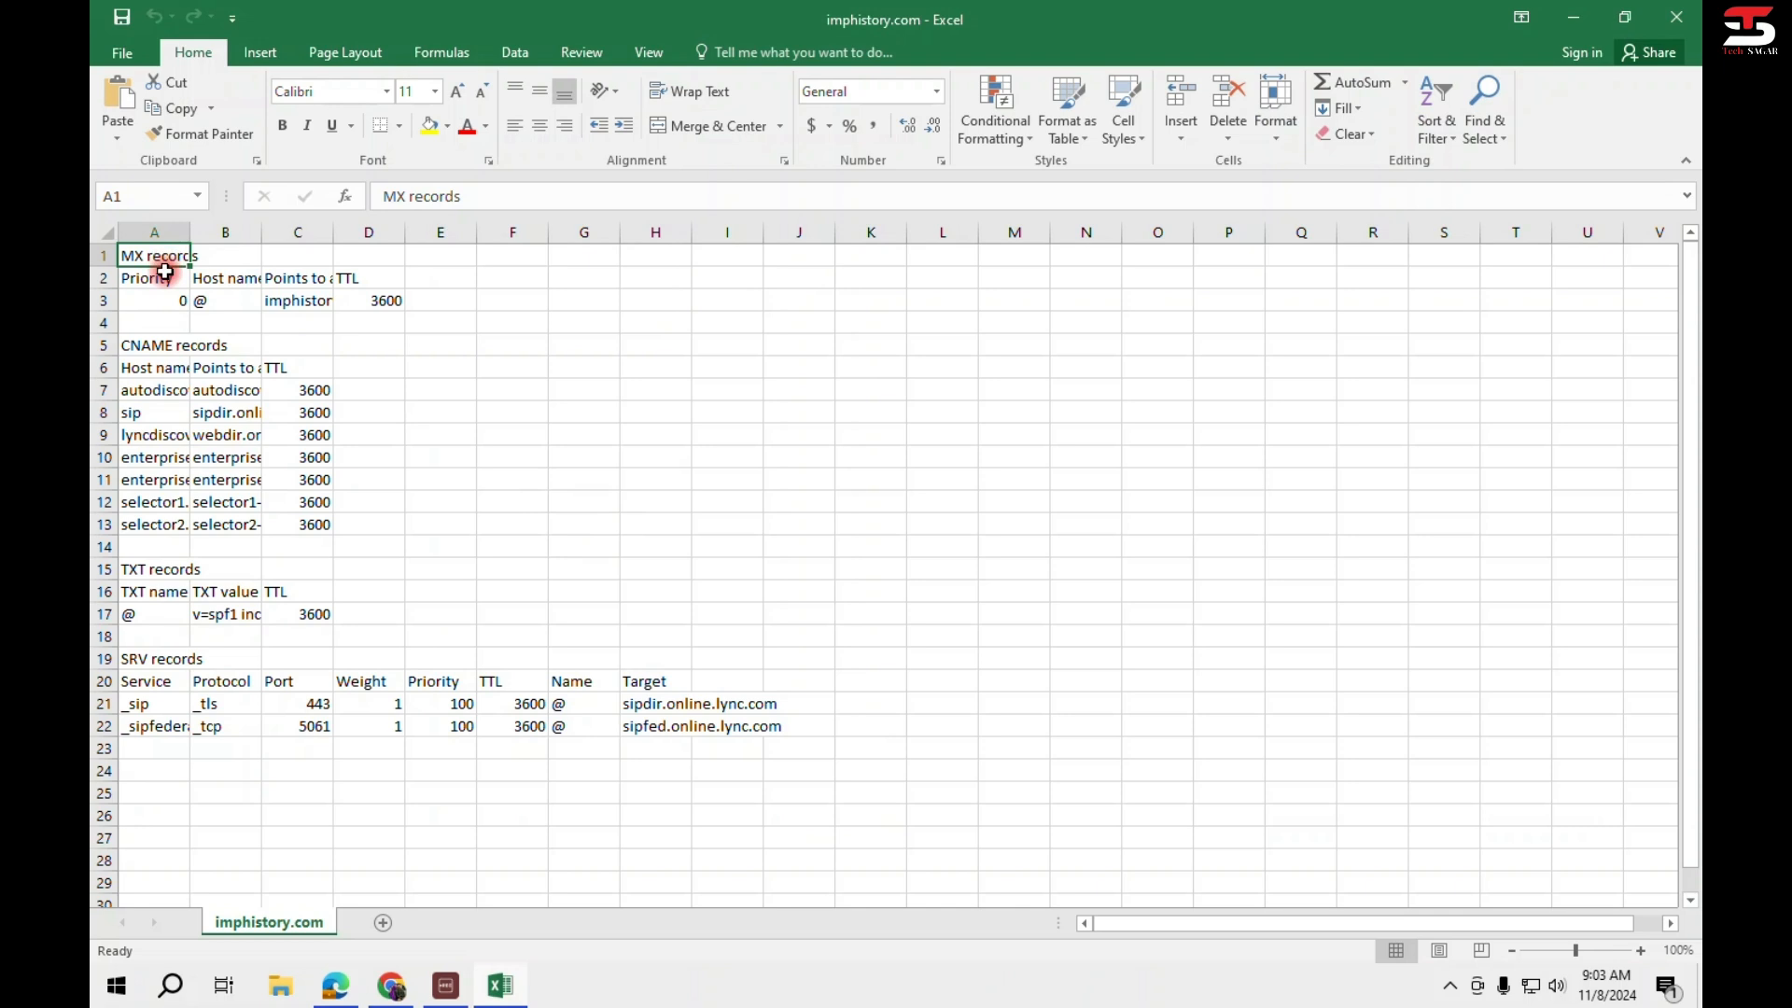
Autofit the width of all columns in the imphistory.com sheet so the DNS values are fully readable.
click(311, 304)
click(107, 233)
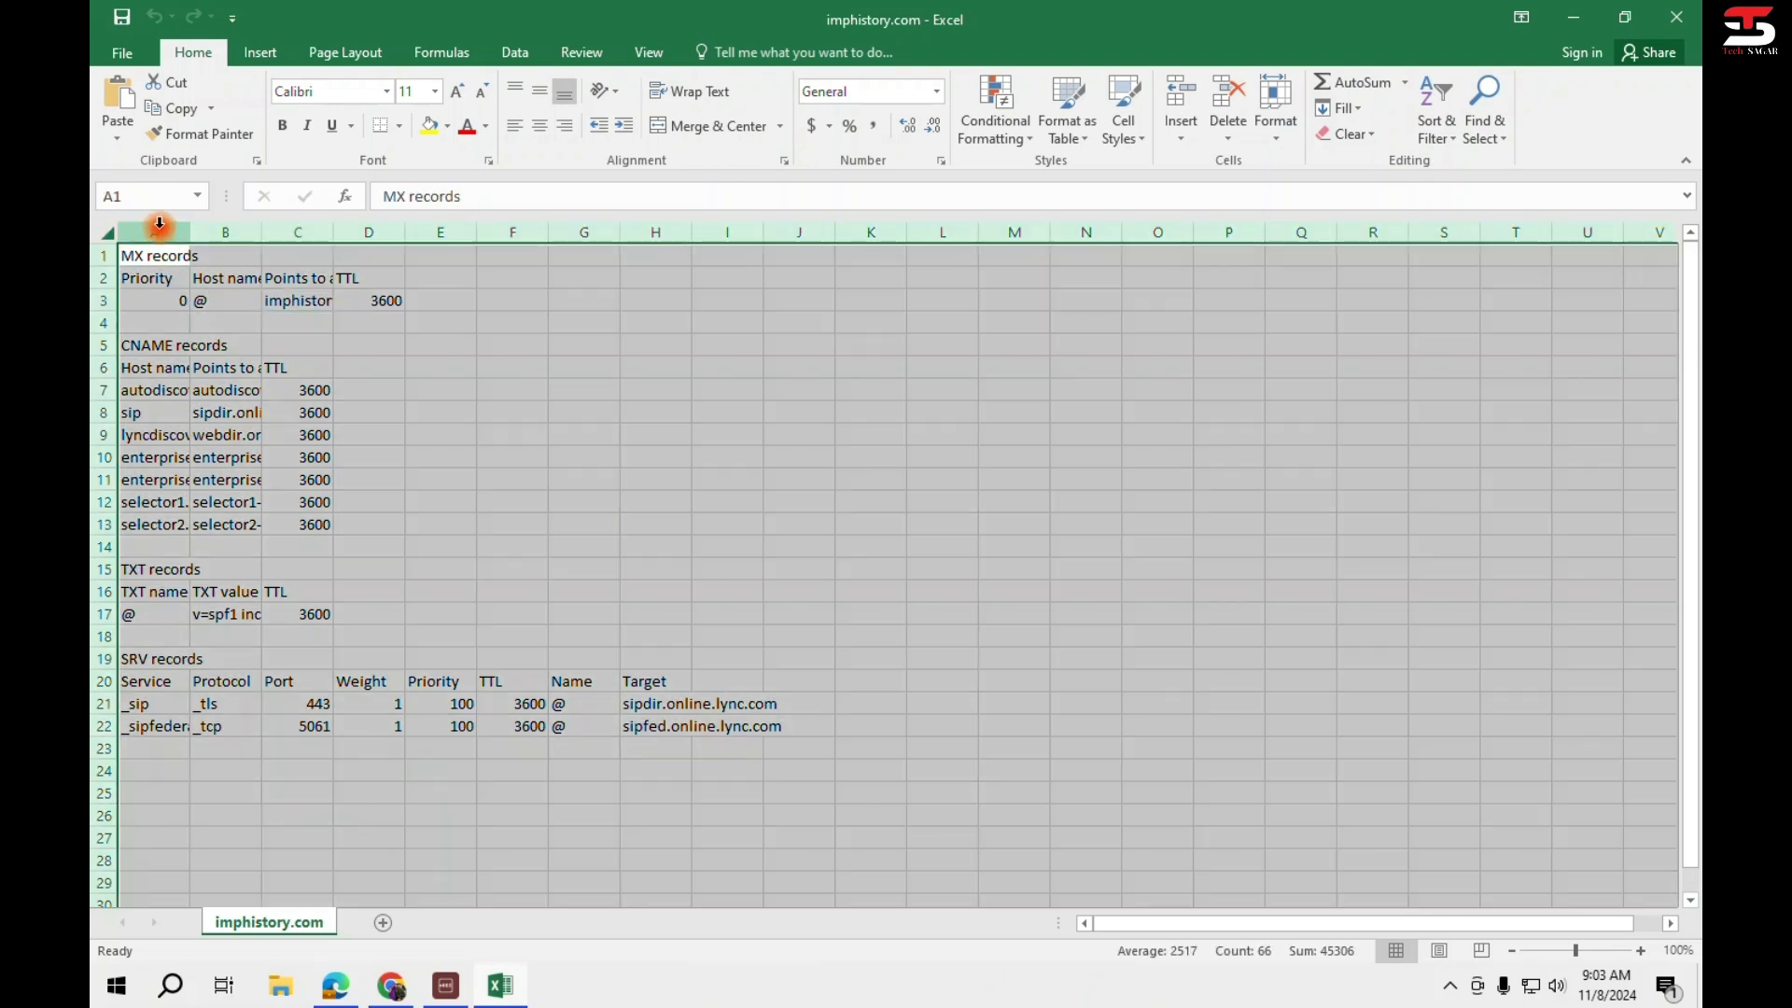
double_click(185, 237)
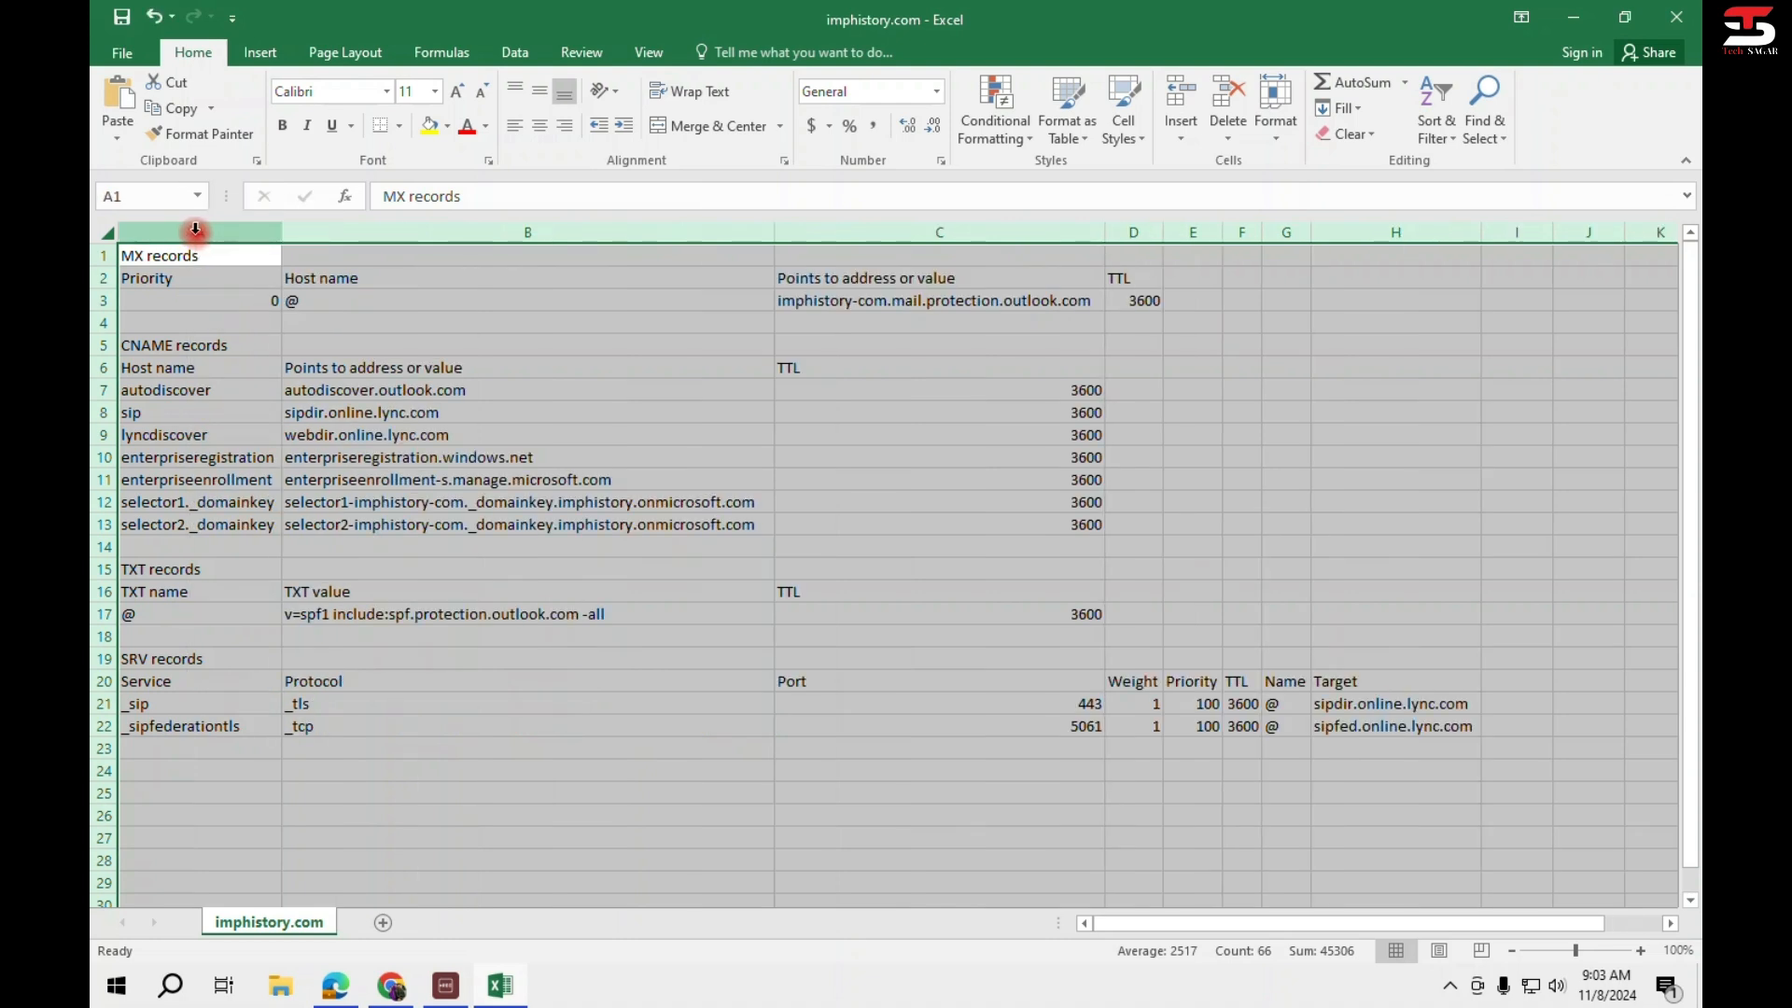
click(558, 316)
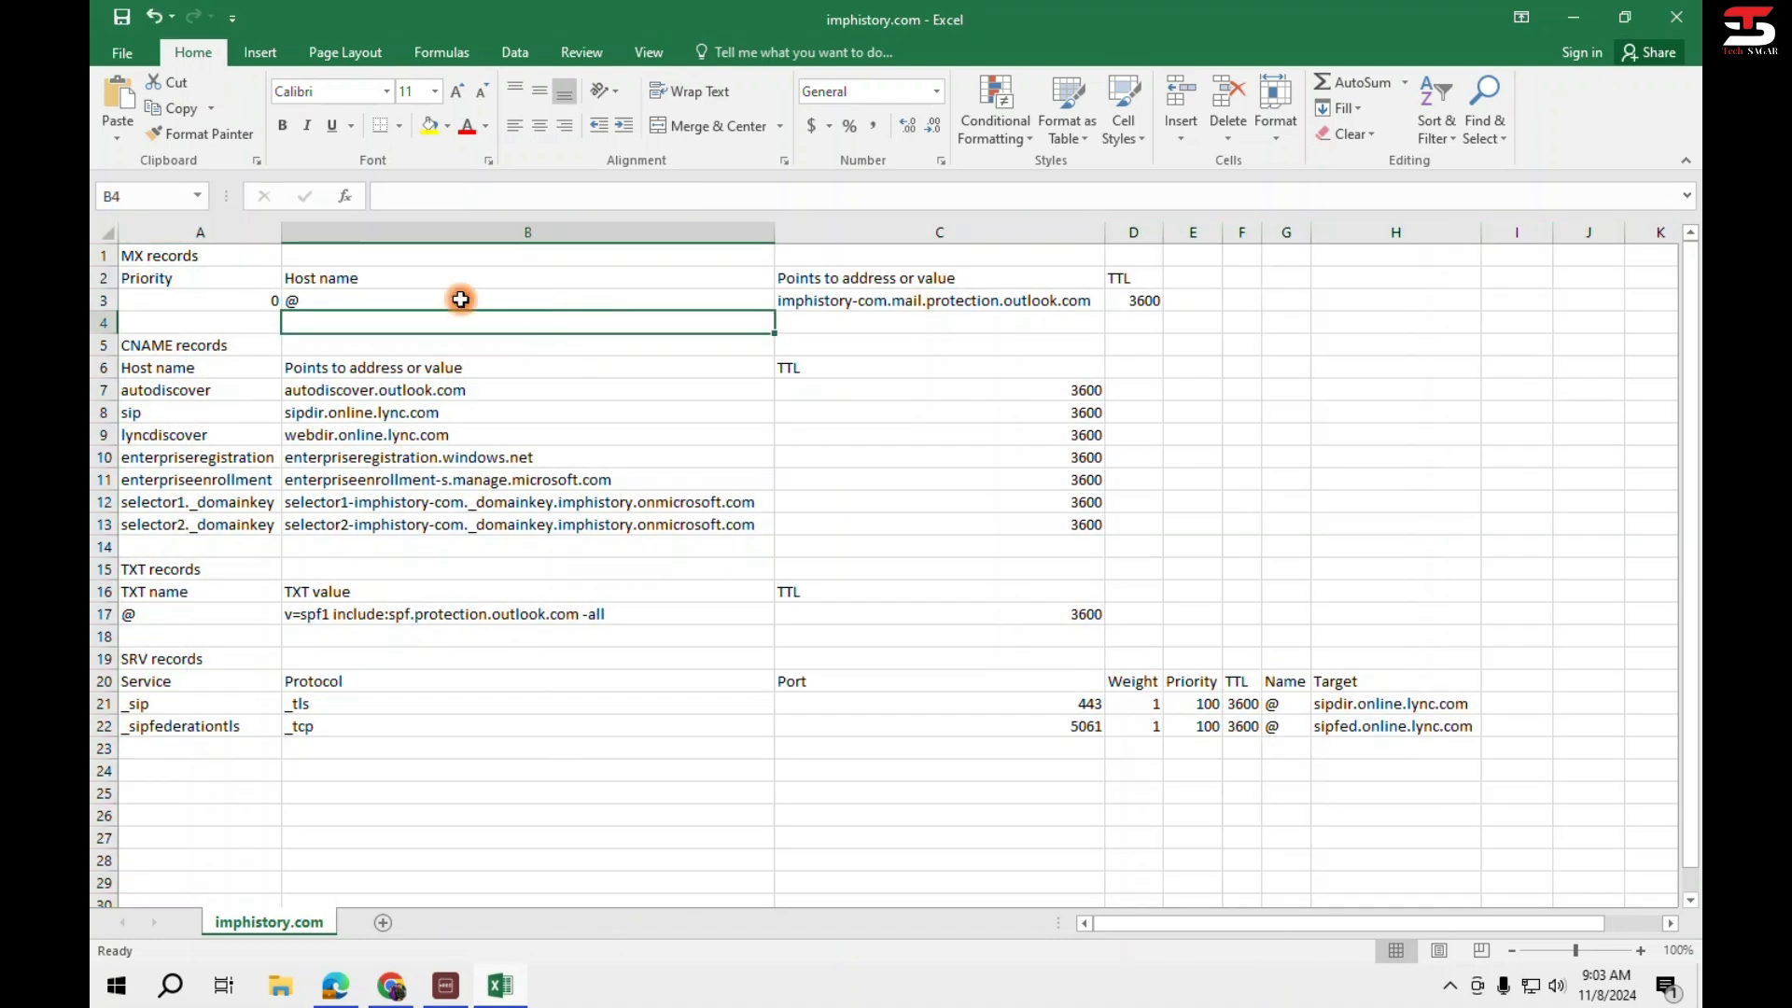
Copy the MX record's points-to address from the imphistory.com sheet and switch back to Hostinger's DNS Zone Editor.
click(815, 299)
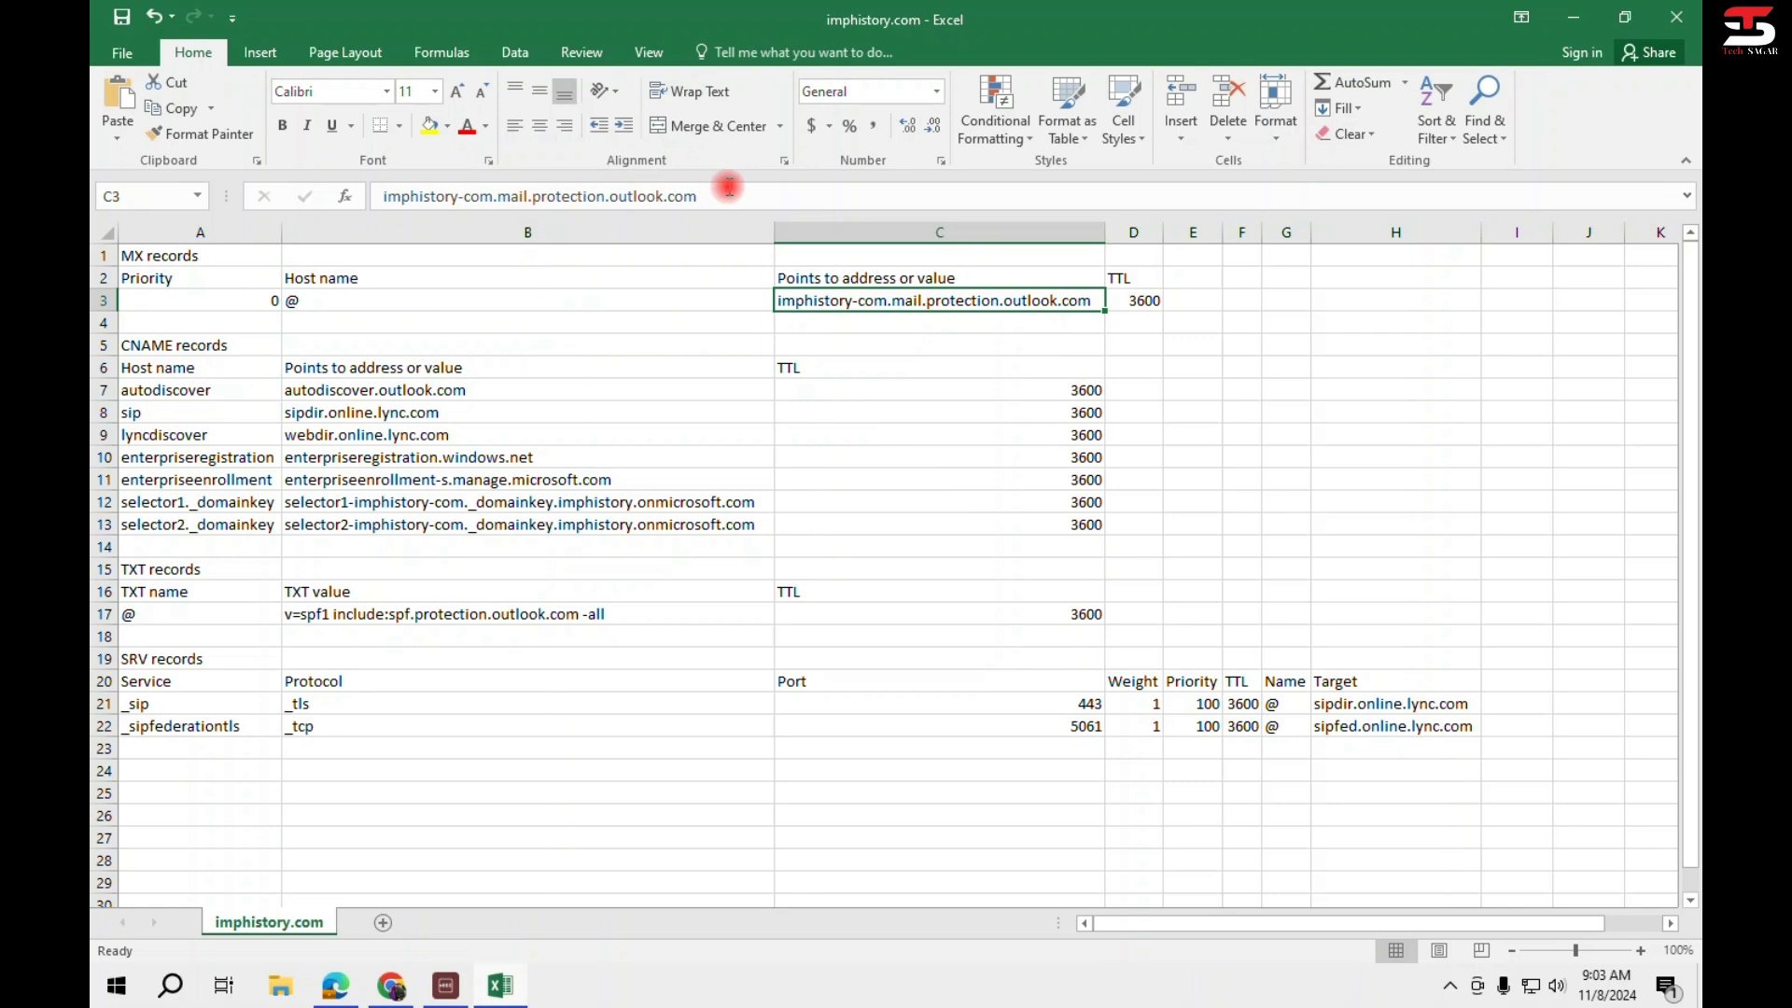
triple_click(609, 196)
key(ctrl+c)
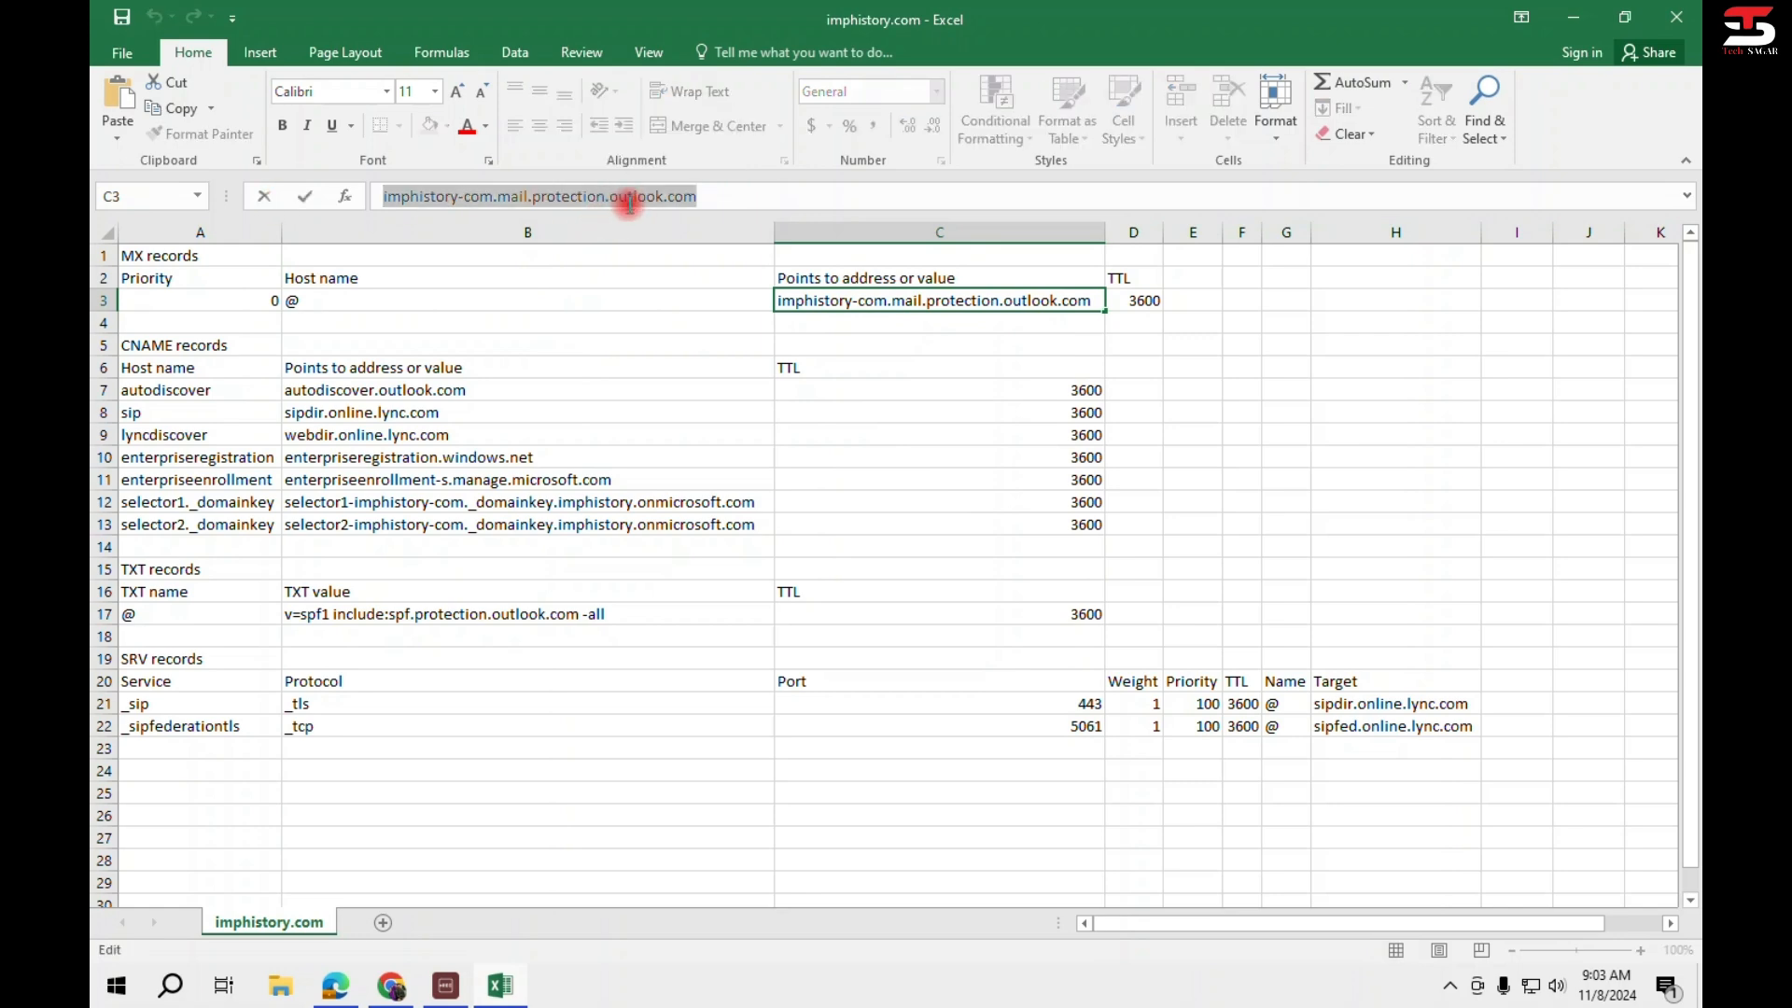
key(alt+Tab)
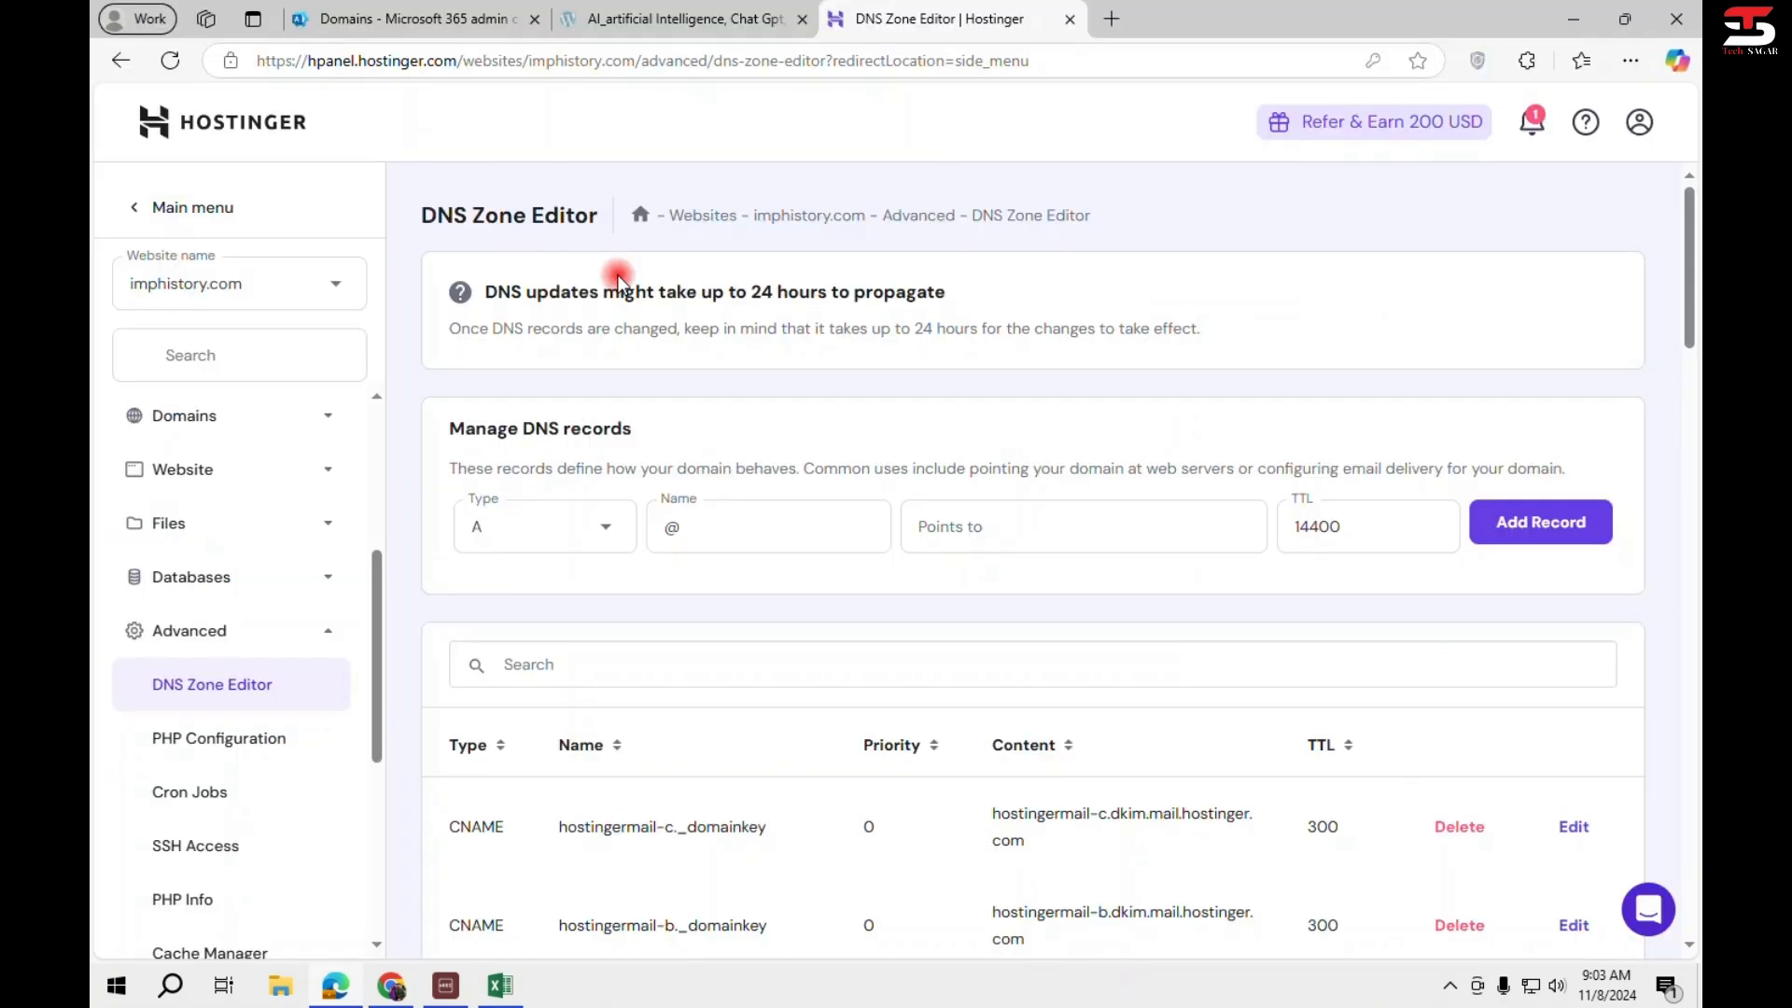
Add an MX record for @ with mail server imphistory-com.mail.protection.outlook.com and priority 0.
click(585, 532)
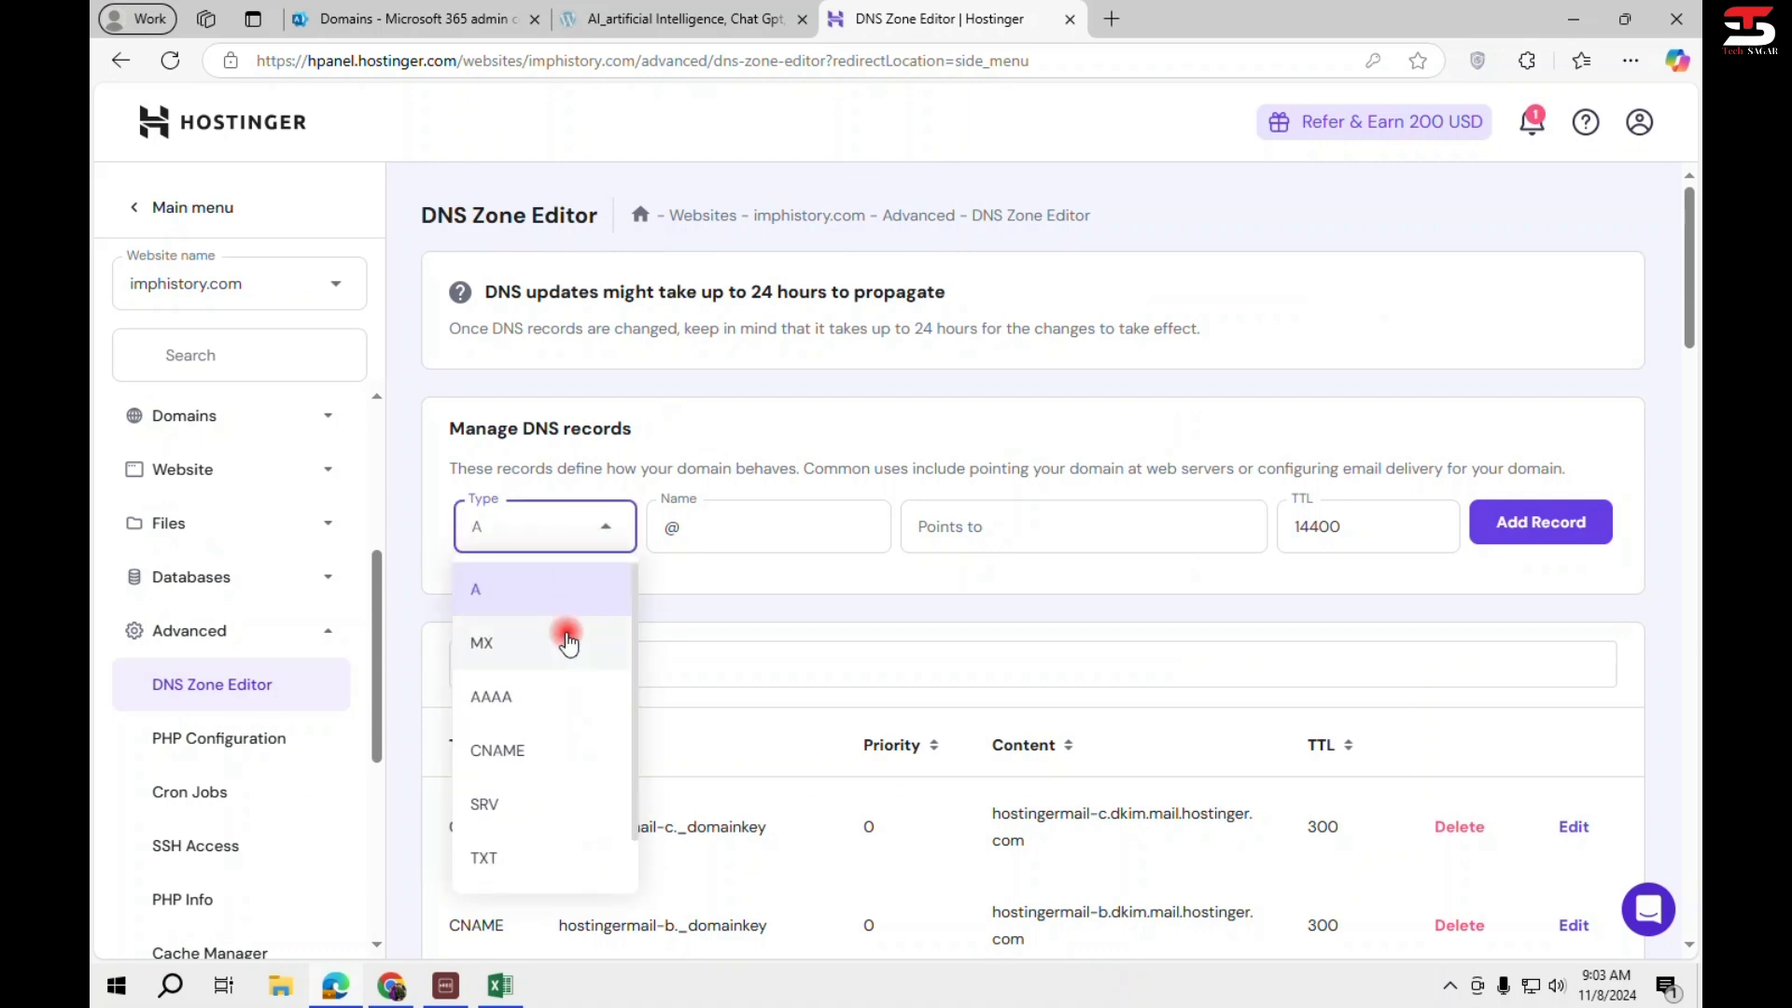
click(567, 640)
click(931, 512)
key(ctrl+v)
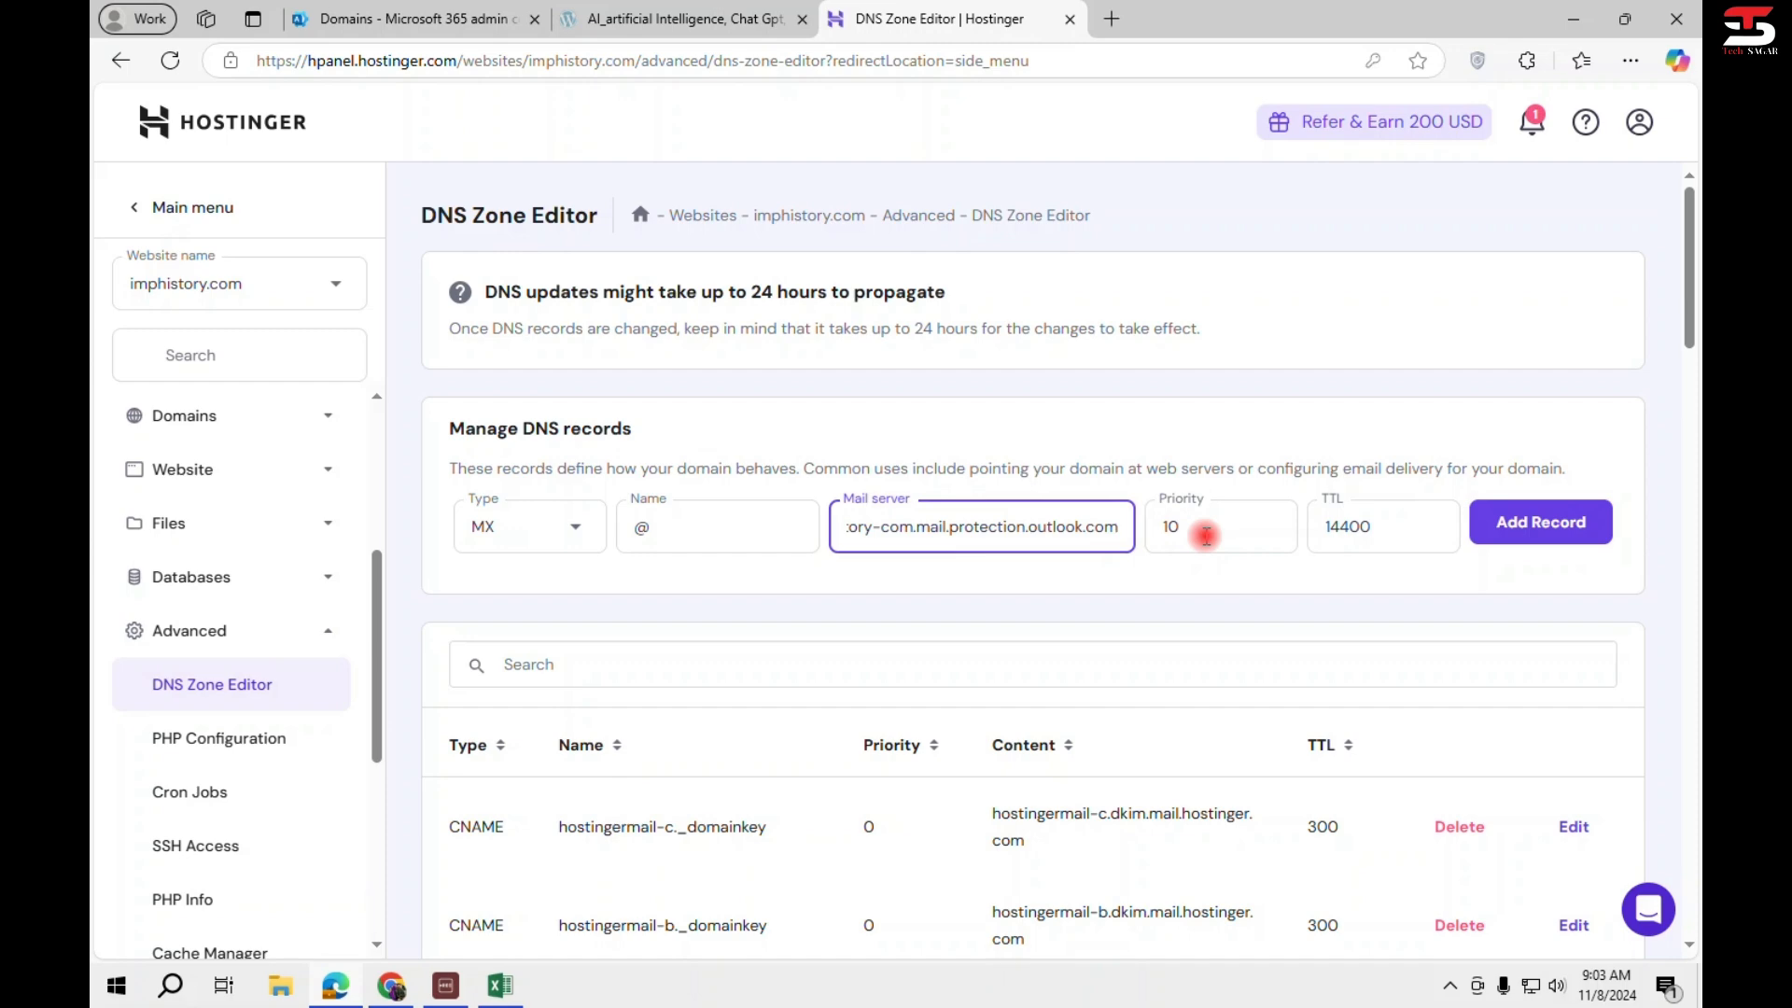
key(alt+Tab)
key(alt+Tab)
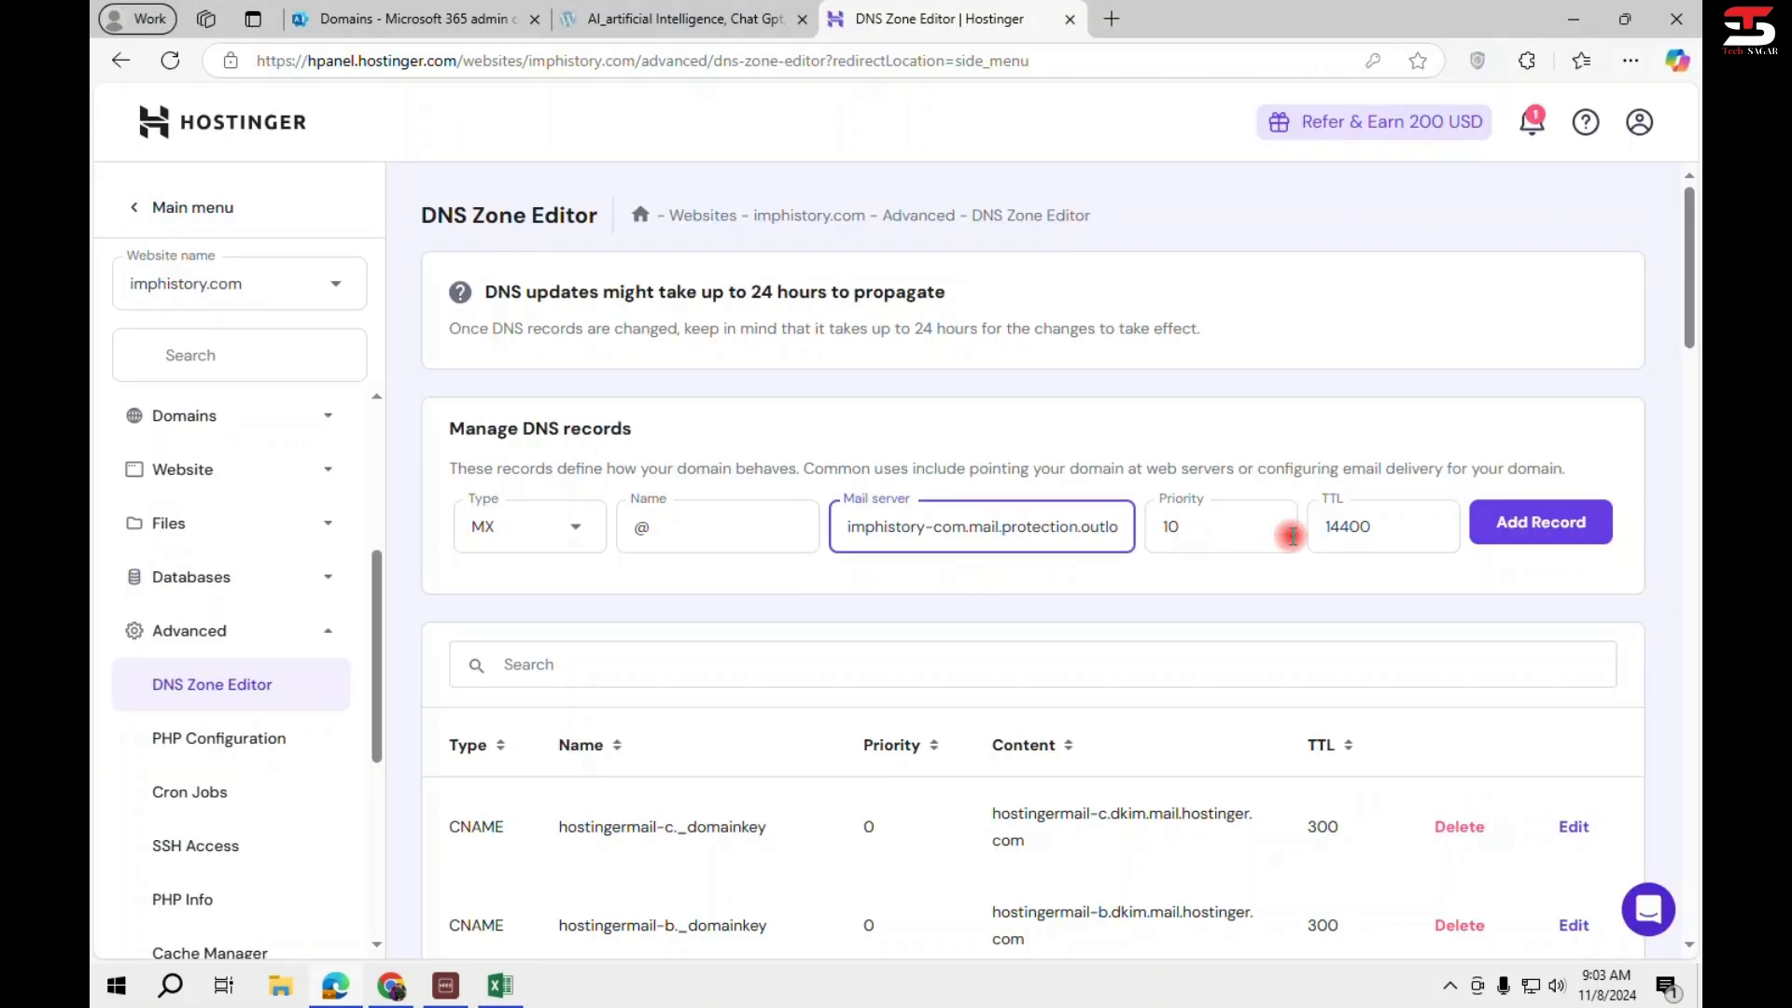
click(1272, 524)
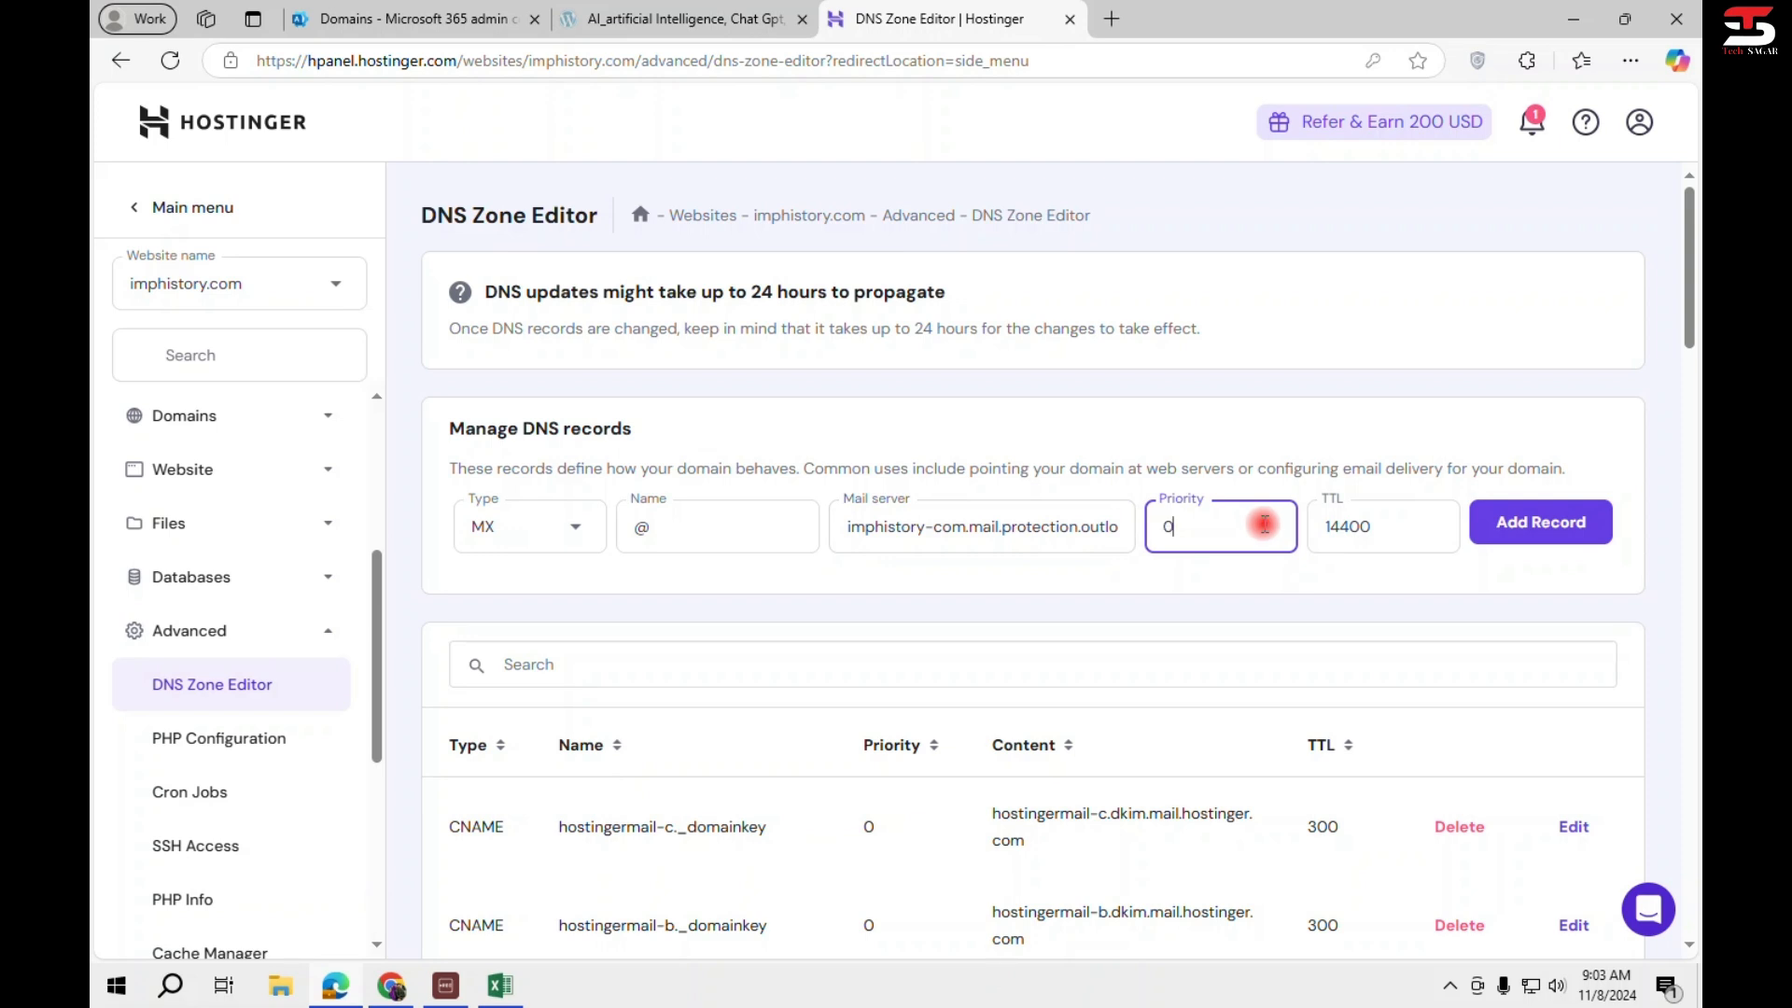
click(1538, 525)
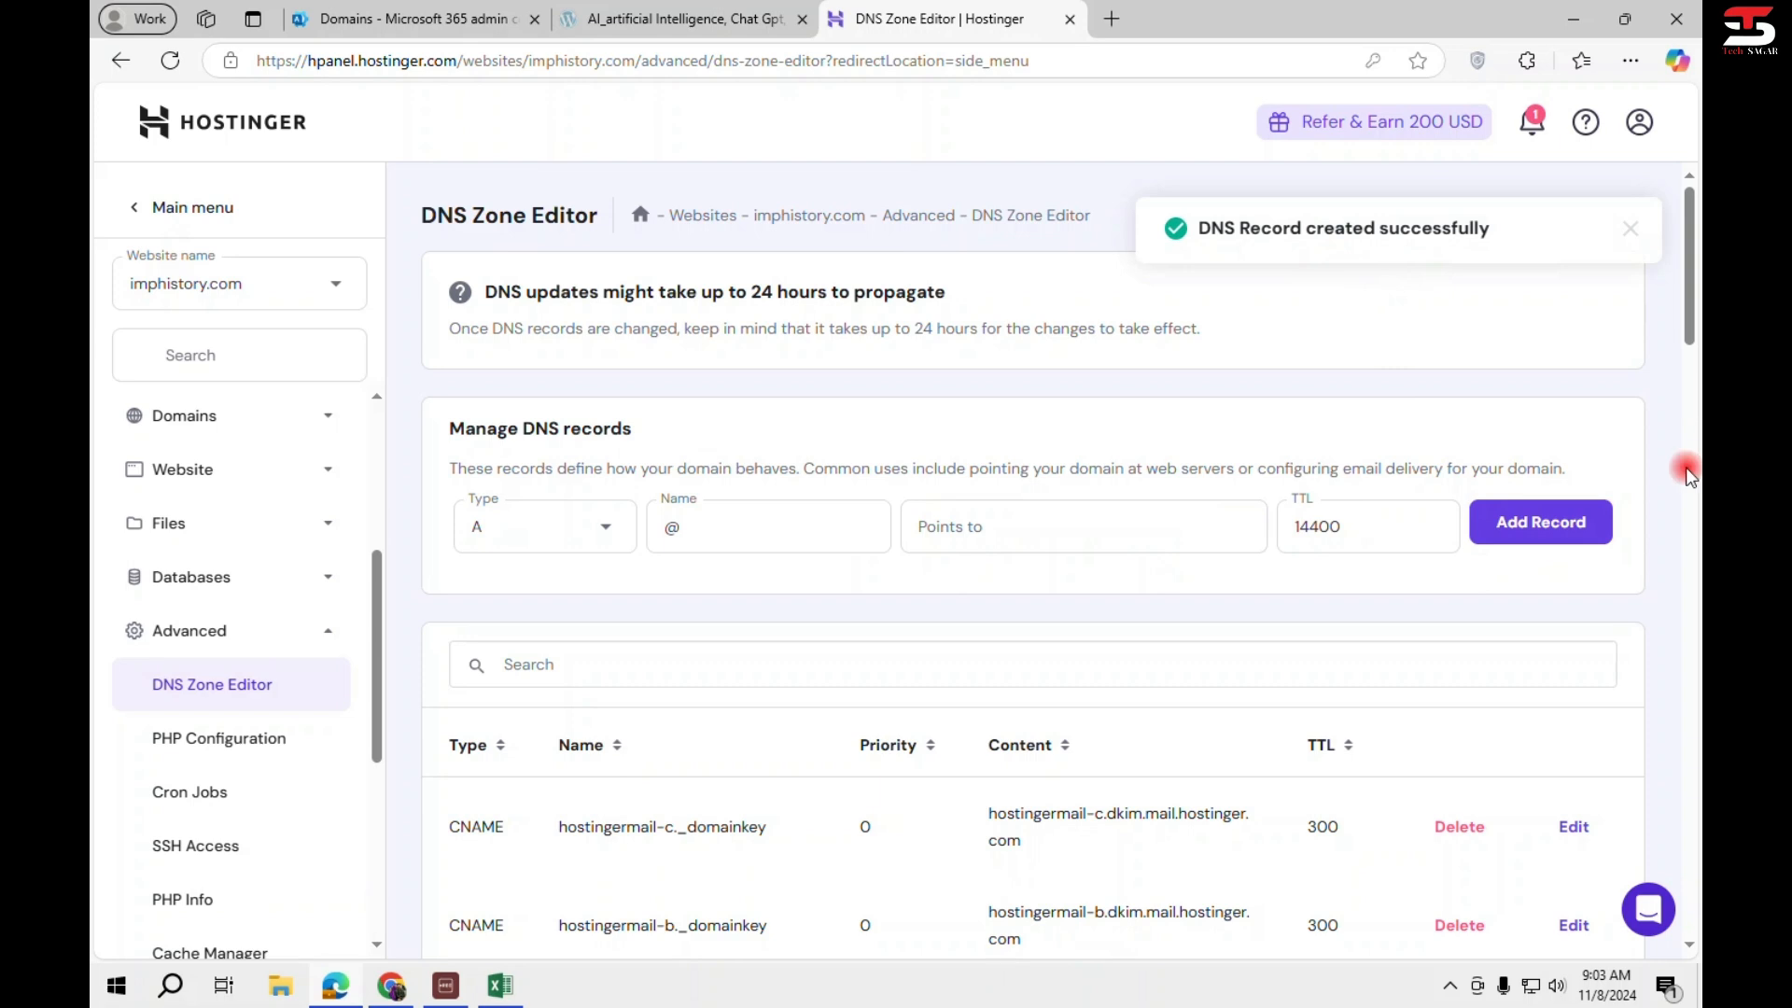
Copy the autodiscover host name from Excel and set the new Hostinger DNS record's type to CNAME.
key(alt+Tab)
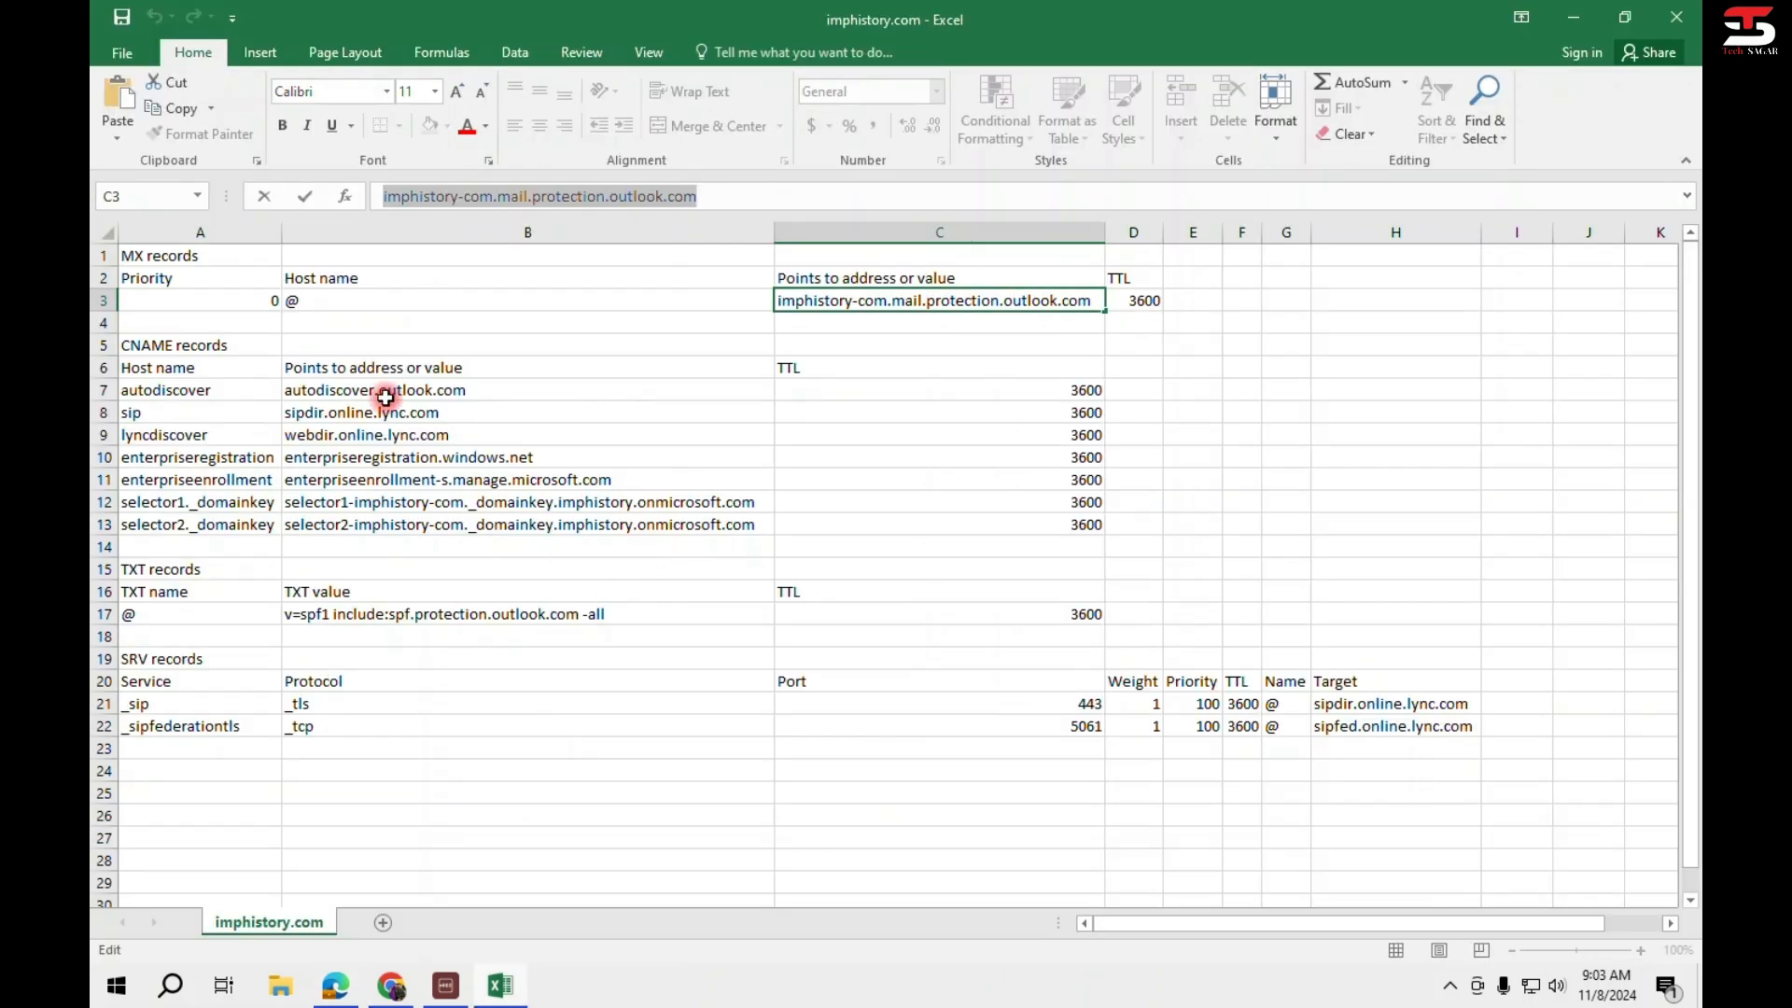
click(233, 395)
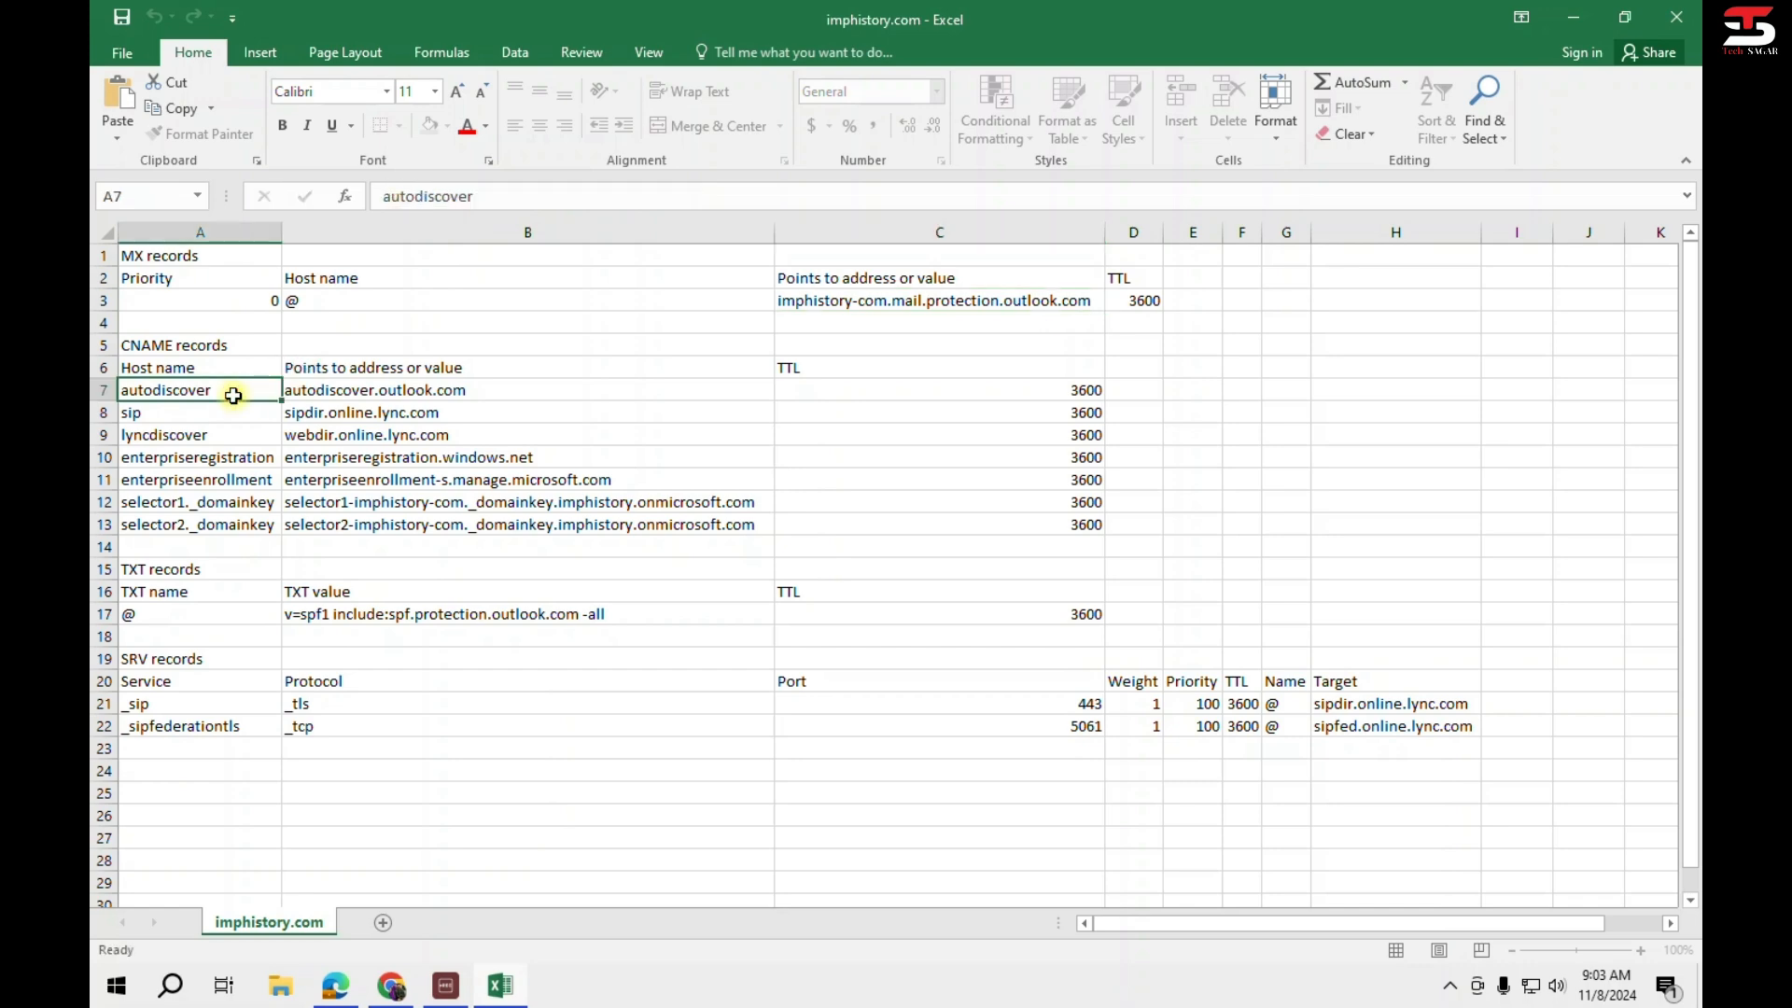
key(ctrl+c)
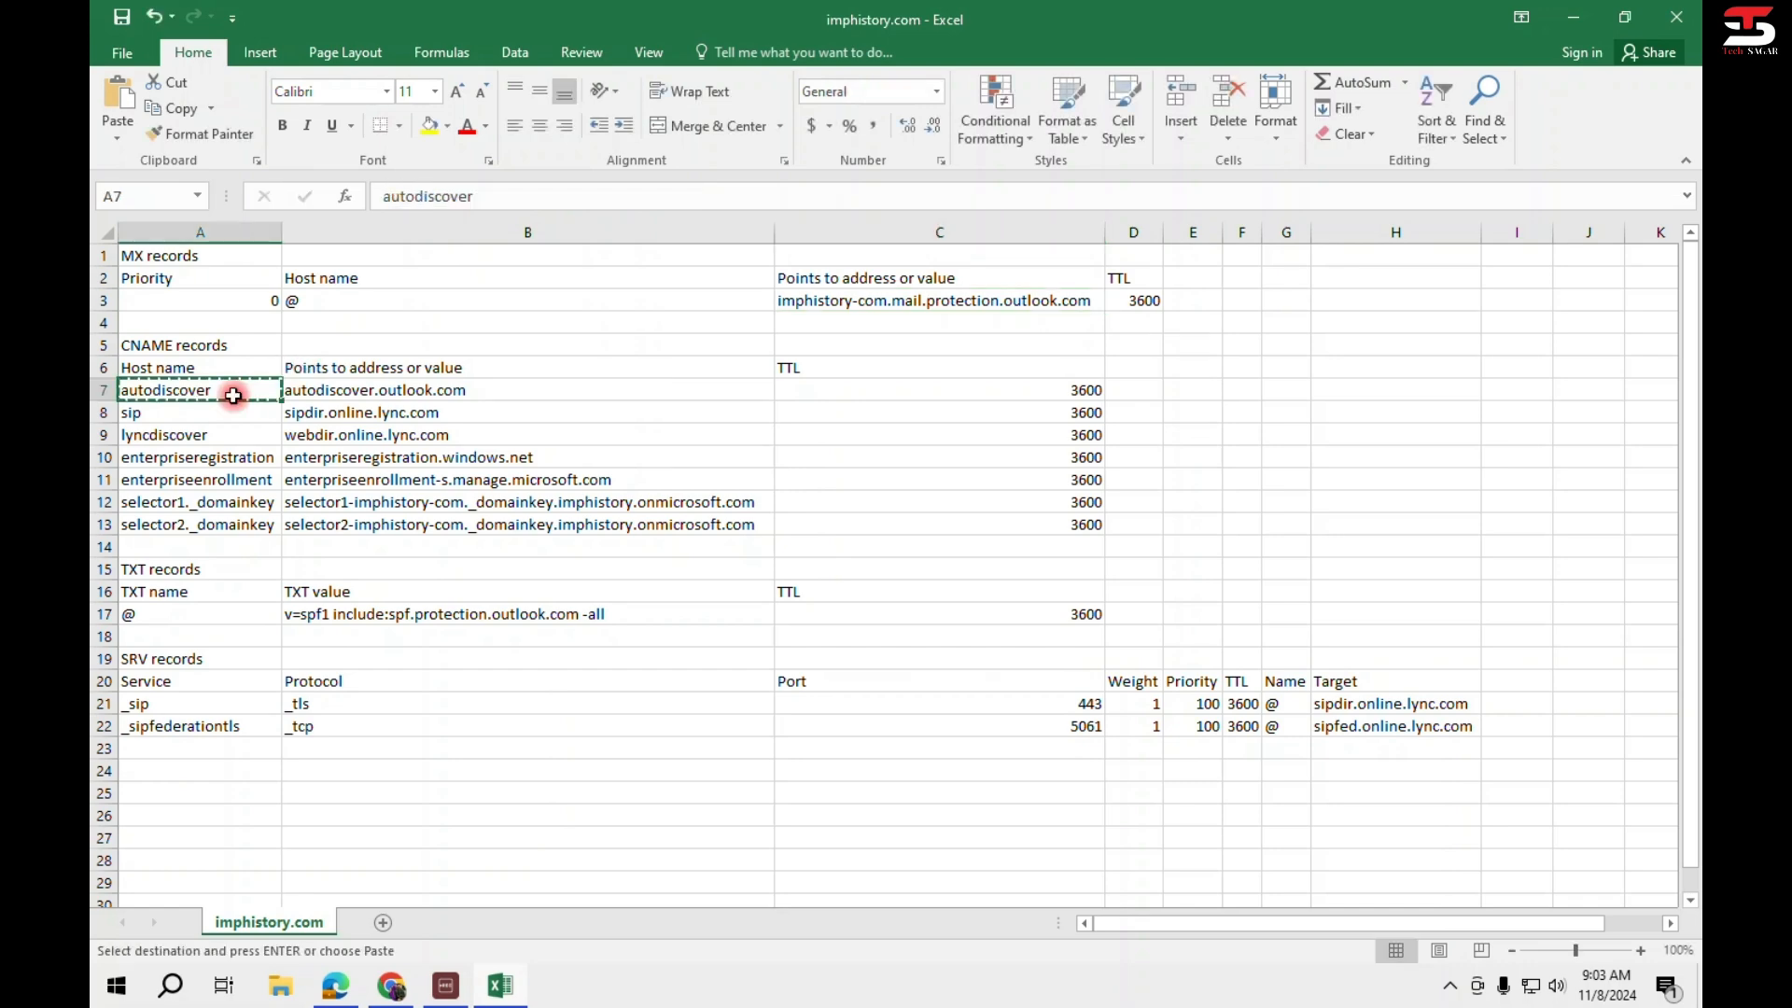
key(alt+Tab)
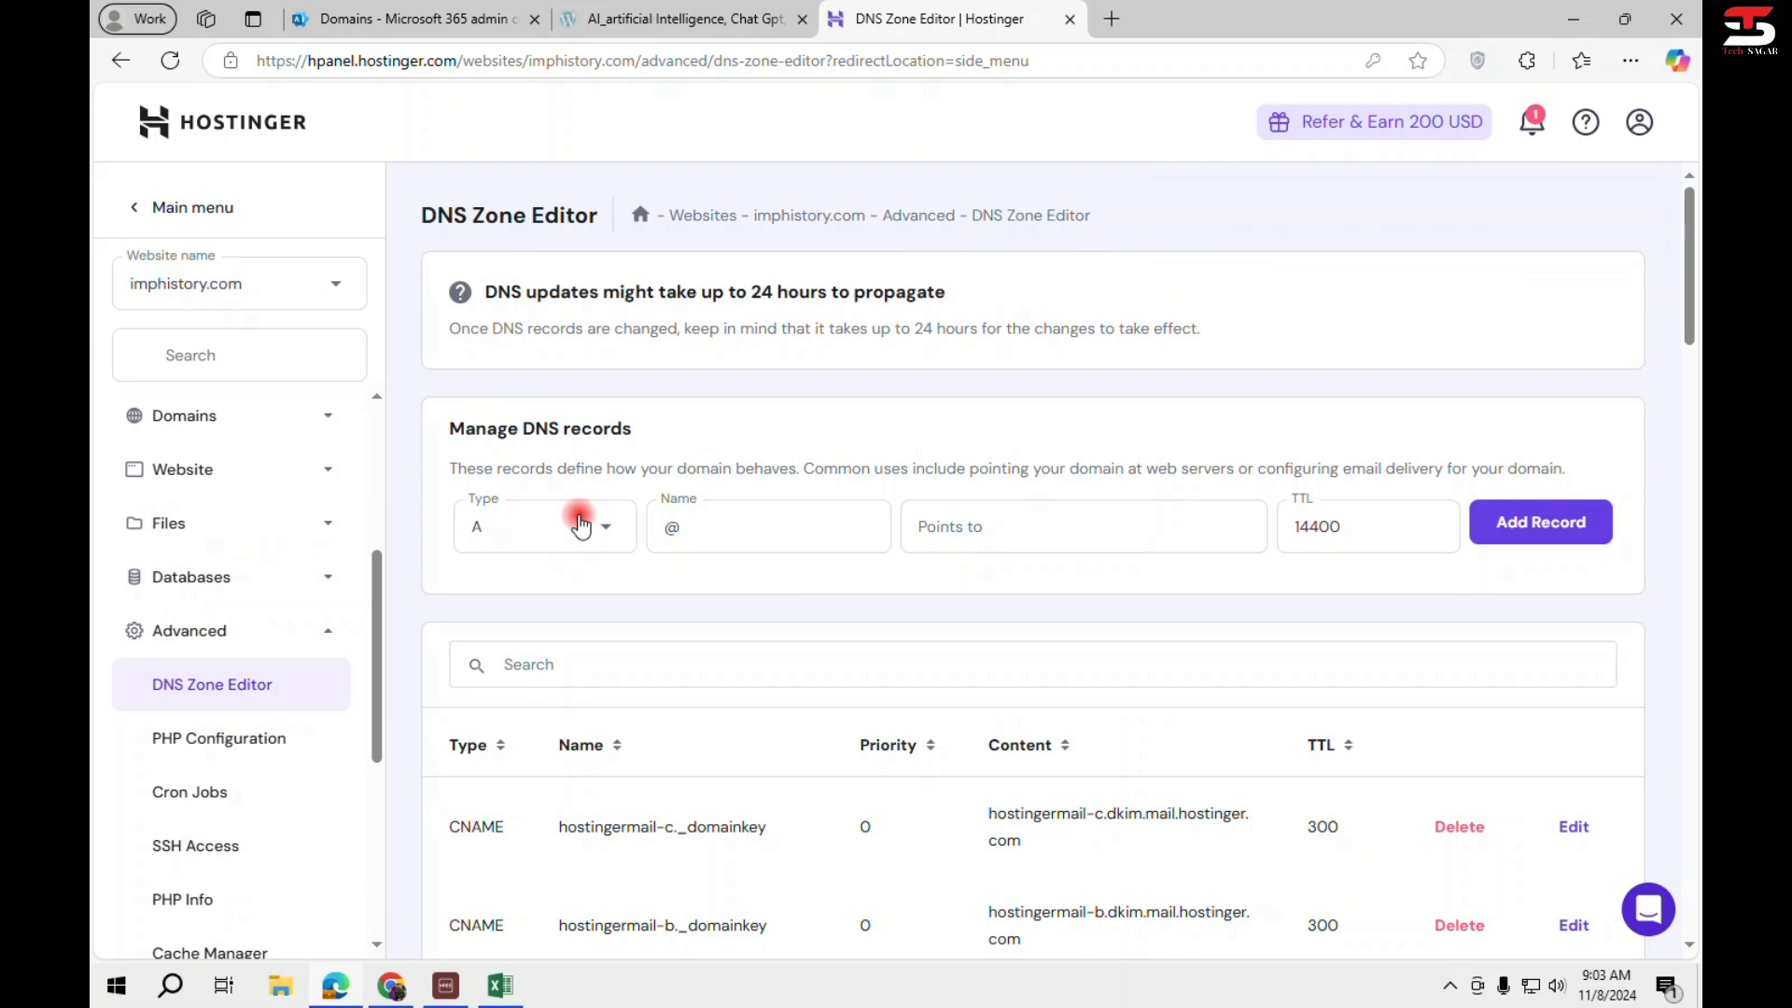
click(588, 525)
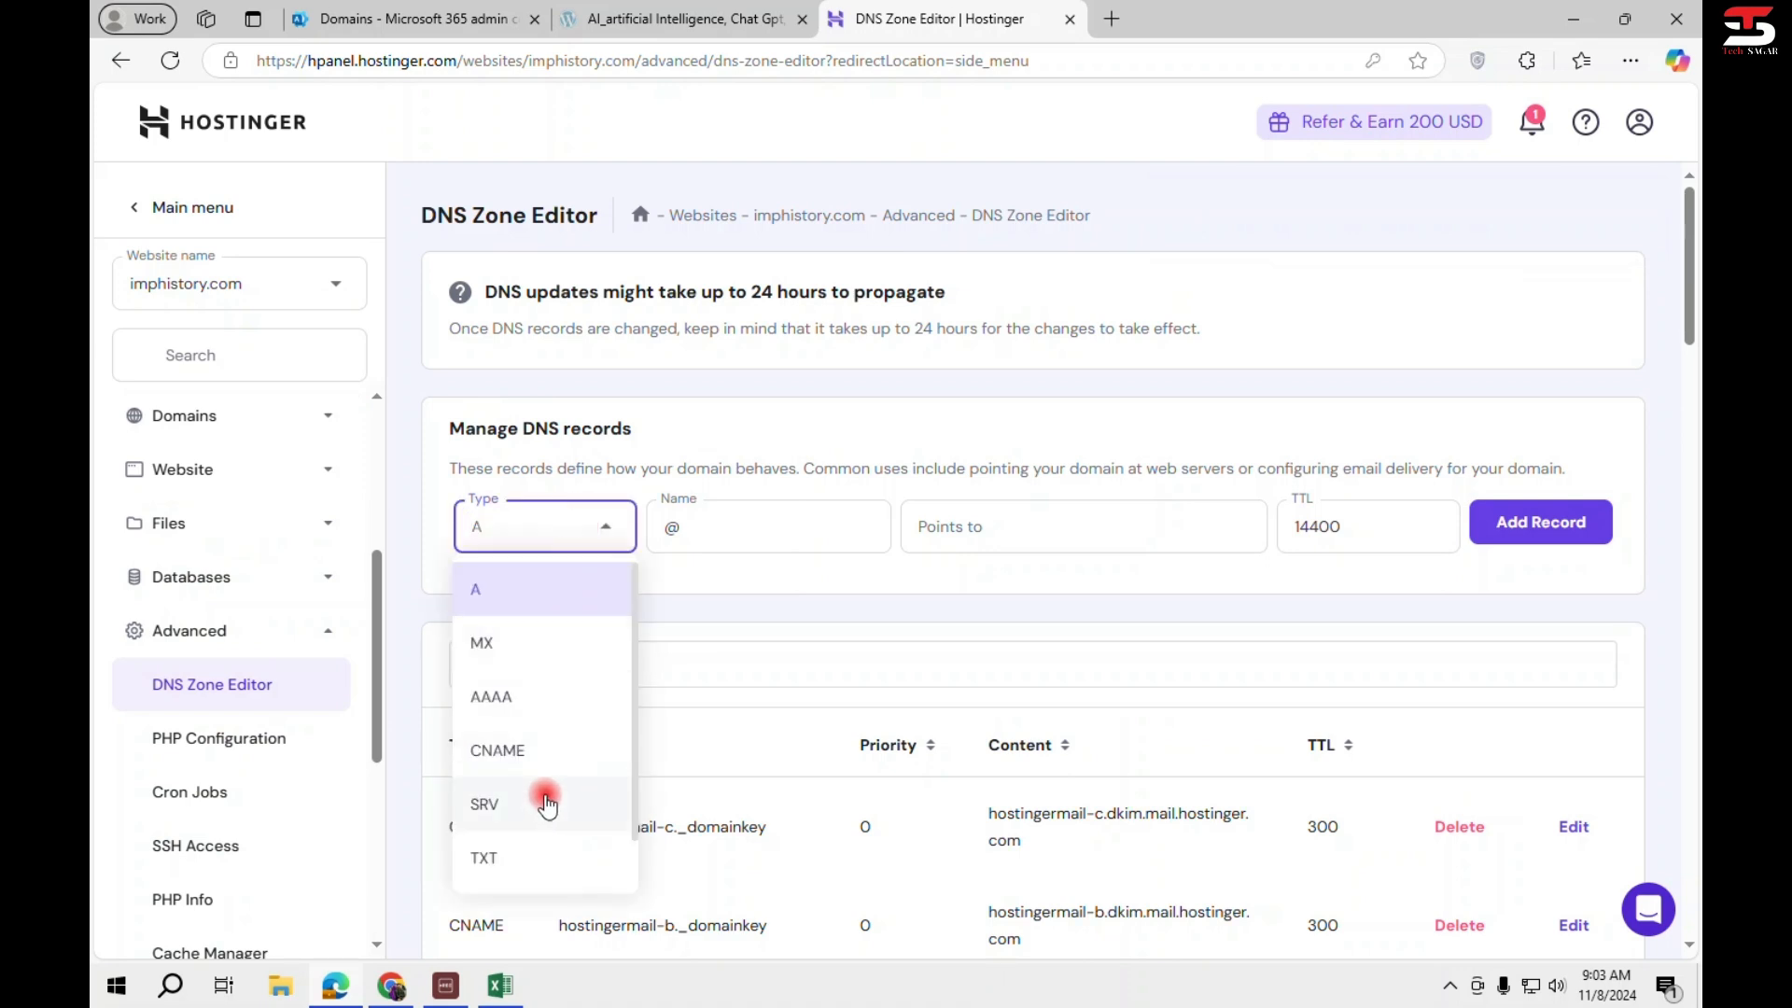
click(537, 761)
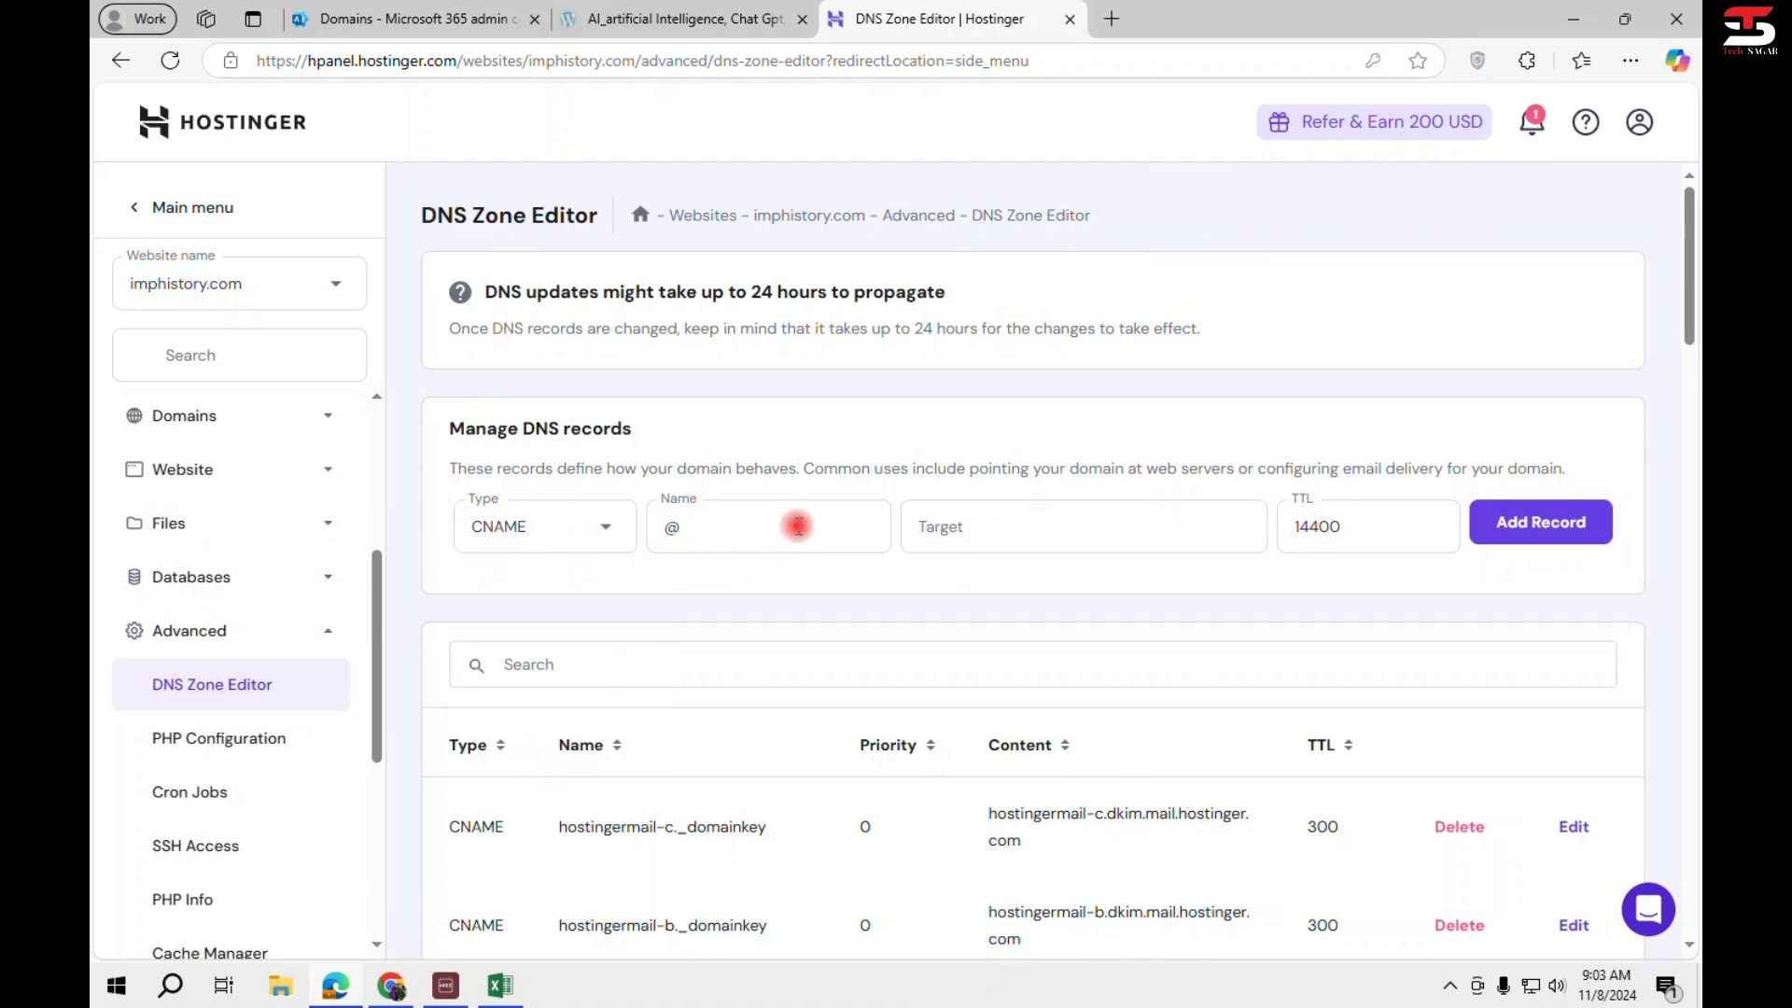
Try to enter autodiscover as the name of the new CNAME record.
click(945, 515)
text(autodiscover)
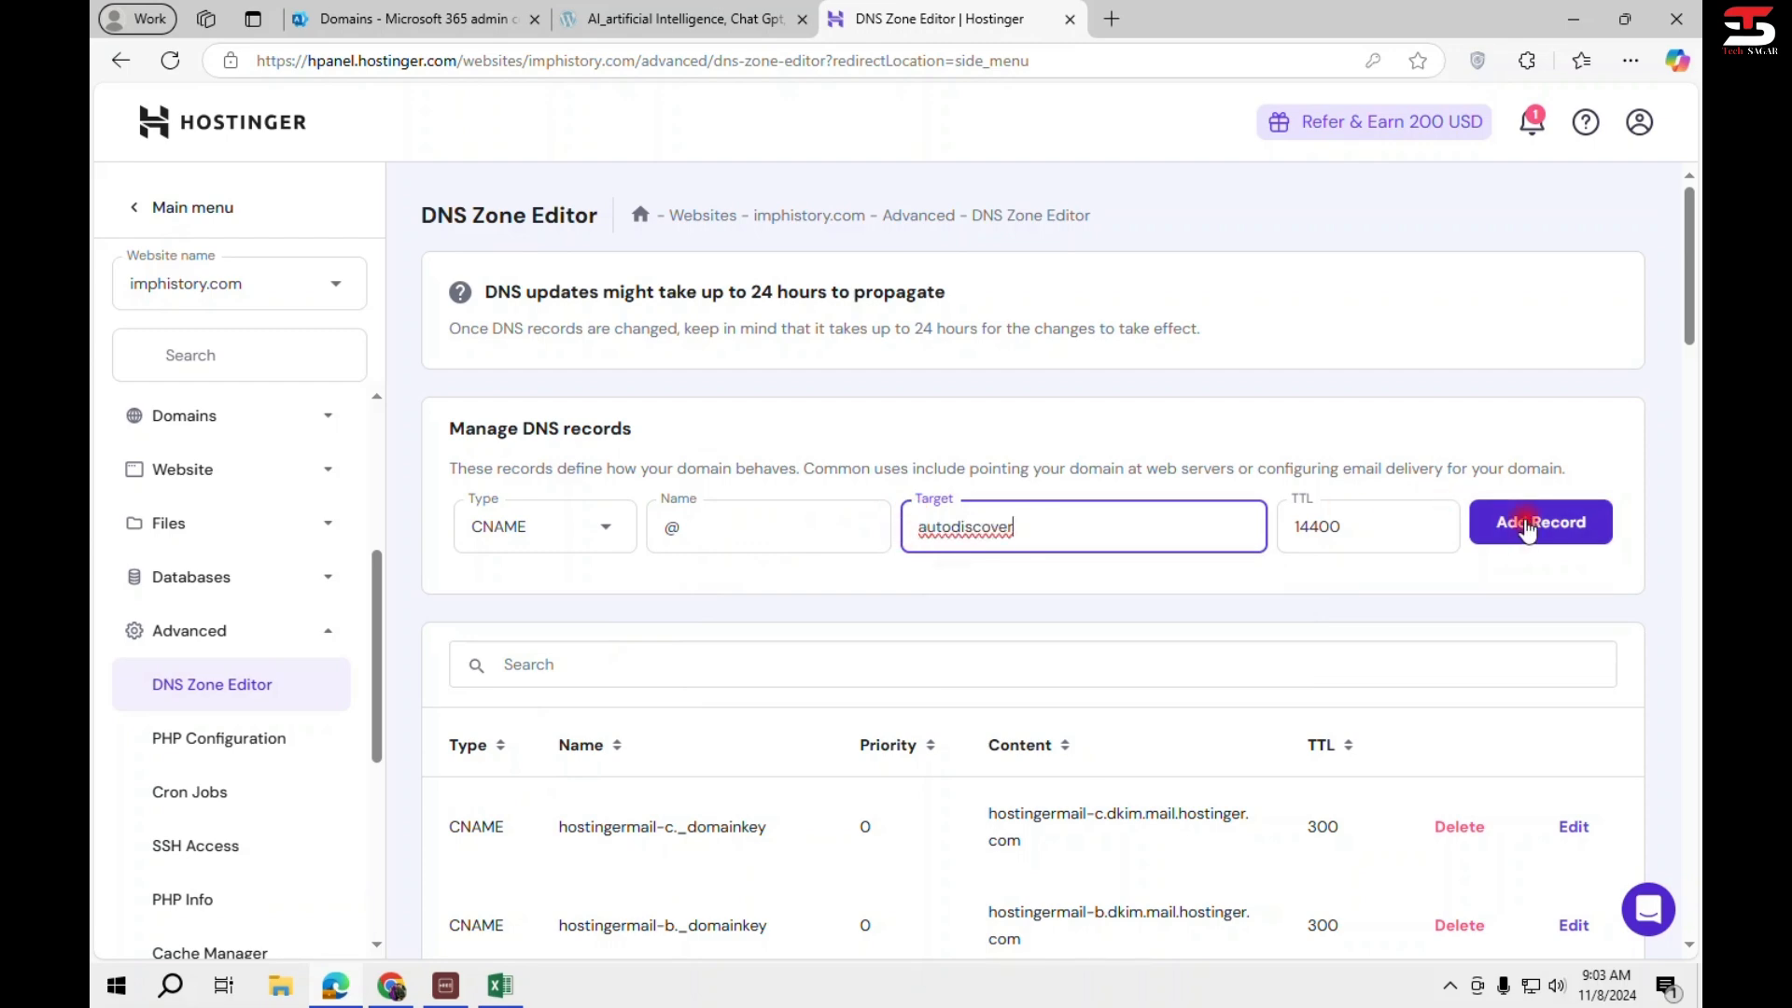
key(alt+Tab)
key(Right)
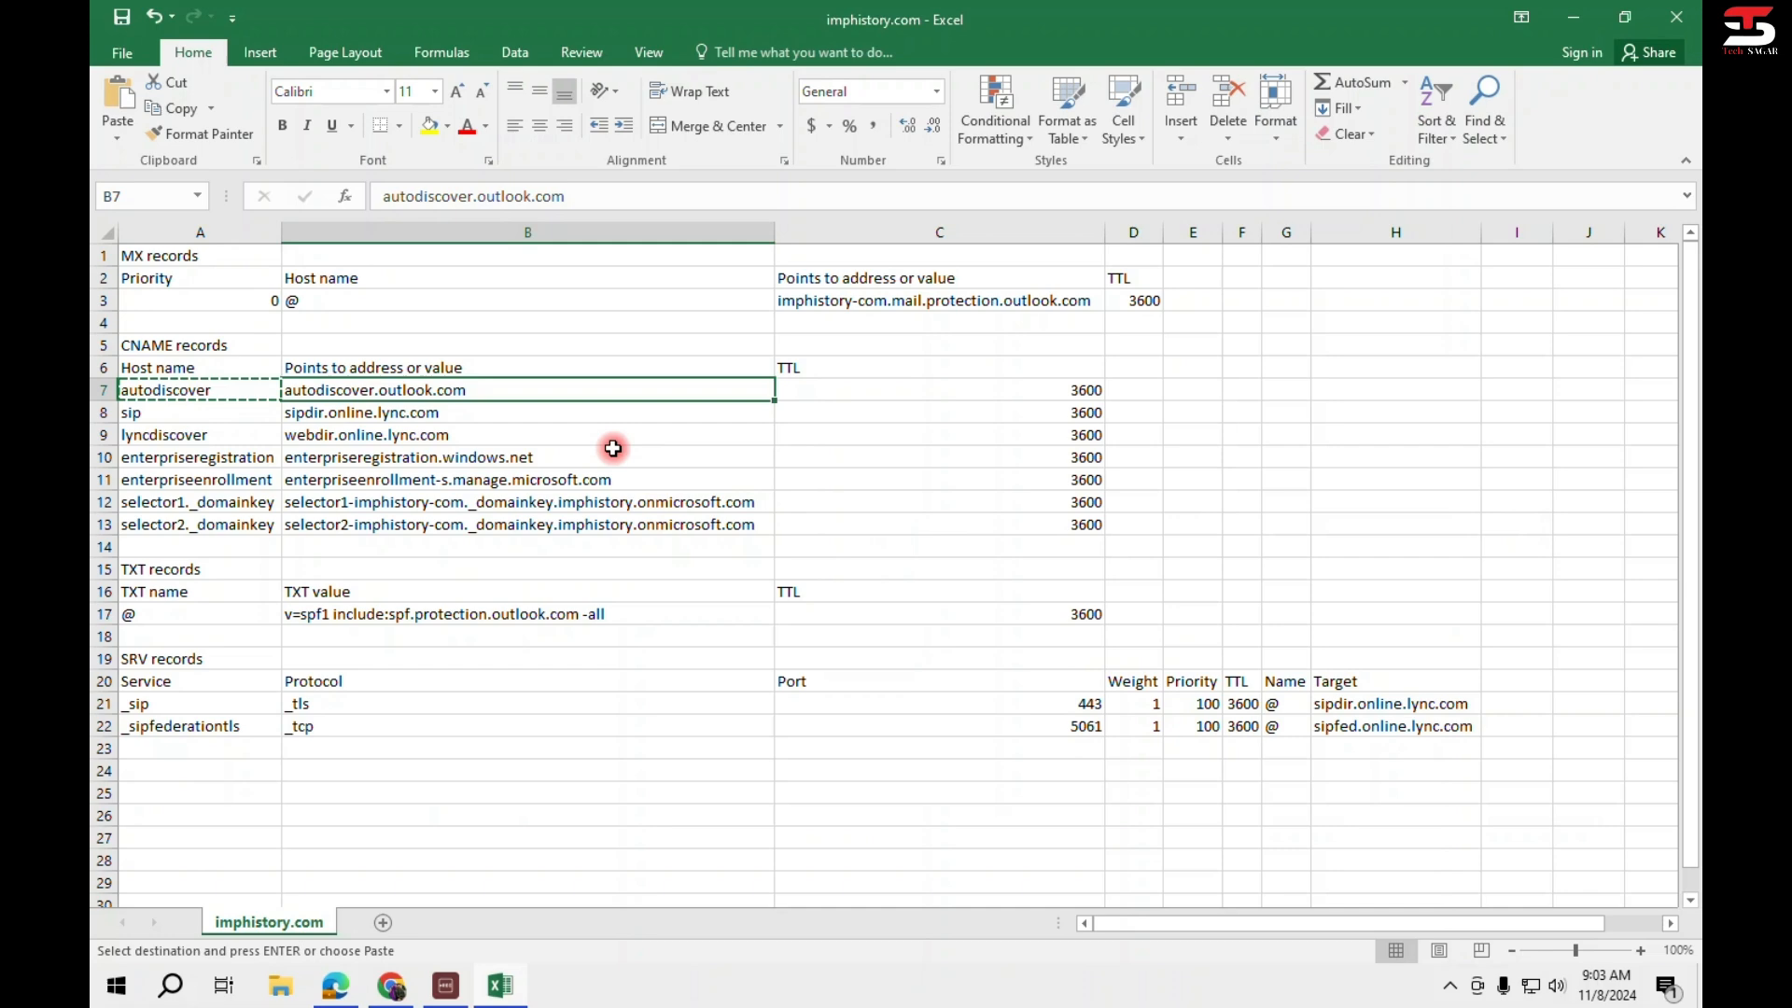
key(alt+Tab)
click(761, 524)
key(ctrl+v)
key(Tab)
Copy autodiscover.outlook.com from the Excel sheet and paste it as the CNAME record's target in Hostinger.
key(alt+Tab)
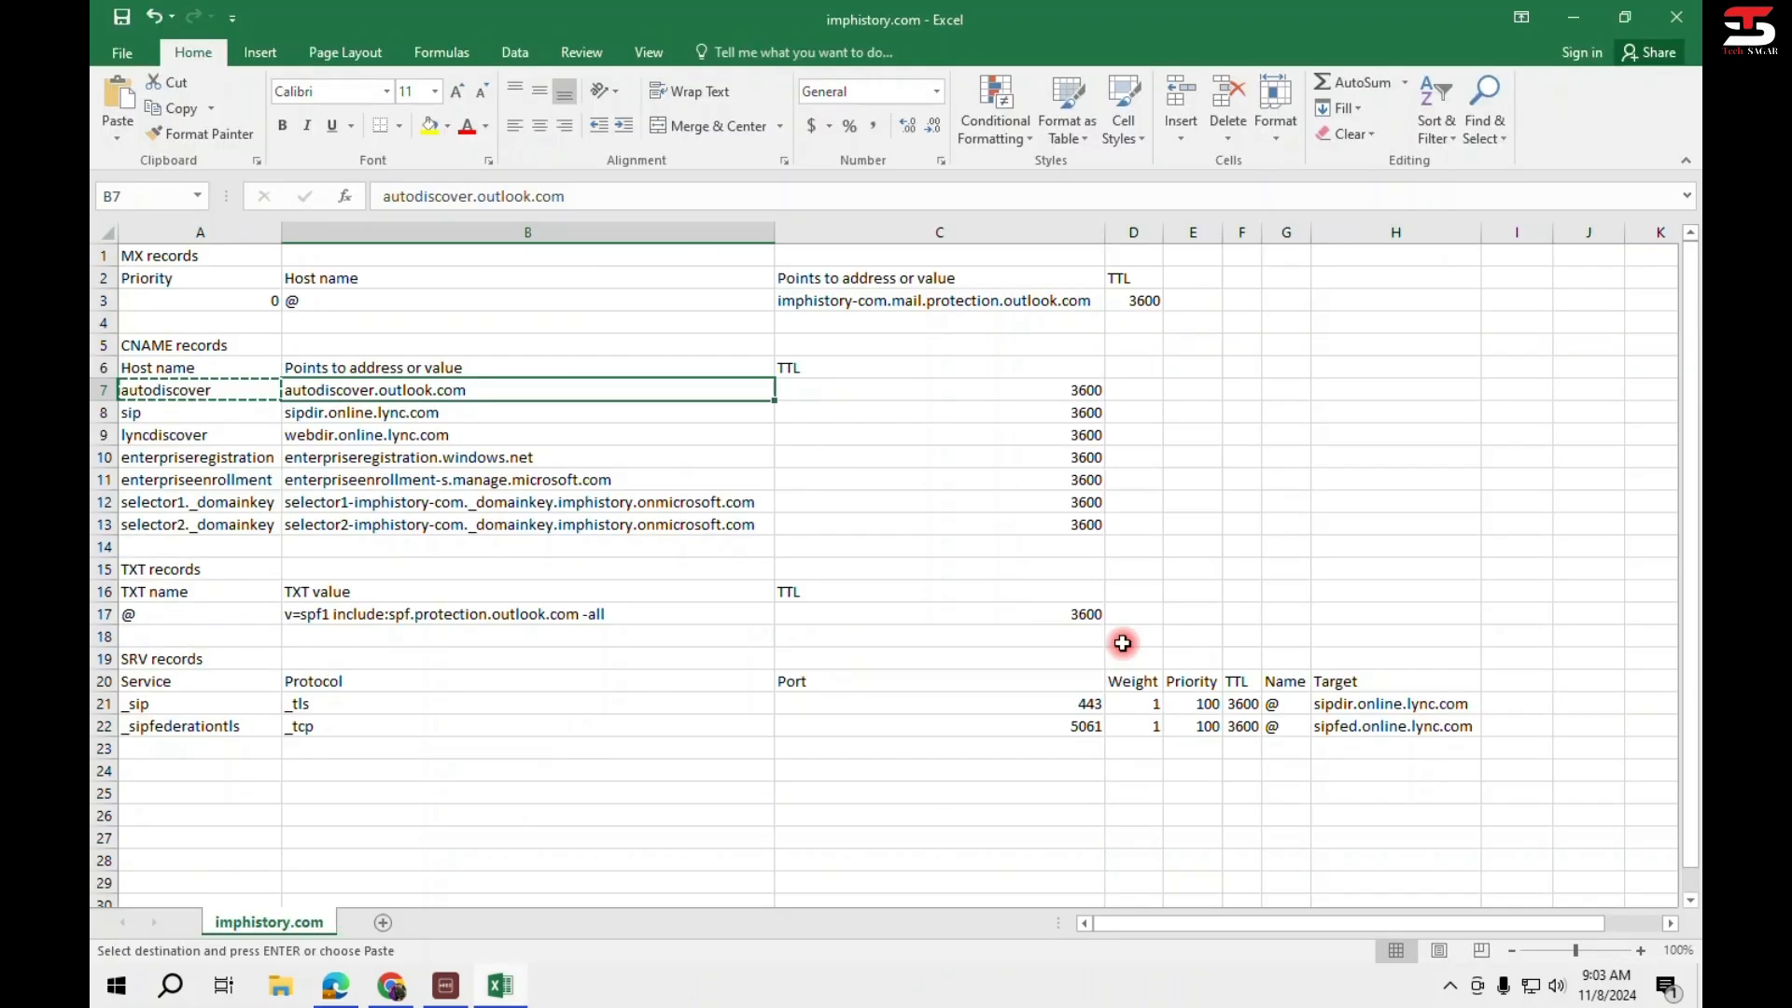
key(ctrl+c)
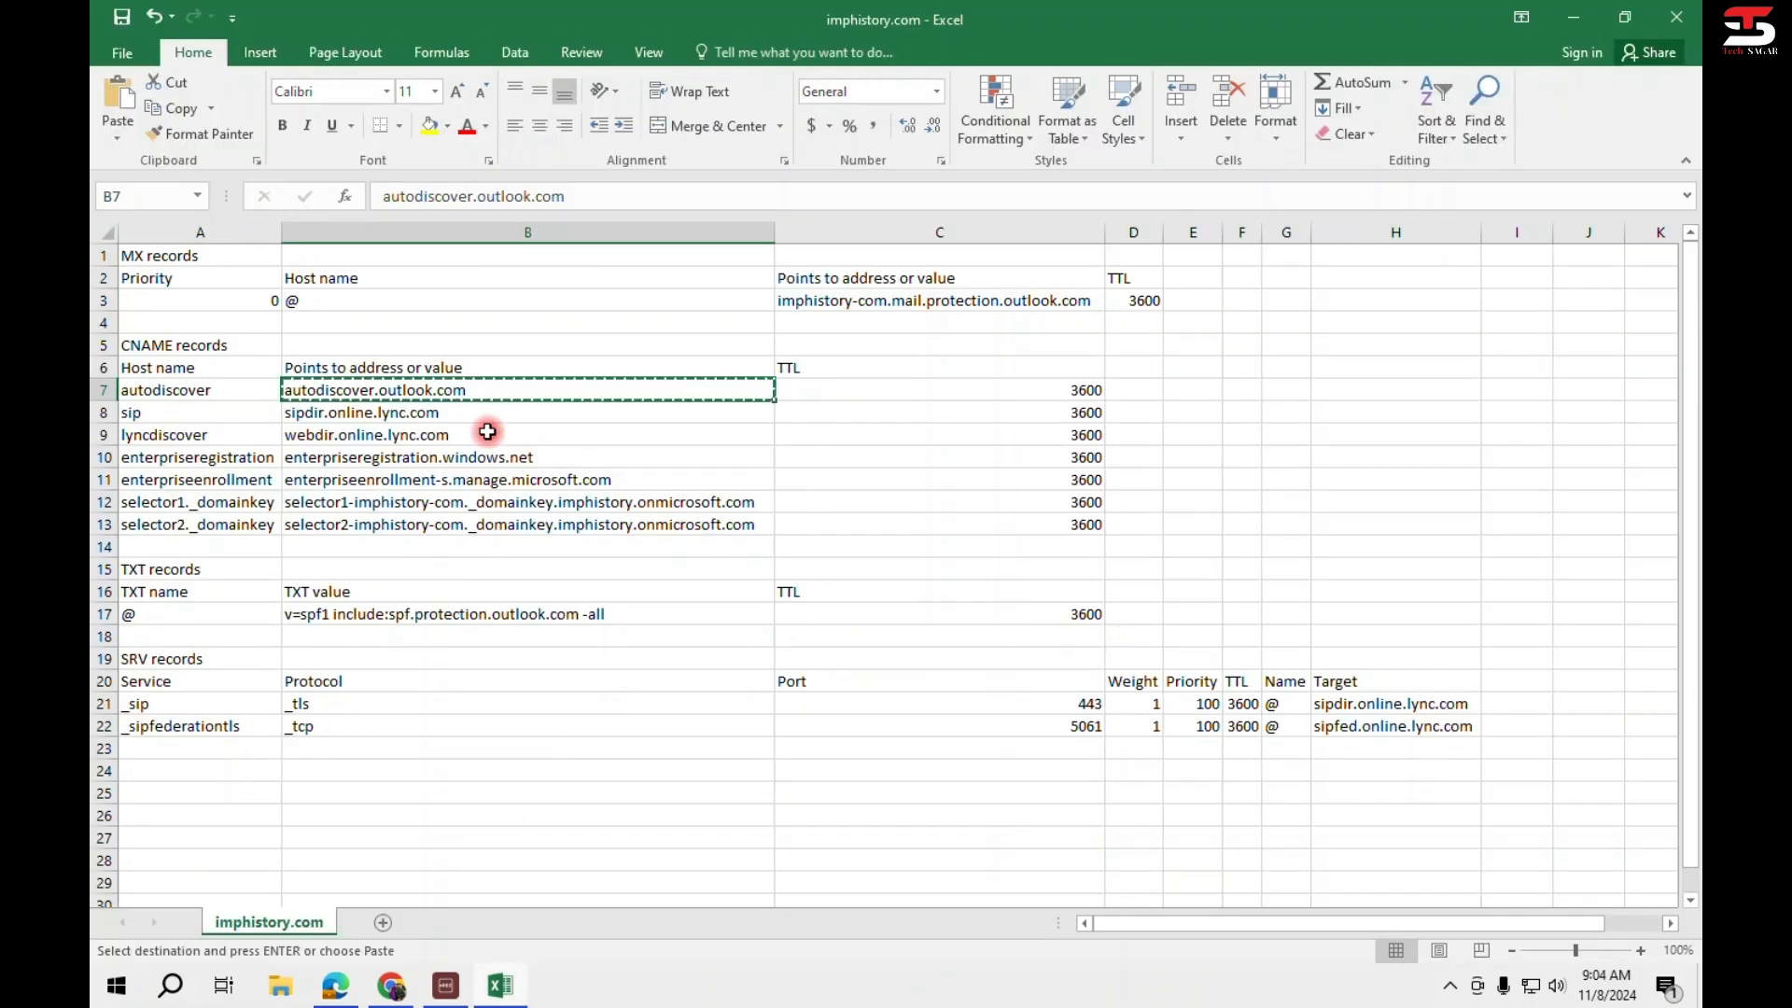
key(alt+Tab)
key(ctrl+v)
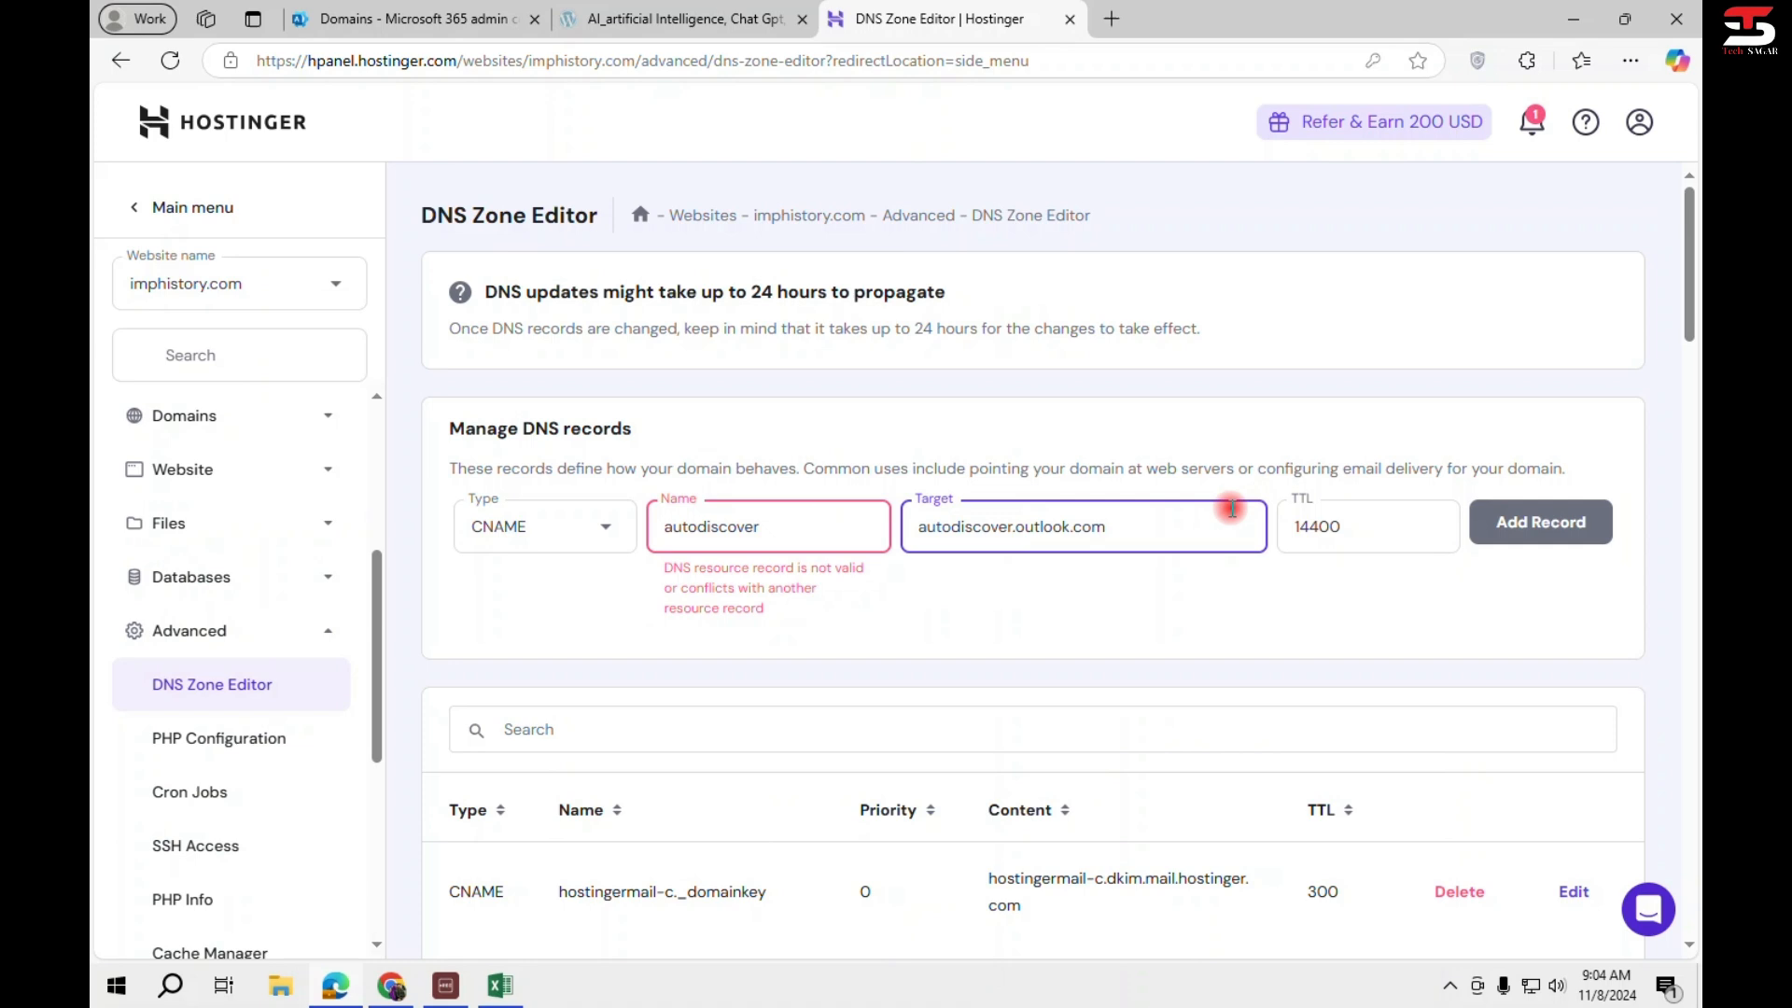
Recheck the autodiscover row in Excel, replace the CNAME record's name with @#, and add the record in Hostinger.
drag(805, 528, 468, 537)
key(alt+Tab)
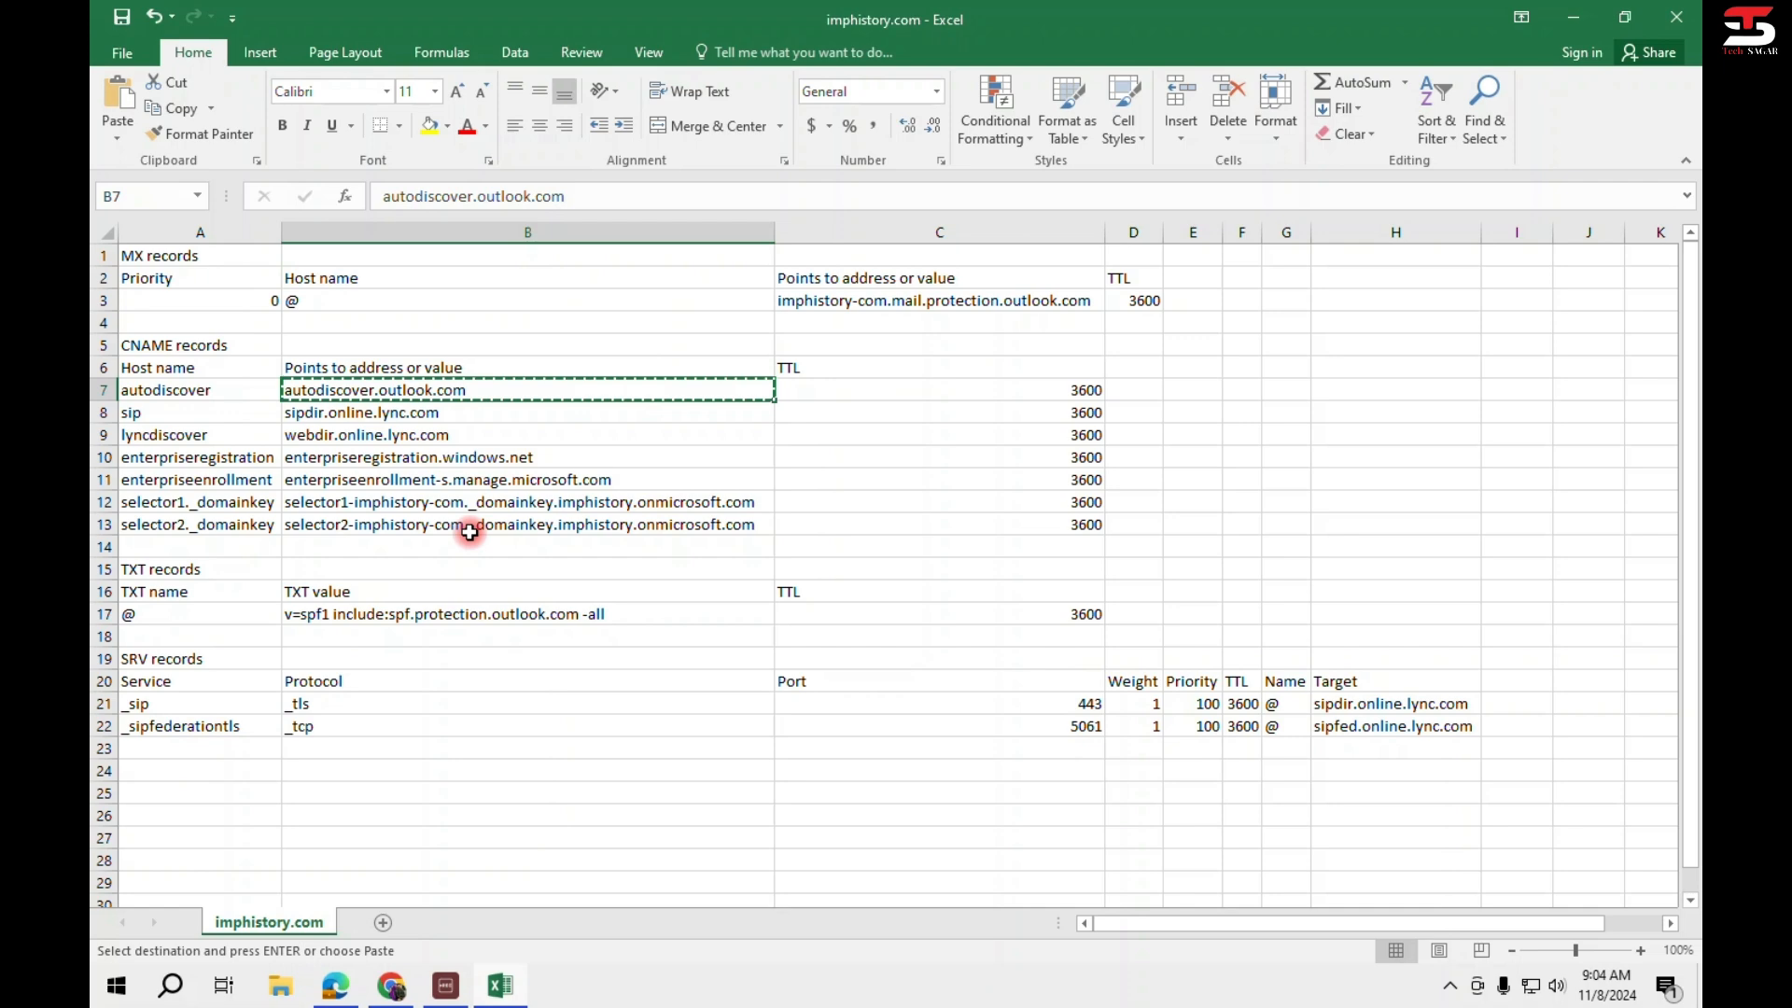
click(228, 390)
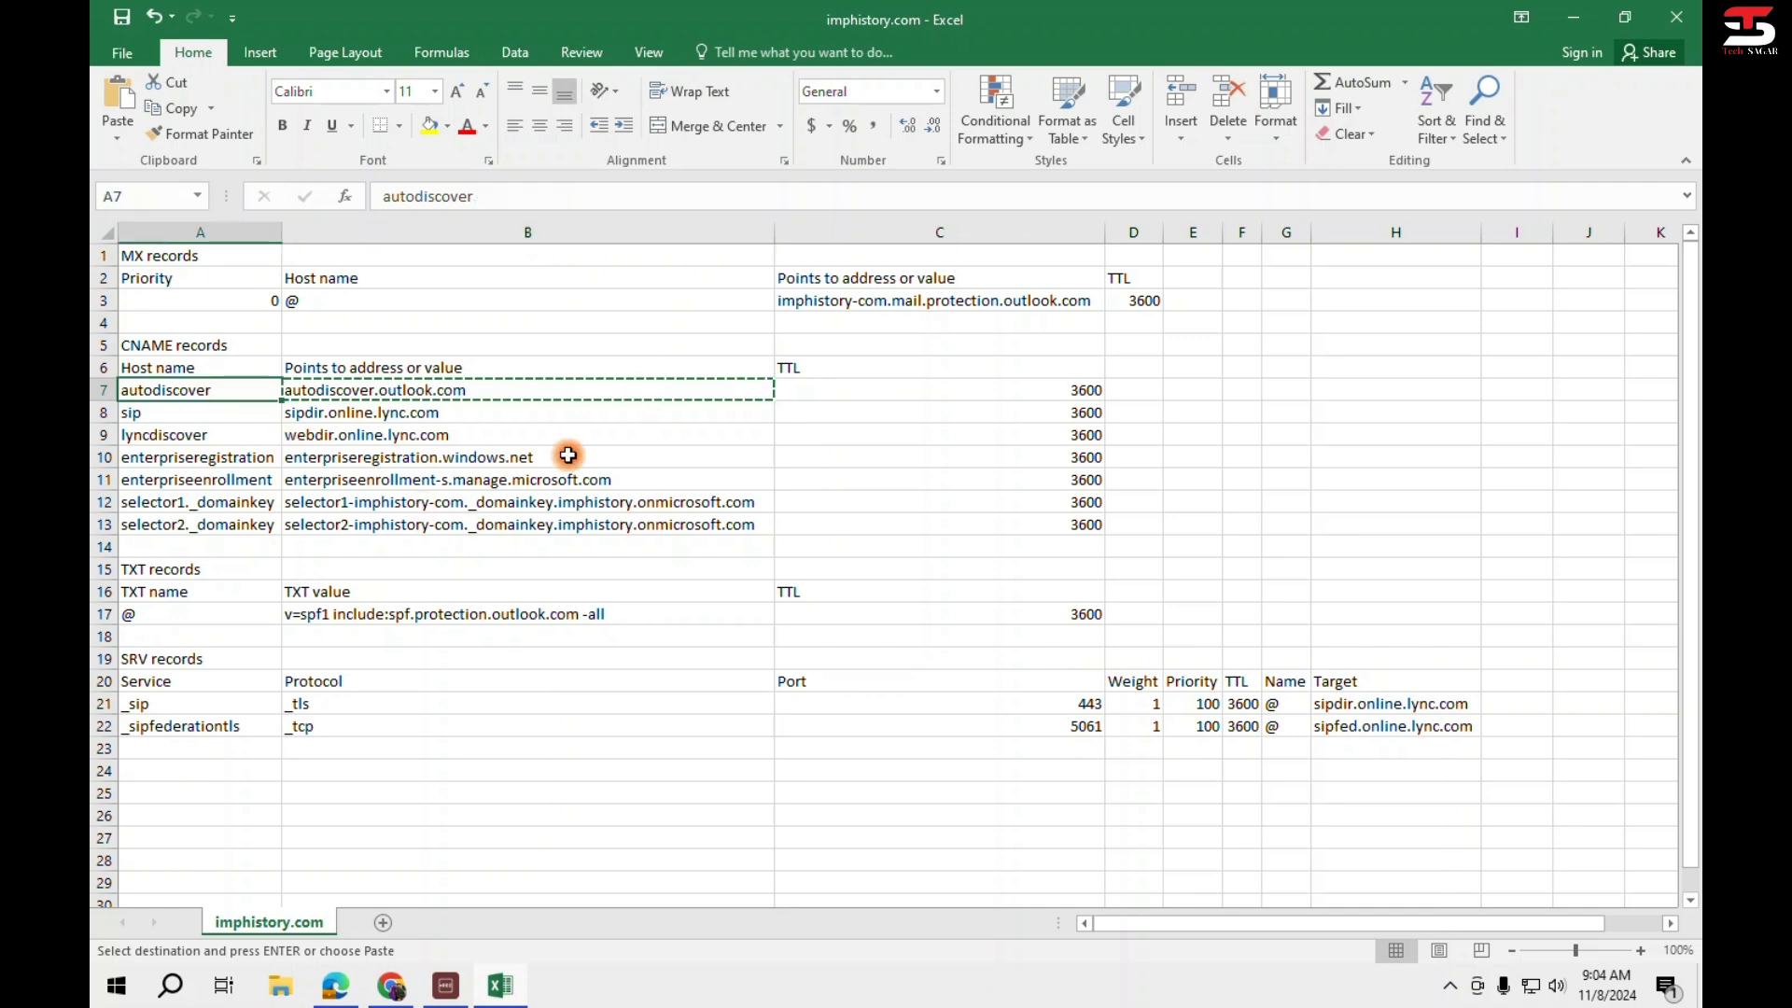
key(alt+Tab)
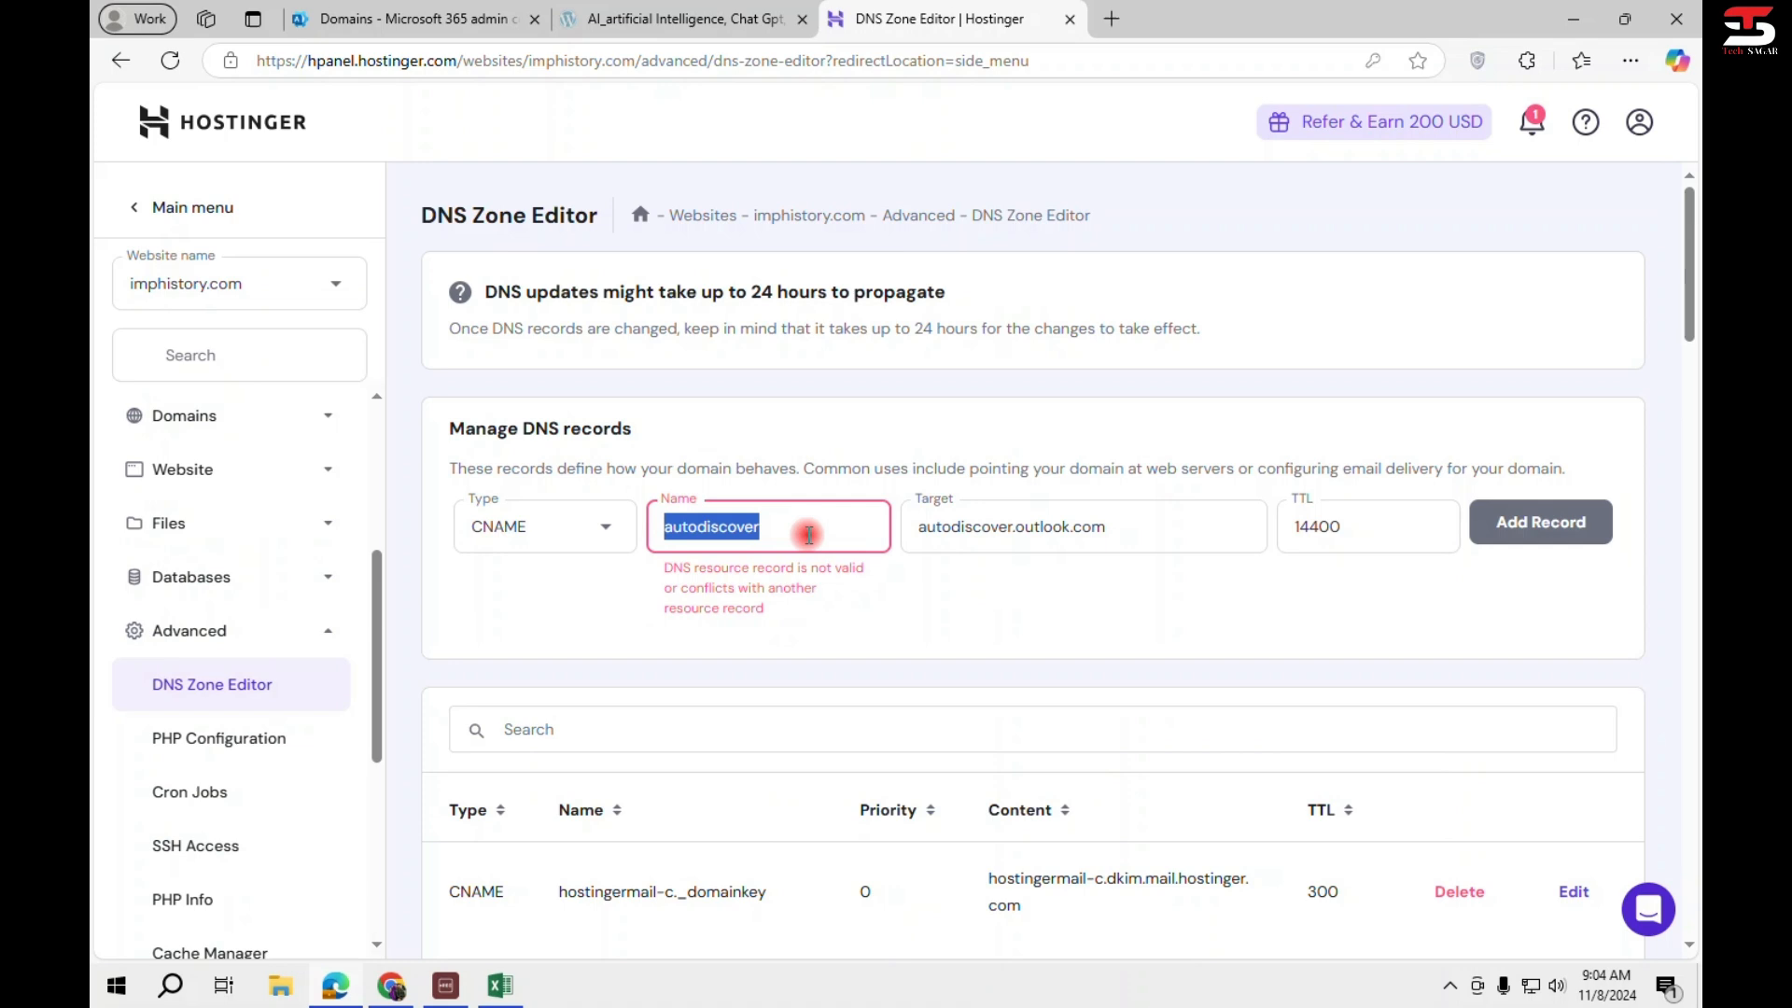
text(@#)
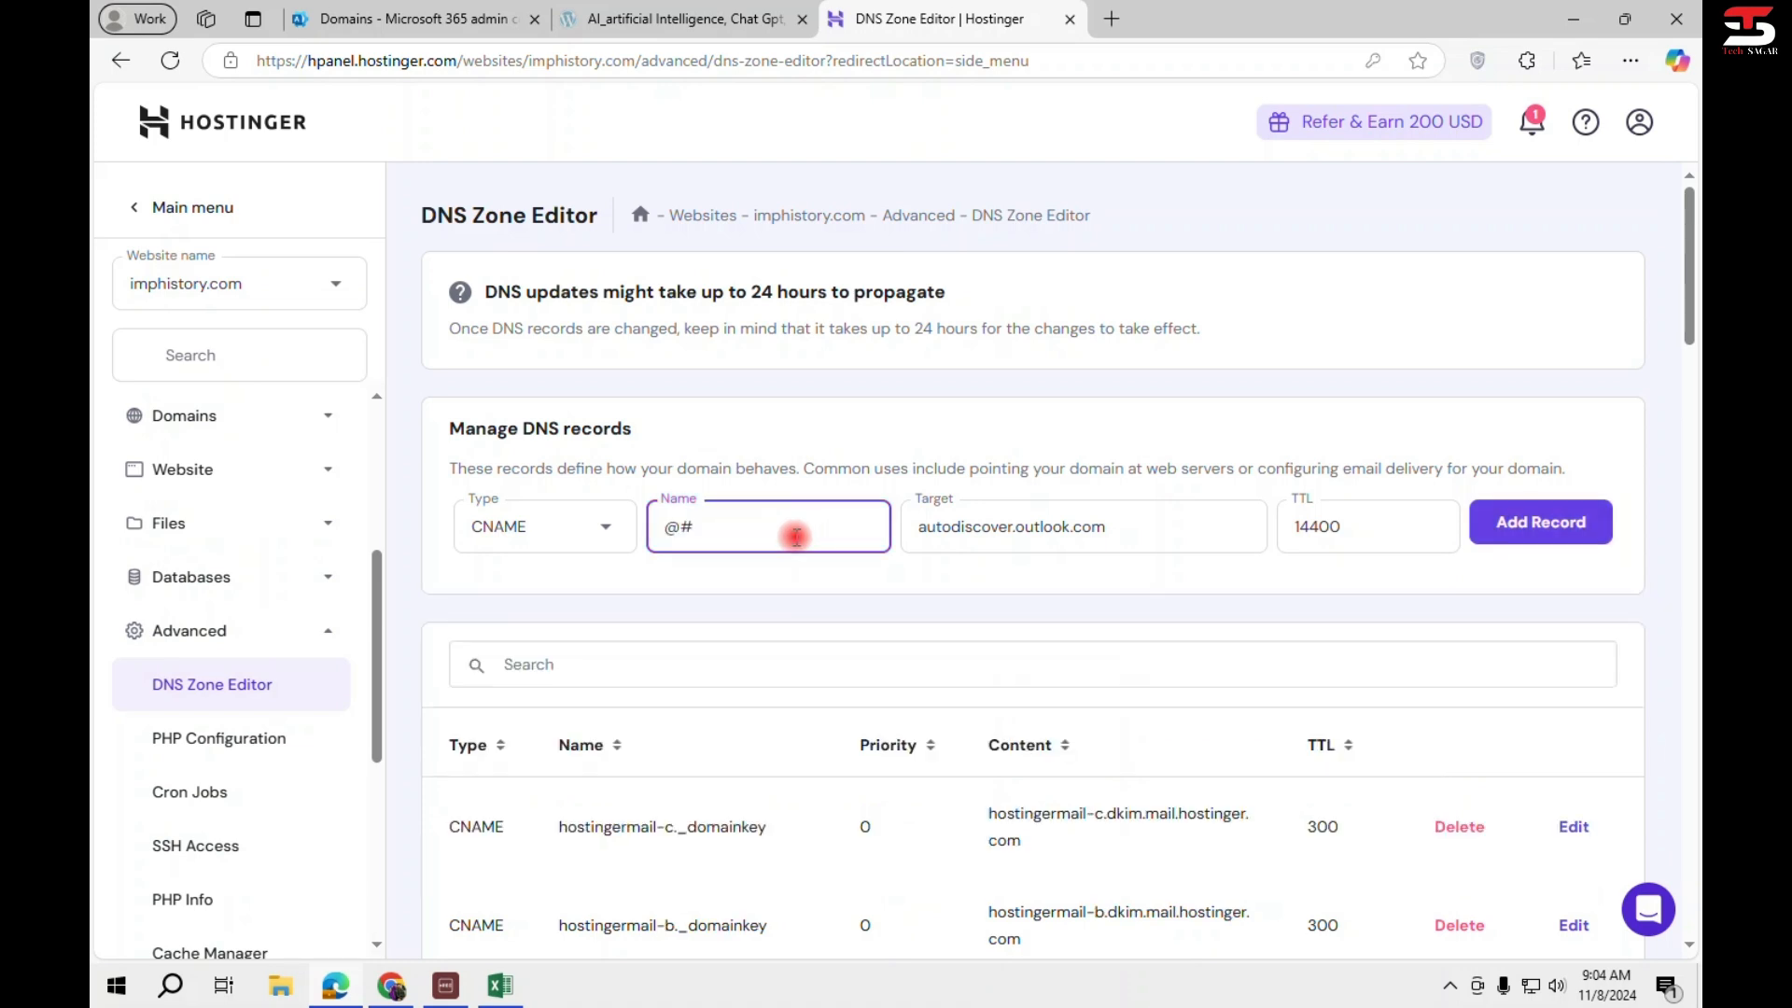
click(1536, 530)
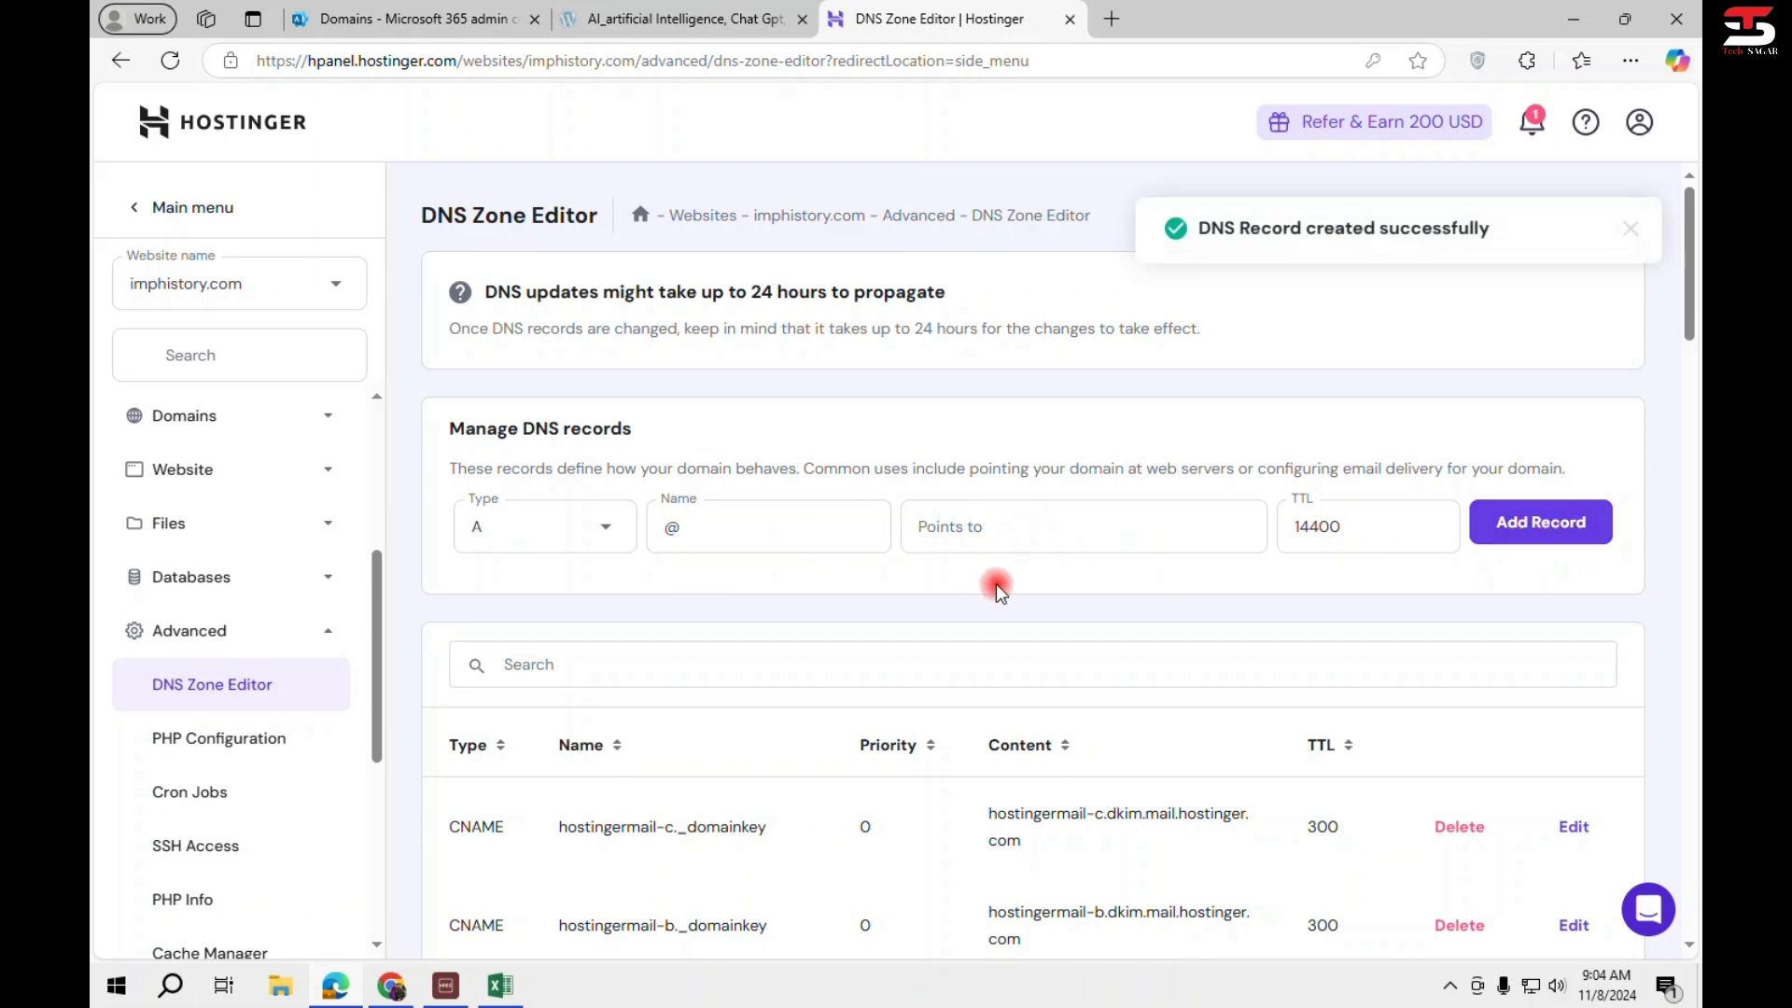
Copy the sip host name from Excel and use it as the name of a new CNAME record in Hostinger.
key(alt+Tab)
click(194, 412)
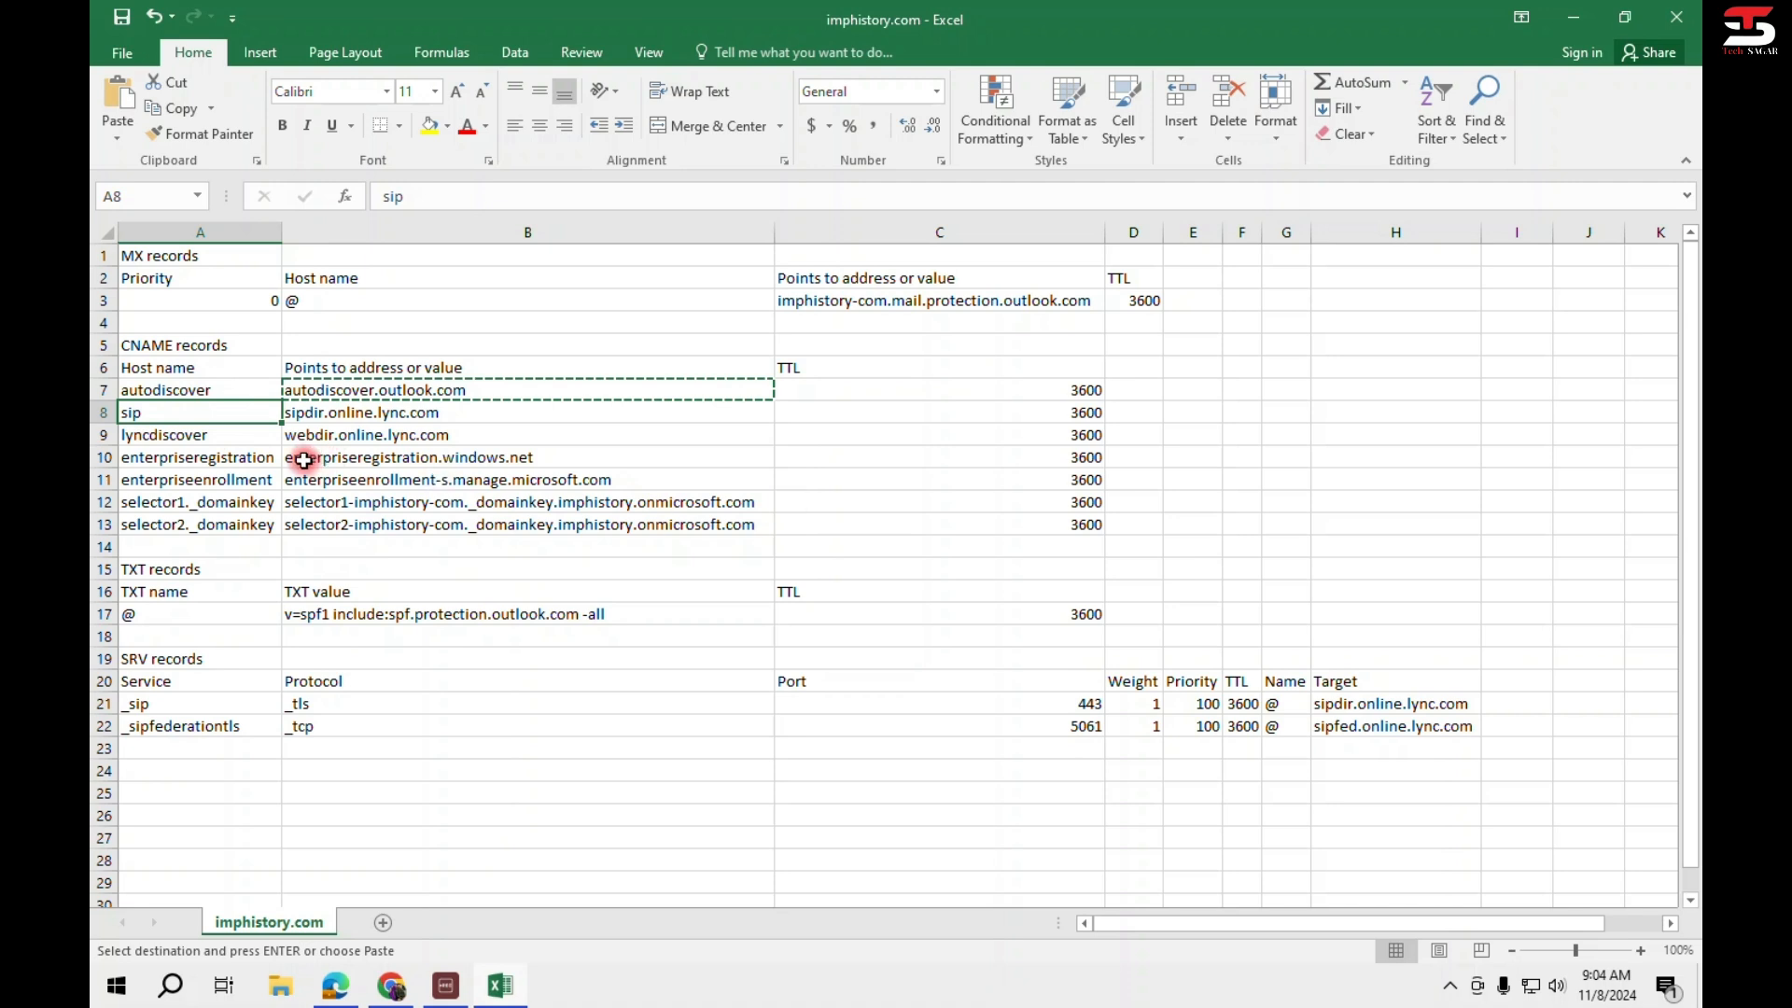
key(ctrl+c)
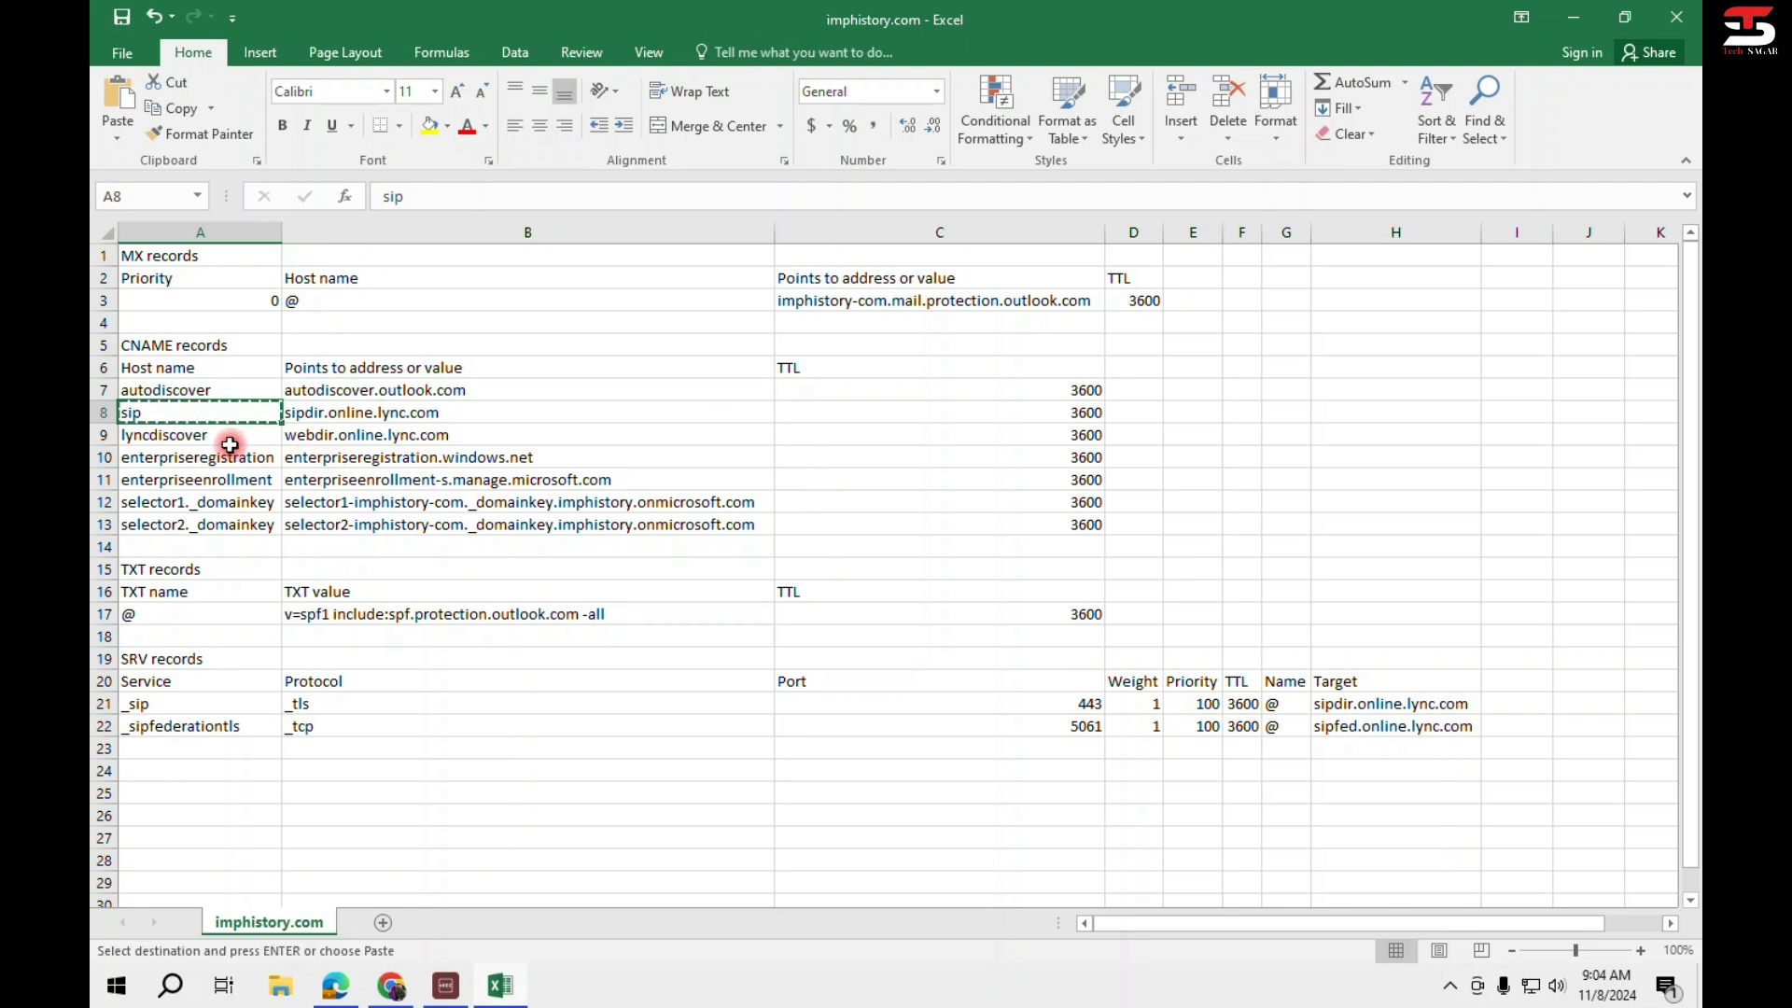
key(alt+Tab)
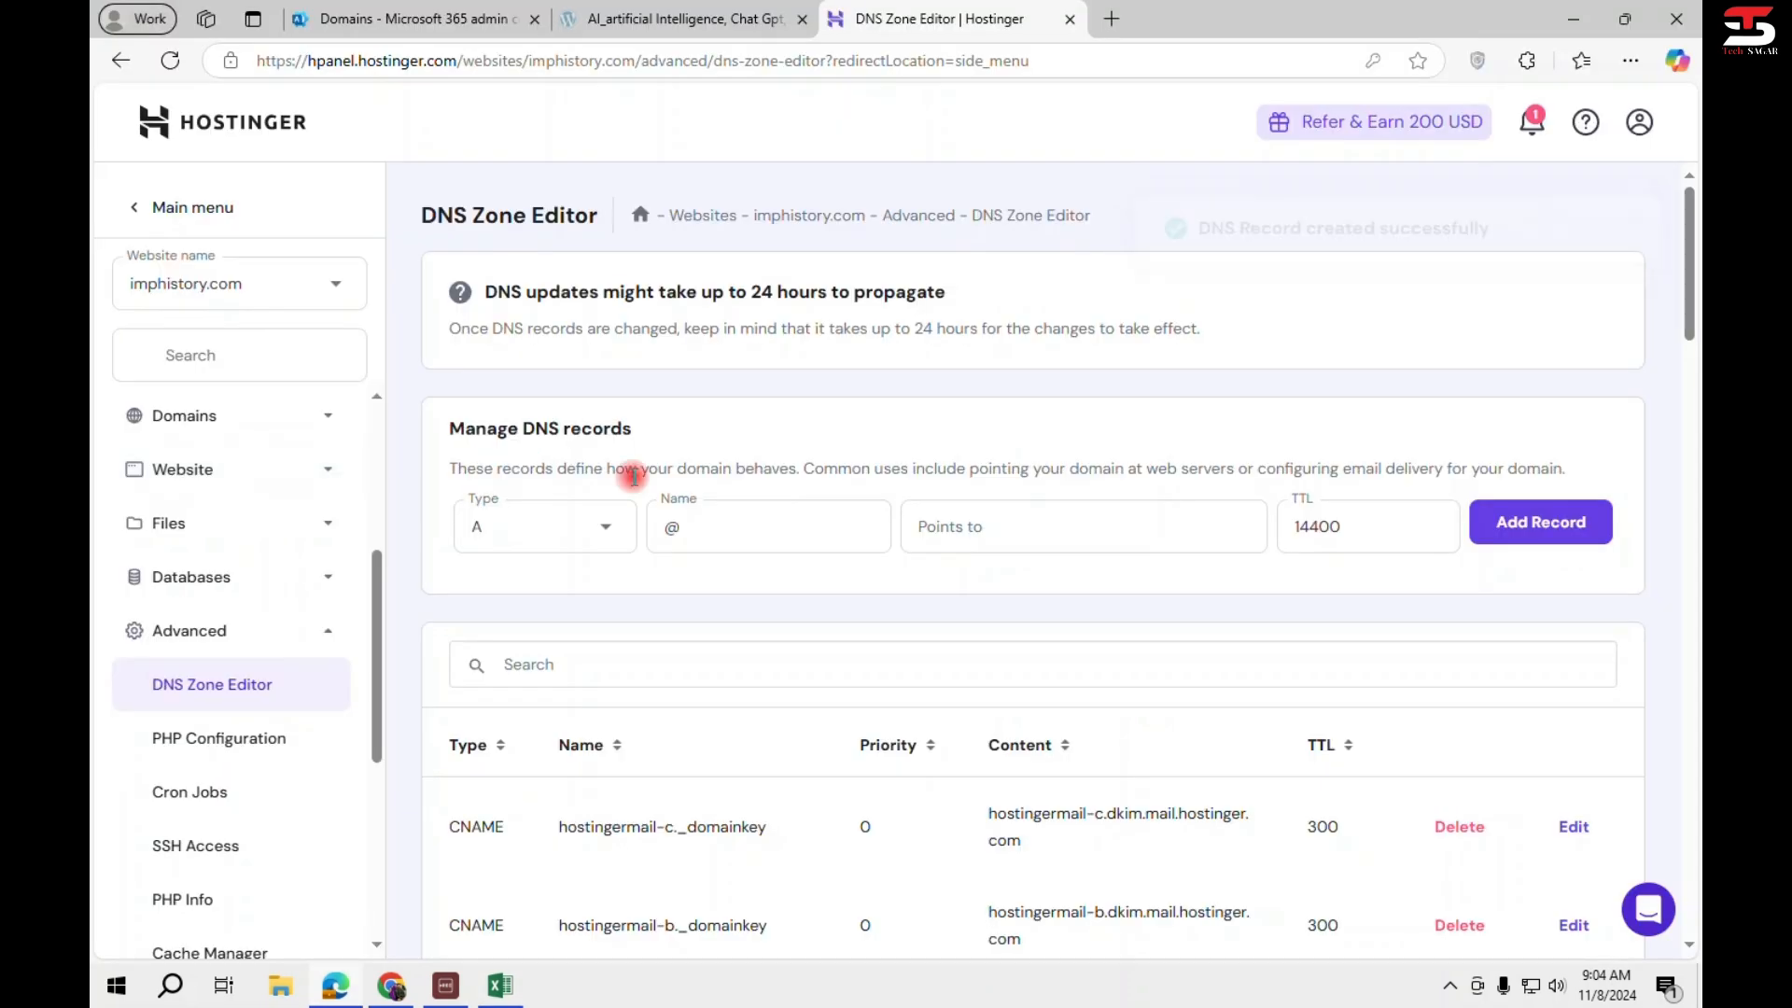
click(607, 526)
click(520, 750)
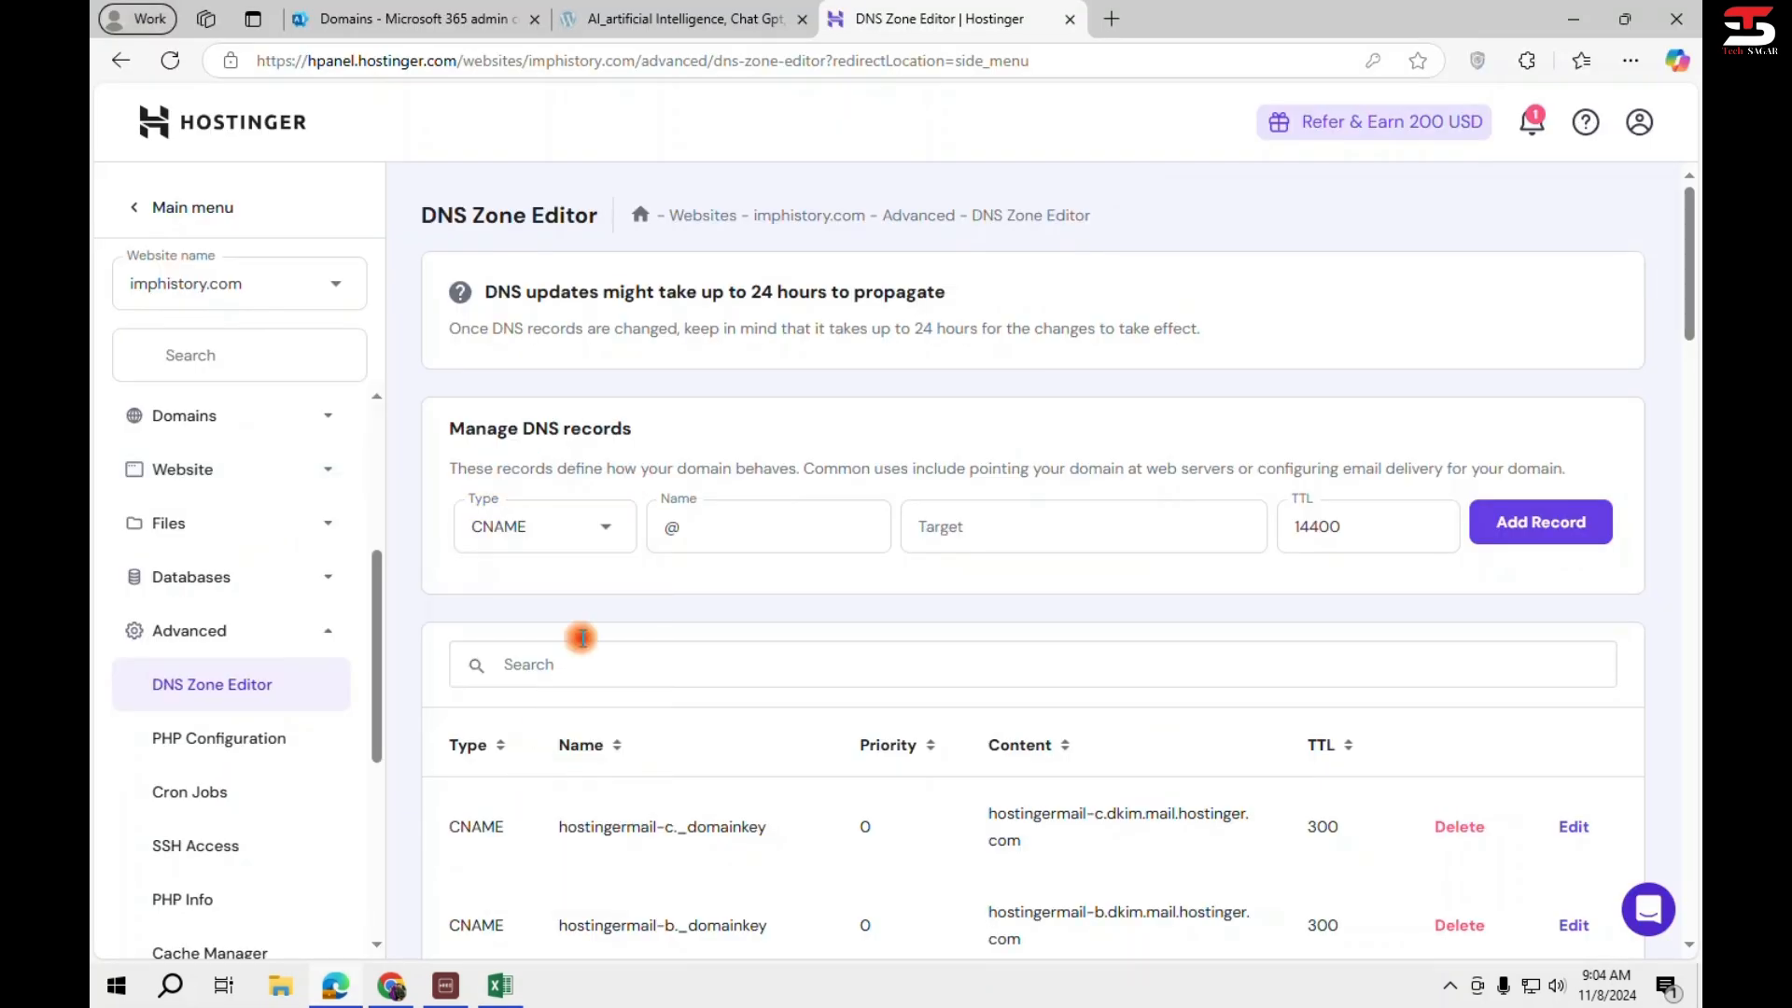
click(769, 533)
click(769, 533)
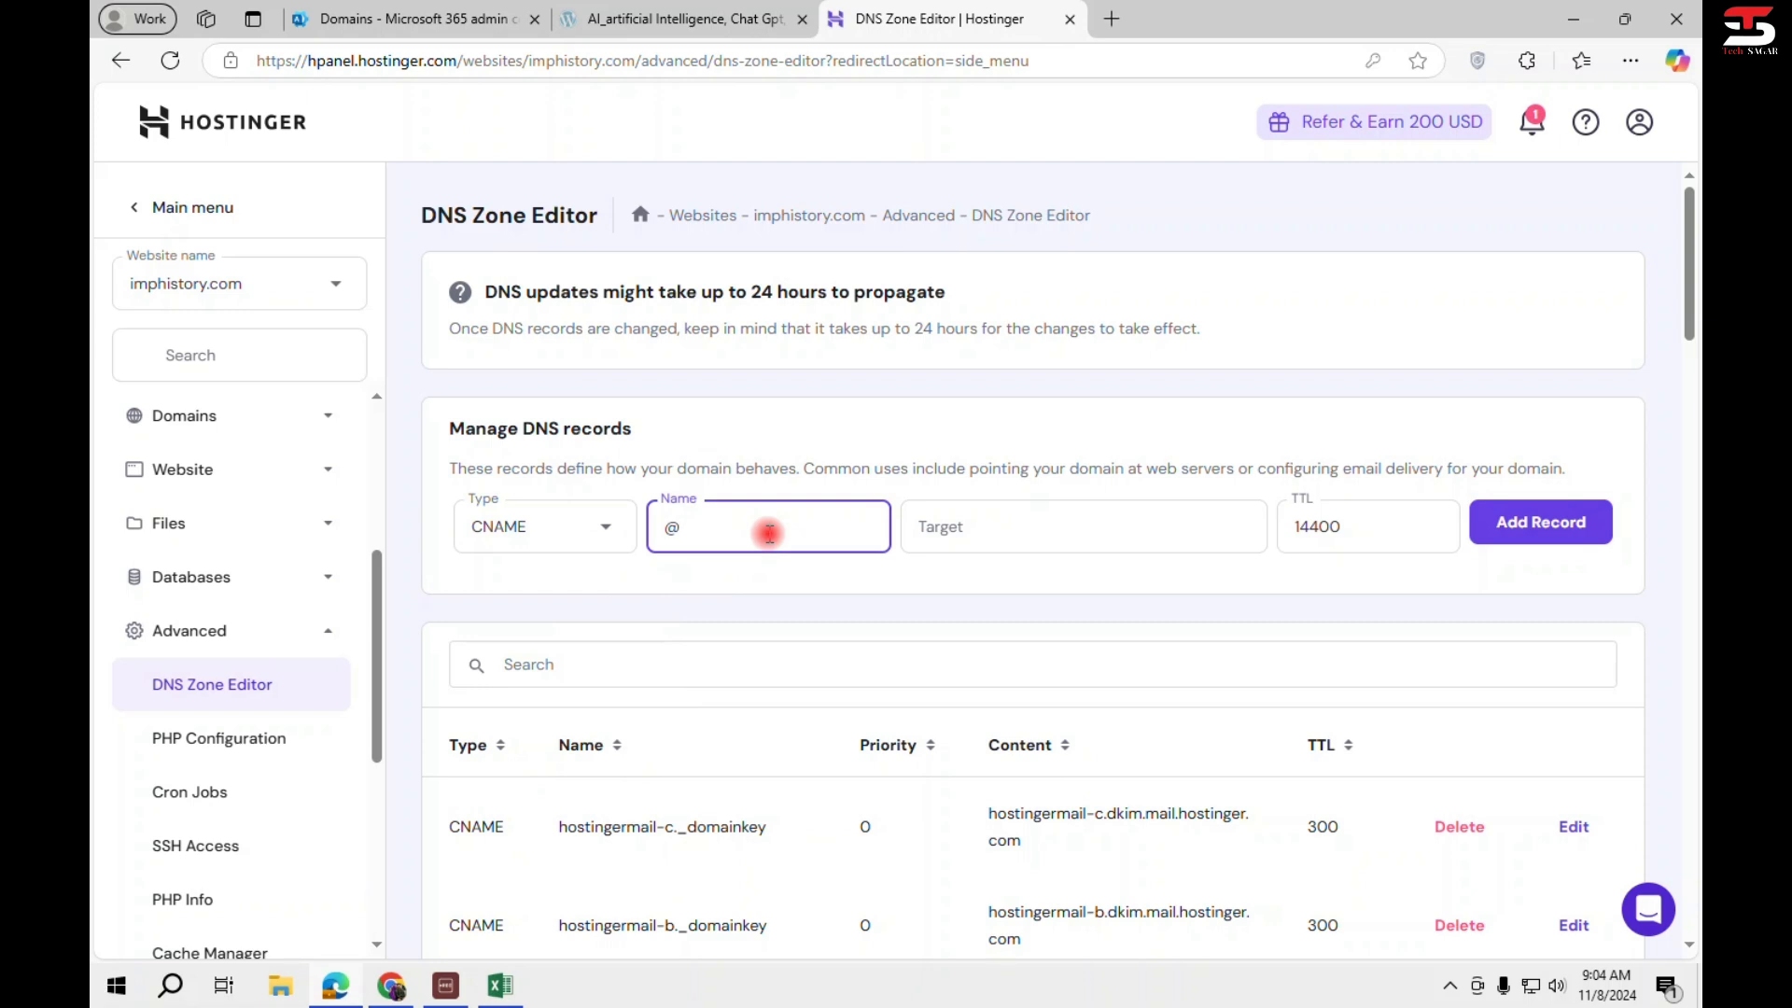
key(Tab)
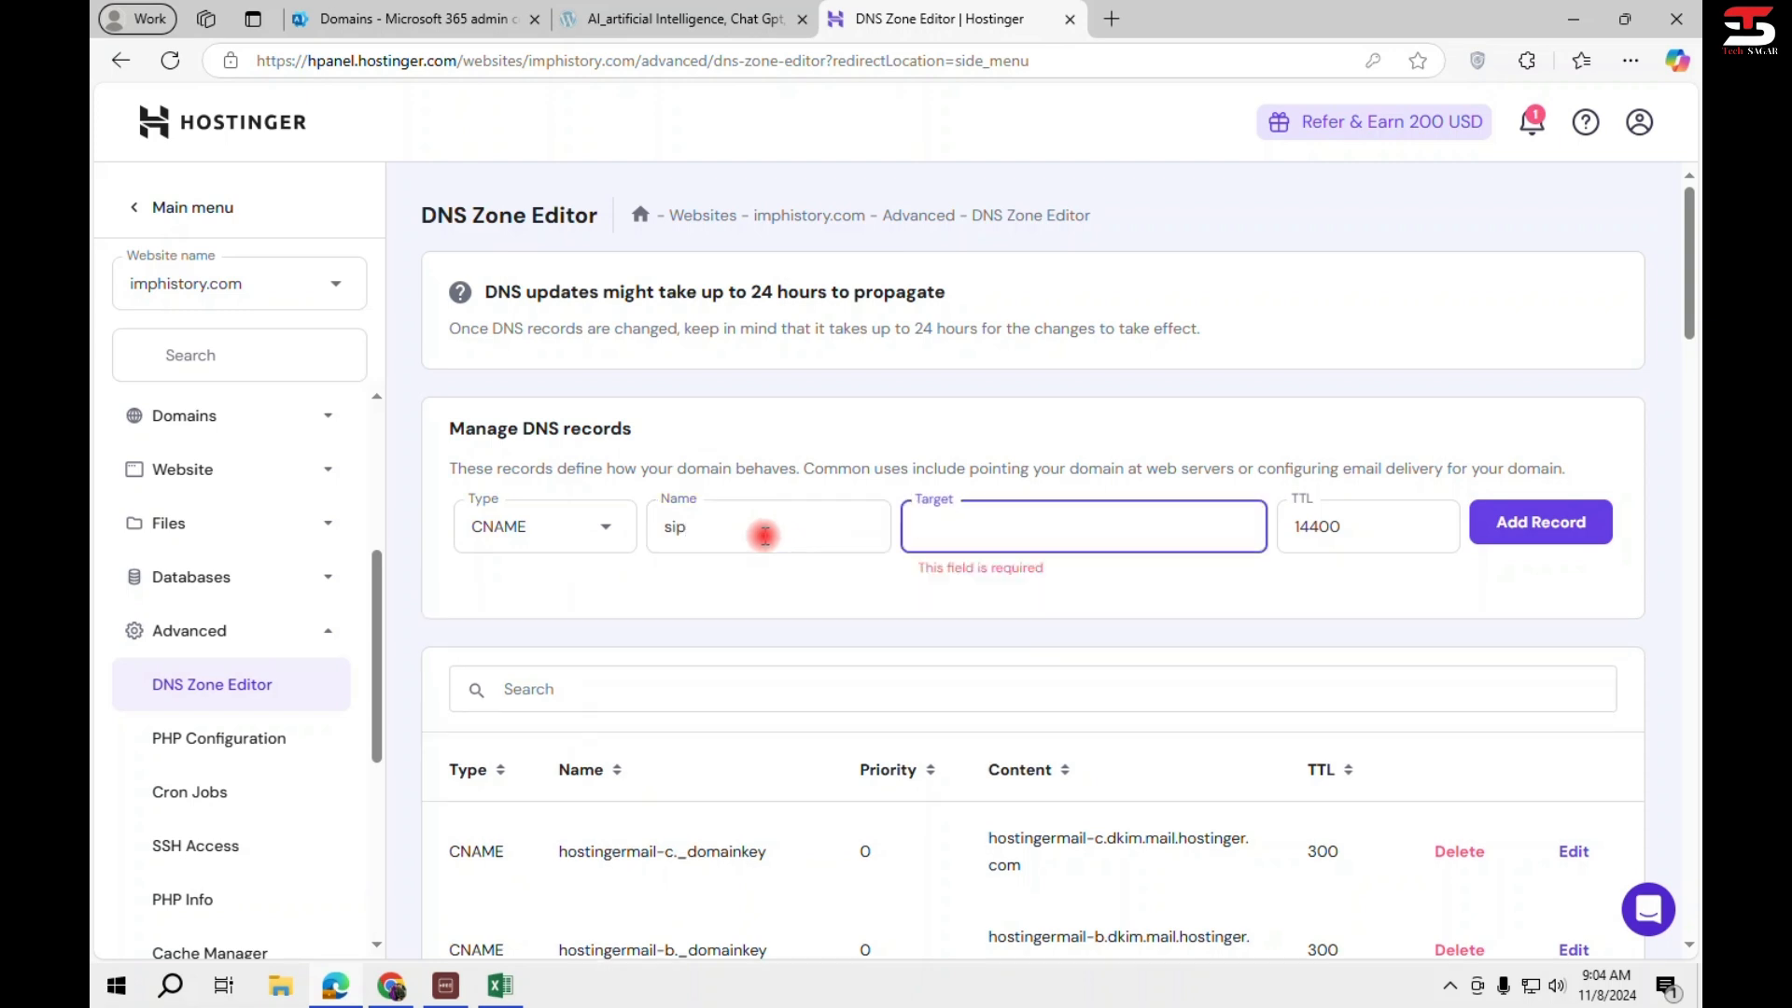
Copy sipdir.online.lync.com from Excel, paste it as the sip record's target, and add the CNAME record.
key(alt+Tab)
key(Right)
key(ctrl+c)
key(alt+Tab)
key(ctrl+v)
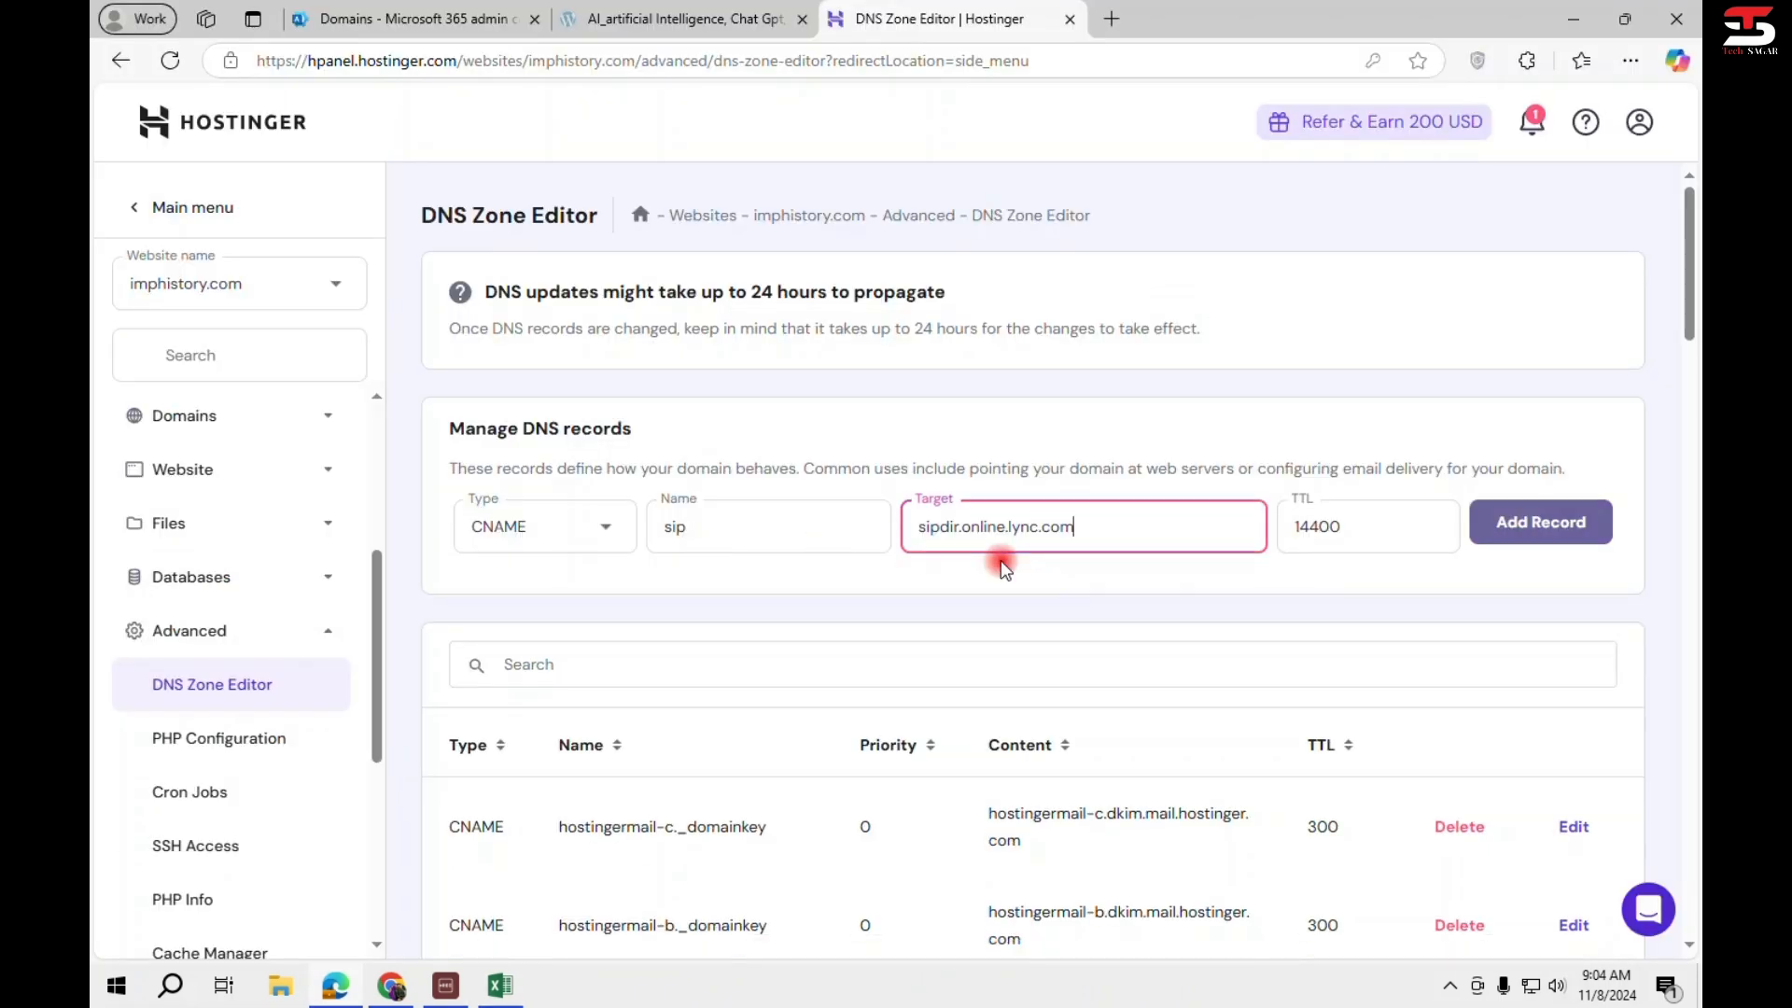
click(1534, 550)
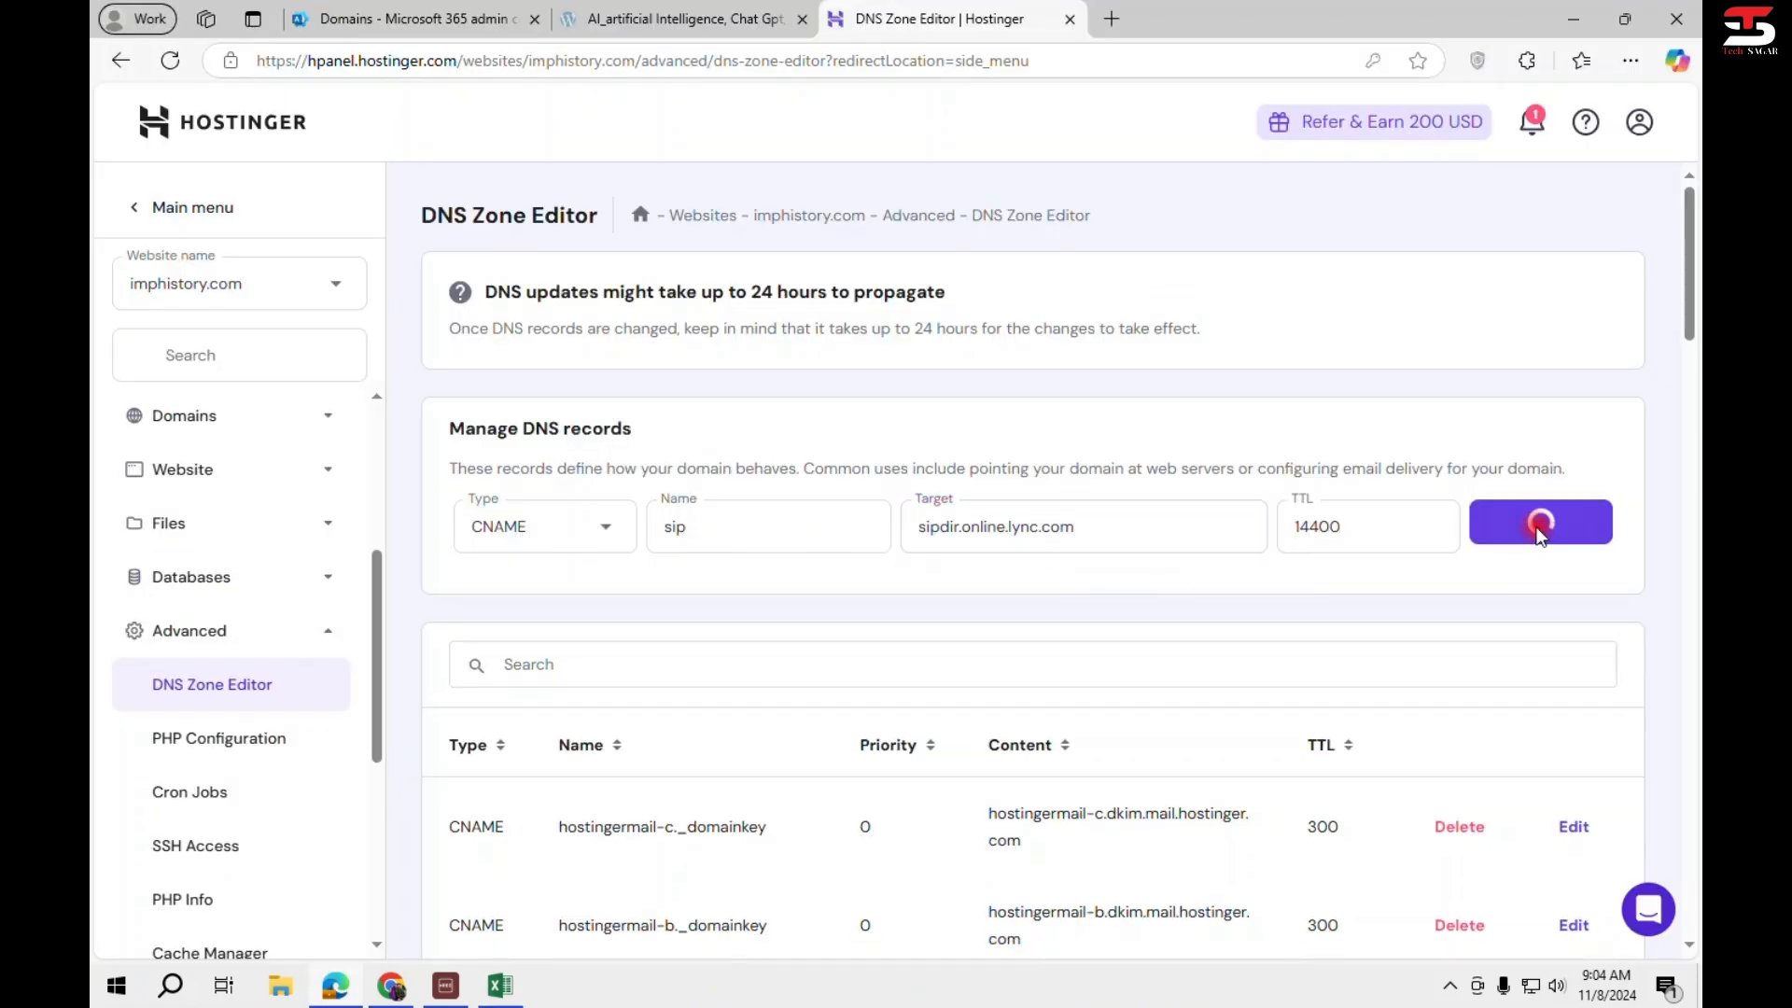
Copy the lyncdiscover host name from Excel and enter it as the name of a new DNS record in Hostinger.
key(alt+Tab)
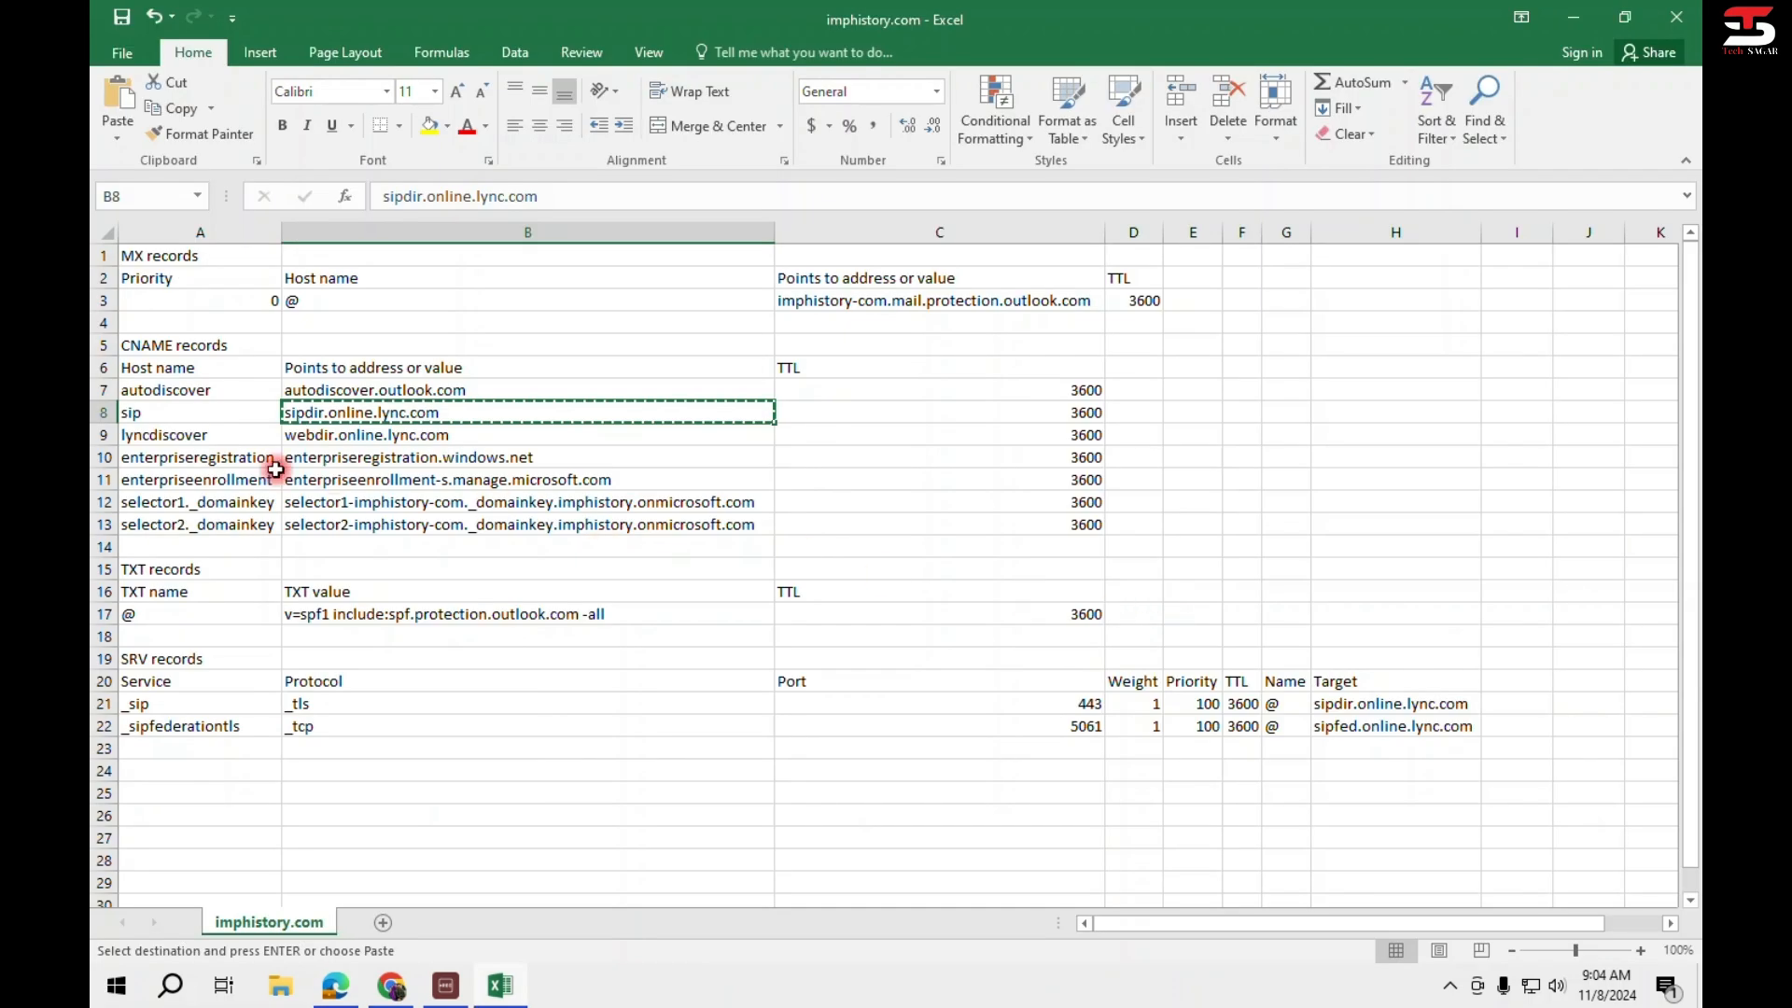
click(208, 443)
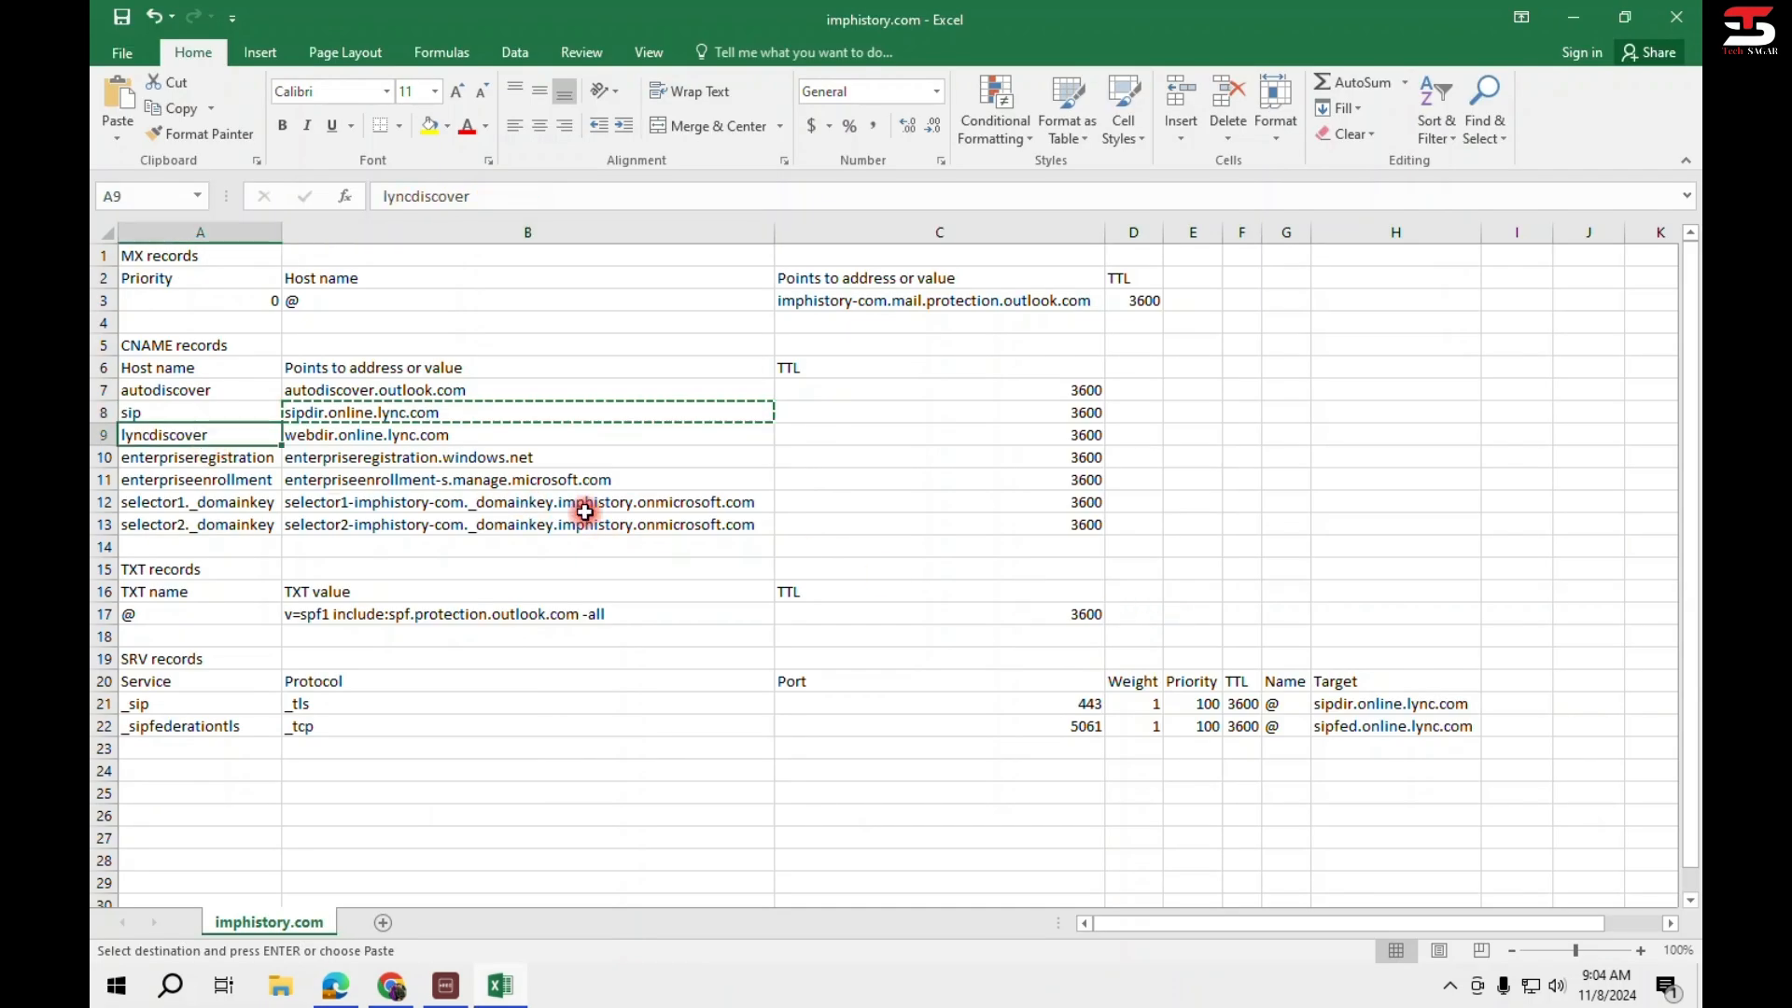
key(ctrl+c)
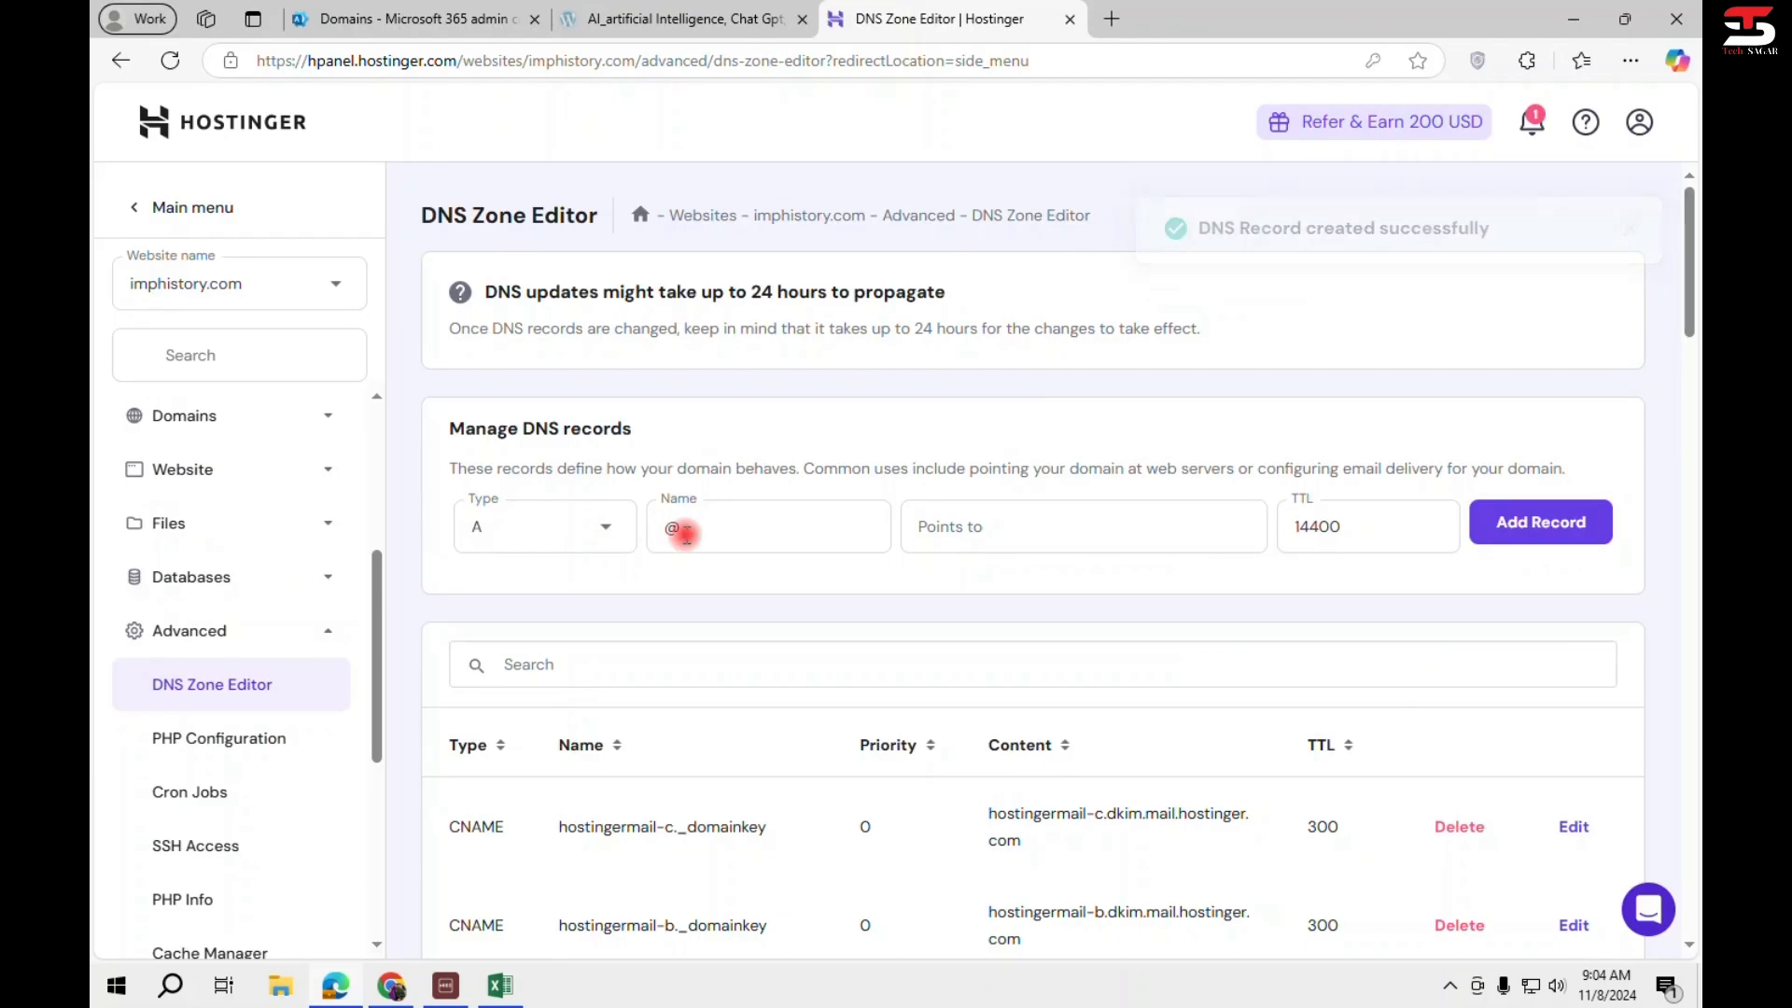
key(alt+Tab)
click(774, 544)
key(ctrl+a)
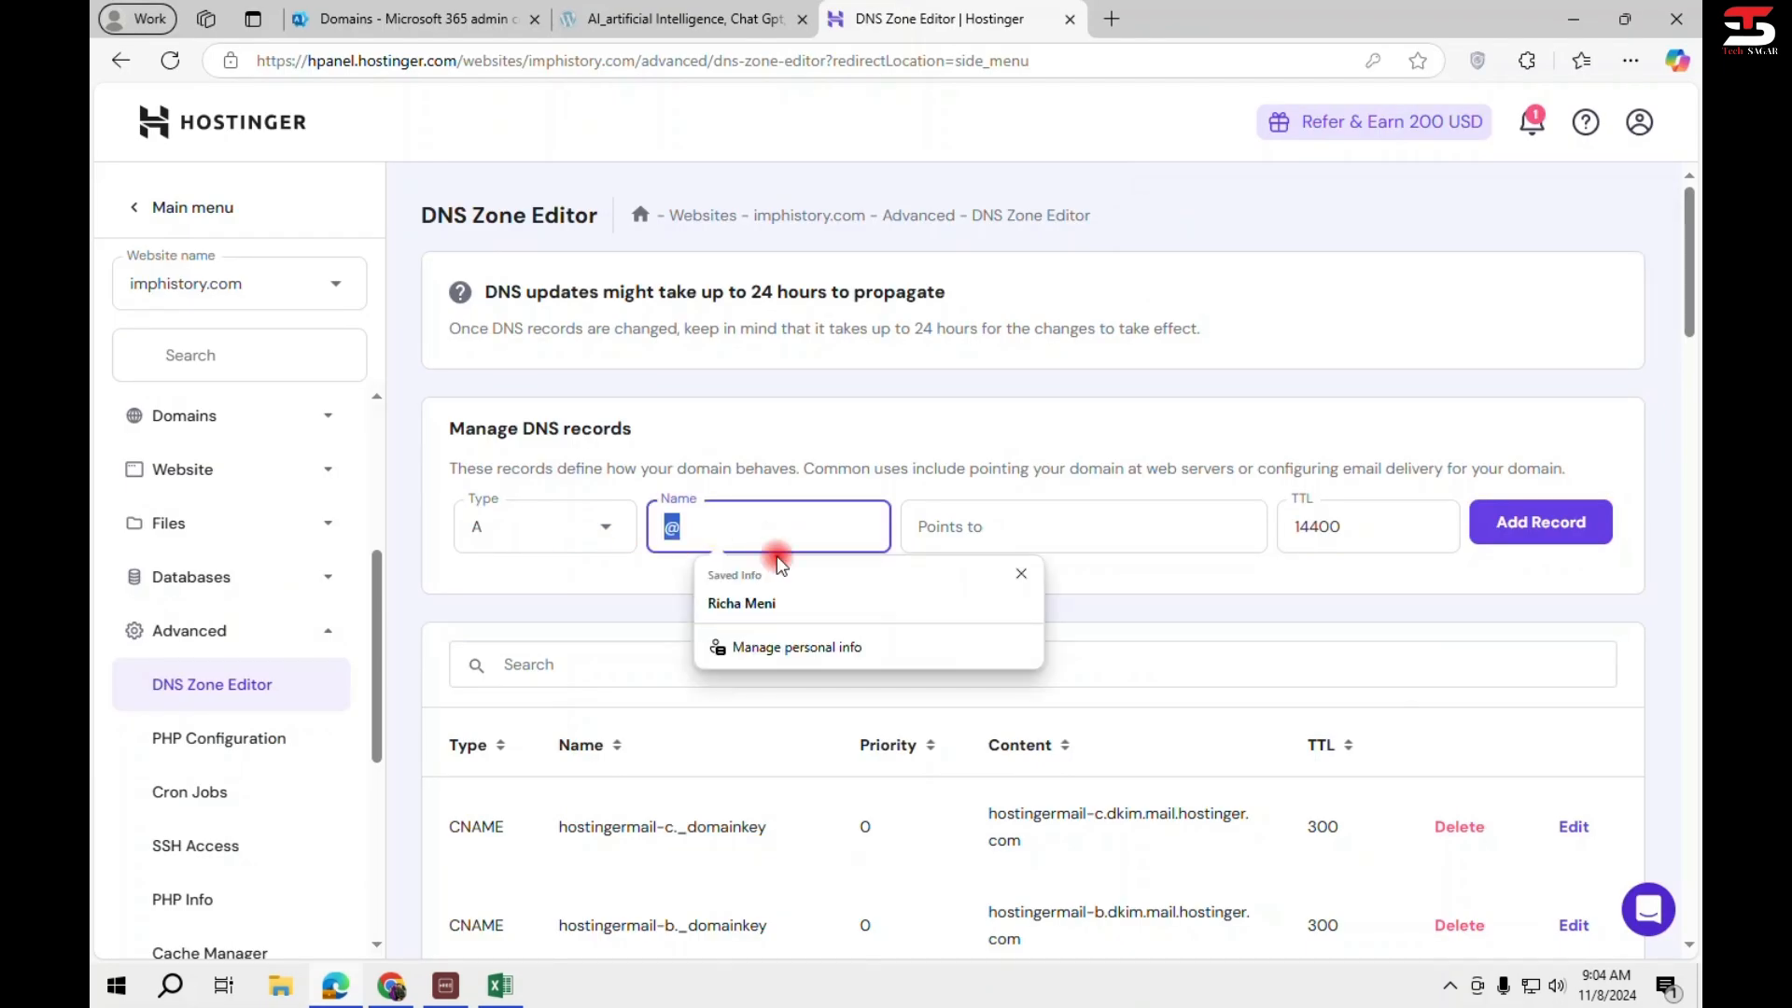
key(ctrl+v)
text(q)
key(Tab)
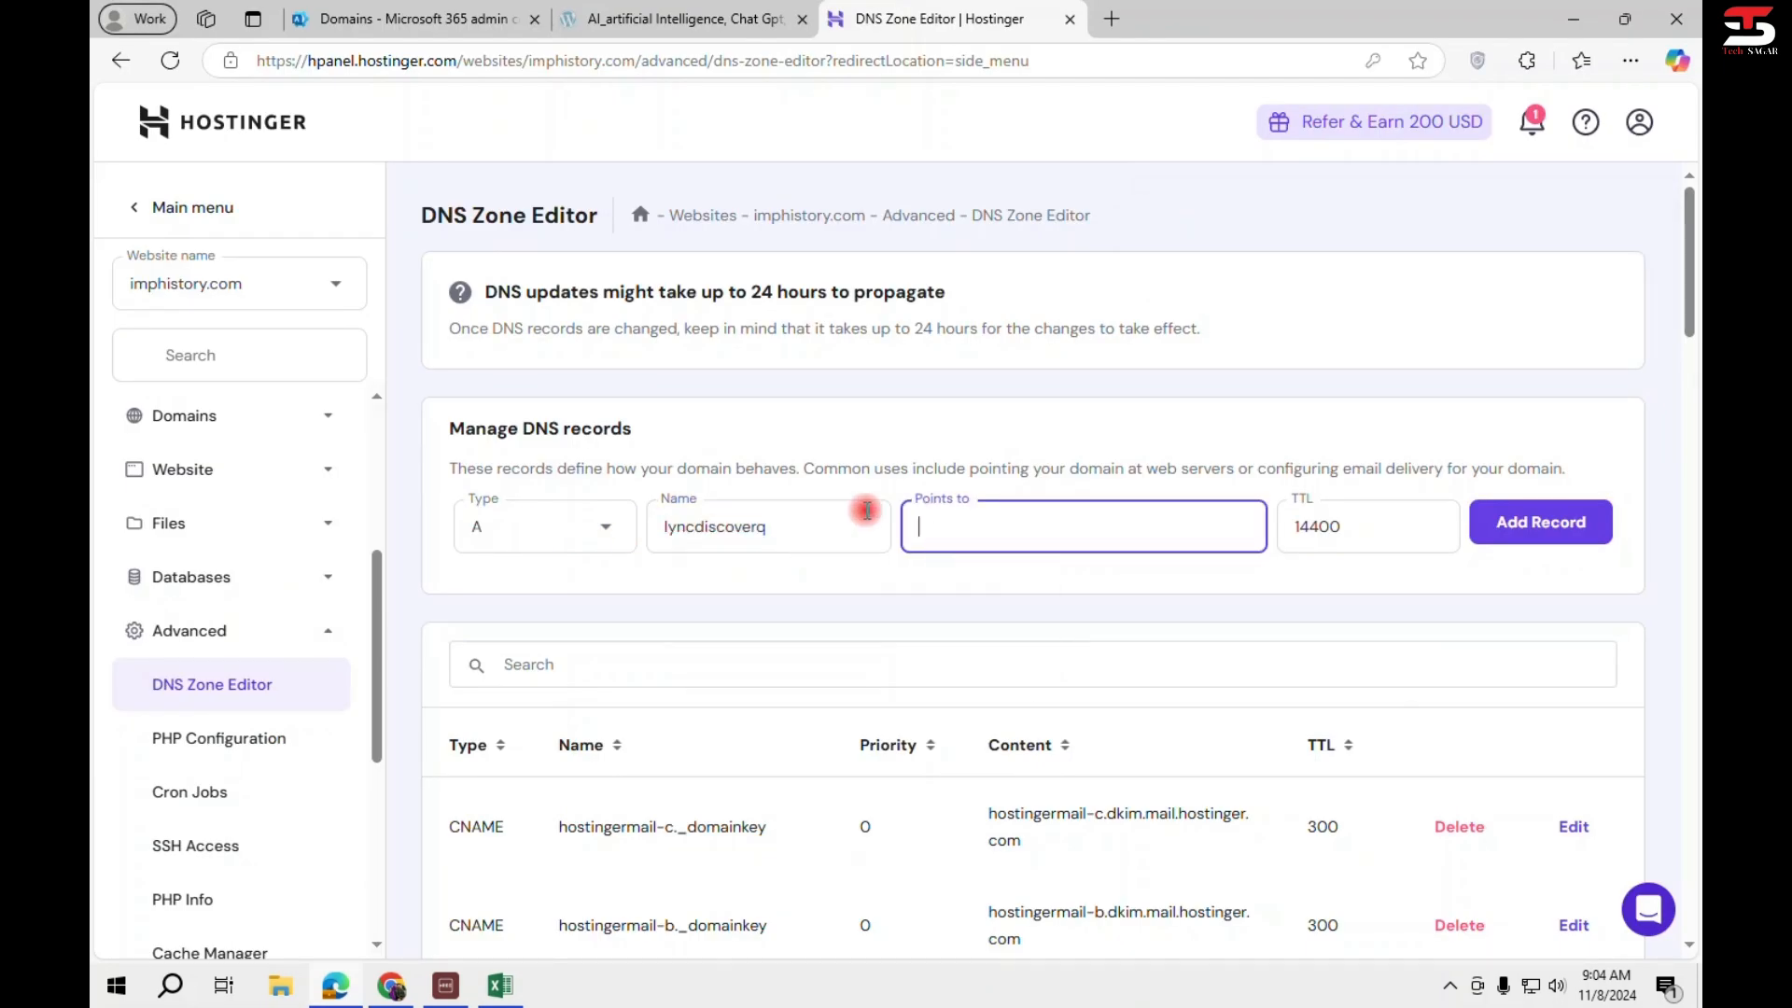
click(867, 511)
key(BackSpace)
key(Tab)
Copy webdir.online.lync.com from Excel, paste it as the lyncdiscover record's destination in Hostinger, and try to add the record.
key(alt+Tab)
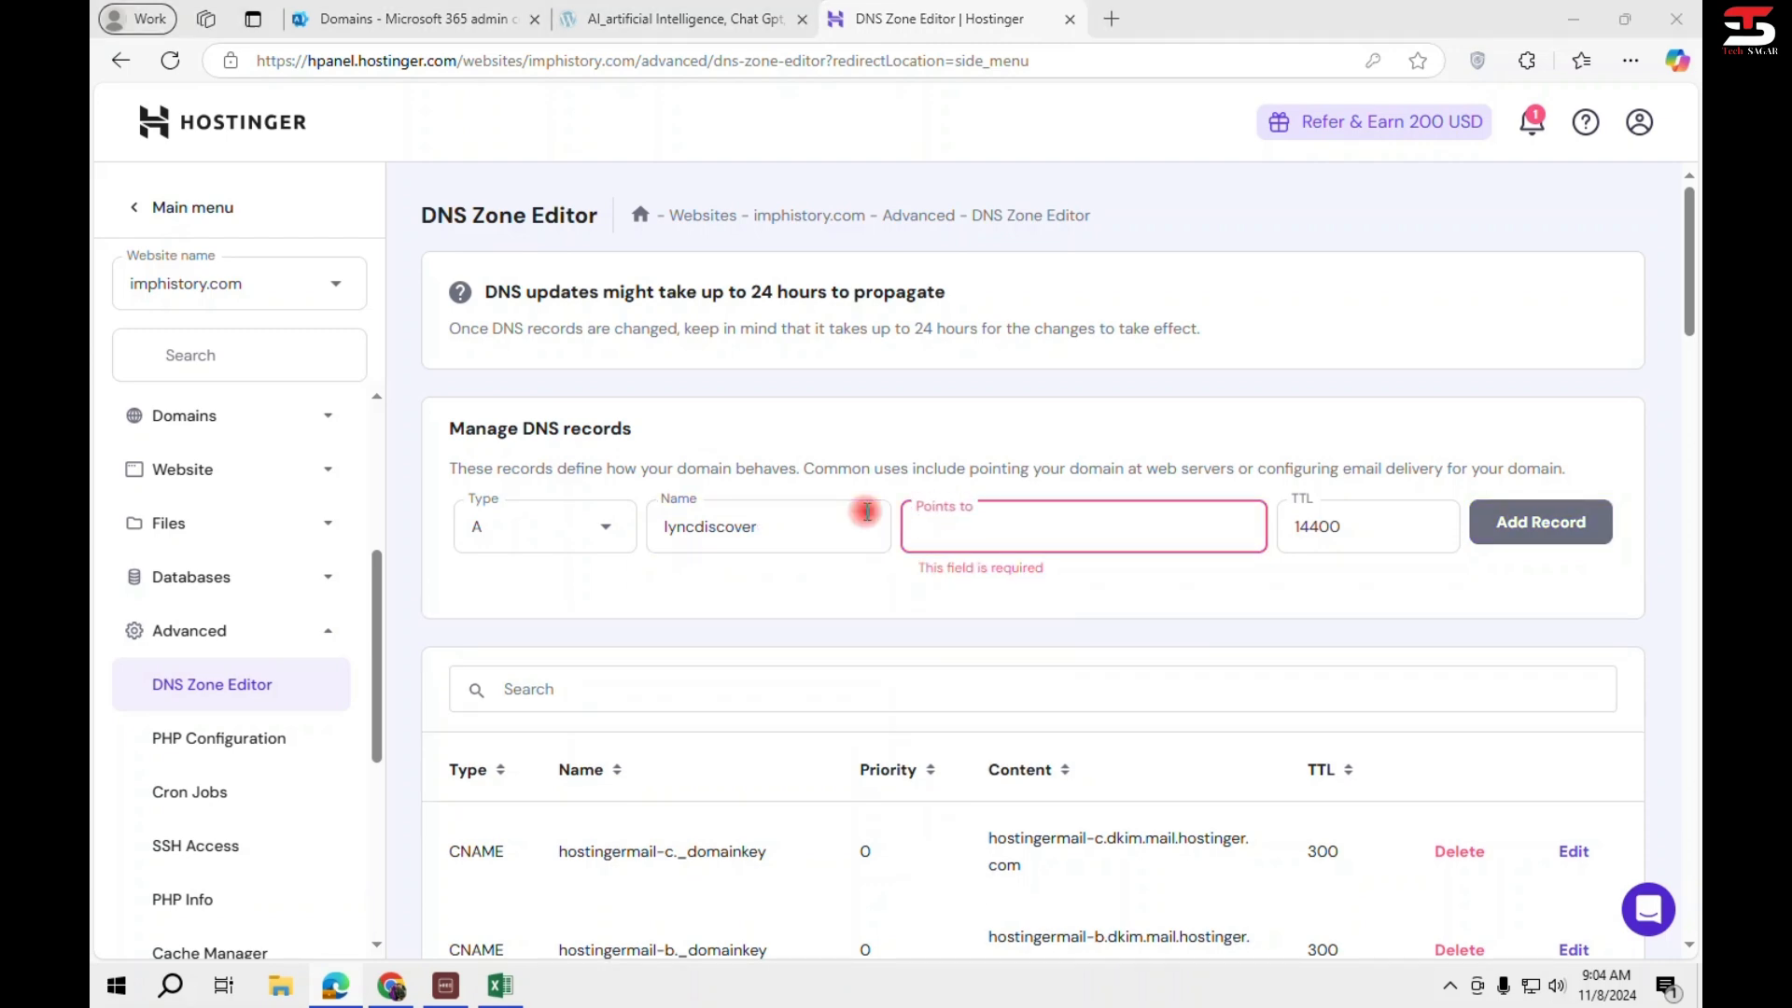
click(423, 440)
key(ctrl+c)
key(alt+Tab)
key(ctrl+v)
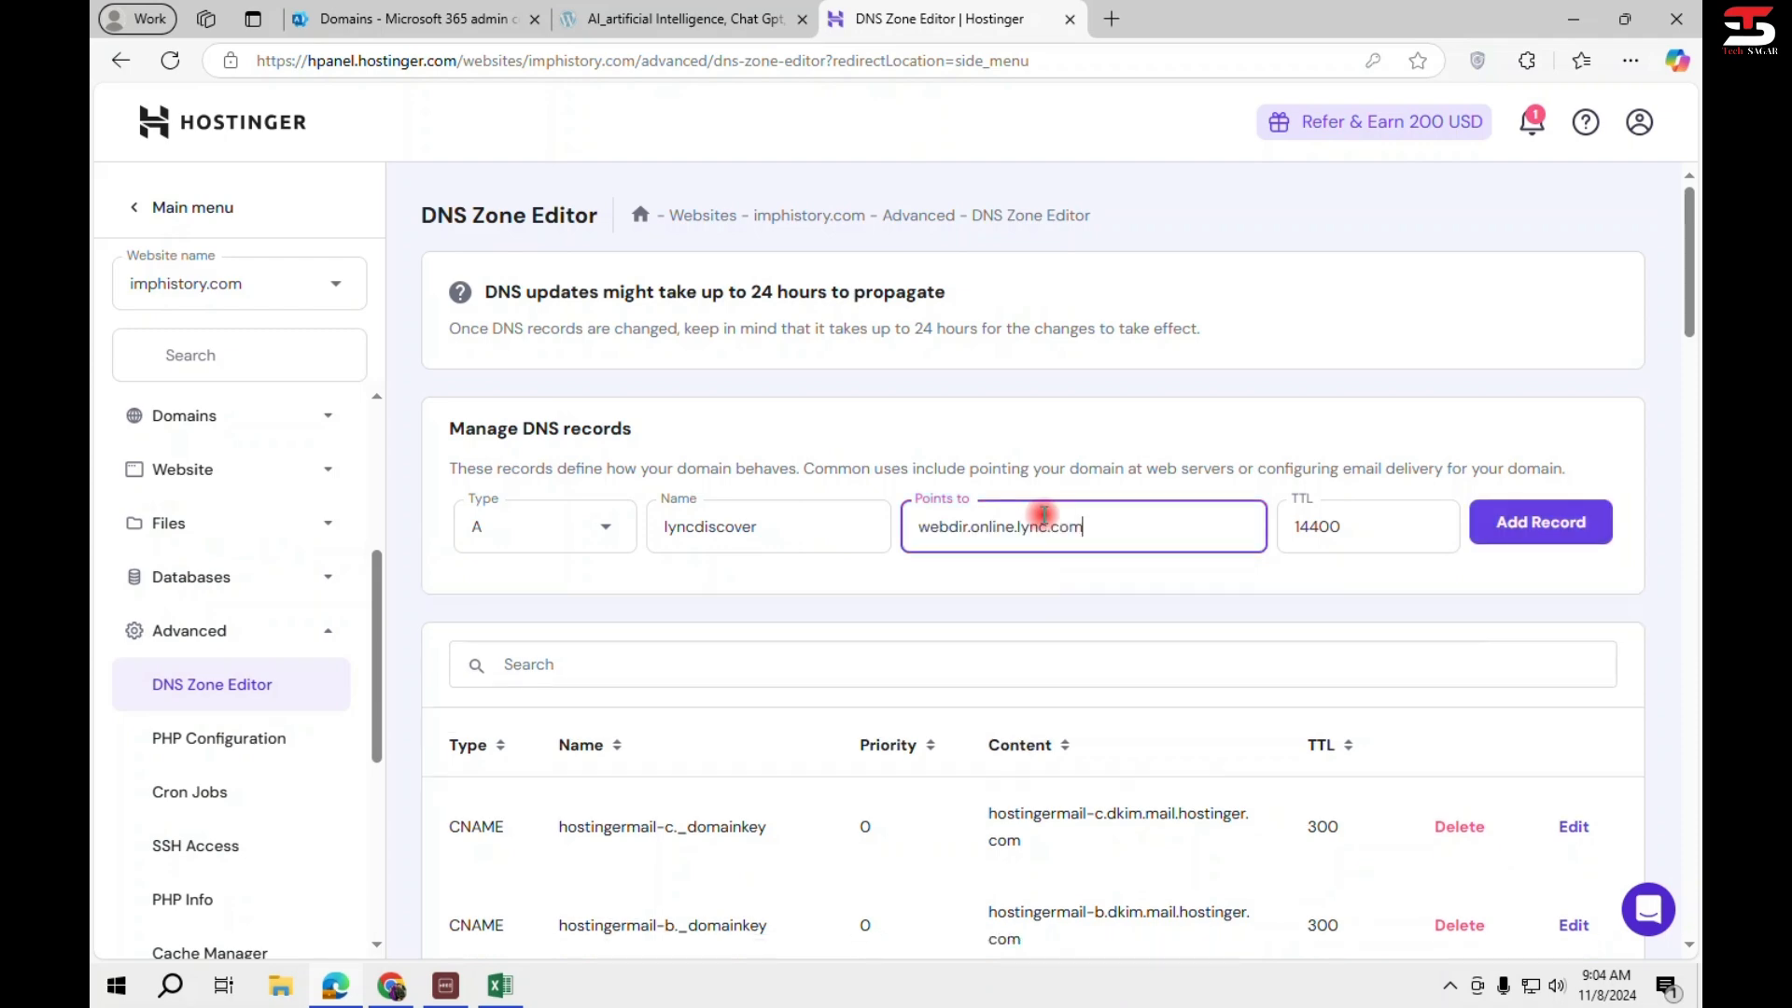
key(alt+Tab)
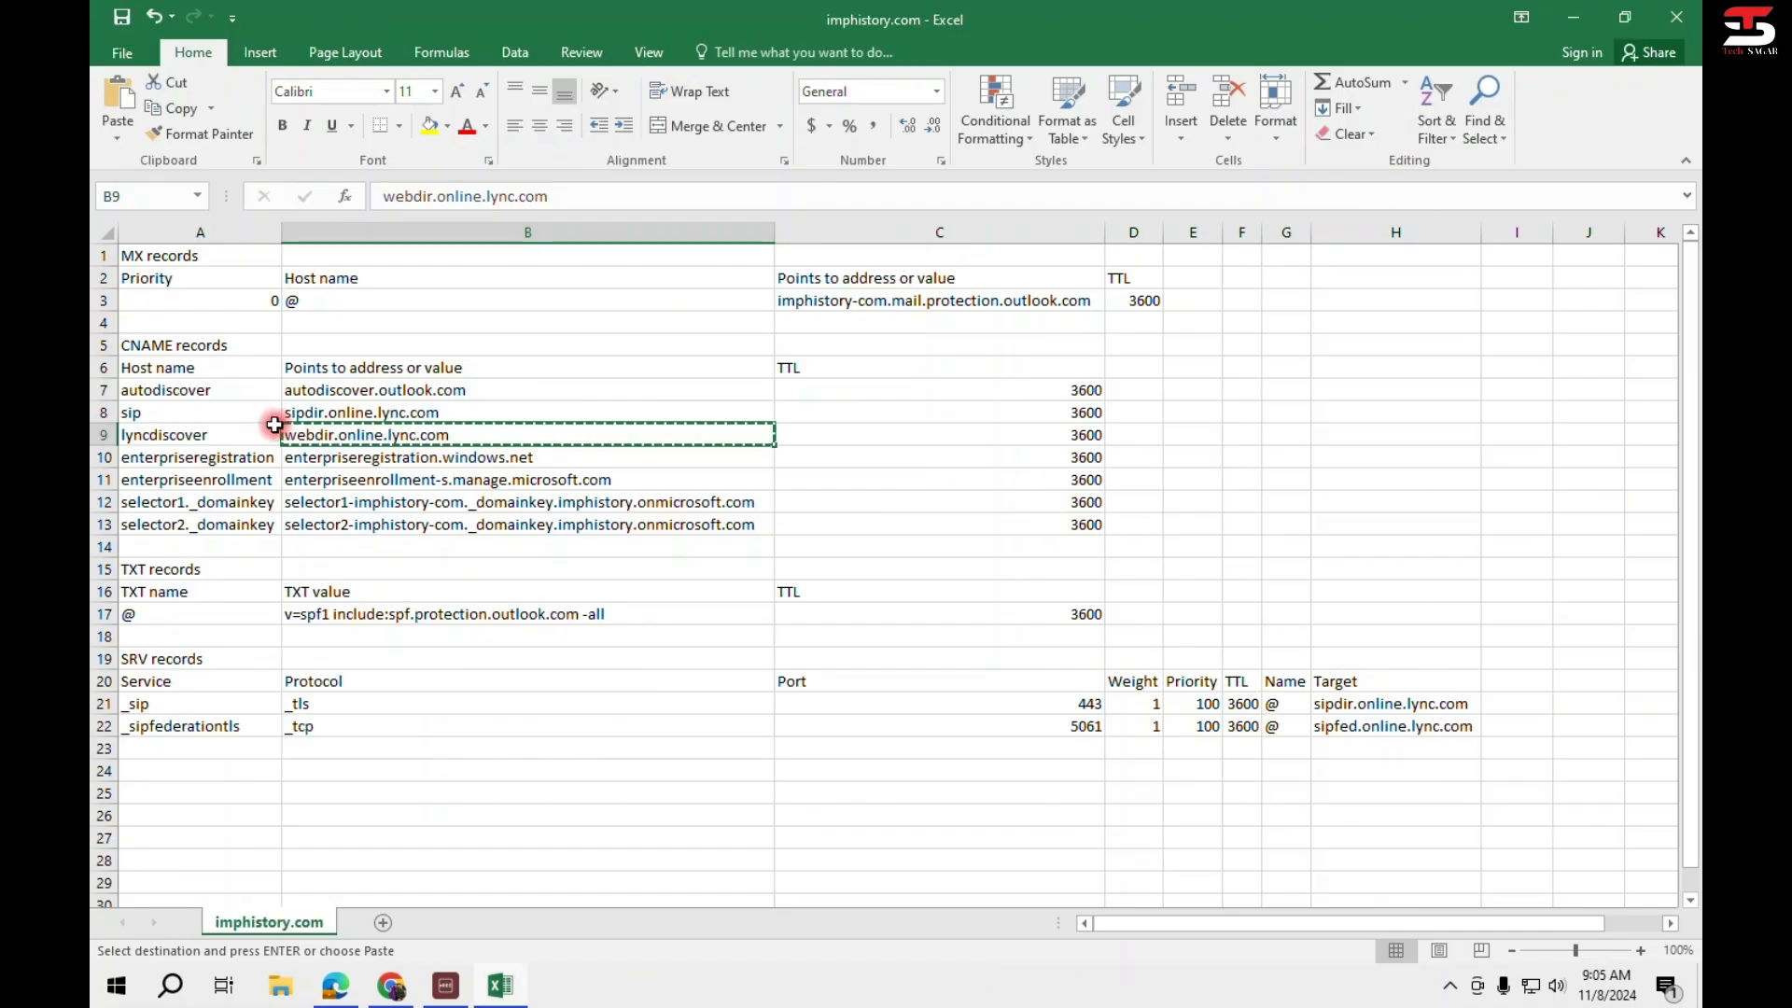
key(alt+Tab)
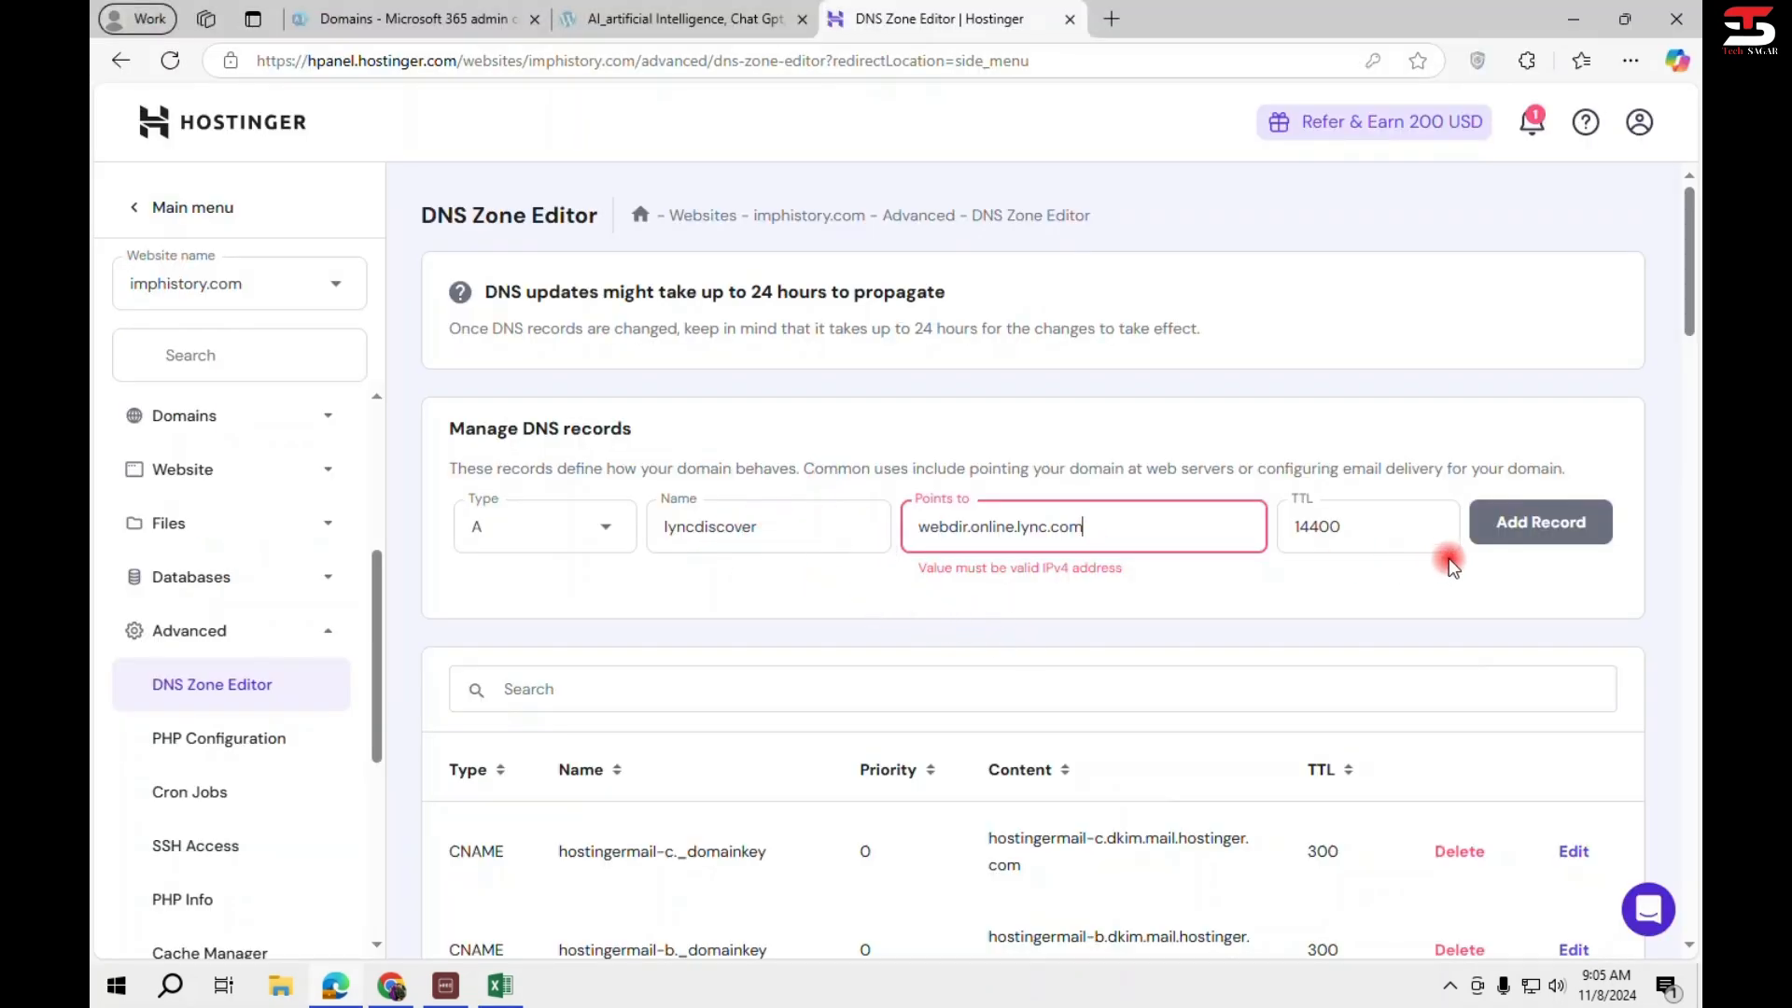
key(Tab)
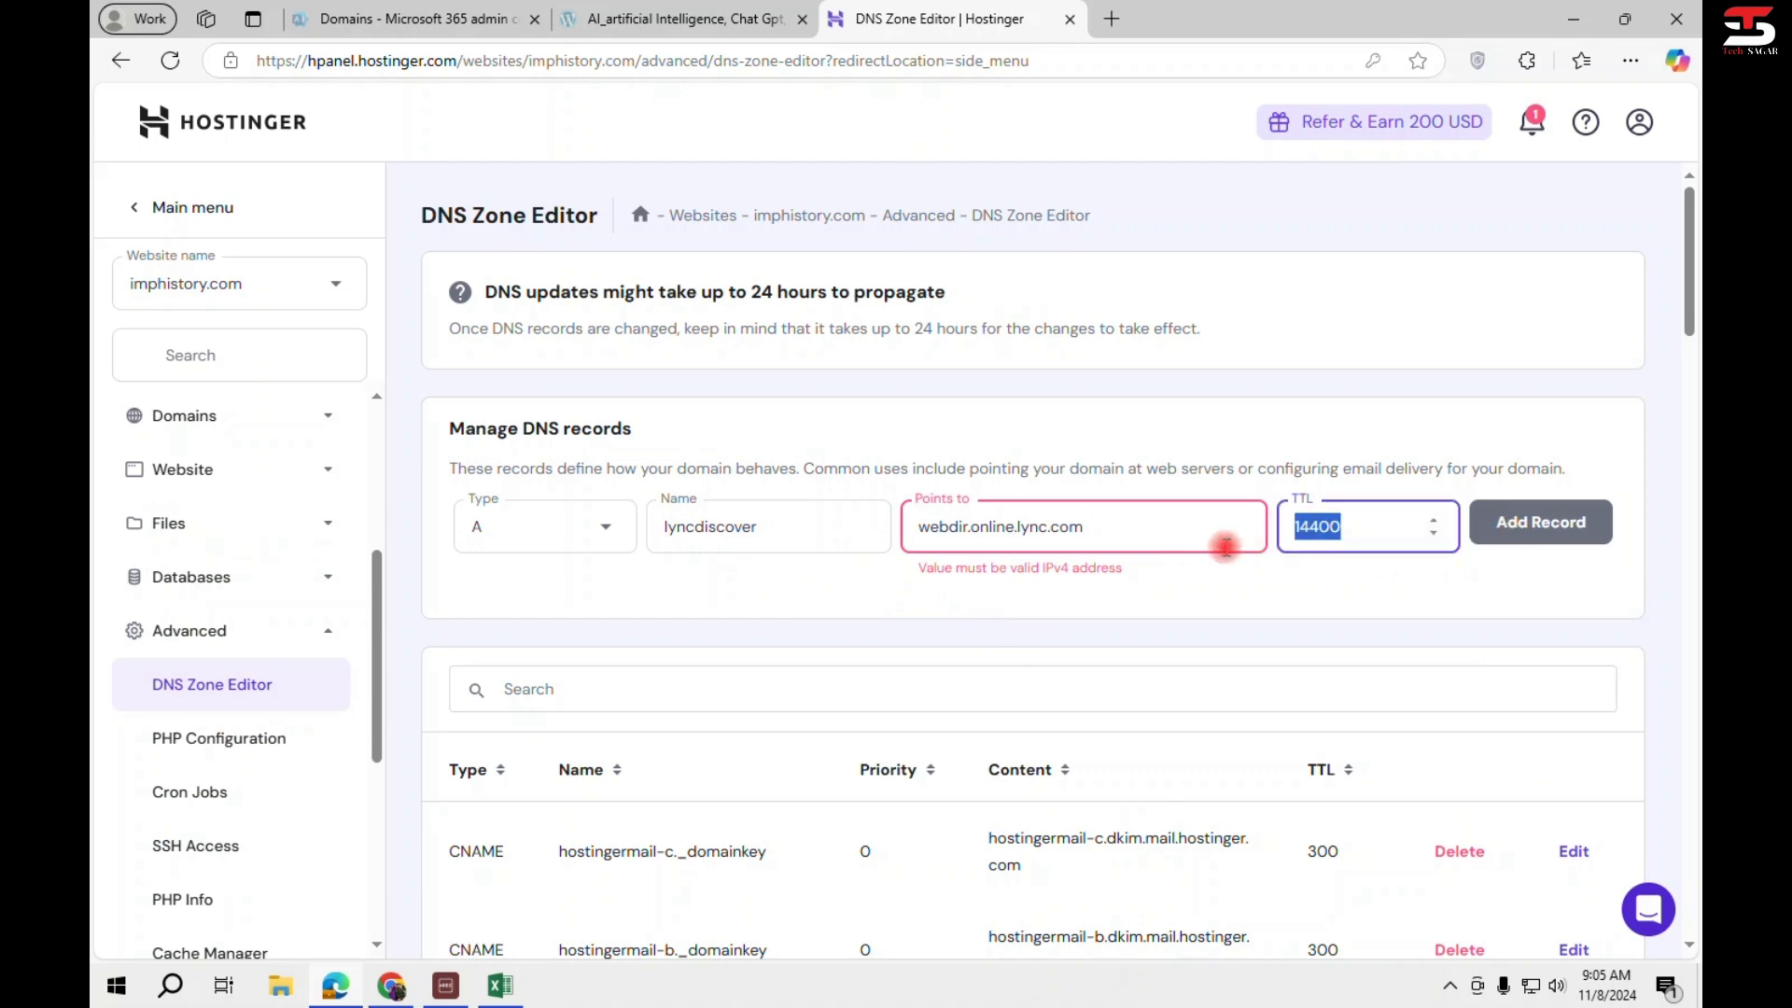
click(1548, 520)
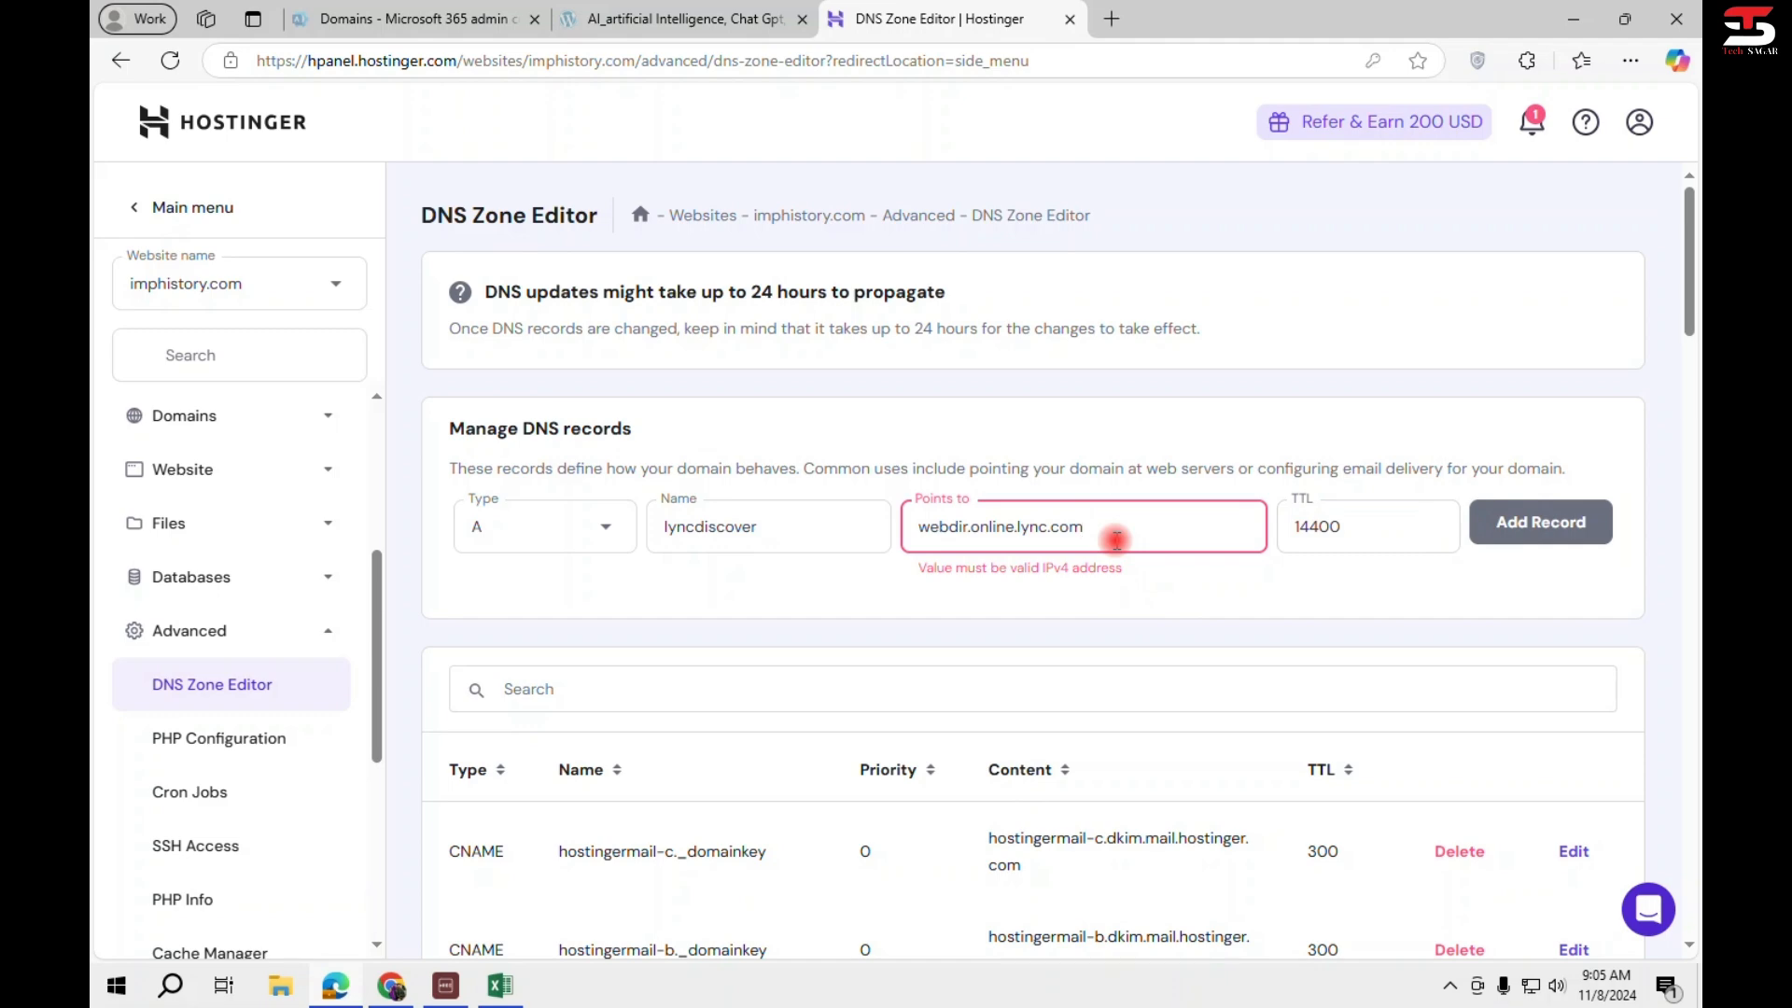
Reselect webdir.online.lync.com in the Excel sheet and paste it over the lyncdiscover record's destination in Hostinger.
key(alt+Tab)
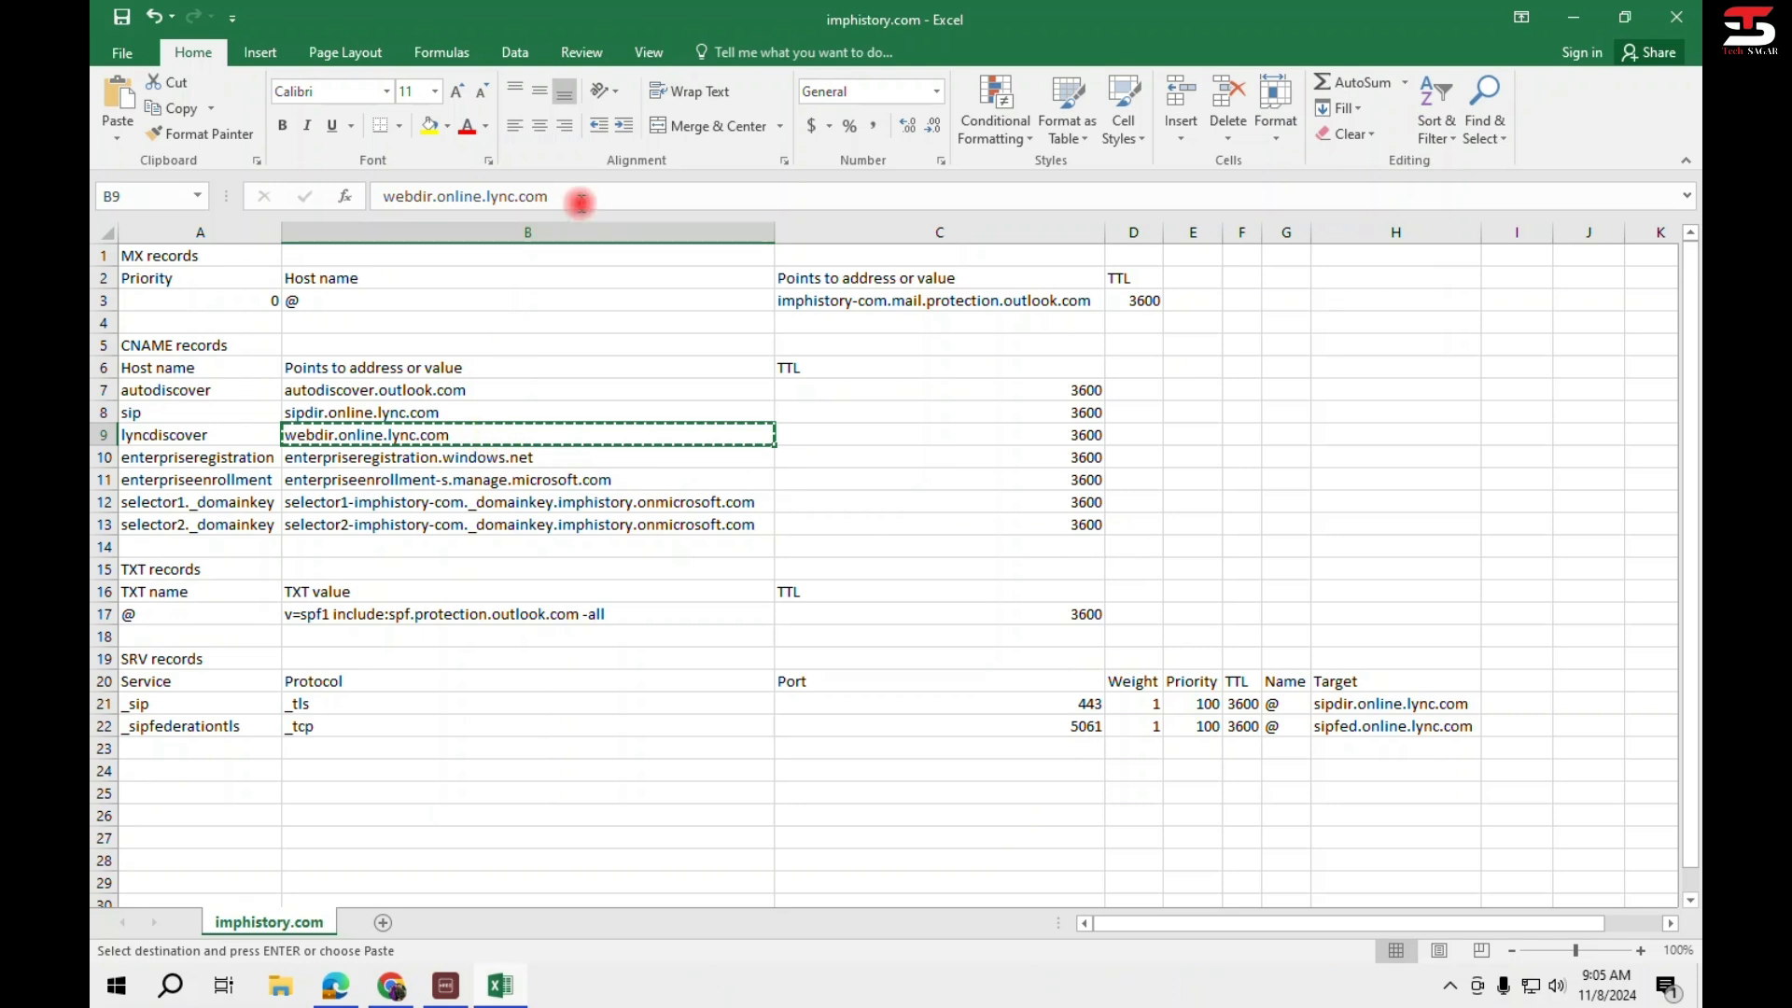
drag(580, 198, 299, 200)
key(alt+Tab)
click(1134, 535)
drag(1139, 533, 793, 499)
key(ctrl+v)
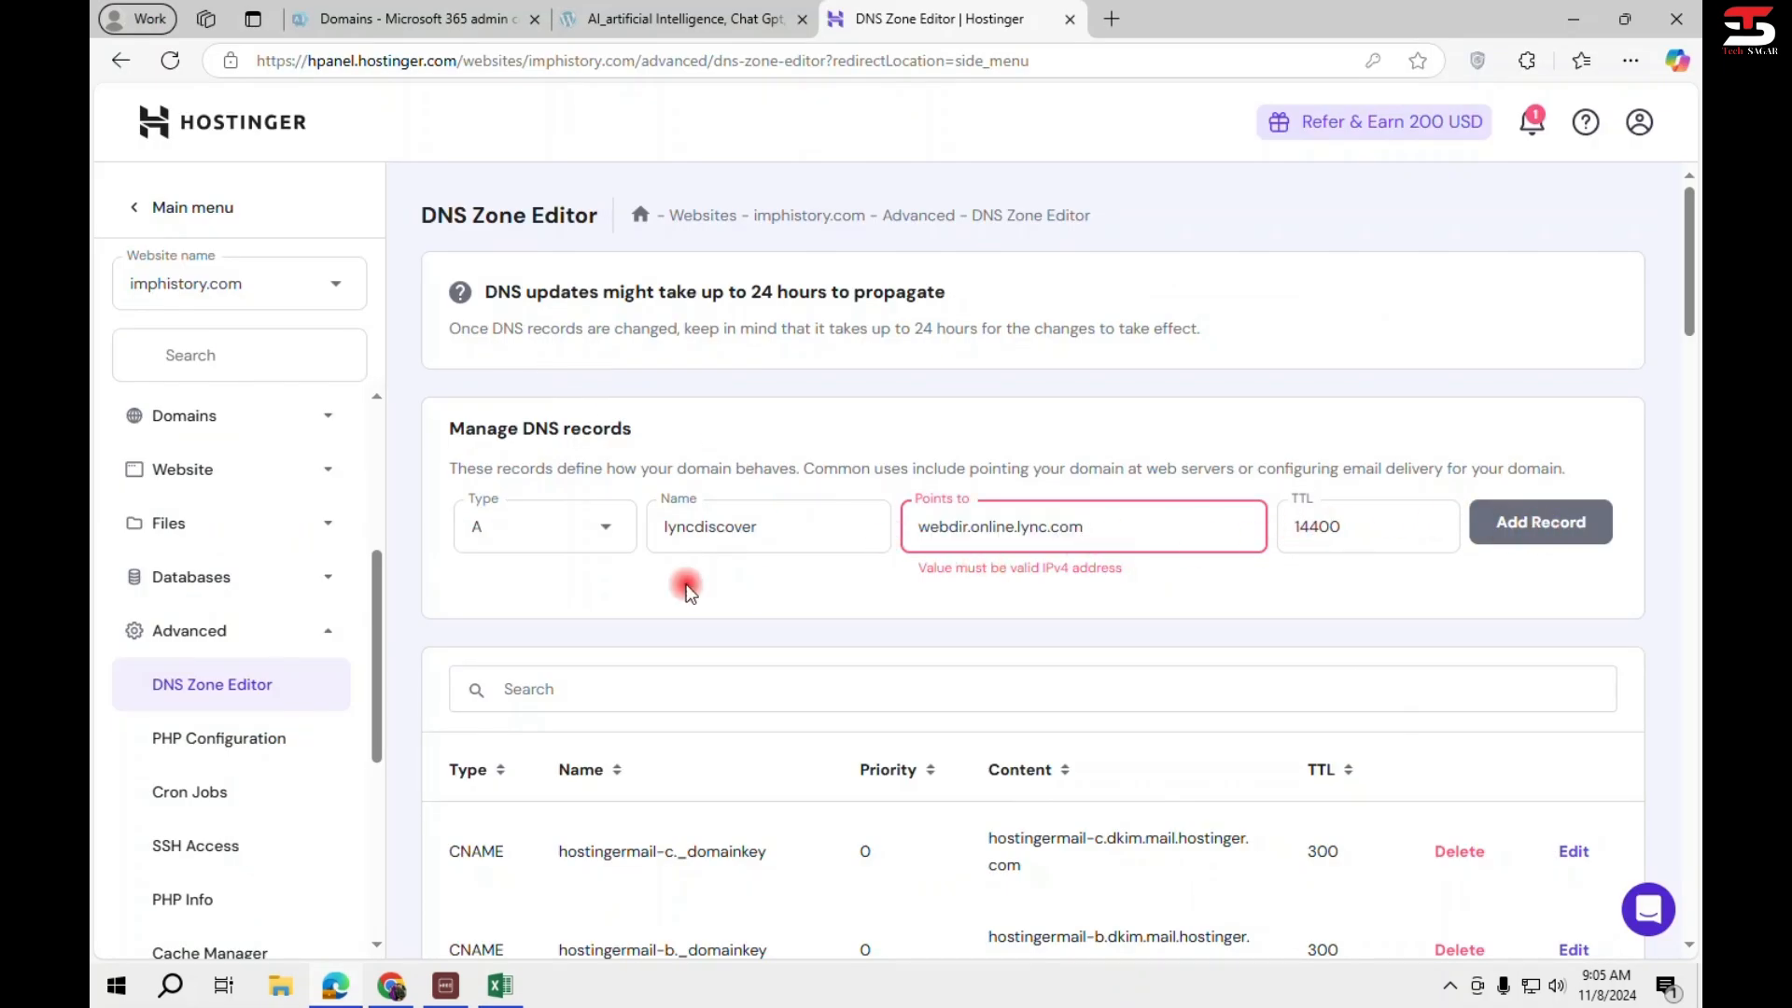
Recheck the CNAME rows in Excel and clear the name of the unsaved lyncdiscover record in Hostinger.
drag(772, 528, 501, 532)
key(alt+Tab)
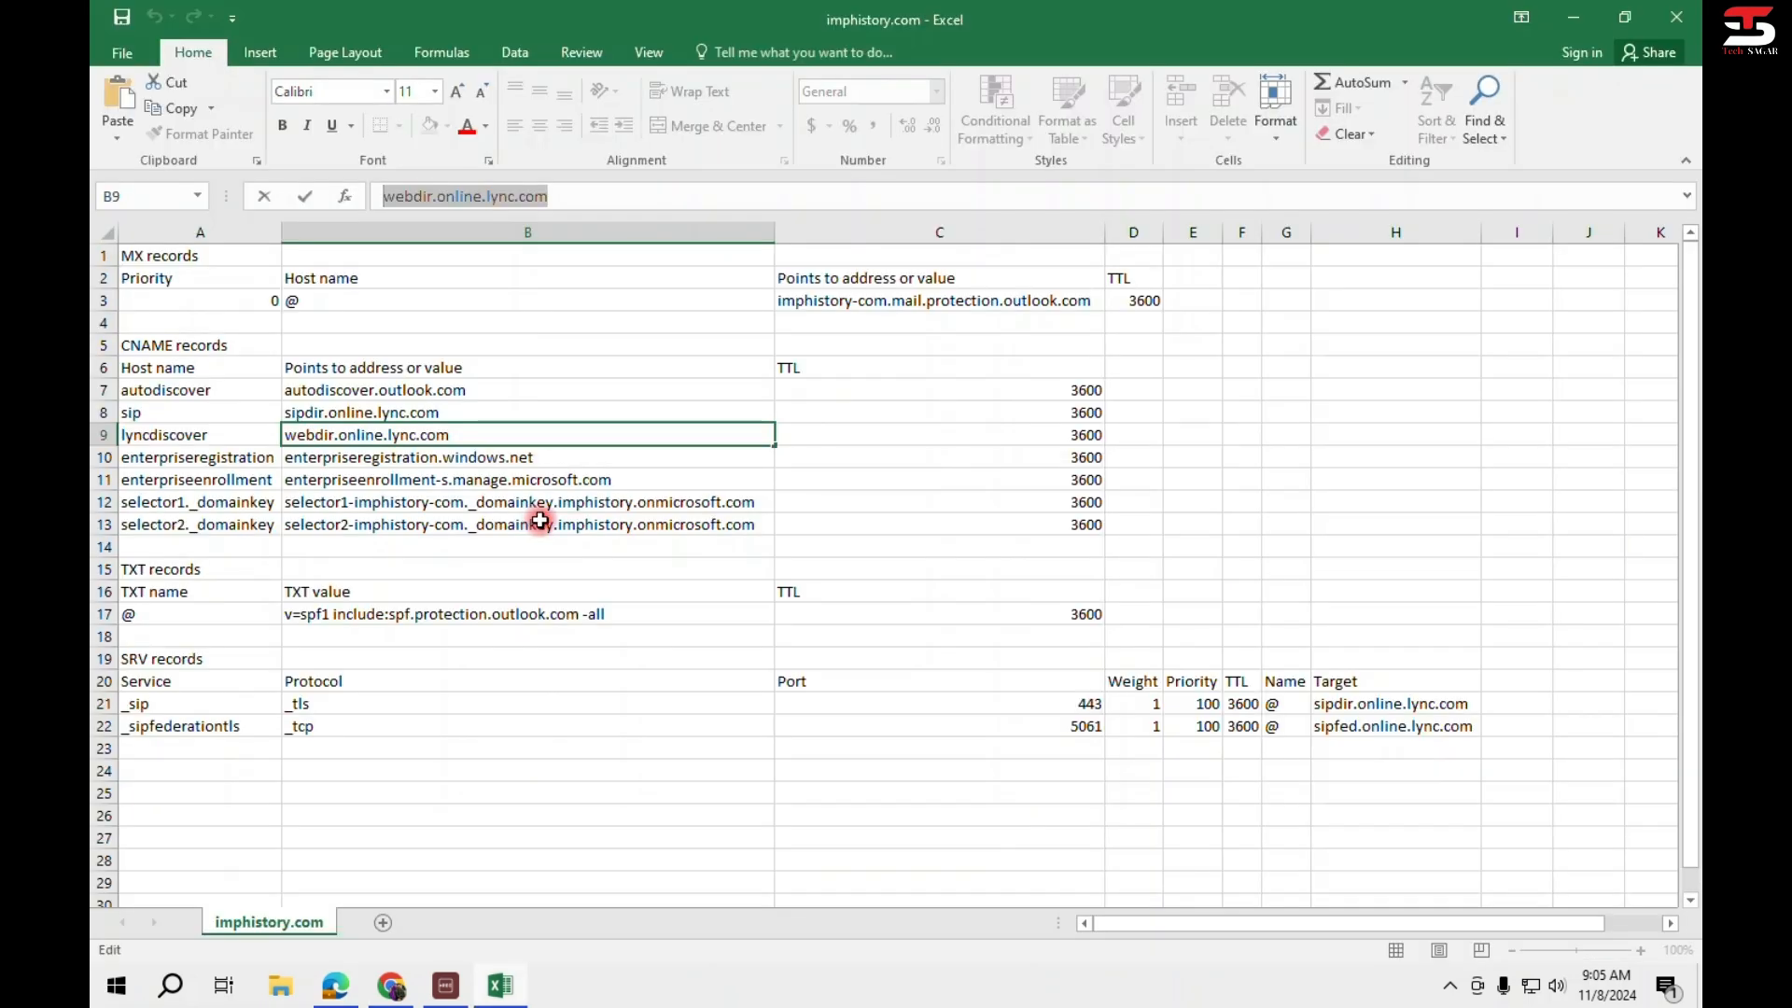
key(Home)
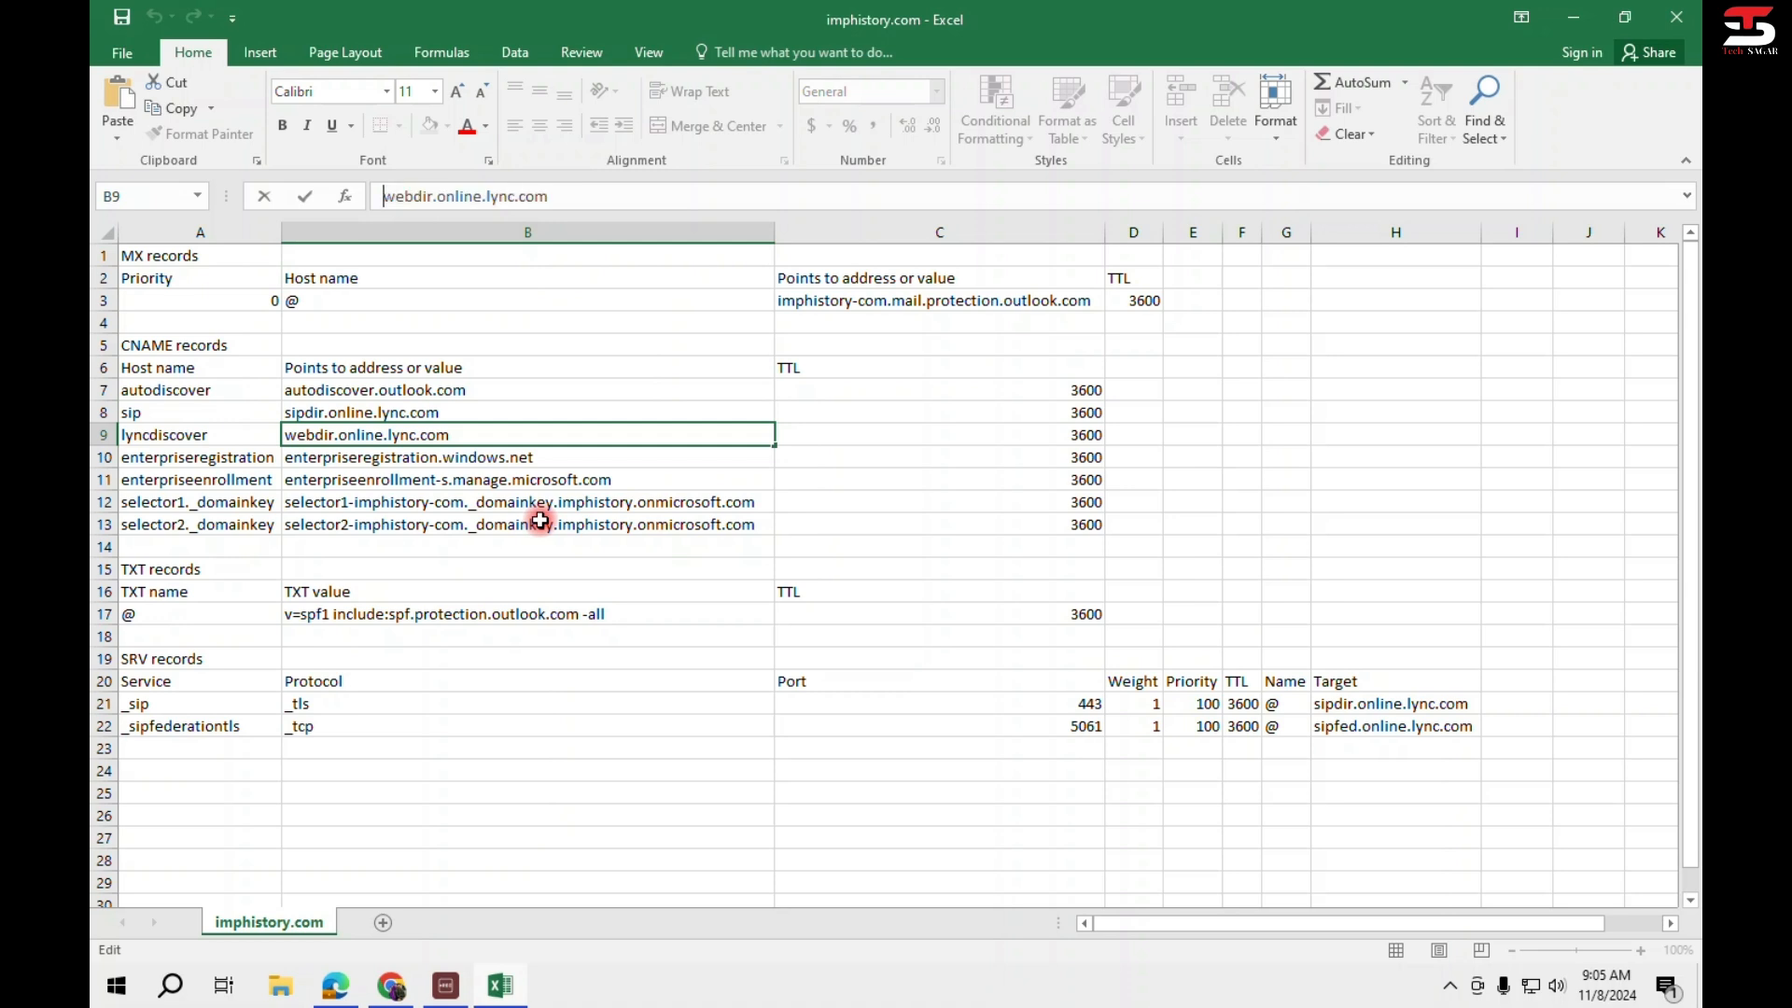
click(540, 521)
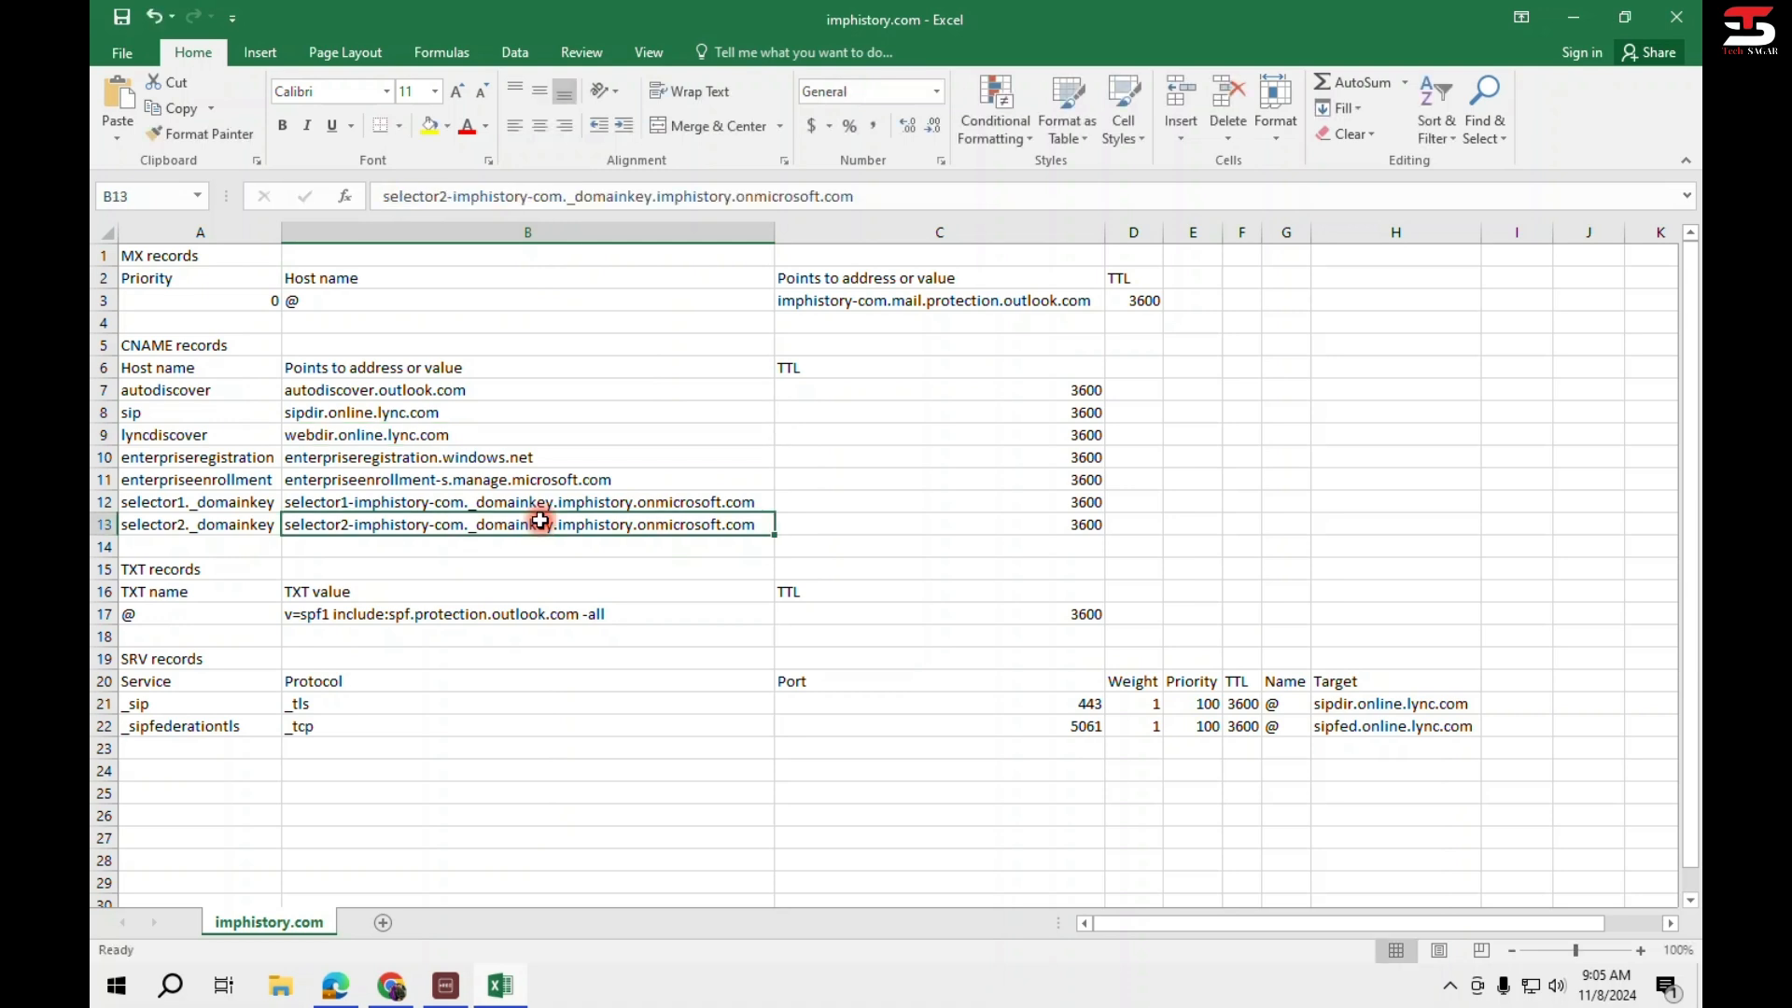
key(Left)
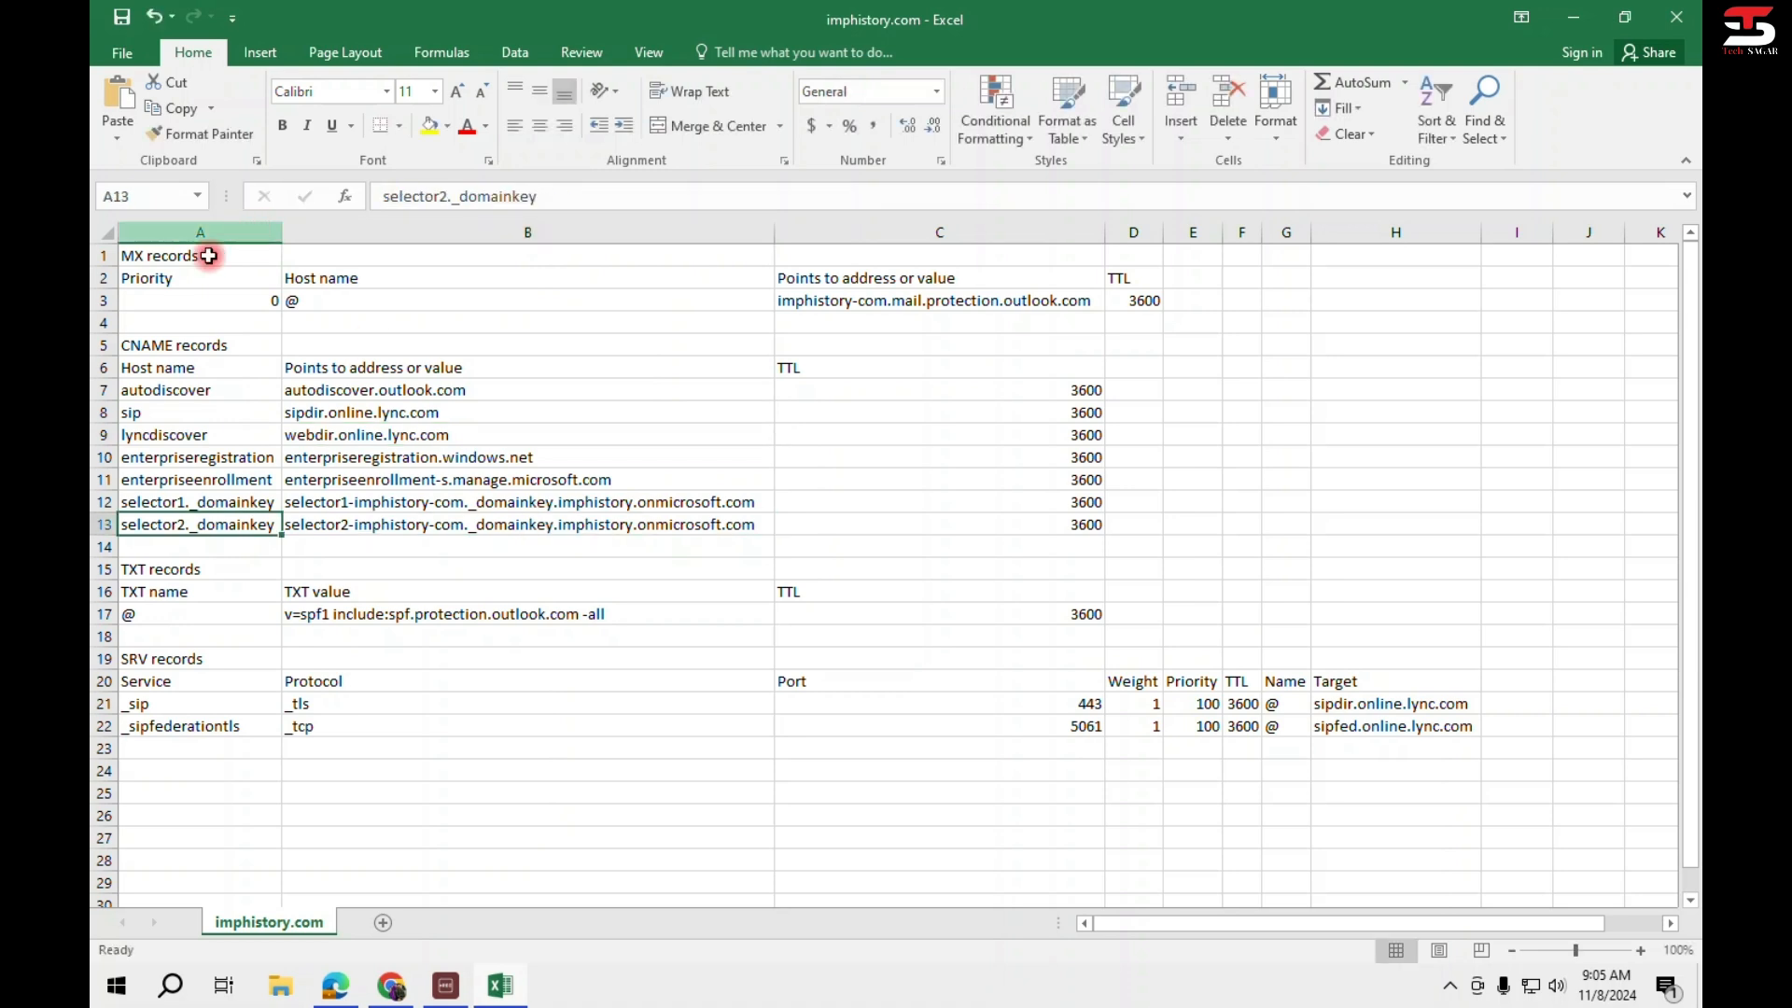
click(235, 500)
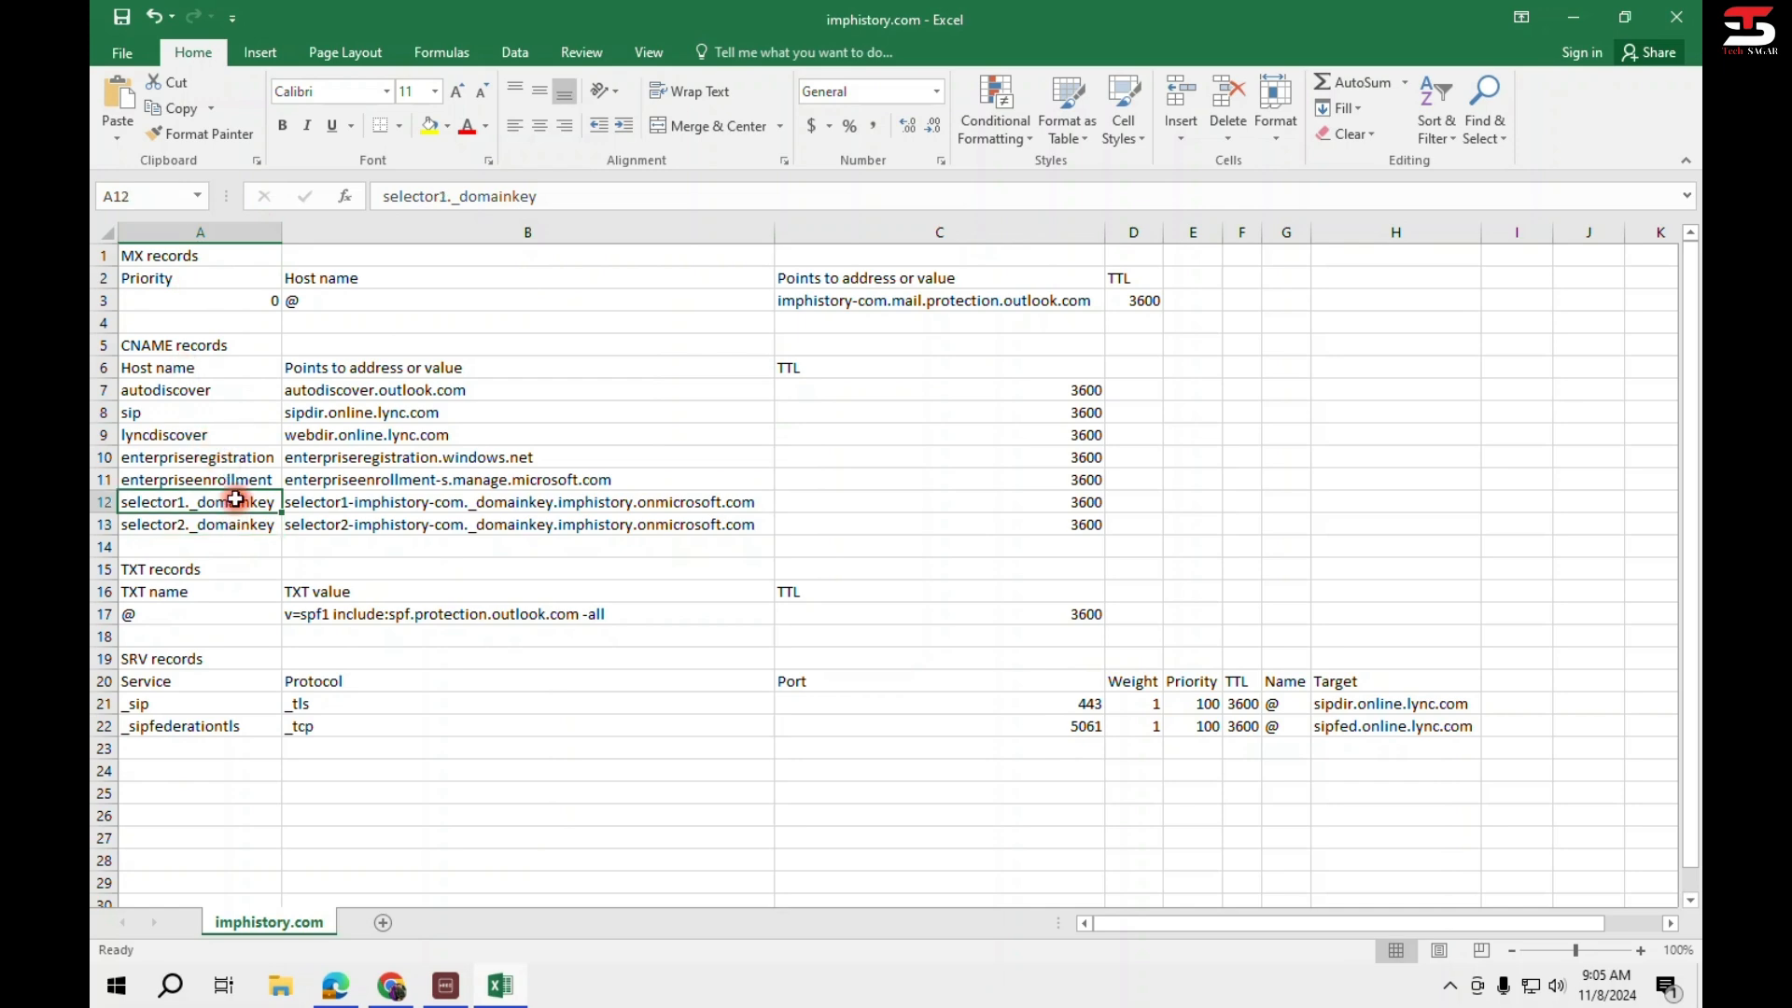
key(alt+Tab)
click(832, 526)
key(ctrl+a)
key(BackSpace)
Go through the remaining CNAME rows in Excel and copy the enterpriseregistration host name.
key(alt+Tab)
click(249, 457)
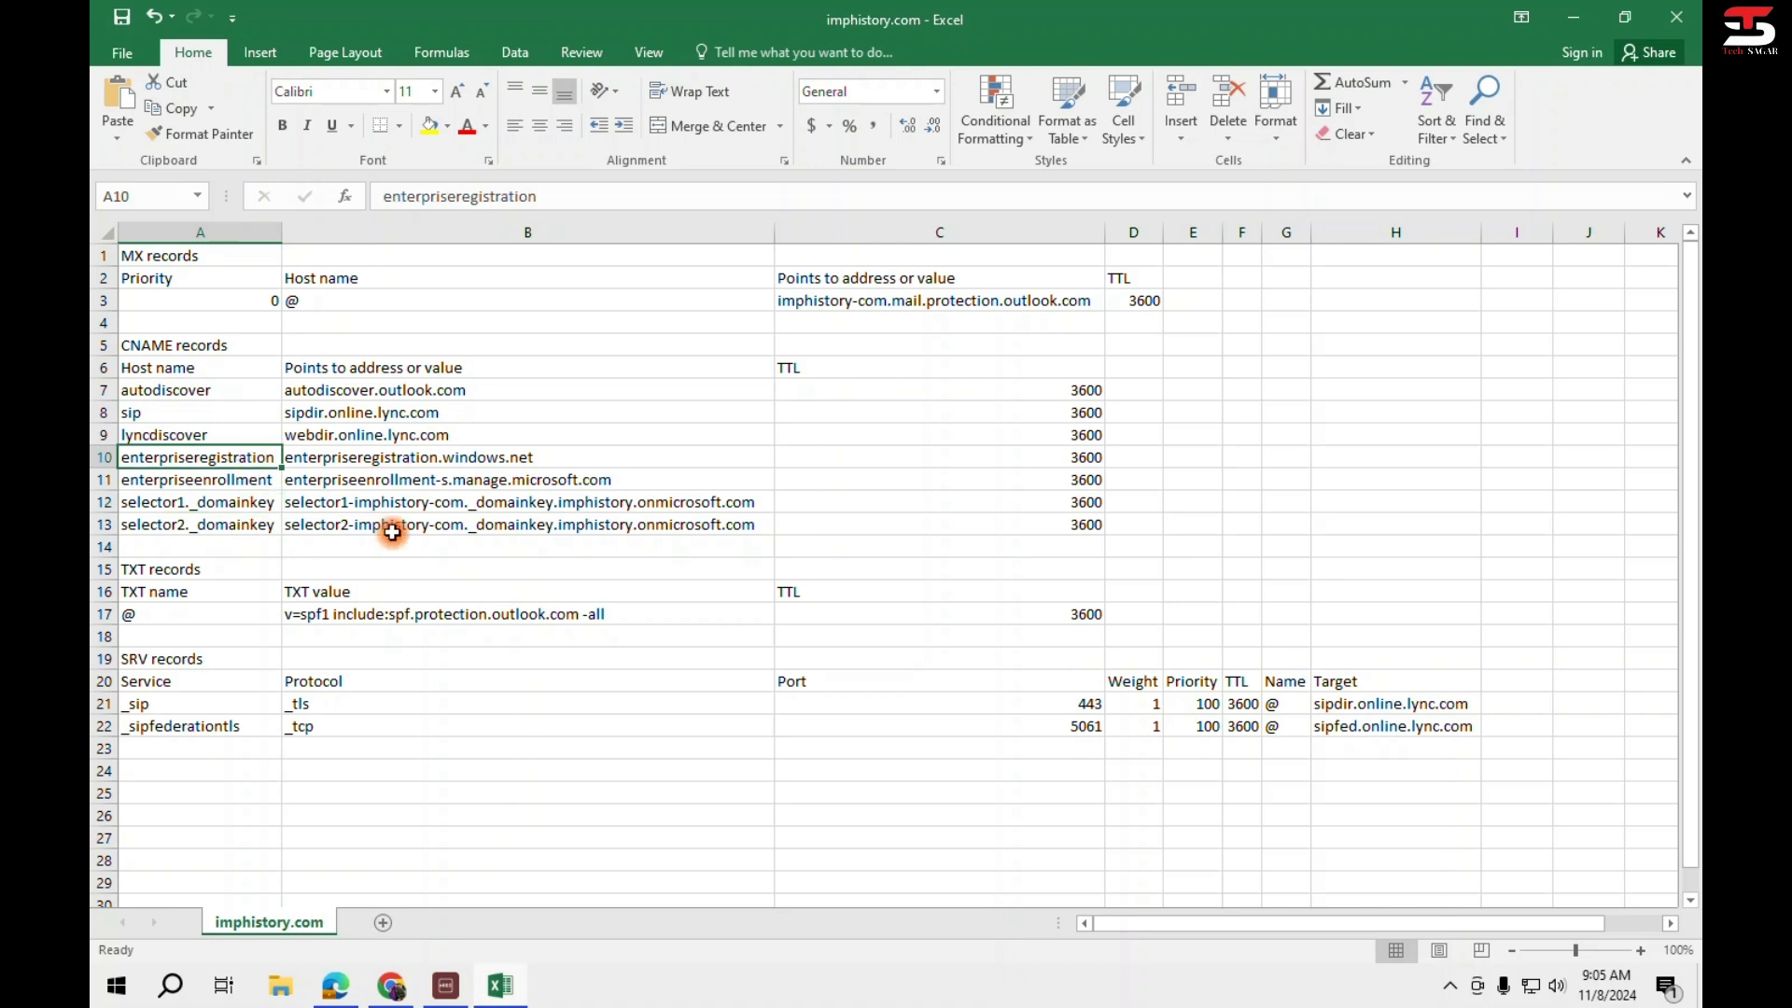
click(413, 485)
drag(405, 510, 405, 523)
click(438, 481)
click(223, 480)
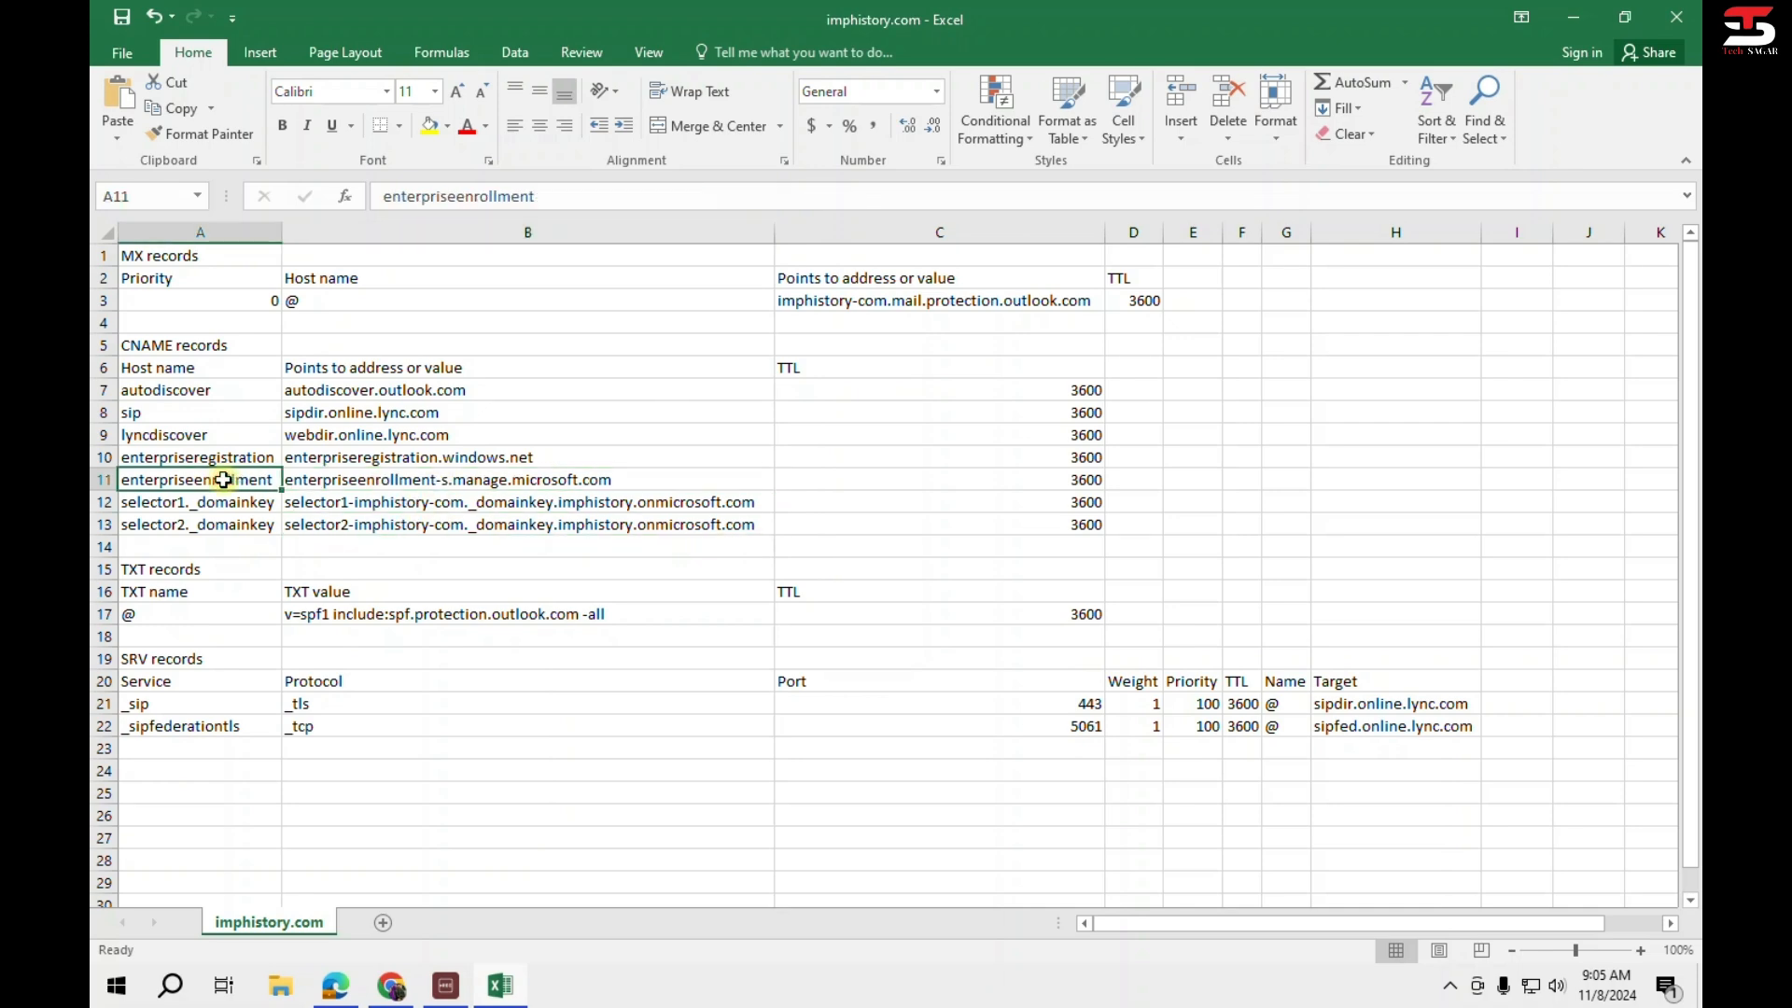
click(221, 460)
key(ctrl+c)
Set the new record's type to CNAME in Hostinger and paste enterpriseregistration as its name.
key(alt+Tab)
click(815, 515)
click(604, 526)
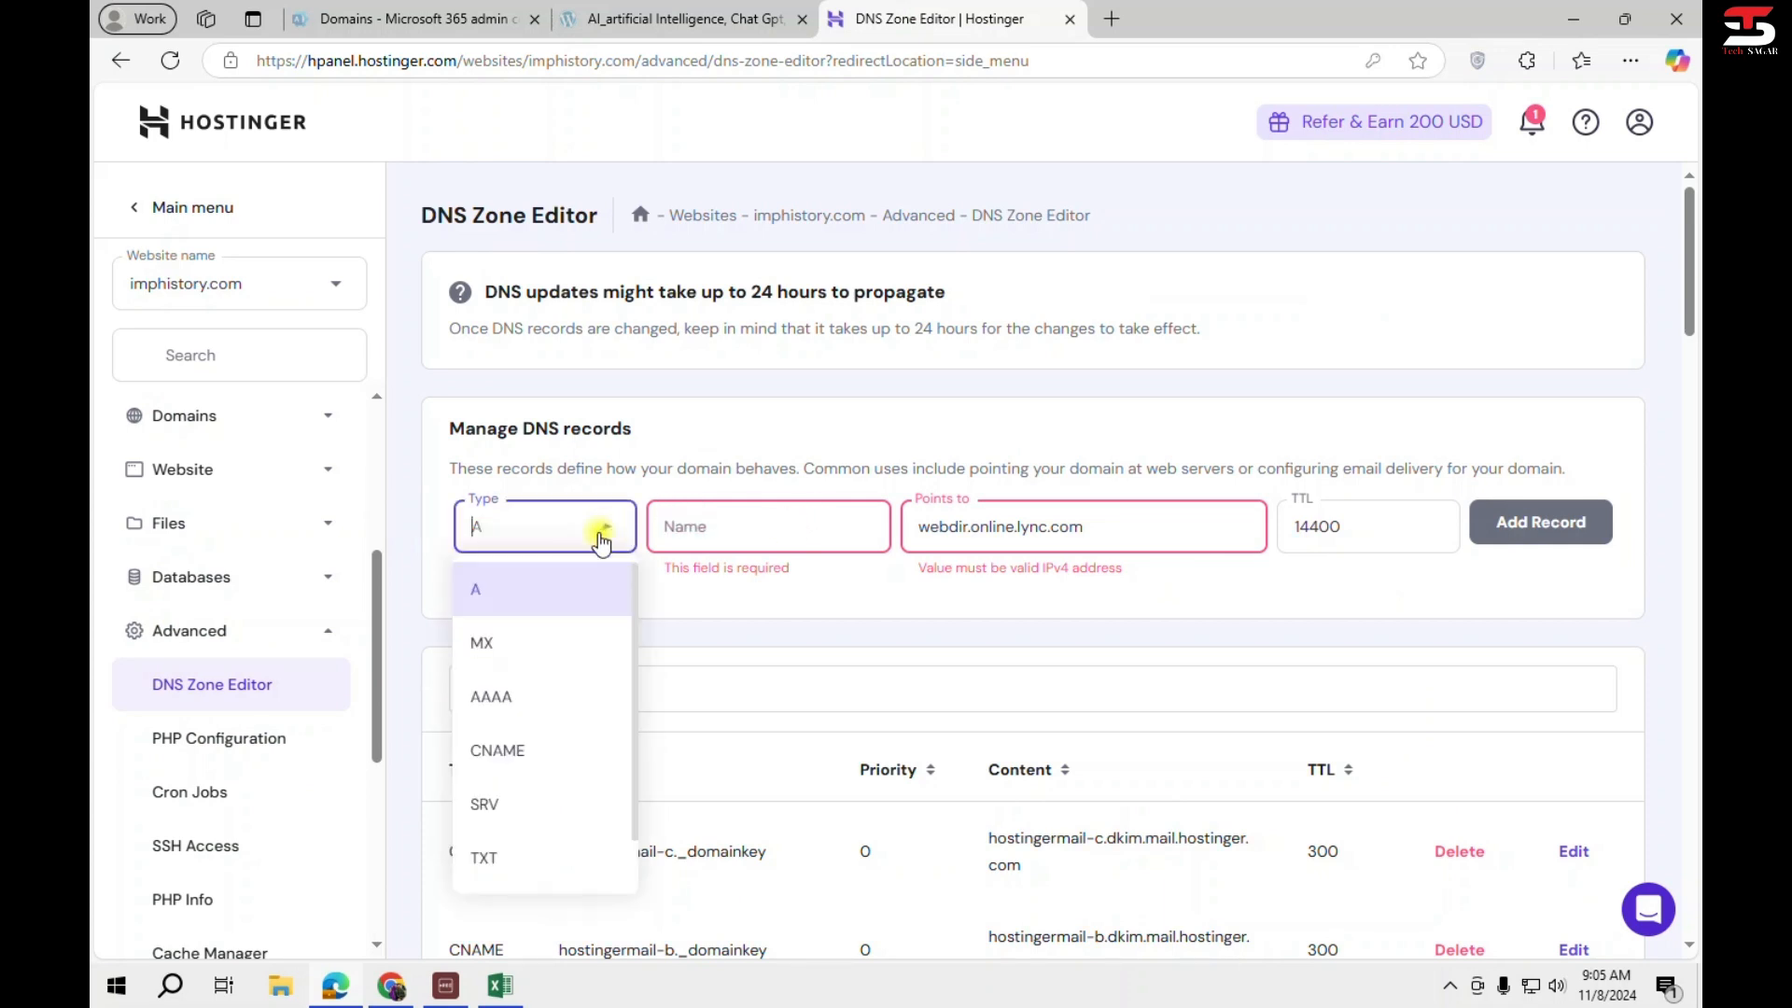
click(546, 742)
click(706, 536)
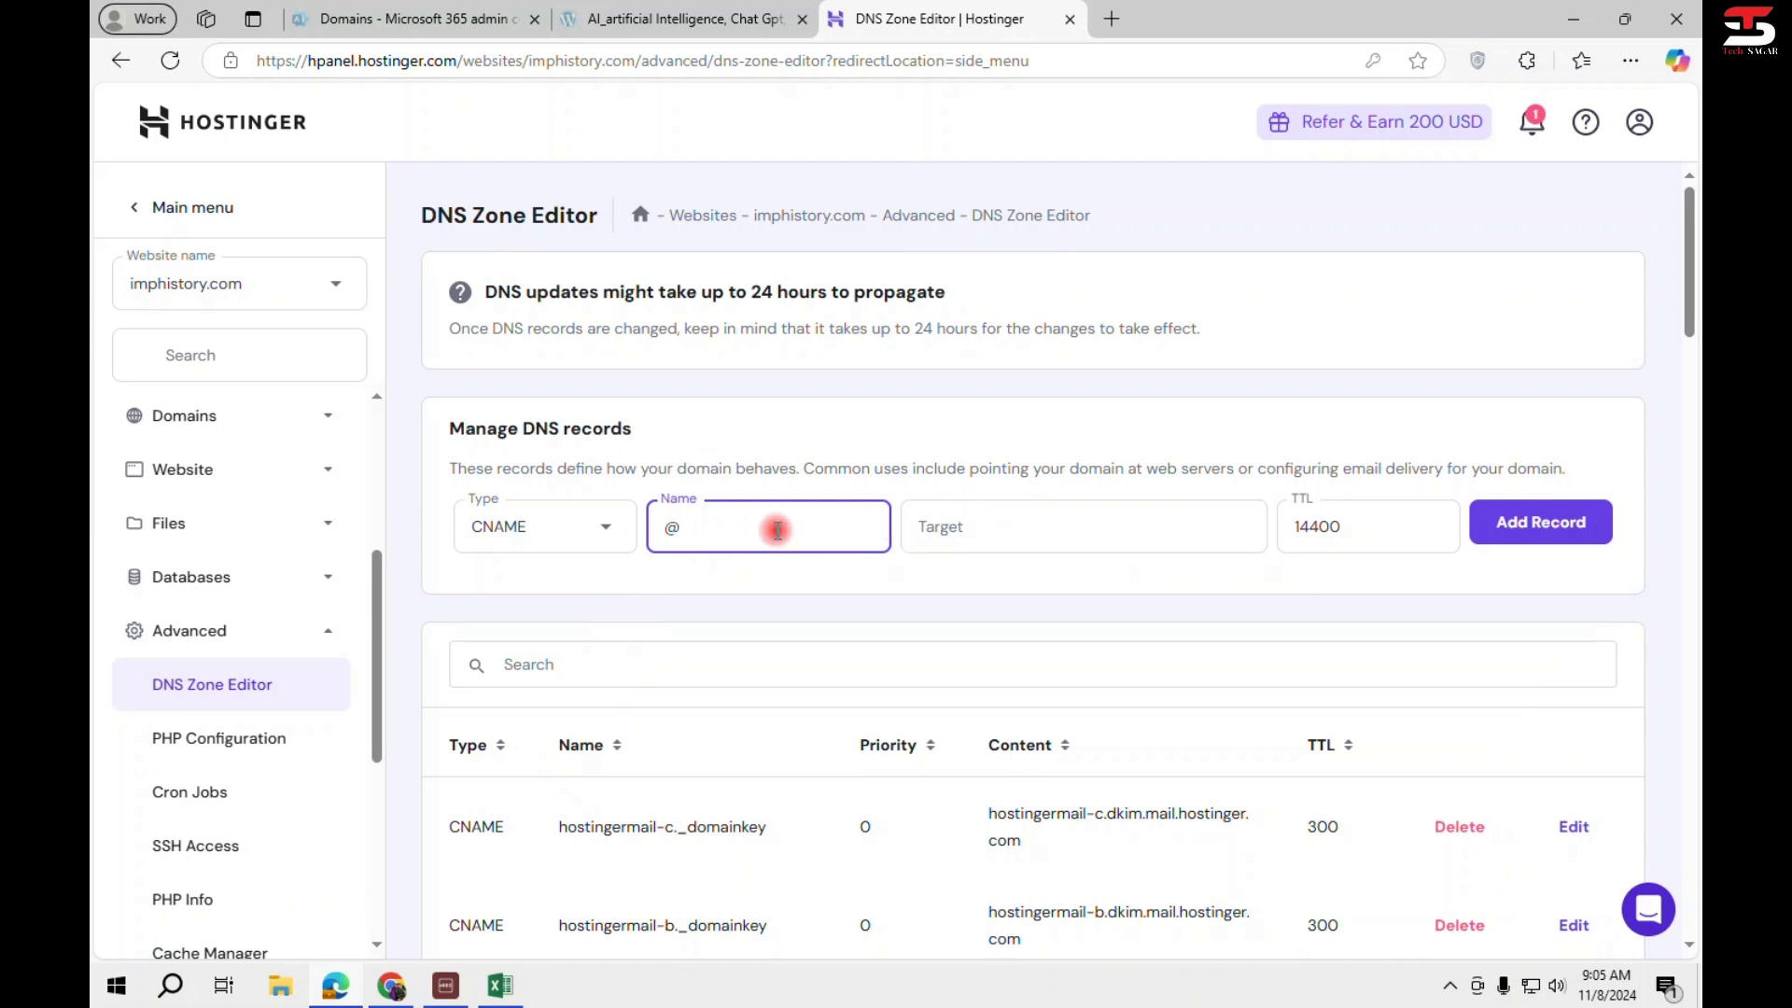
key(ctrl+v)
key(Tab)
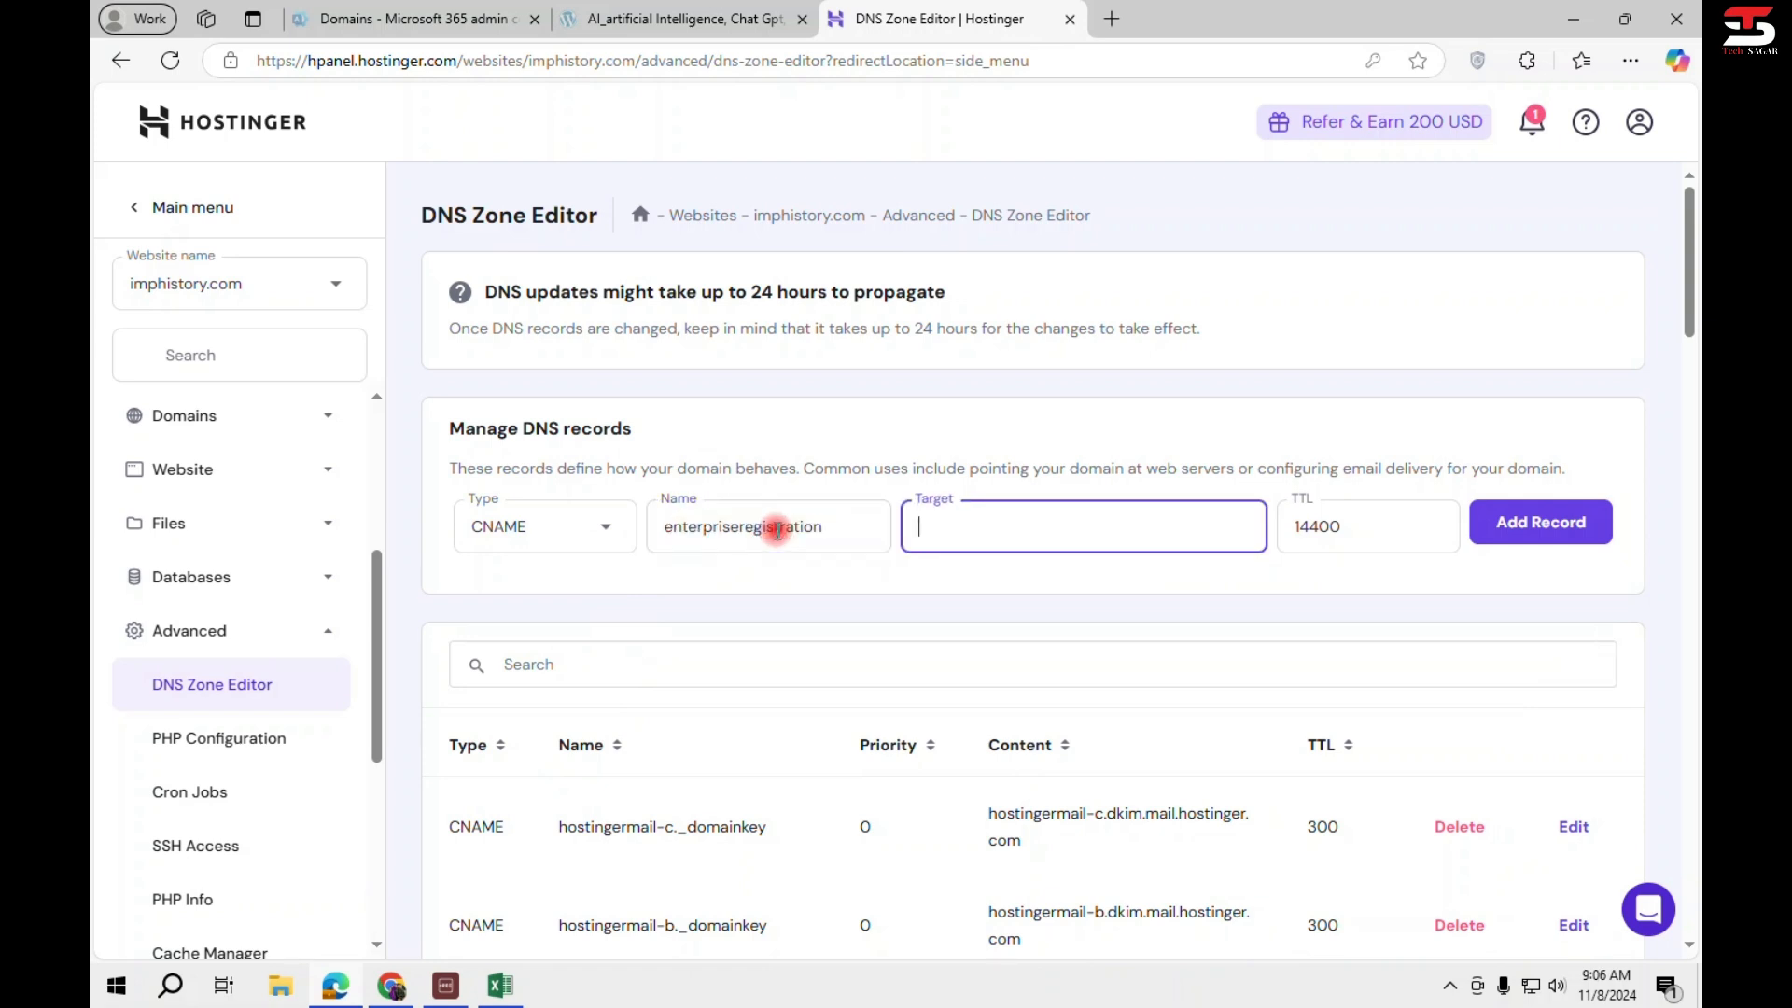
Copy enterpriseregistration.windows.net from Excel, paste it as the enterpriseregistration record's target, and add the CNAME record.
key(alt+Tab)
key(Right)
key(ctrl+c)
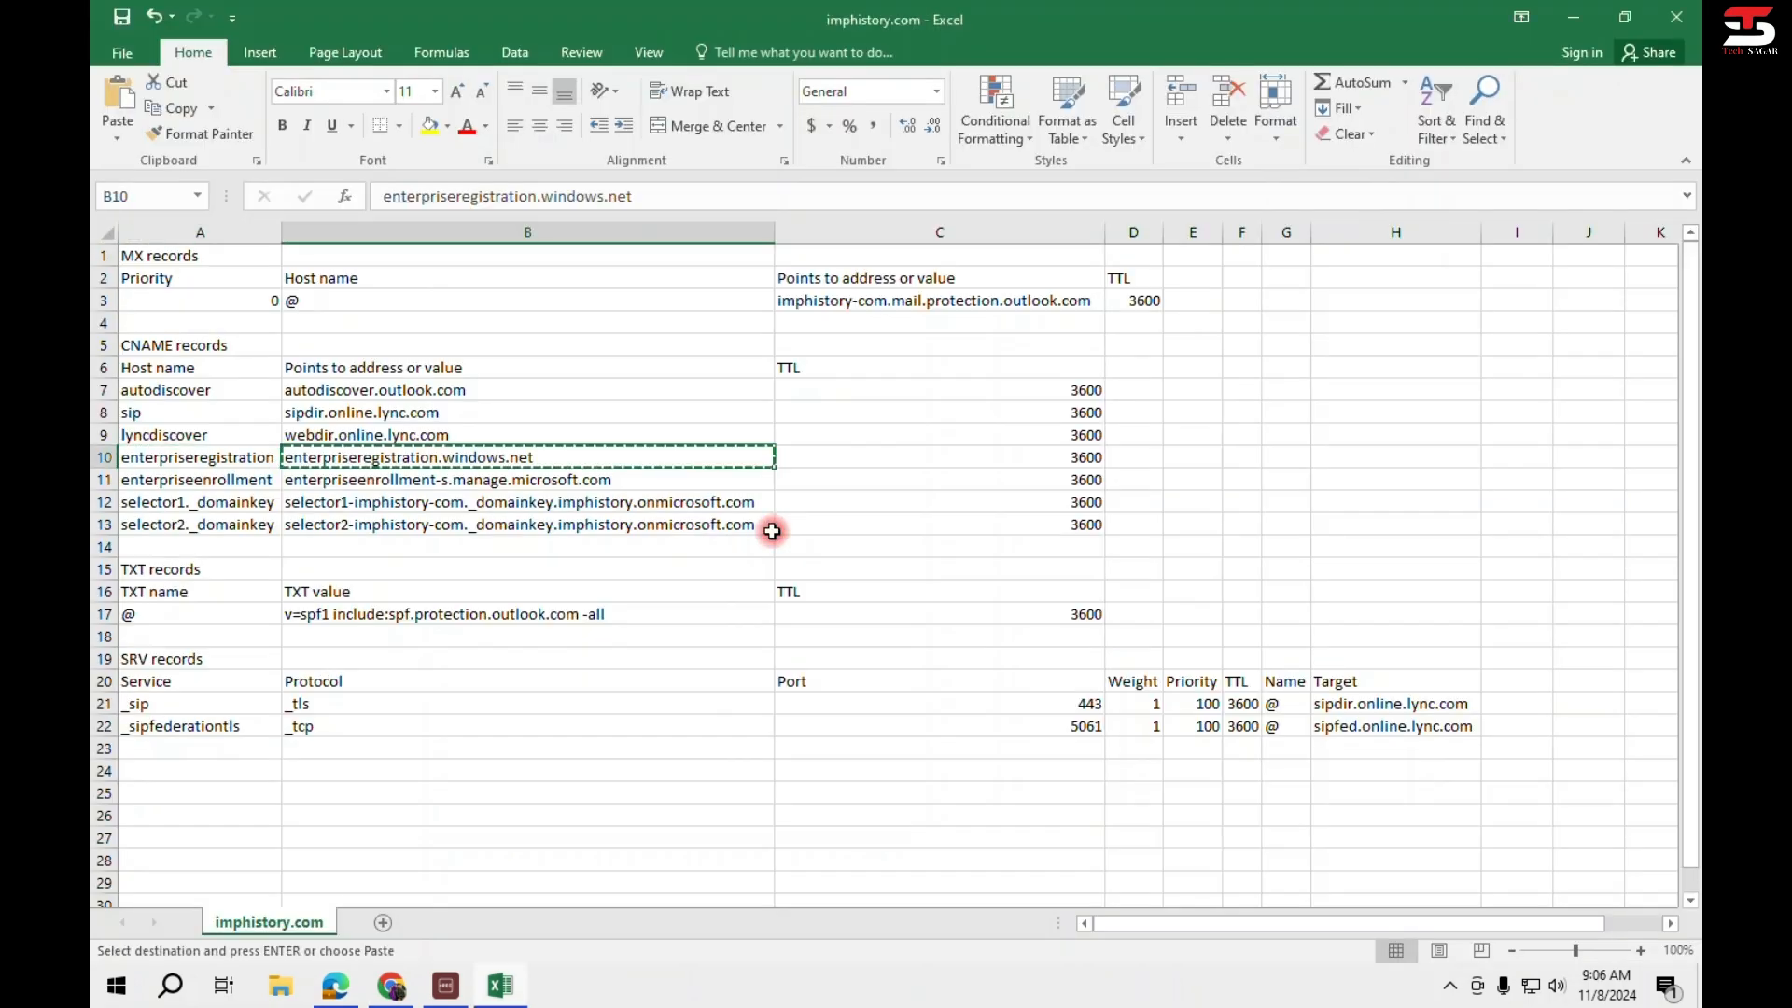
key(alt+Tab)
key(ctrl+v)
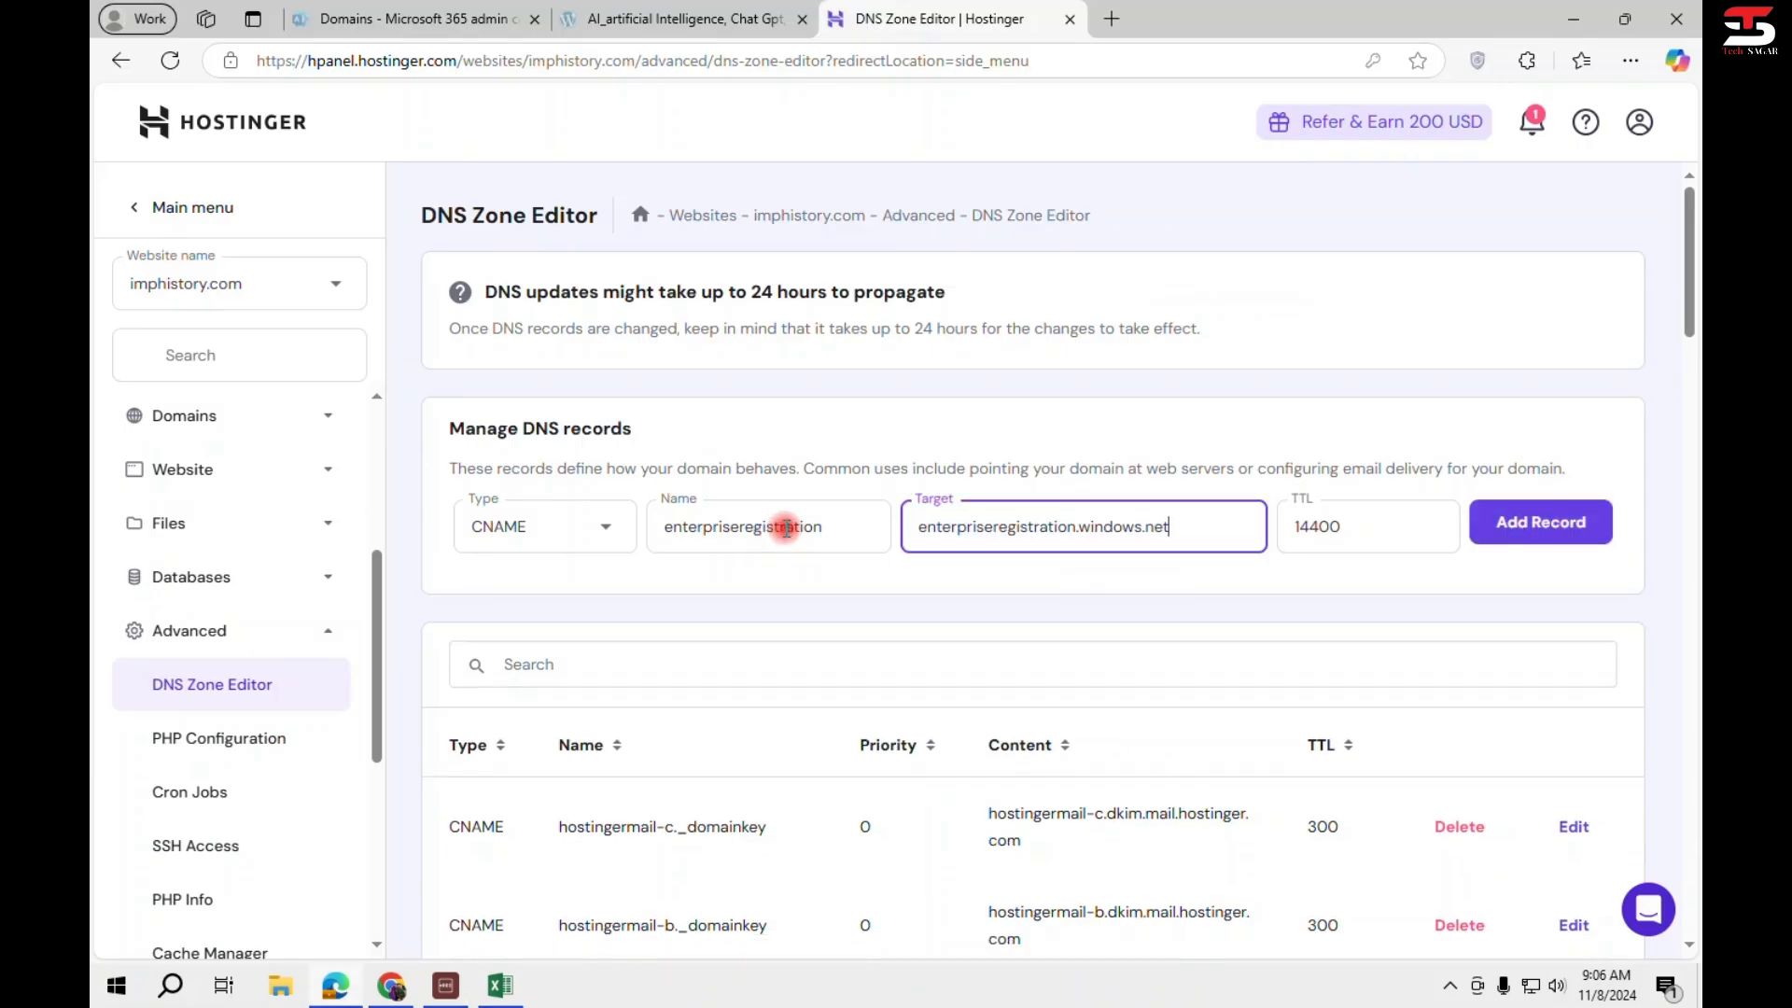
click(1538, 530)
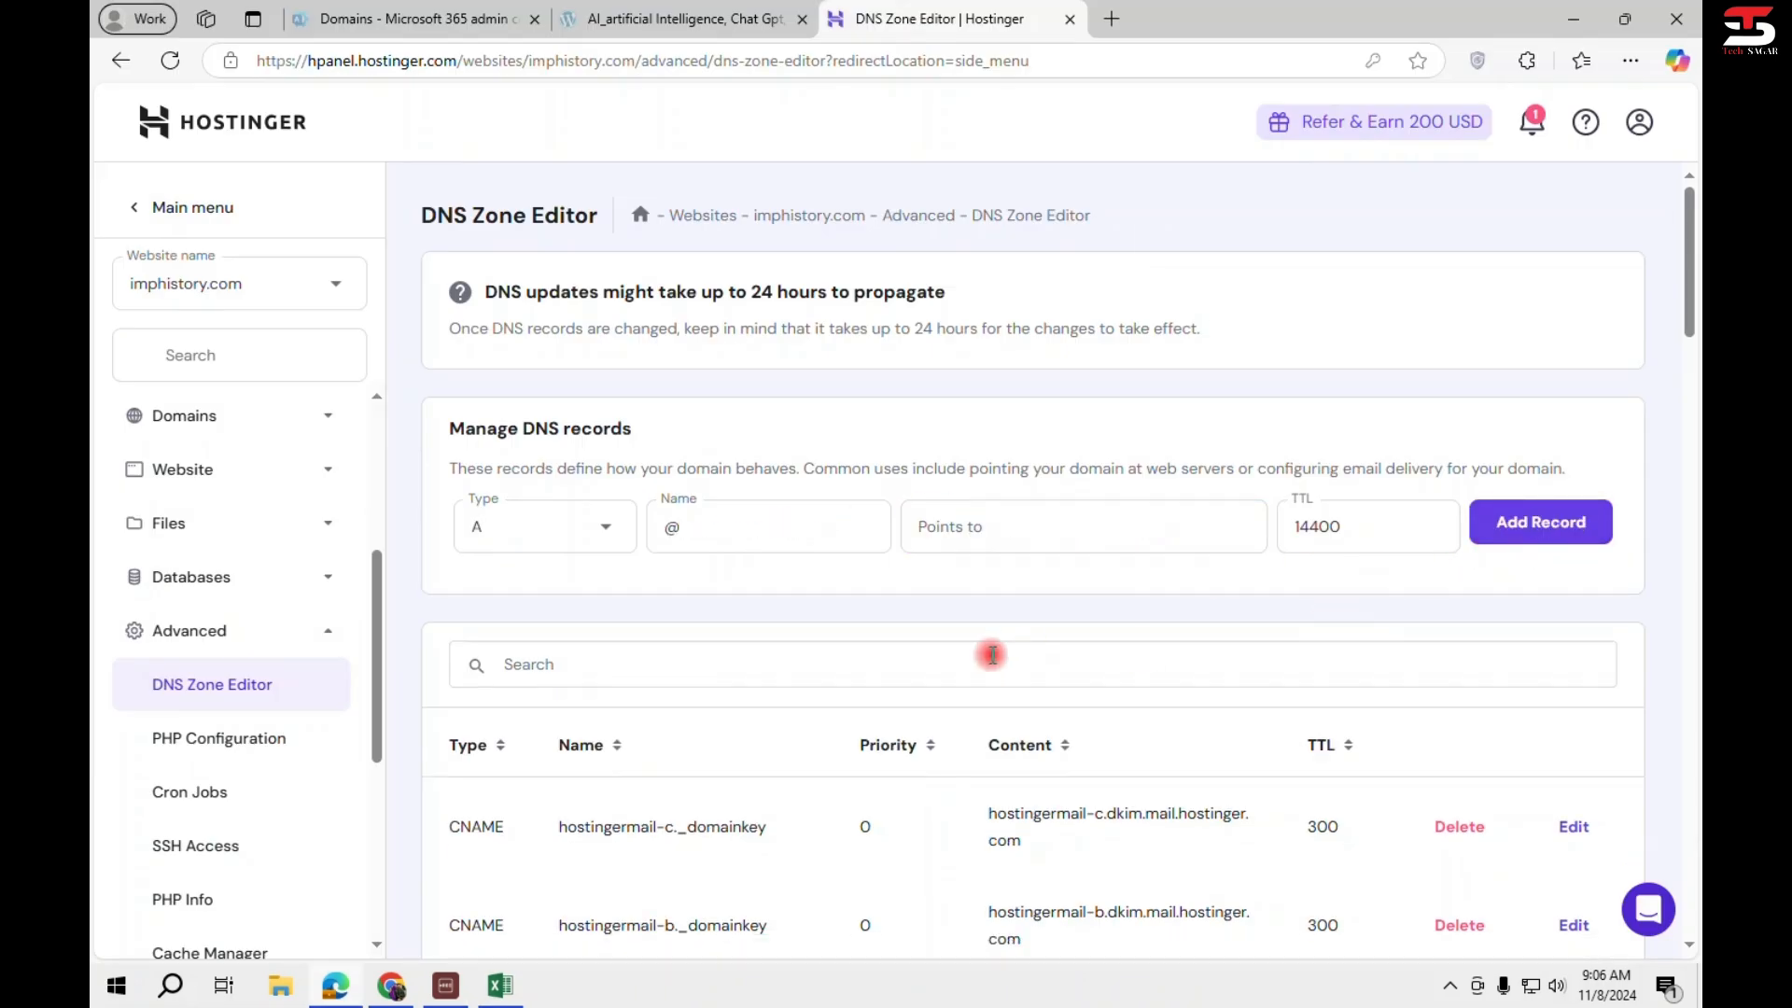
Copy the enterpriseenrollment host name from Excel and use it as the name of a new CNAME record in Hostinger.
key(alt+Tab)
click(239, 489)
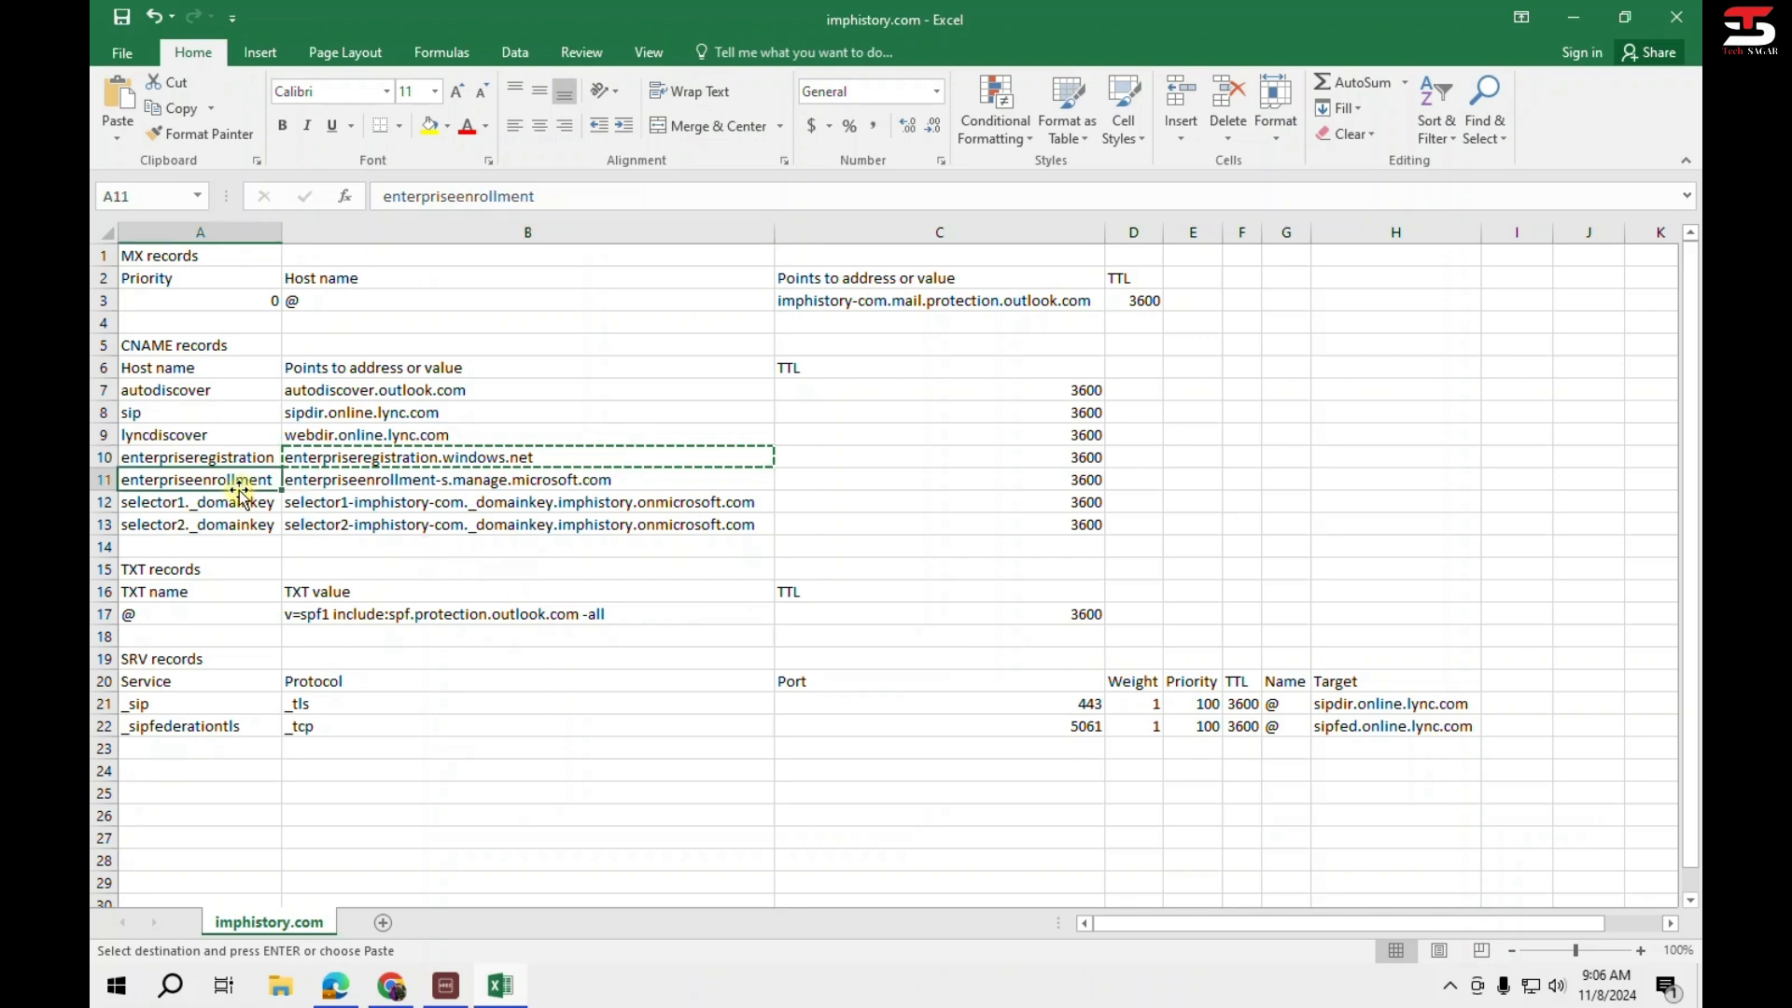
key(ctrl+c)
key(alt+Tab)
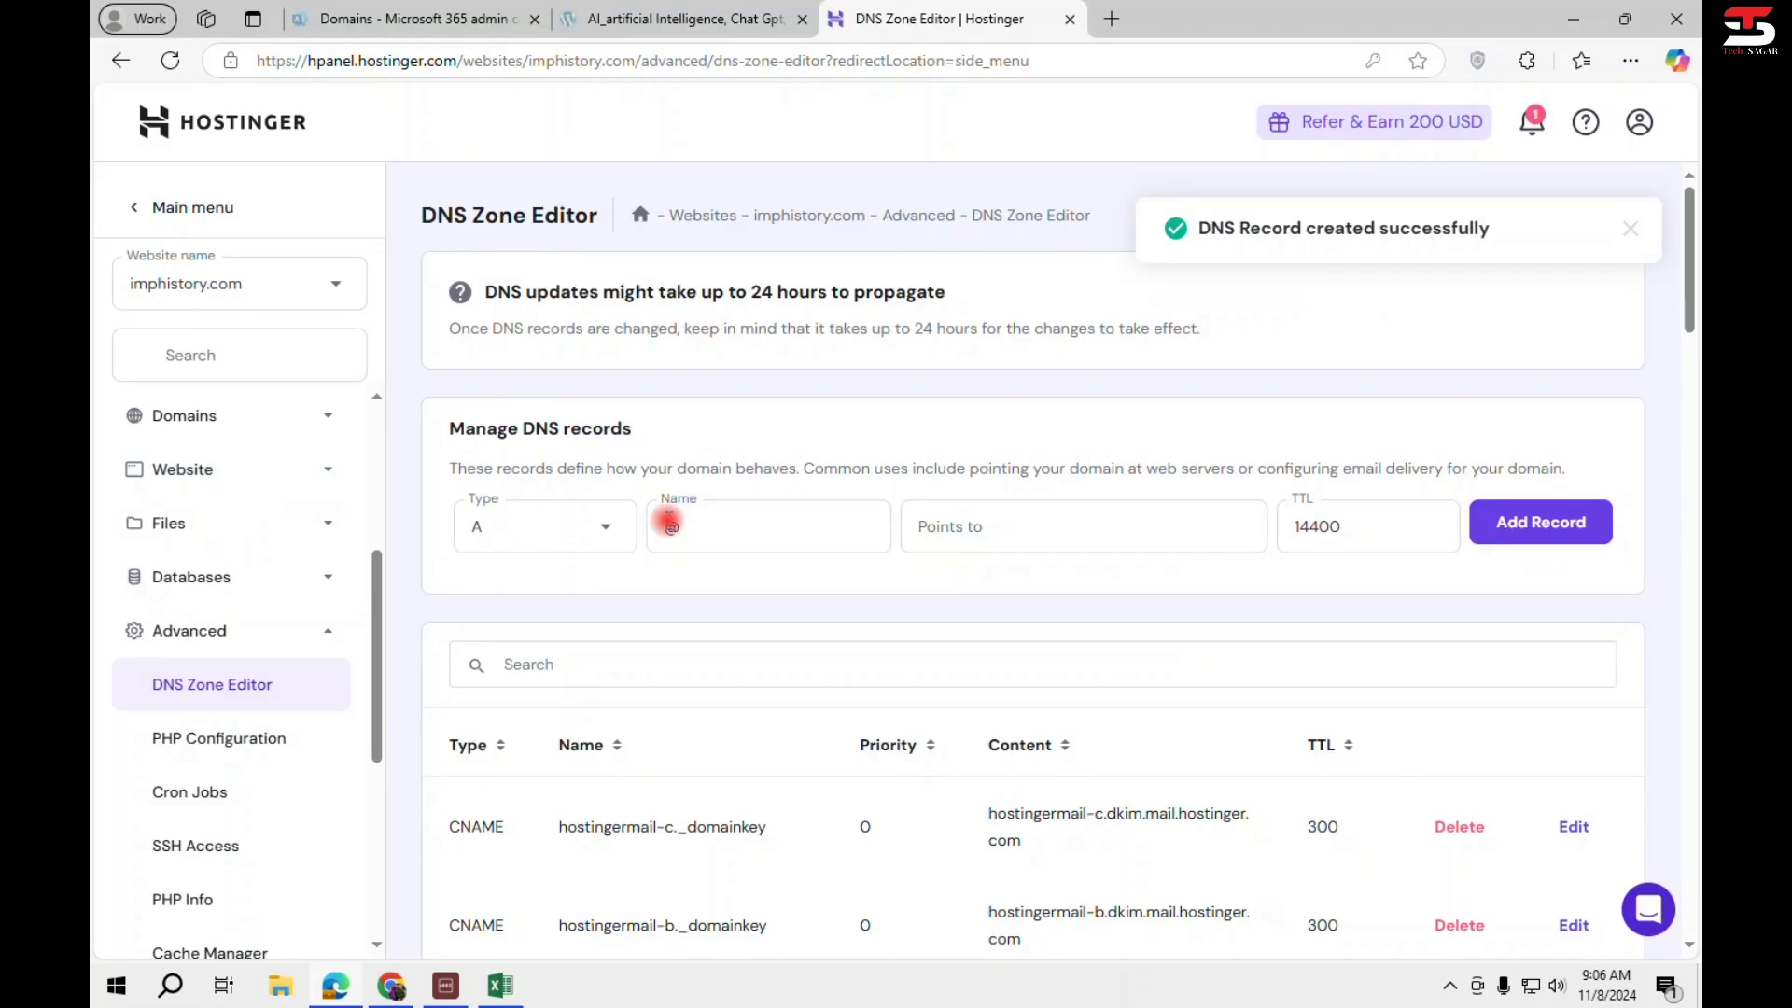
click(578, 551)
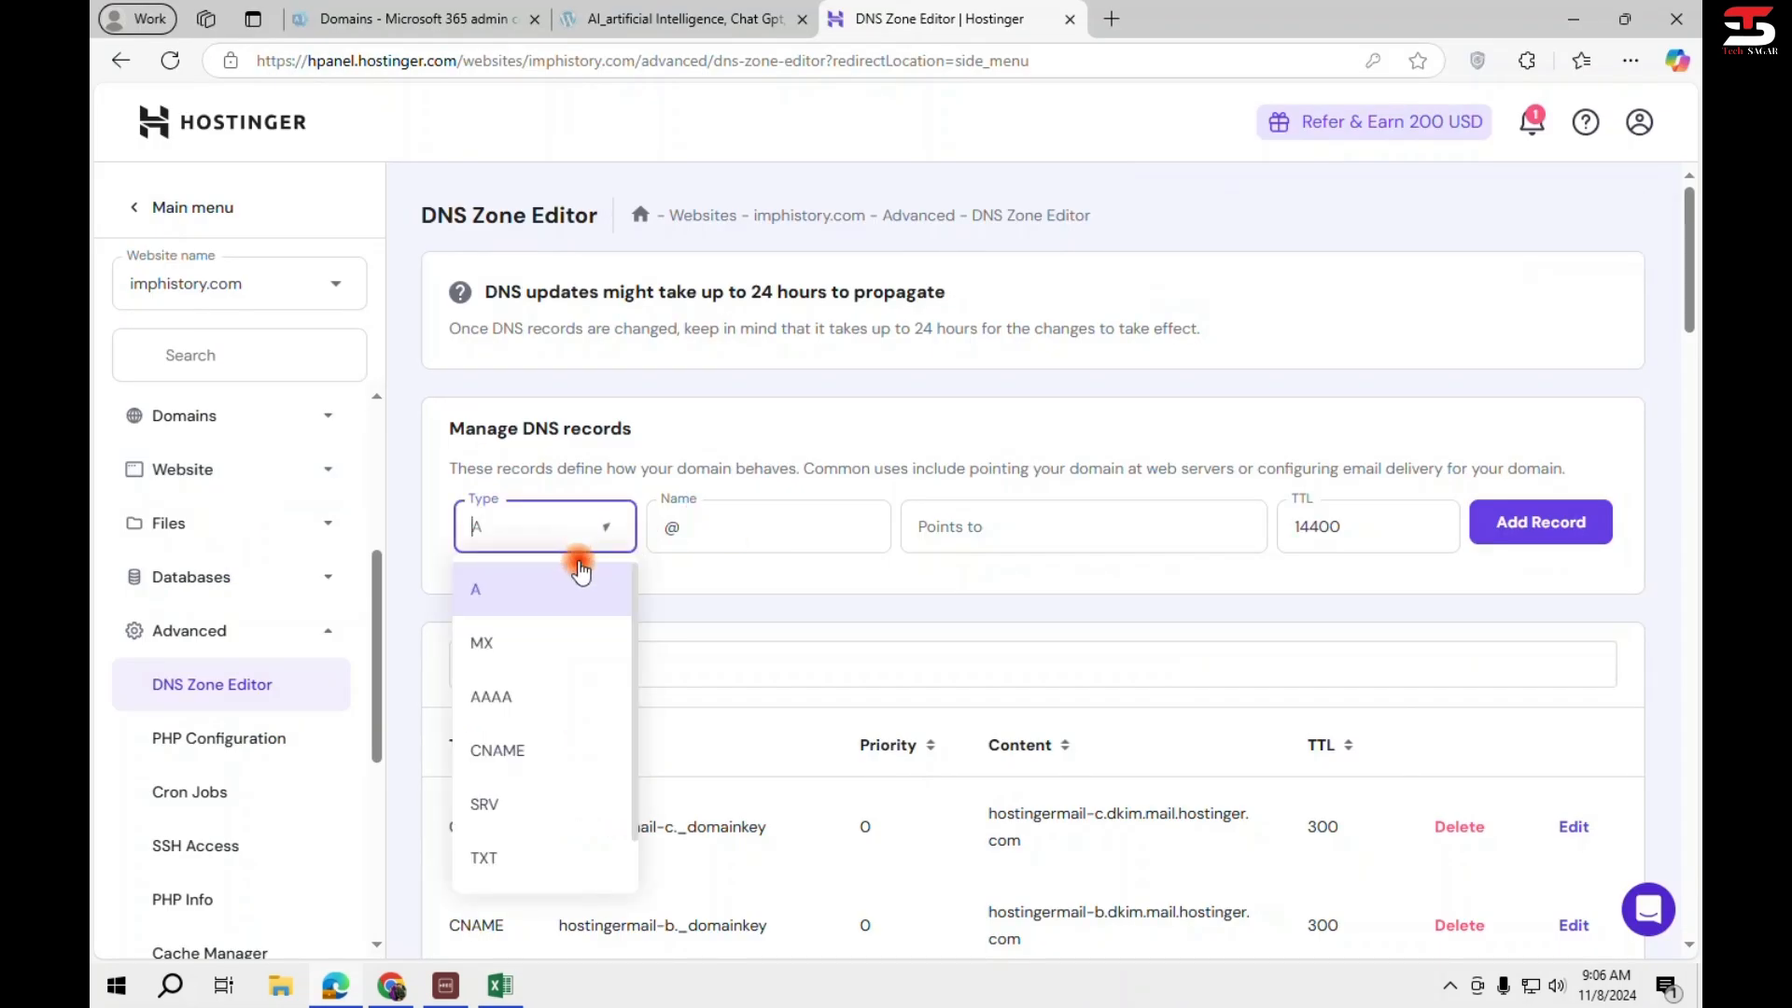
click(538, 758)
click(772, 527)
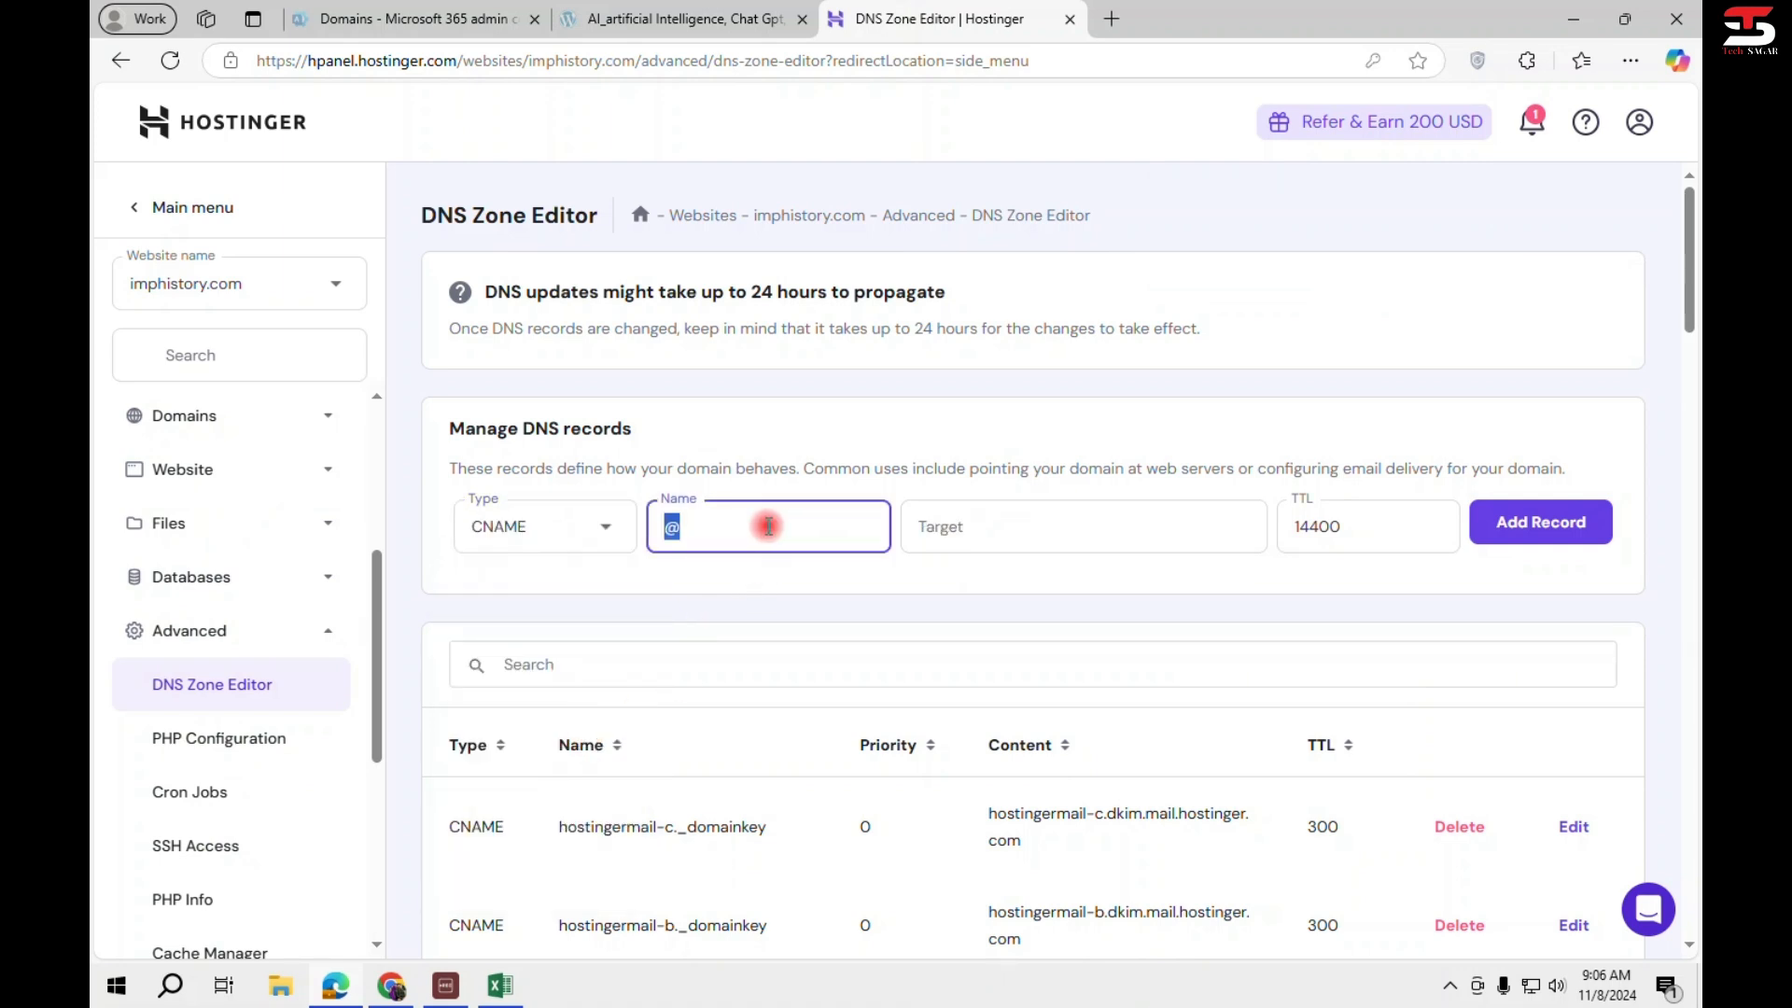
key(ctrl+v)
Copy enterpriseenrollment-s.manage.microsoft.com from Excel, paste it as the record's target, add the CNAME record, and return to Excel.
click(959, 525)
key(alt+Tab)
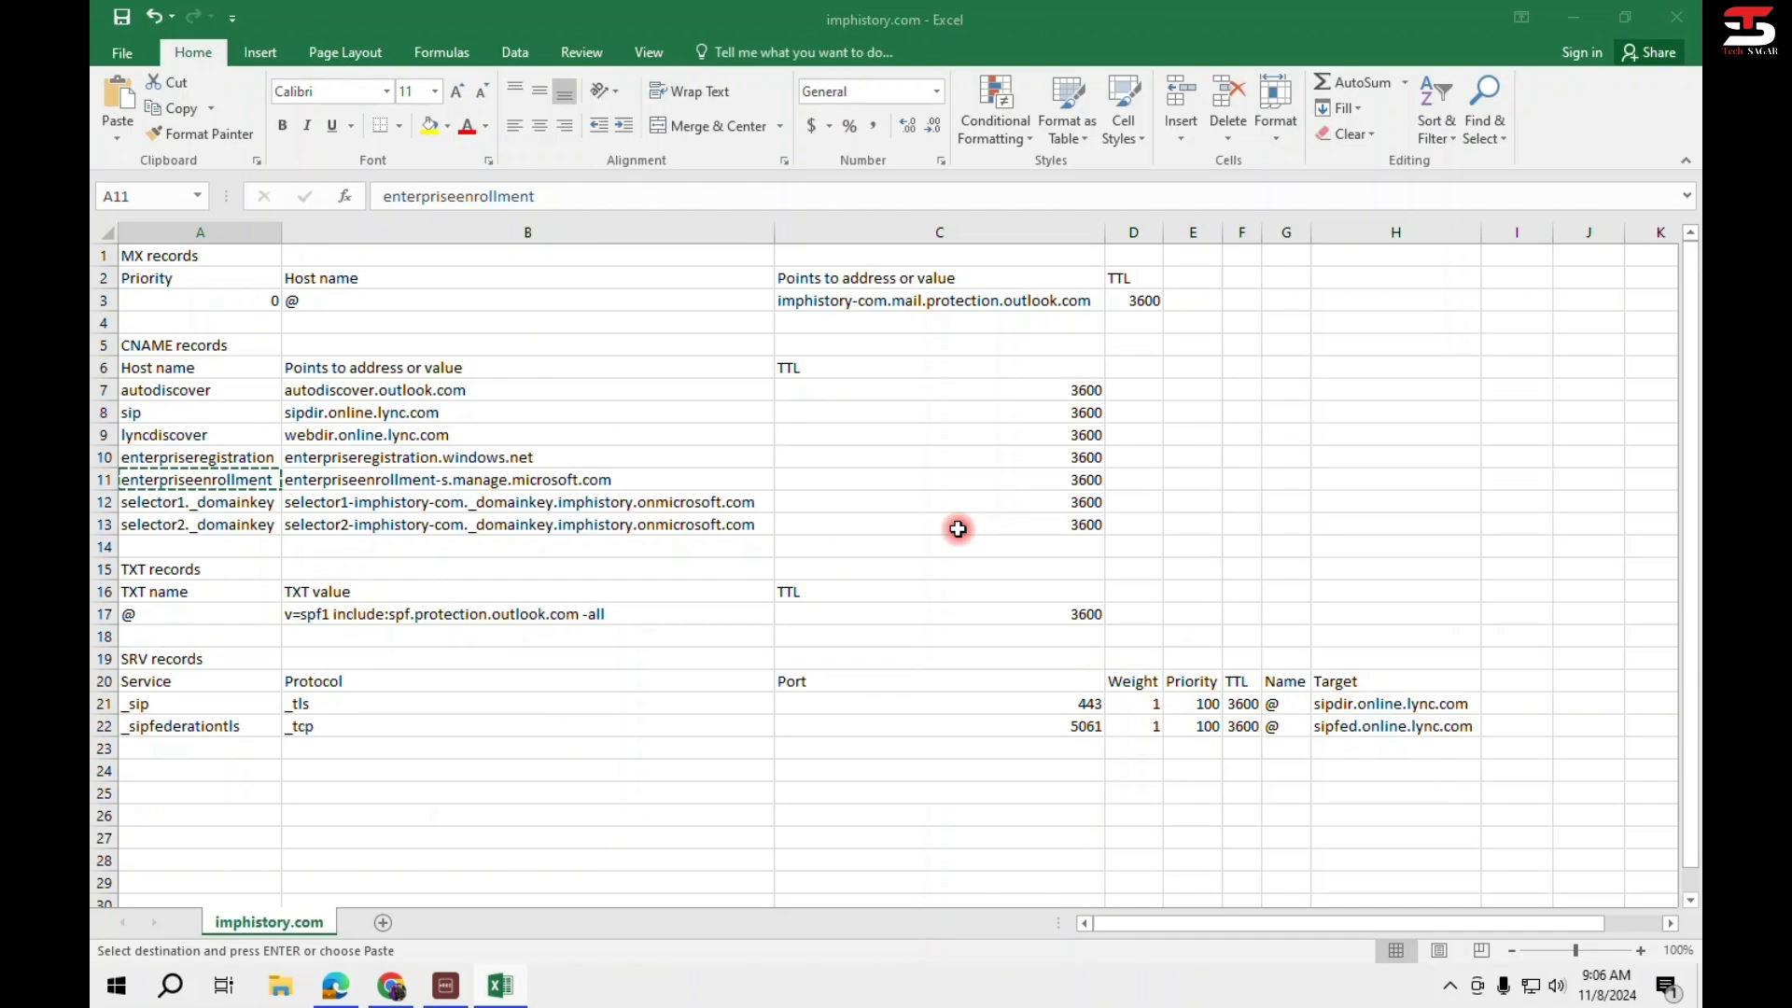
click(390, 484)
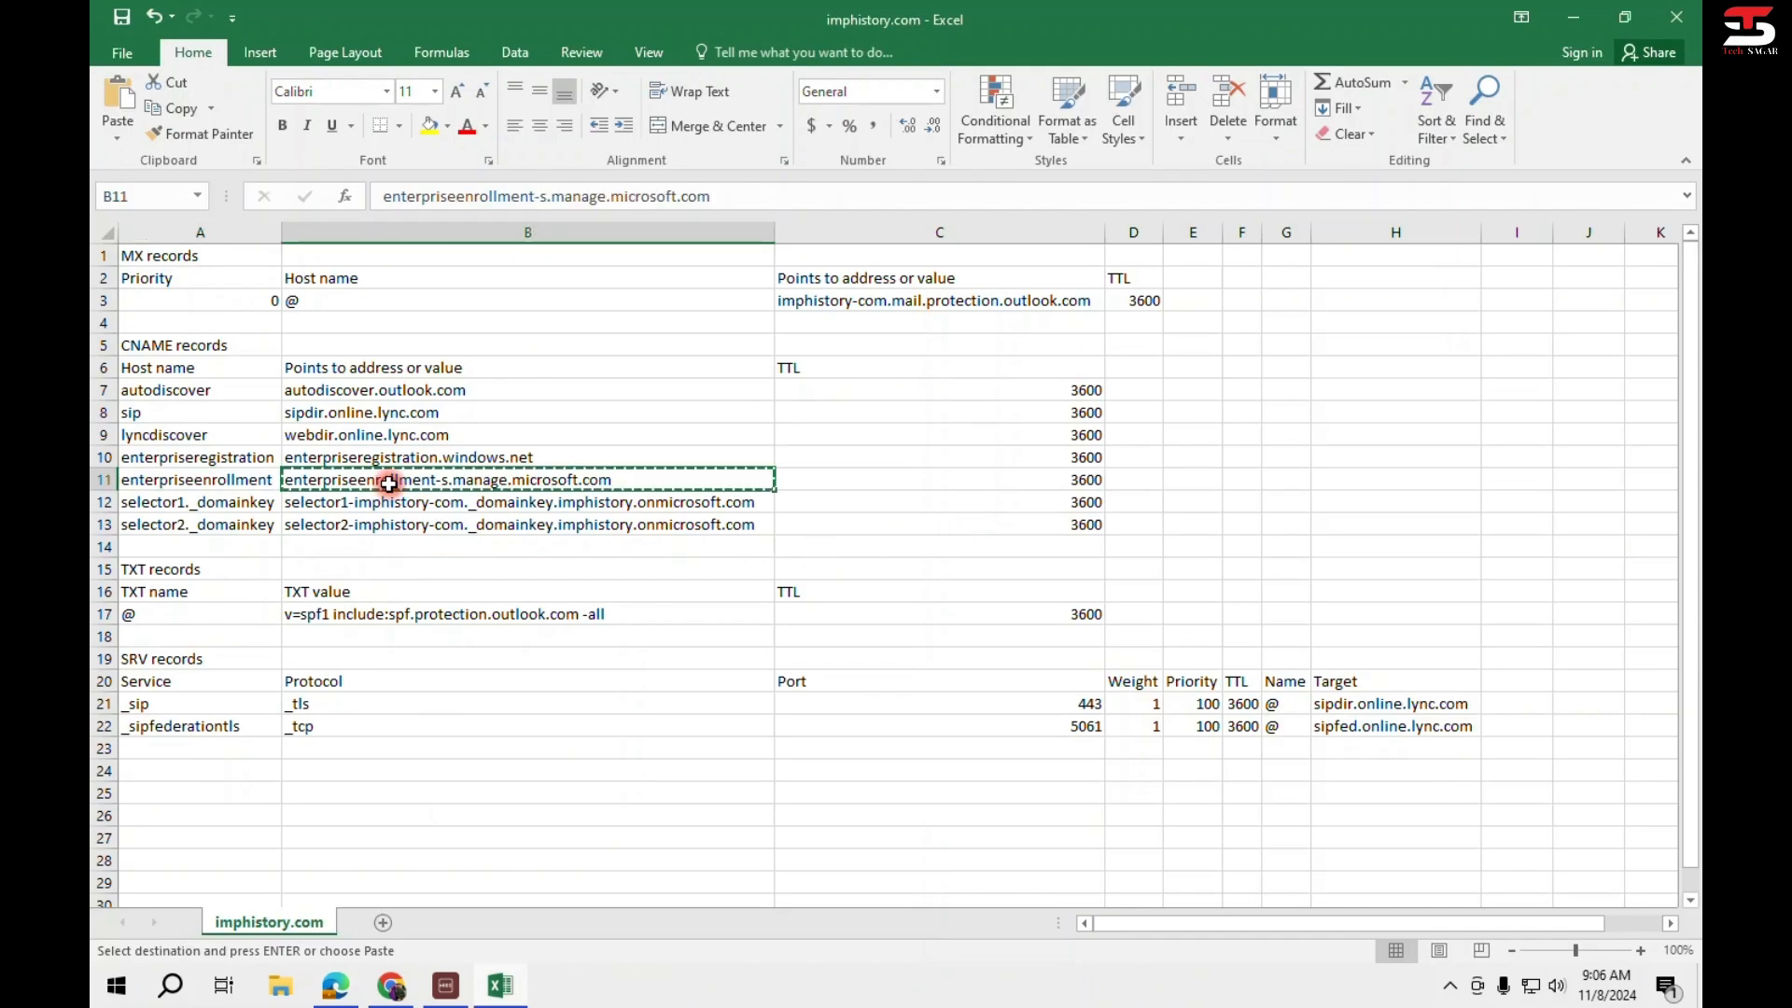
key(ctrl+c)
key(alt+Tab)
key(ctrl+v)
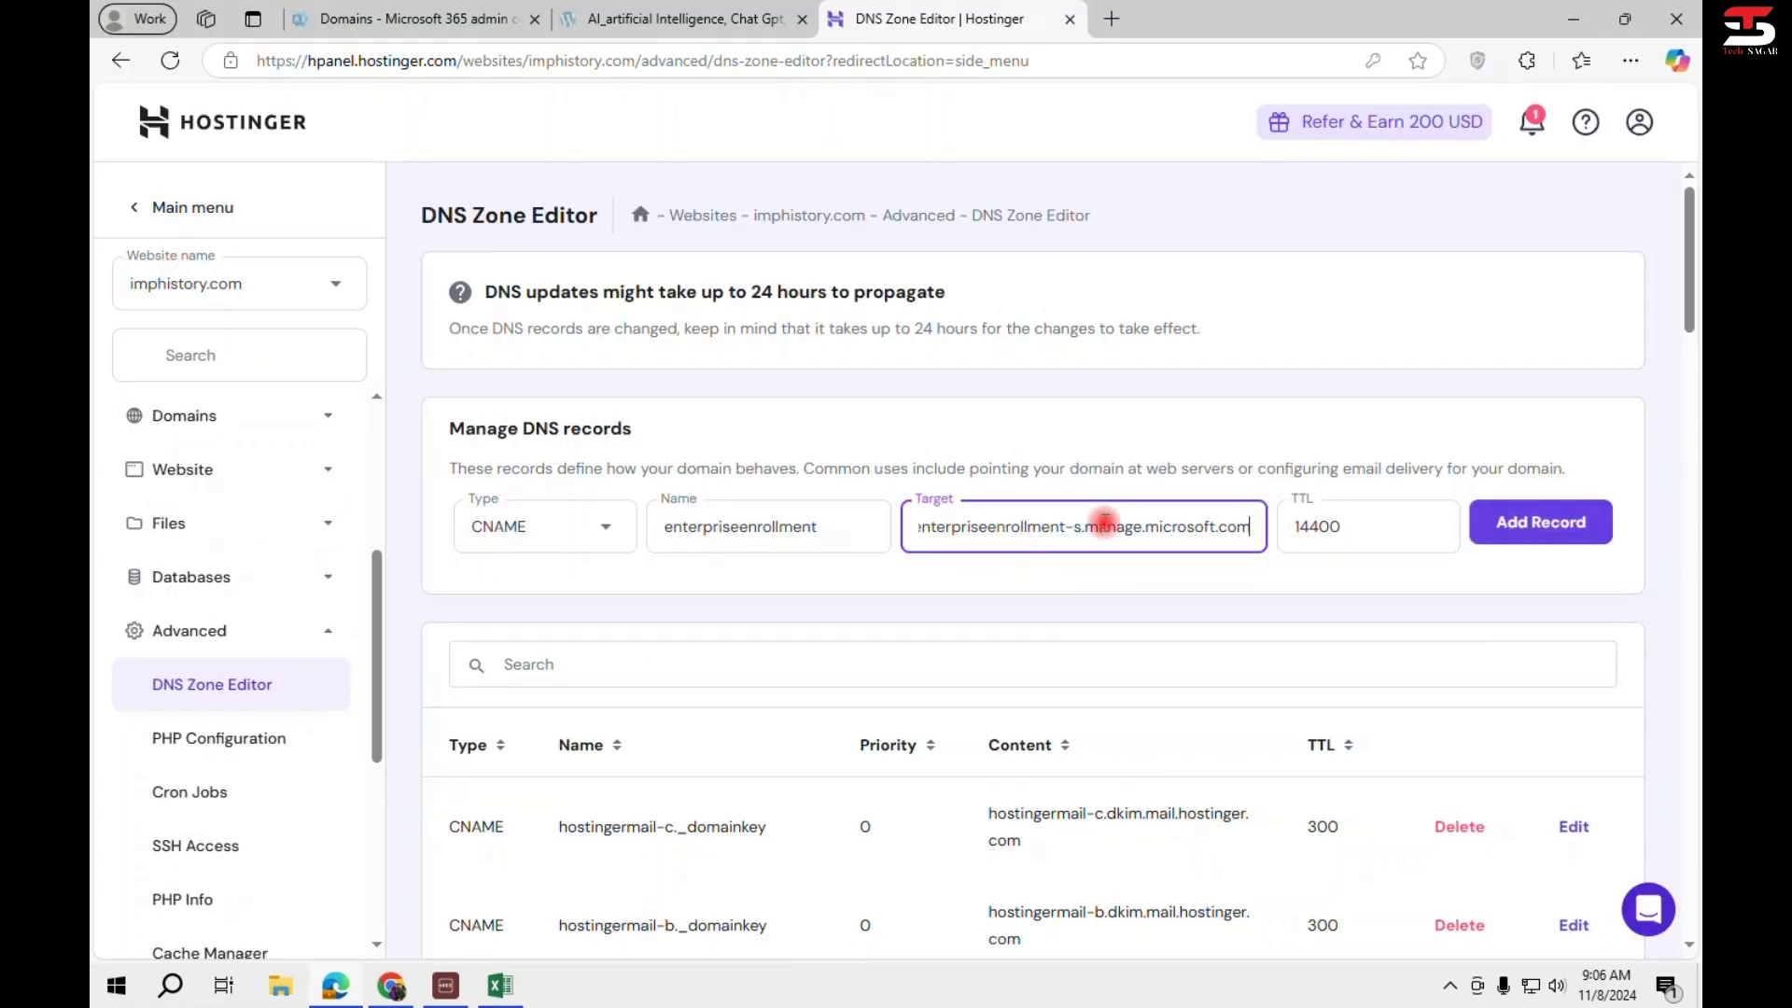
key(Tab)
click(1535, 530)
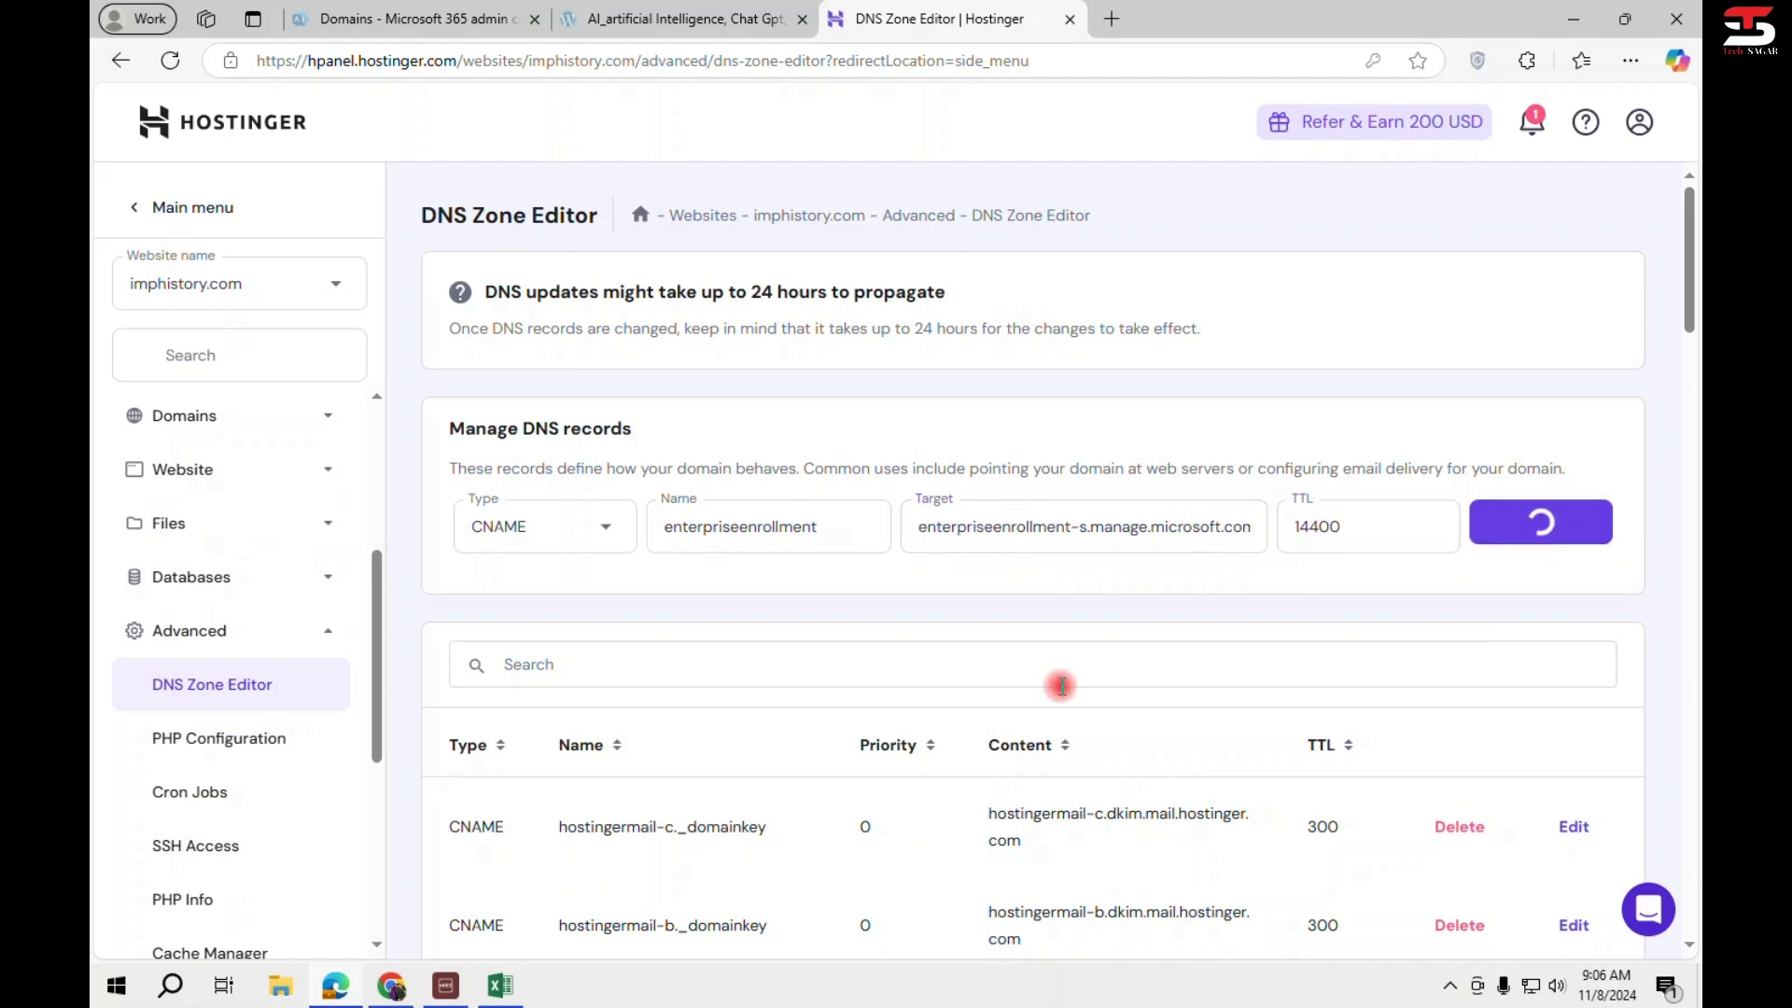
key(alt+Tab)
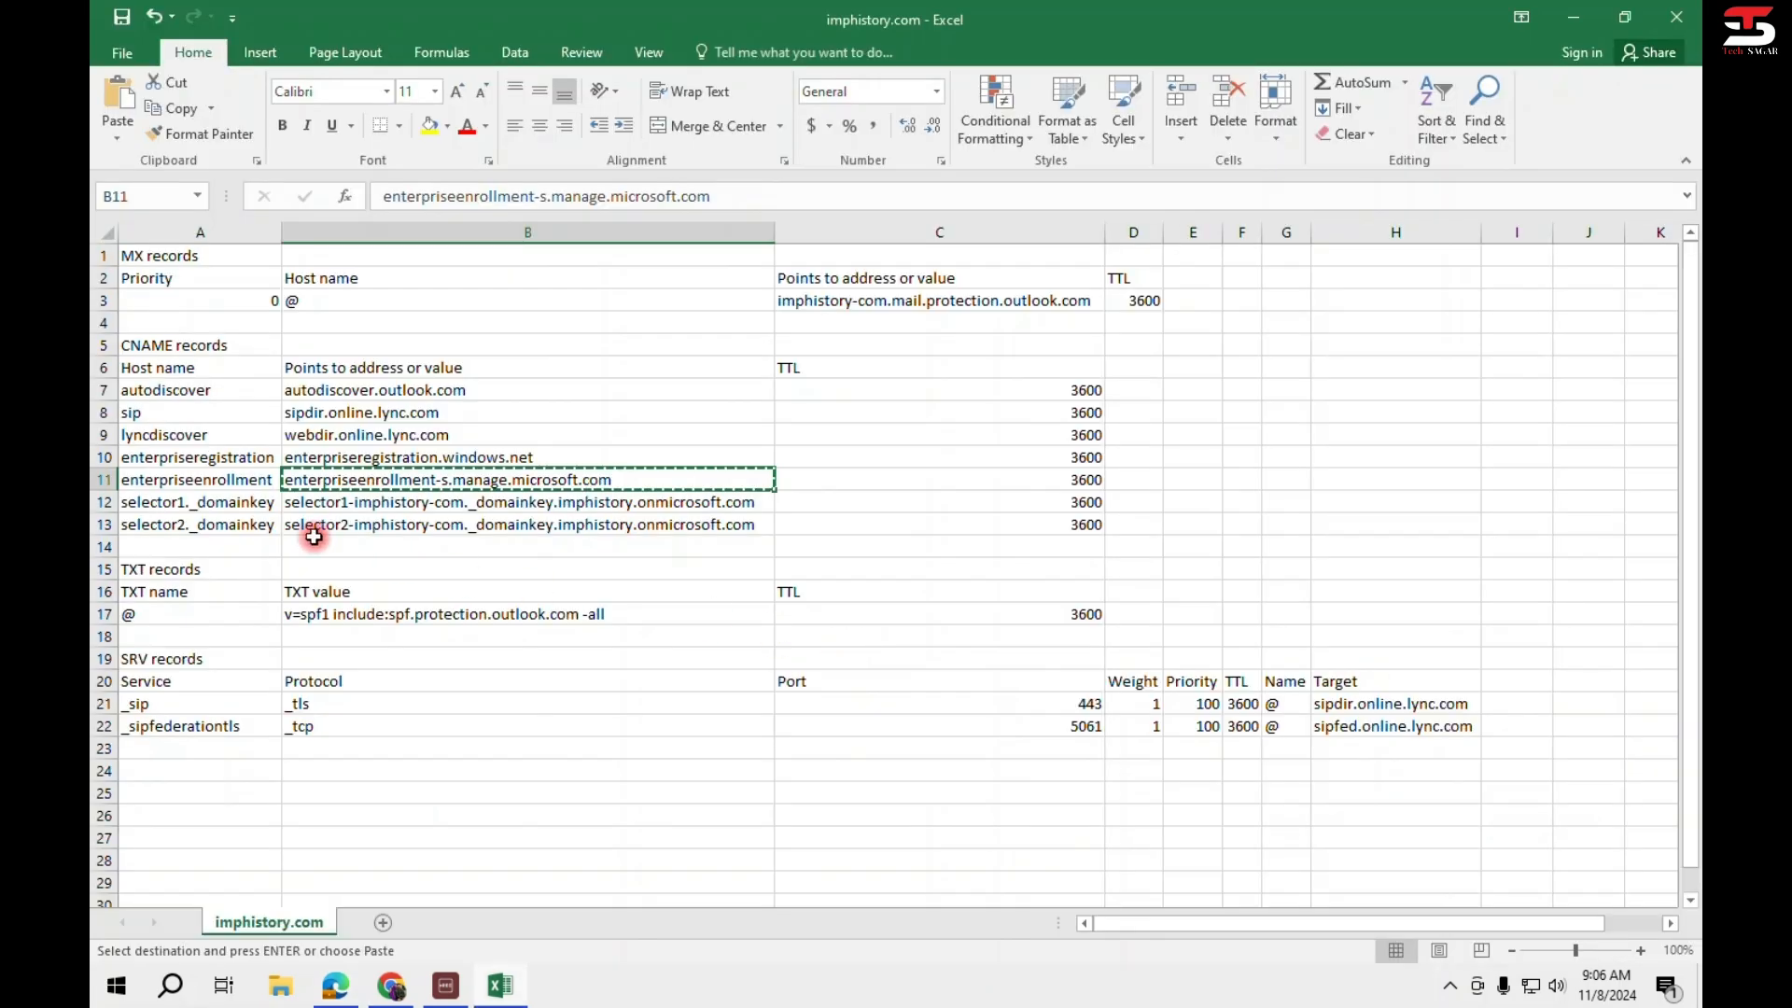
Copy selector1._domainkey from Excel and use it as the name of a new CNAME record in Hostinger.
click(201, 502)
key(ctrl+c)
key(alt+Tab)
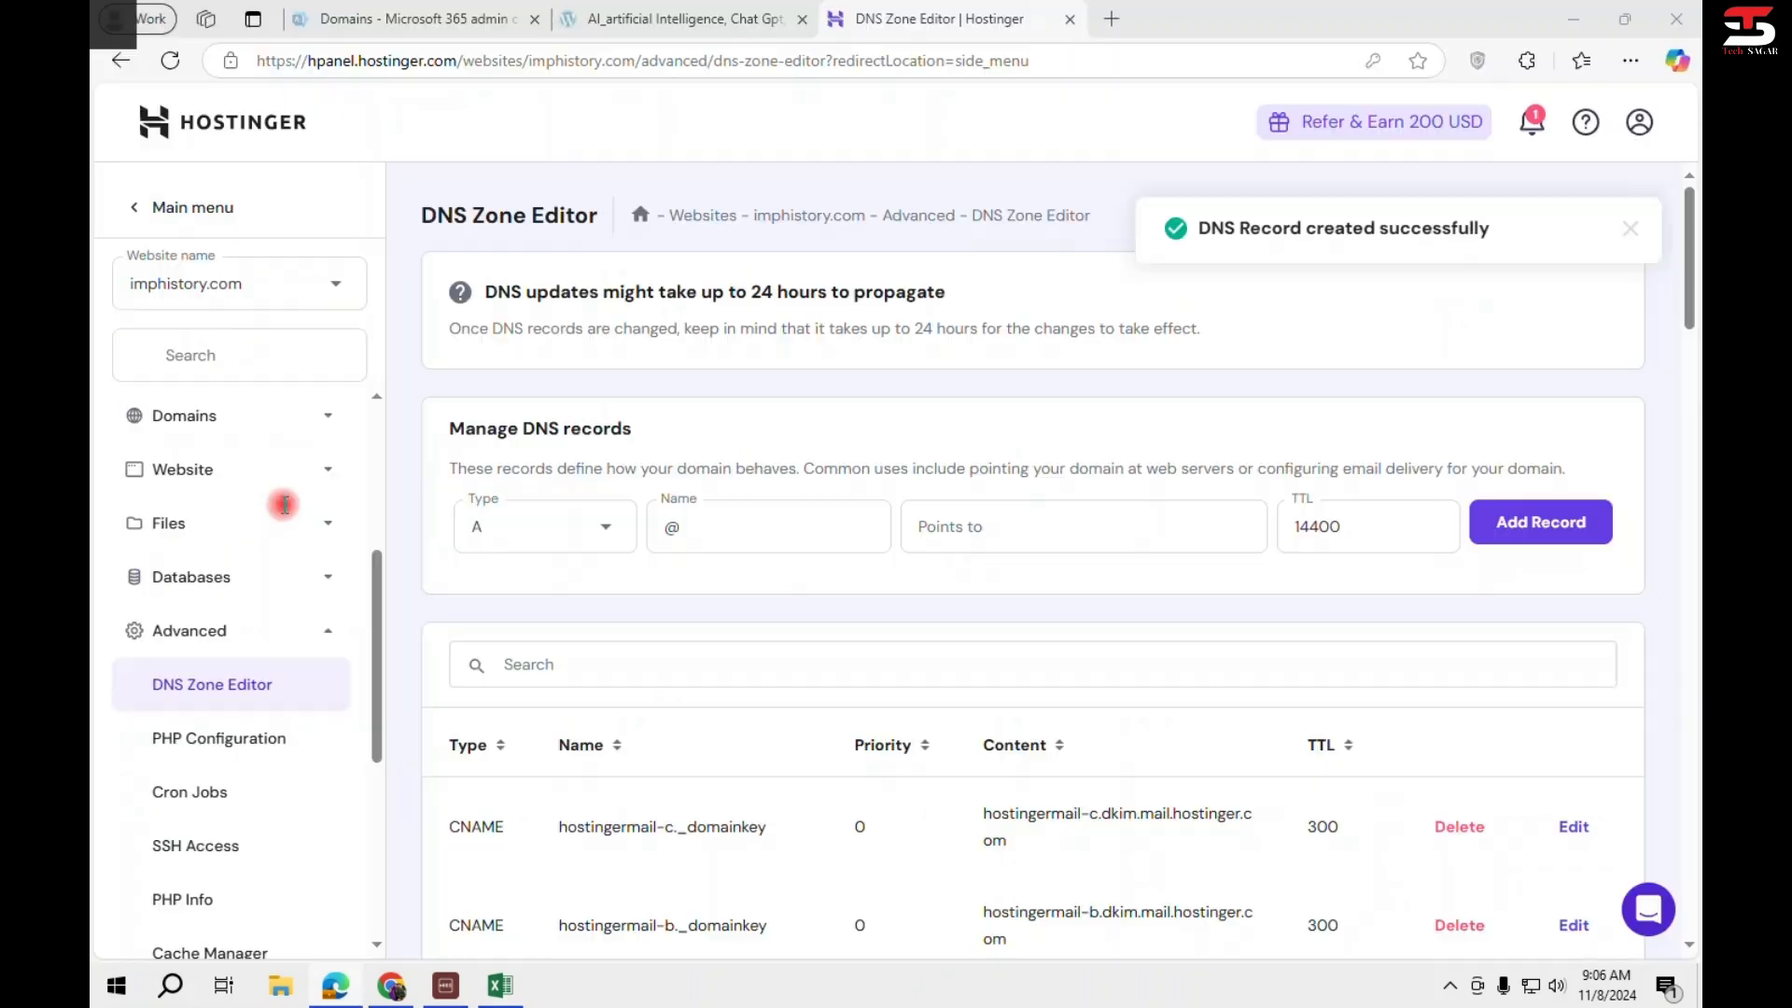
click(546, 523)
click(492, 750)
click(738, 529)
key(ctrl+v)
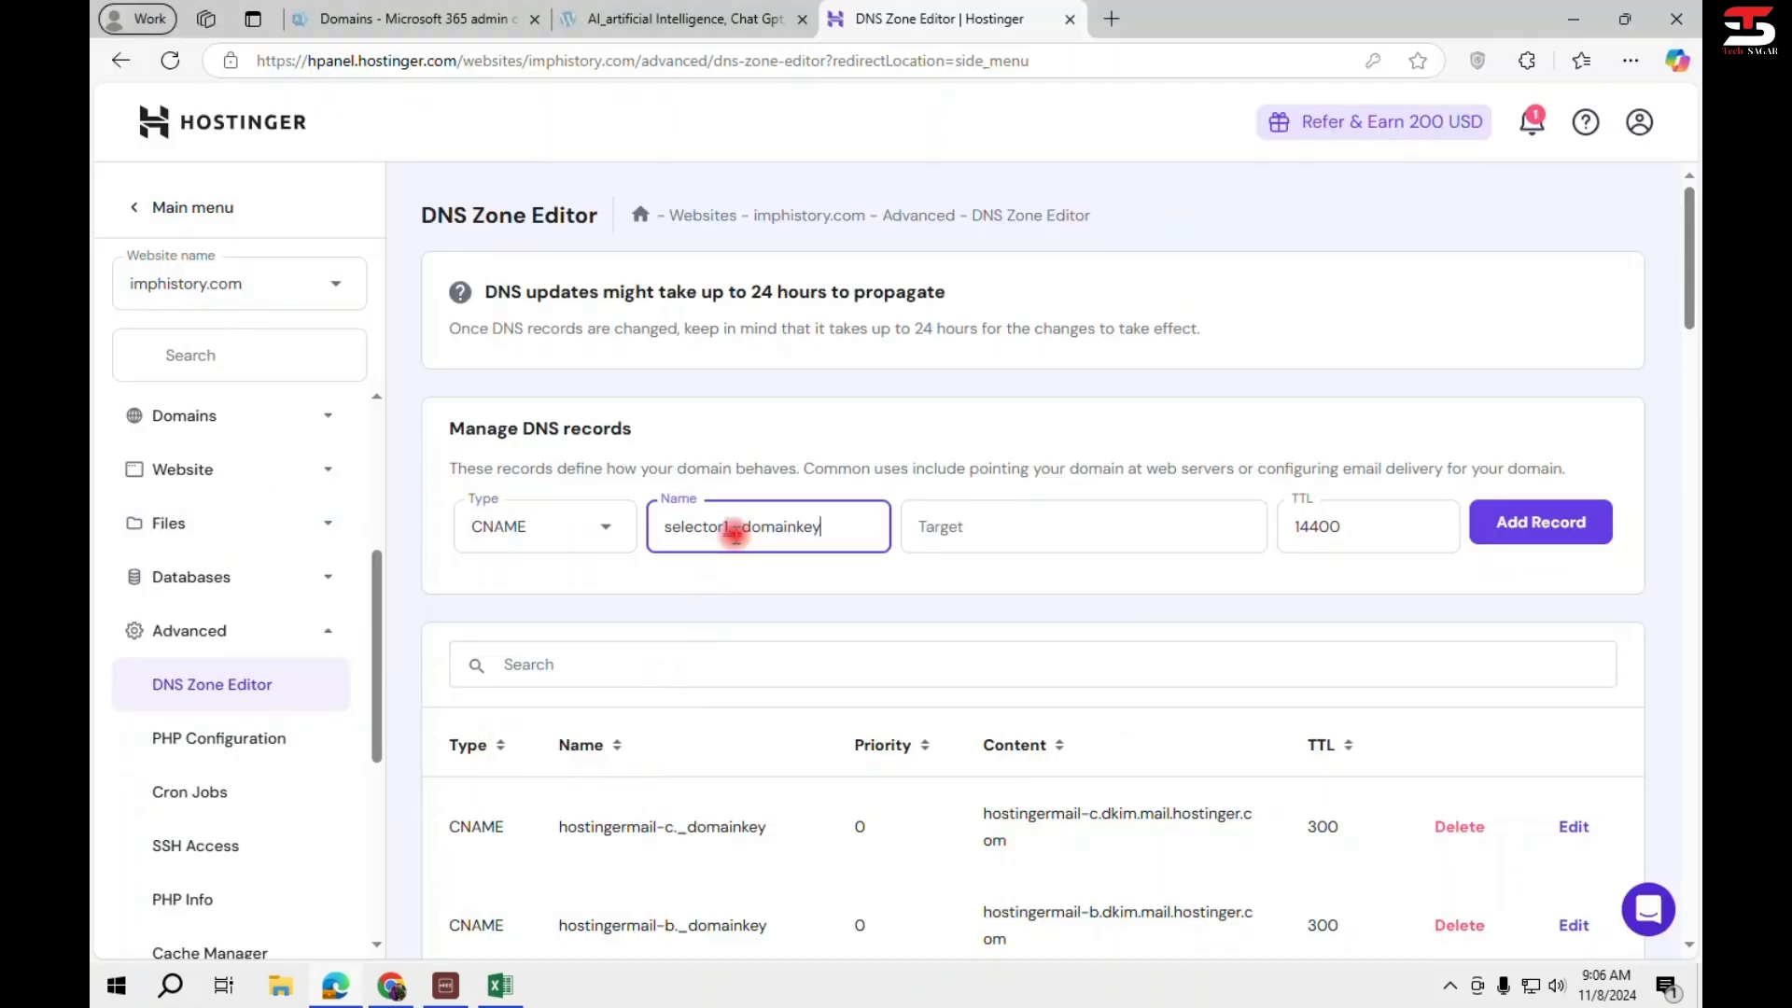
key(Tab)
Copy selector1-imphistory-com._domainkey.imphistory.onmicrosoft.com from Excel, paste it as the record's target in Hostinger, and add the CNAME record.
key(alt+Tab)
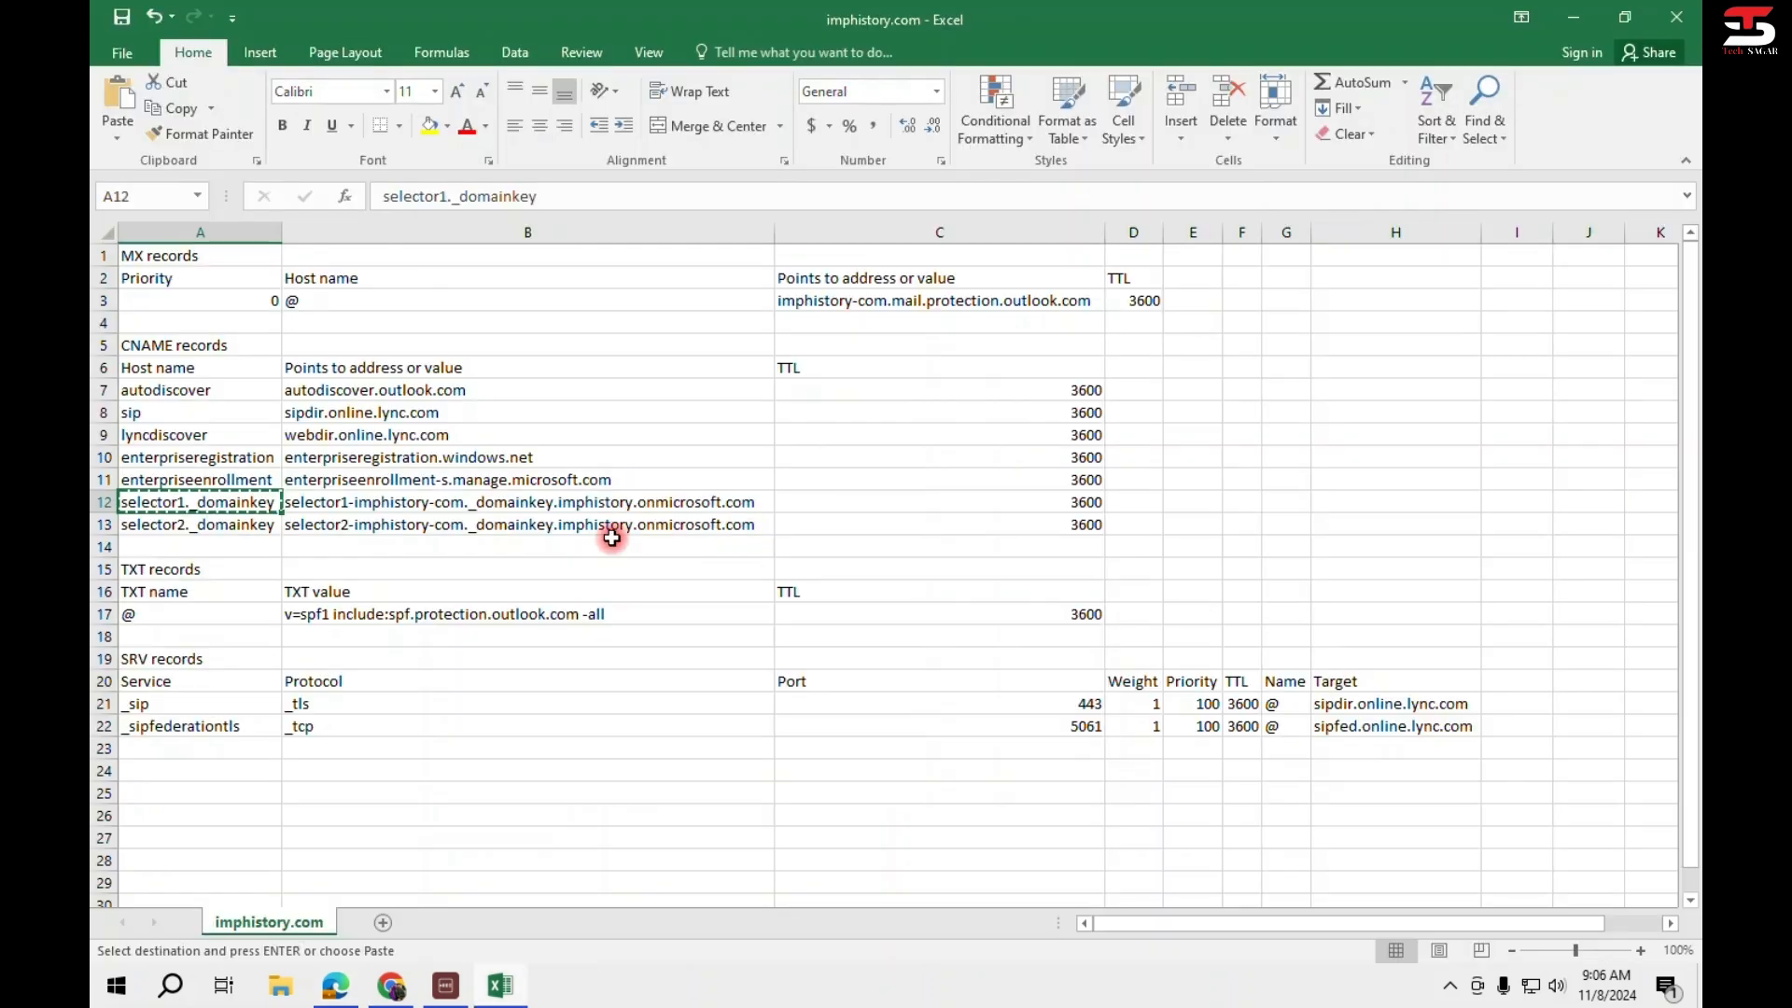
key(Right)
key(ctrl+c)
key(alt+Tab)
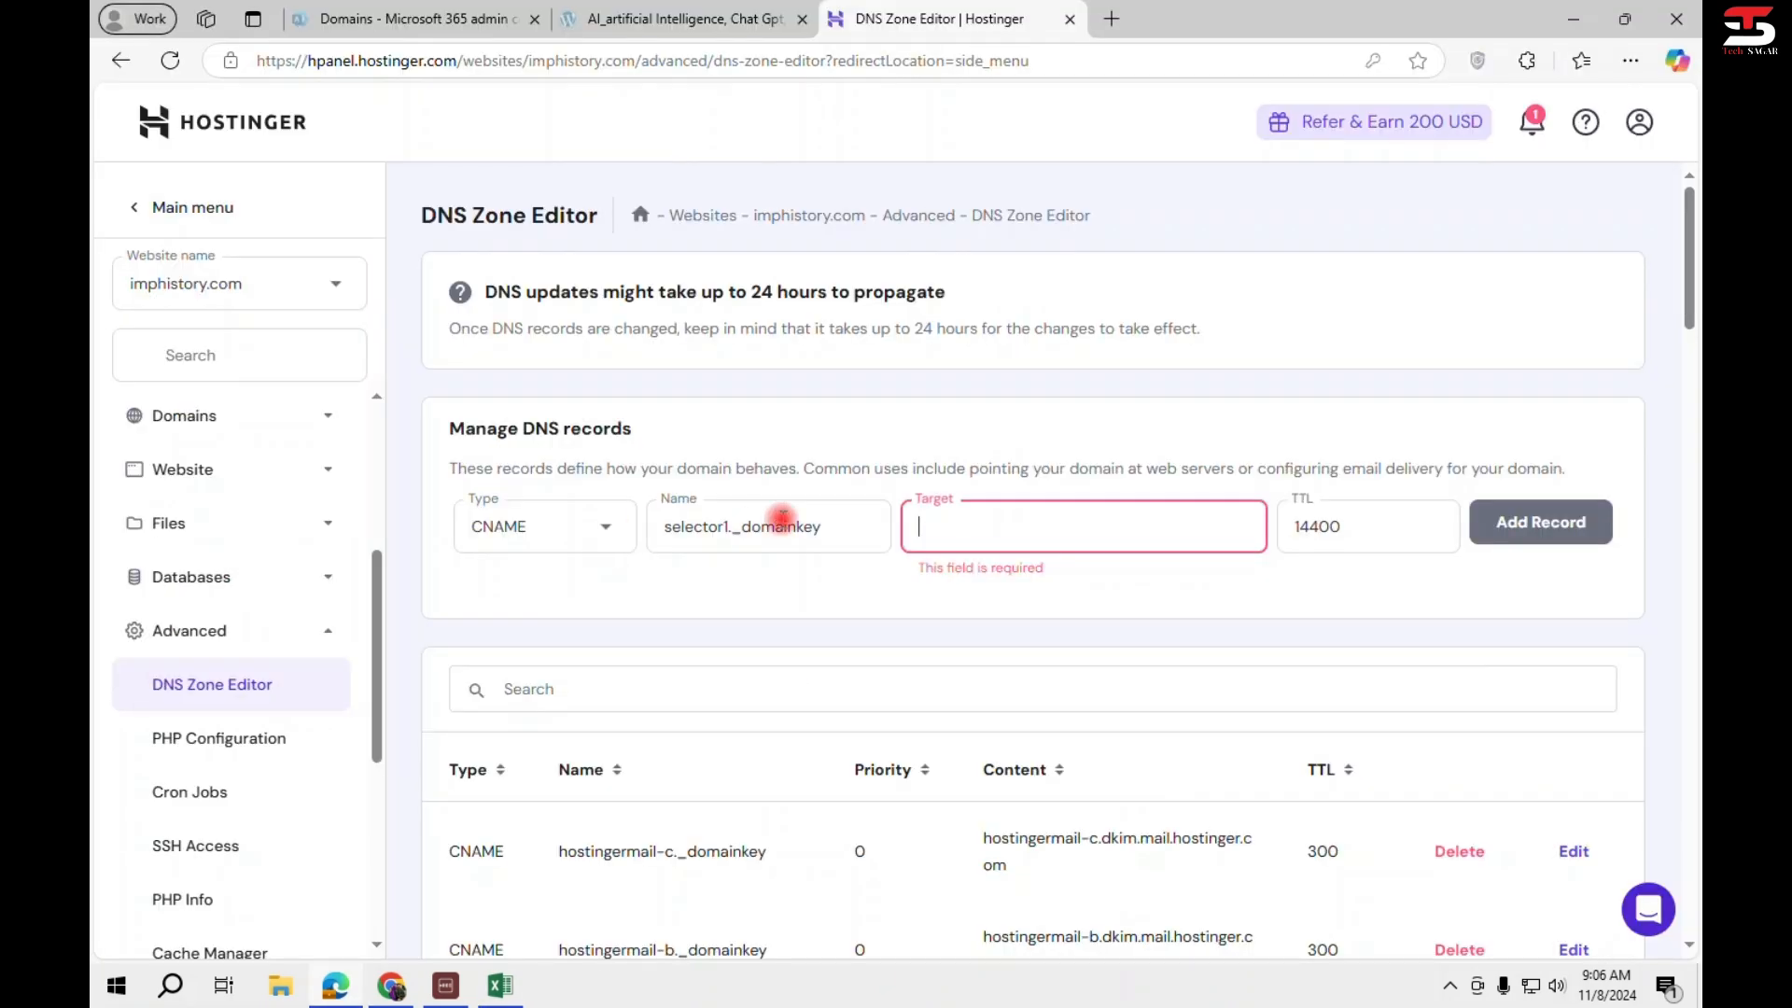
key(ctrl+v)
click(1542, 522)
Copy selector2._domainkey from Excel and use it as the name of a new CNAME record in Hostinger.
key(alt+Tab)
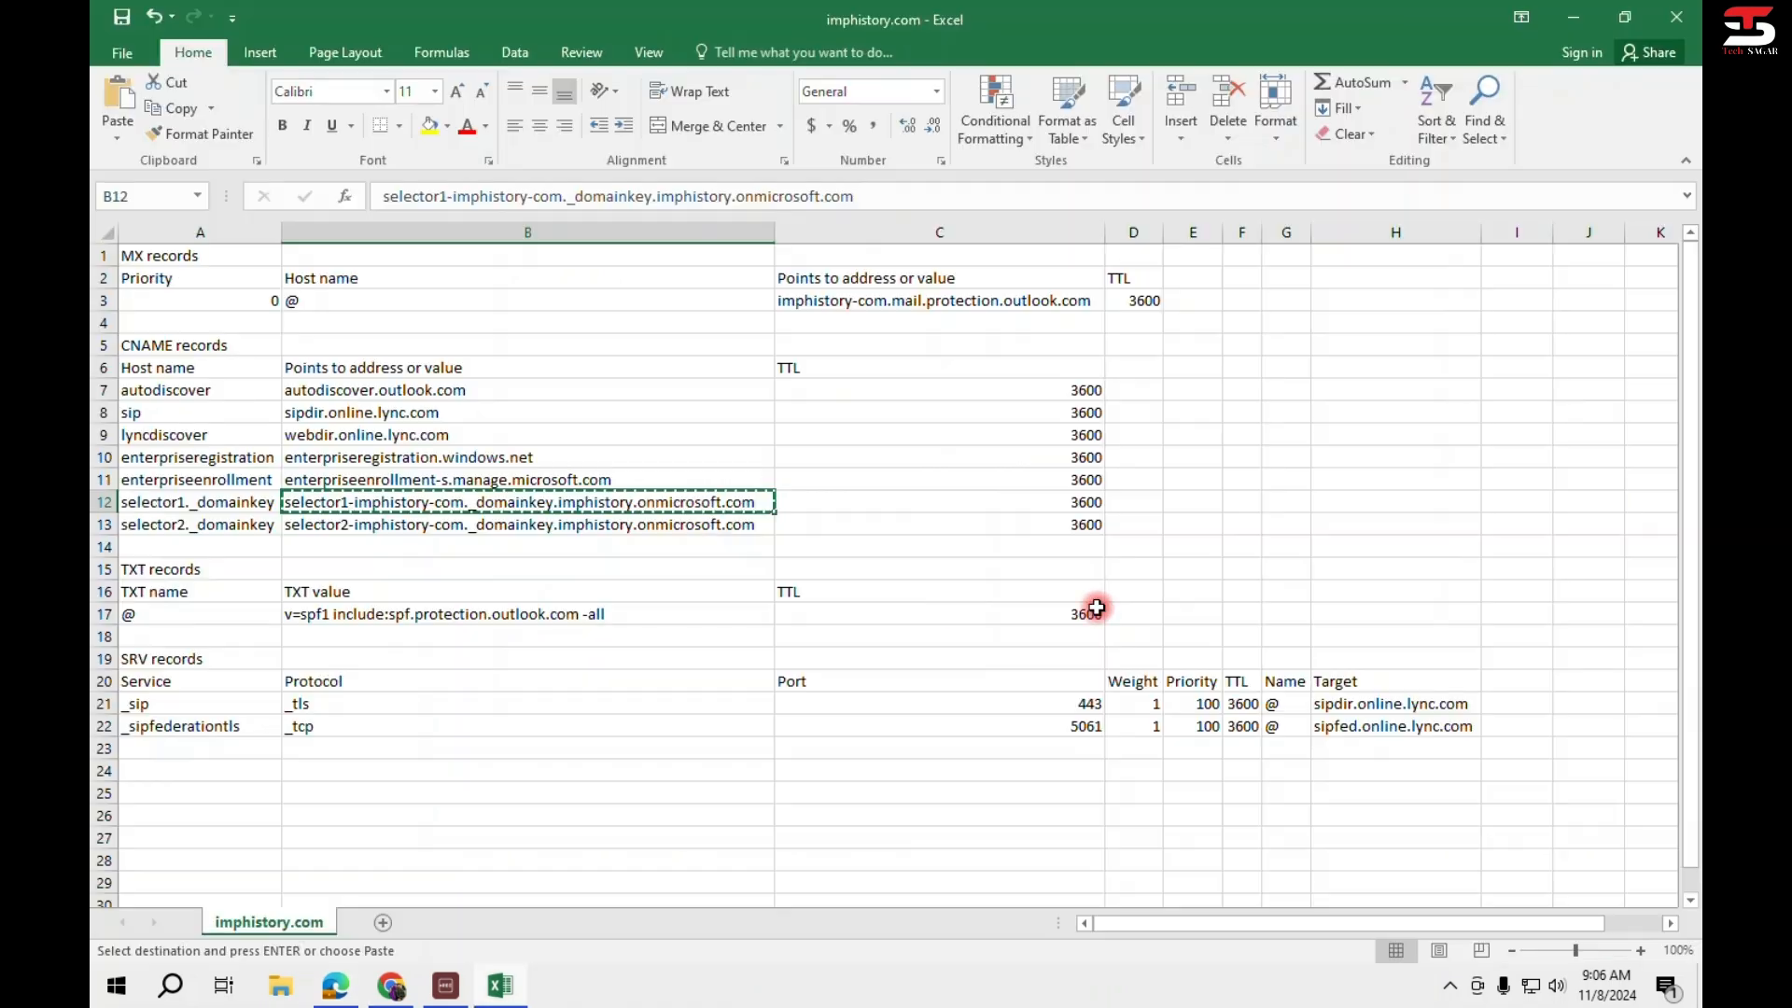
click(241, 524)
key(ctrl+c)
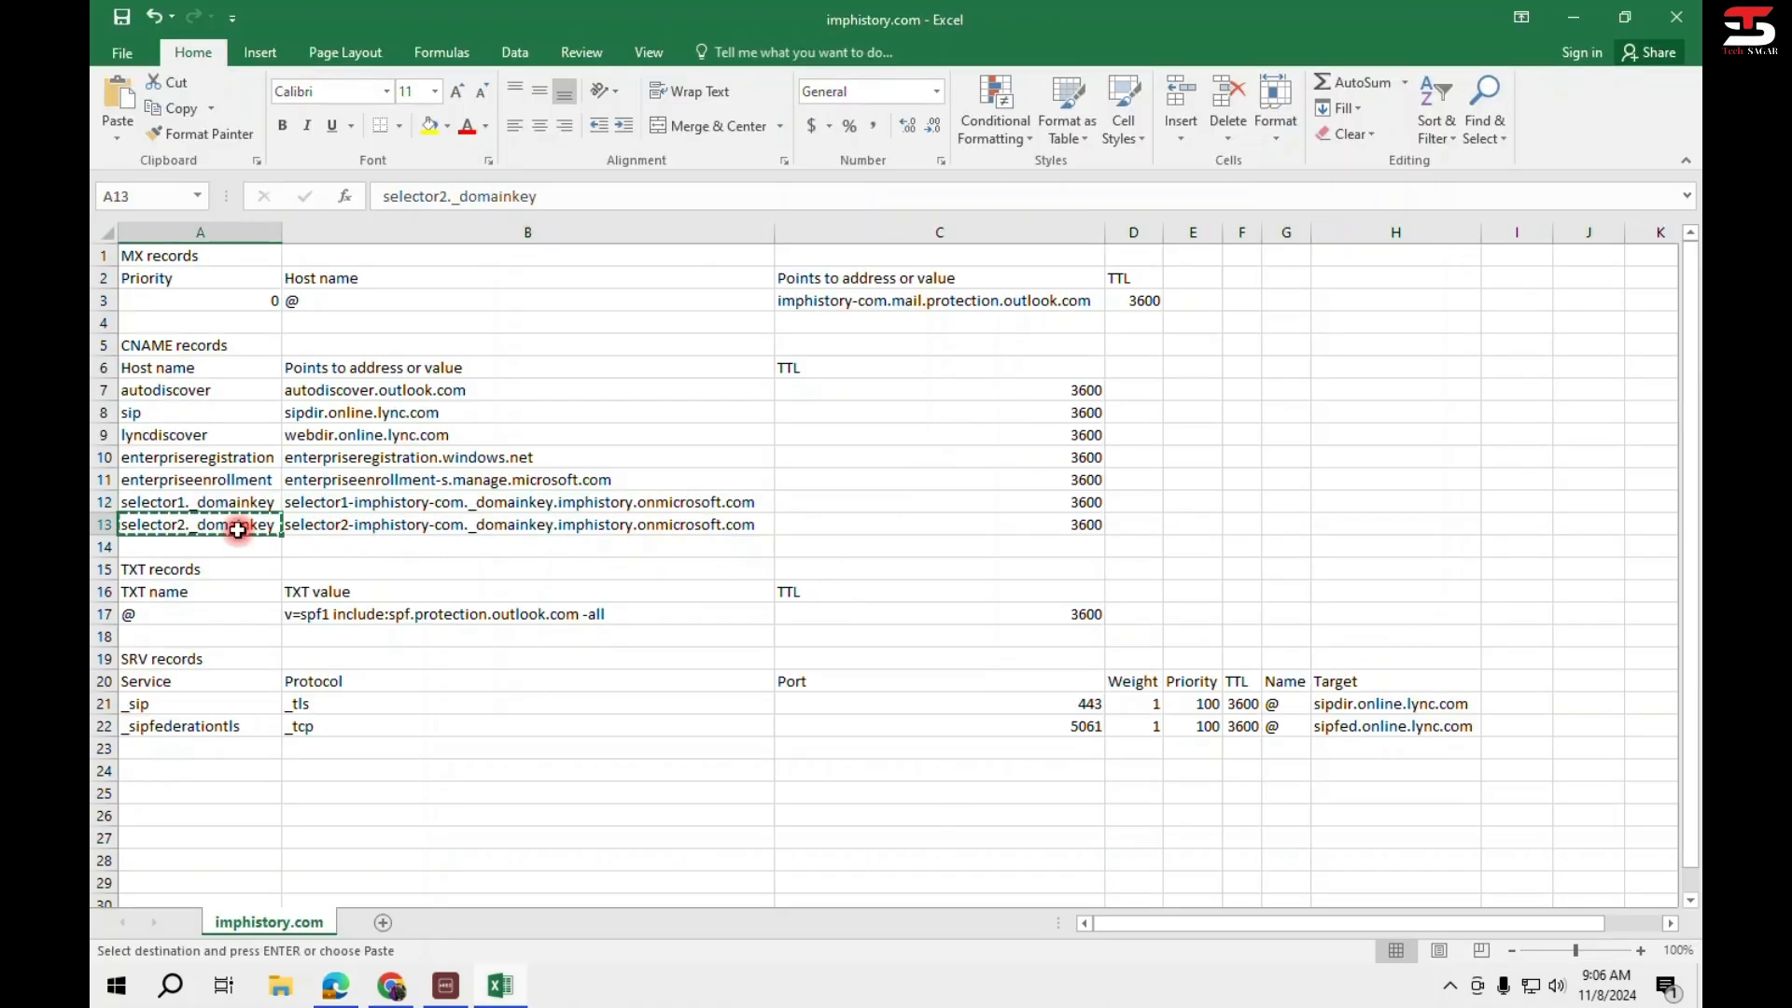
key(alt+Tab)
click(597, 527)
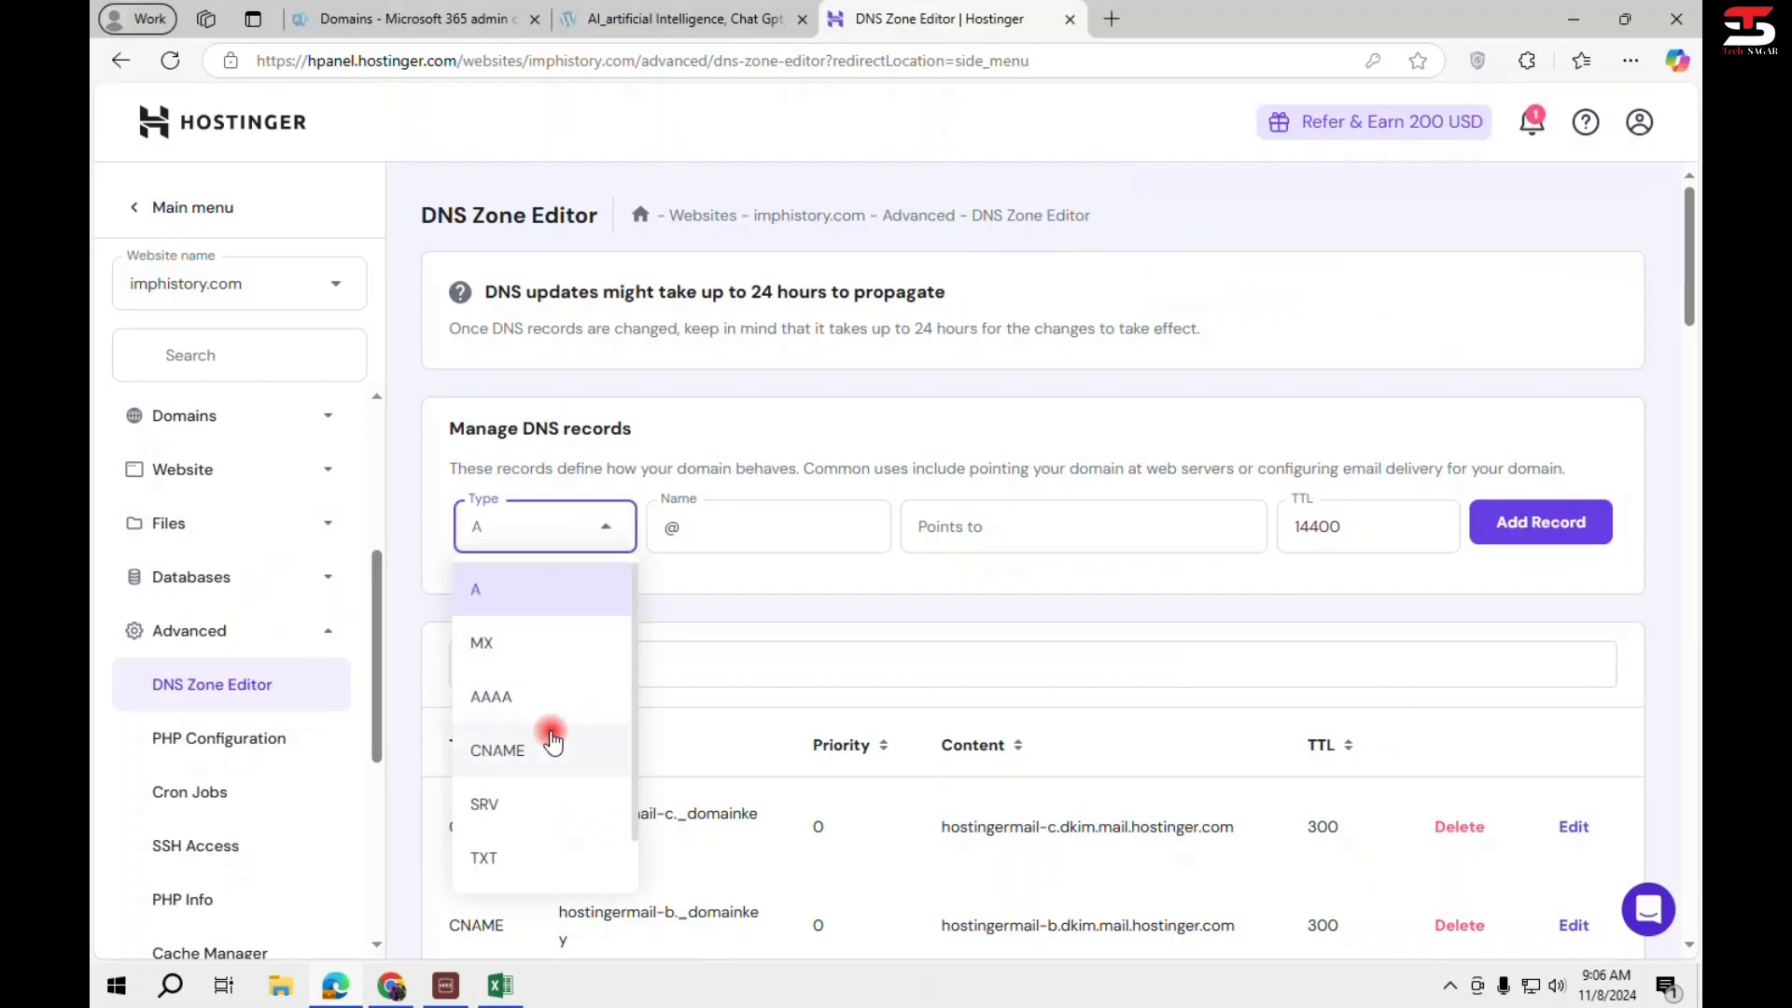
click(528, 752)
click(764, 530)
key(ctrl+v)
key(Tab)
Copy selector2-imphistory-com._domainkey.imphistory.onmicrosoft.com from Excel, paste it as the record's target in Hostinger, and add the CNAME record.
key(alt+Tab)
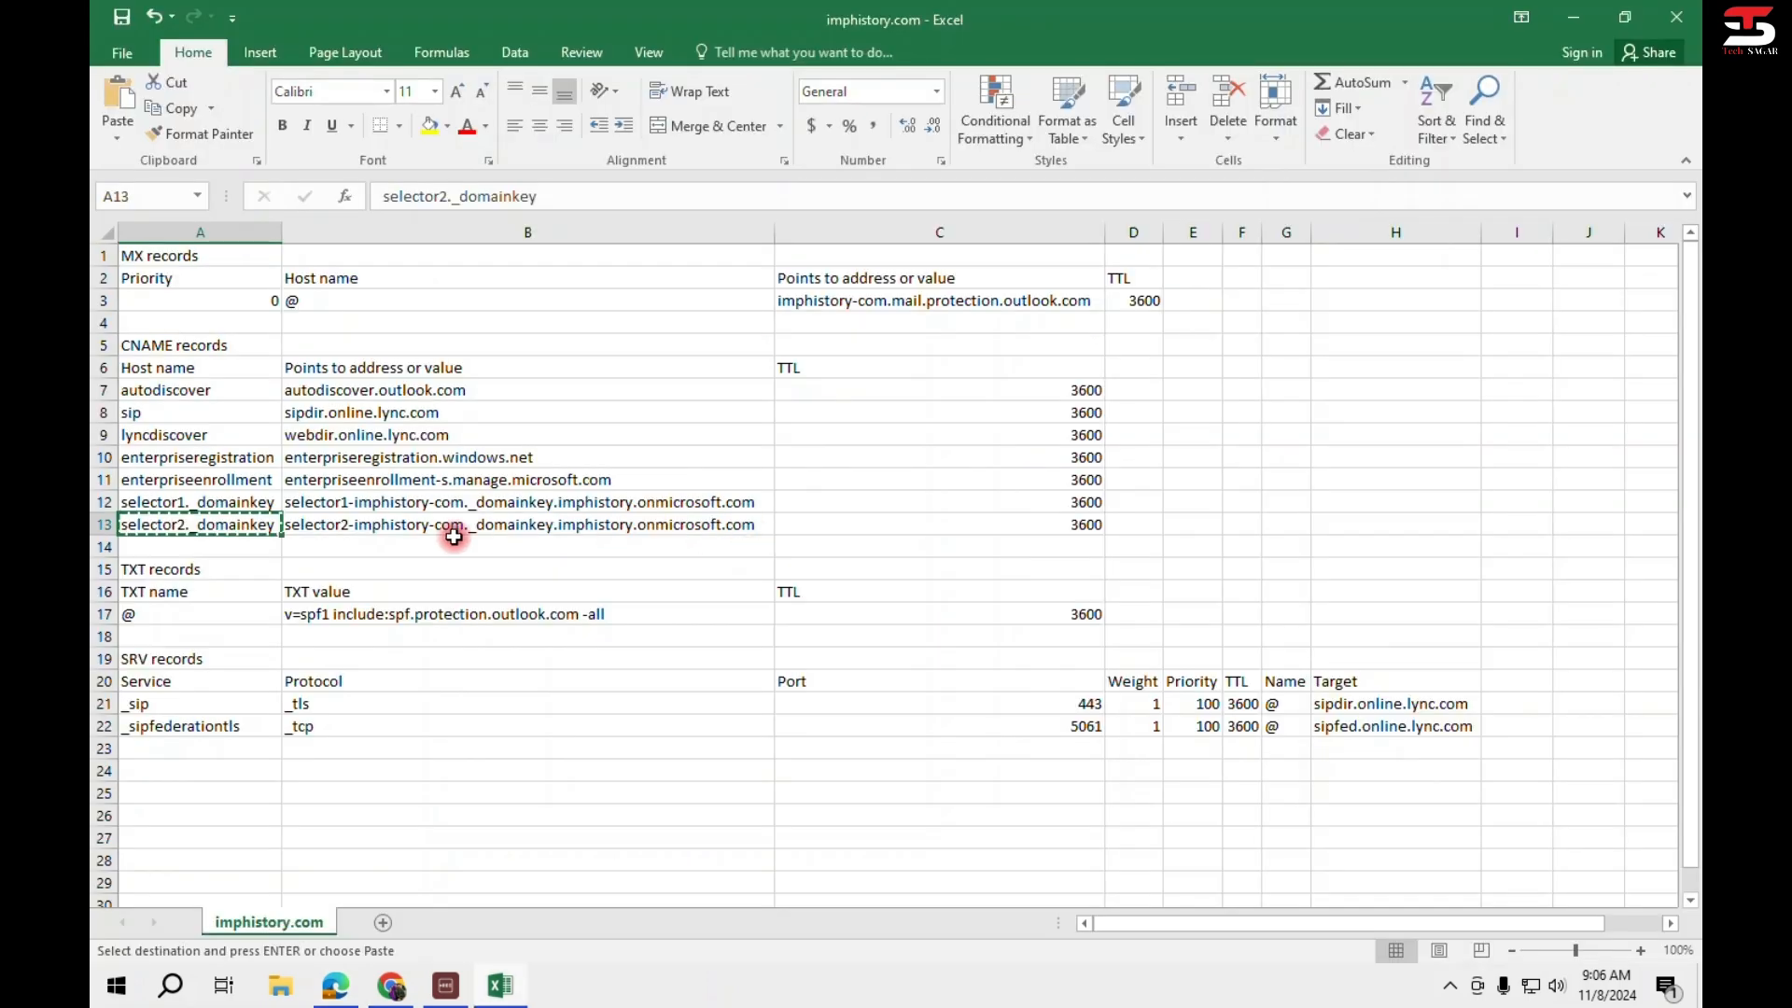
click(448, 532)
key(ctrl+c)
key(alt+Tab)
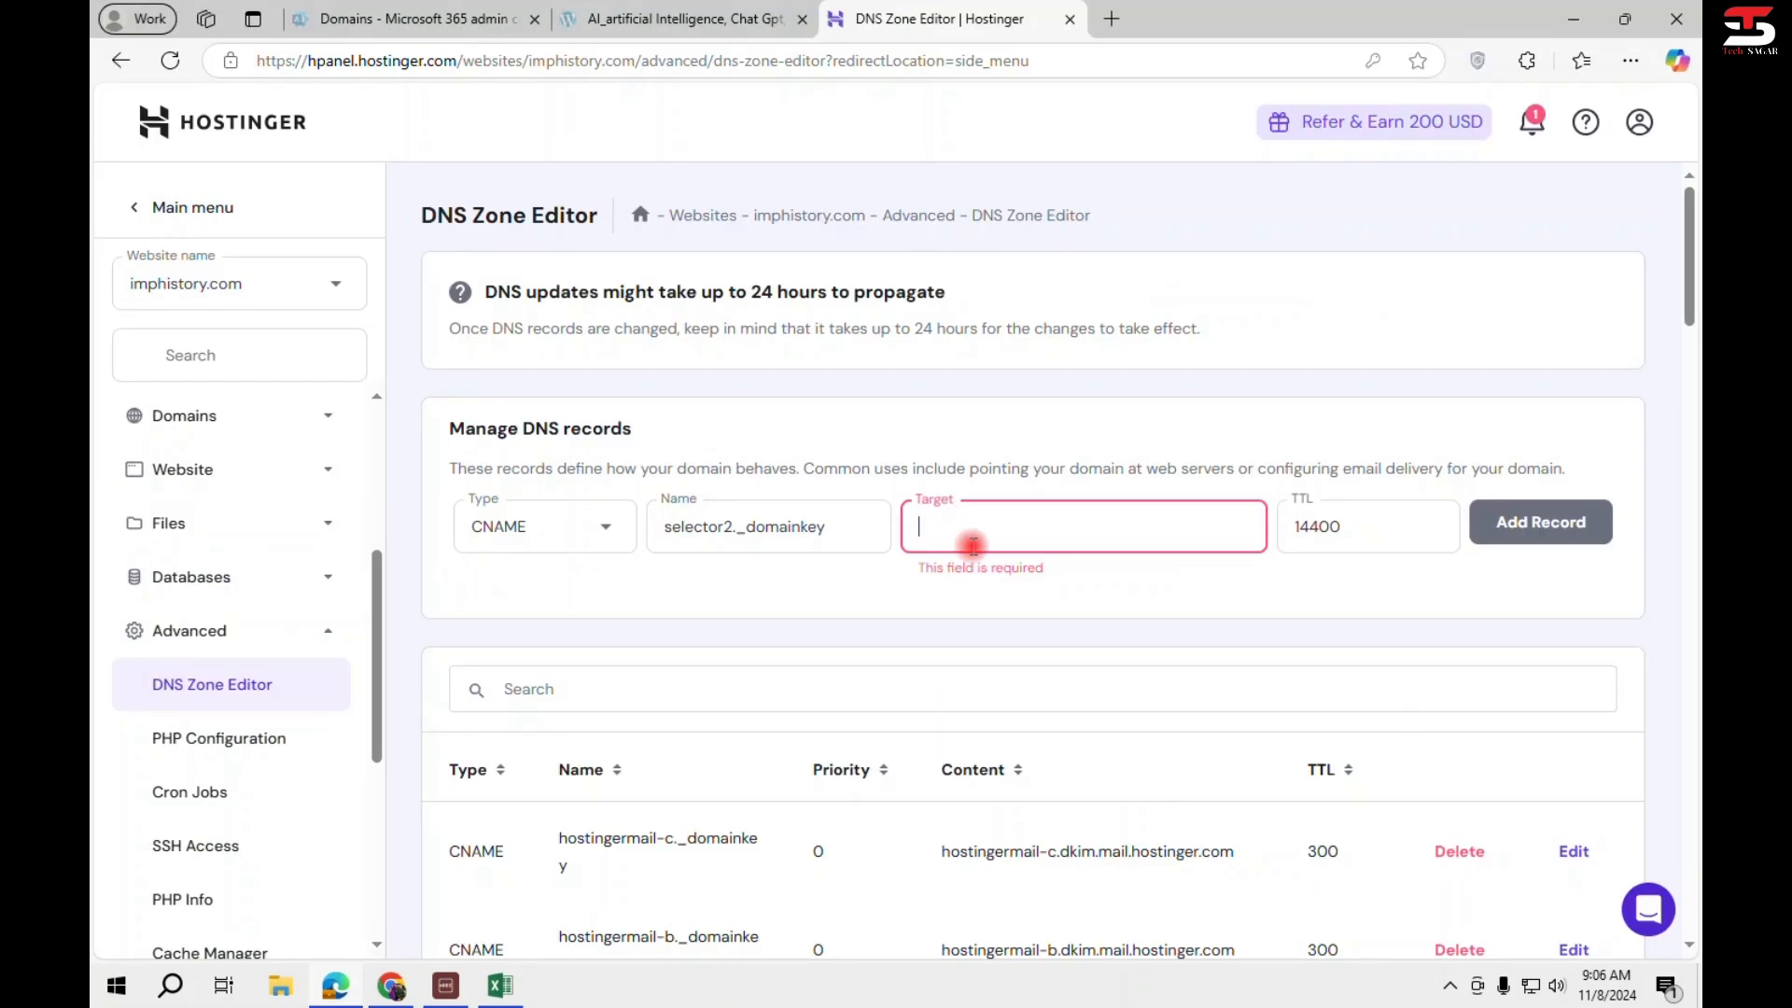
key(ctrl+v)
click(1546, 523)
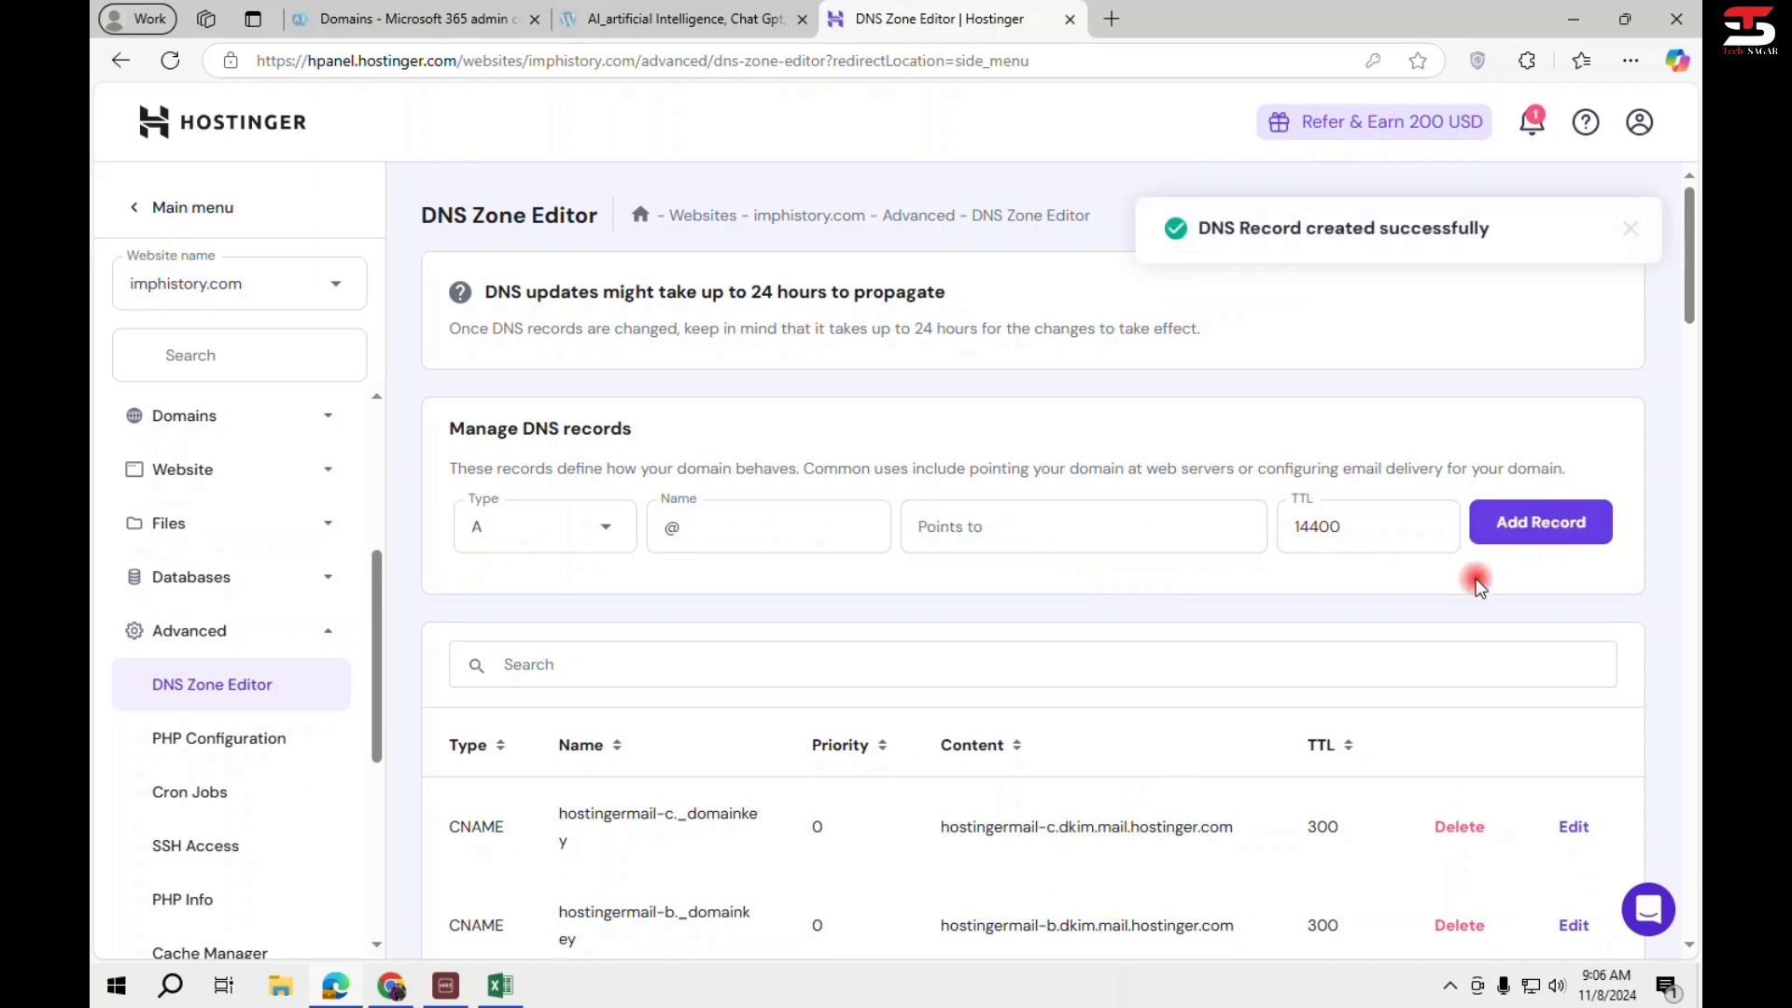
Copy v=spf1 include:spf.protection.outlook.com -all from Excel and add it in Hostinger as the value of a TXT record named @.
key(alt+Tab)
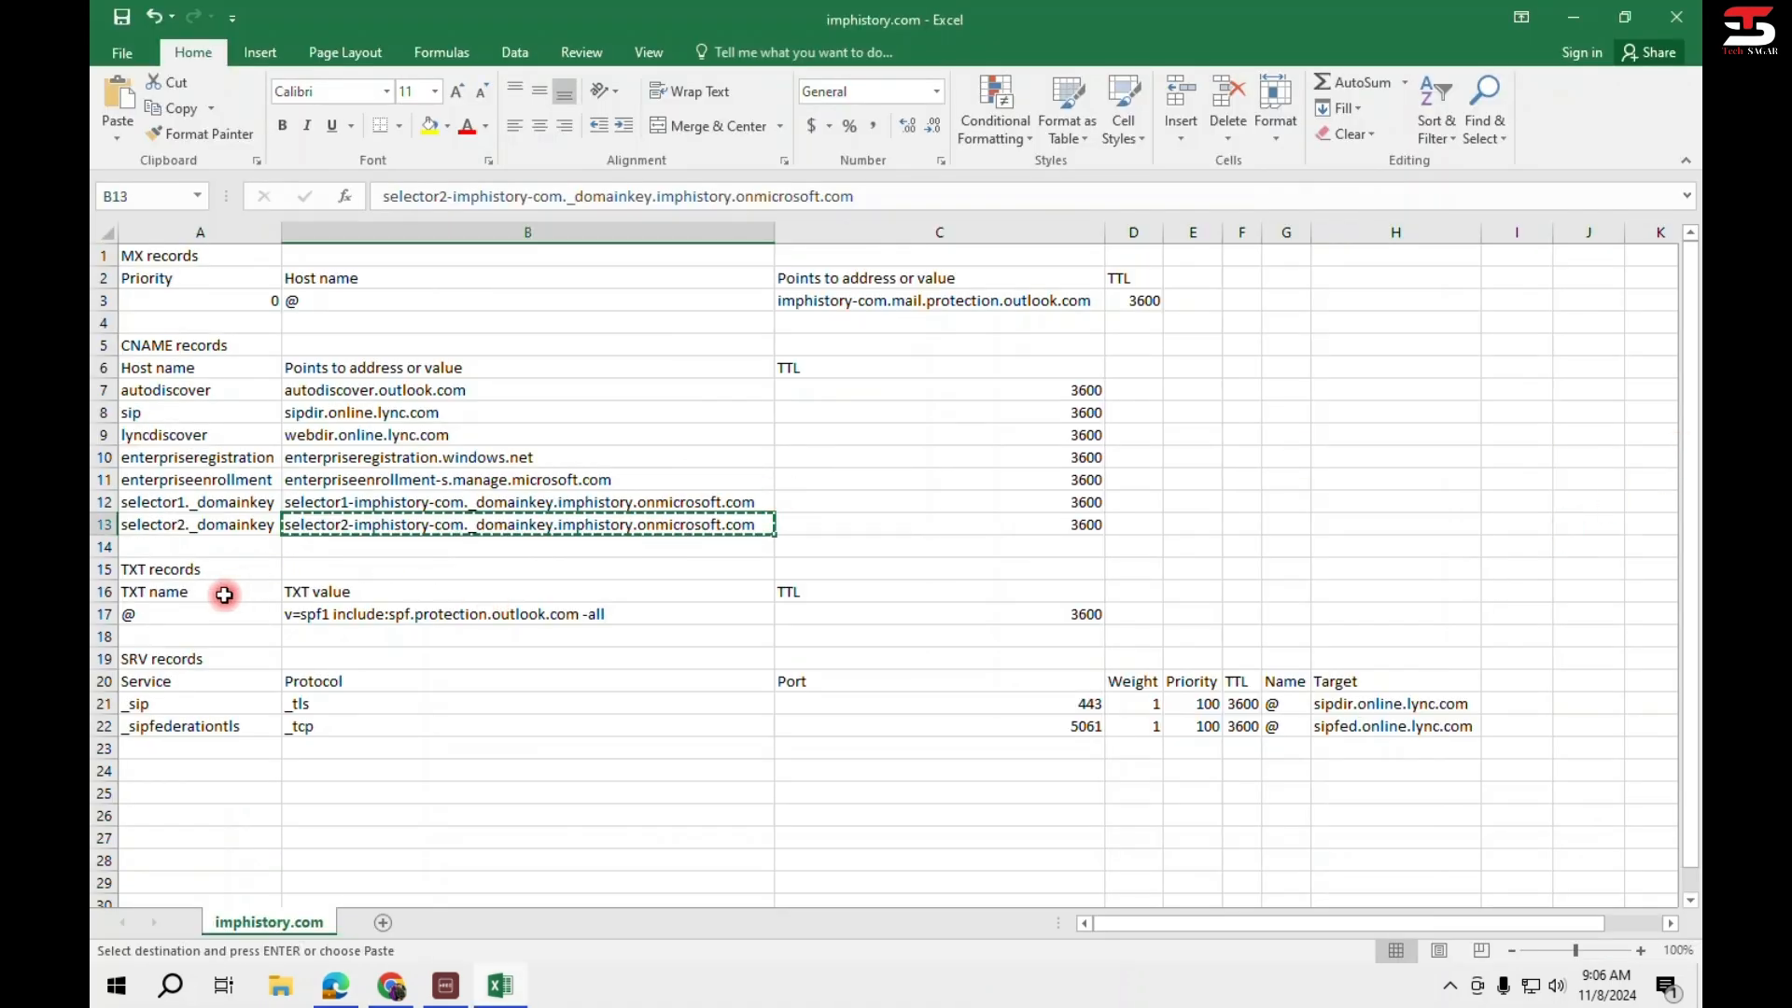
click(331, 613)
key(ctrl+c)
key(alt+Tab)
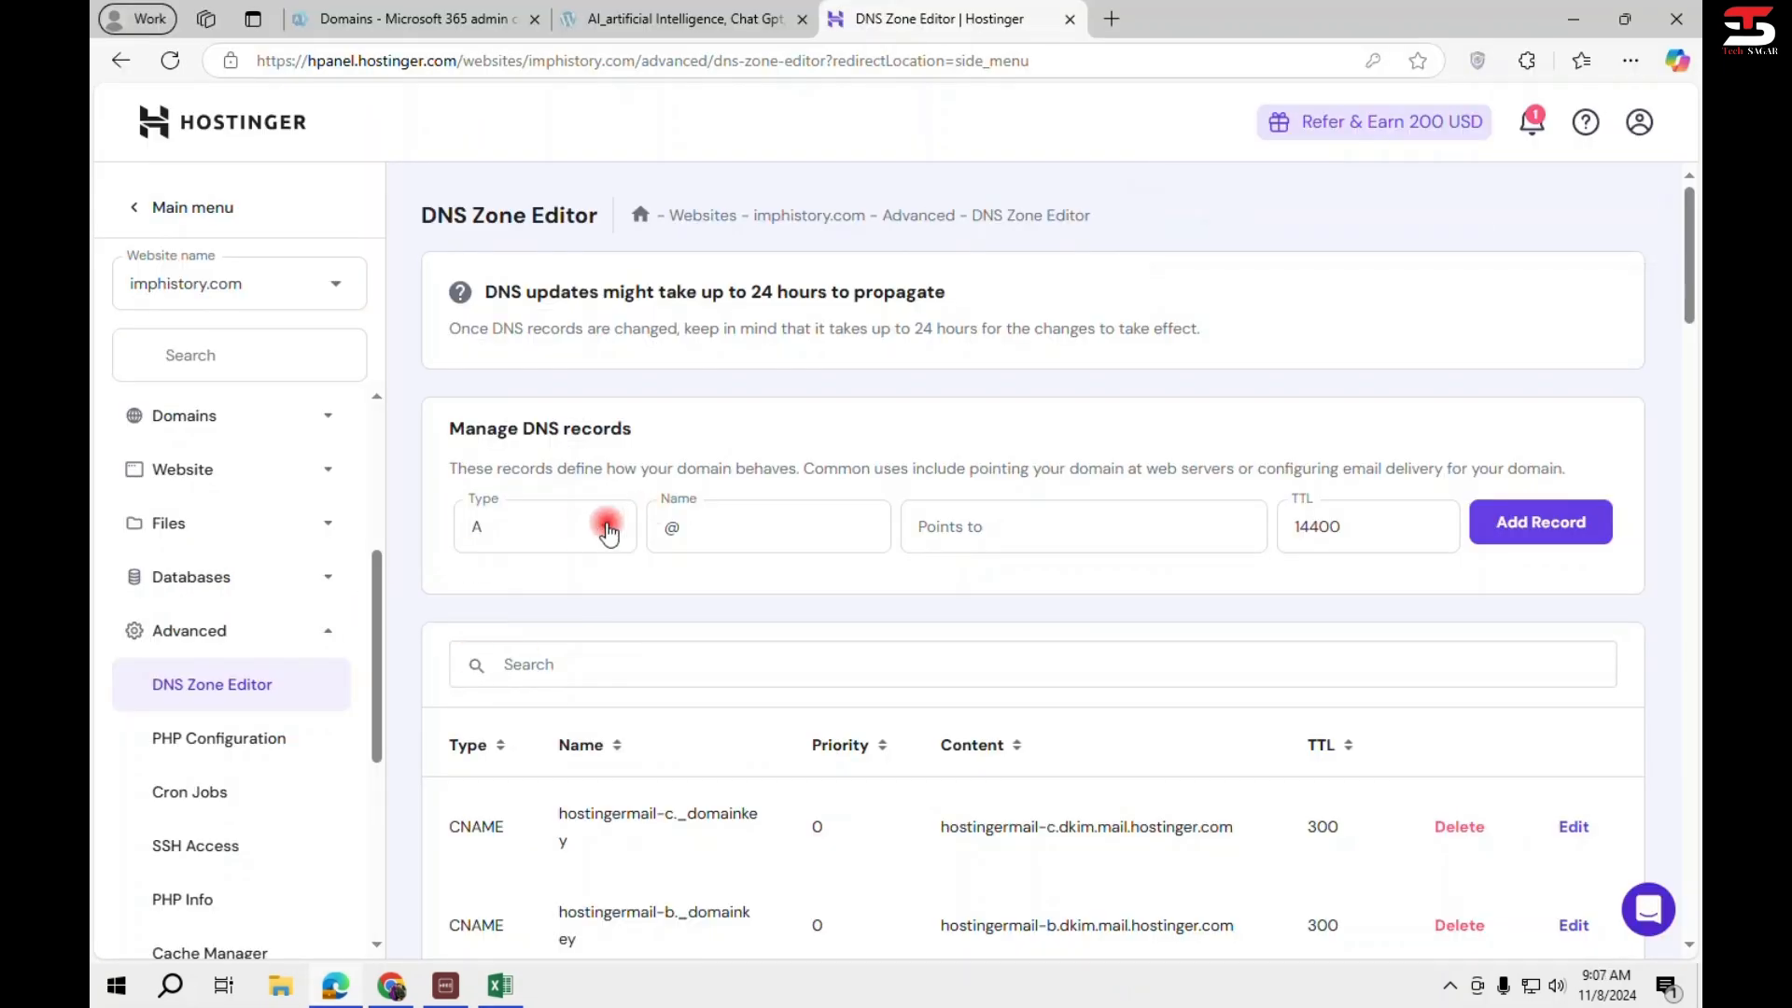
click(608, 532)
click(523, 852)
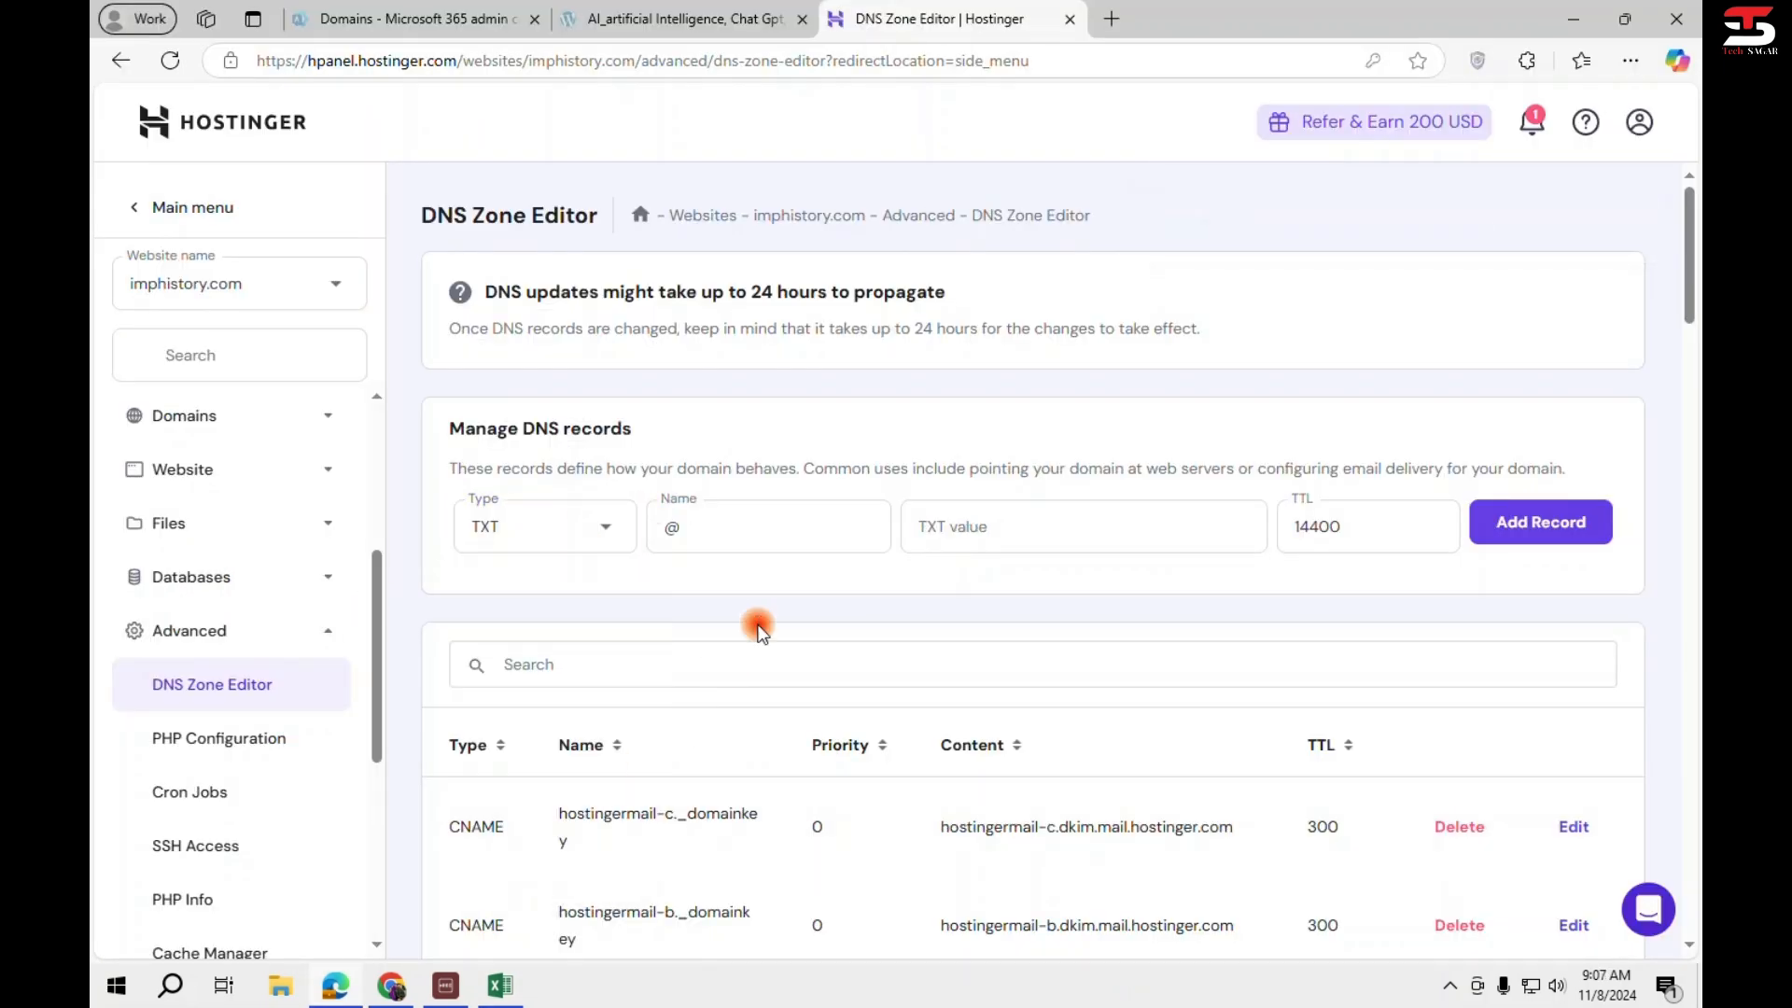
click(969, 516)
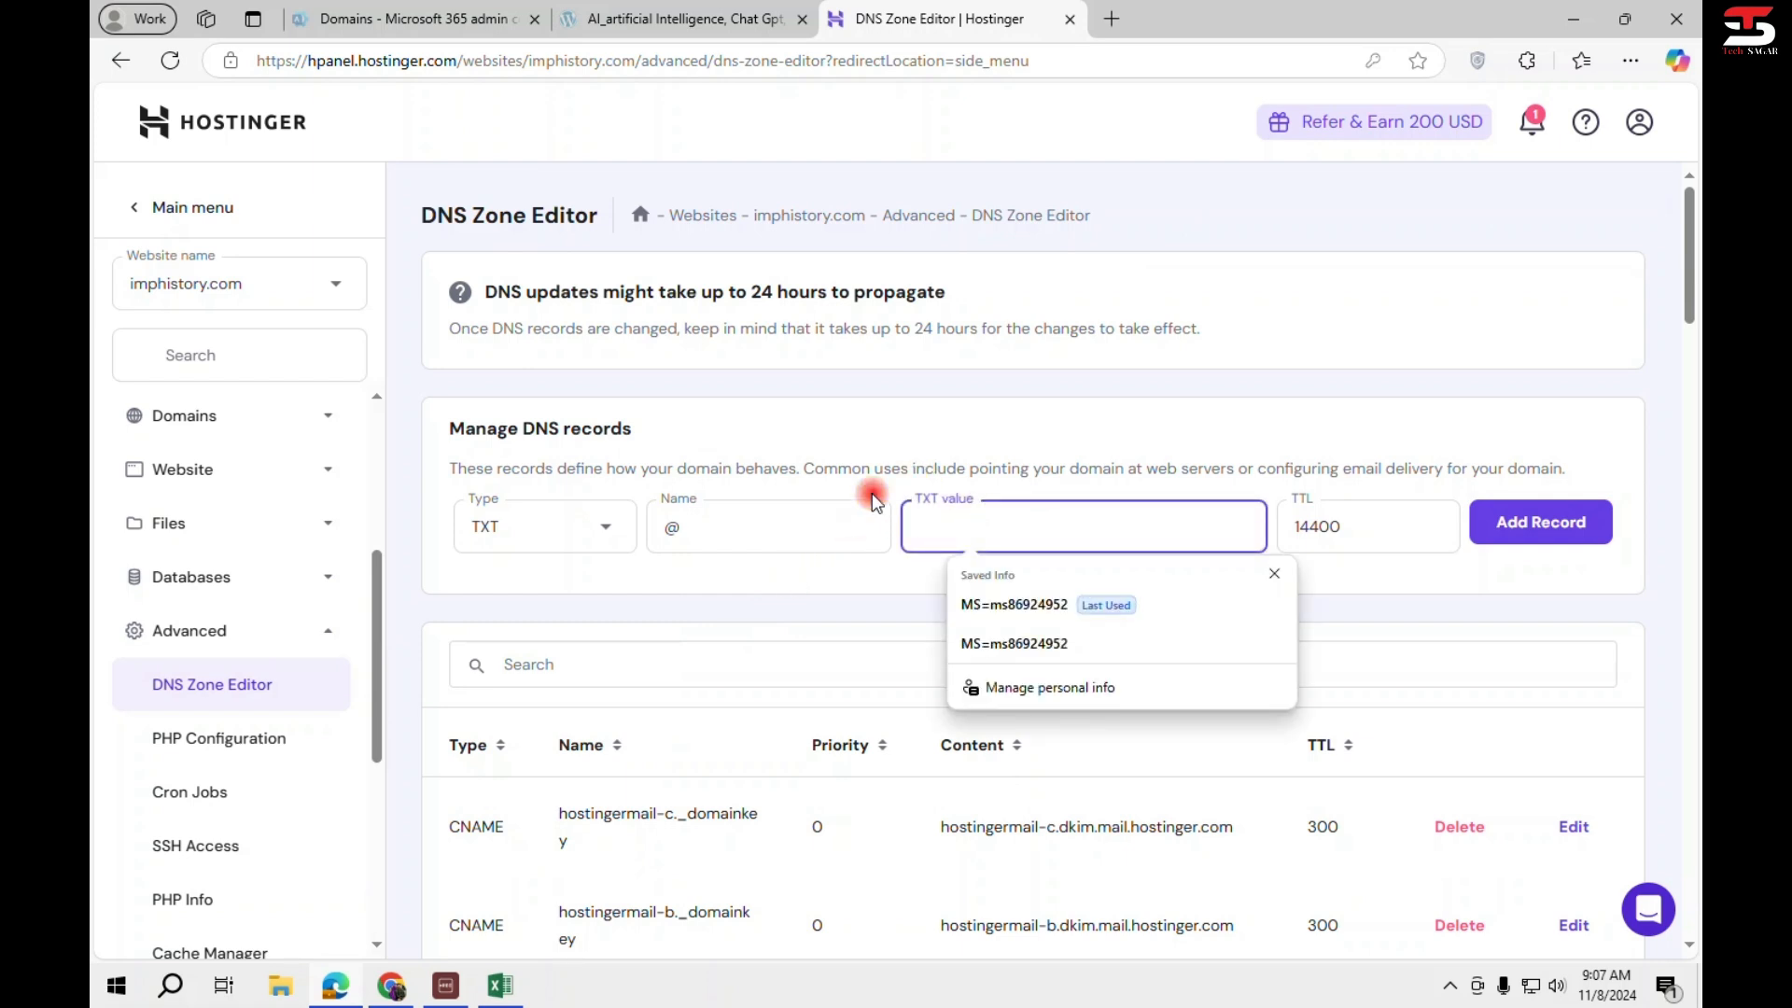
key(ctrl+v)
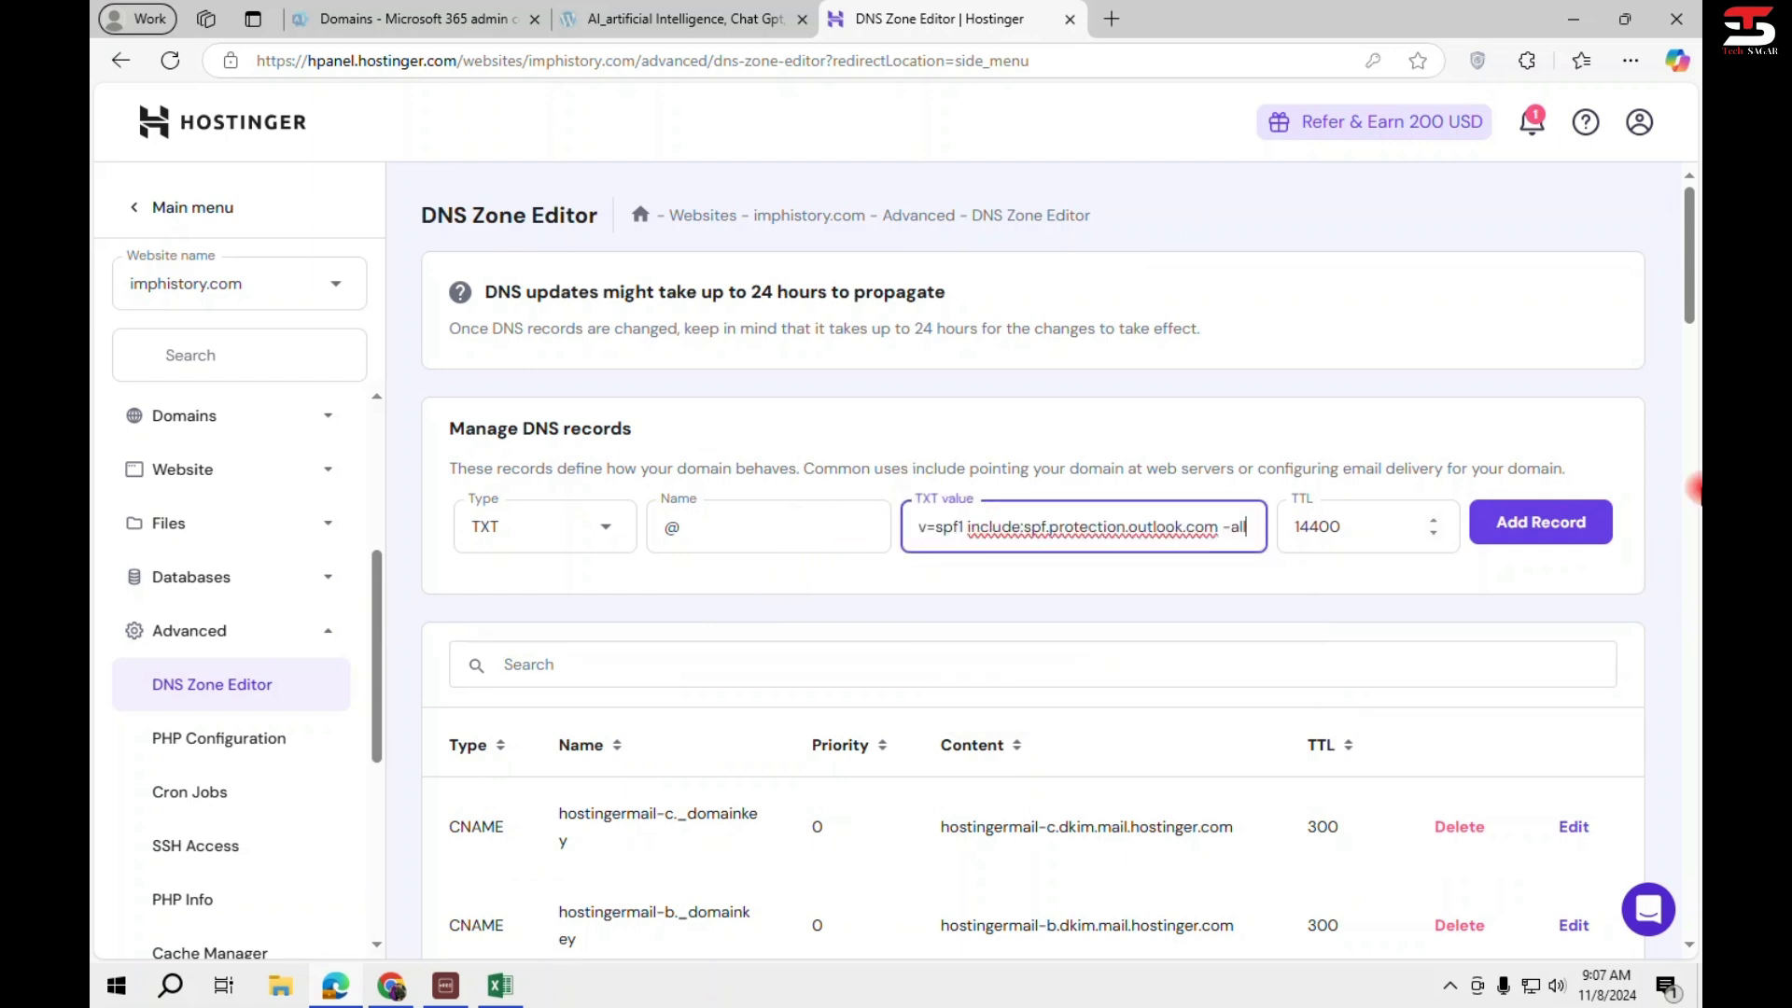
click(1542, 527)
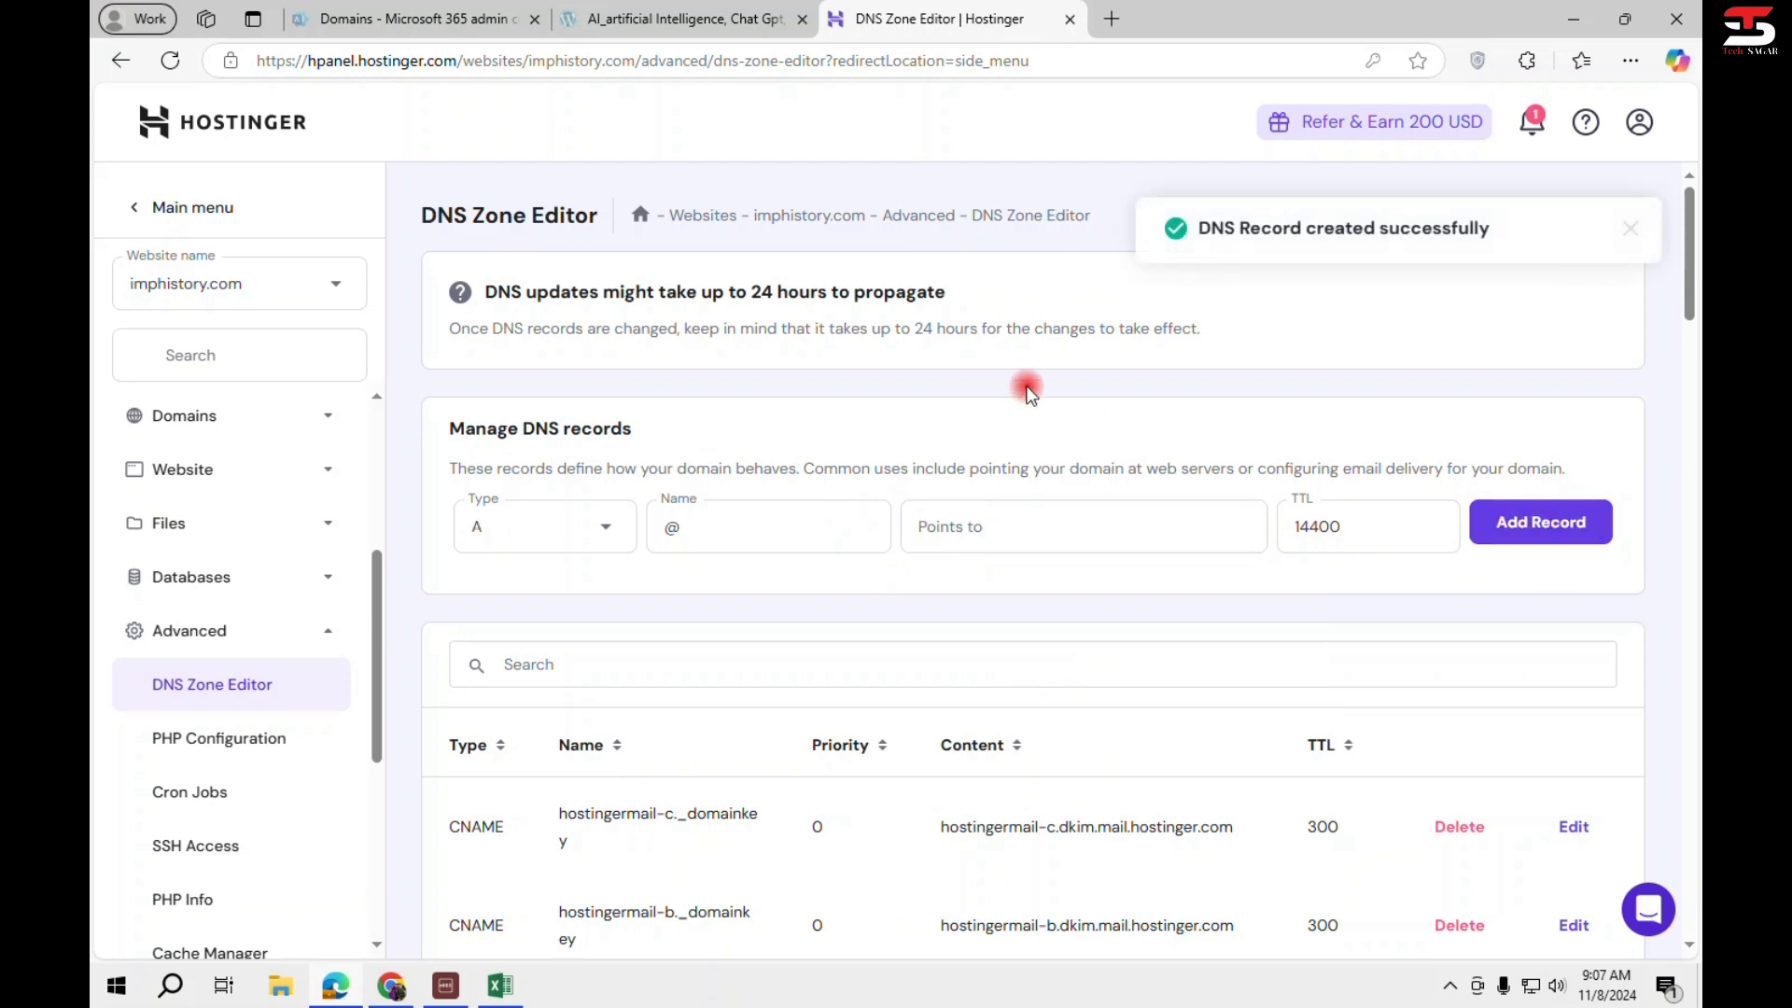
Copy the _sip service name from the SRV records in Excel and switch to Hostinger.
key(alt+Tab)
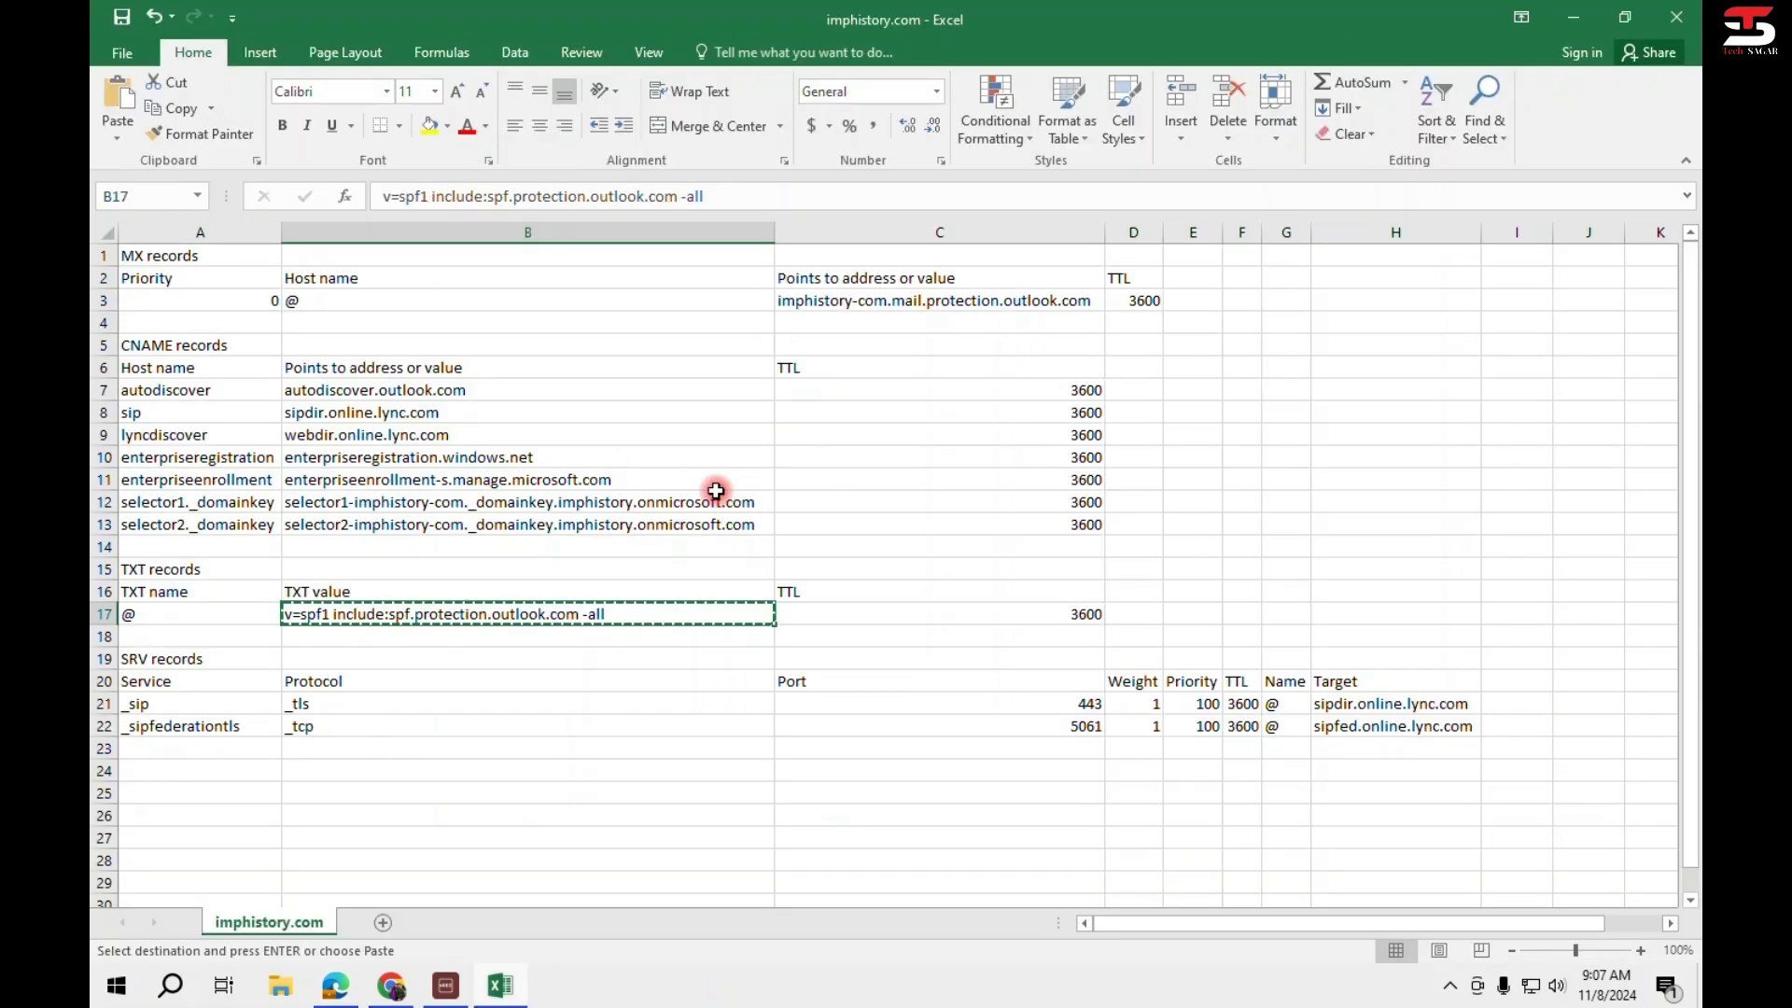
click(191, 681)
click(192, 711)
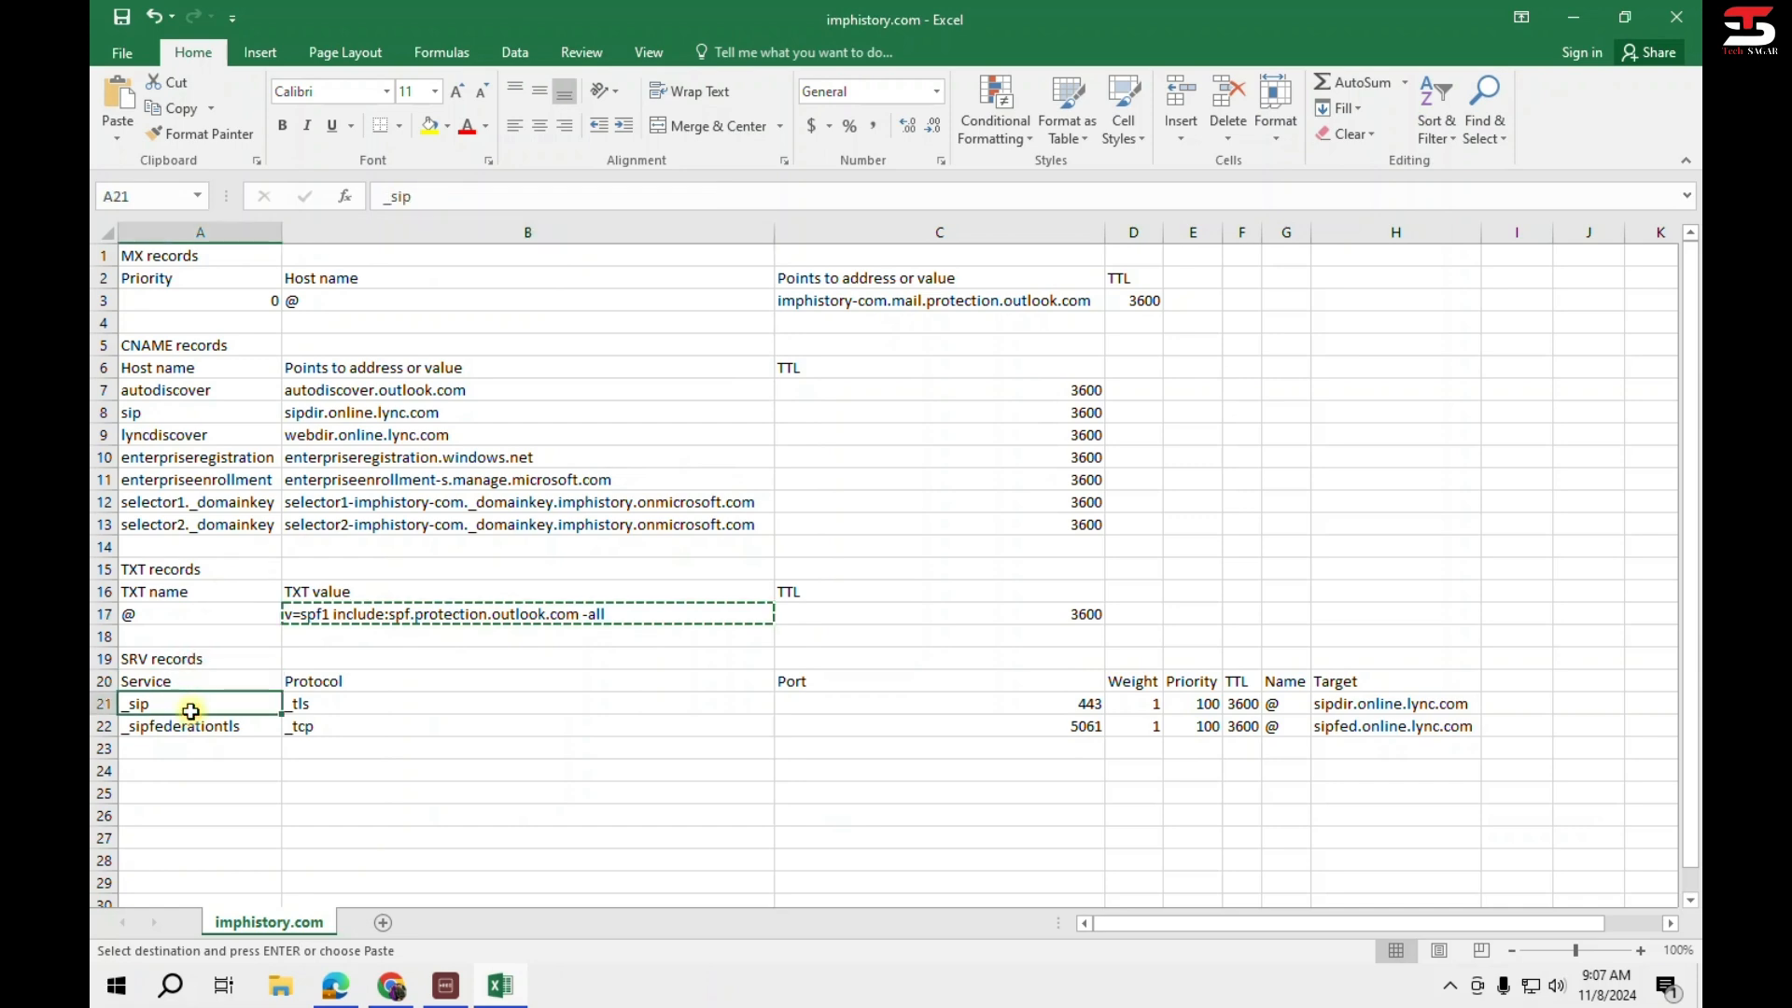
key(ctrl+c)
key(alt+Tab)
key(alt+Tab)
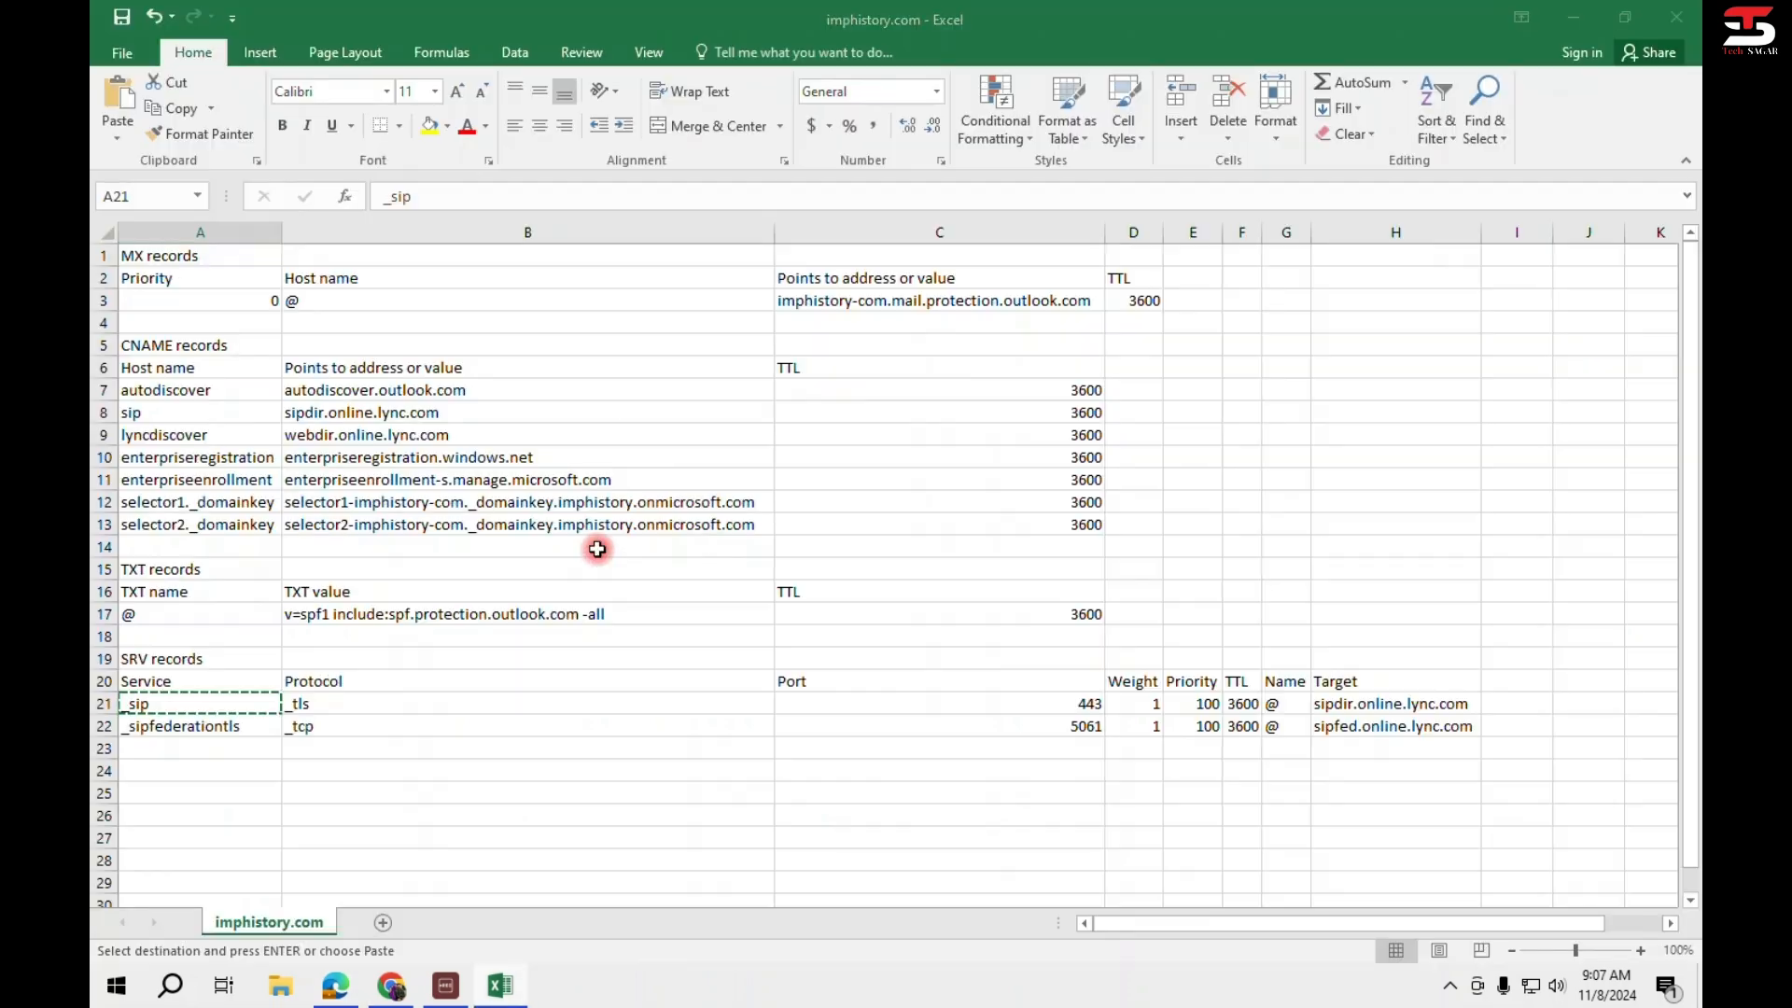
key(alt+Tab)
Set the new DNS record's type to SRV and paste _sip as its name.
click(598, 534)
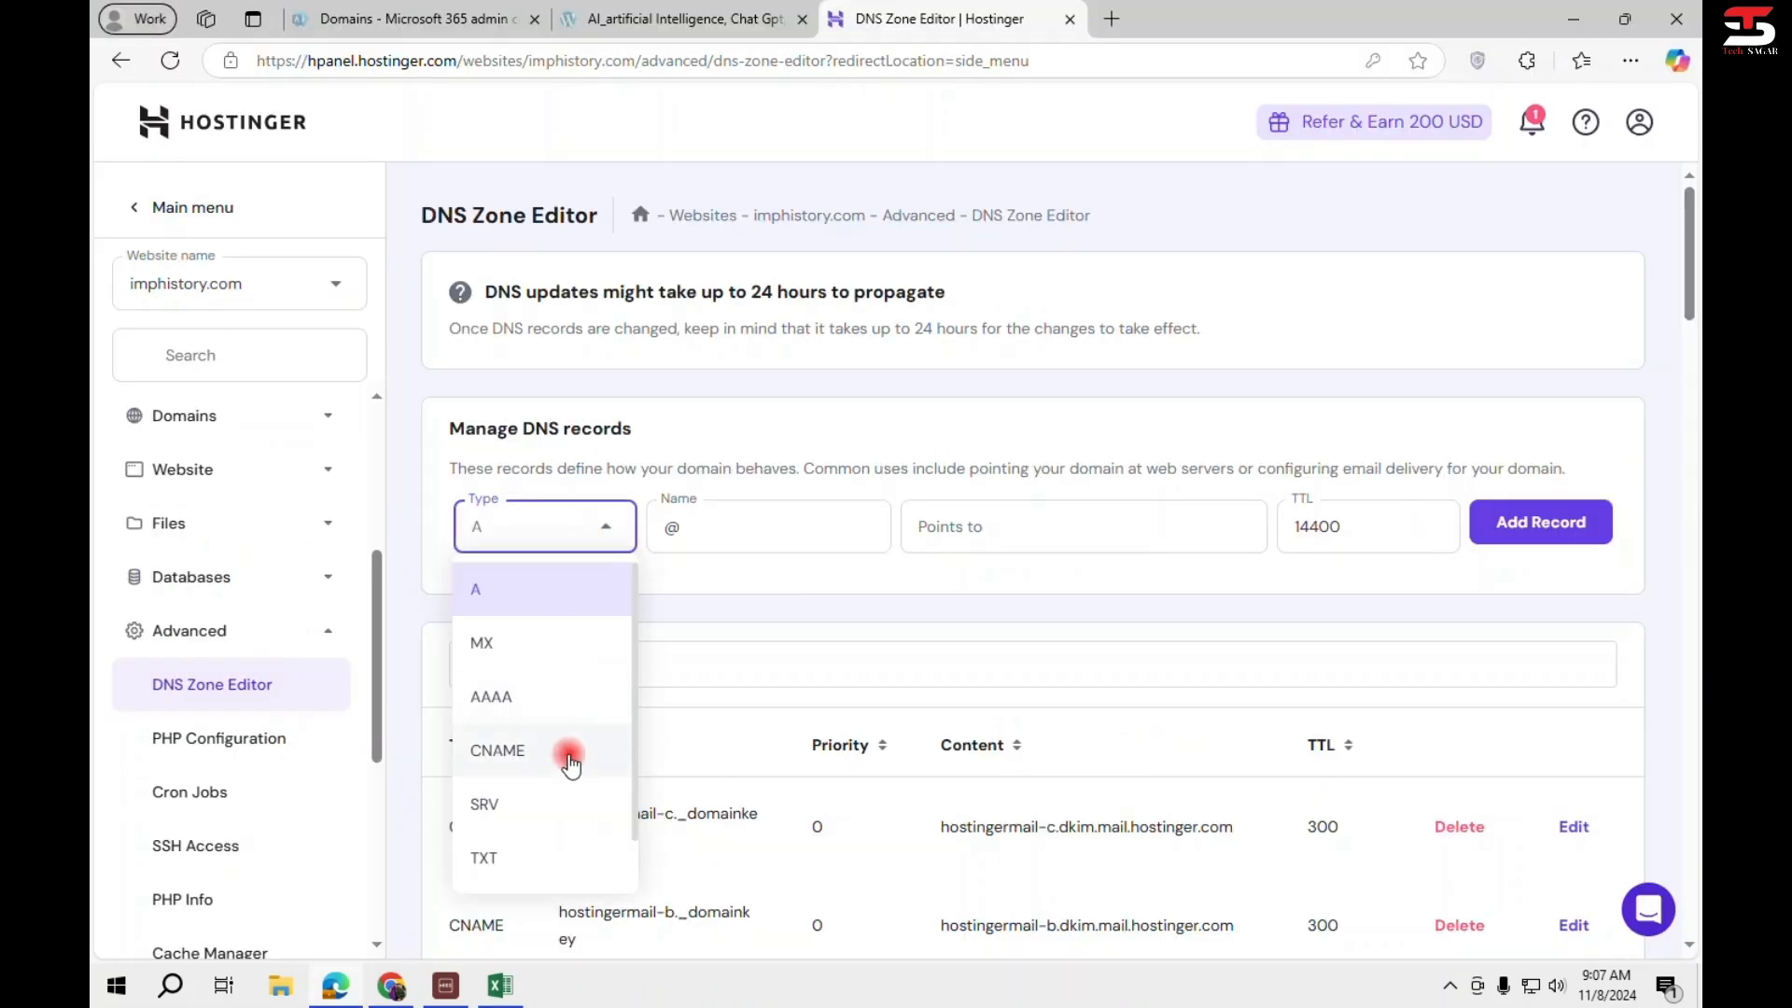
scroll(571, 765, down, 1)
click(520, 751)
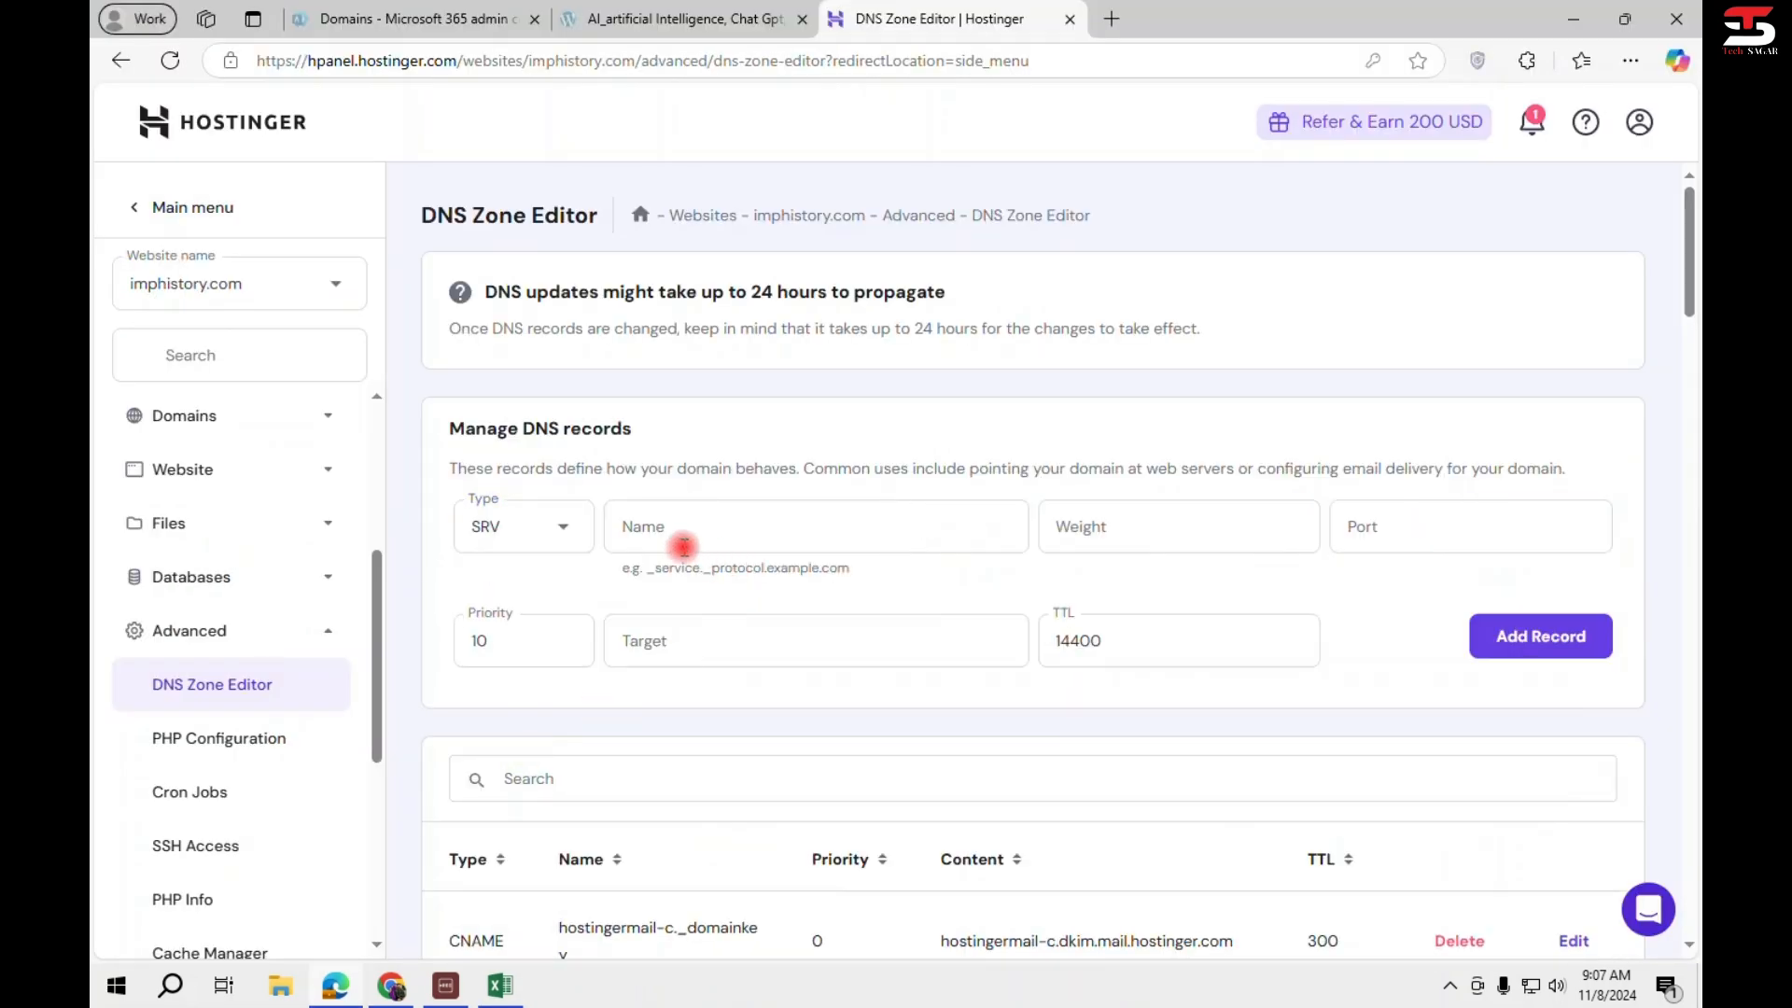
click(734, 531)
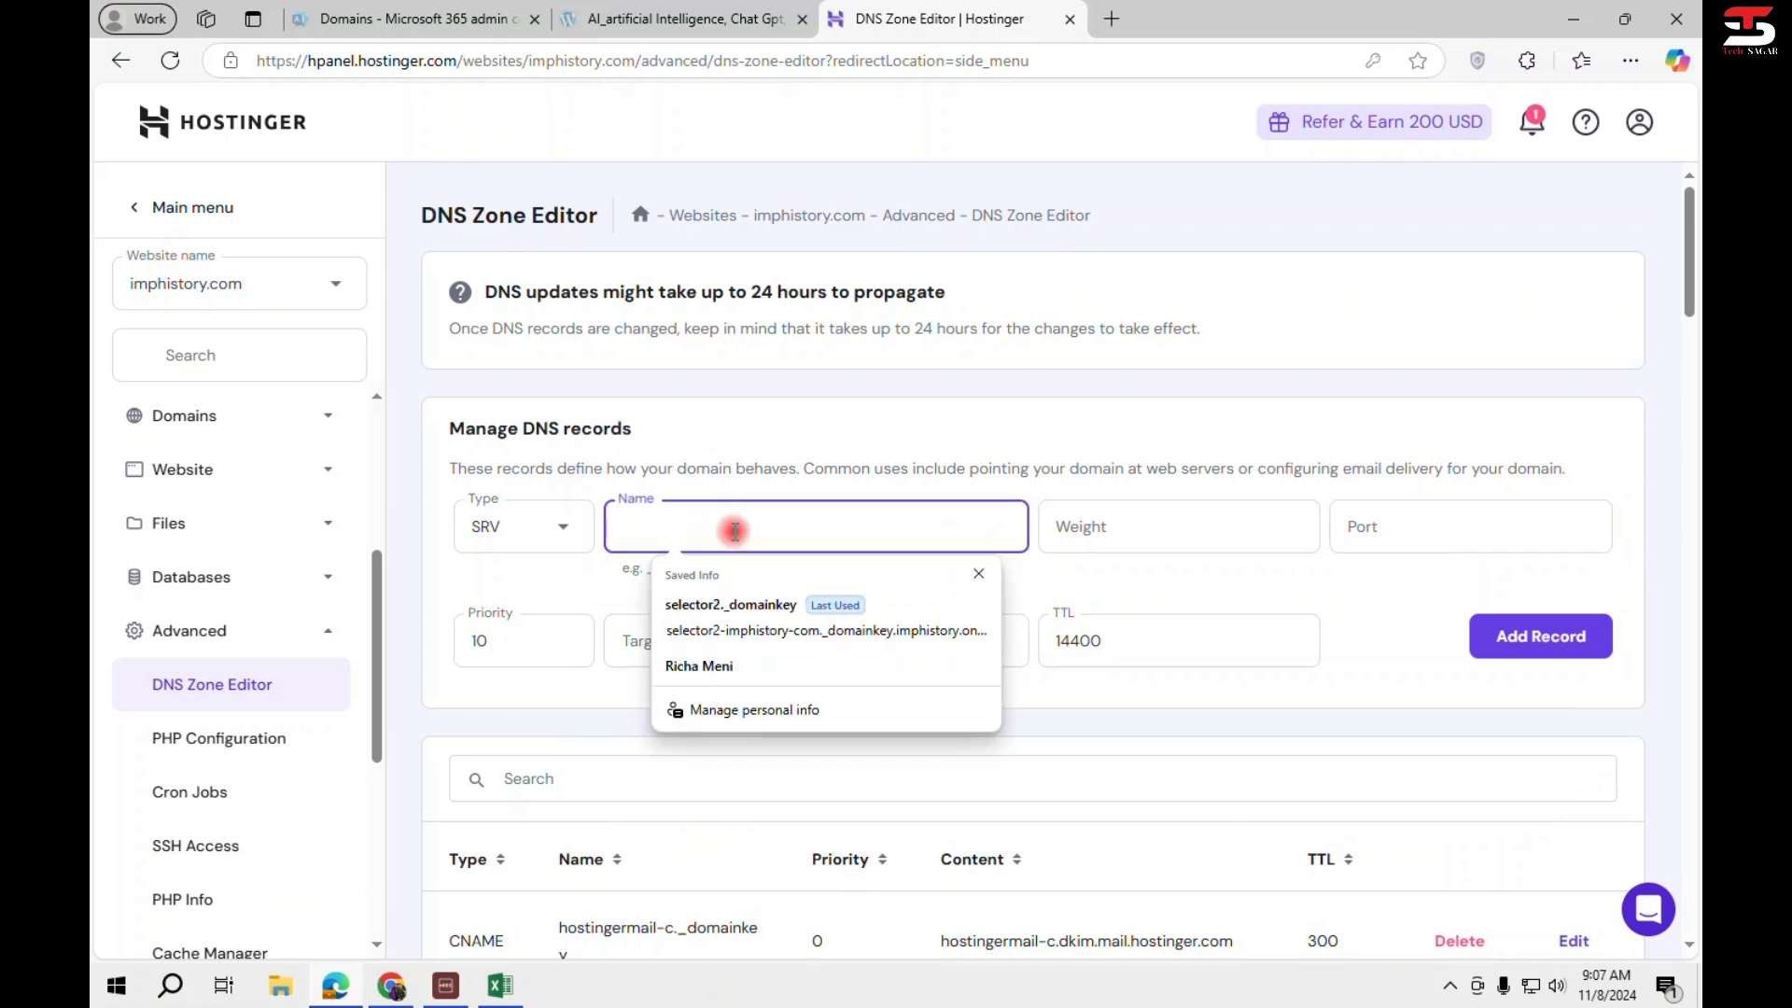
key(alt+Tab)
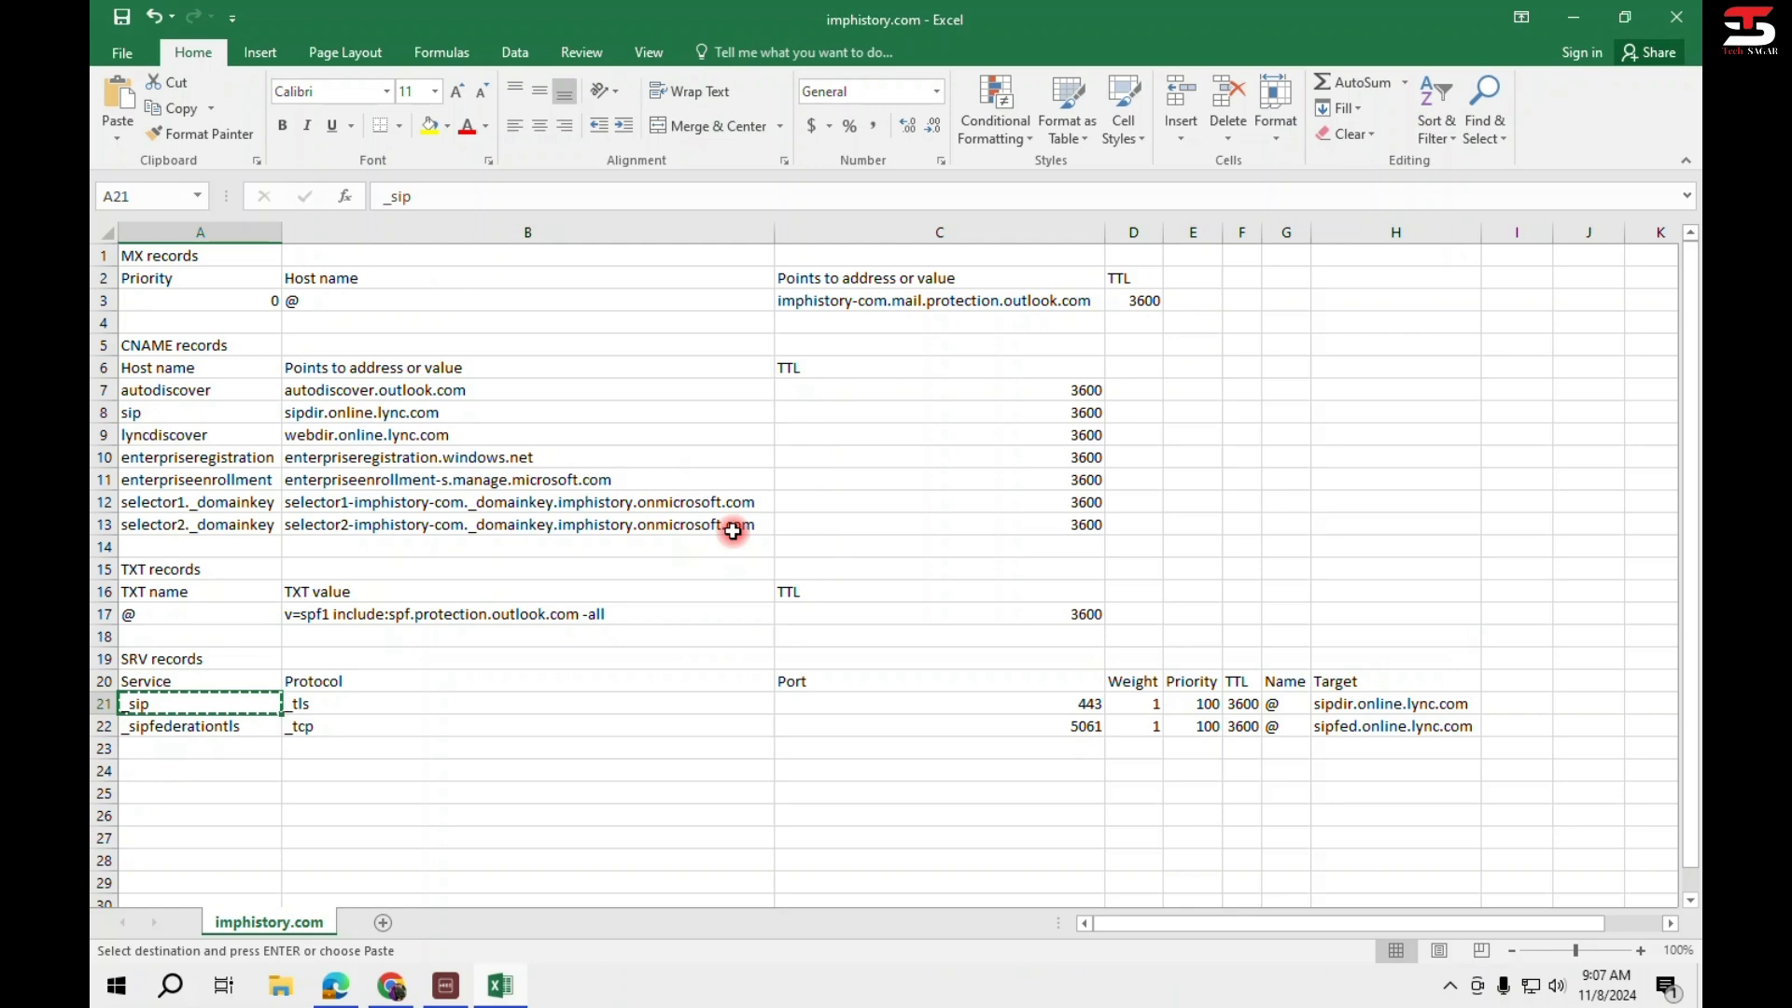
key(alt+Tab)
key(ctrl+v)
key(Tab)
Check the _sip row in Excel and set the SRV record's weight to 1 and port to 443 in Hostinger.
key(alt+Tab)
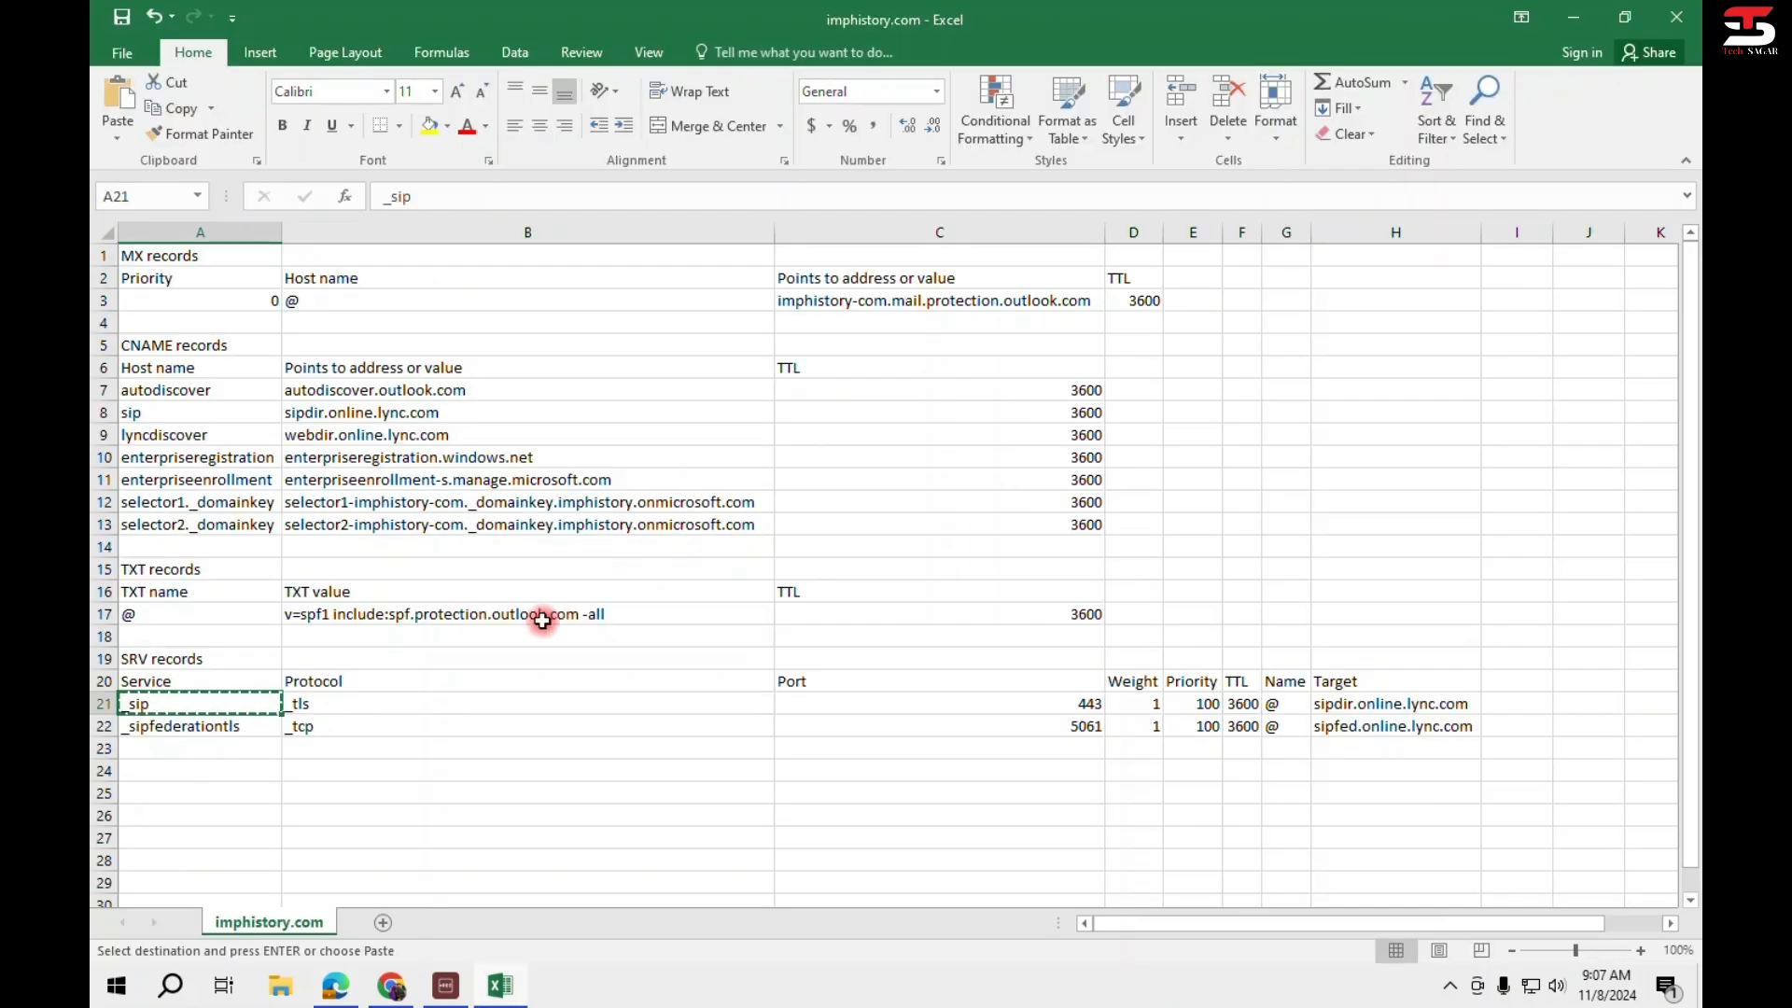
click(1135, 704)
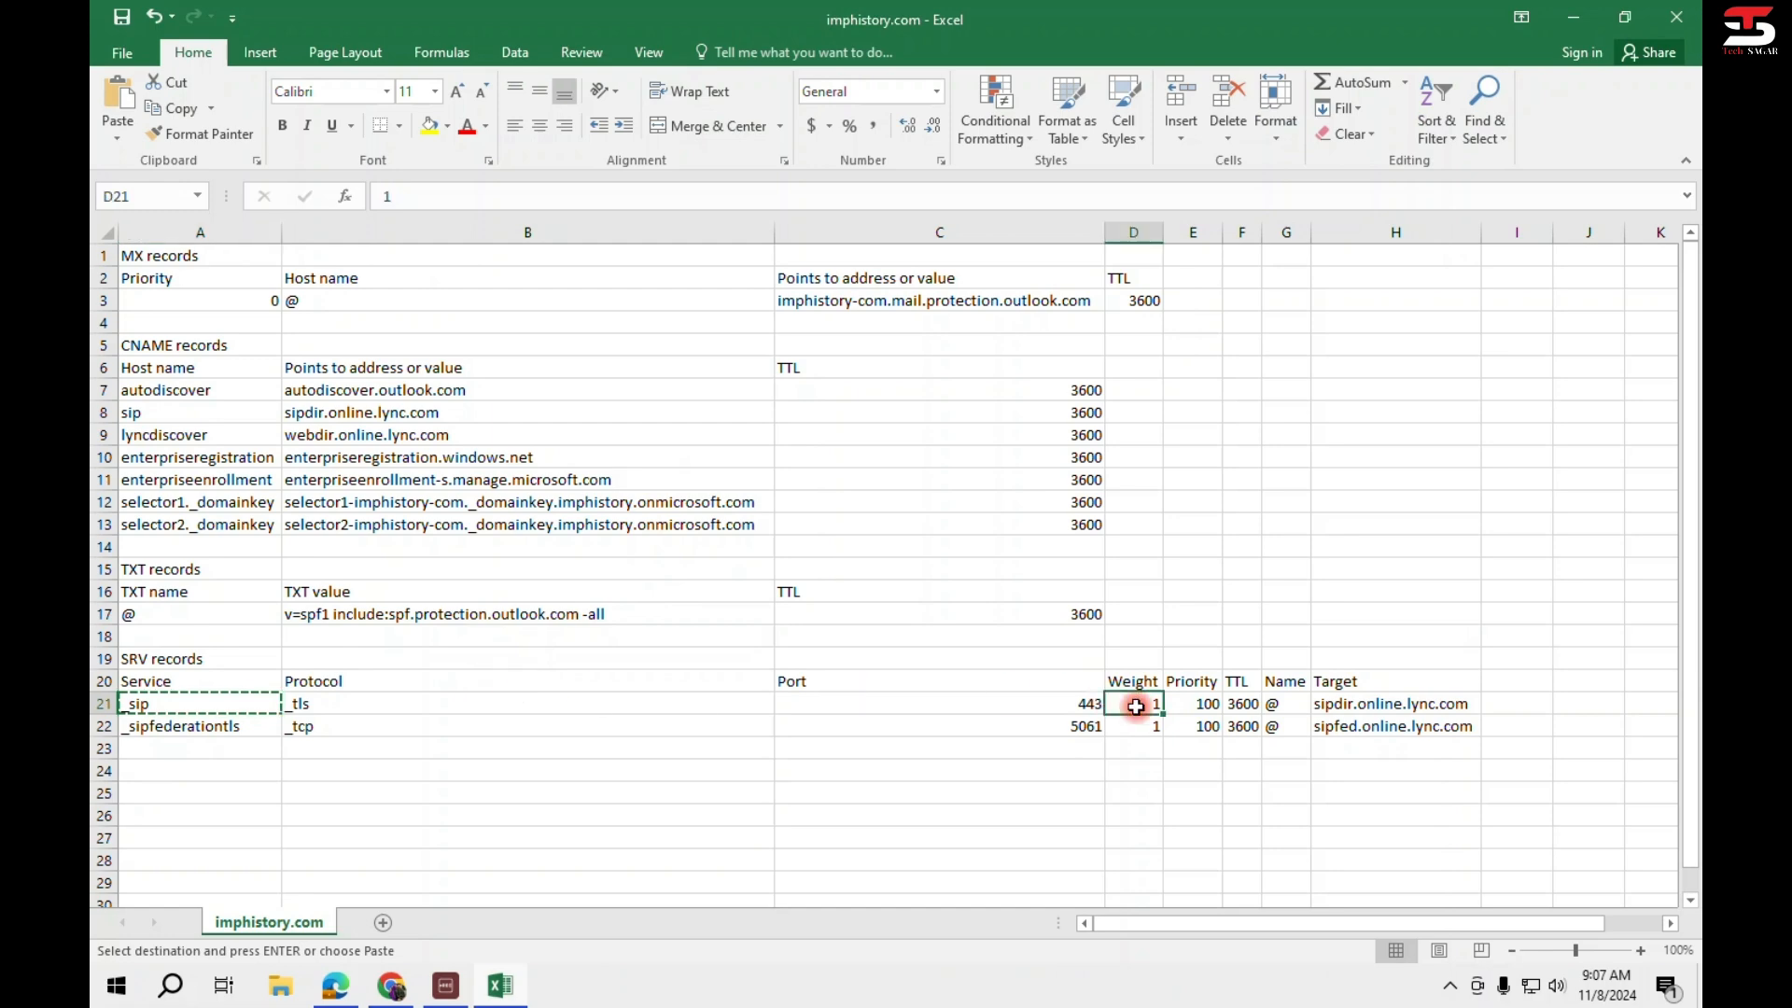
key(alt+Tab)
text(1)
key(Tab)
key(alt+Tab)
key(alt+Tab)
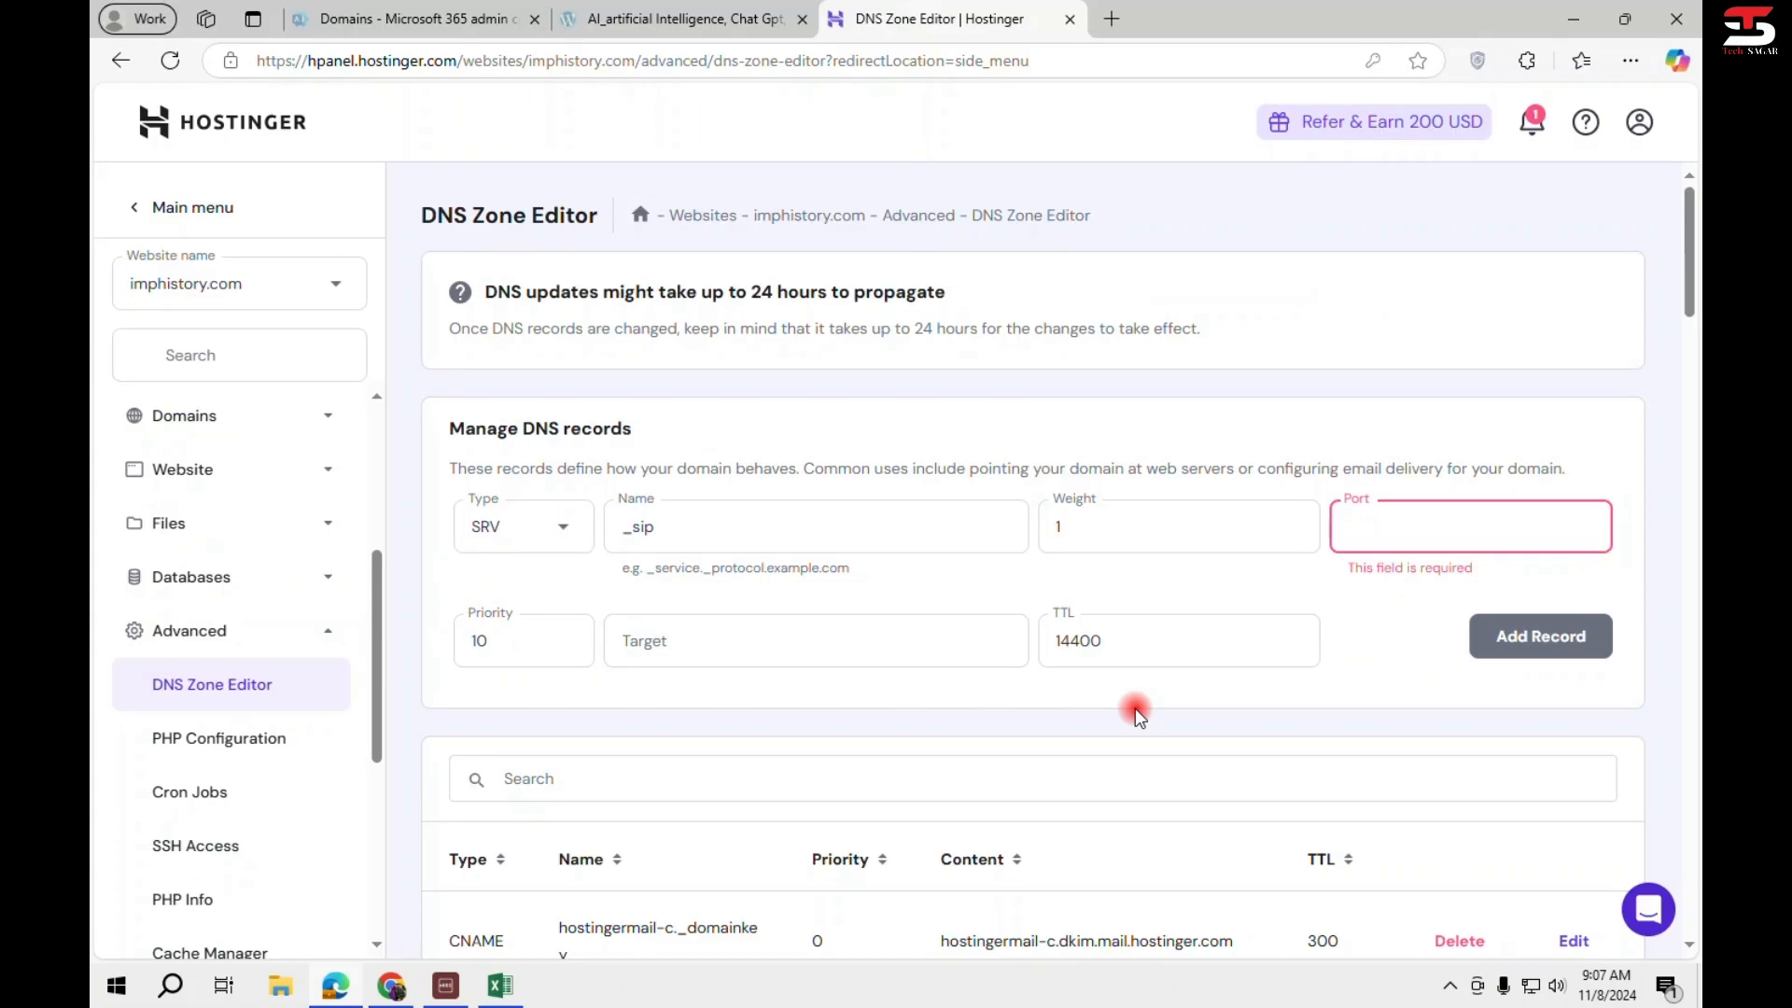
text(44)
key(Tab)
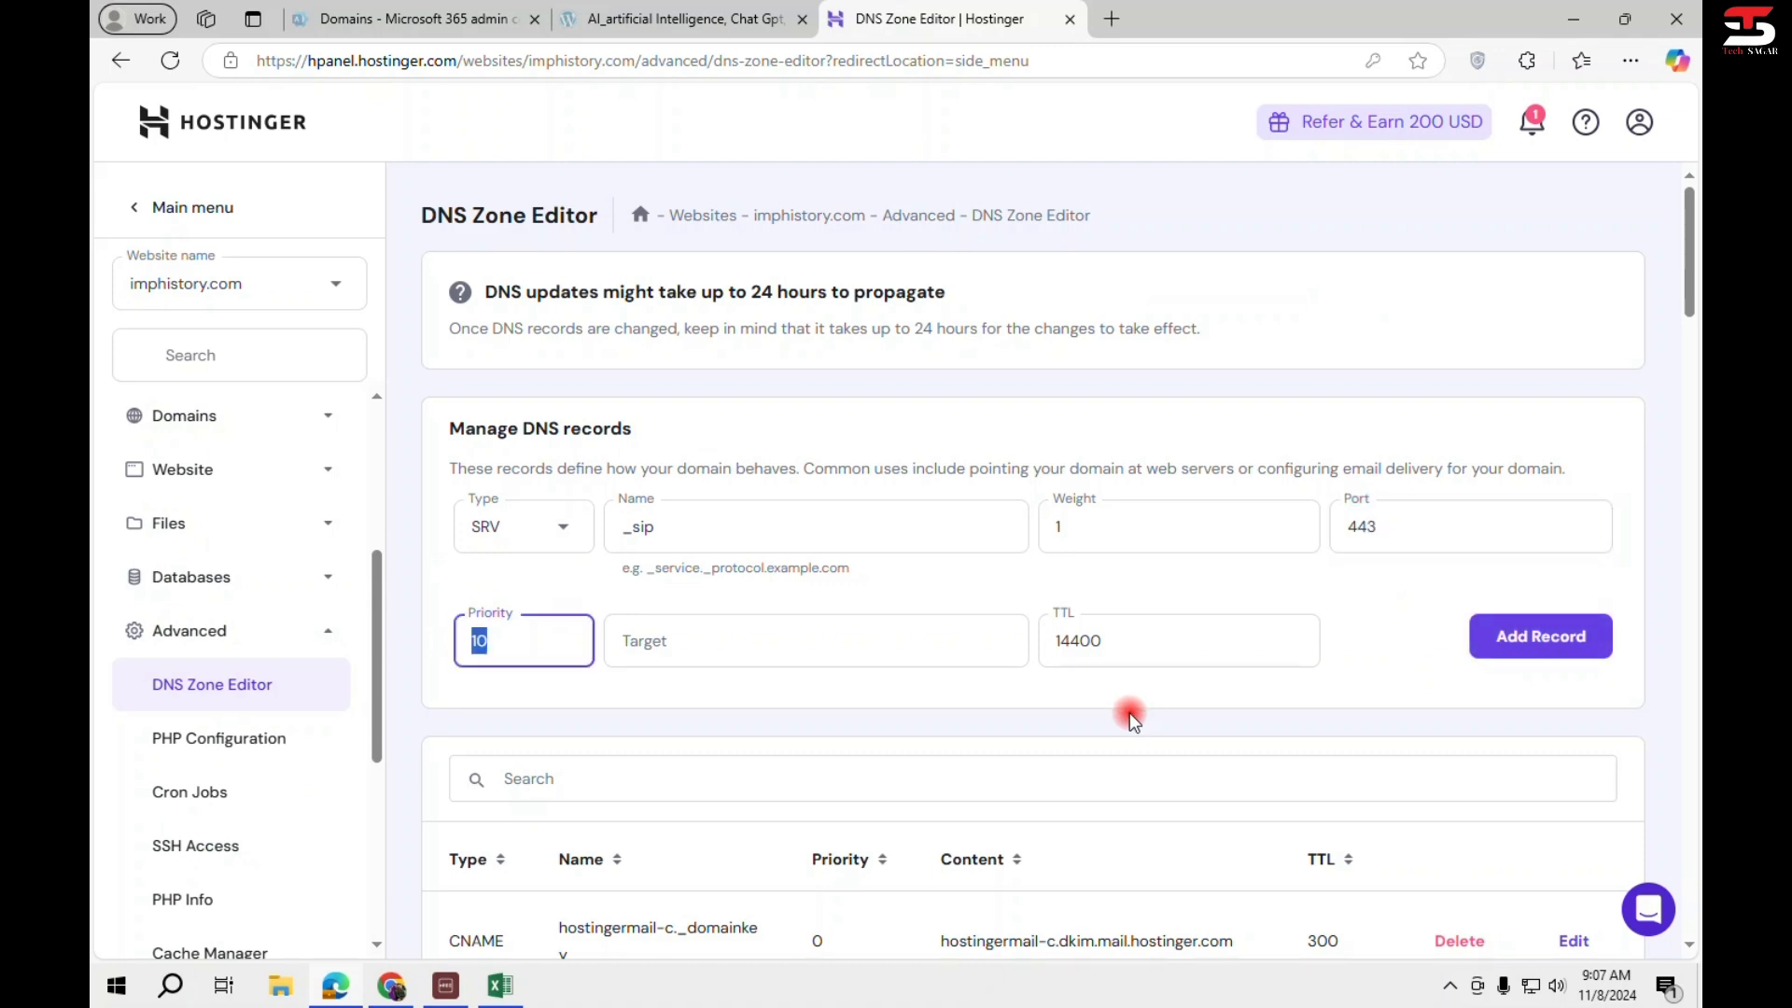
Set the _sip record's priority to 100 in Hostinger, checking it against the priority in Excel.
key(alt+Tab)
click(1129, 713)
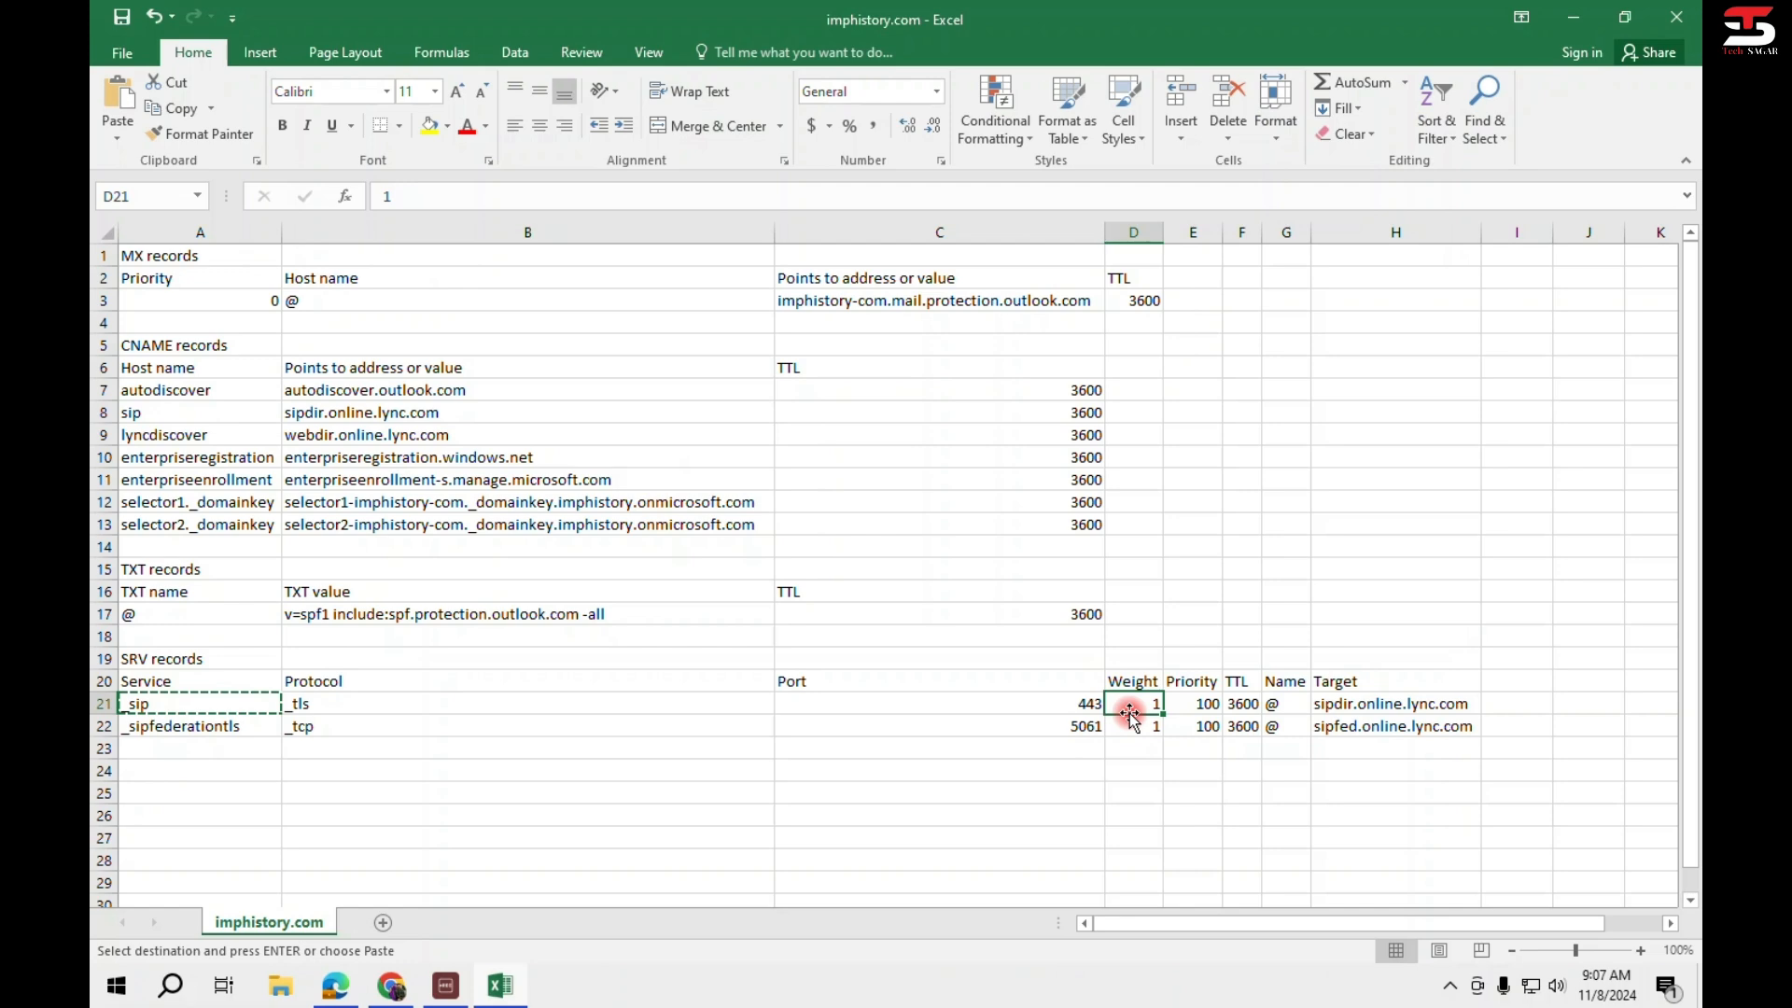
key(alt+Tab)
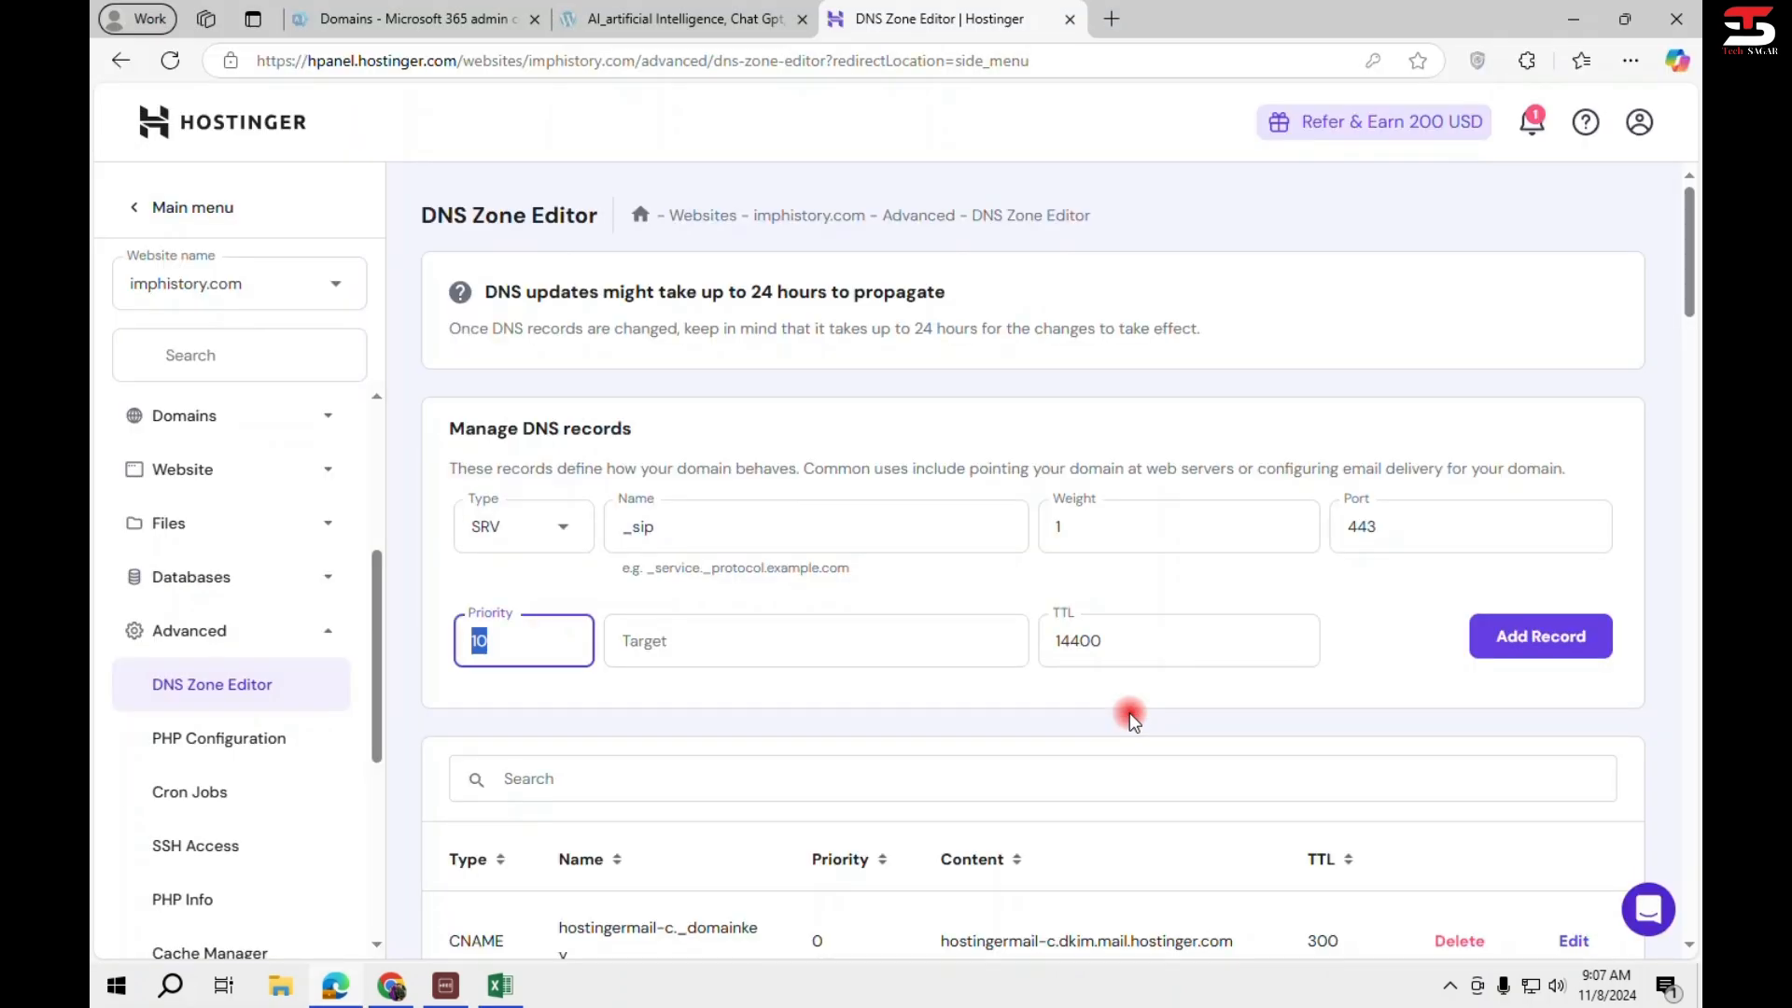
text(100)
key(Tab)
key(alt+Tab)
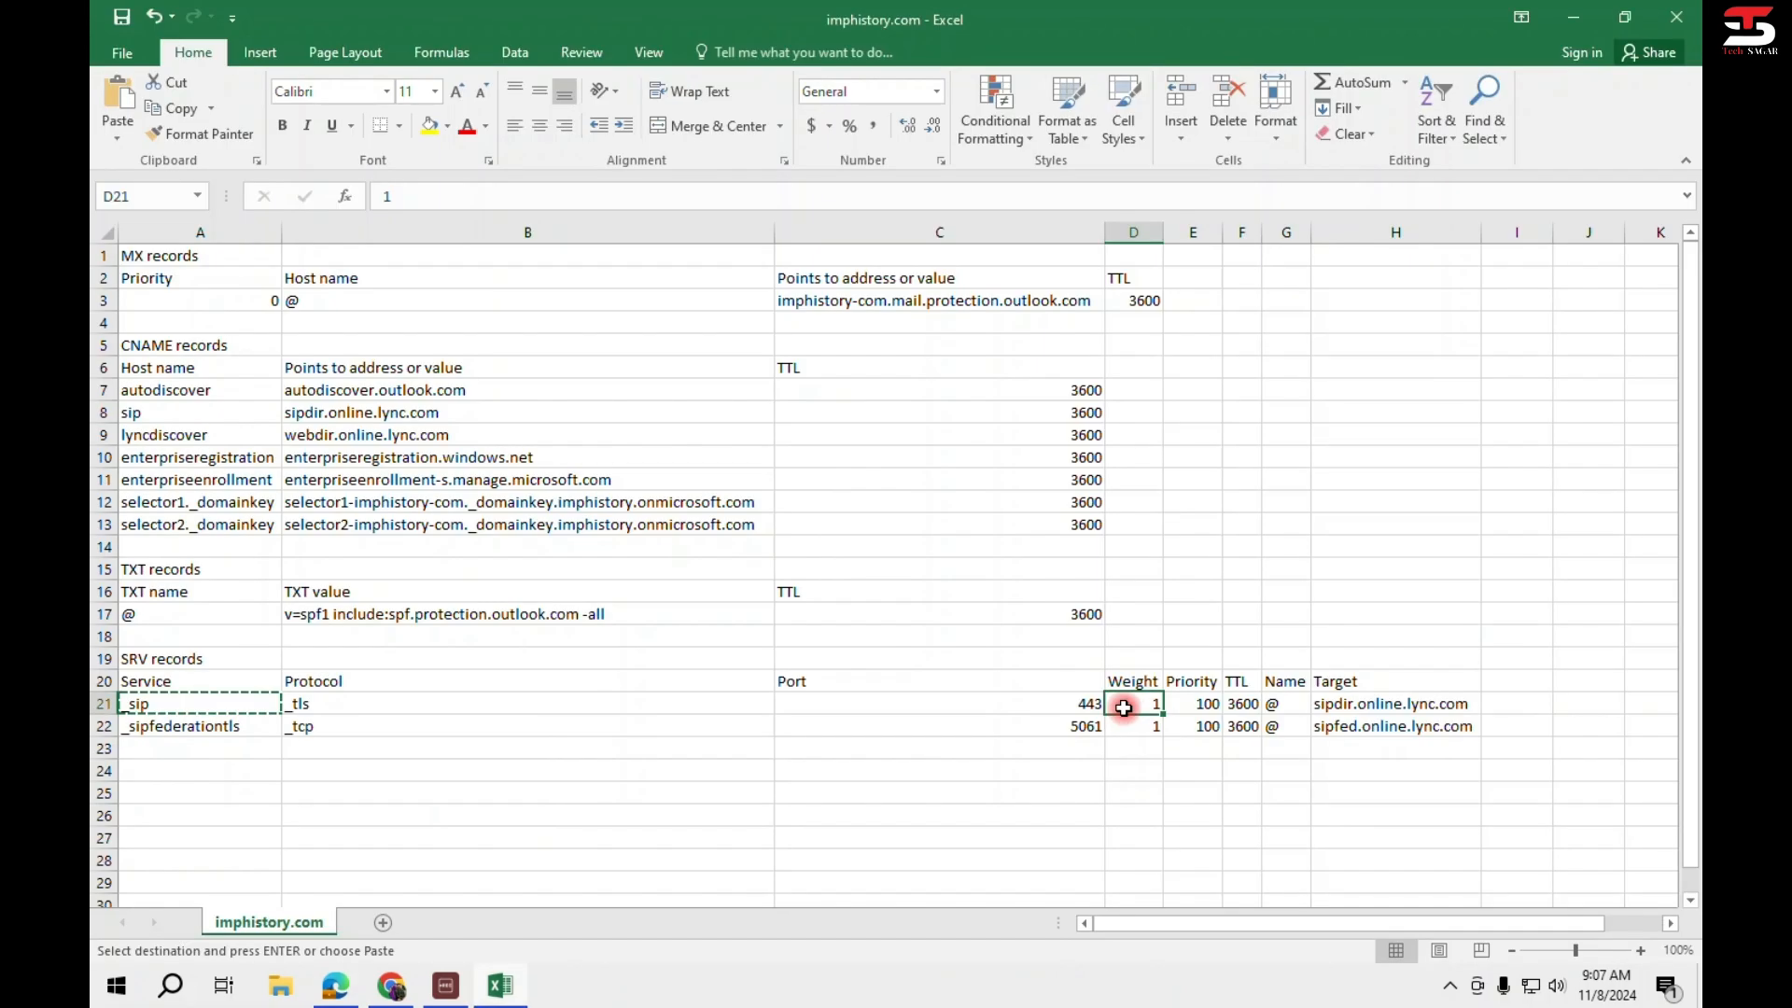
click(1193, 702)
key(alt+Tab)
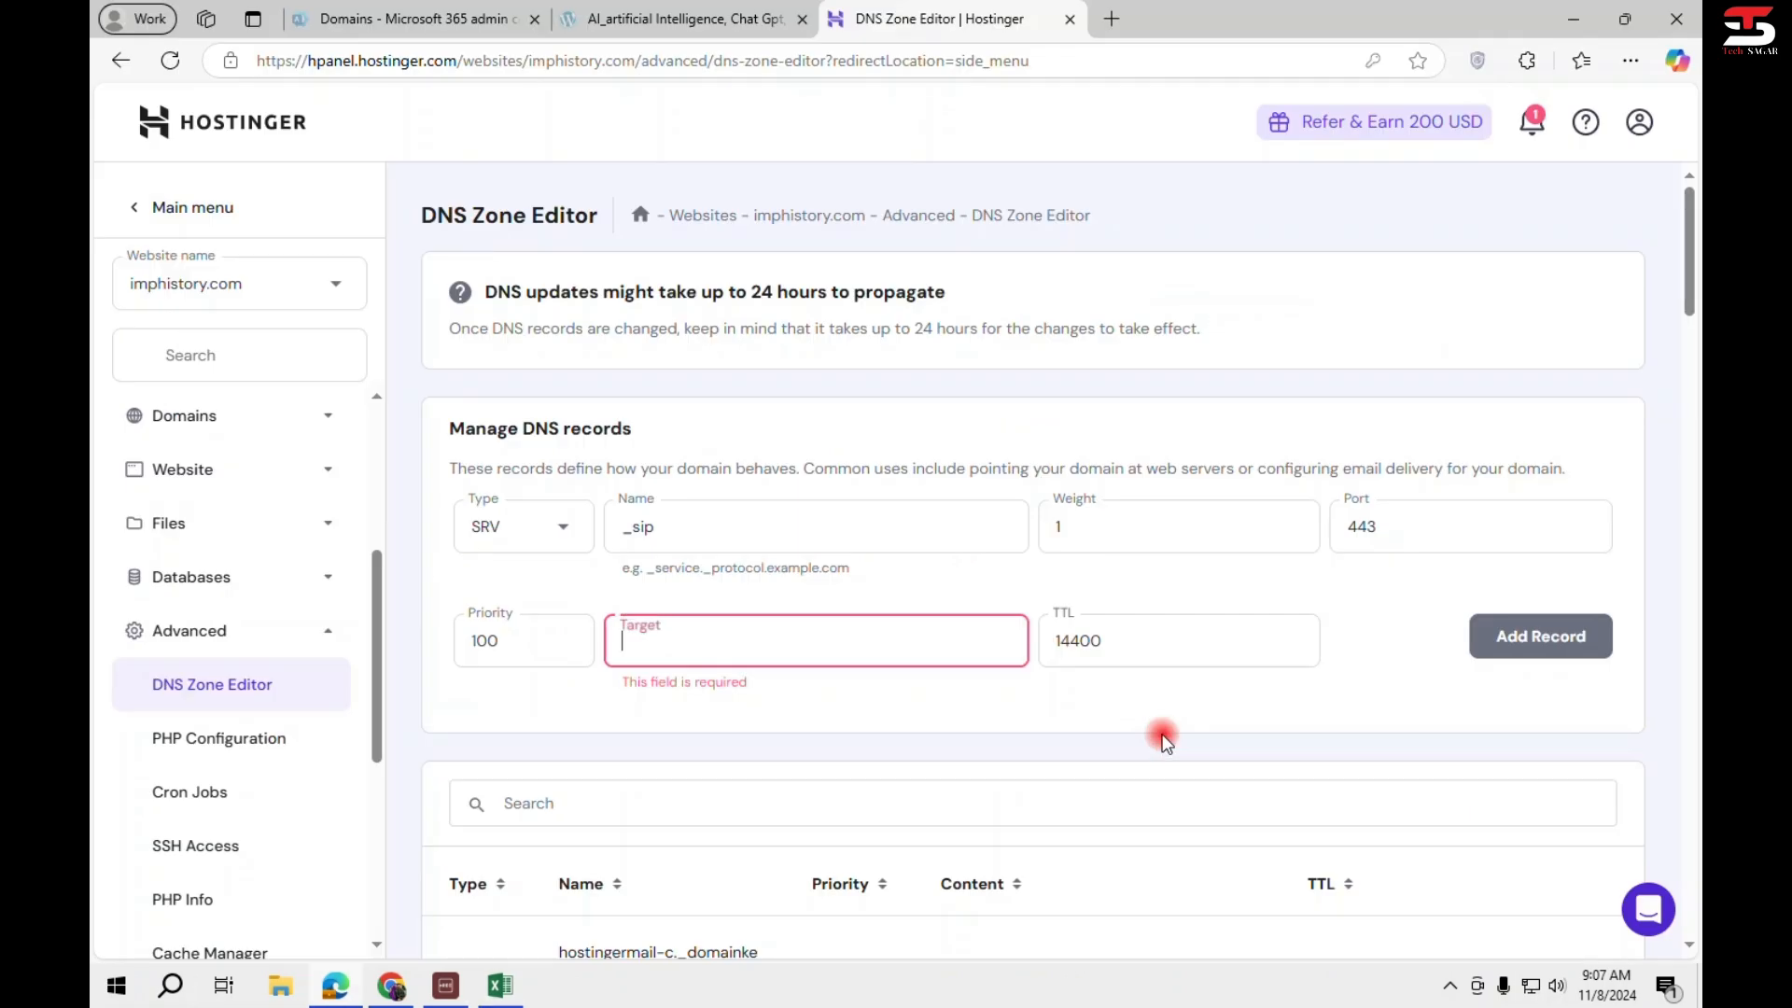
Copy sipdir.online.lync.com from Excel, paste it as the _sip record's target in Hostinger, and add the SRV record.
key(alt+Tab)
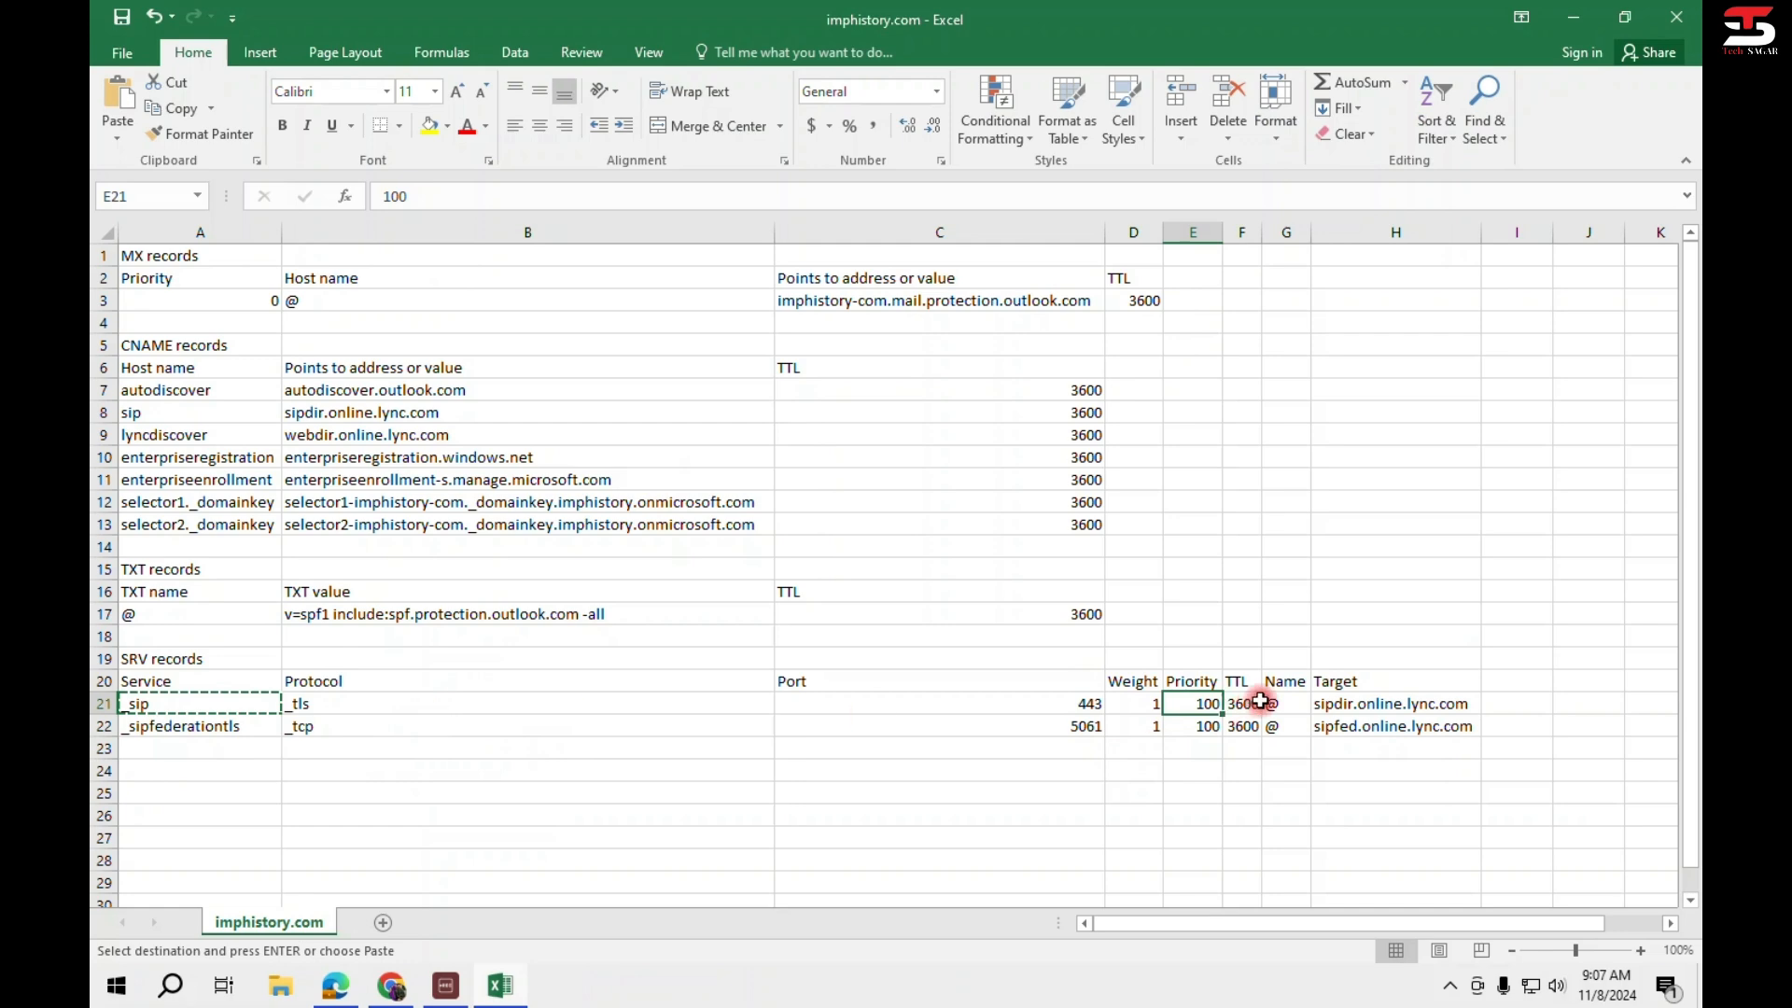
click(1345, 702)
key(ctrl+c)
key(alt+Tab)
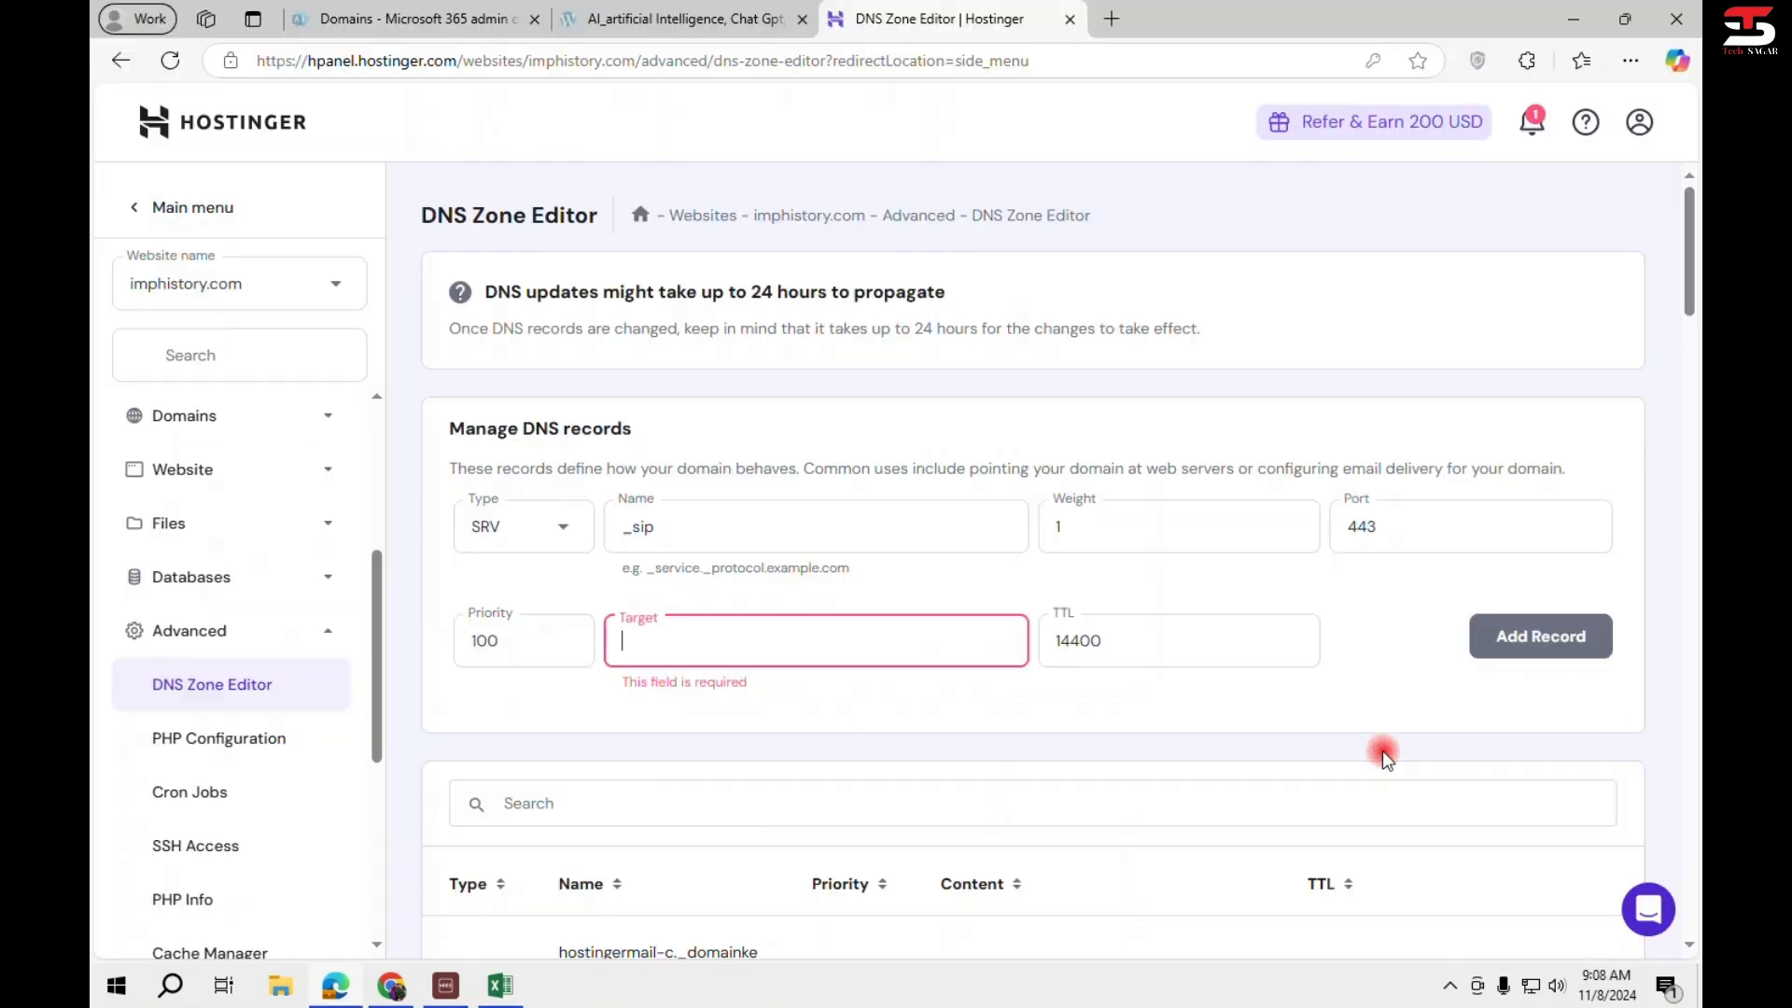
key(ctrl+v)
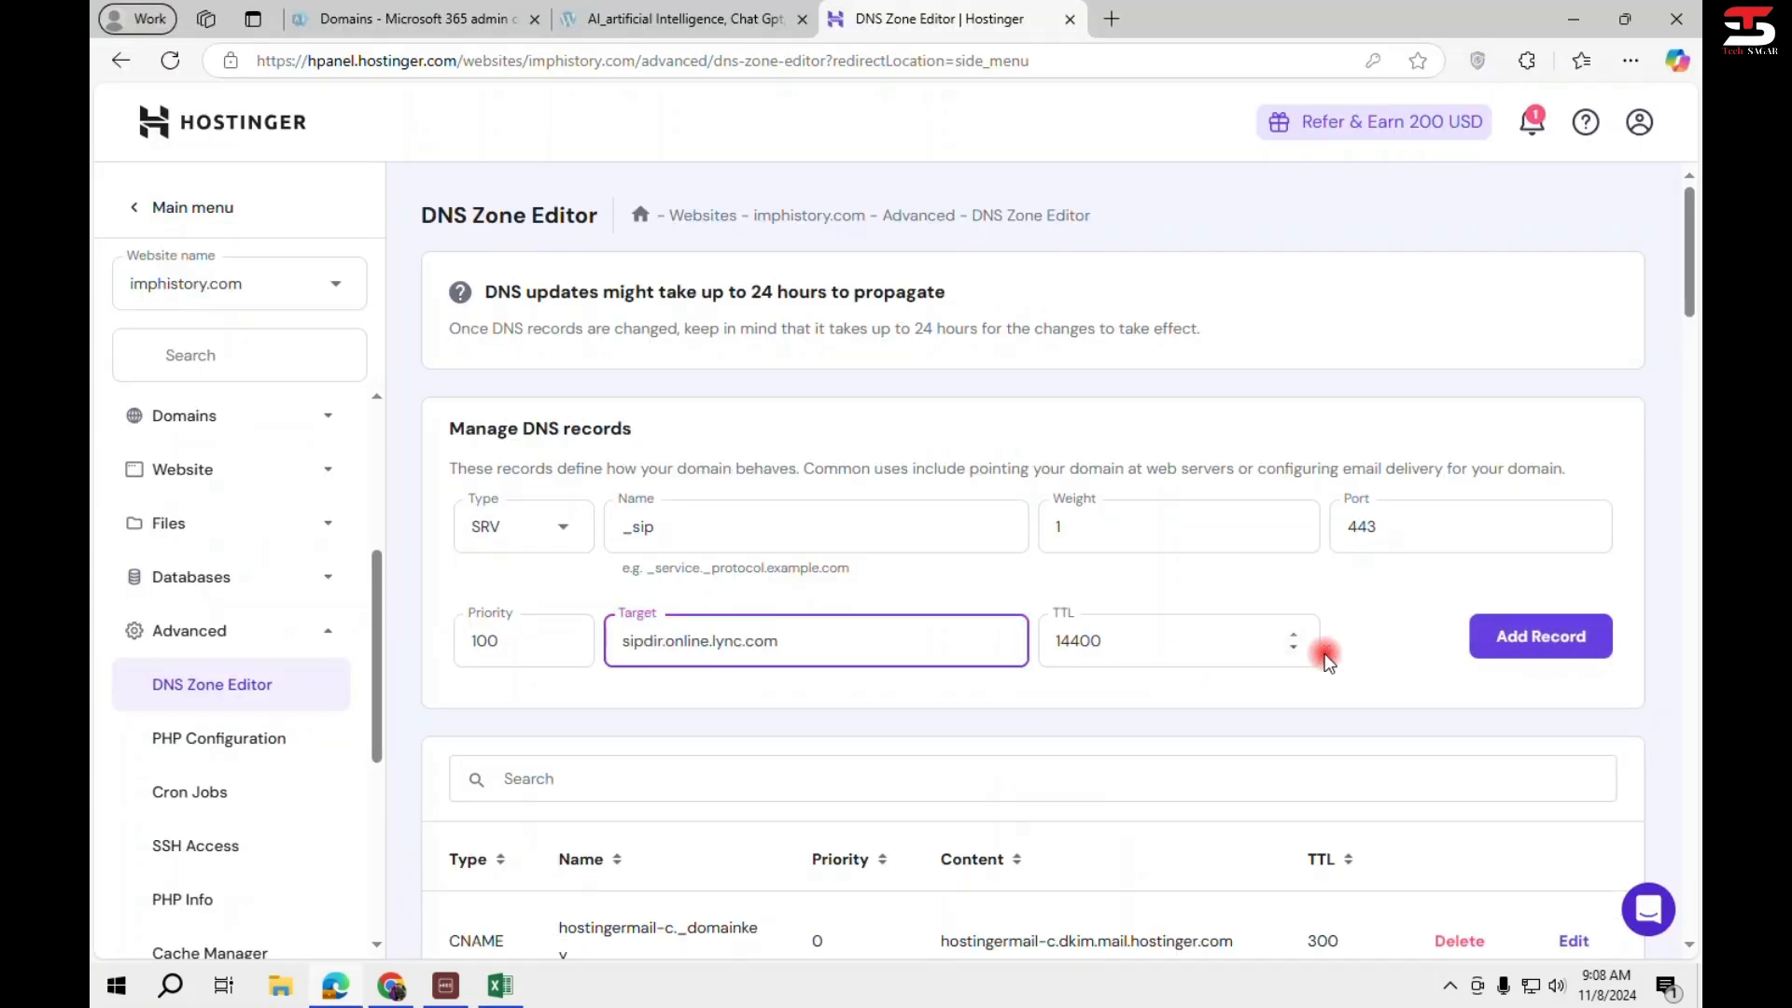
click(1526, 642)
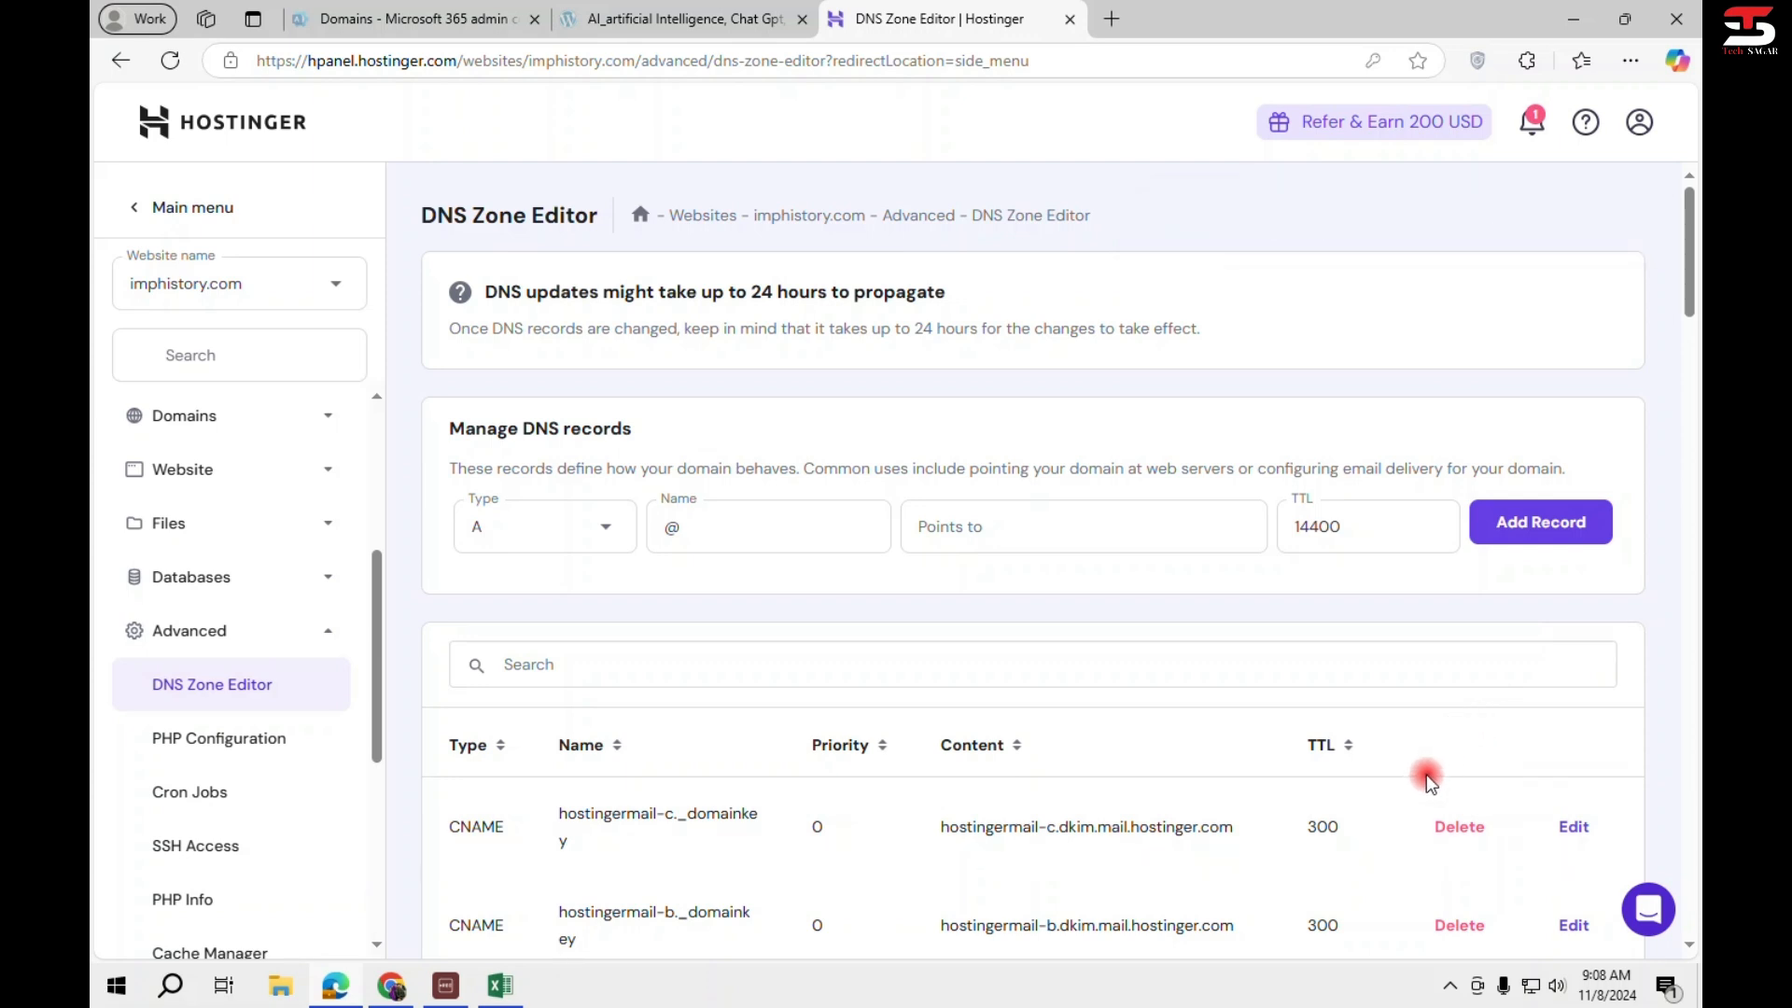
Copy _sipfederationtls from Excel, set the new Hostinger DNS record's type to SRV, and paste the value as its name.
key(alt+Tab)
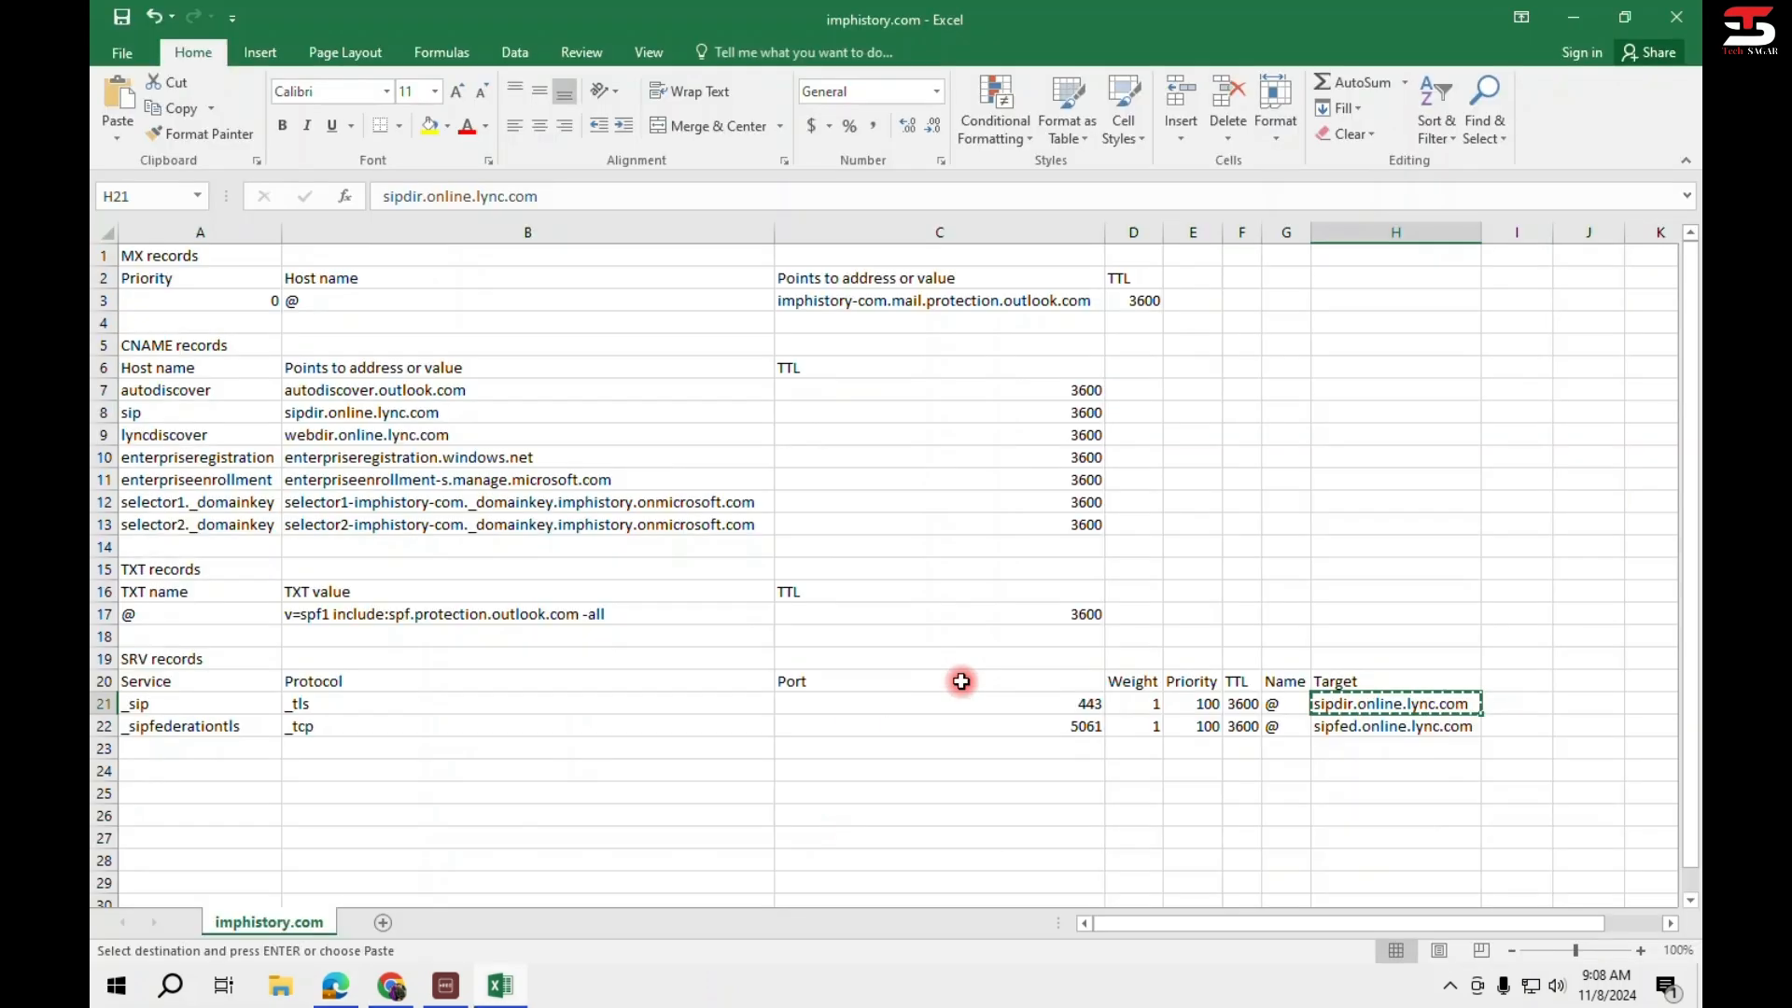
click(236, 738)
key(ctrl+c)
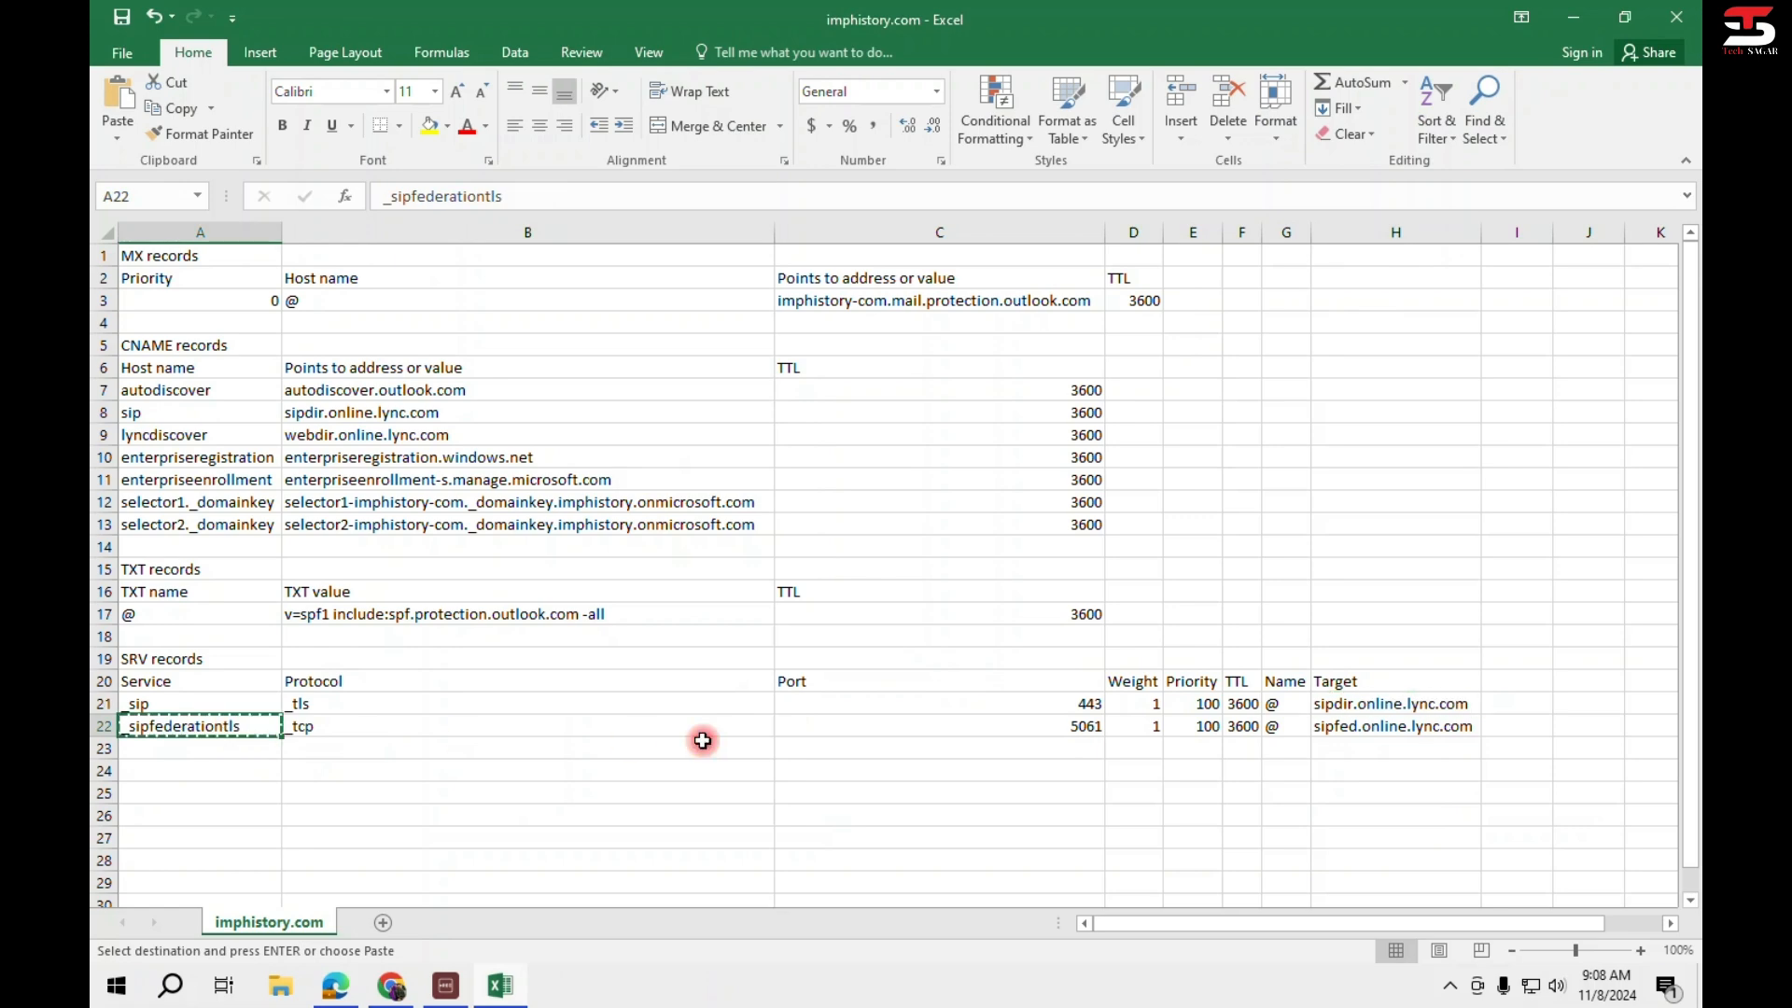
key(alt+Tab)
click(506, 524)
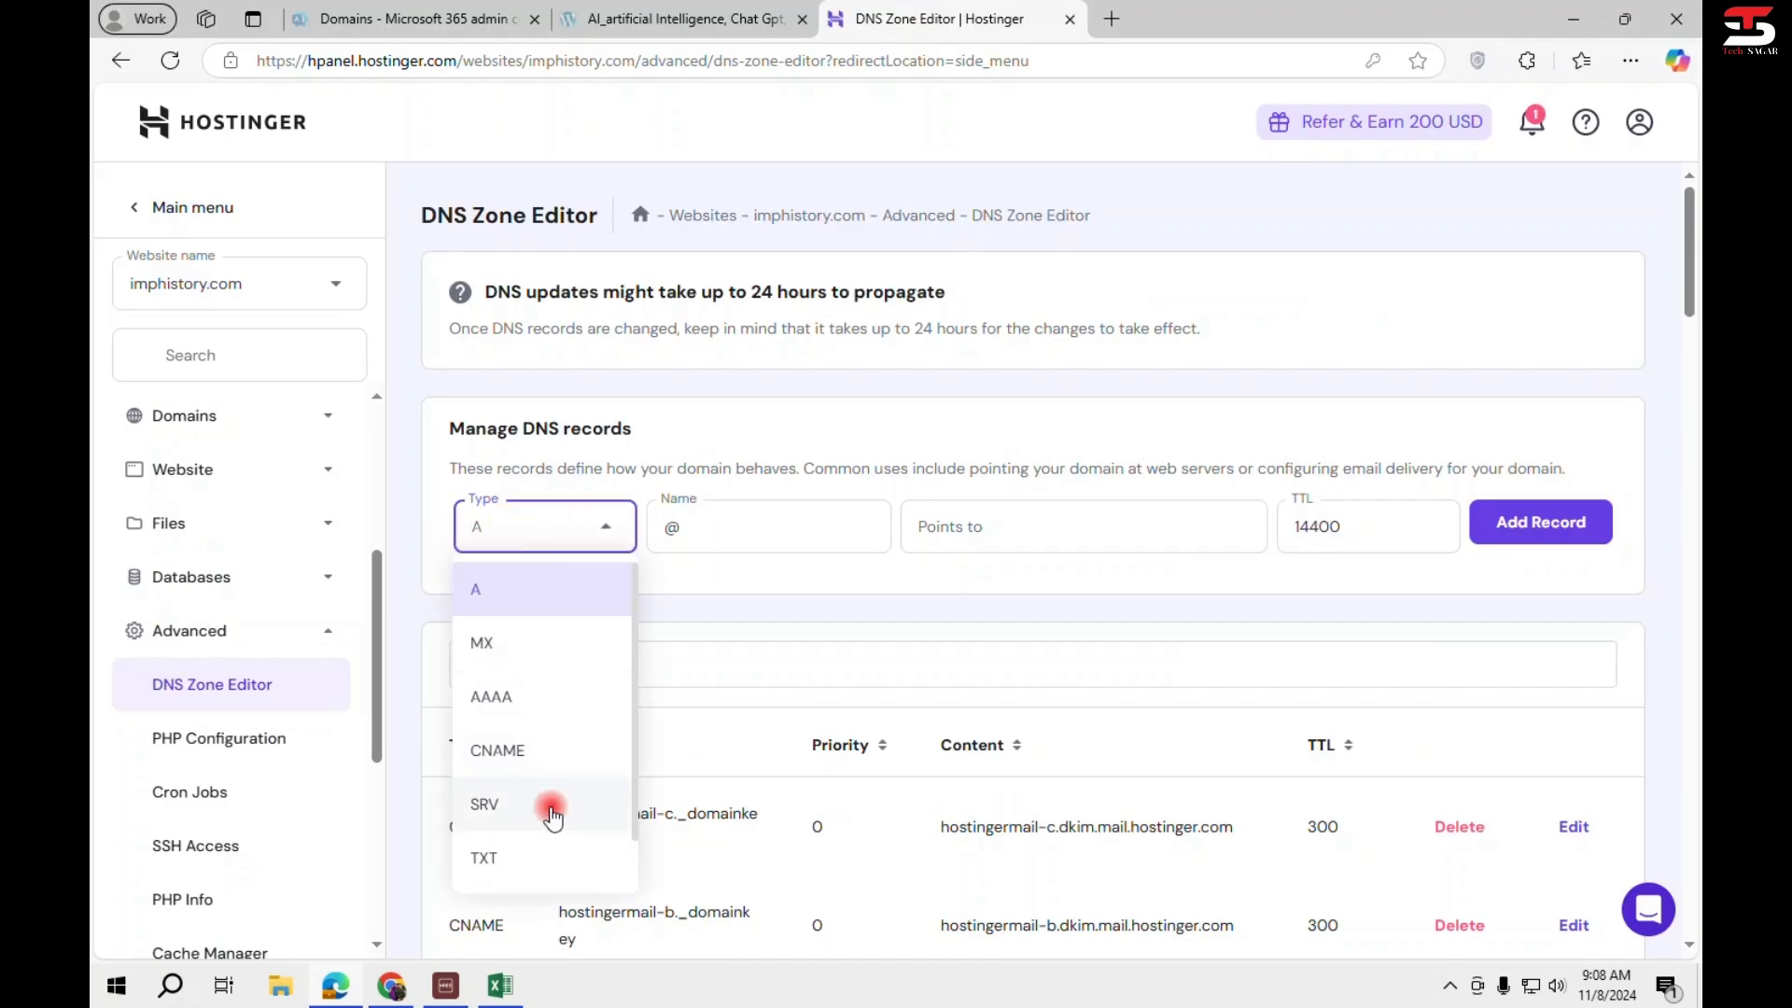
click(552, 805)
click(700, 528)
key(ctrl+v)
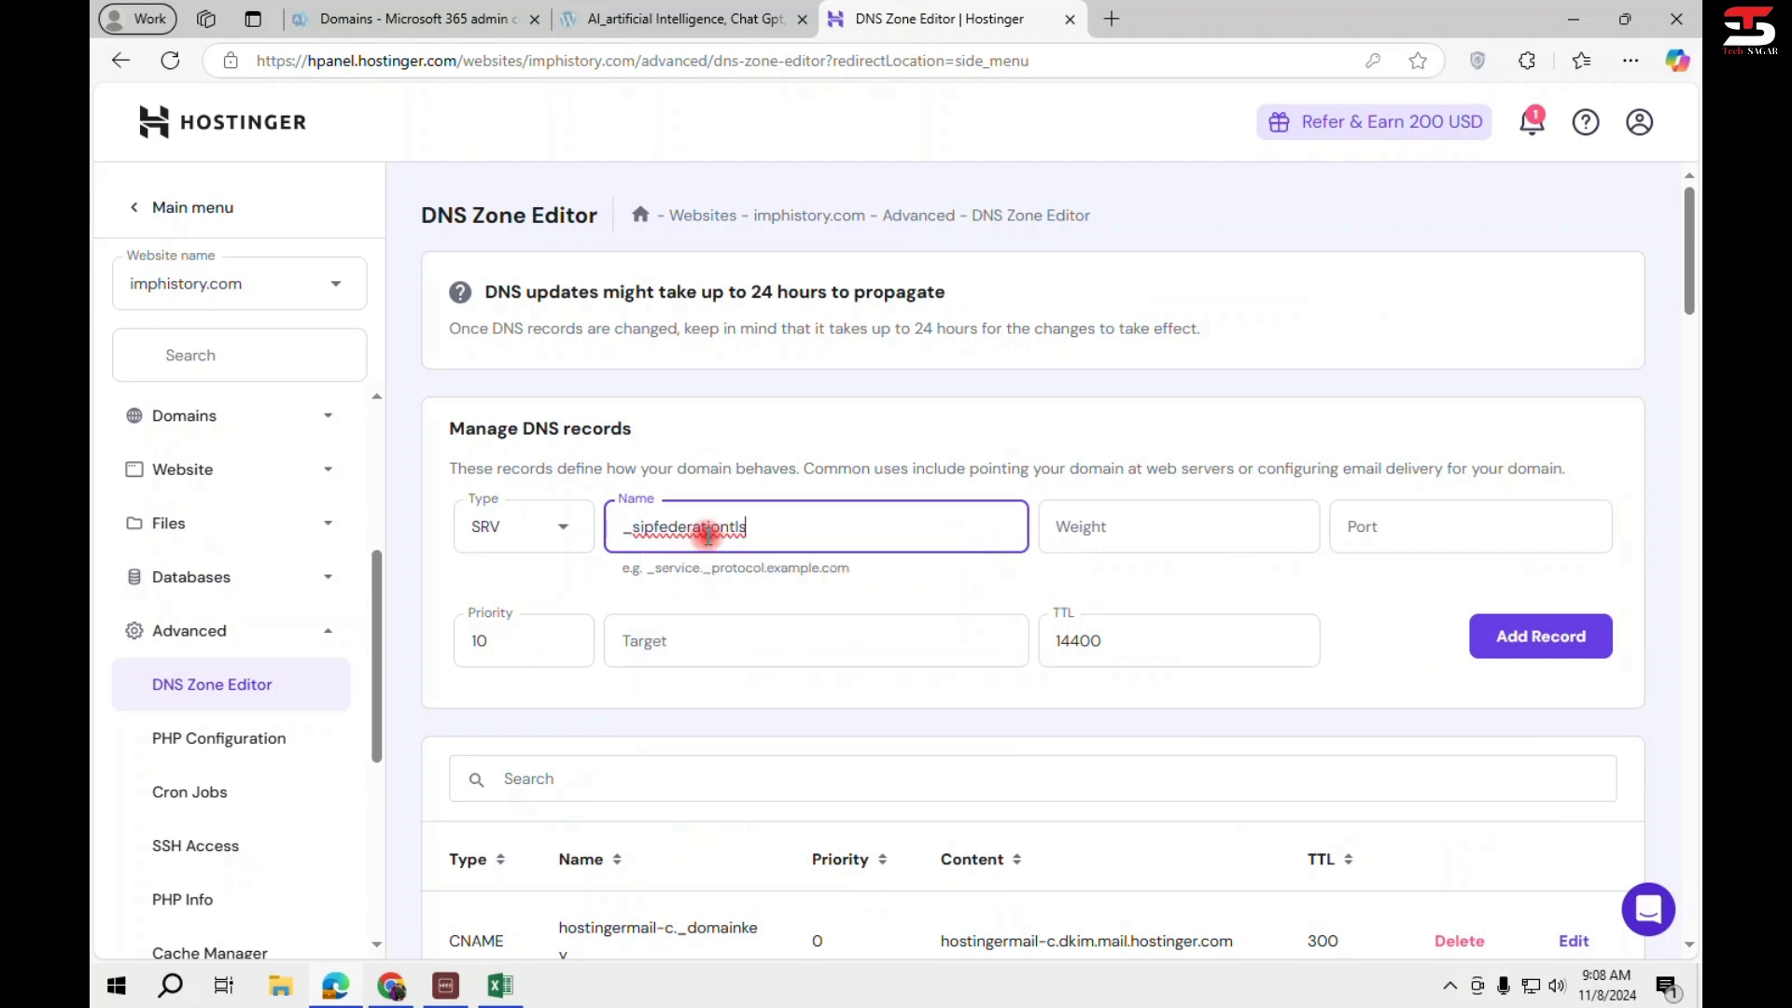
Set the _sipfederationtls record's weight to 1, port to 5061 and priority to 100 in Hostinger, checking them against its Excel row.
click(1125, 517)
key(alt+Tab)
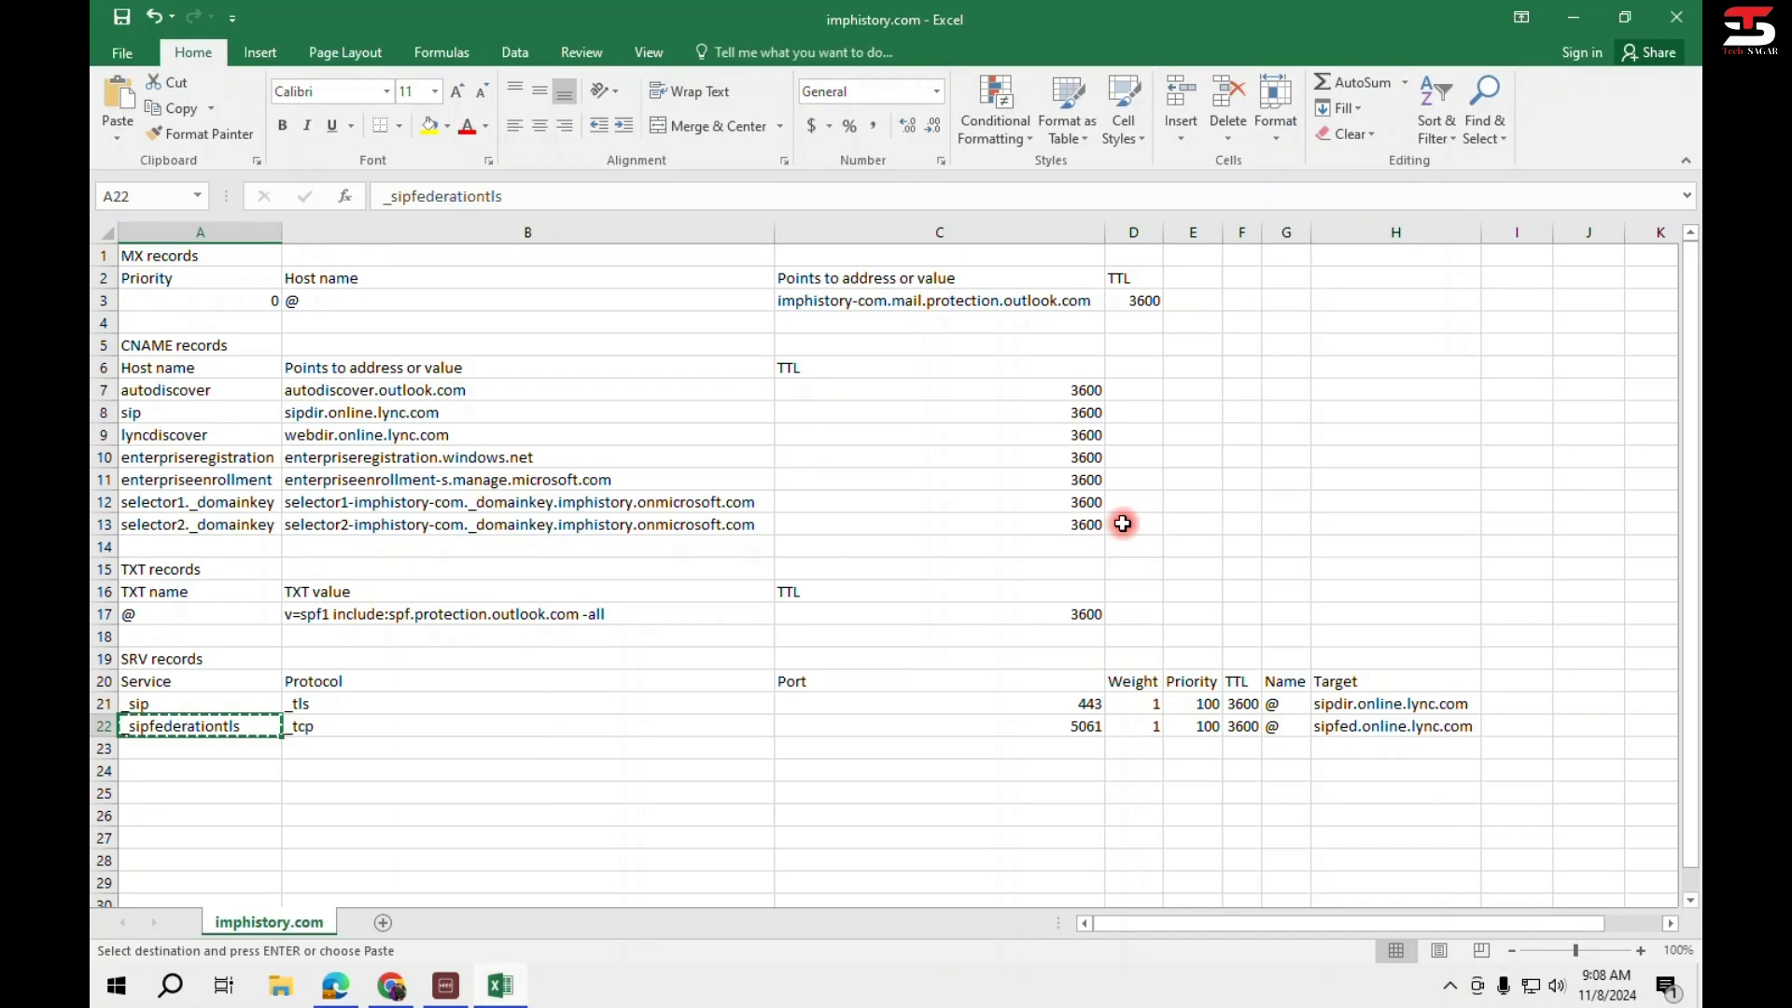
click(1143, 729)
key(alt+Tab)
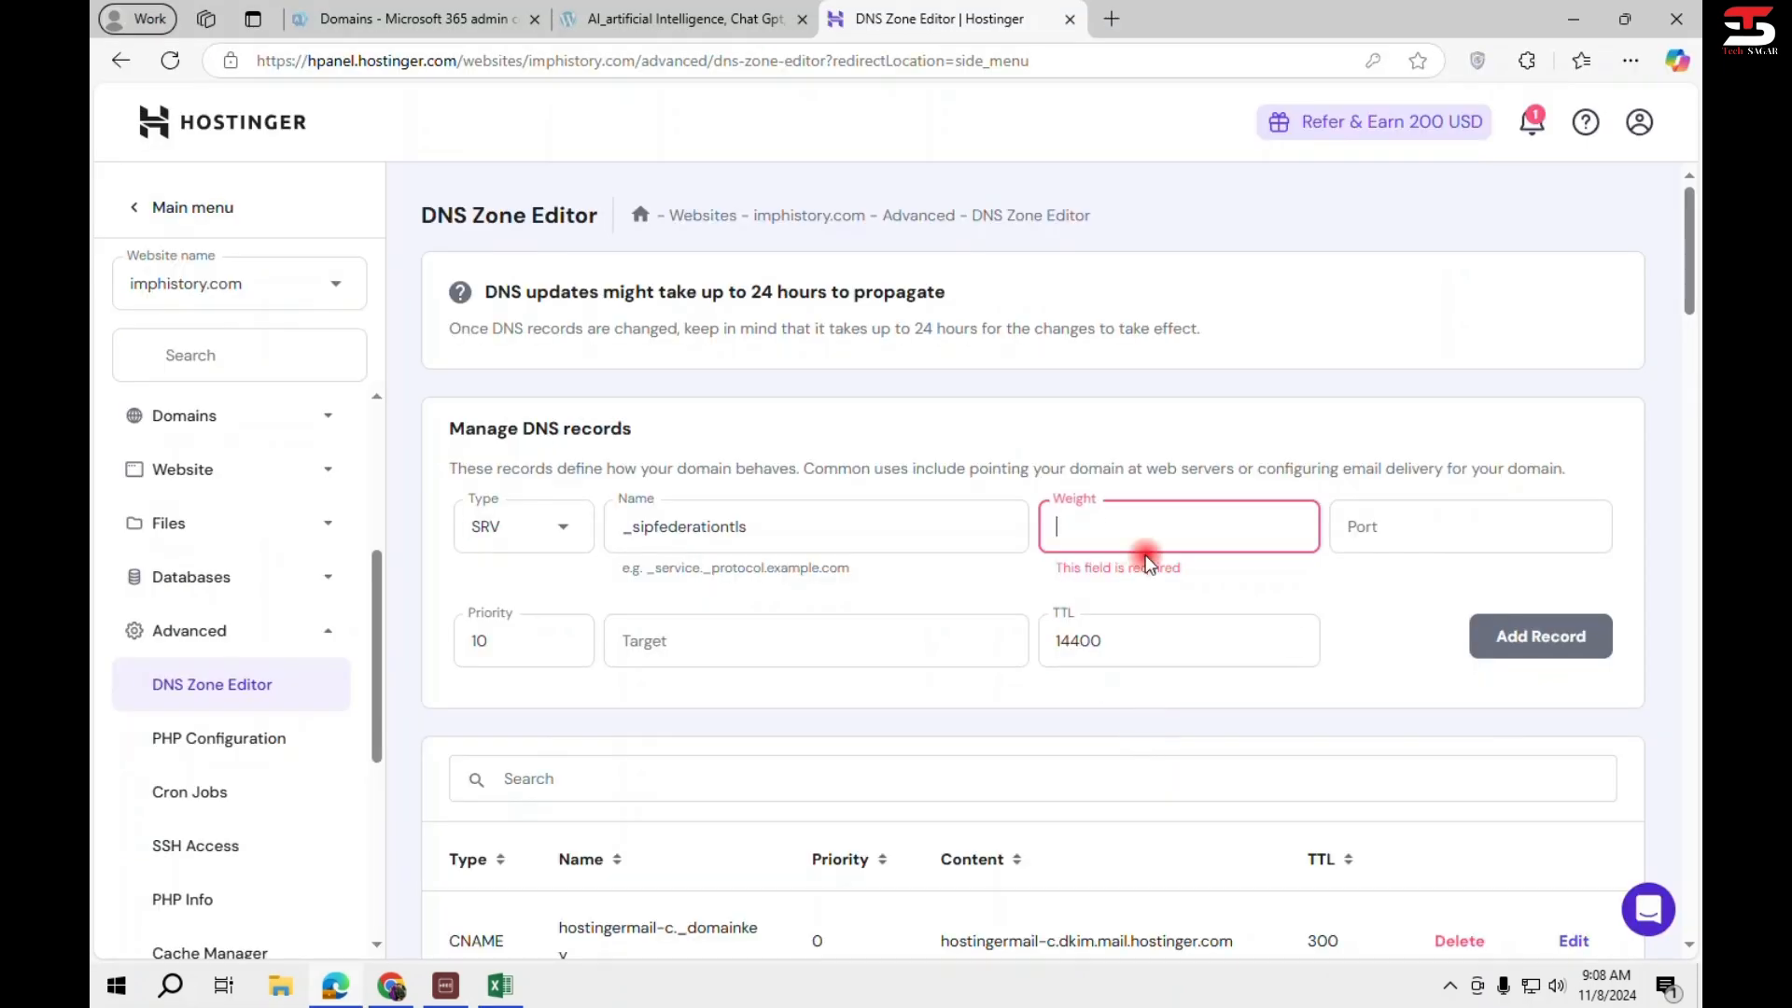
text(1)
key(Tab)
key(alt+Tab)
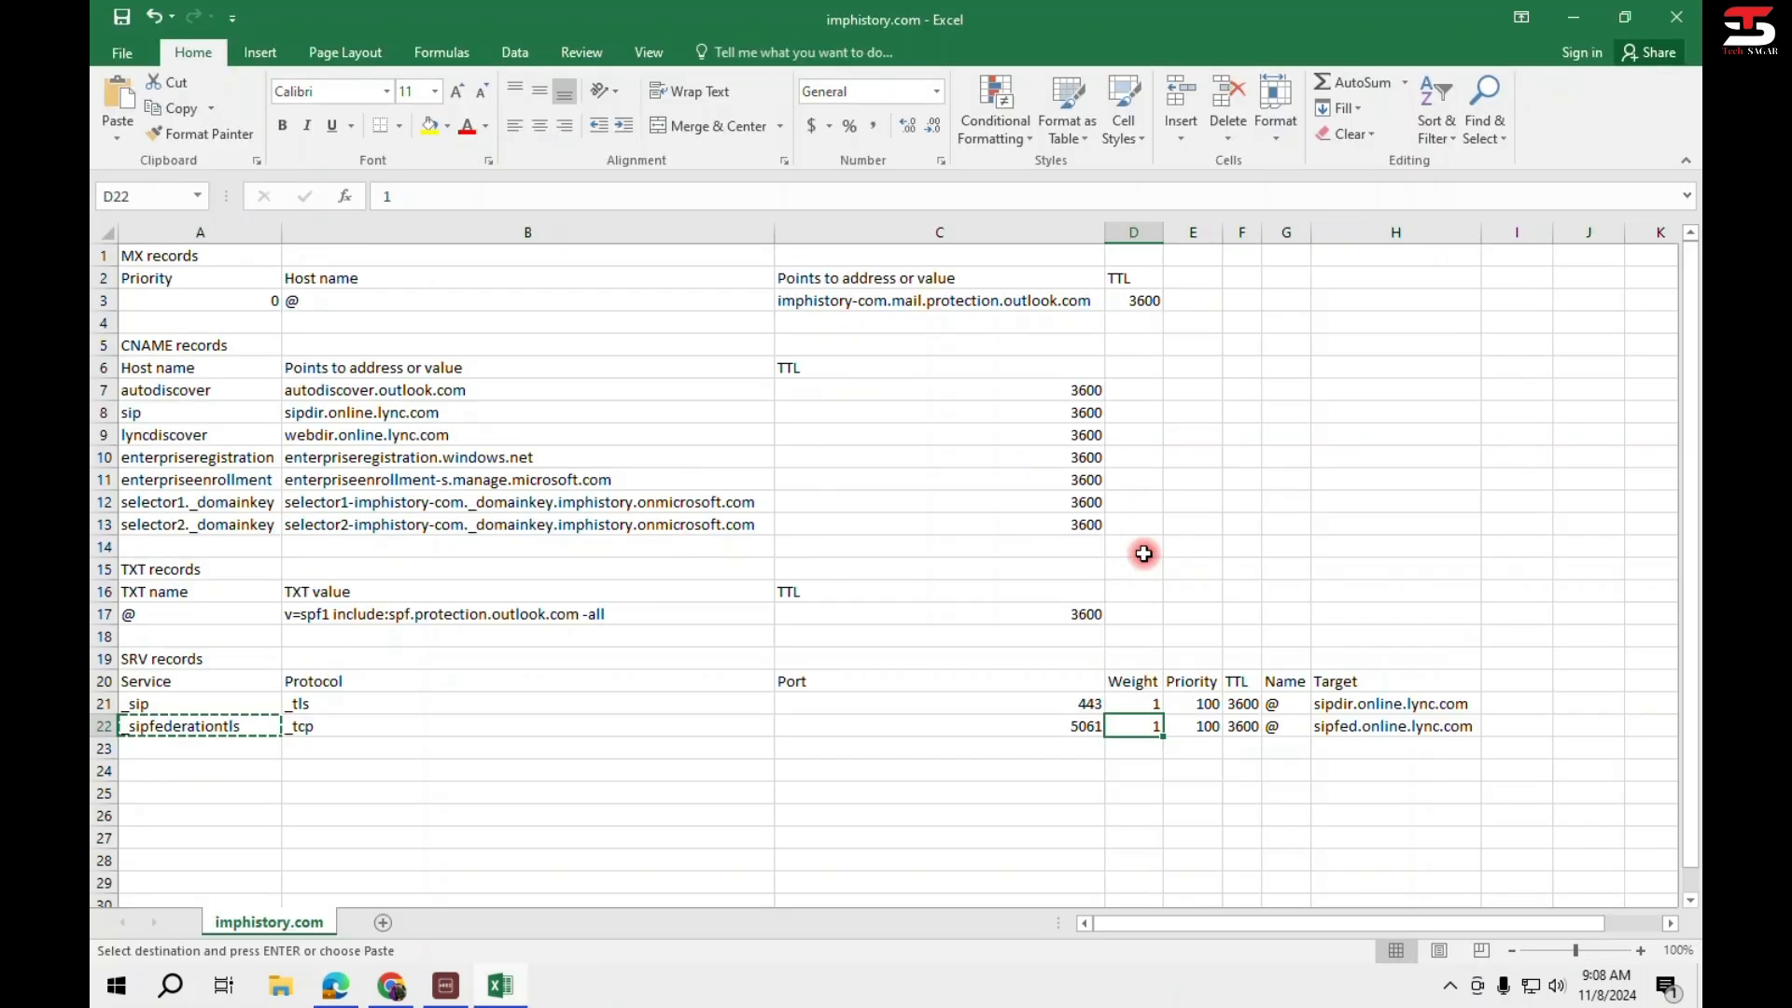
key(alt+Tab)
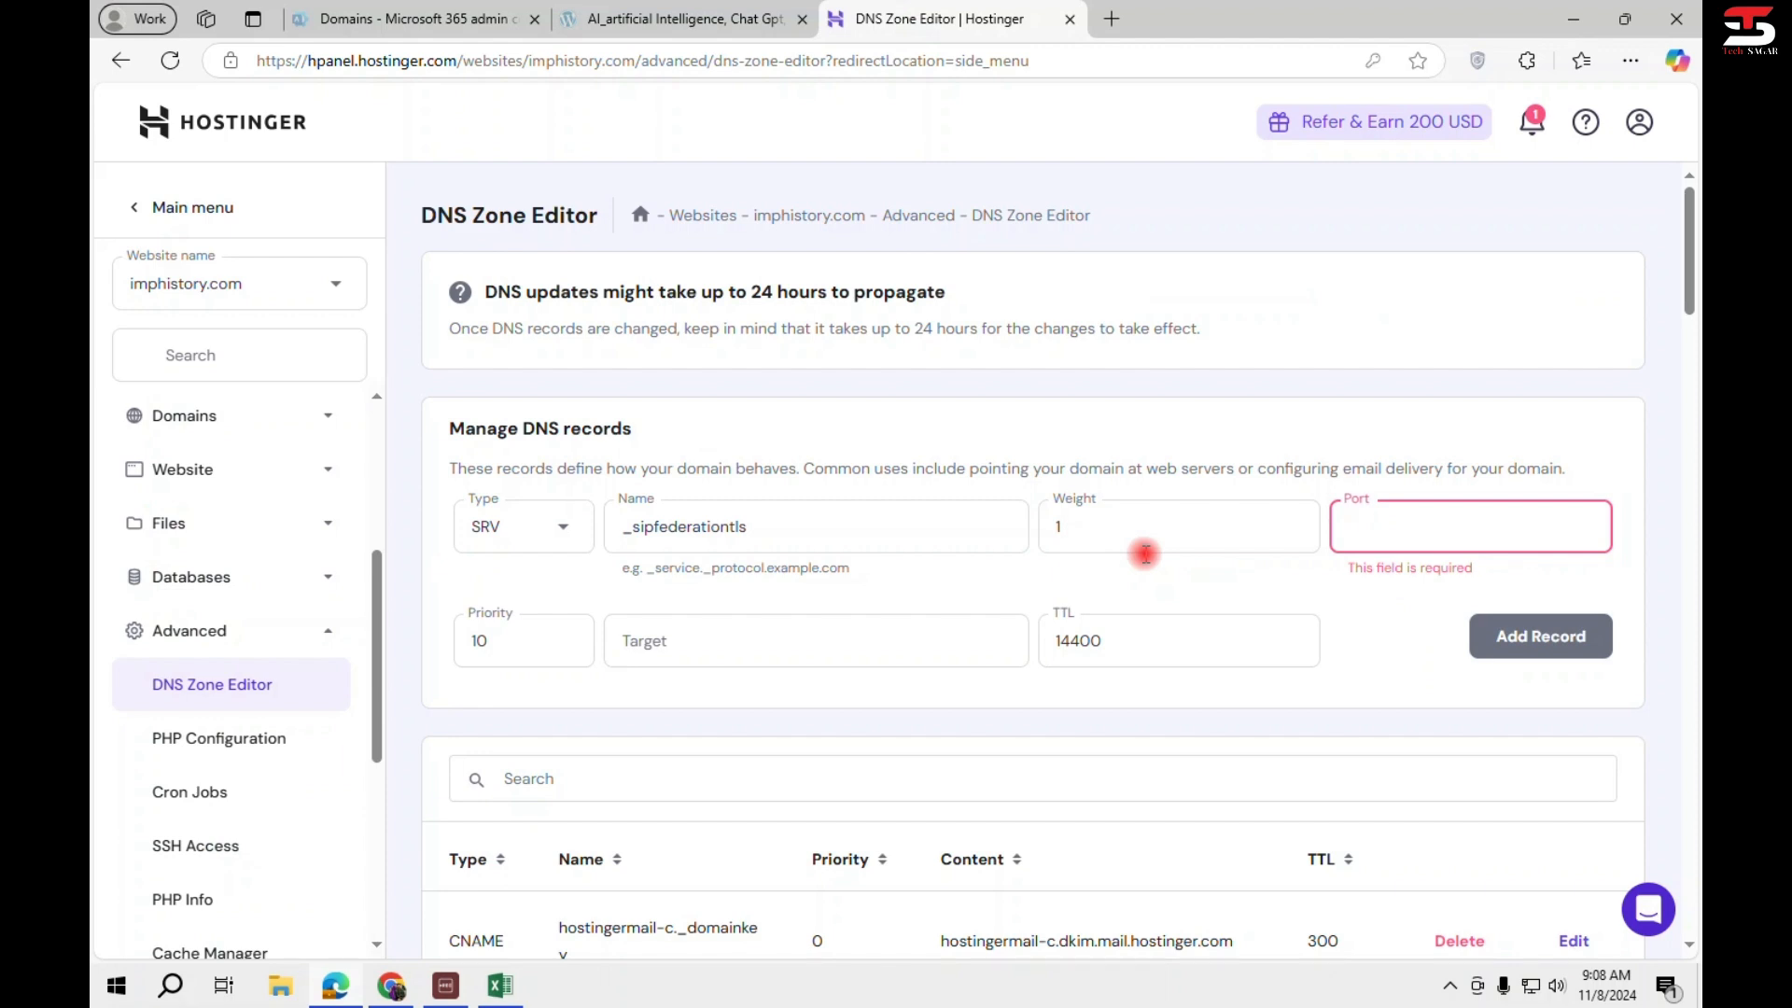
text(5061)
key(Tab)
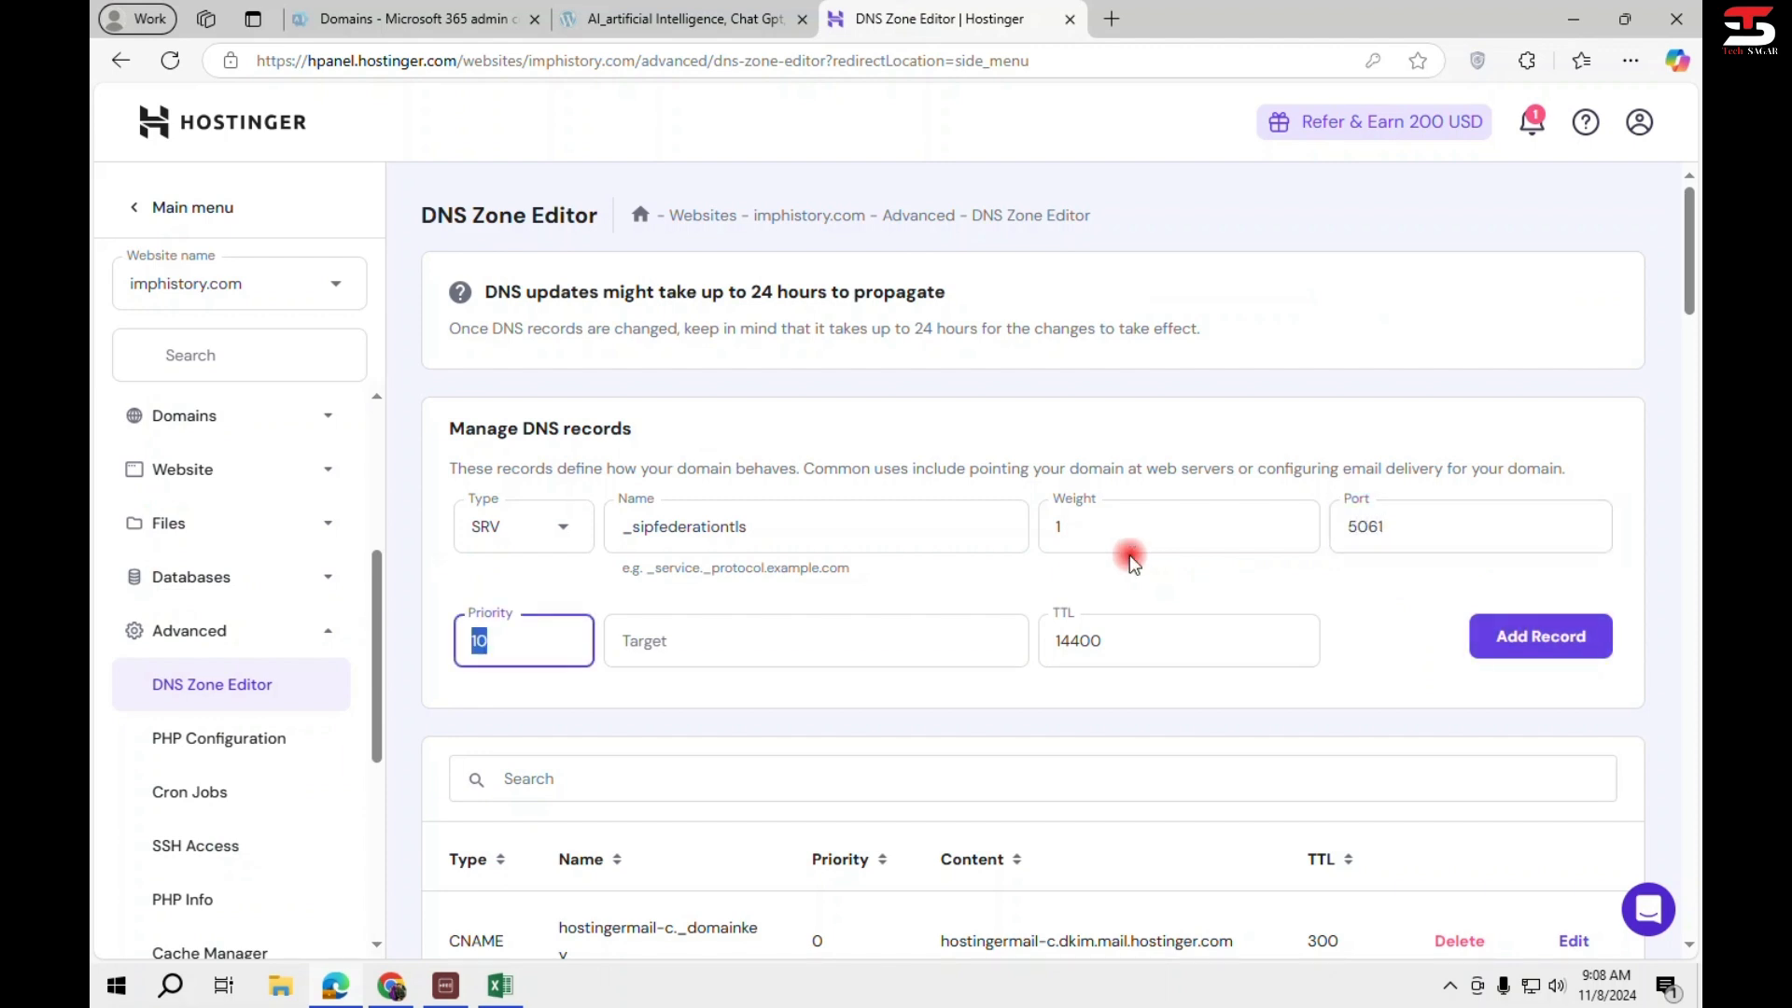
text(100)
key(Tab)
Copy sipfed.online.lync.com from Excel, paste it as the _sipfederationtls record's target in Hostinger, and add the SRV record.
key(alt+Tab)
key(Right)
key(Right)
key(Right)
key(Right)
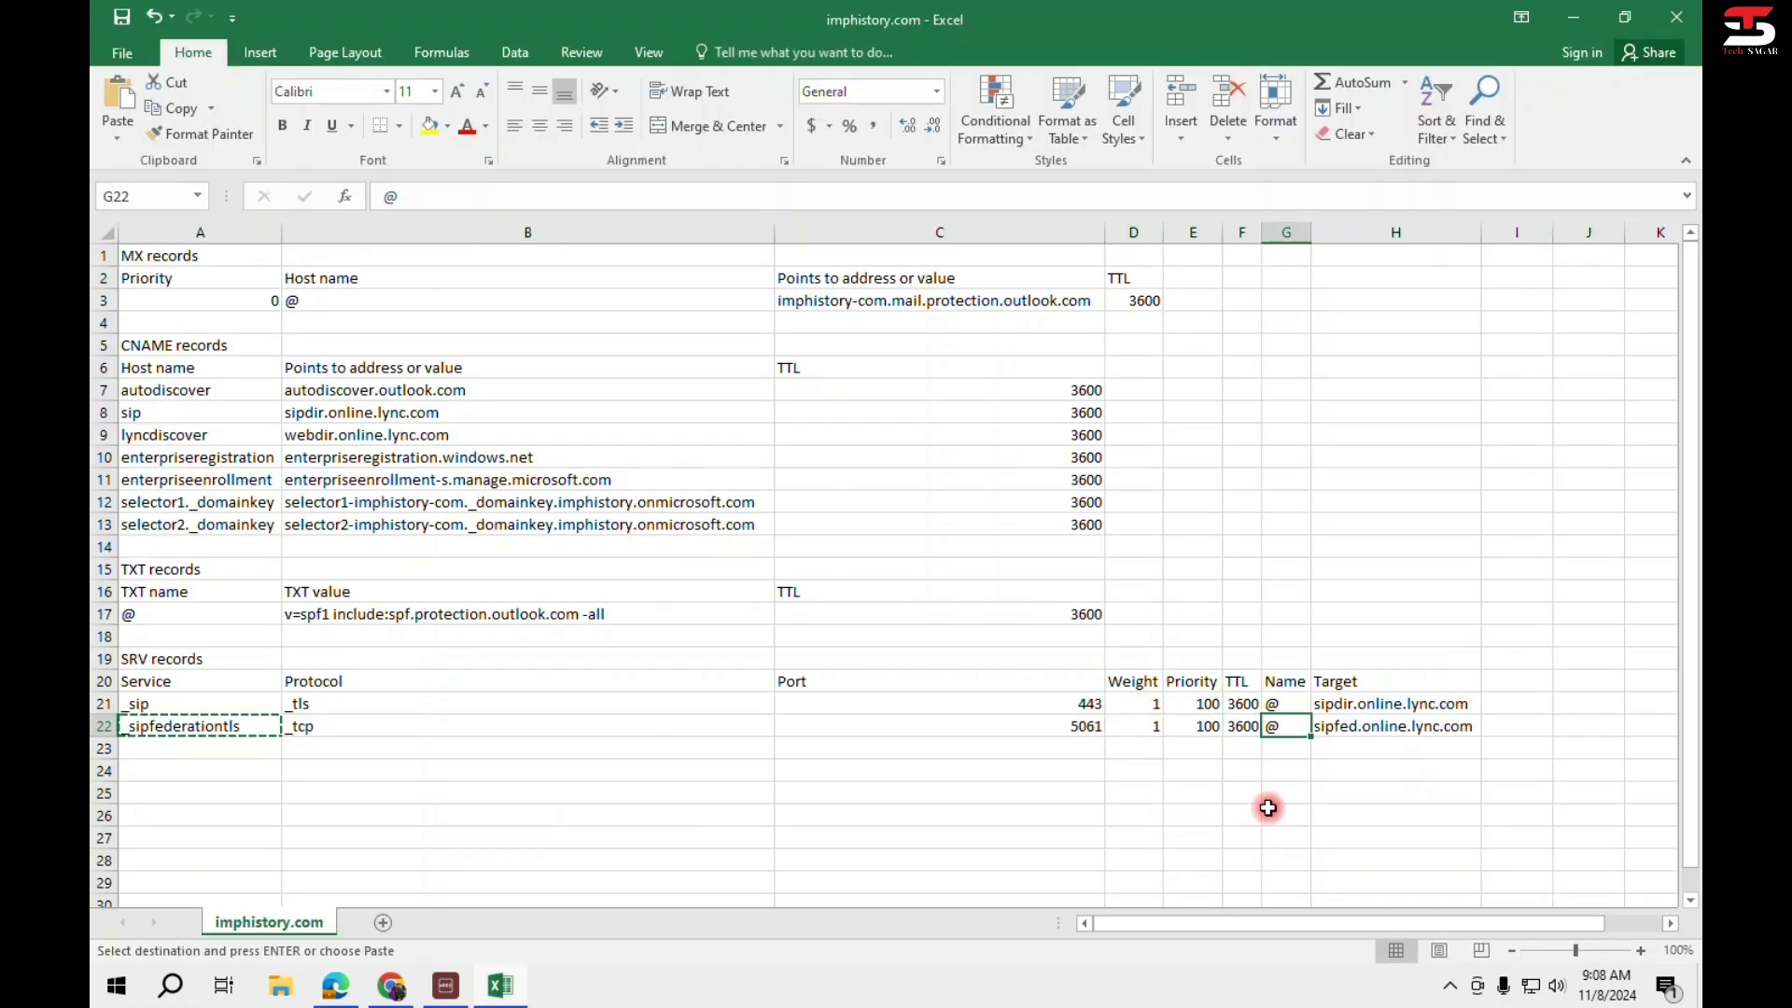
key(ctrl+c)
key(alt+Tab)
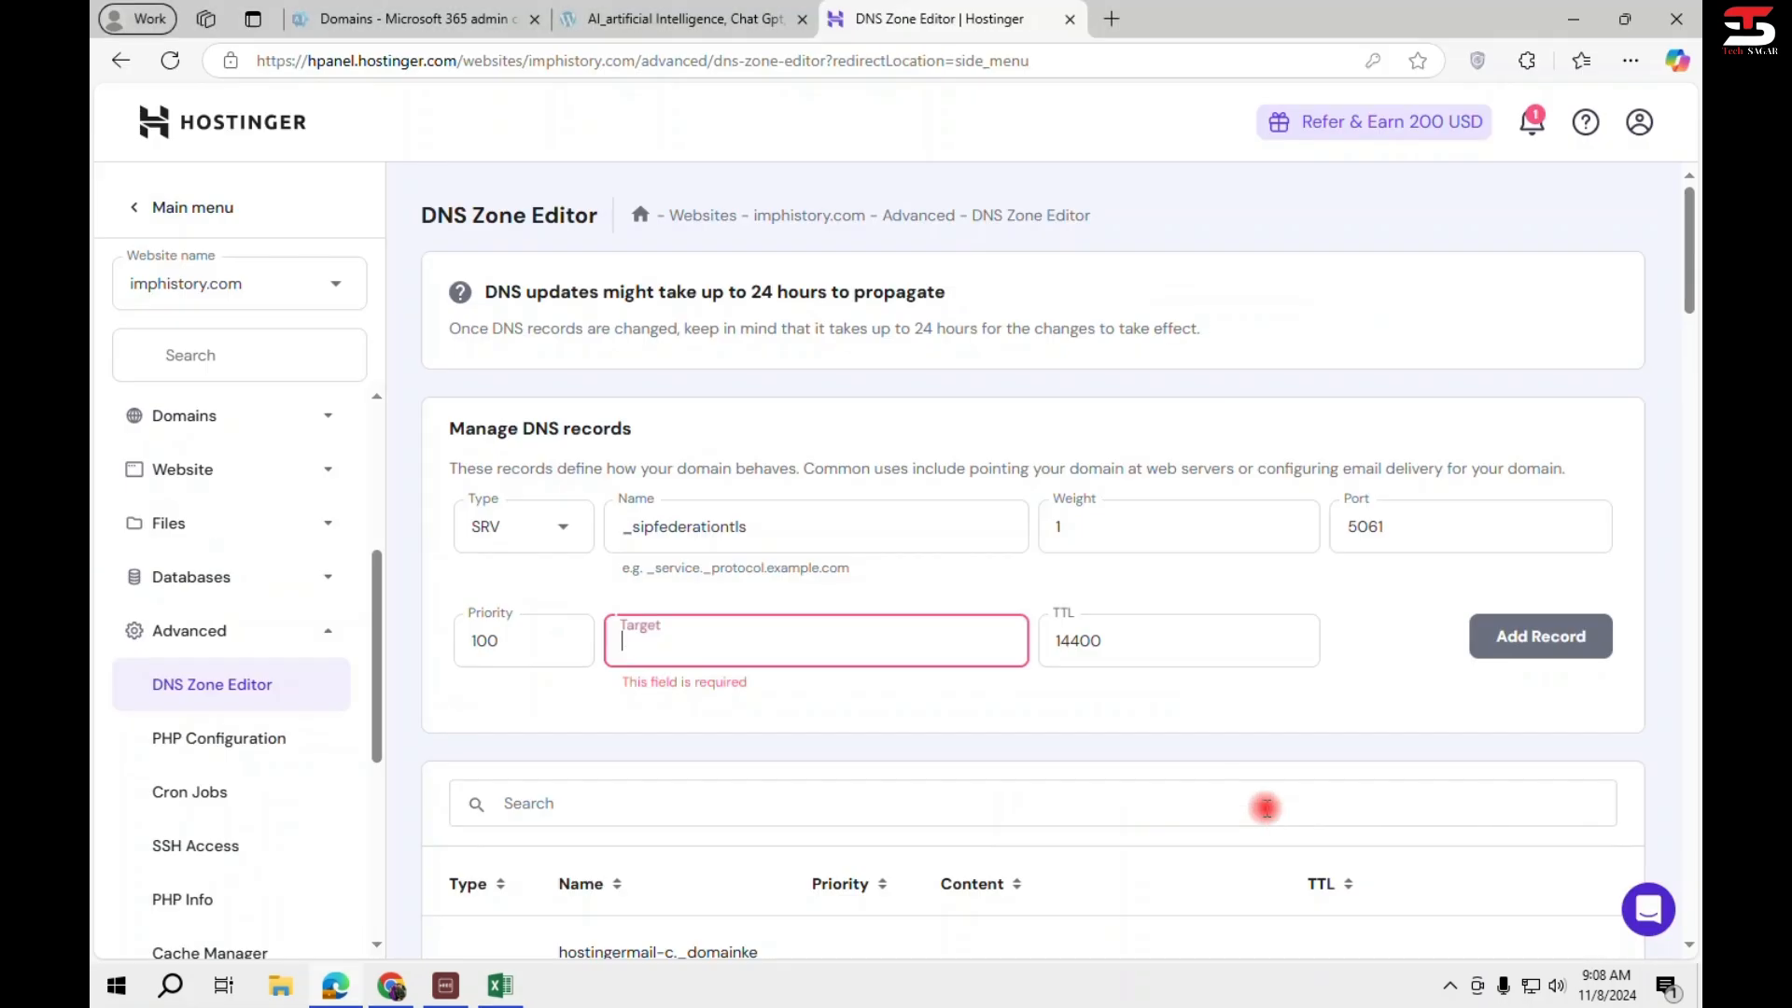
key(ctrl+v)
key(Tab)
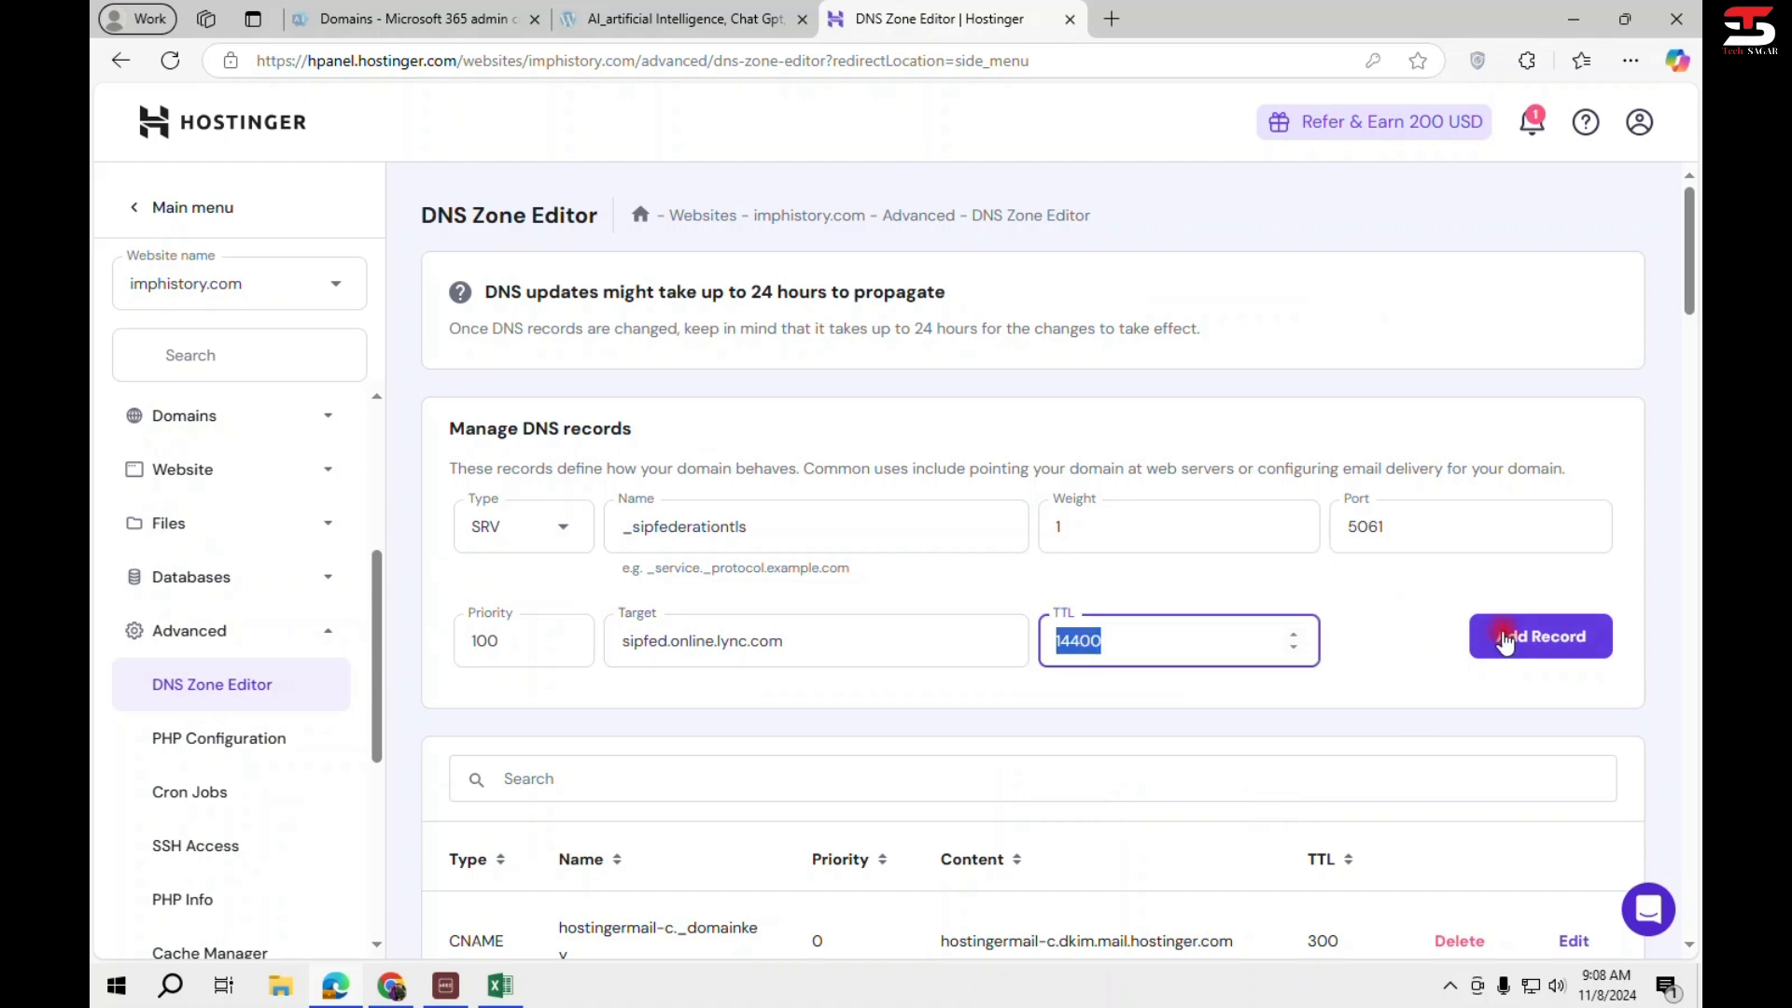
click(1523, 642)
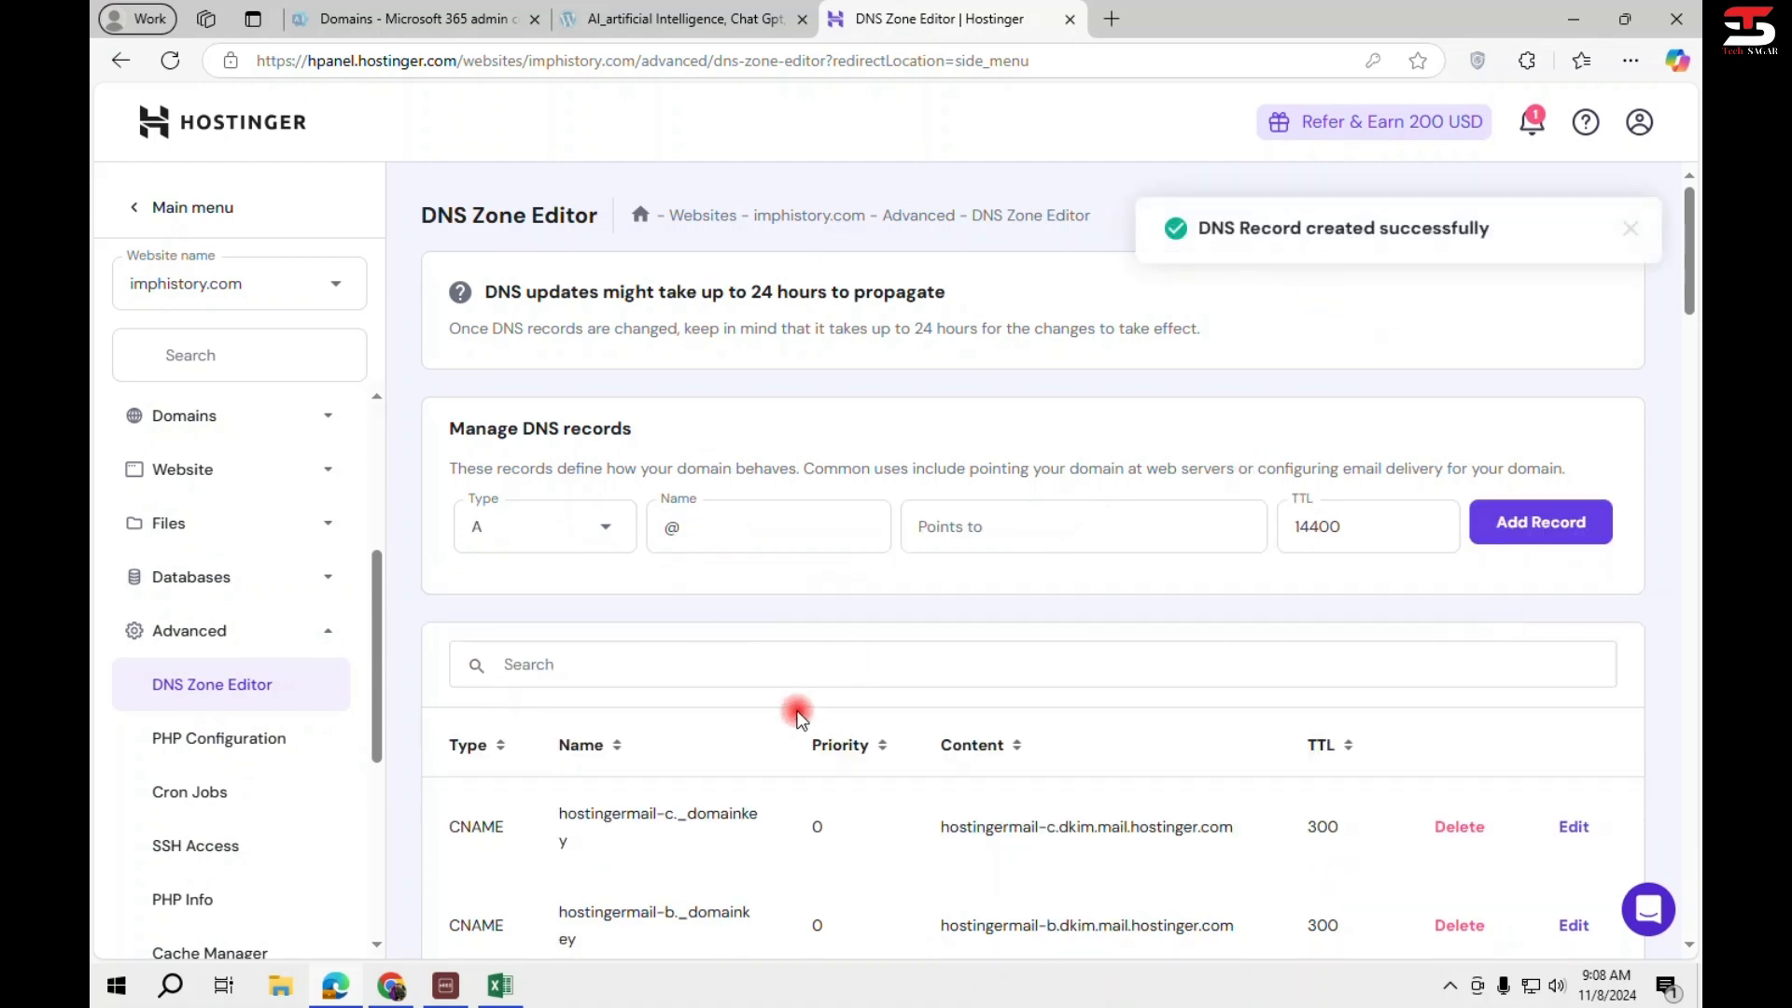
Clear the copy selection in the imphistory.com workbook and close Excel without saving the changes.
scroll(795, 722, down, 4)
key(alt+Tab)
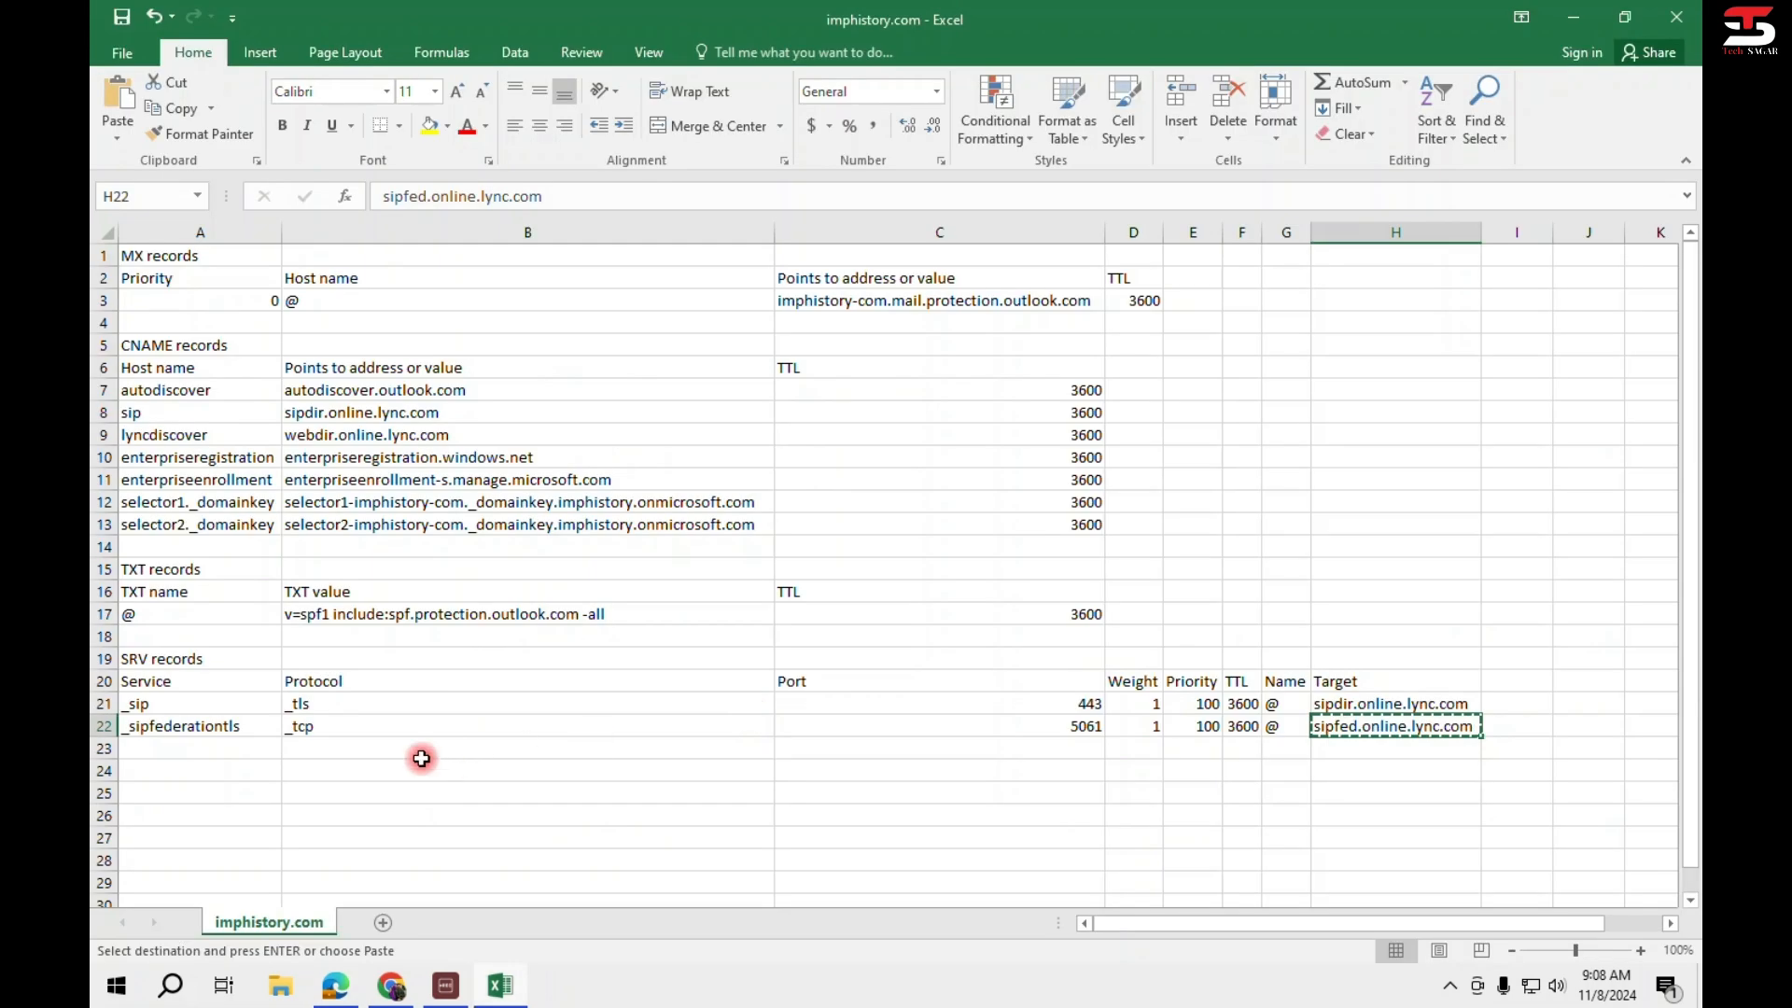
click(202, 784)
key(Escape)
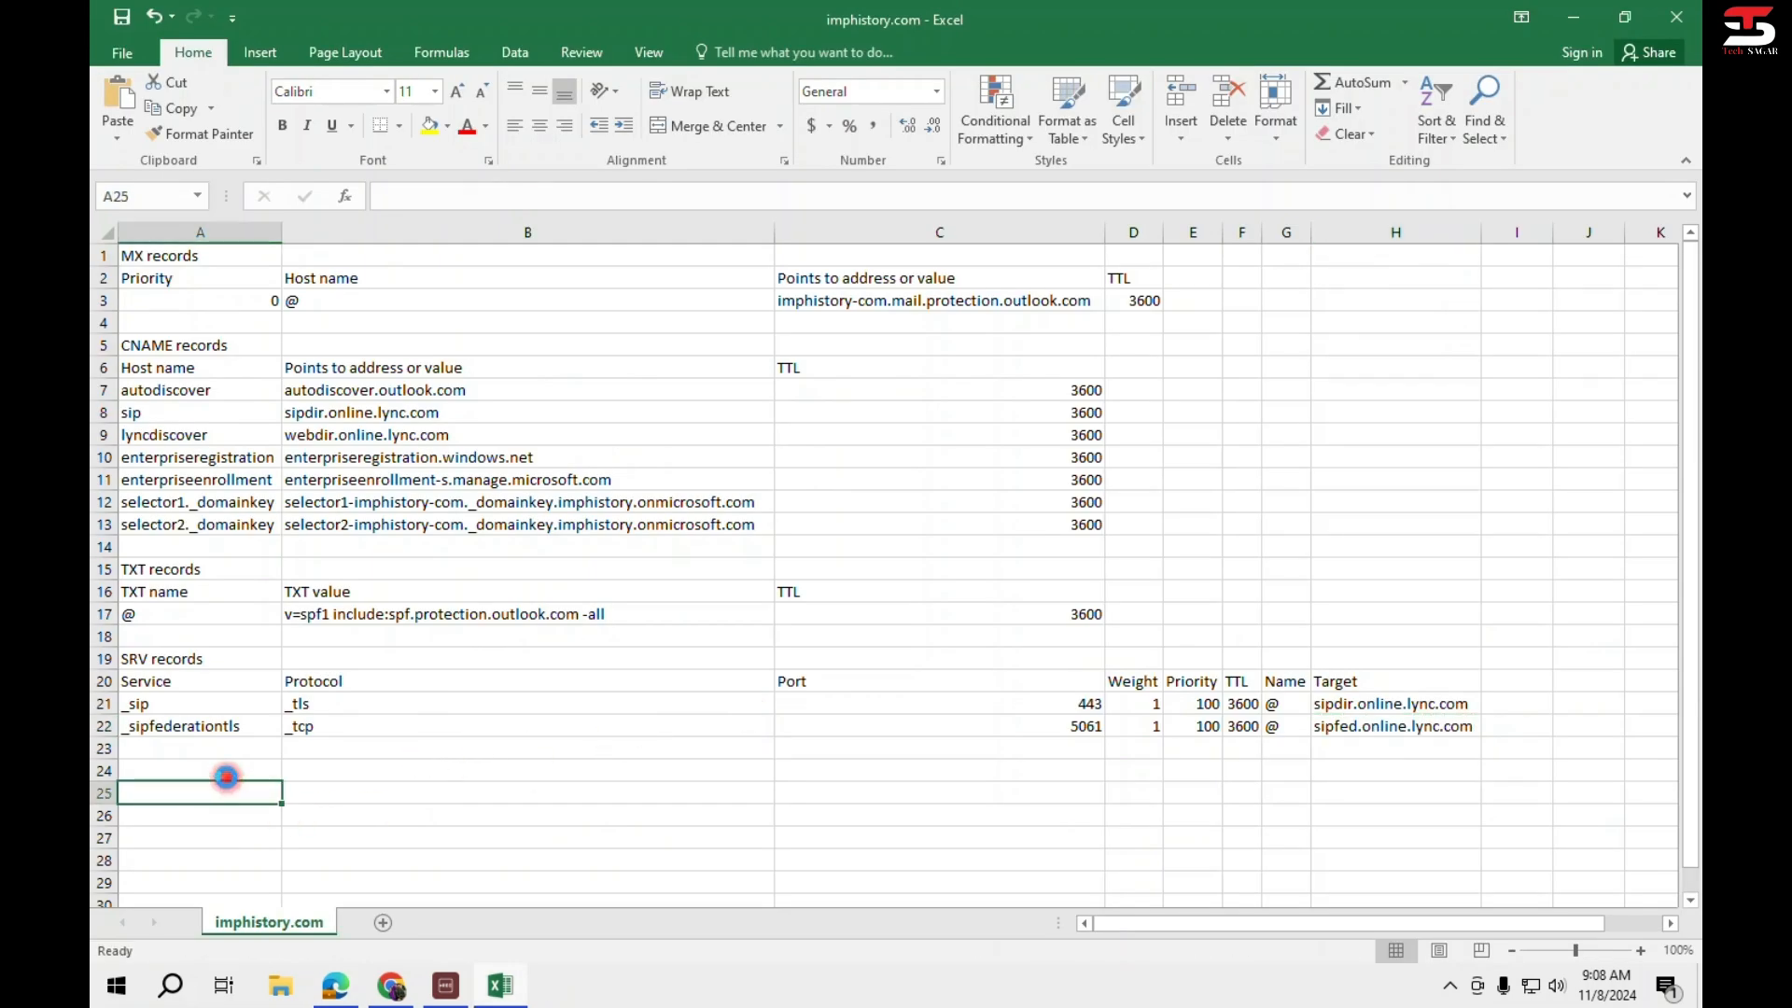
click(1671, 22)
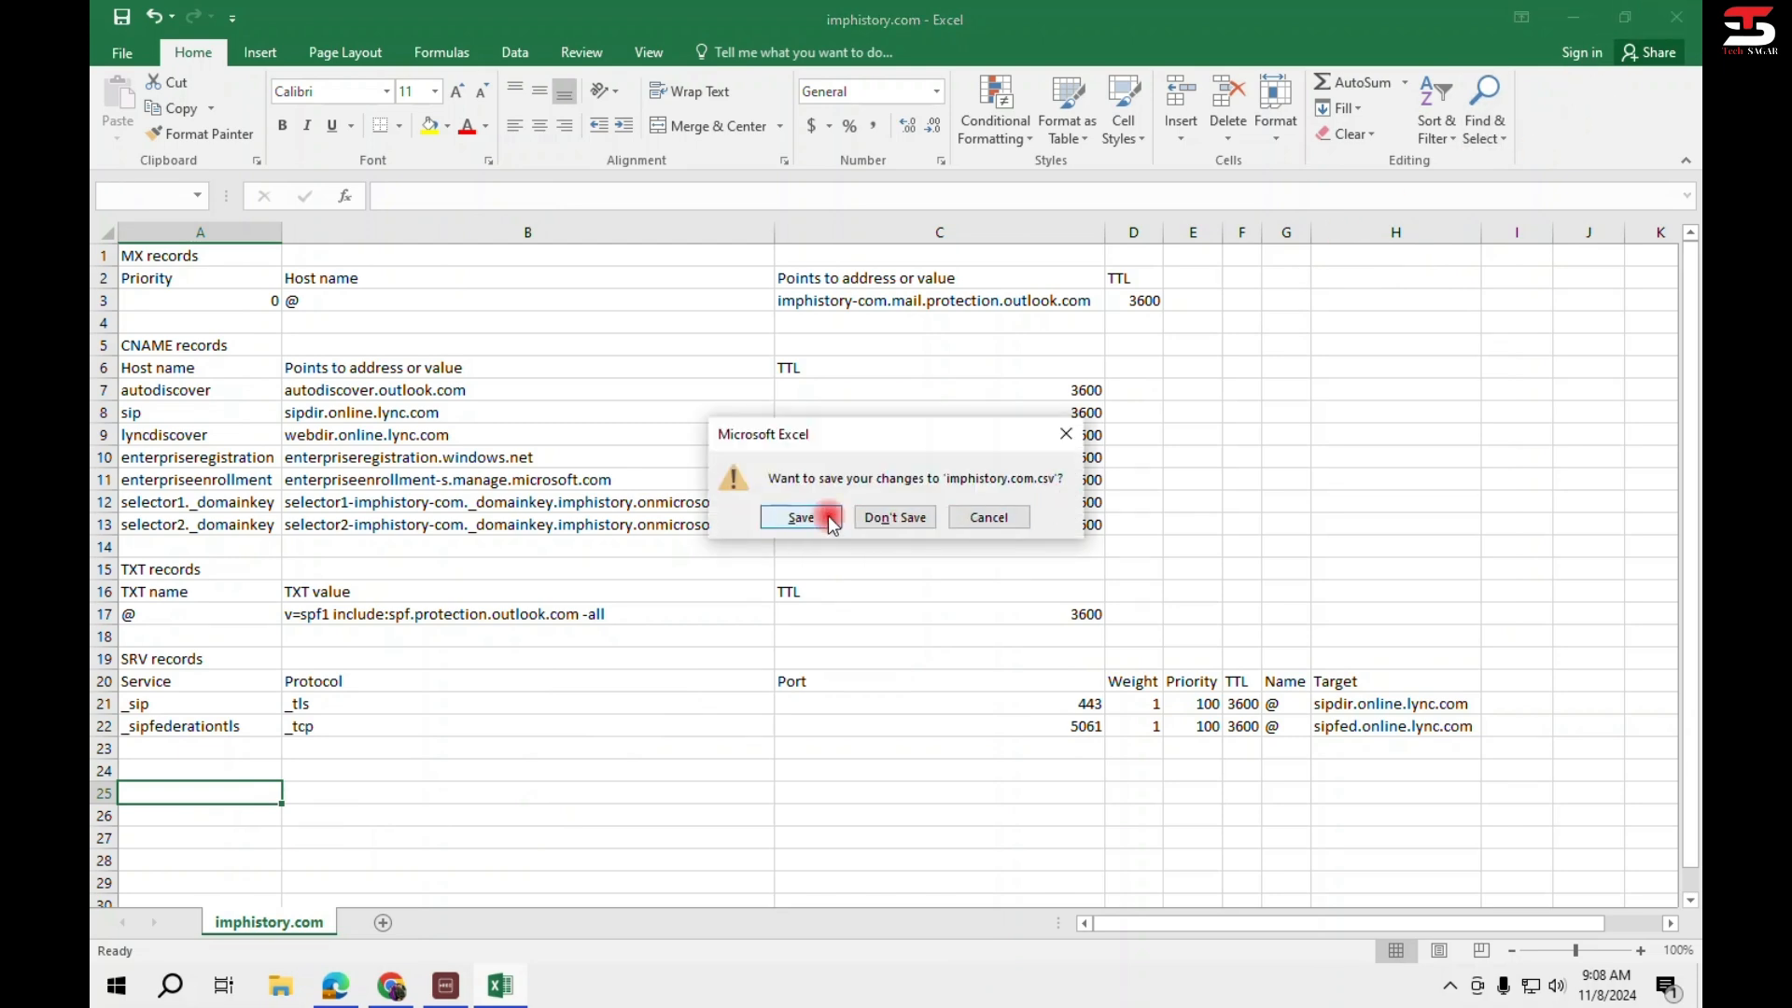
click(880, 518)
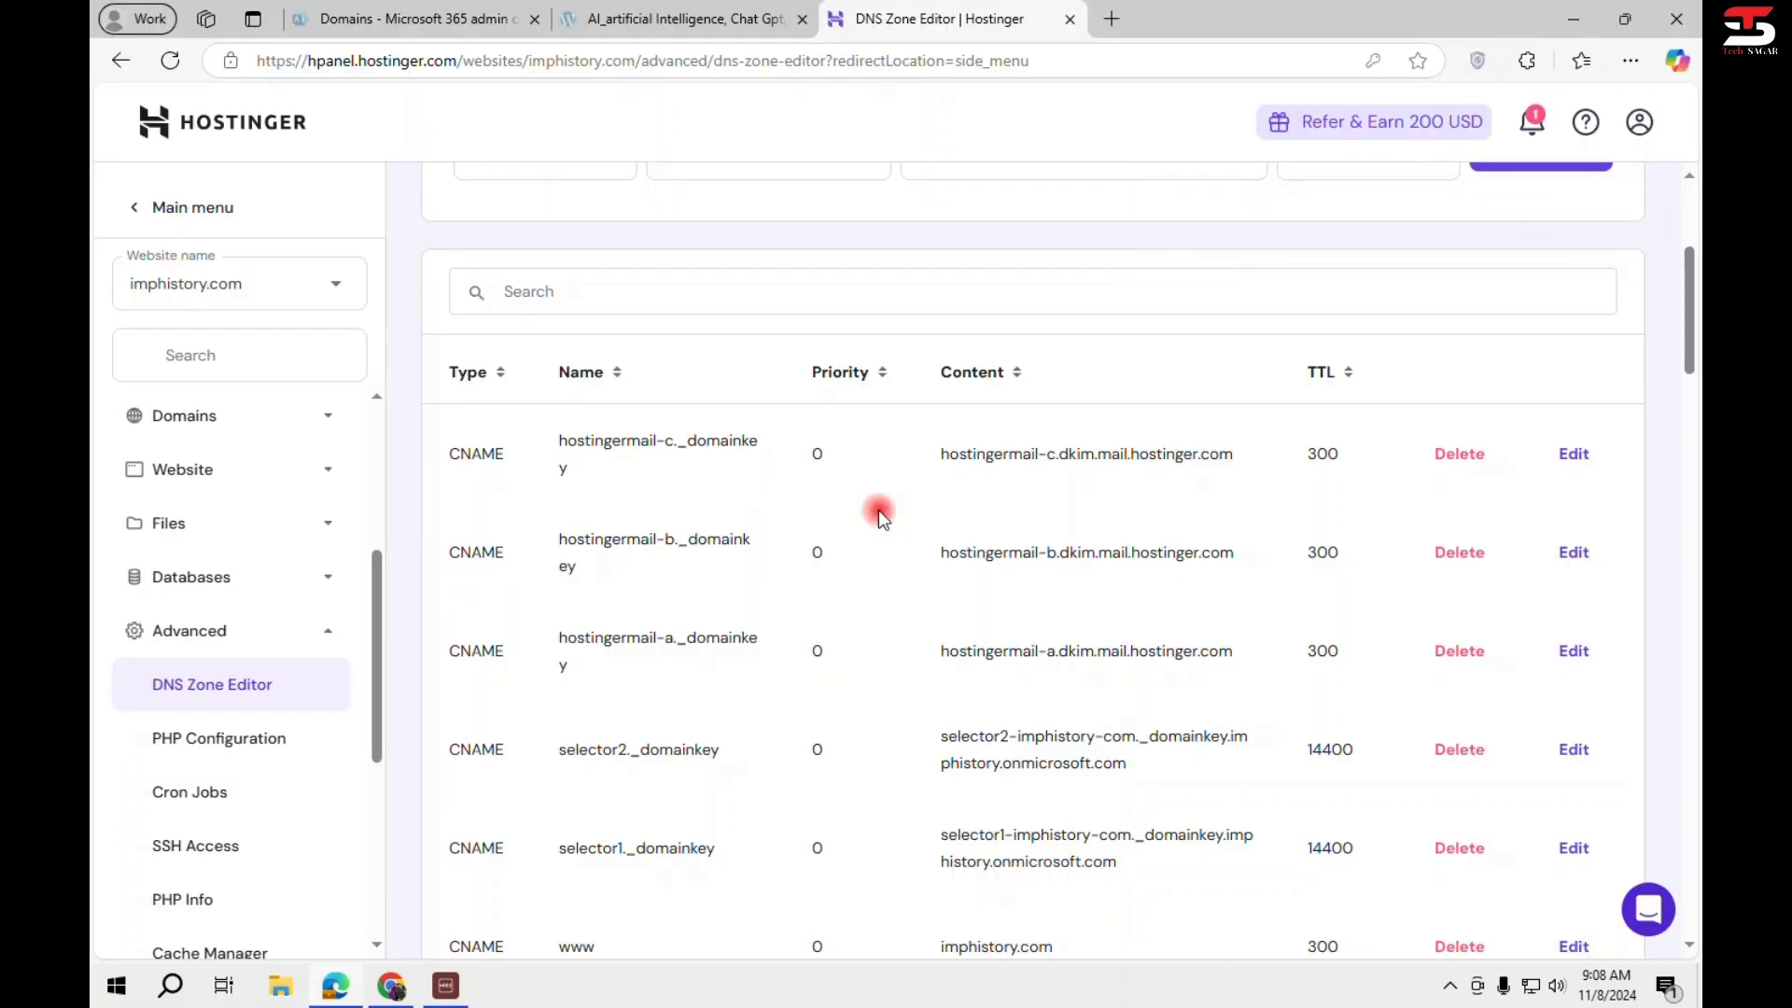
Search the DNS Zone Editor page for mx and examine the MX record pointing to imphistory-com.mail.protection.outlook.com.
scroll(884, 508, up, 4)
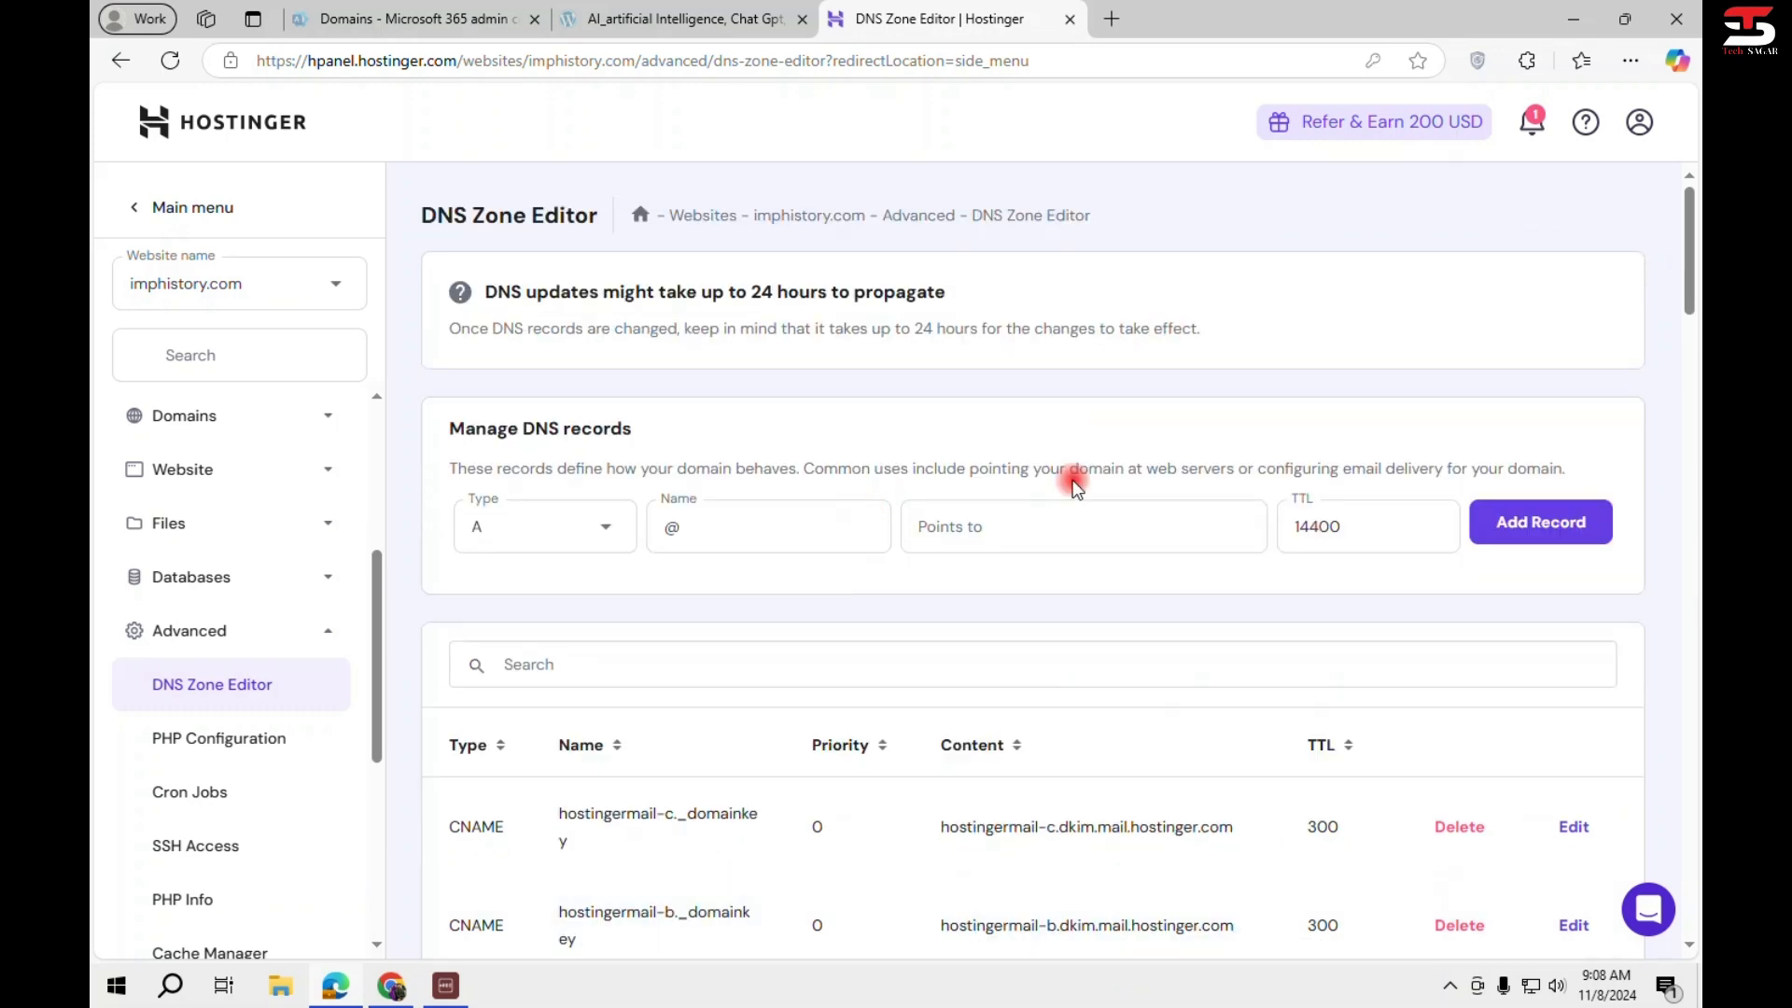
key(ctrl+f)
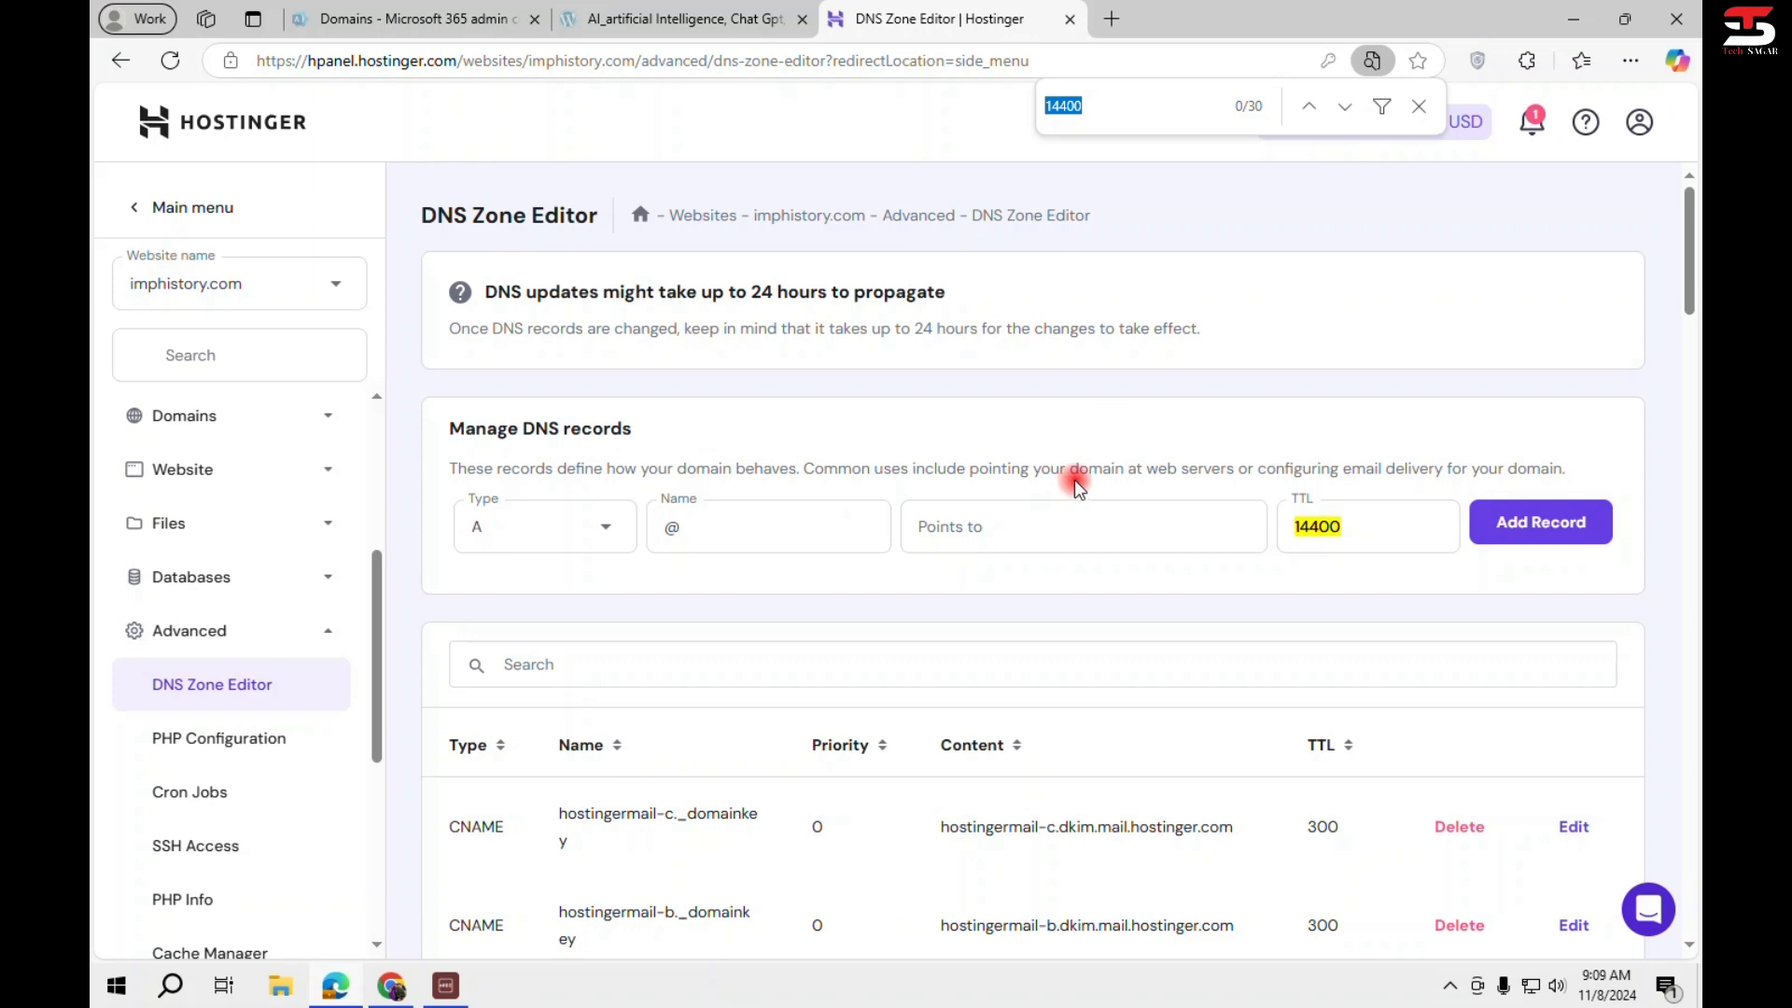
text(mx)
key(Return)
key(Return)
key(Return)
key(Return)
key(Return)
key(Return)
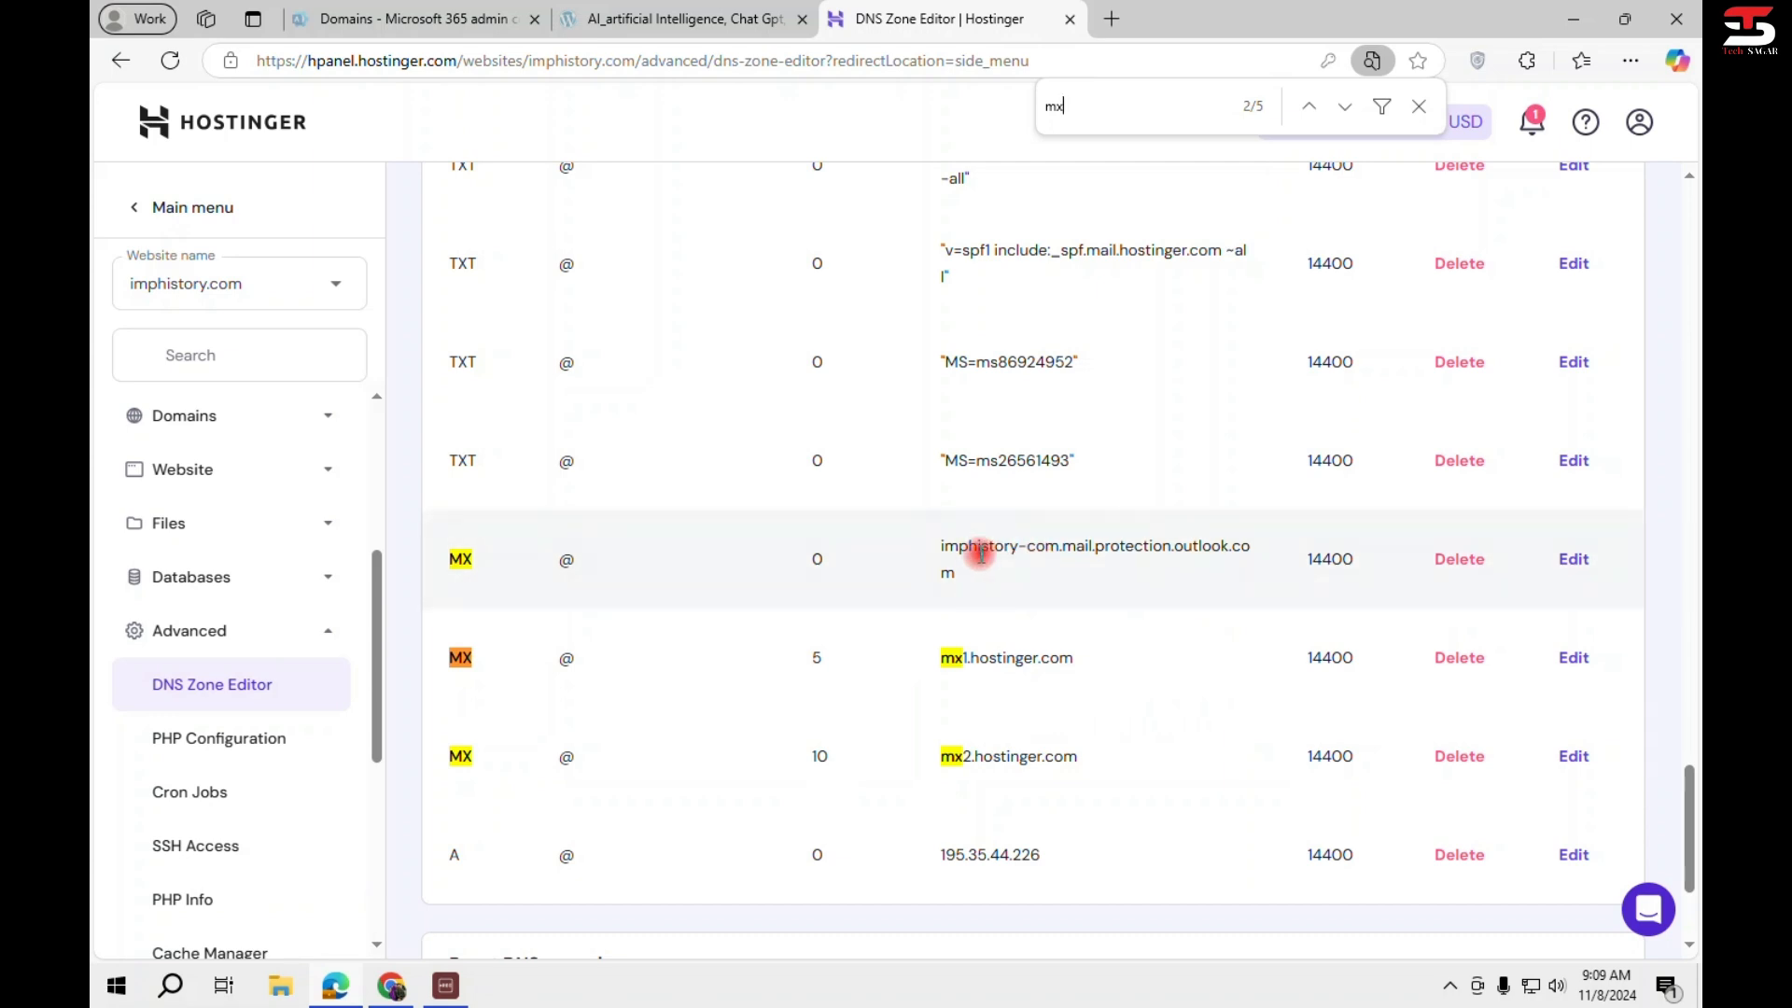
drag(941, 547, 1043, 573)
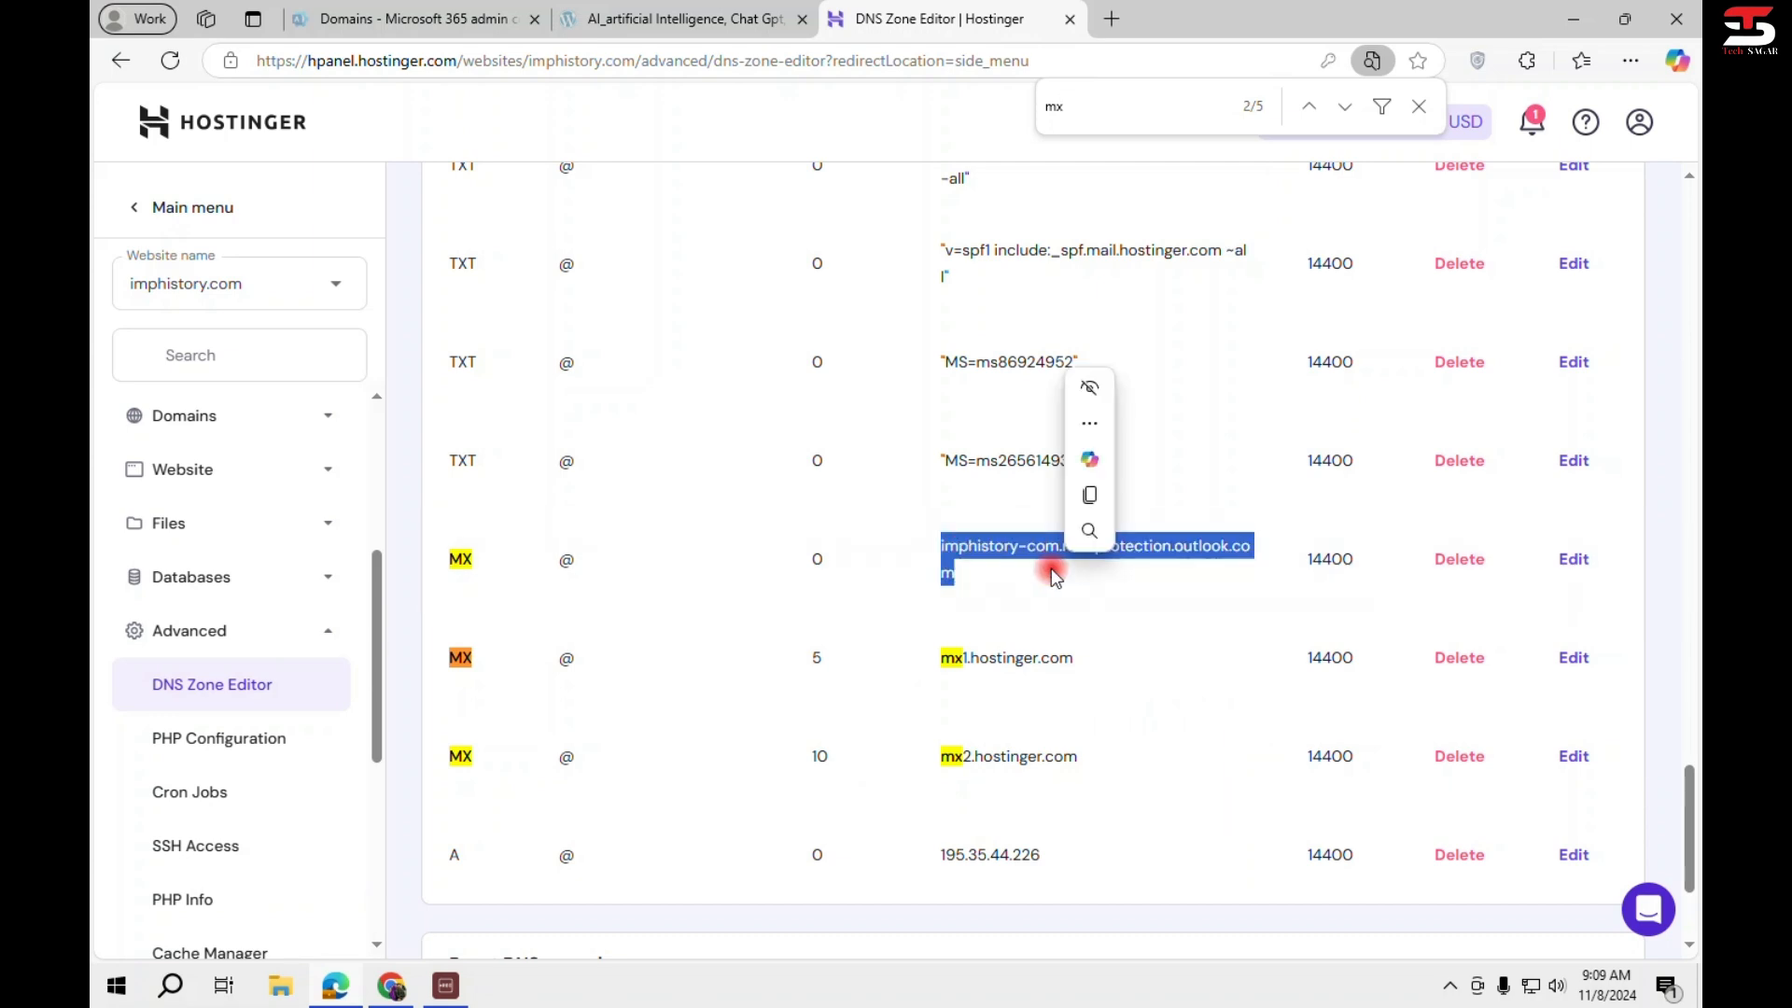
click(1034, 594)
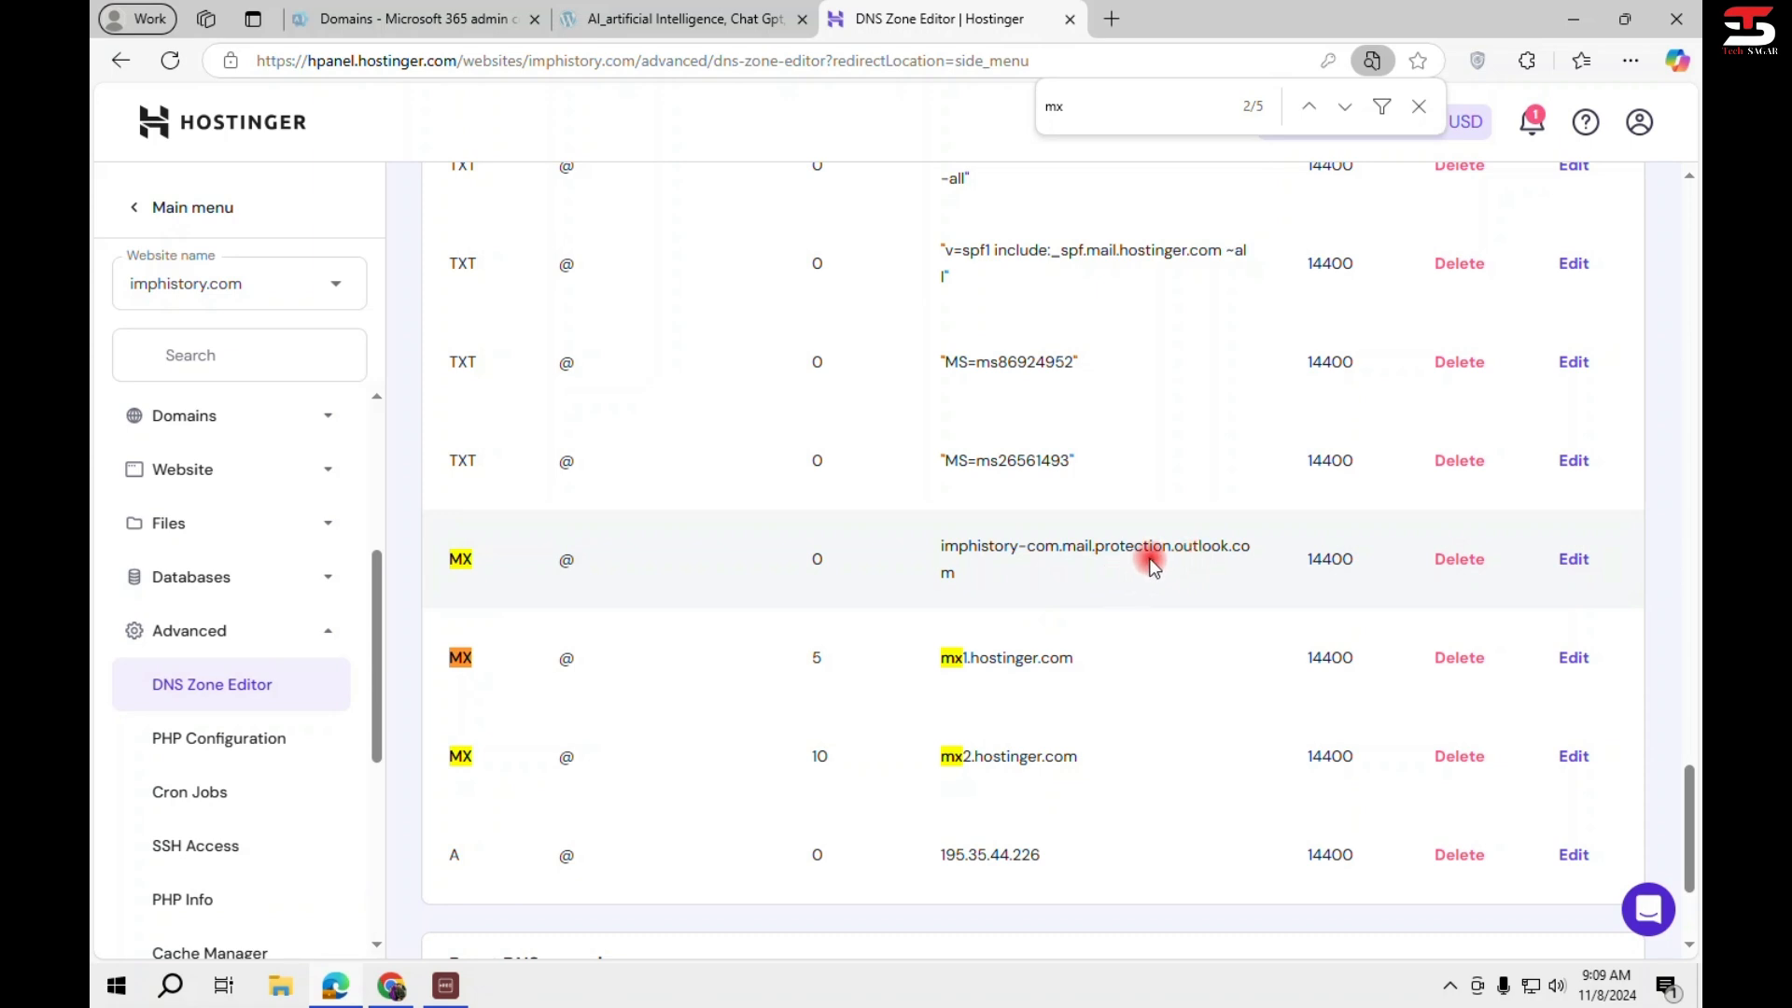
drag(991, 581, 924, 538)
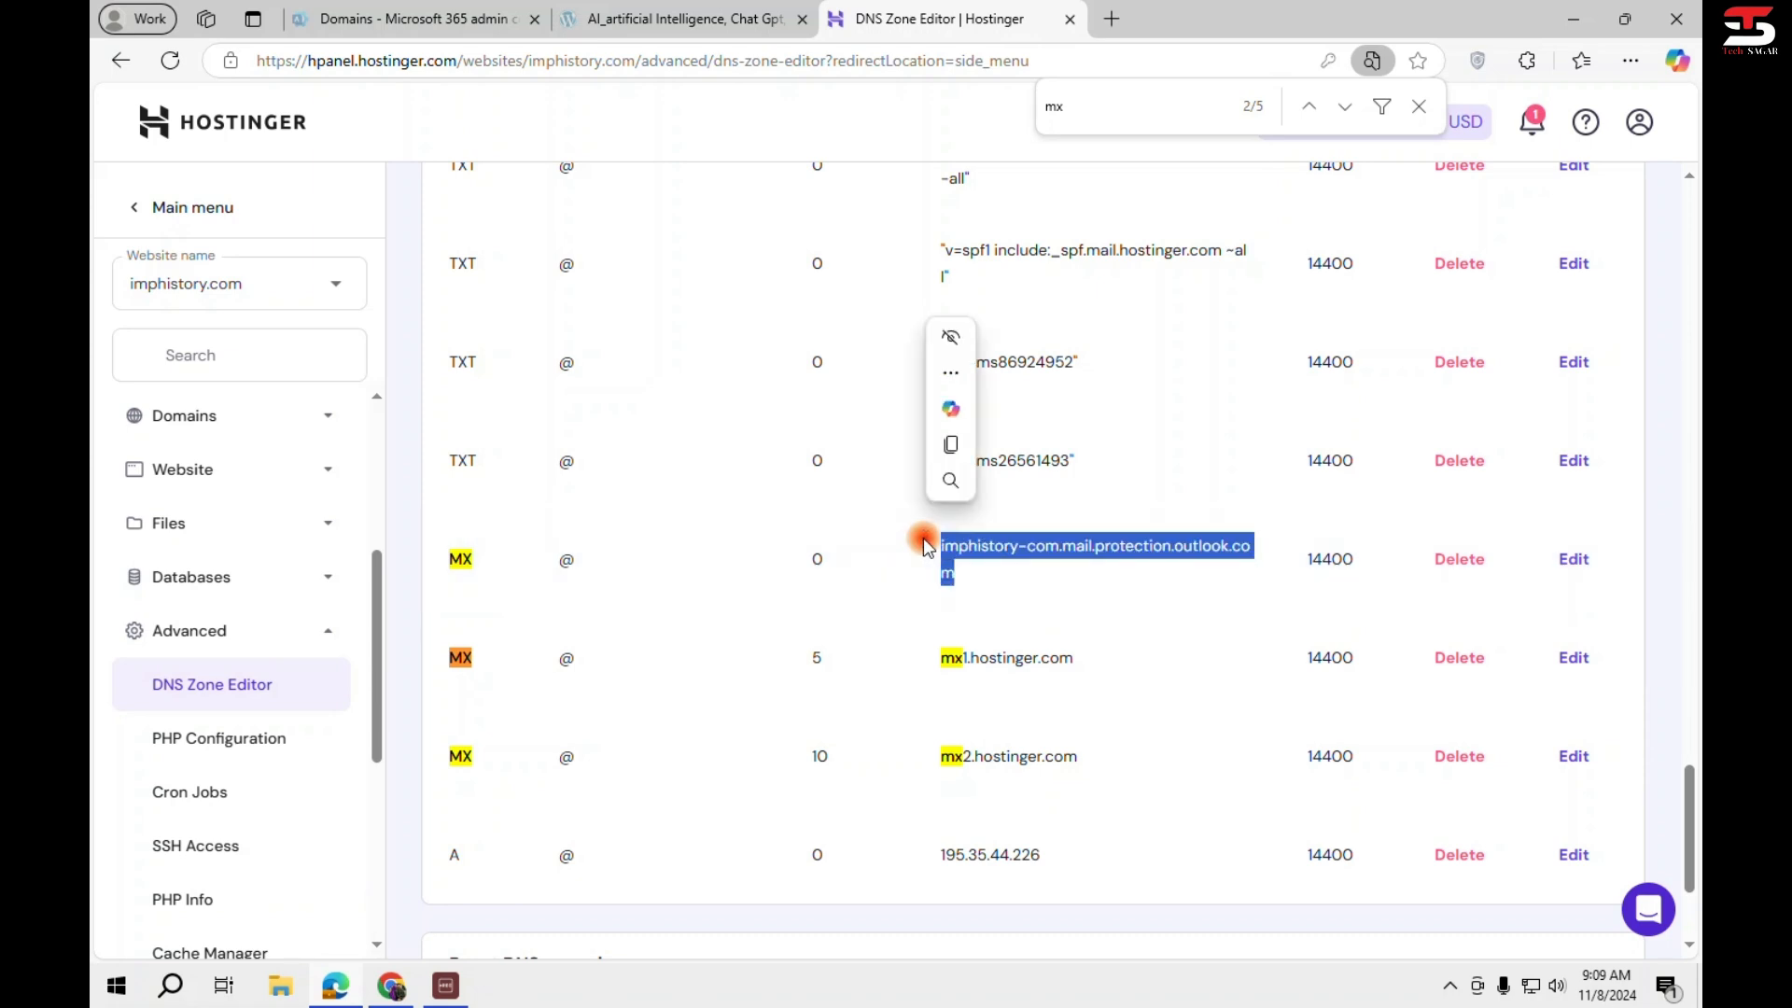
click(1027, 579)
Search the web for "dnswhatch info" in a new tab and open the DNSWatch DNS lookup tool.
click(1112, 20)
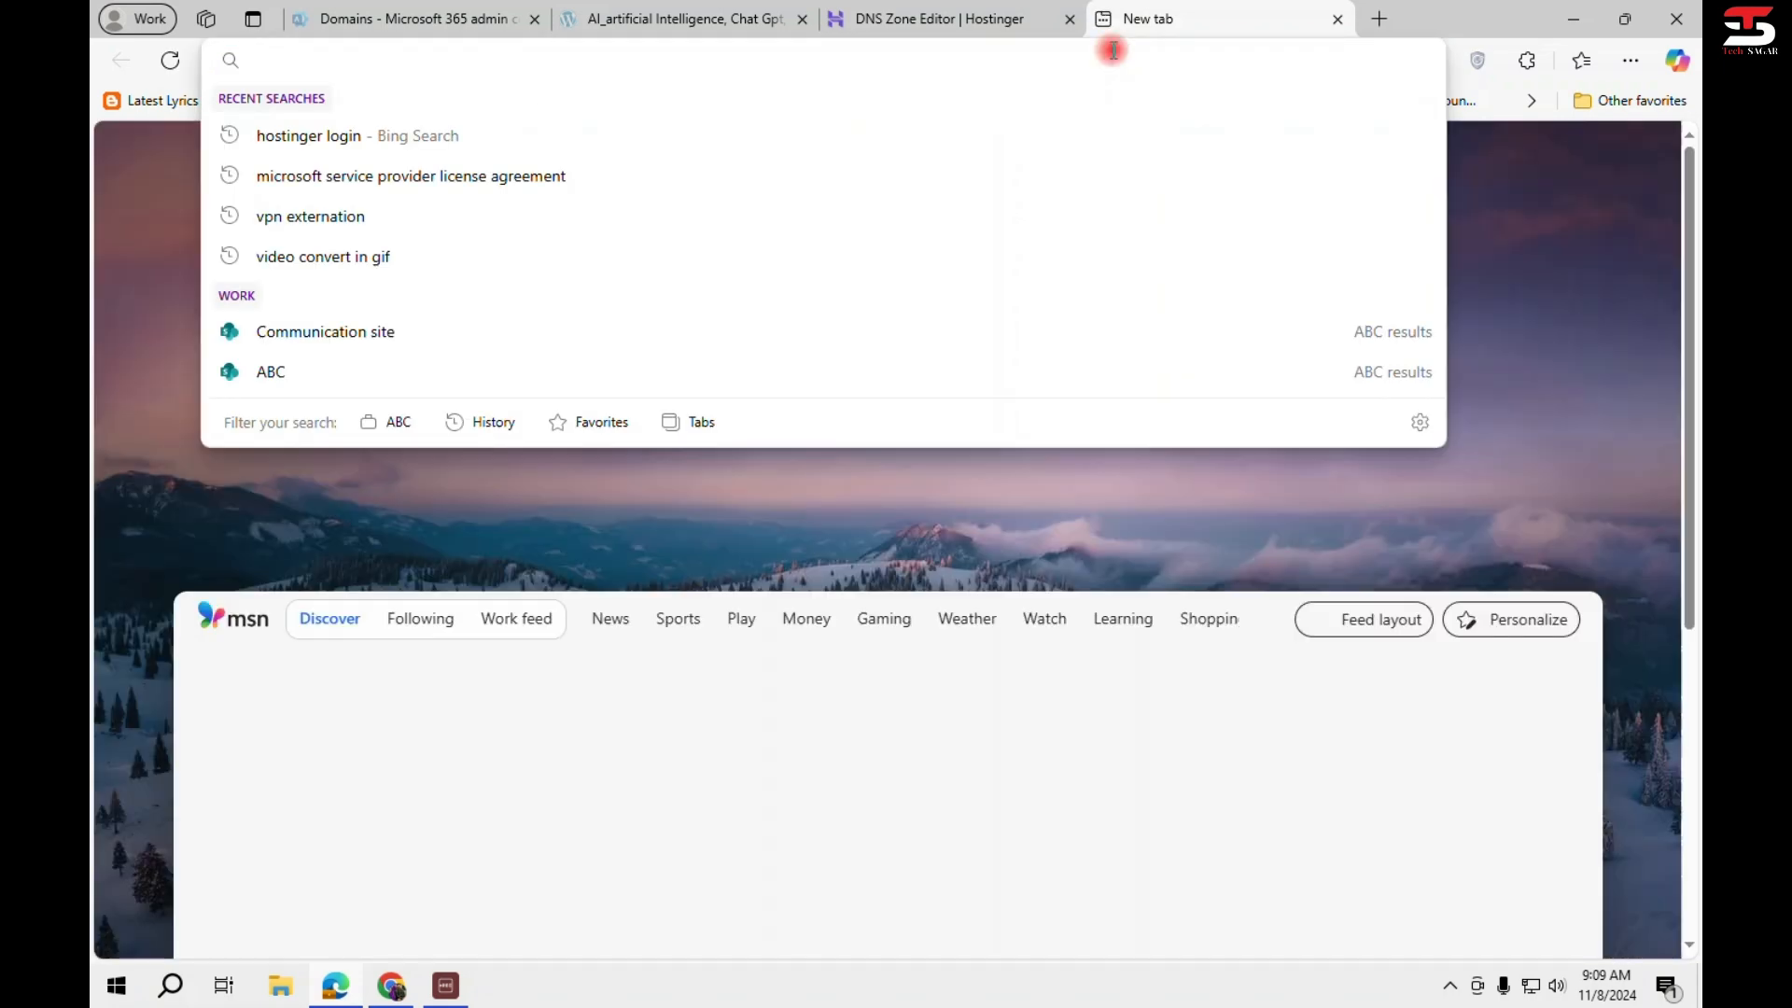
text(dns)
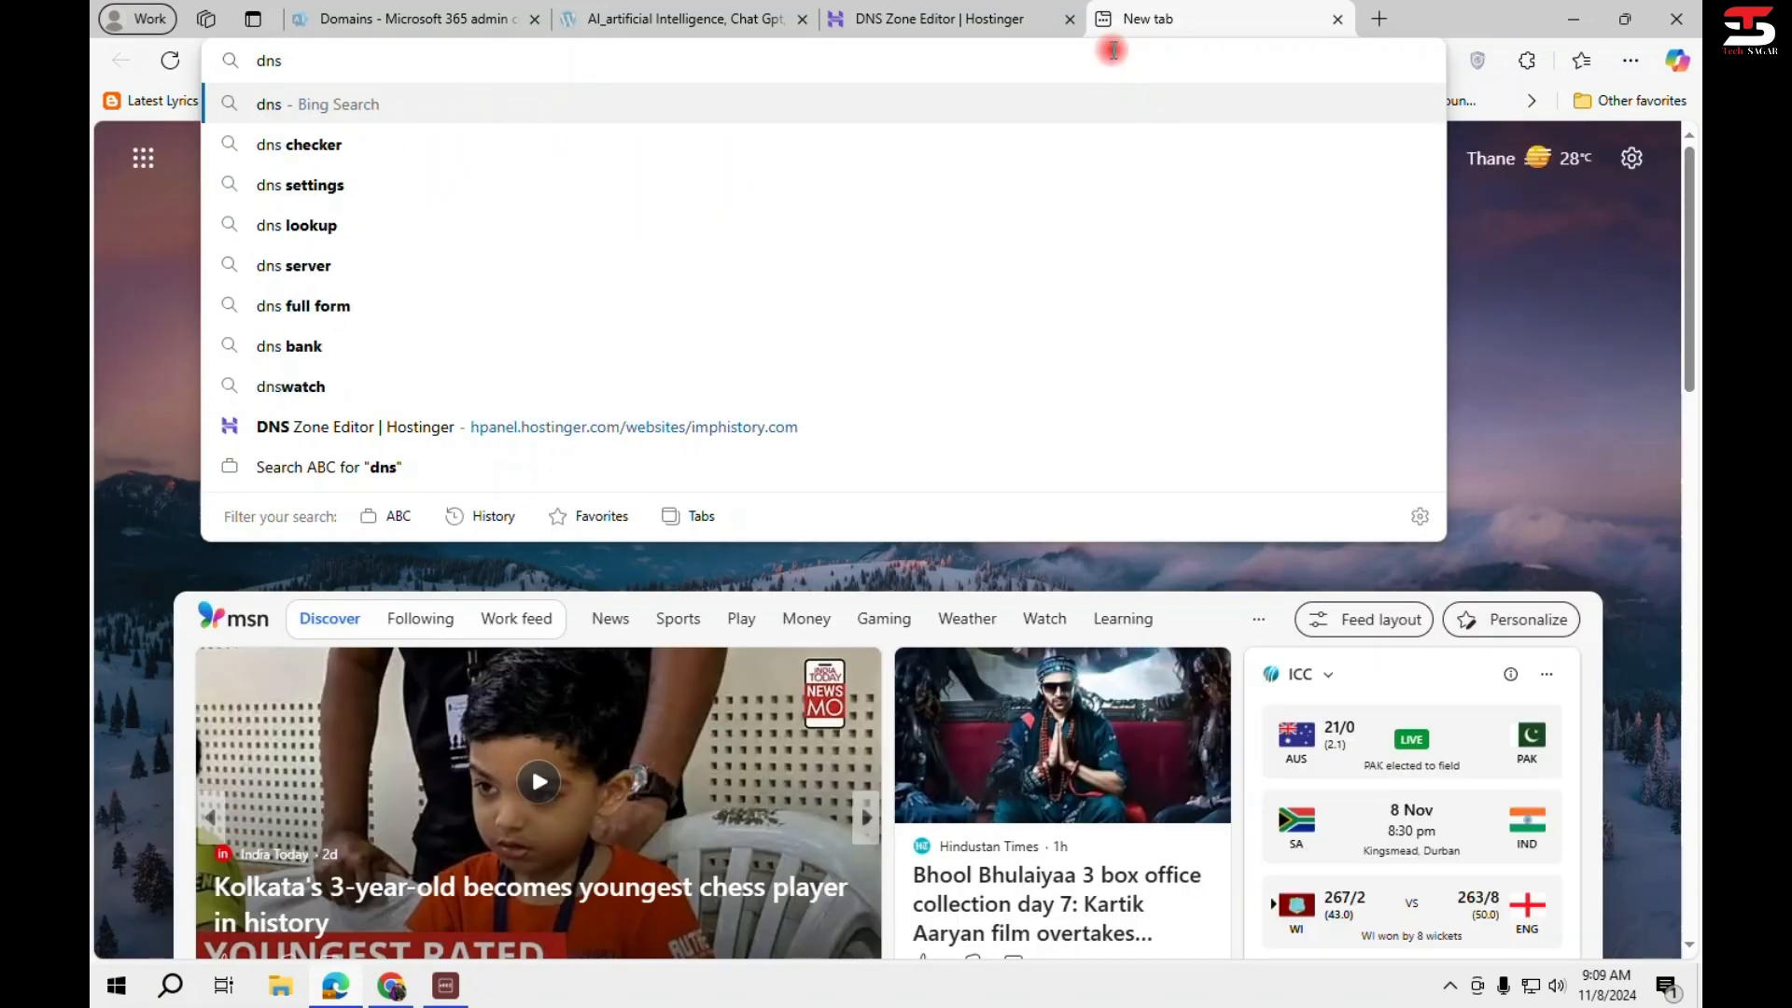
text(what)
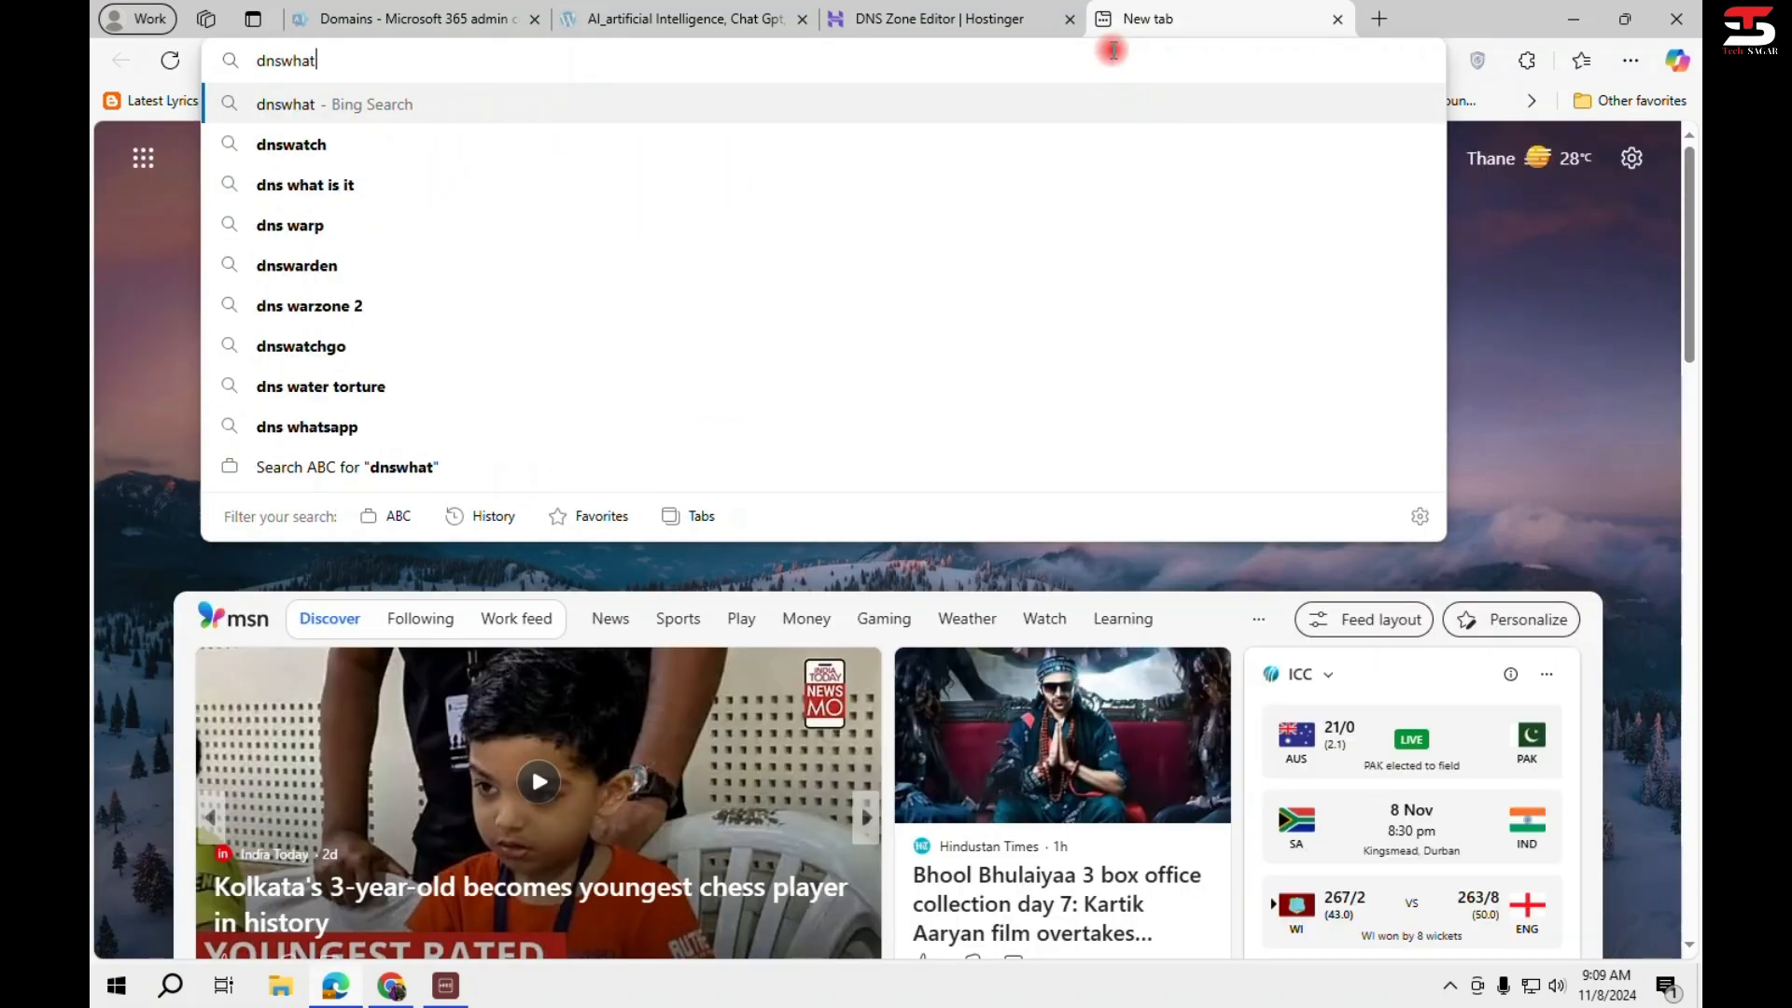
text(ch)
key(Return)
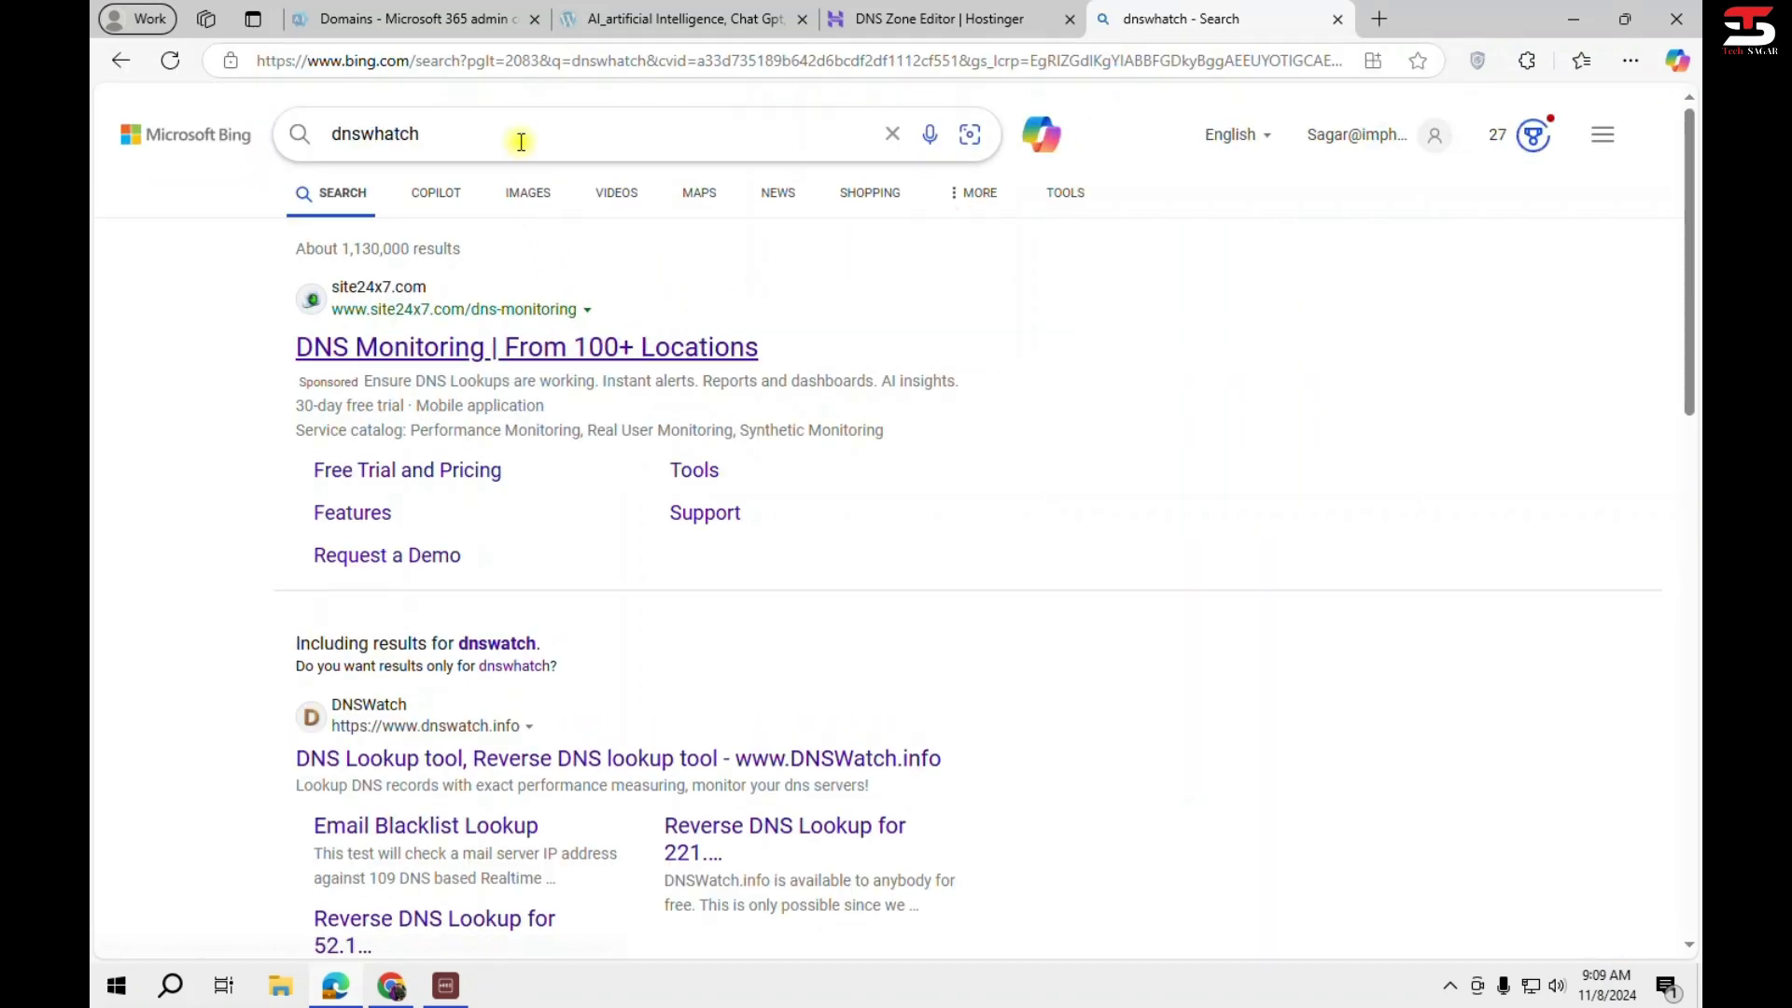
click(520, 141)
click(520, 141)
text(info)
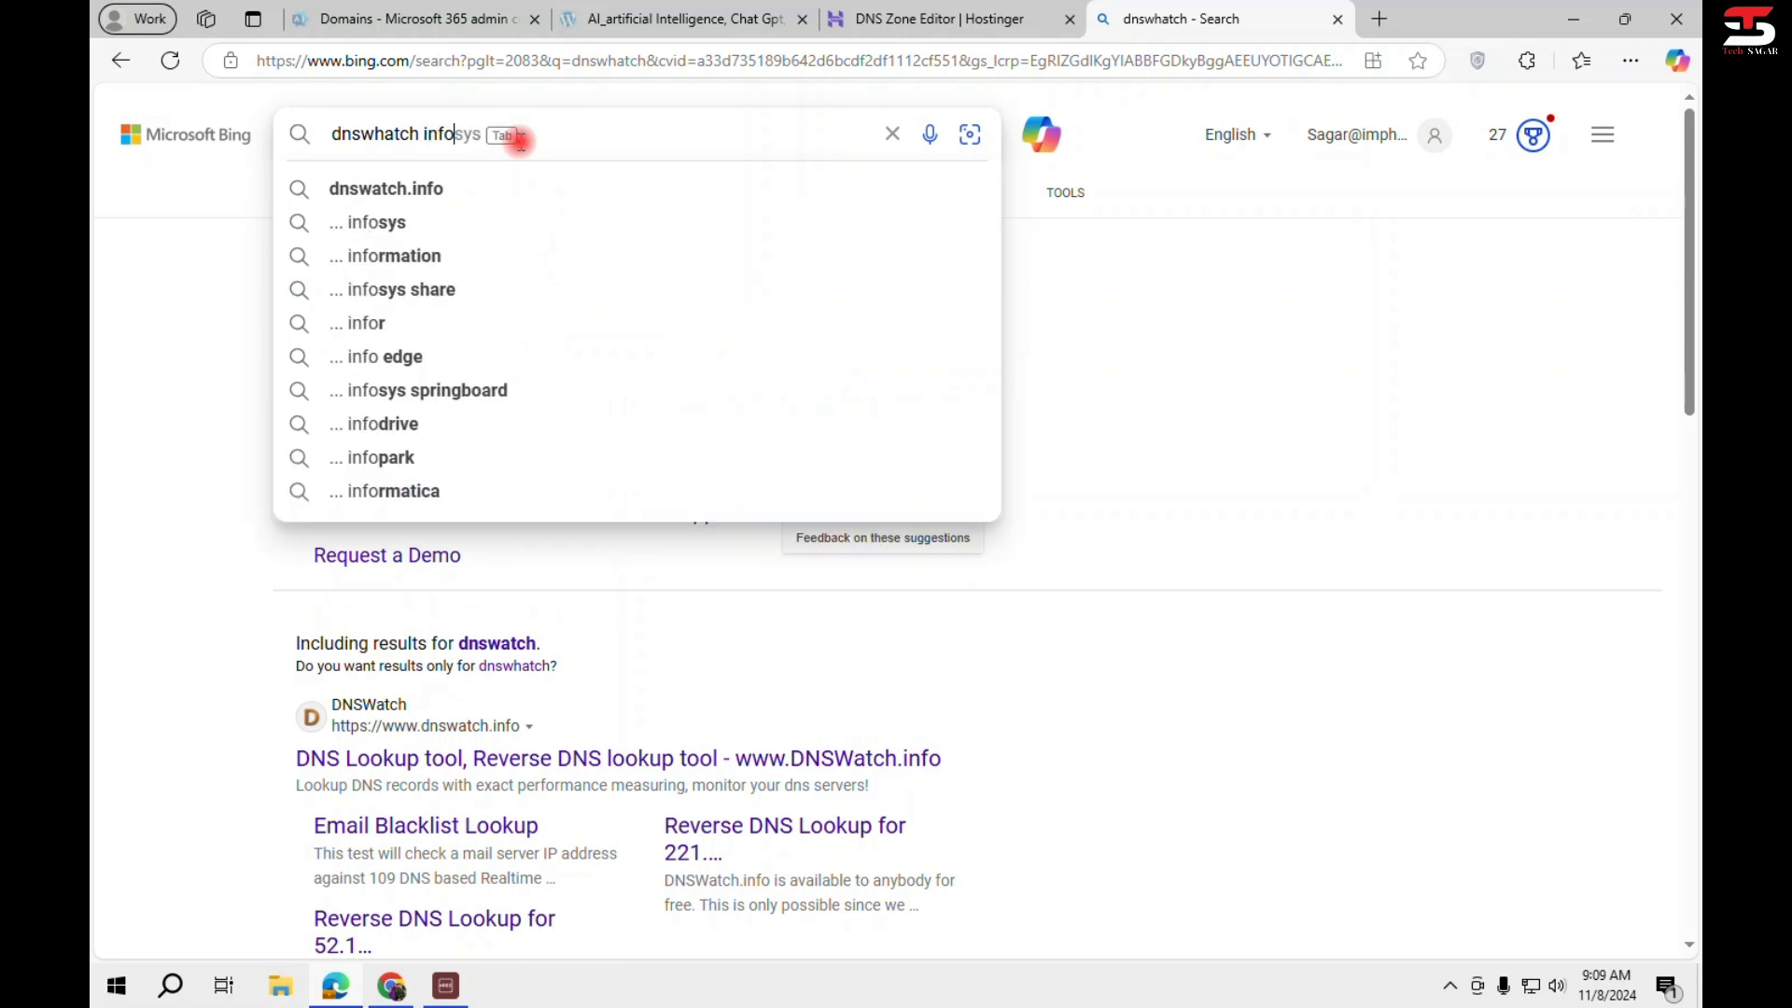
key(Return)
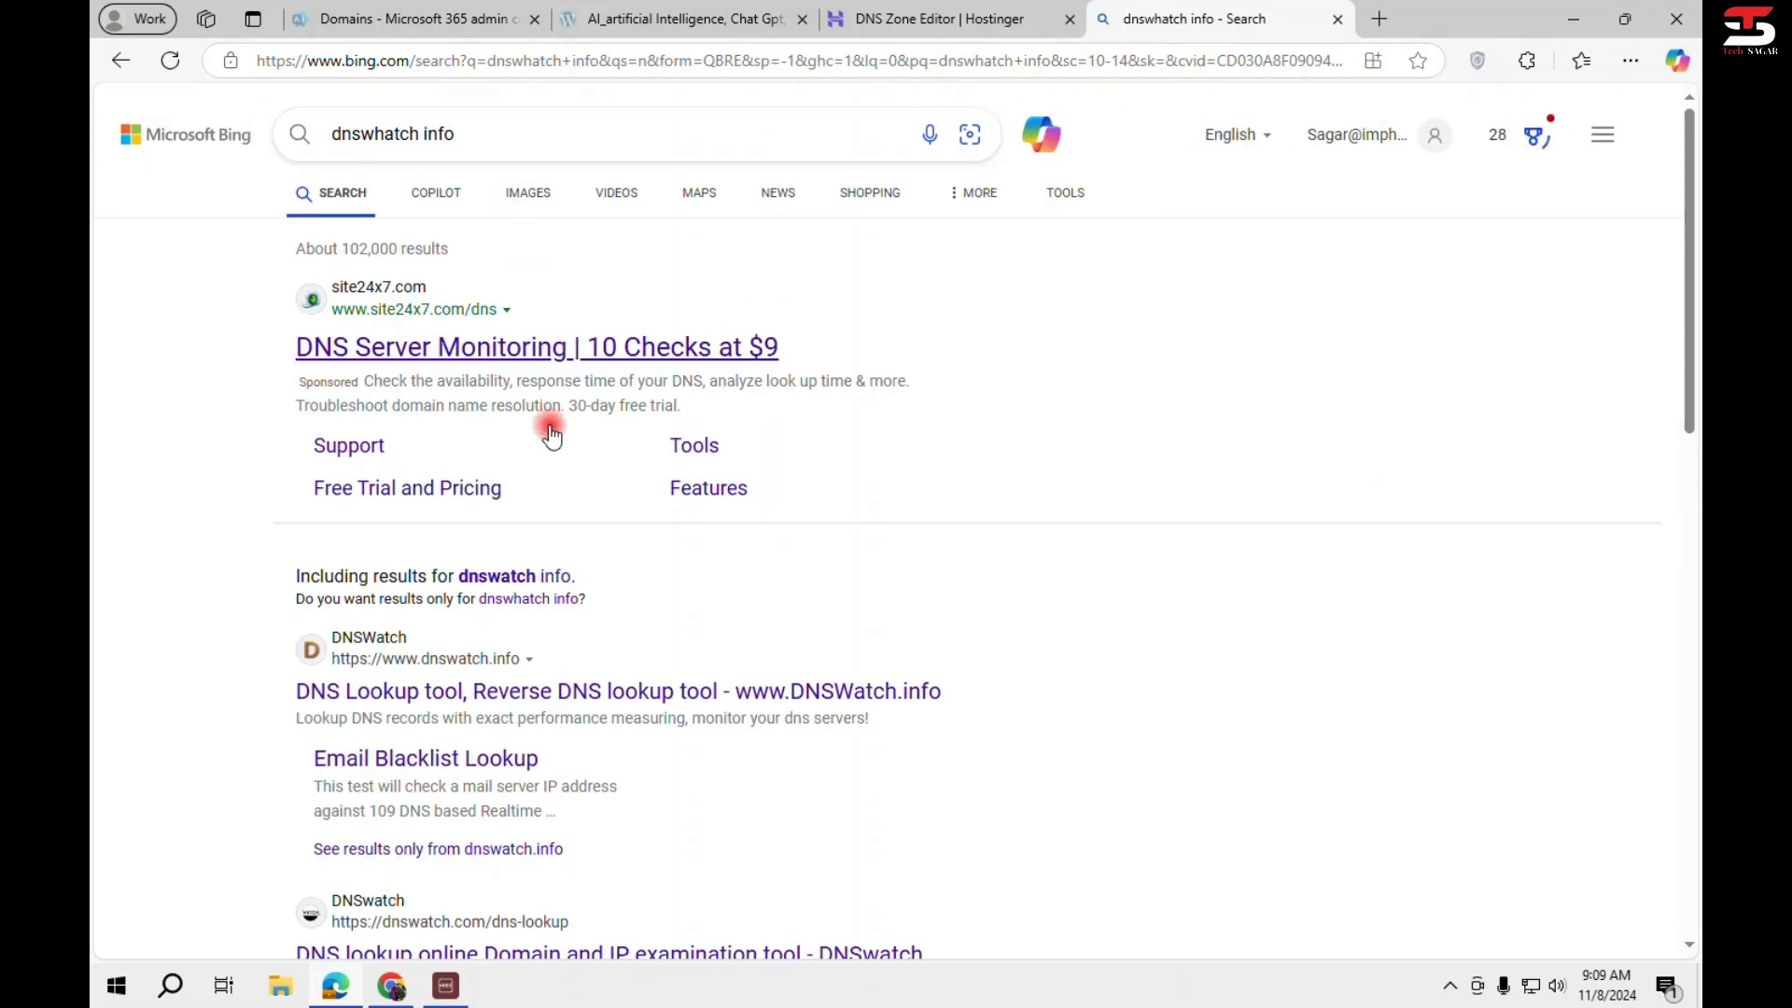
click(474, 698)
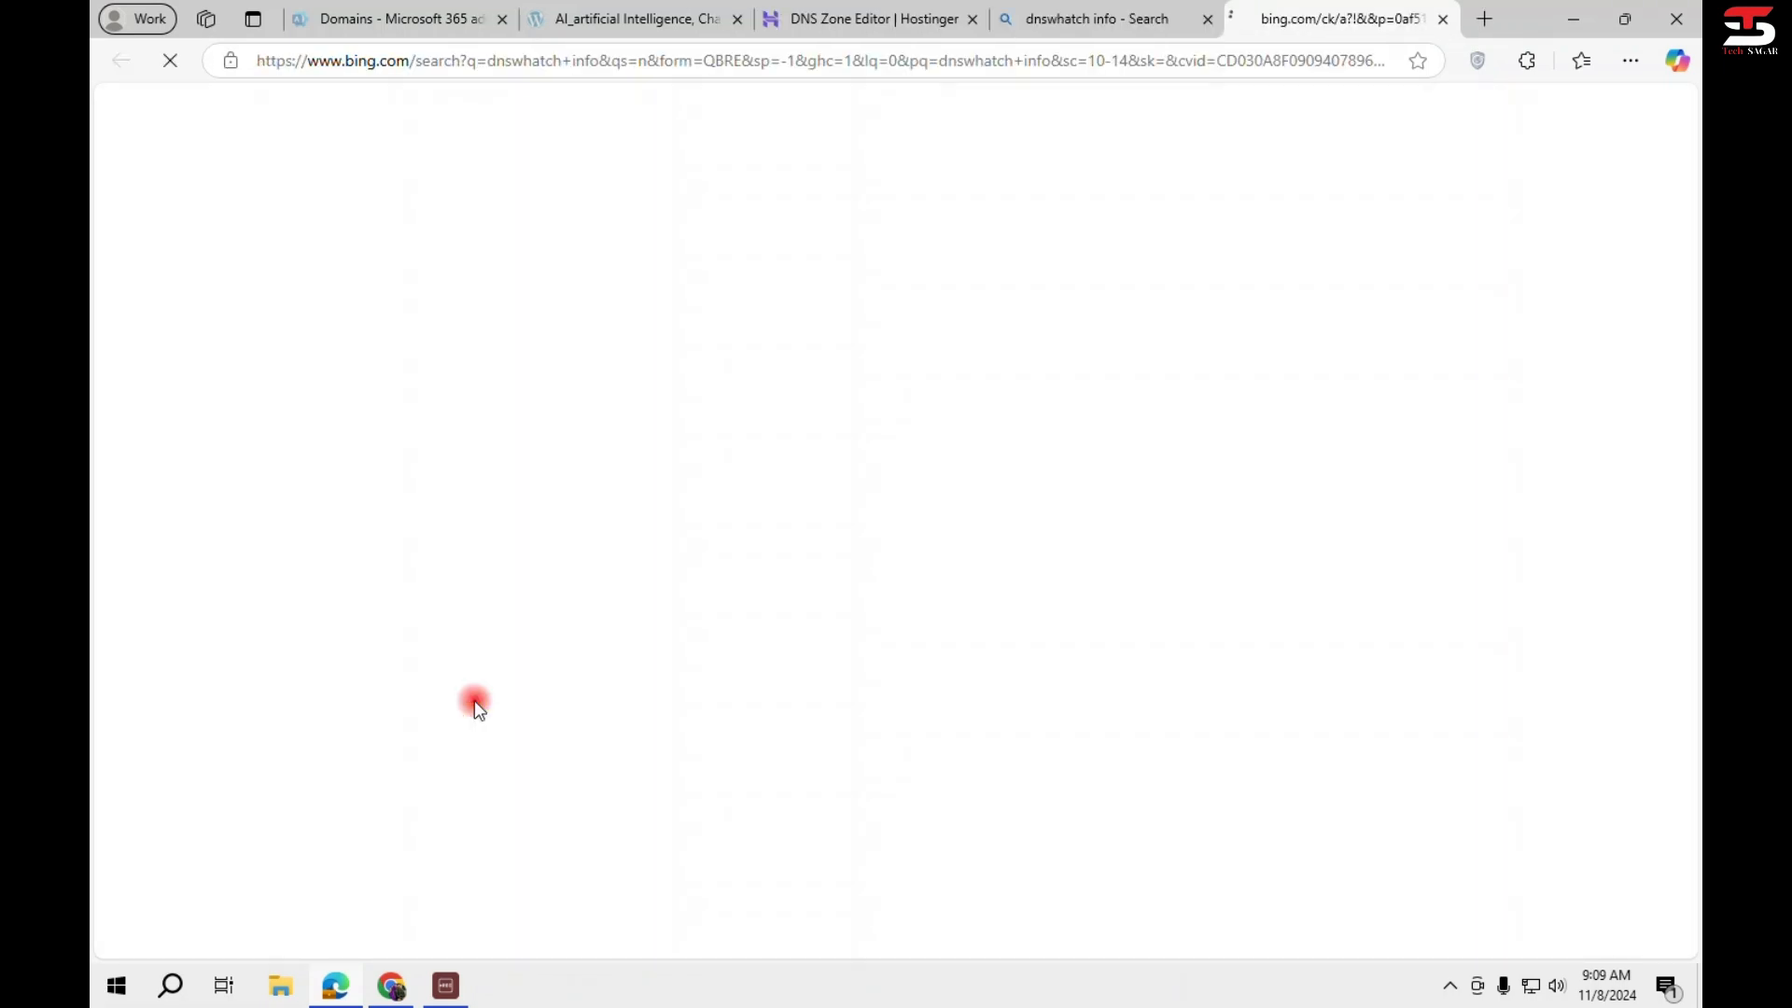
click(635, 19)
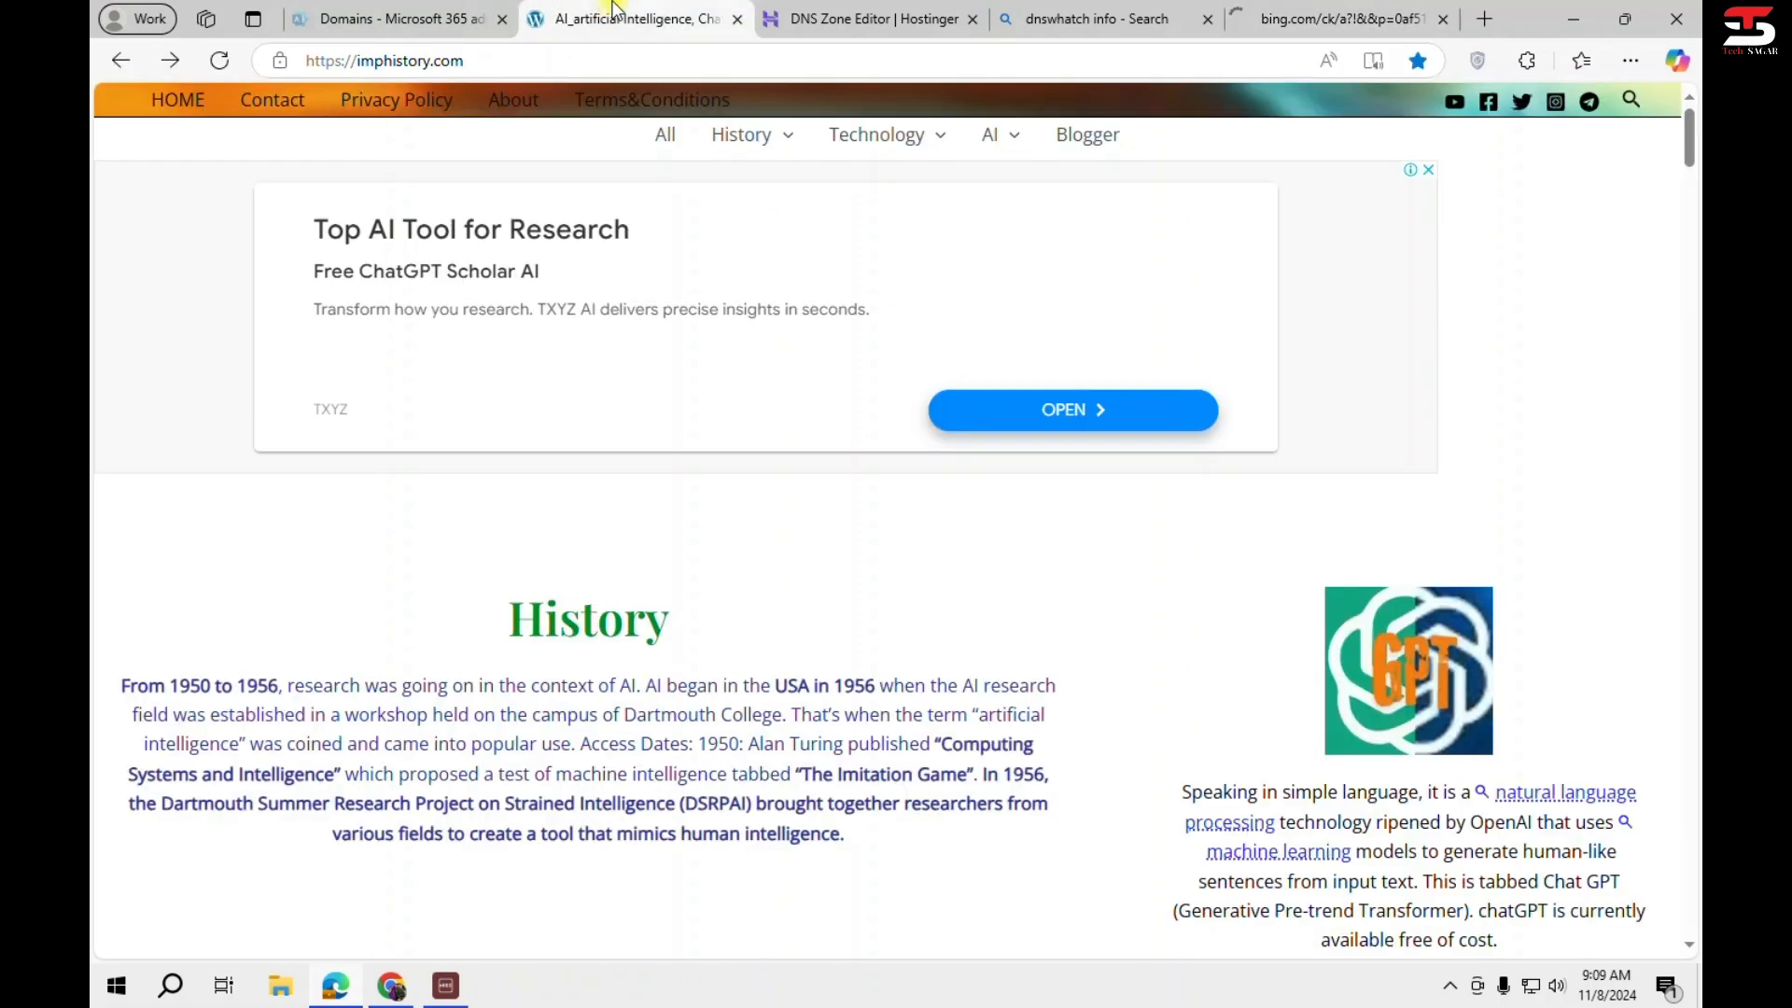
click(560, 58)
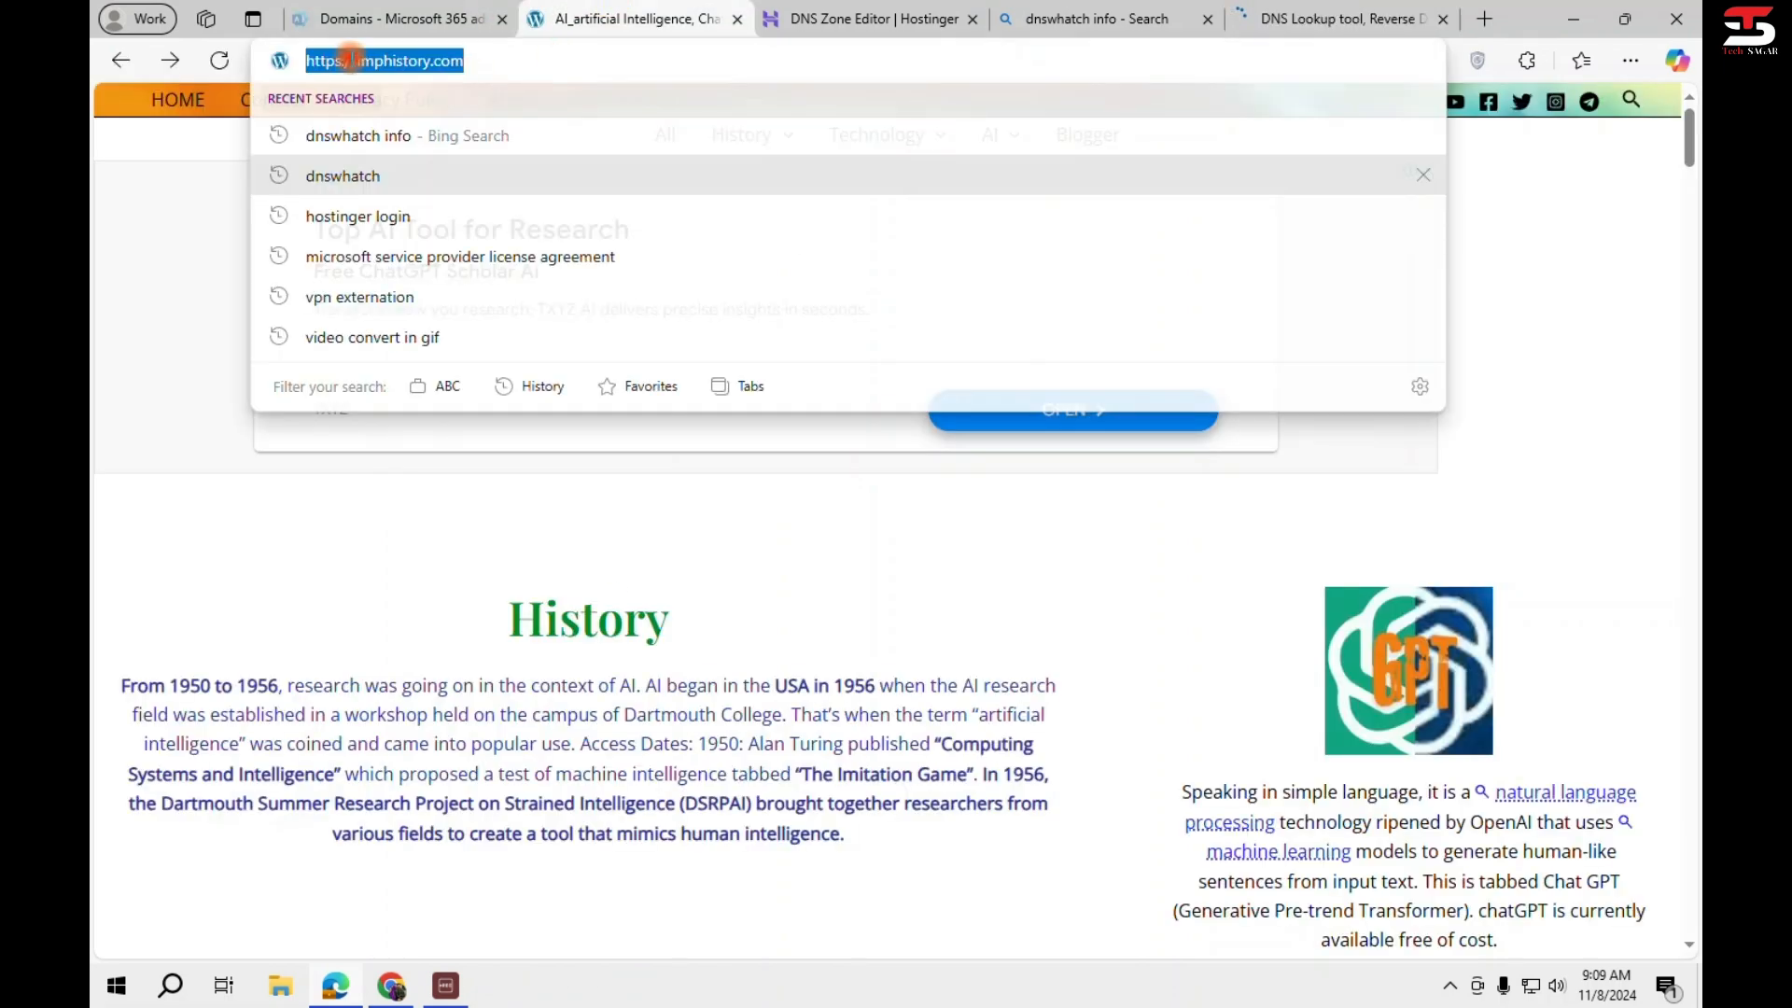
click(471, 67)
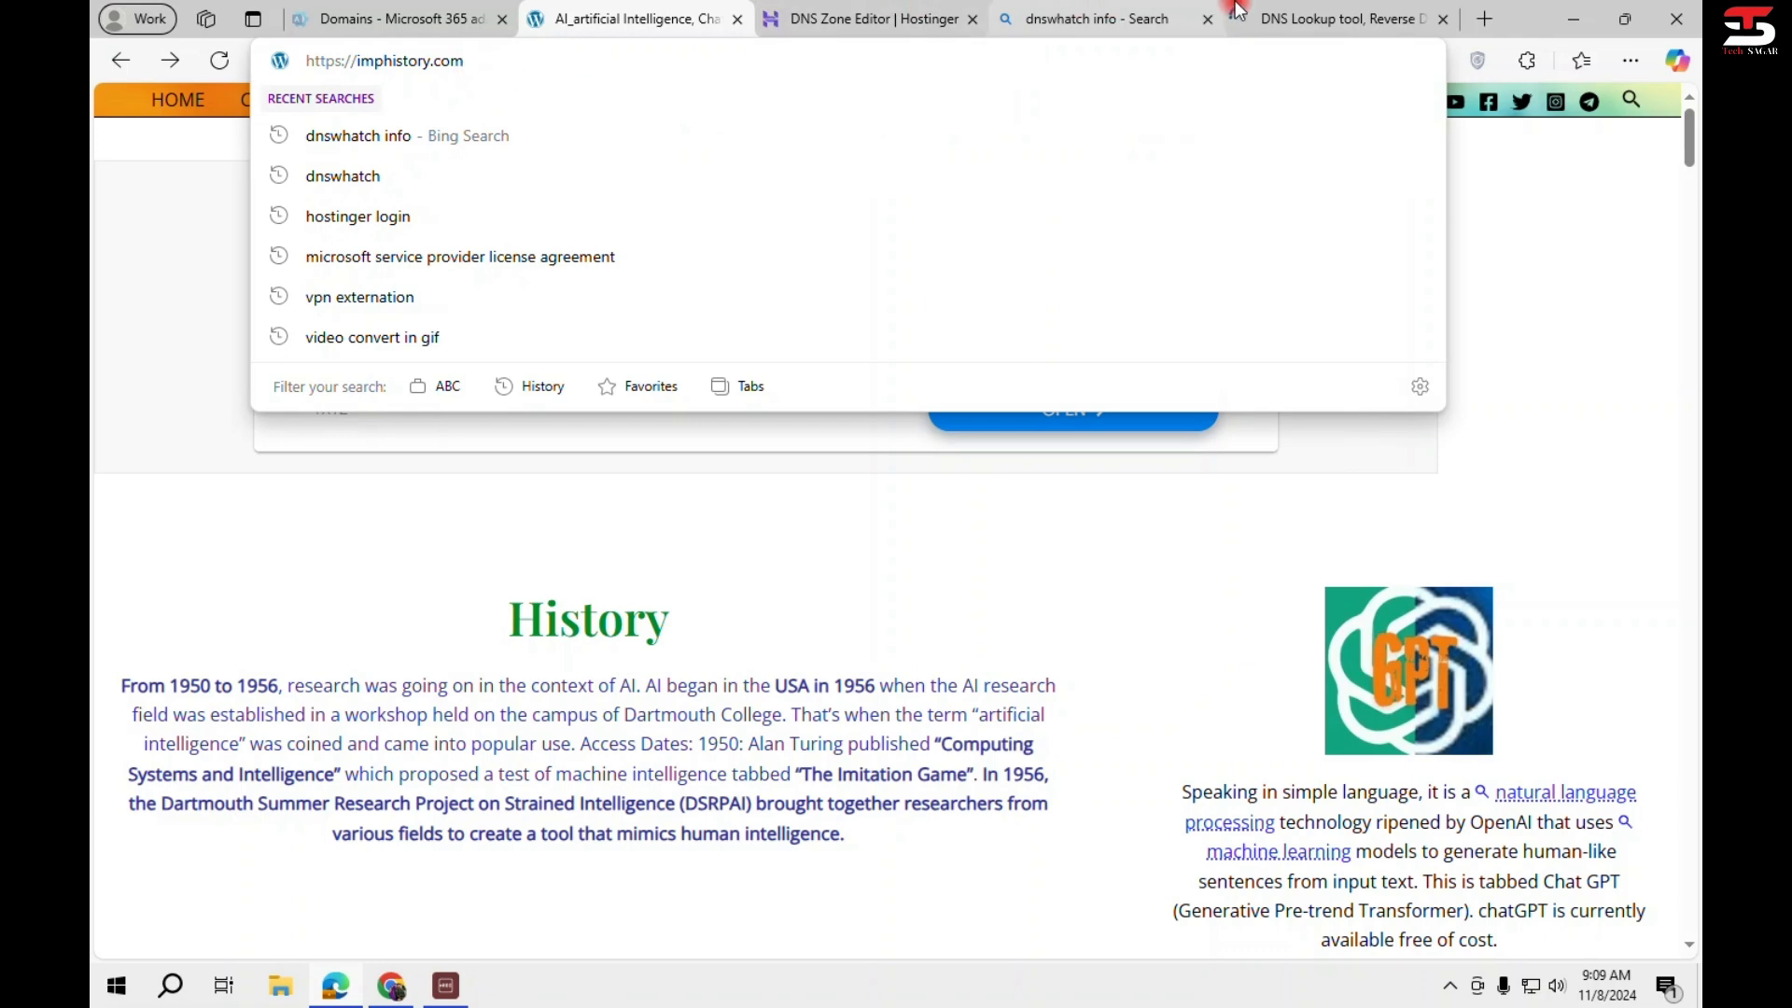
click(1349, 19)
click(791, 417)
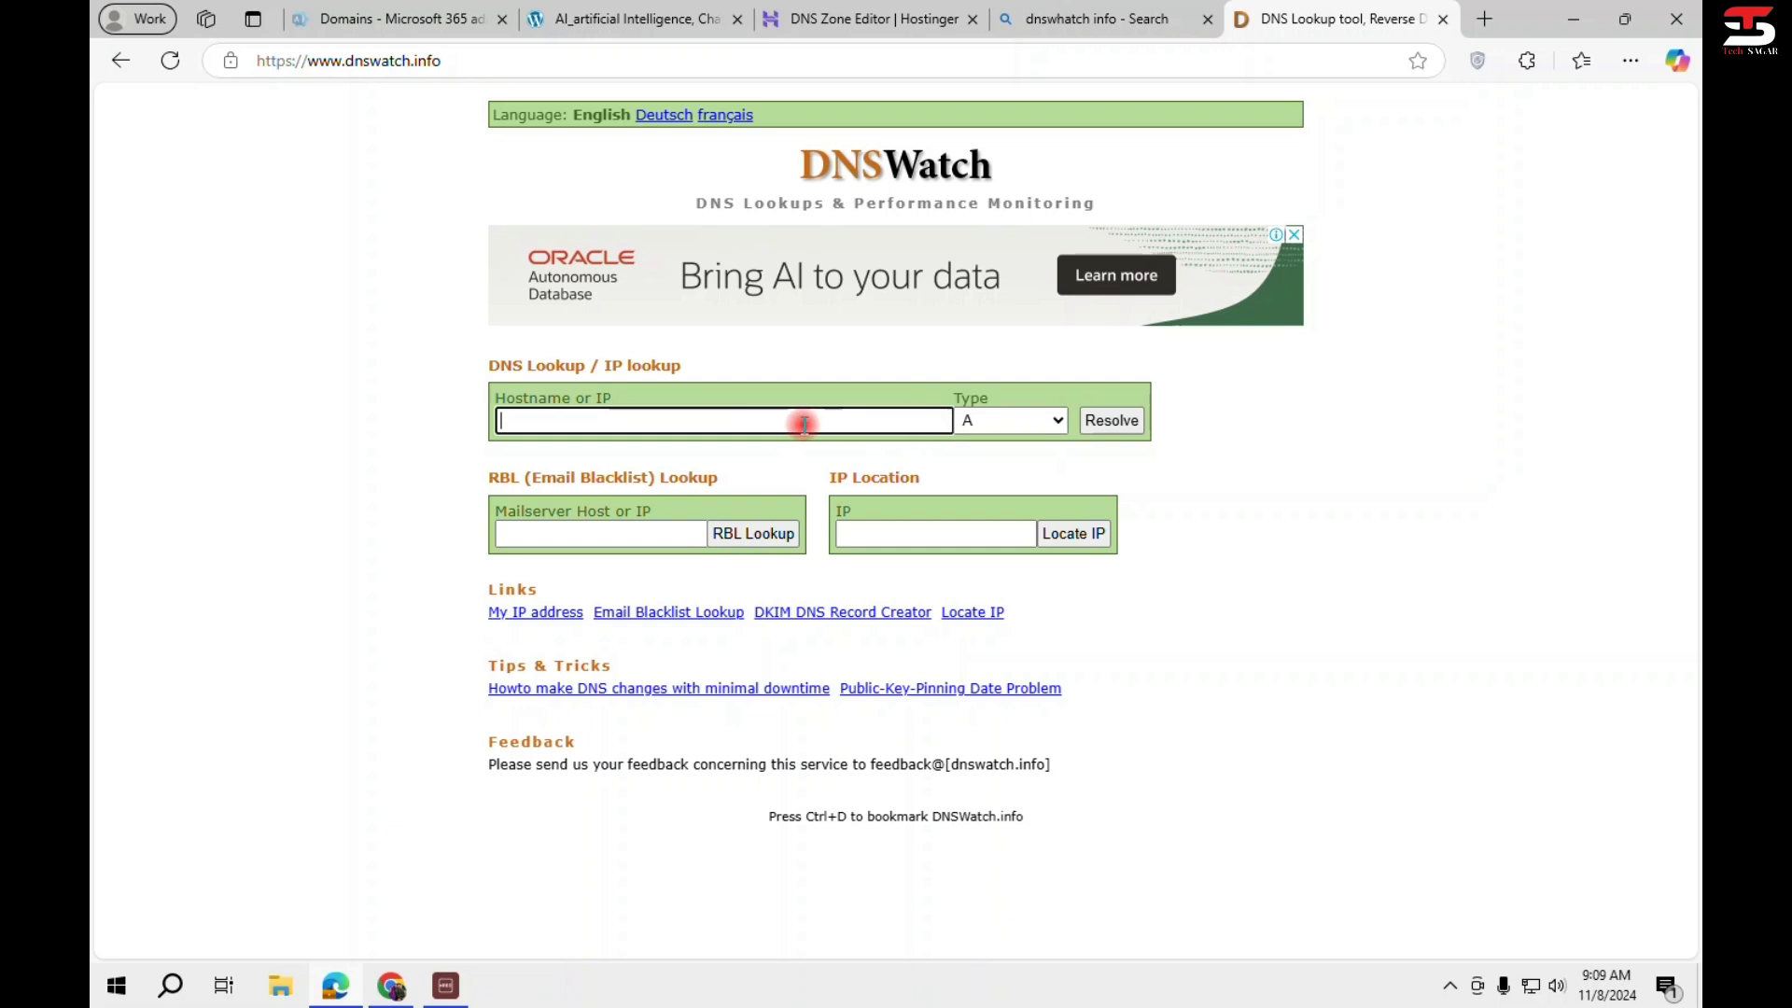
click(644, 21)
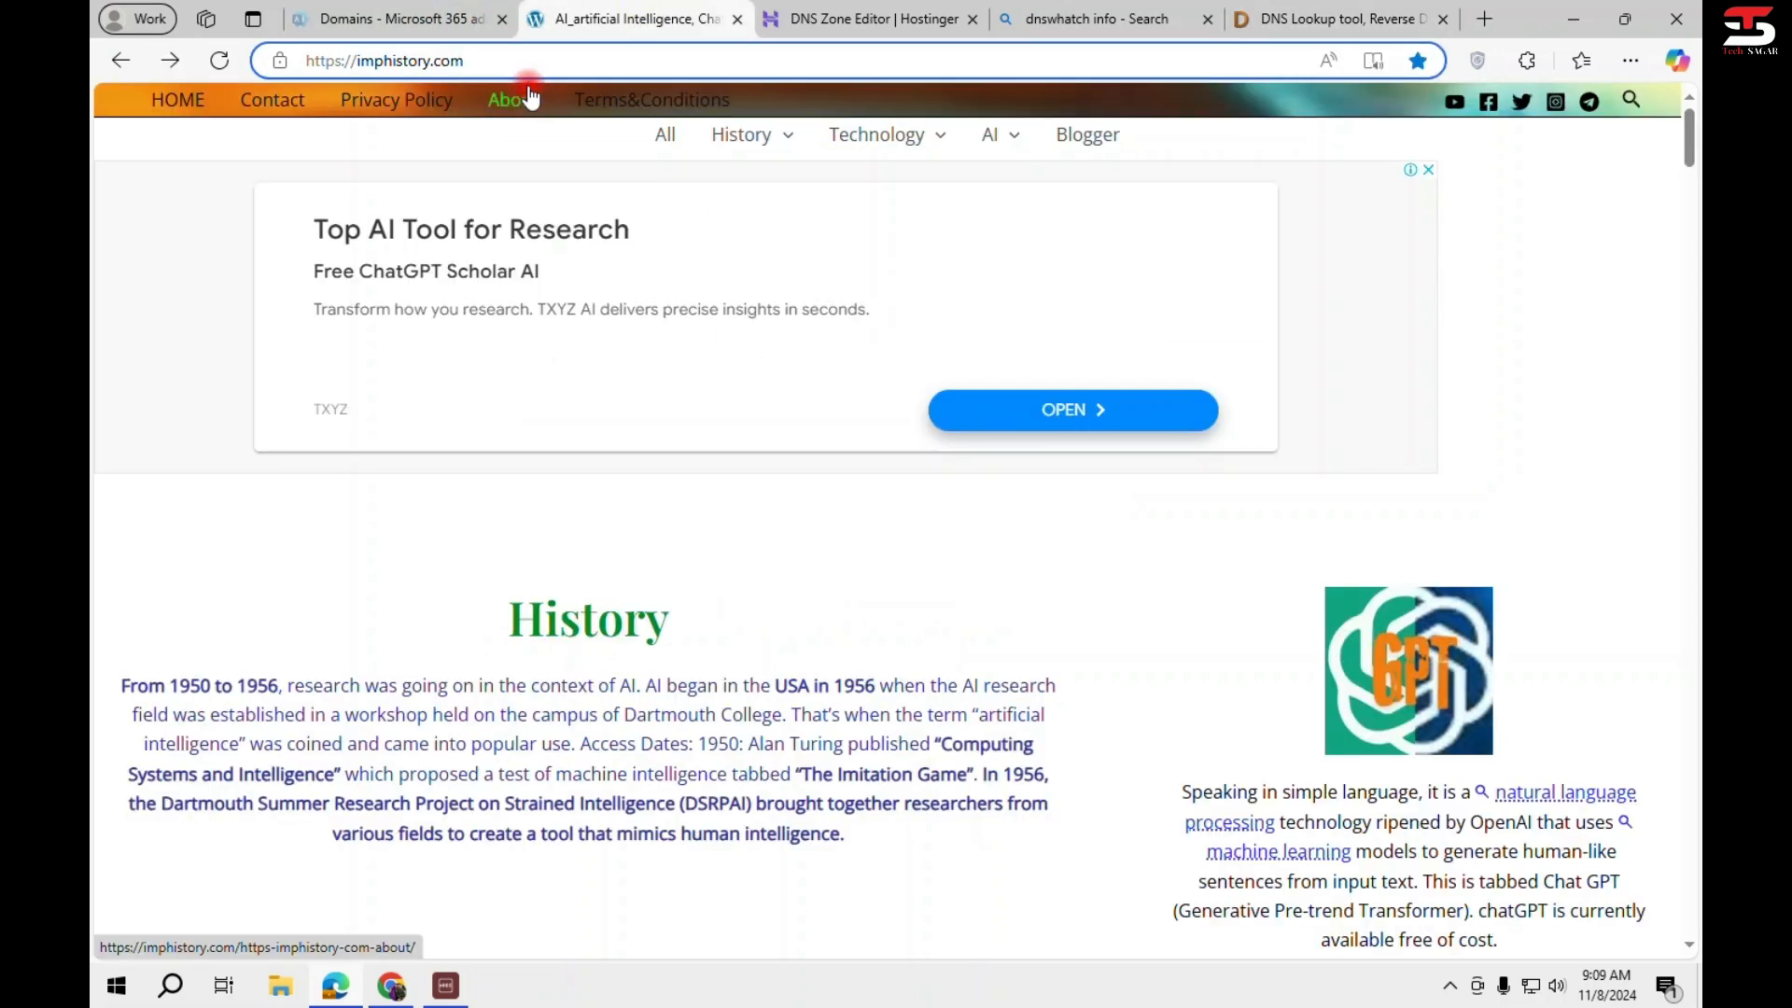
drag(536, 60, 356, 61)
key(ctrl+c)
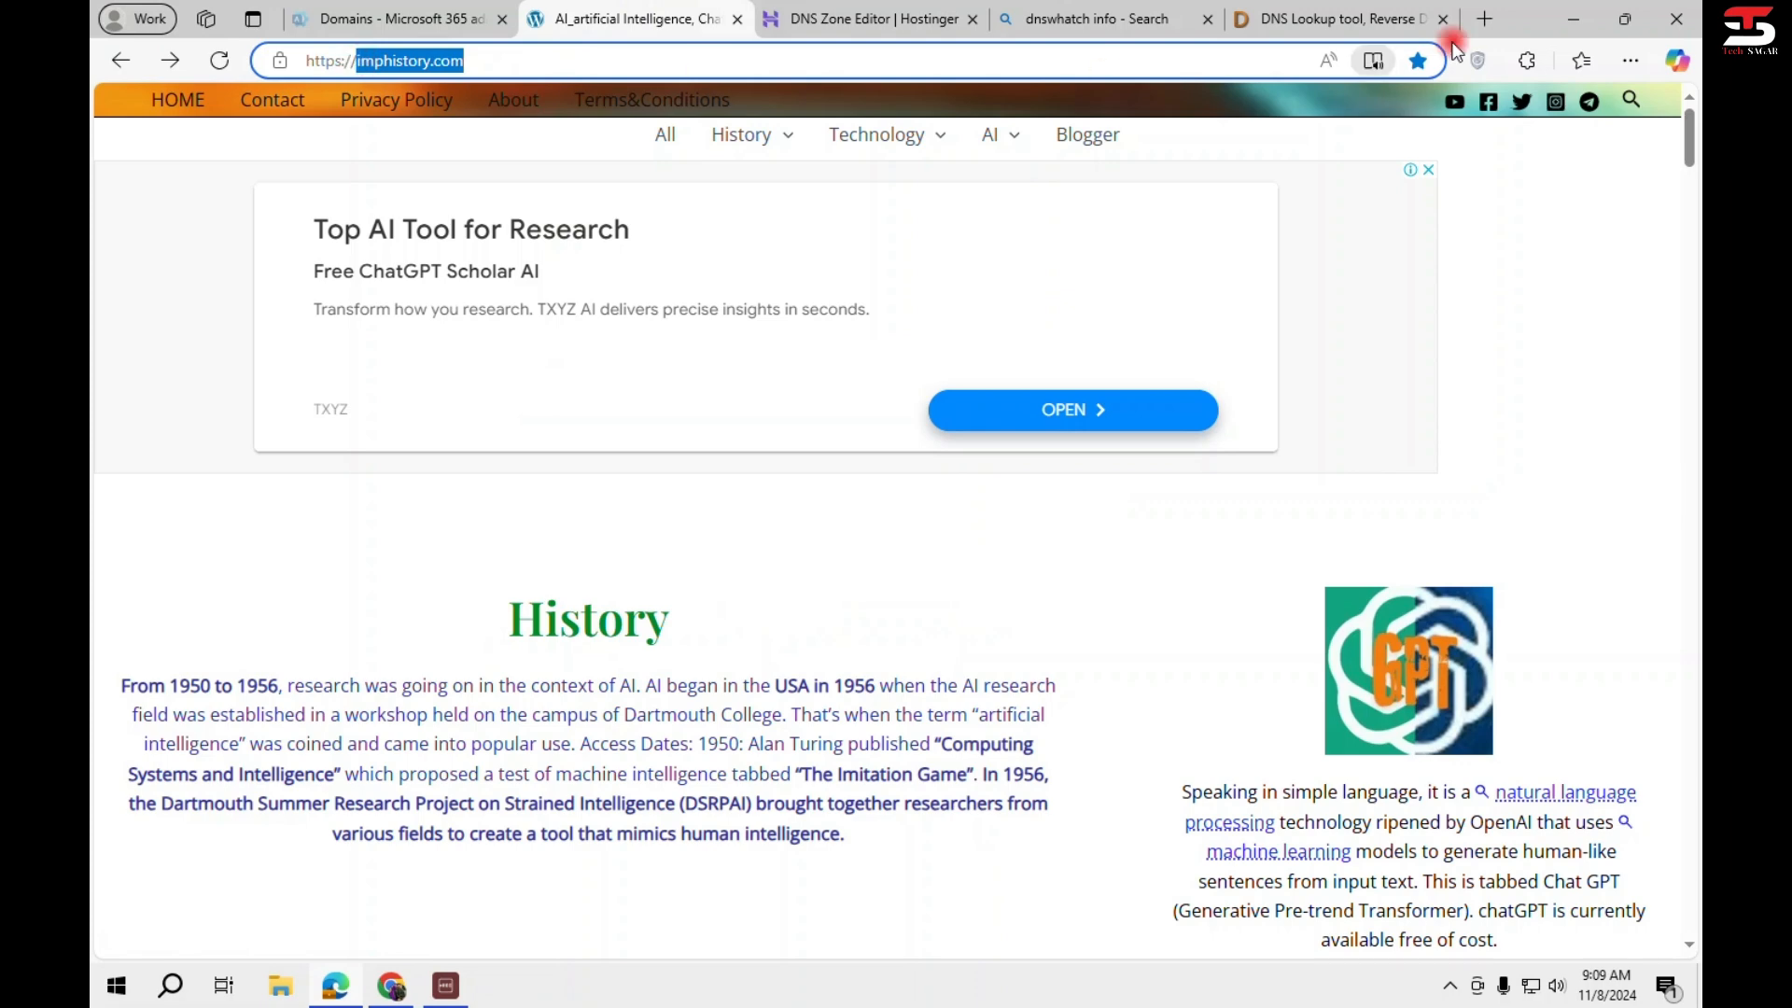
click(1353, 18)
click(952, 596)
click(756, 415)
click(731, 432)
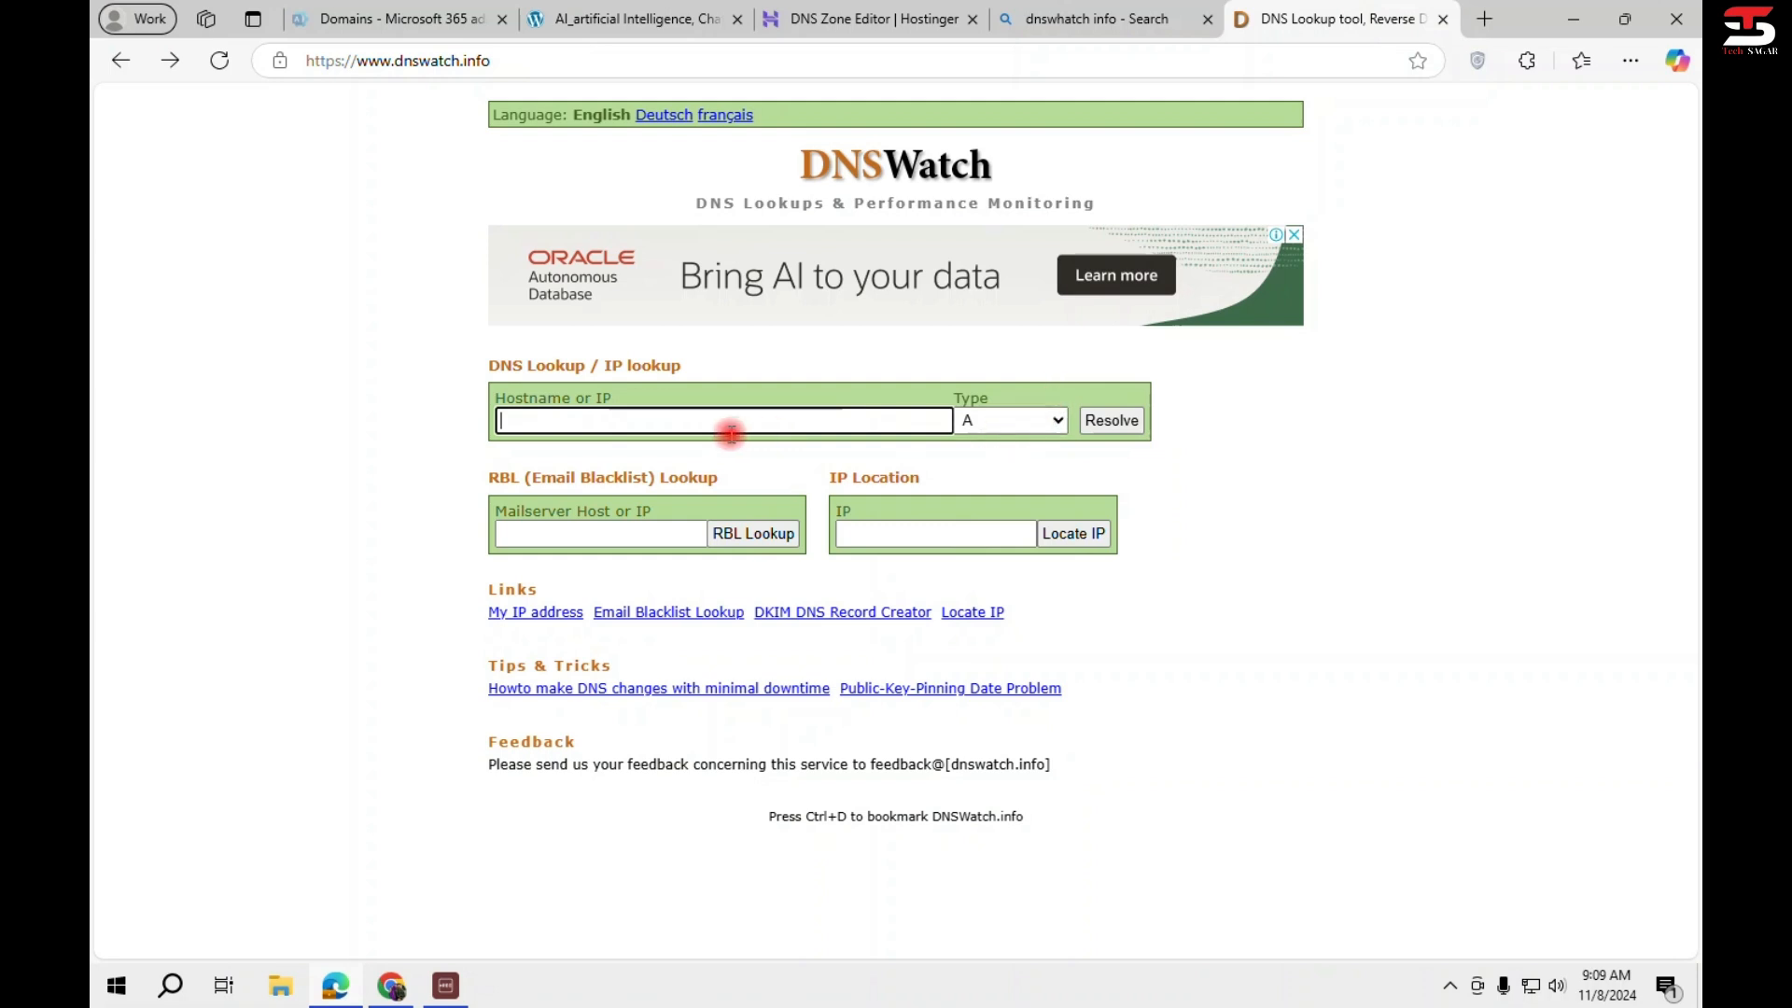
key(ctrl+v)
Resolve the MX records of imphistory.com in DNSWatch and examine the returned mail server entries.
click(1021, 422)
click(1014, 536)
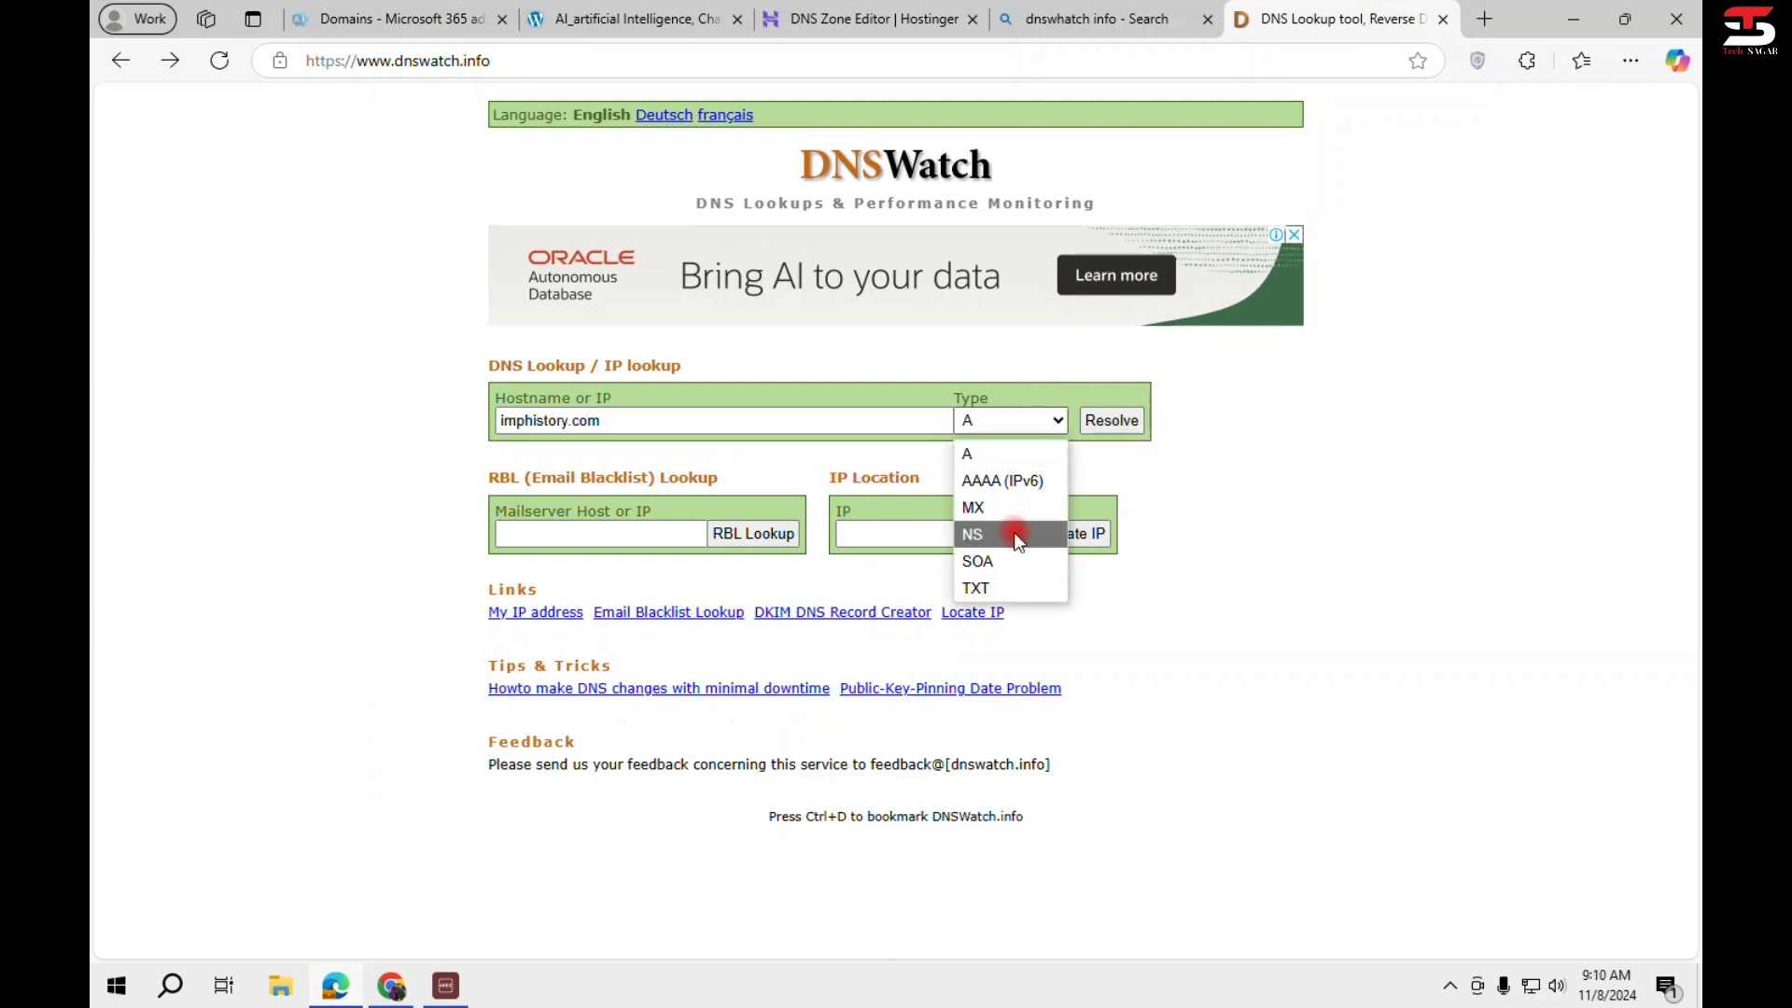
click(1008, 508)
click(1118, 420)
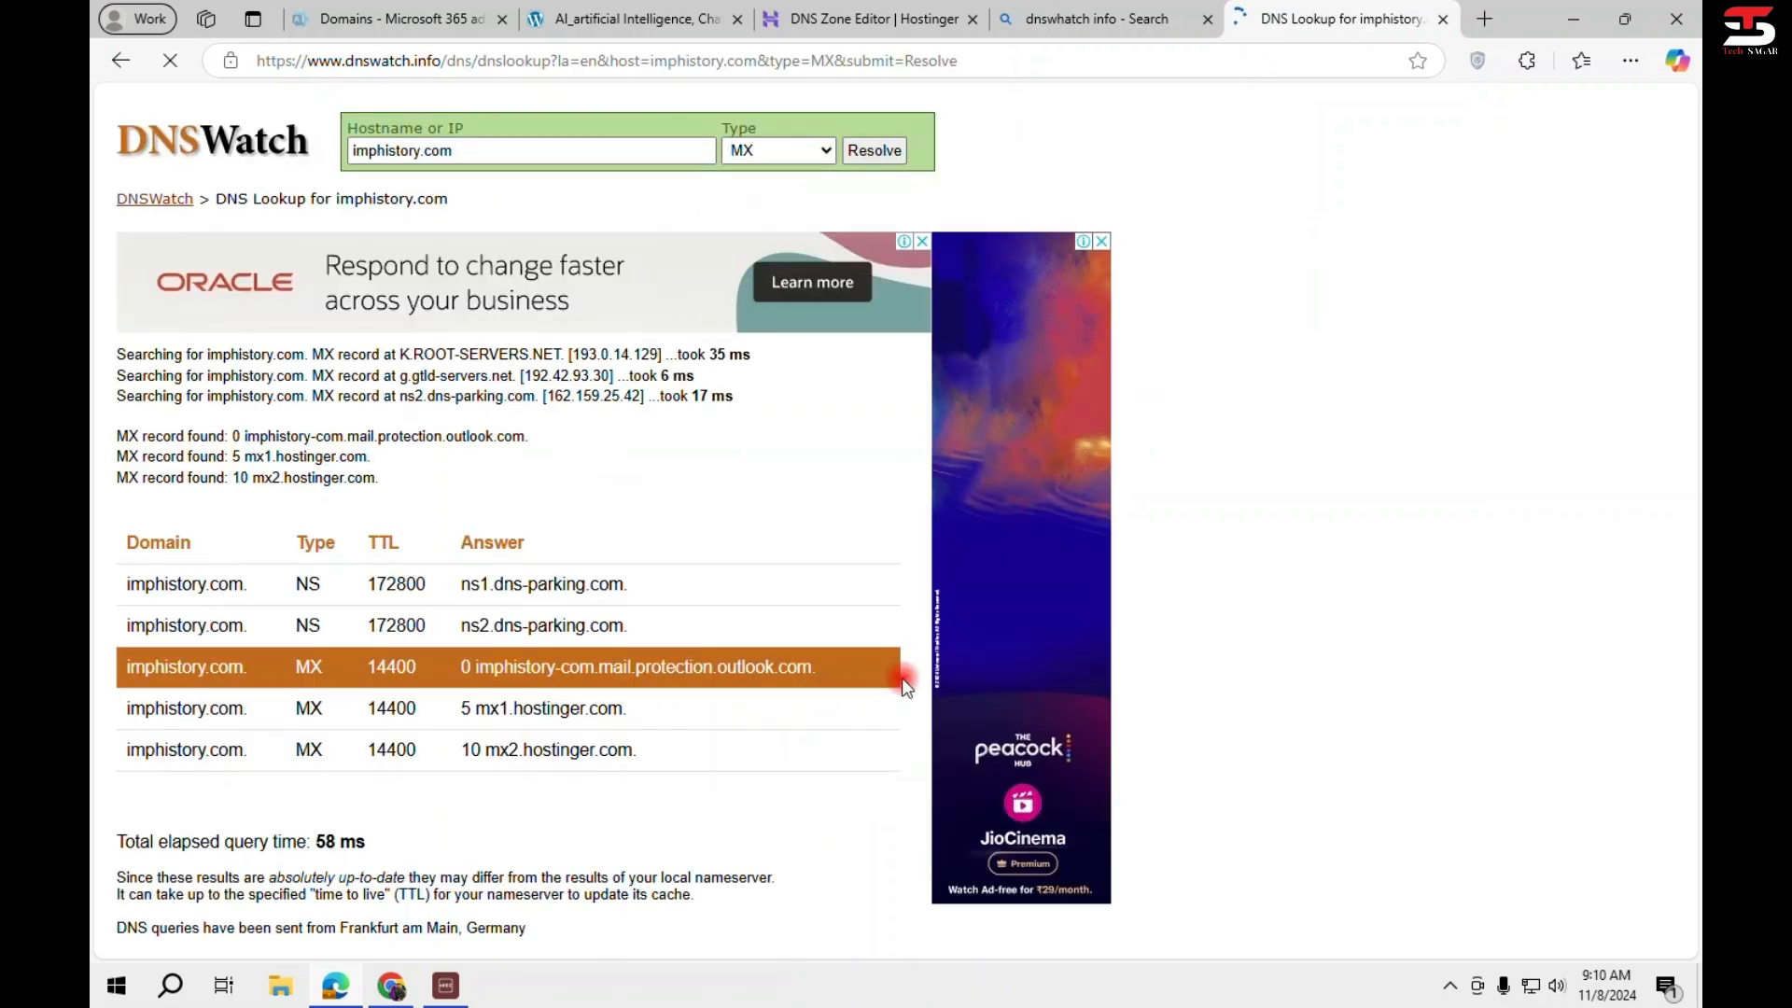
drag(466, 667, 918, 672)
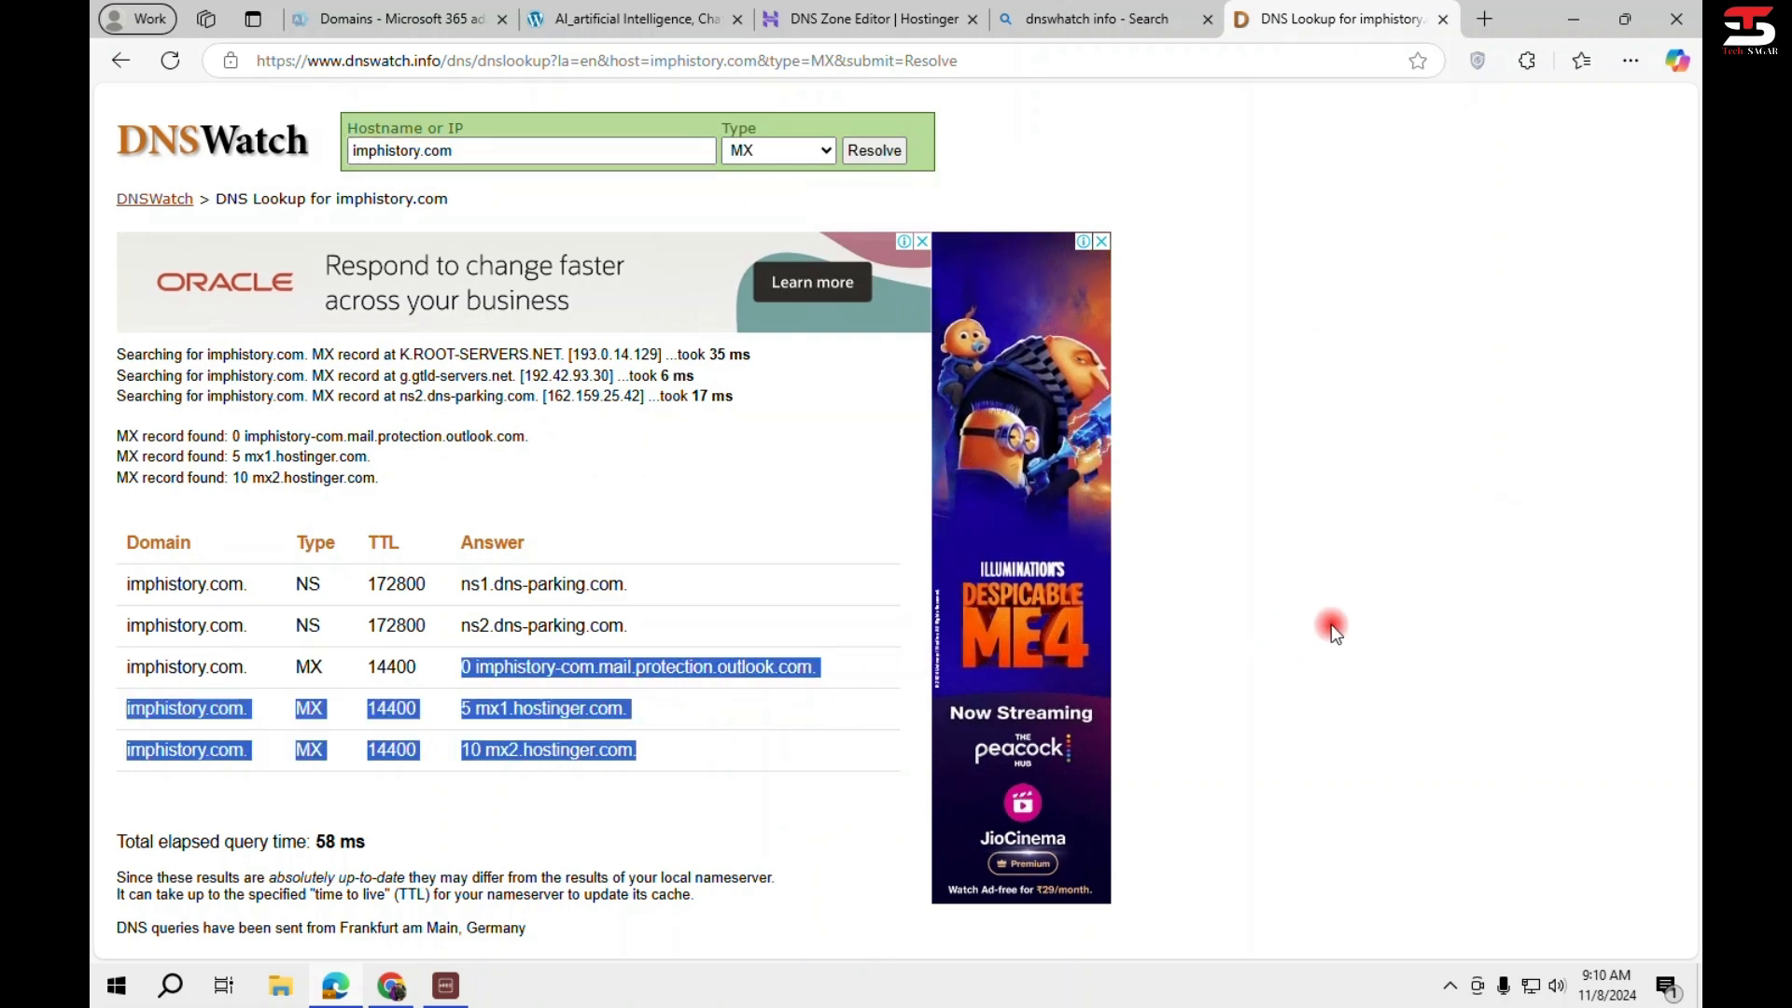
click(648, 737)
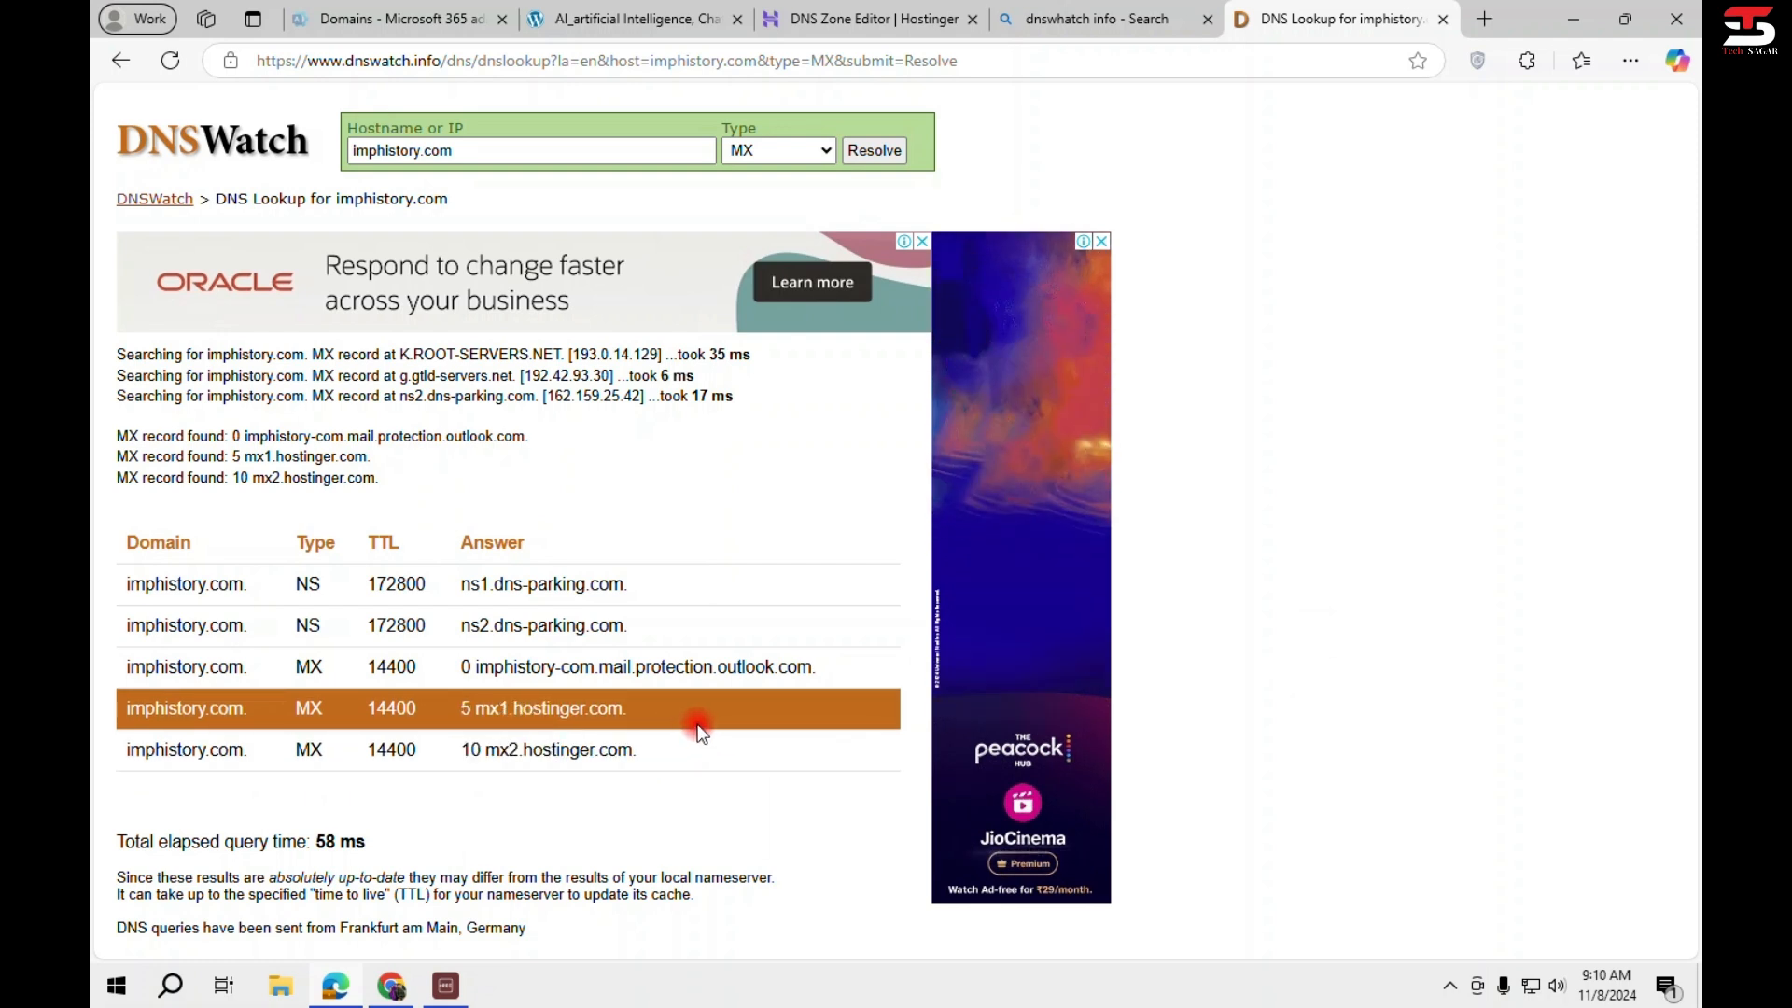
Change the lookup type to NS and resolve the name servers of imphistory.com.
click(813, 161)
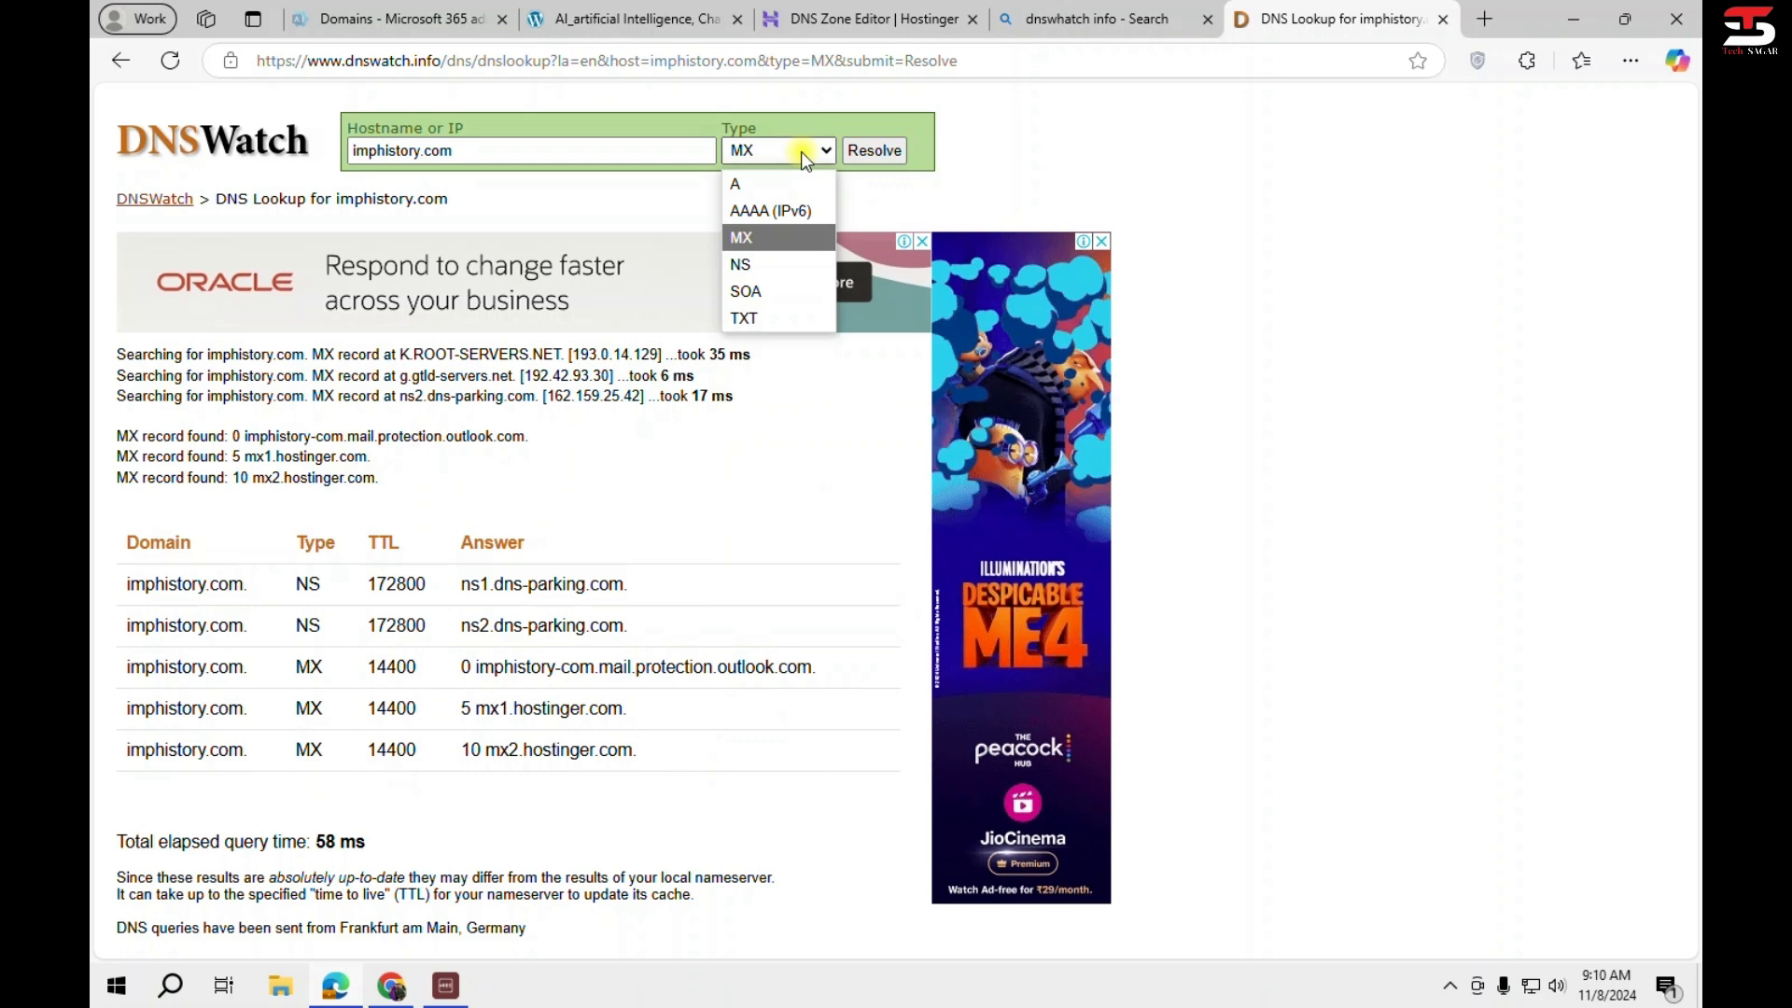
click(792, 264)
click(862, 158)
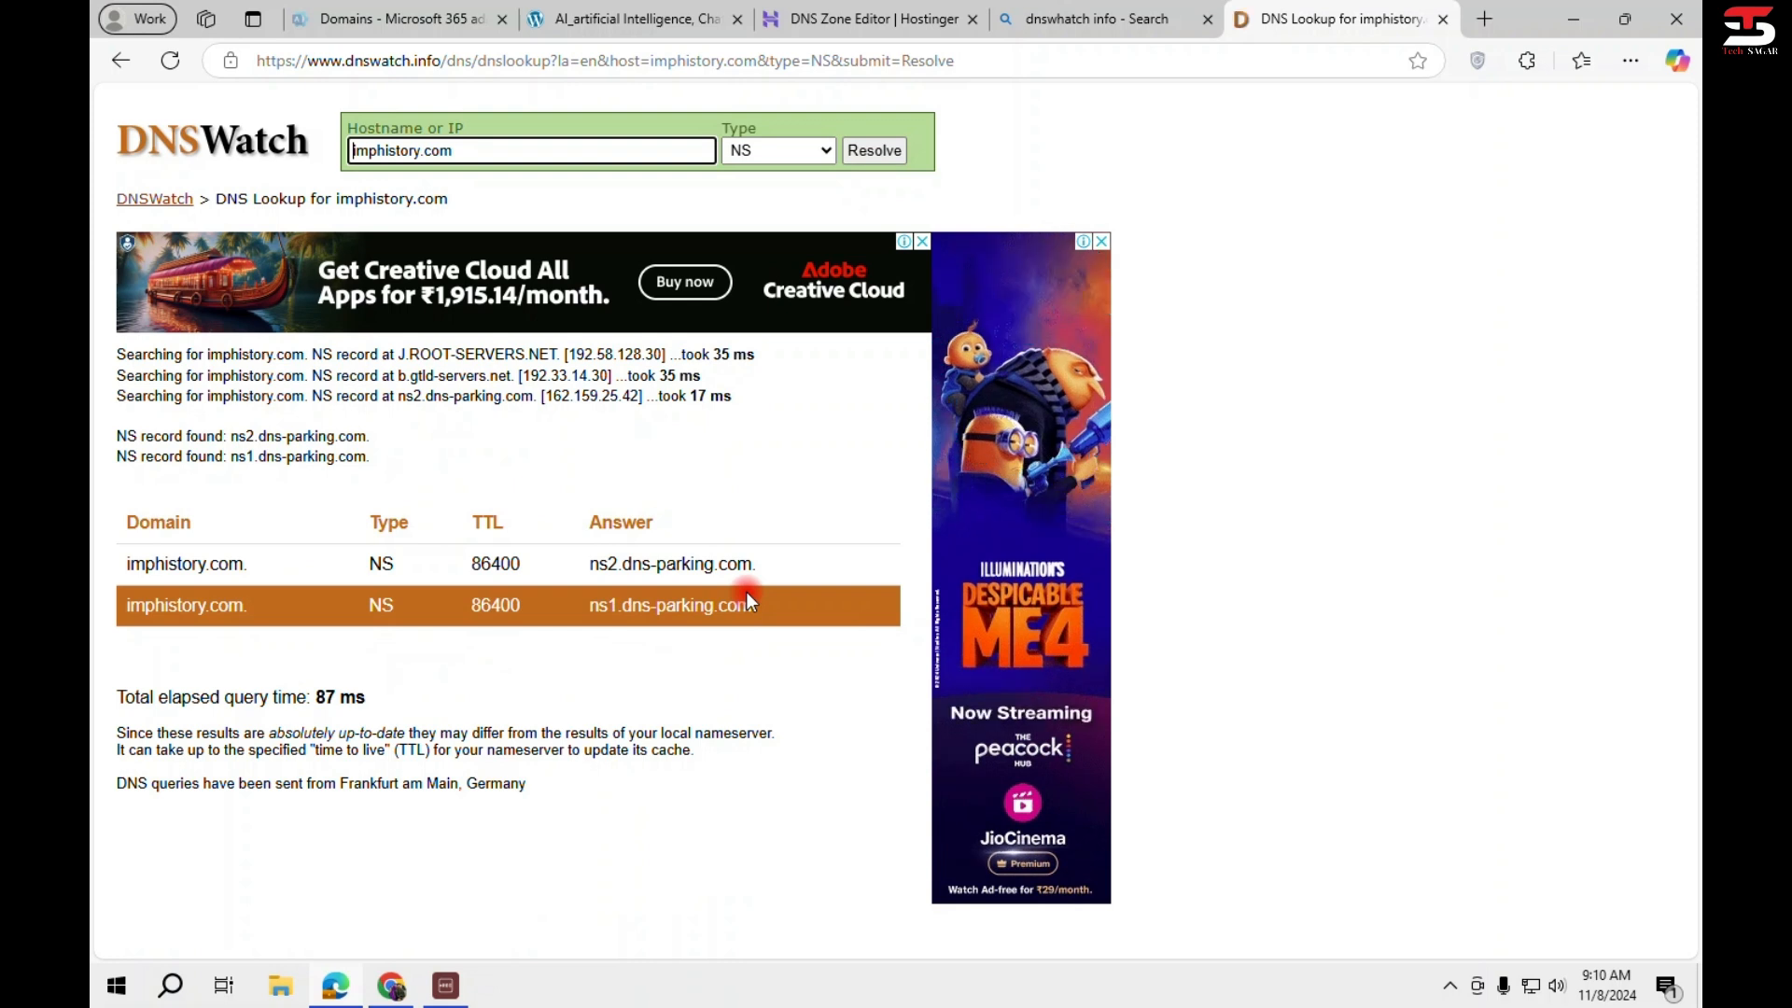
Resolve the TXT records of imphistory.com and examine the Outlook and Hostinger SPF entries.
click(787, 152)
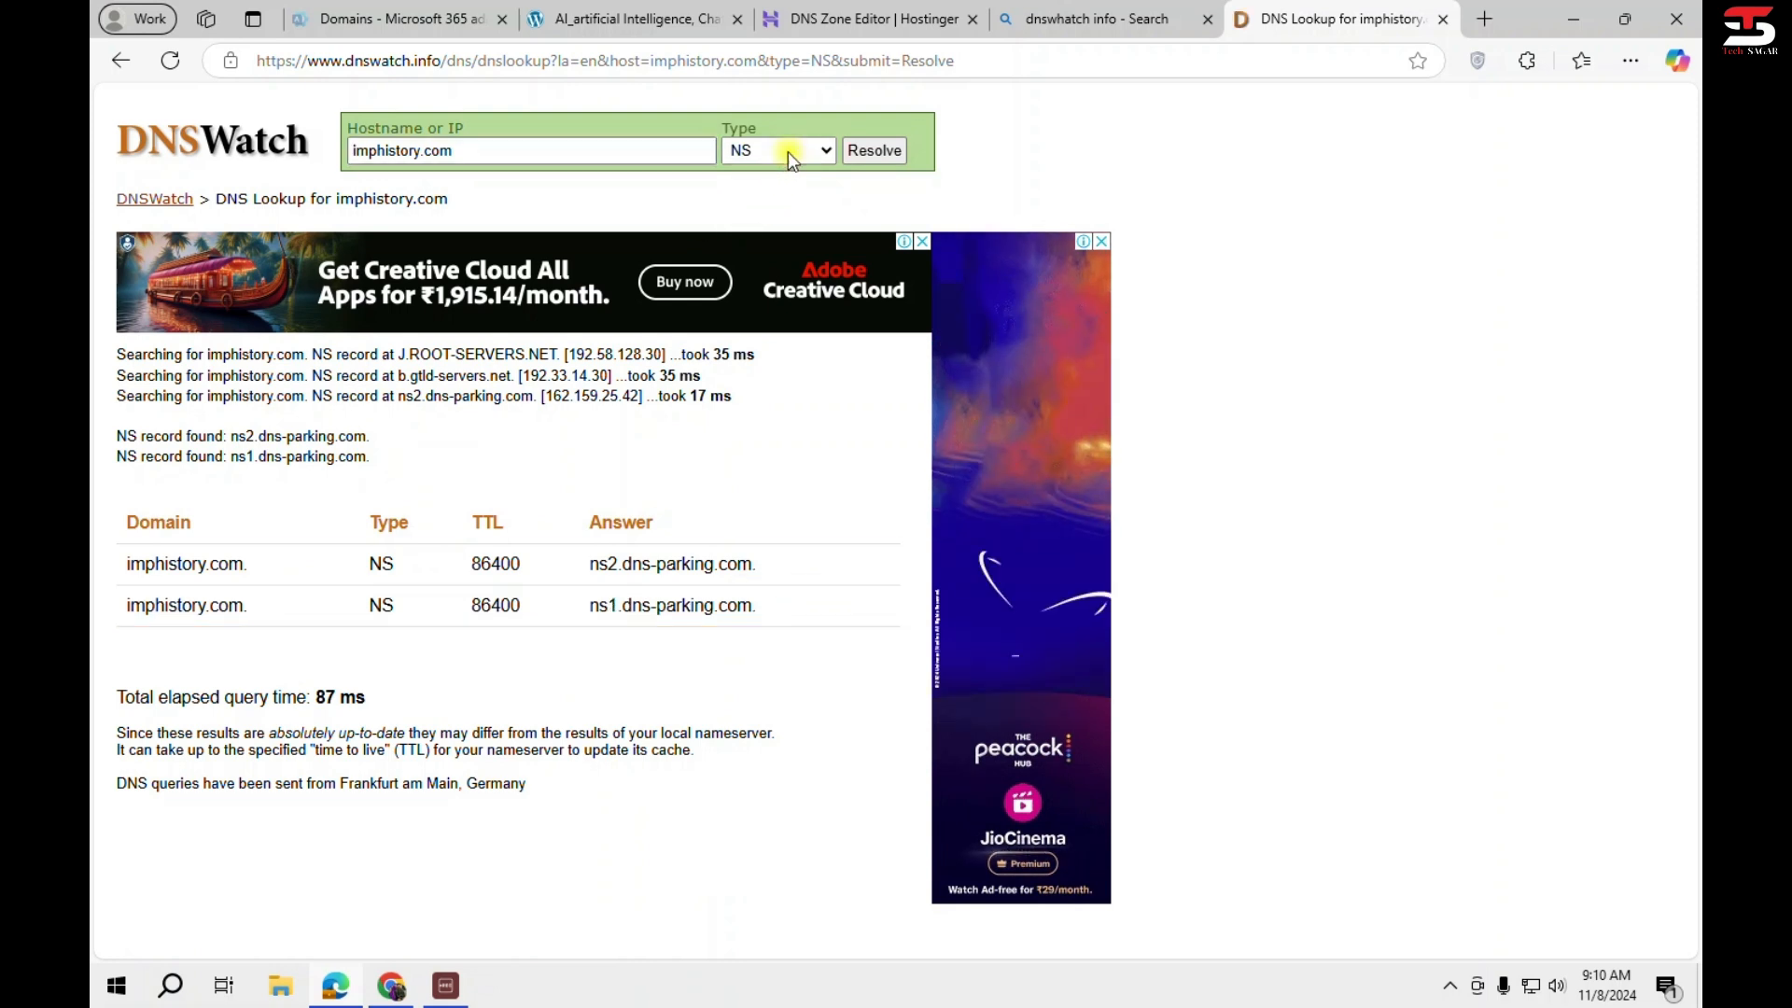
click(770, 312)
click(875, 151)
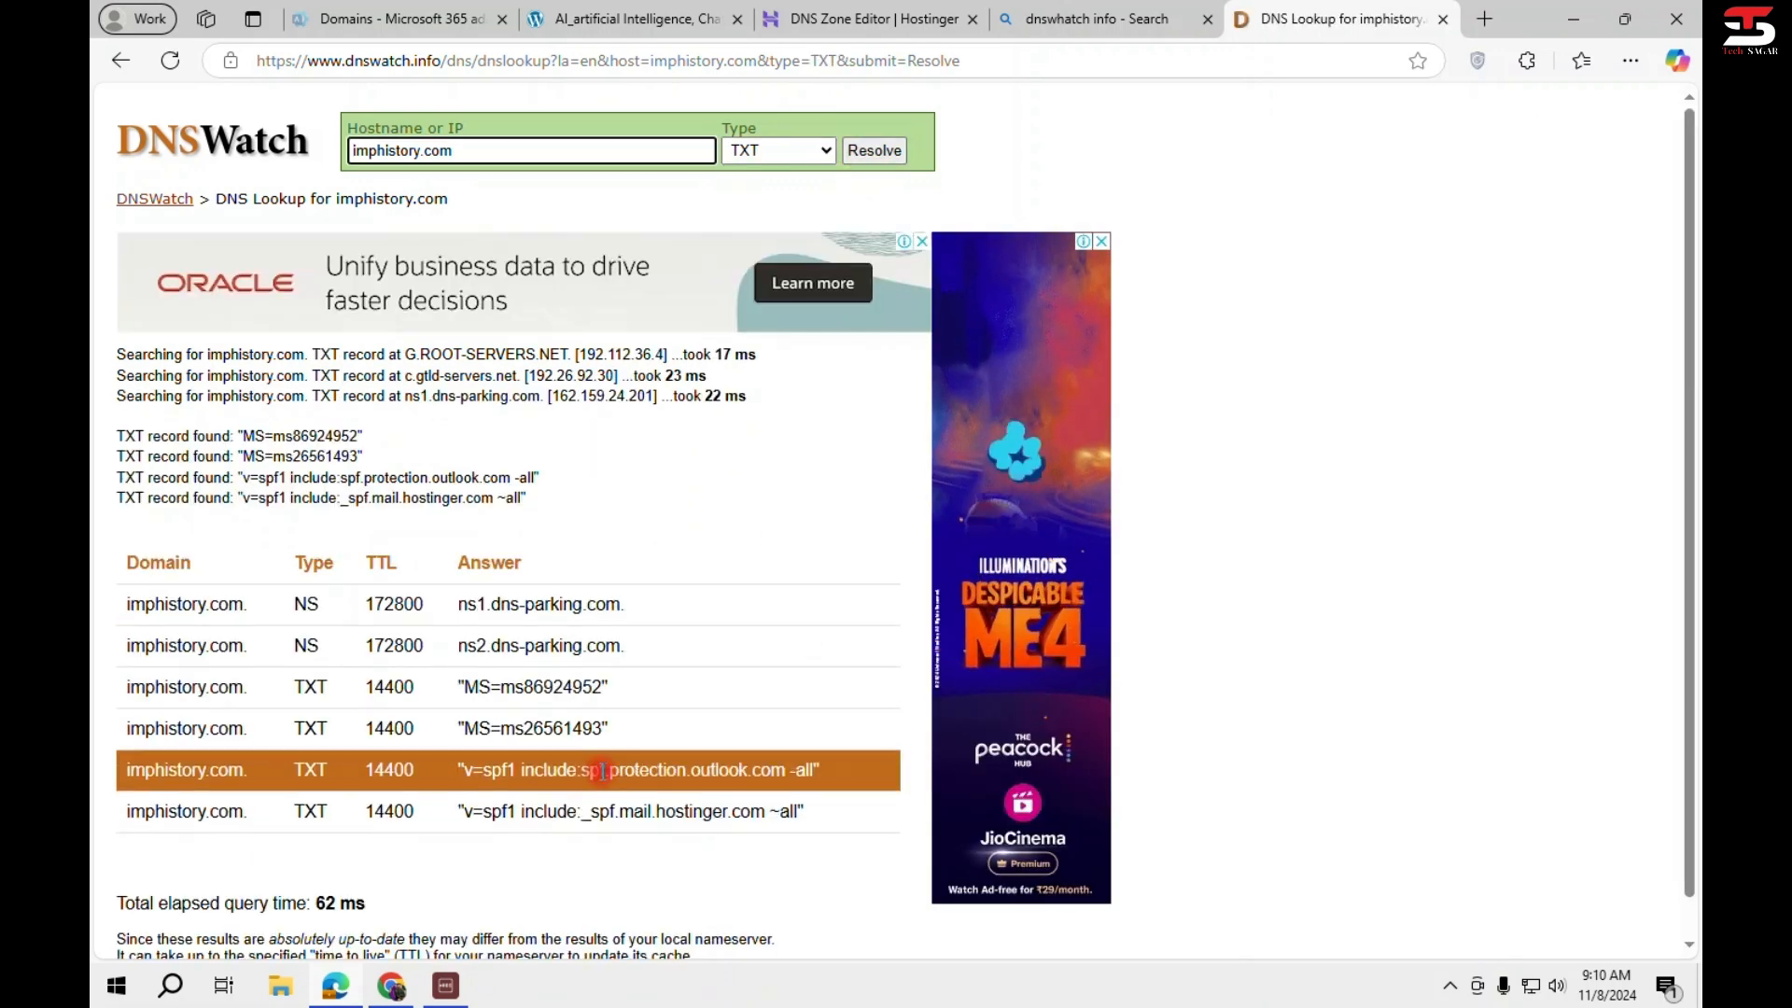
drag(464, 771, 842, 749)
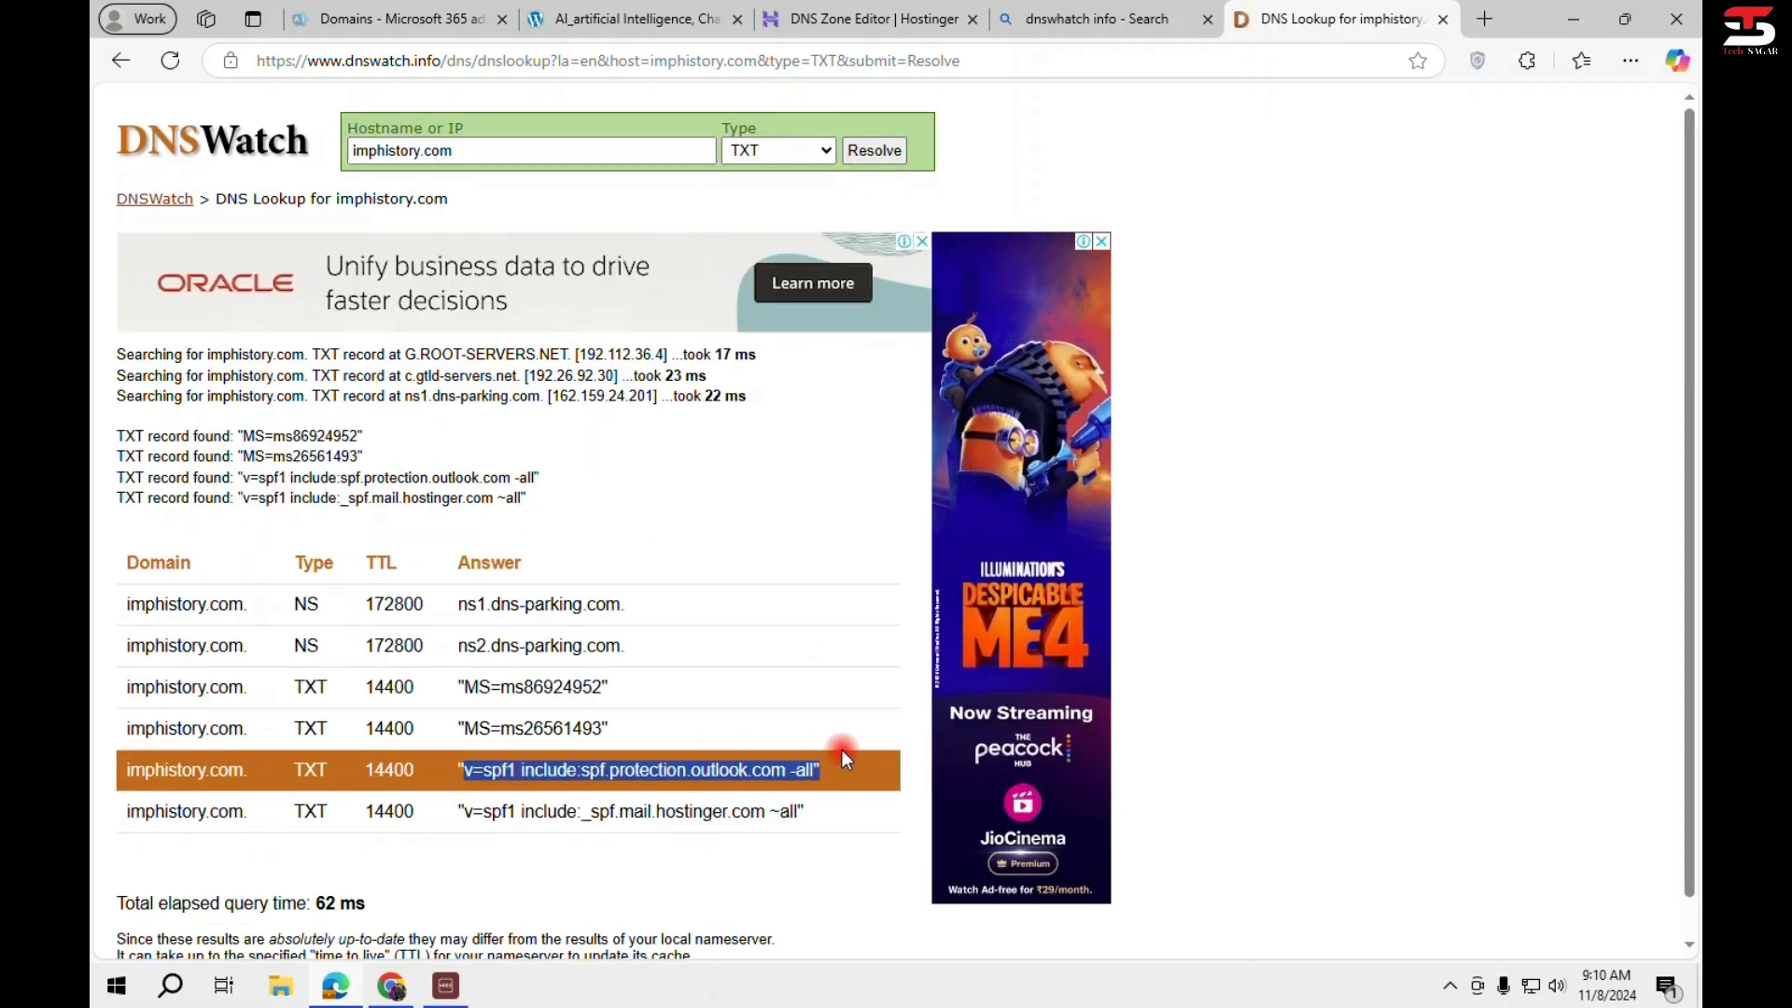
drag(458, 811, 723, 812)
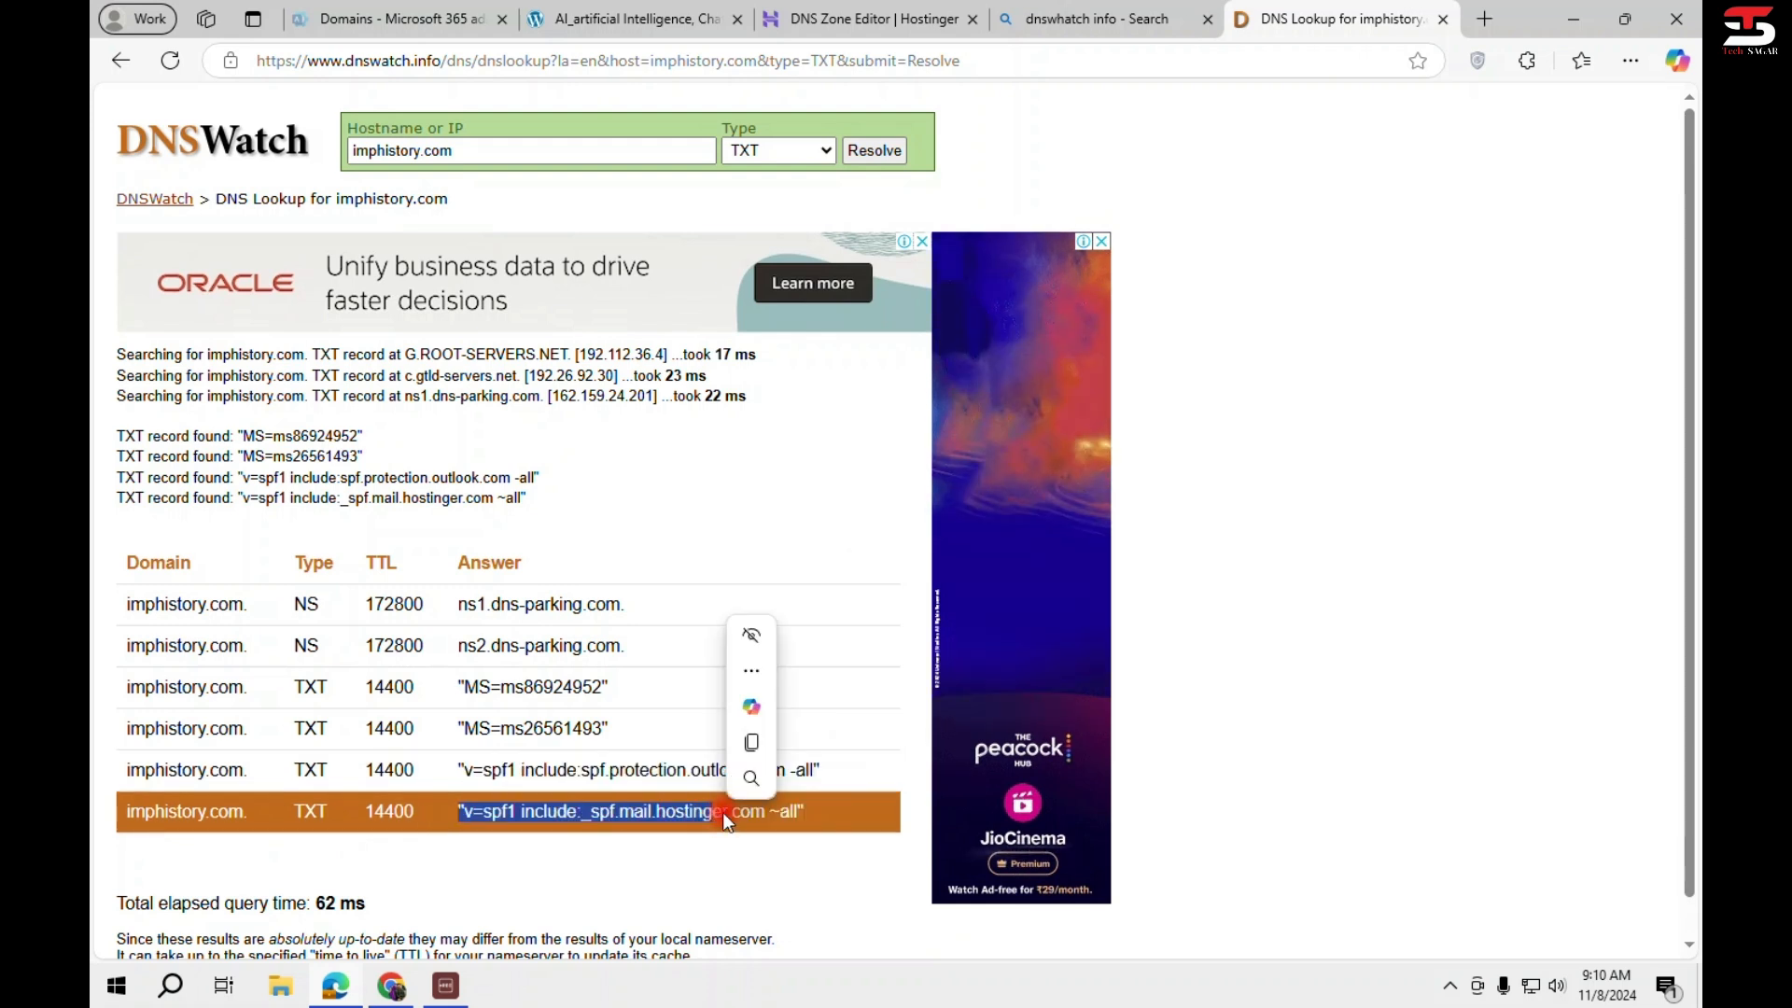
click(526, 845)
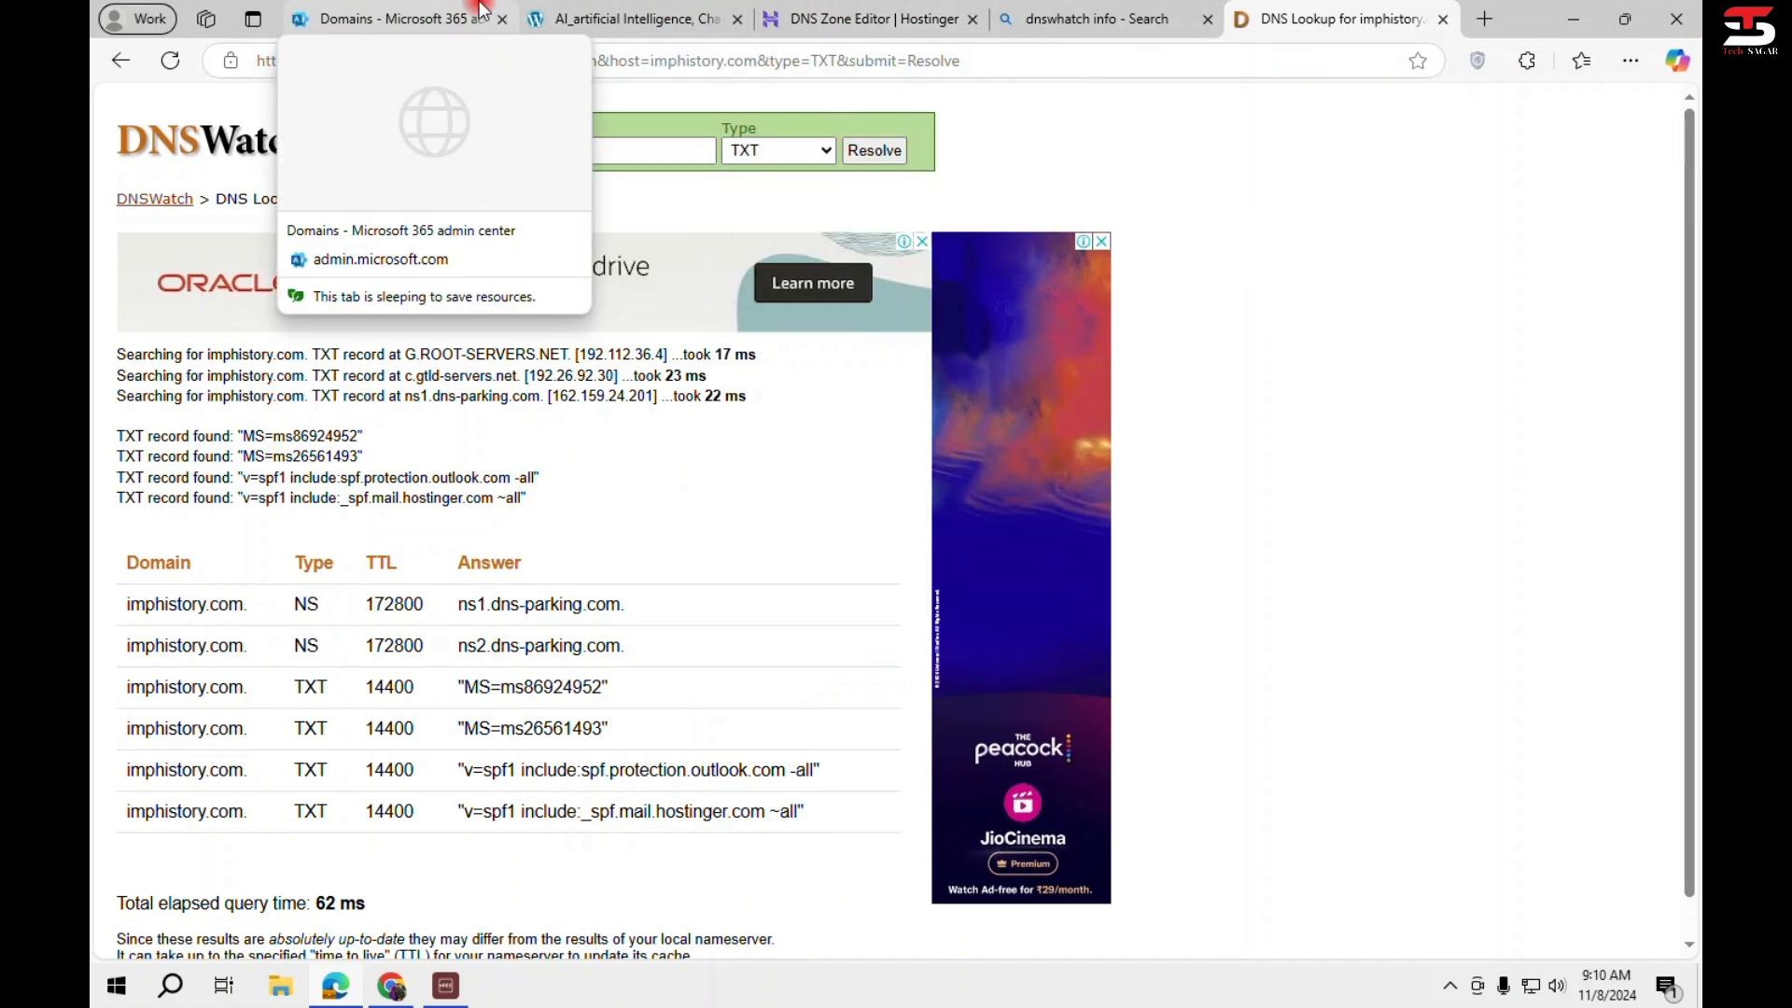
Return to the Microsoft 365 admin center's Add DNS records page and continue so the imphistory.com records are checked.
click(401, 19)
scroll(803, 639, down, 20)
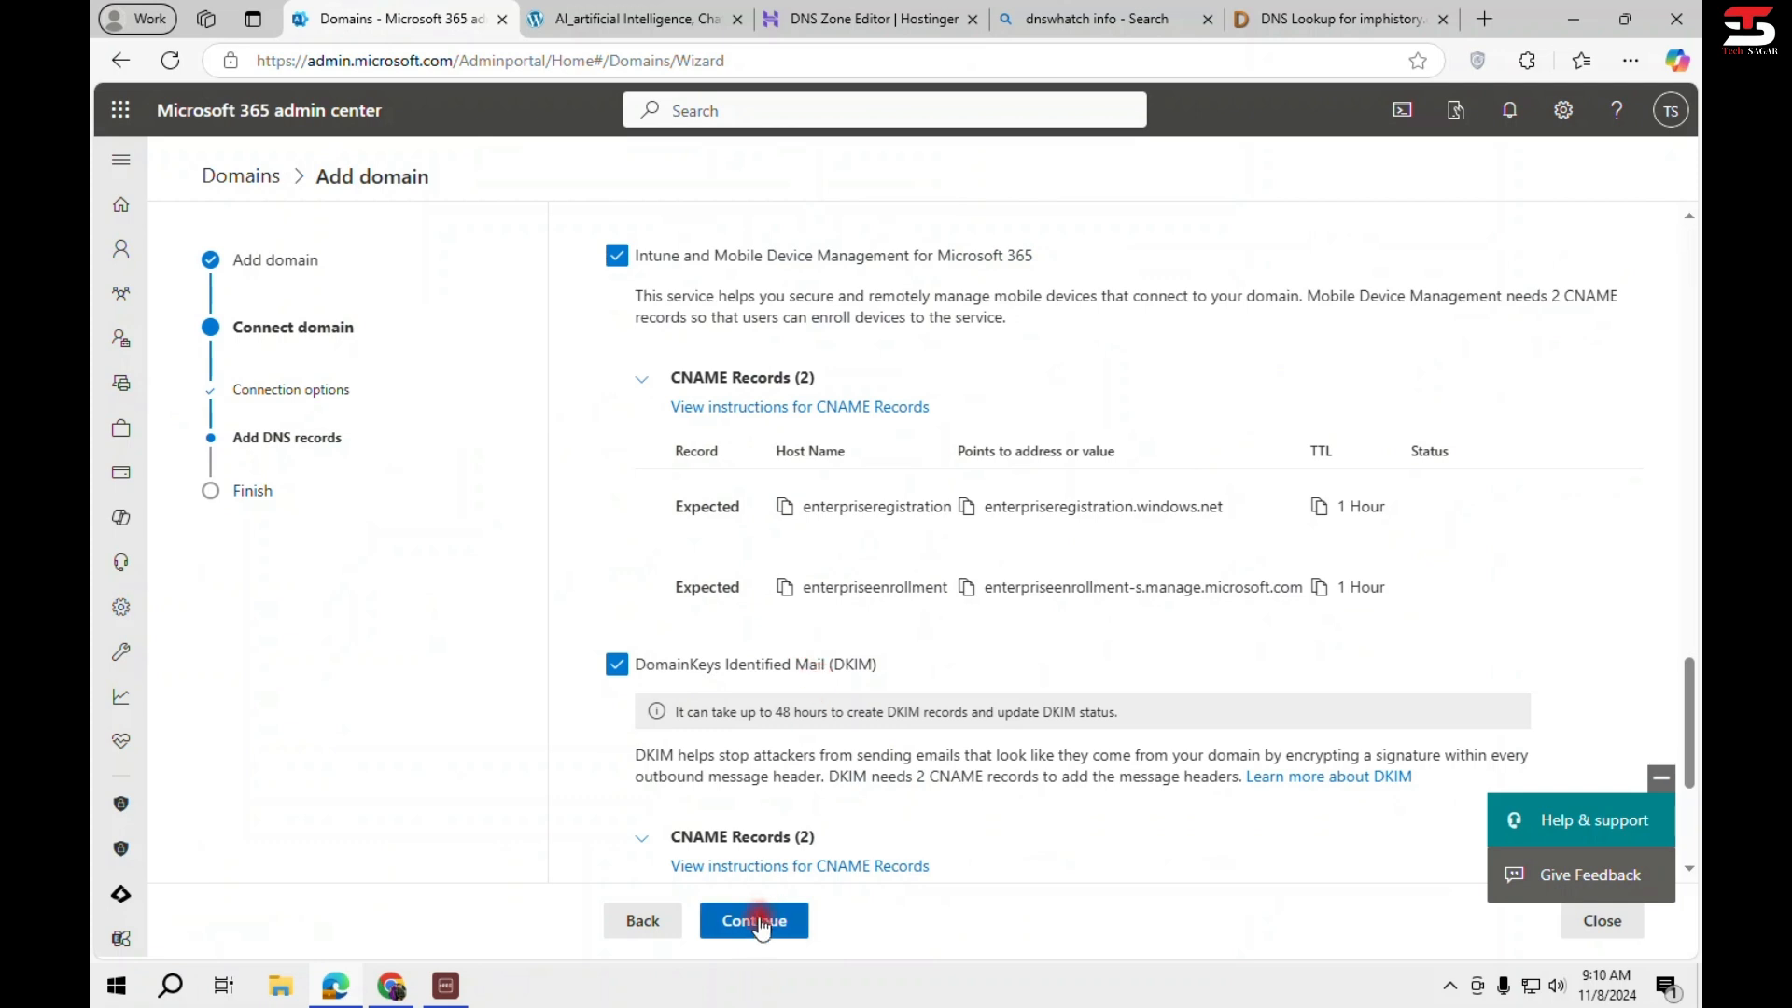
scroll(877, 812, down, 3)
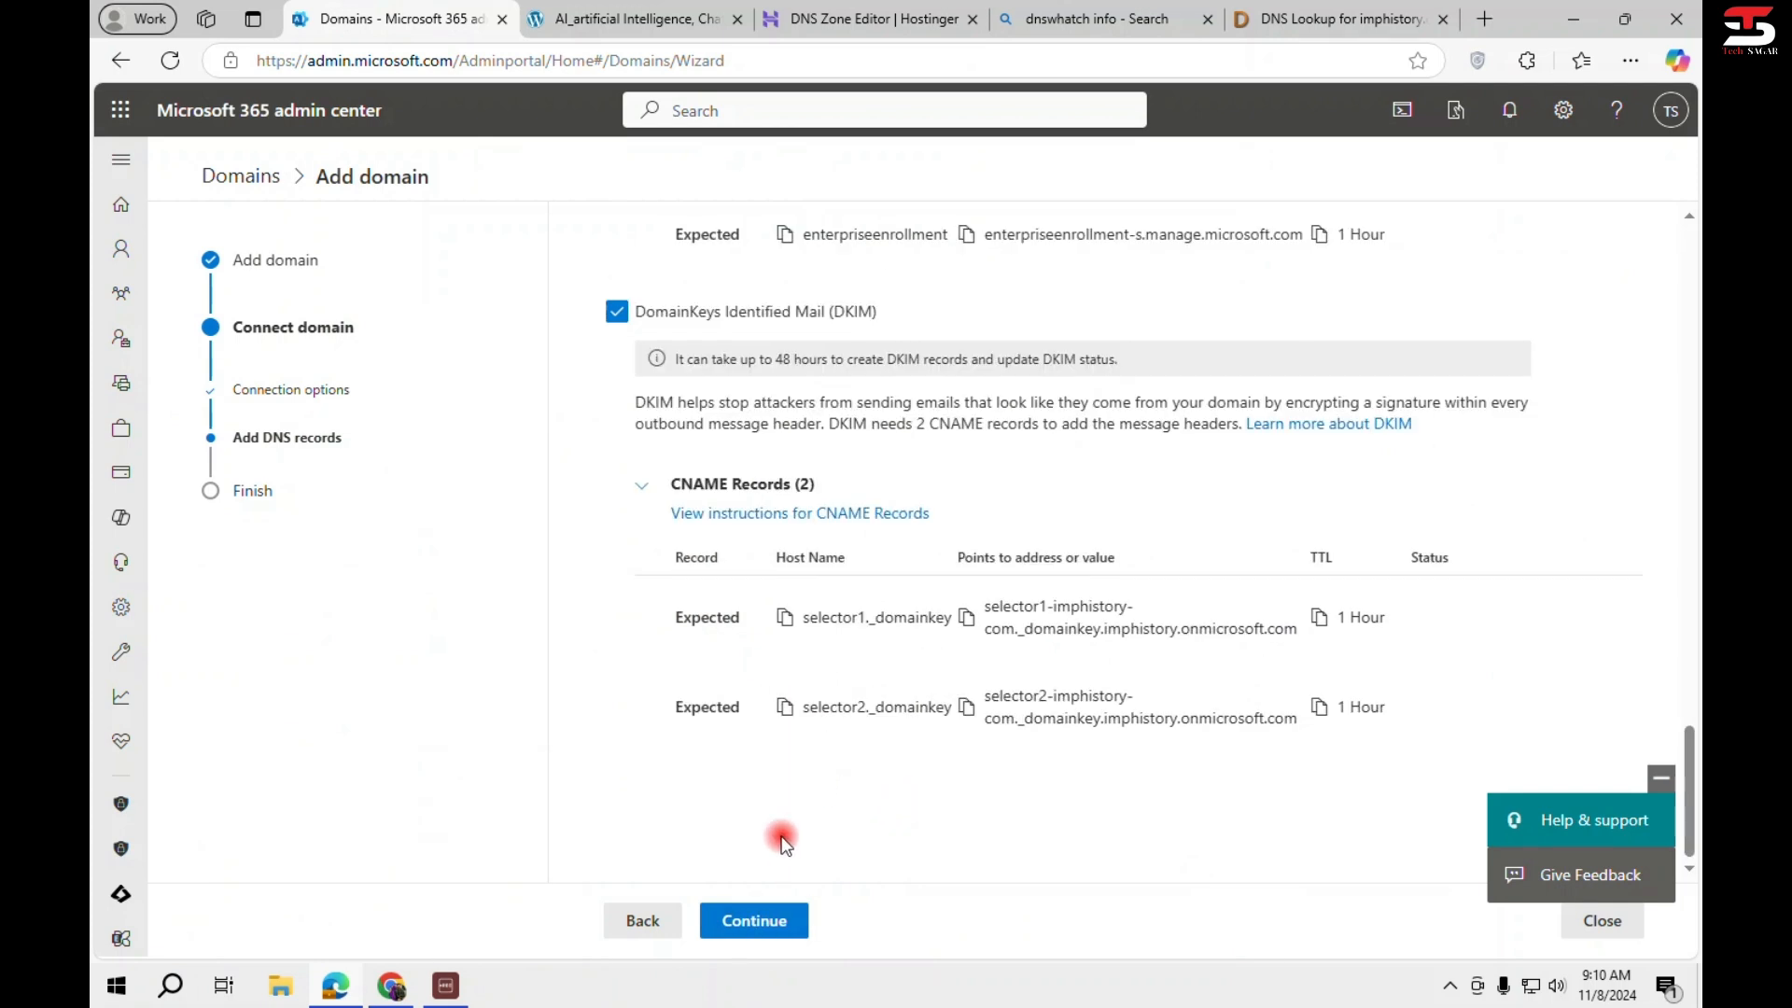
click(781, 922)
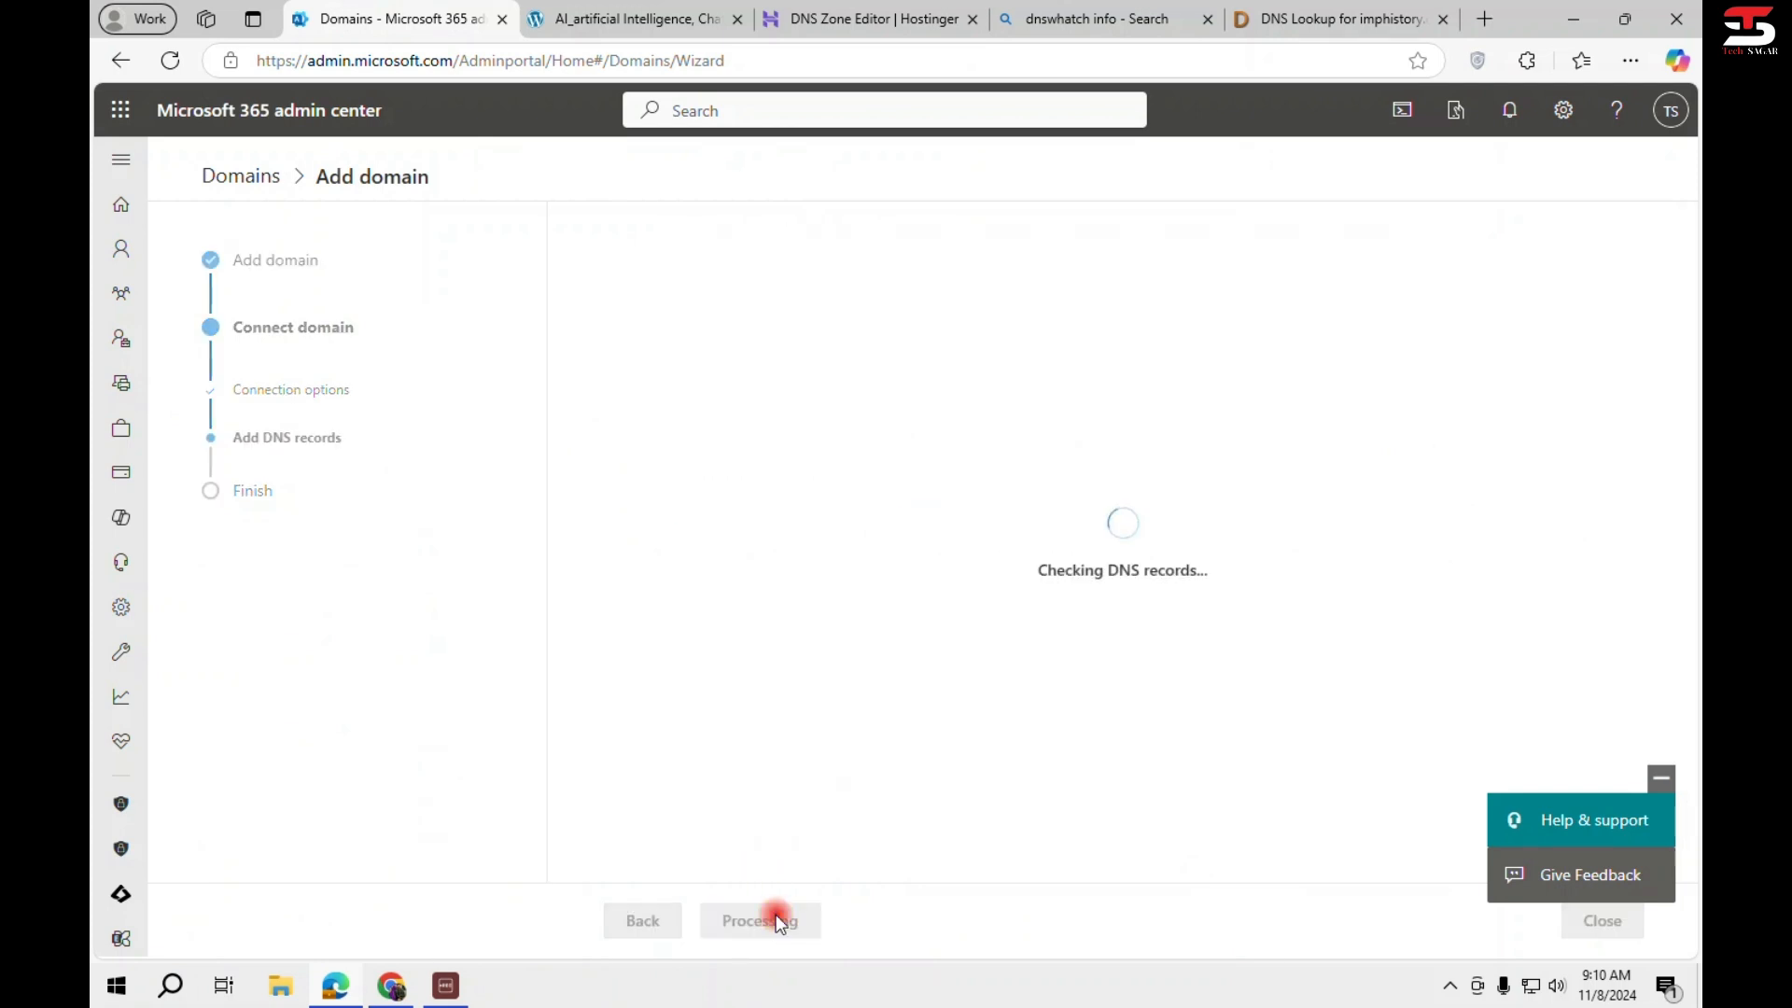
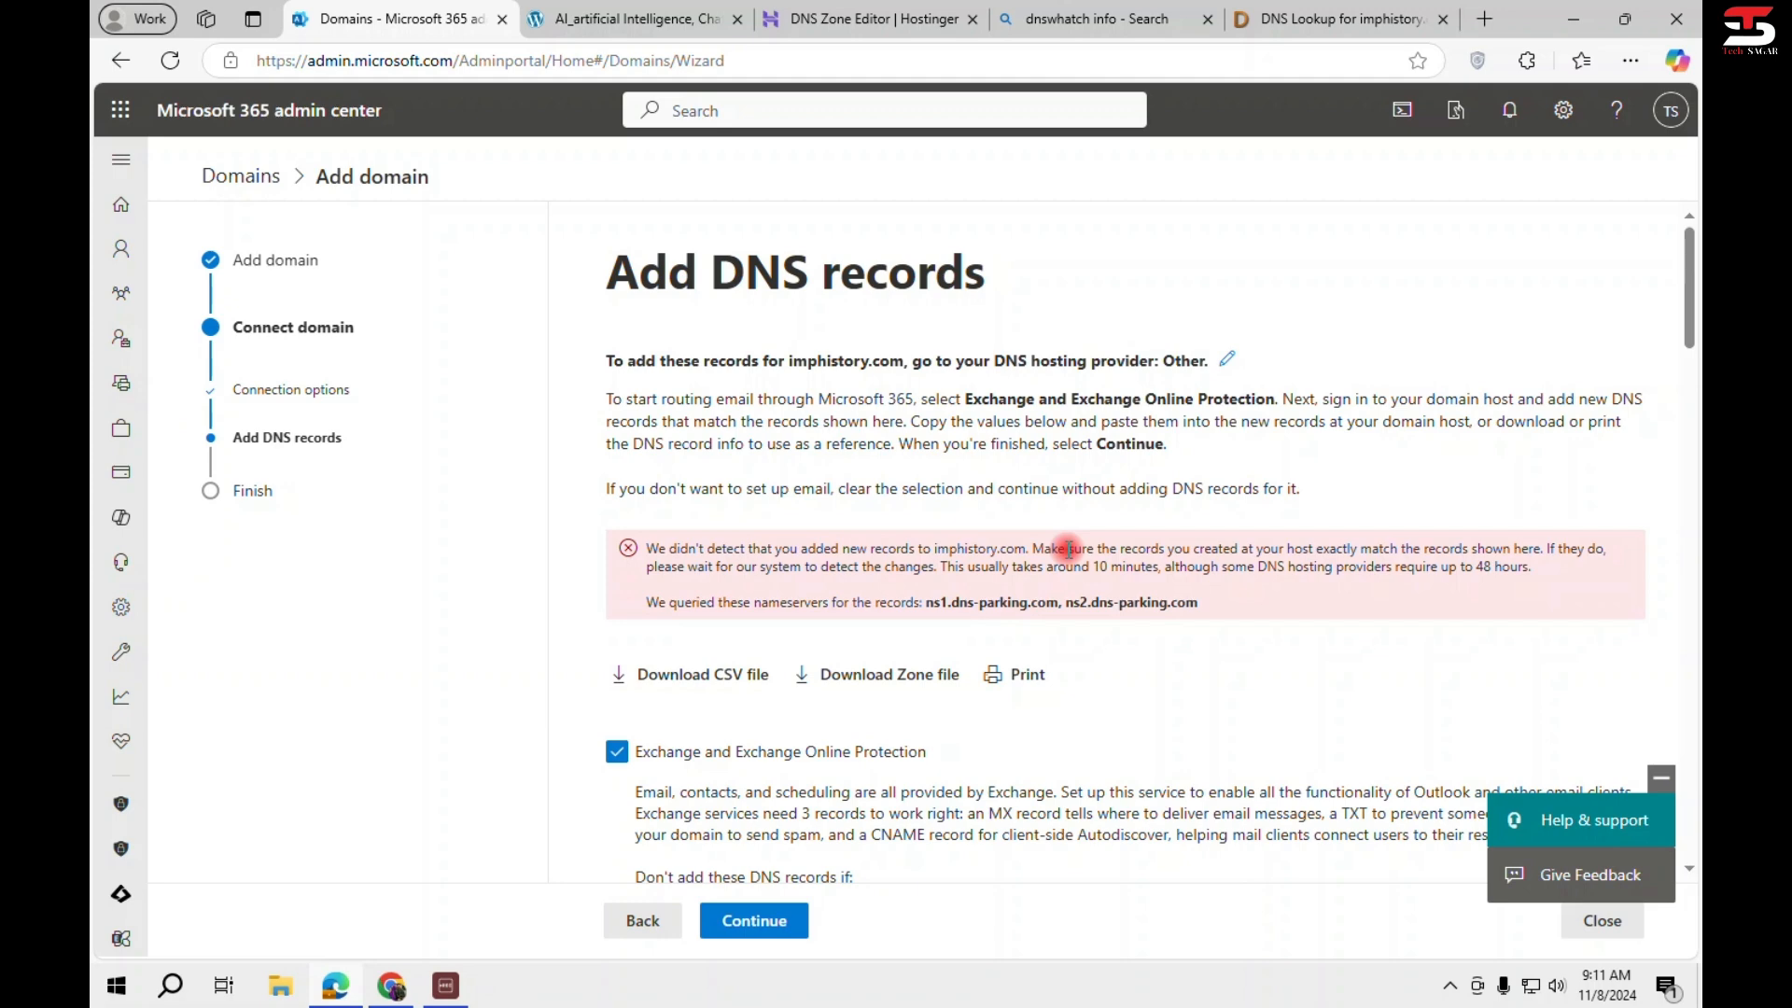
Examine the check message and the status of the Exchange MX, CNAME and TXT records.
scroll(1068, 549, down, 2)
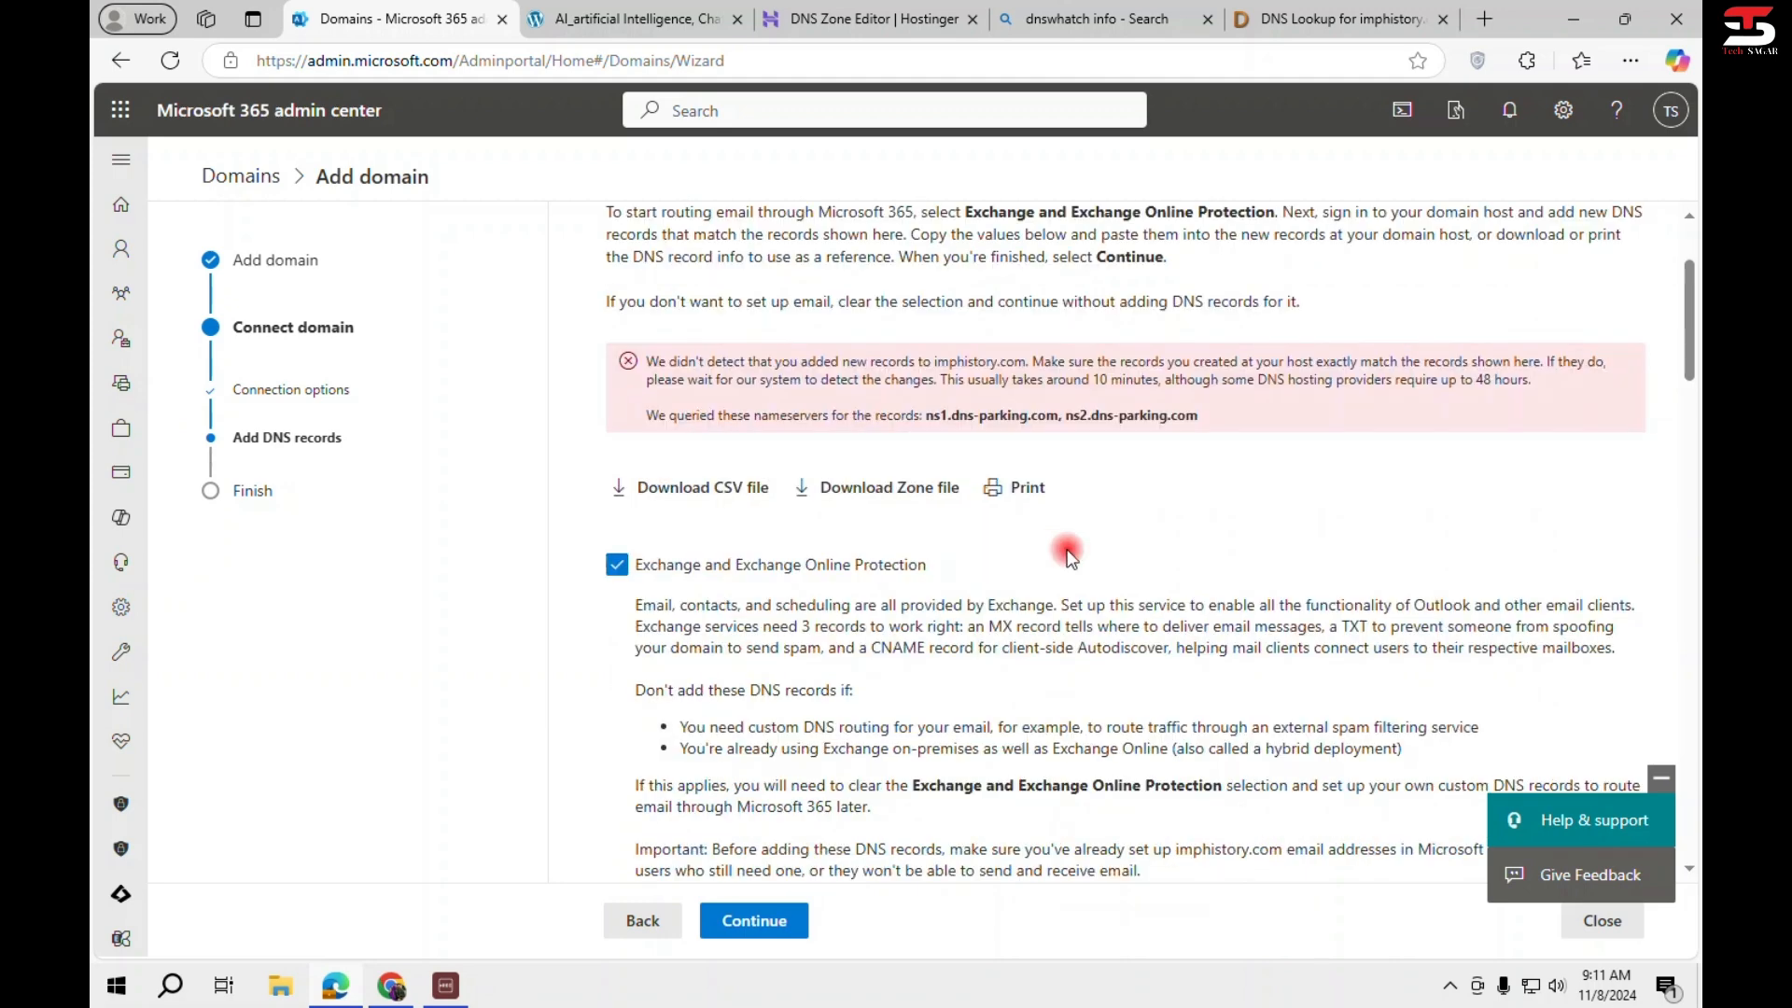
scroll(1067, 554, down, 10)
scroll(1068, 555, down, 2)
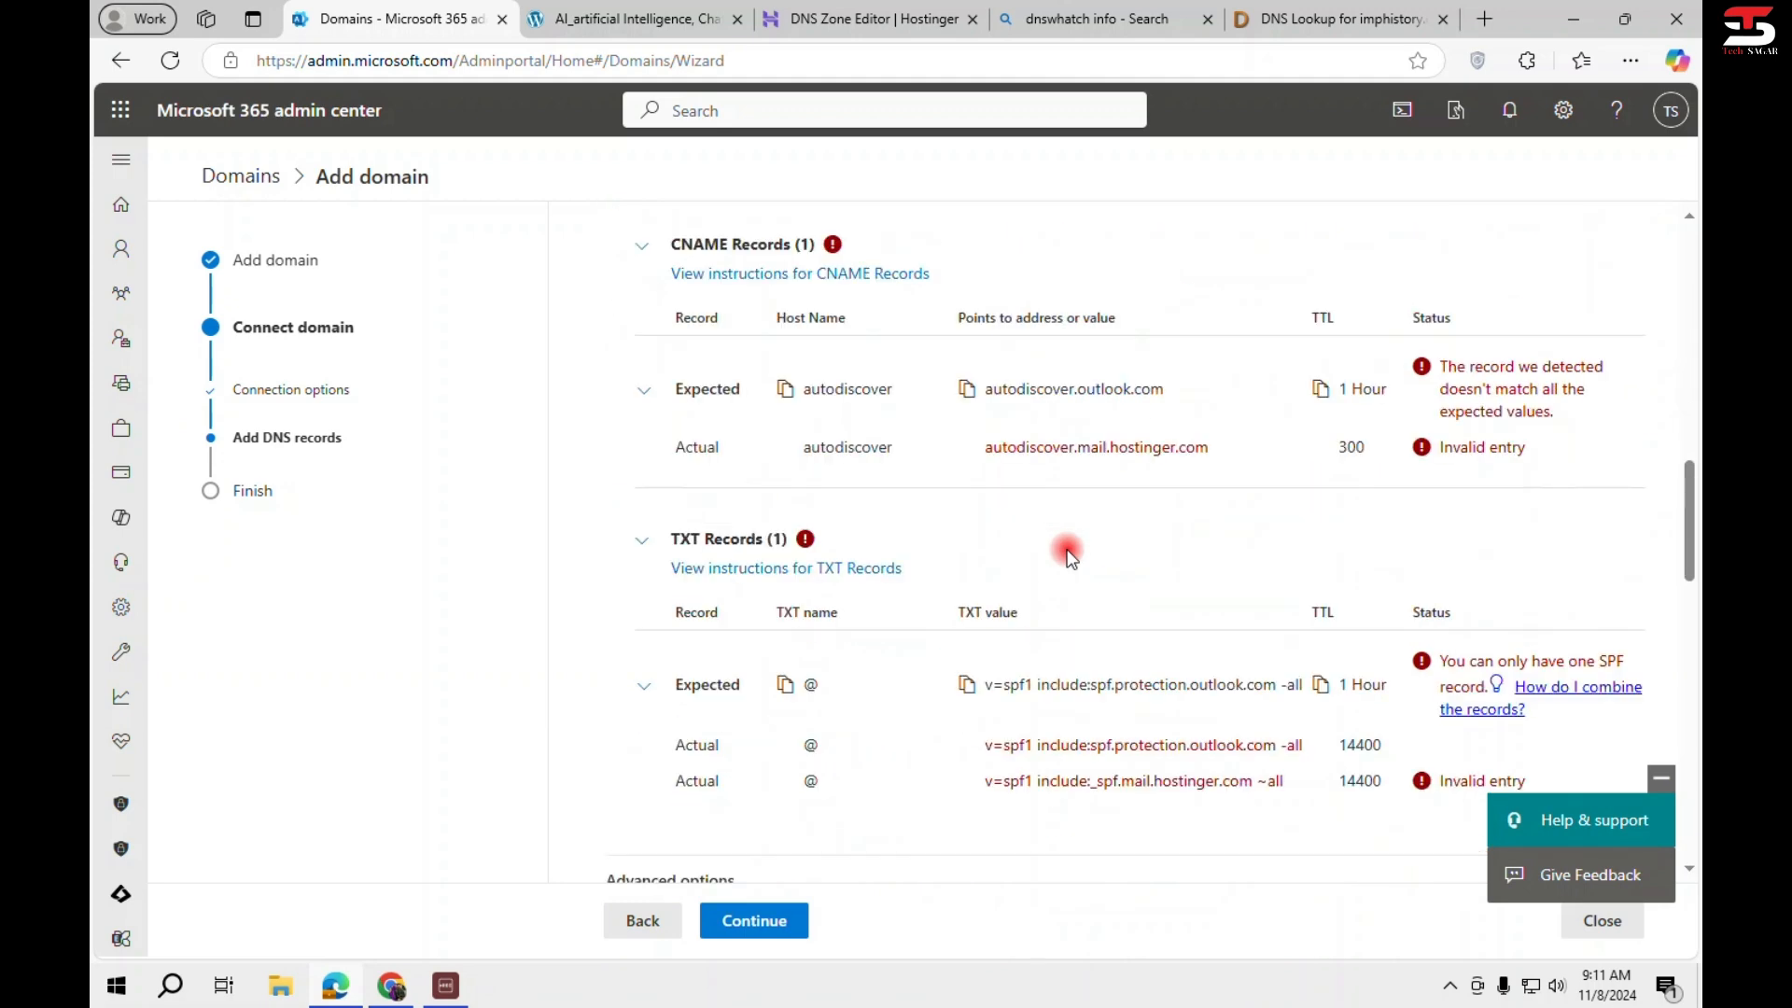
scroll(1067, 555, up, 12)
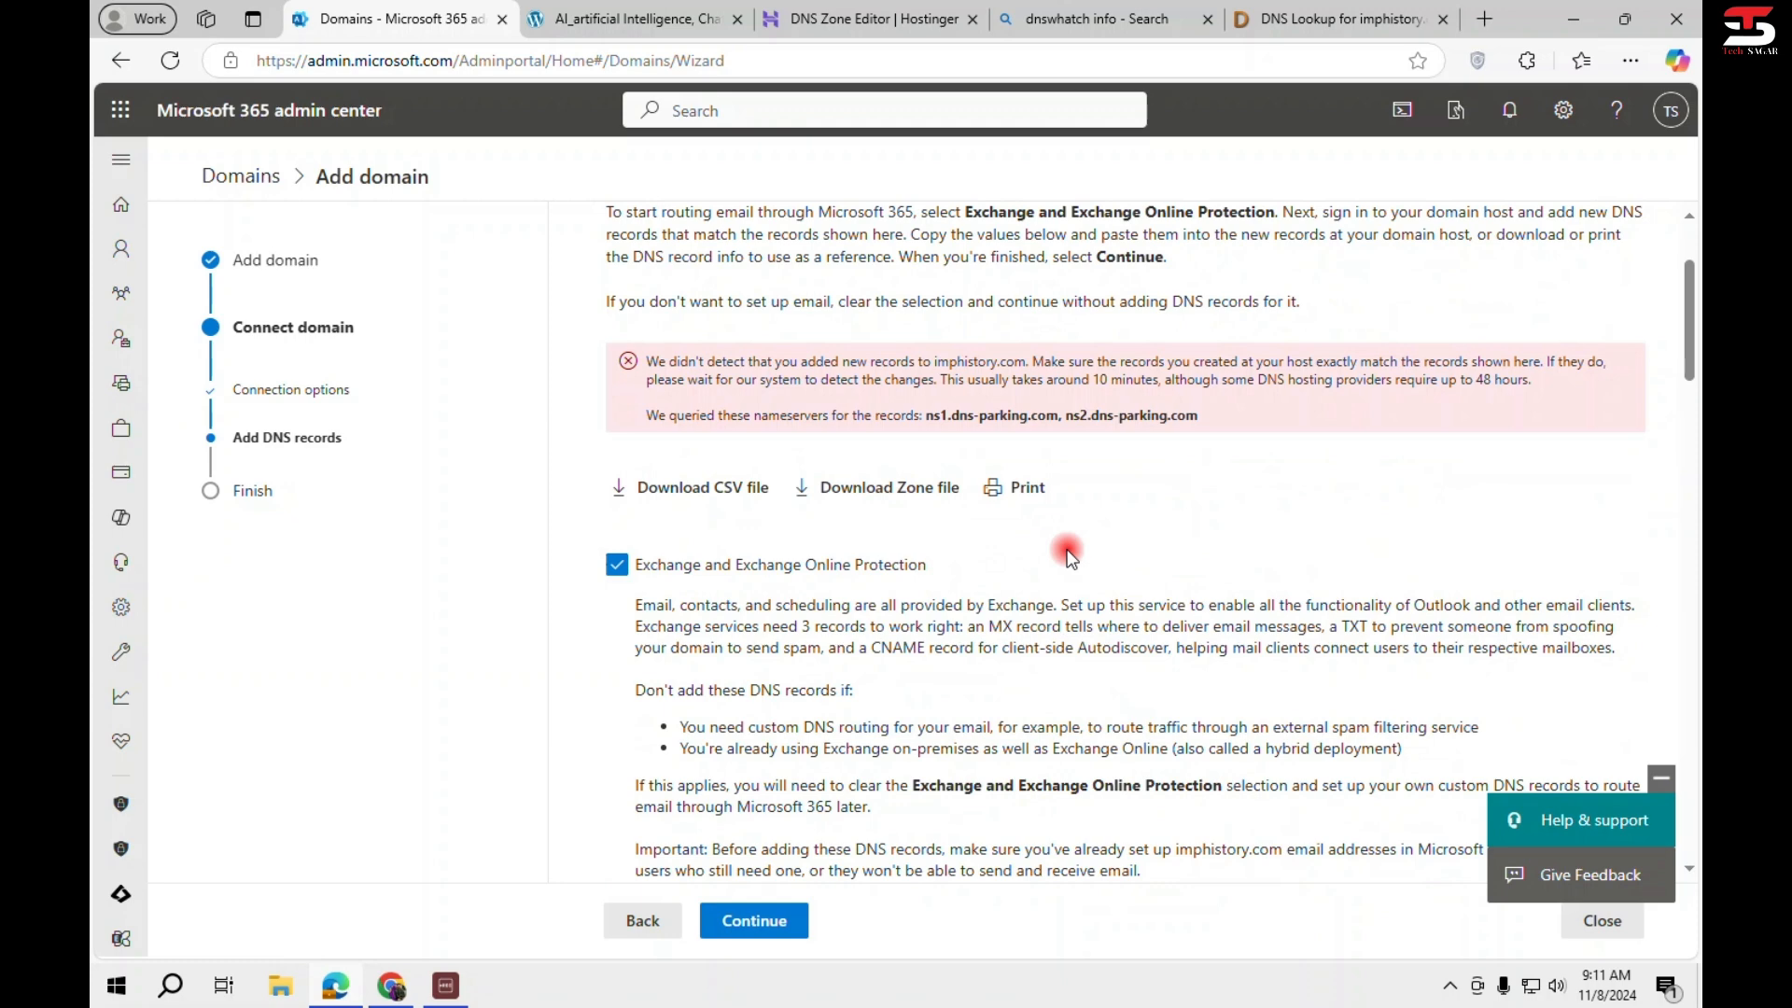
scroll(1068, 555, down, 4)
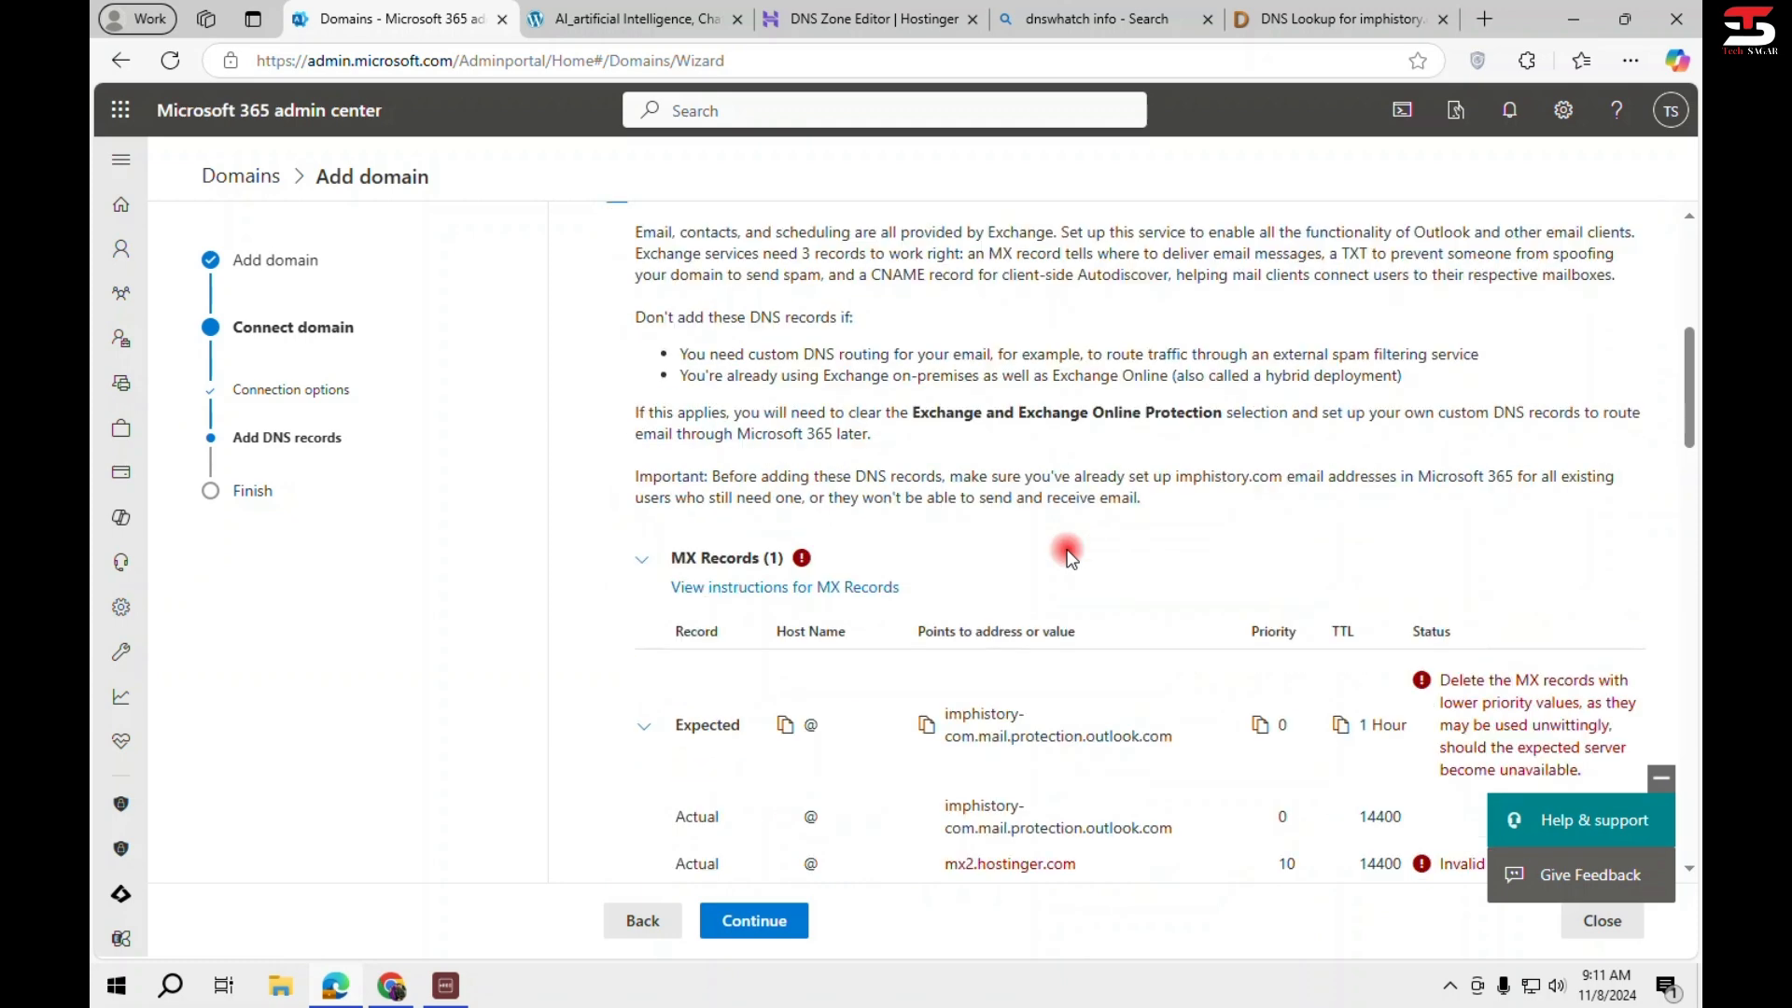
scroll(1070, 557, down, 2)
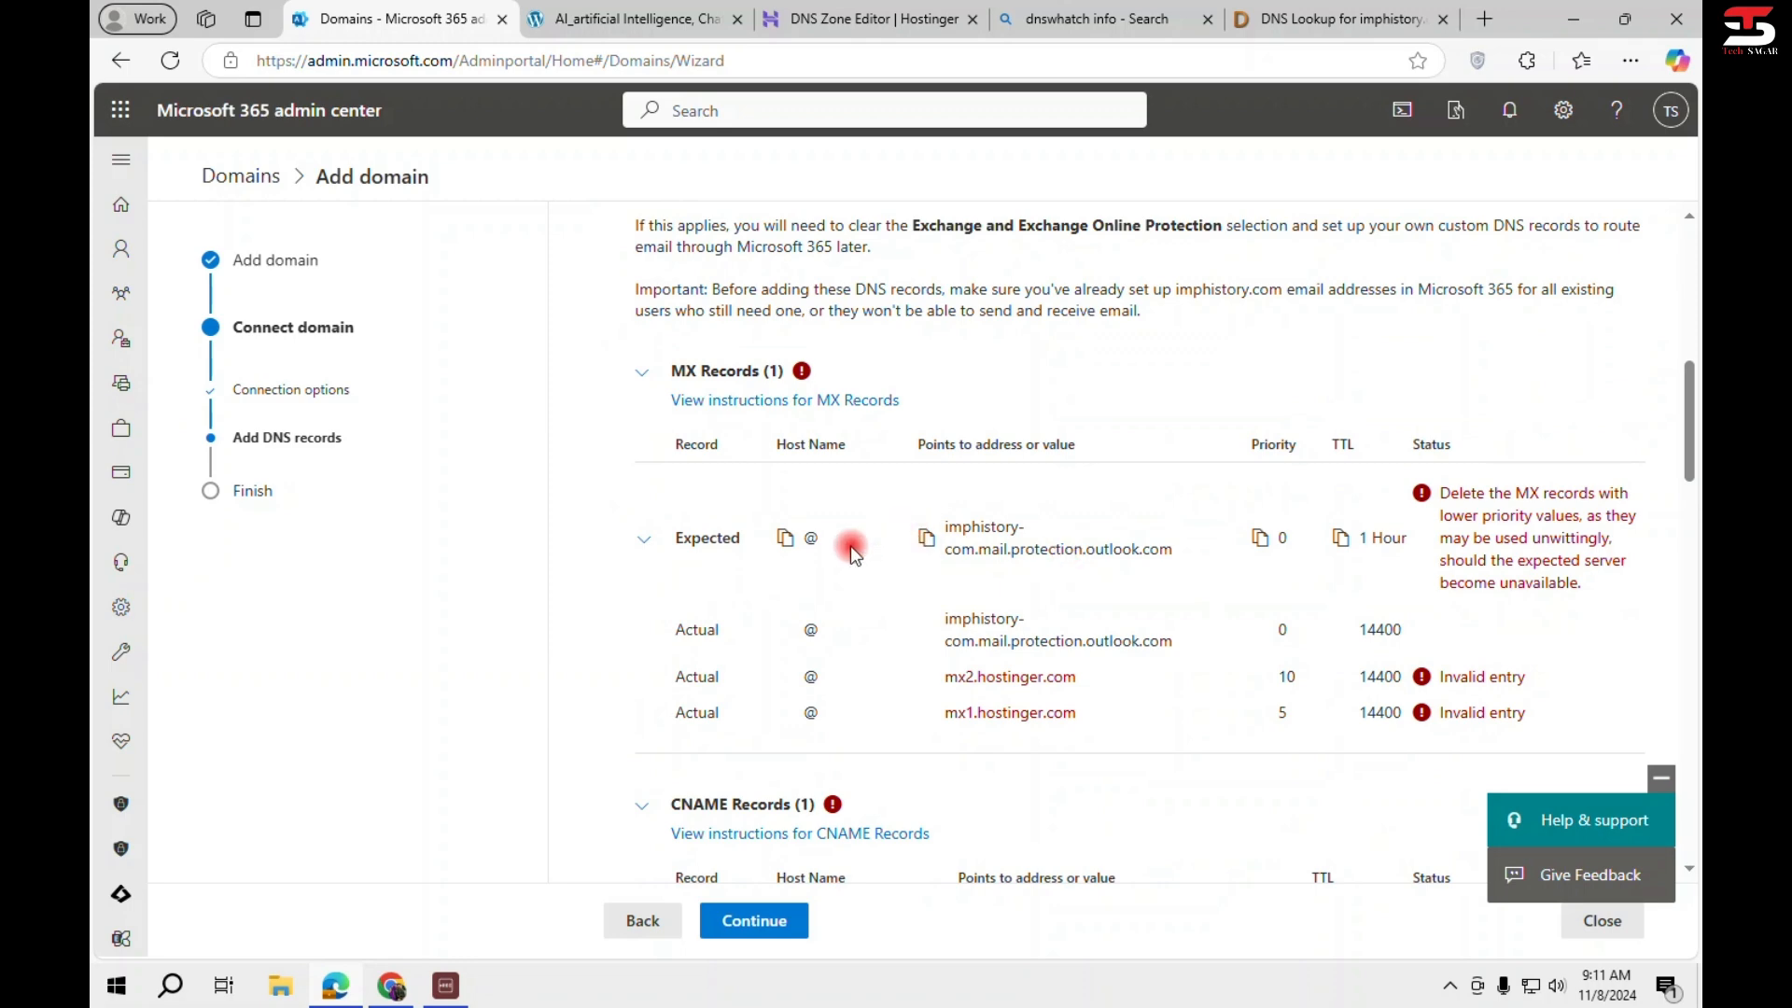
scroll(1086, 584, down, 4)
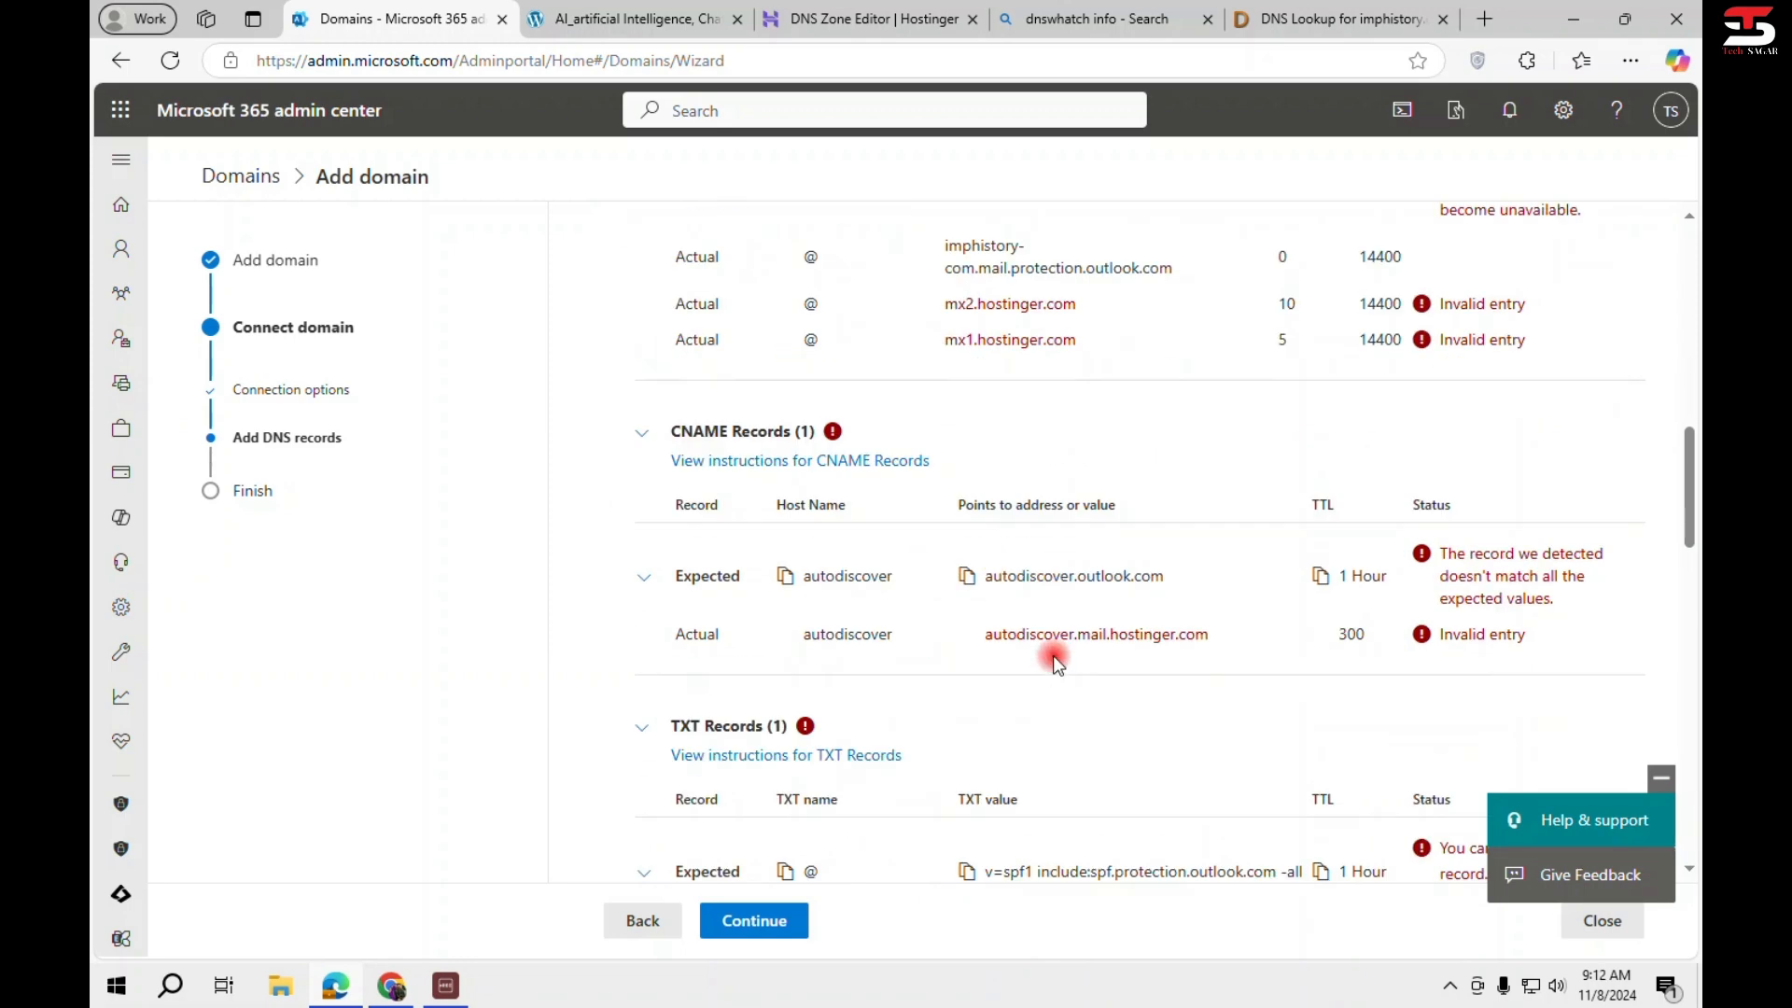
Examine the status of the Skype for Business CNAME and SRV records and expand the DKIM CNAME records to check theirs.
scroll(1051, 655, down, 10)
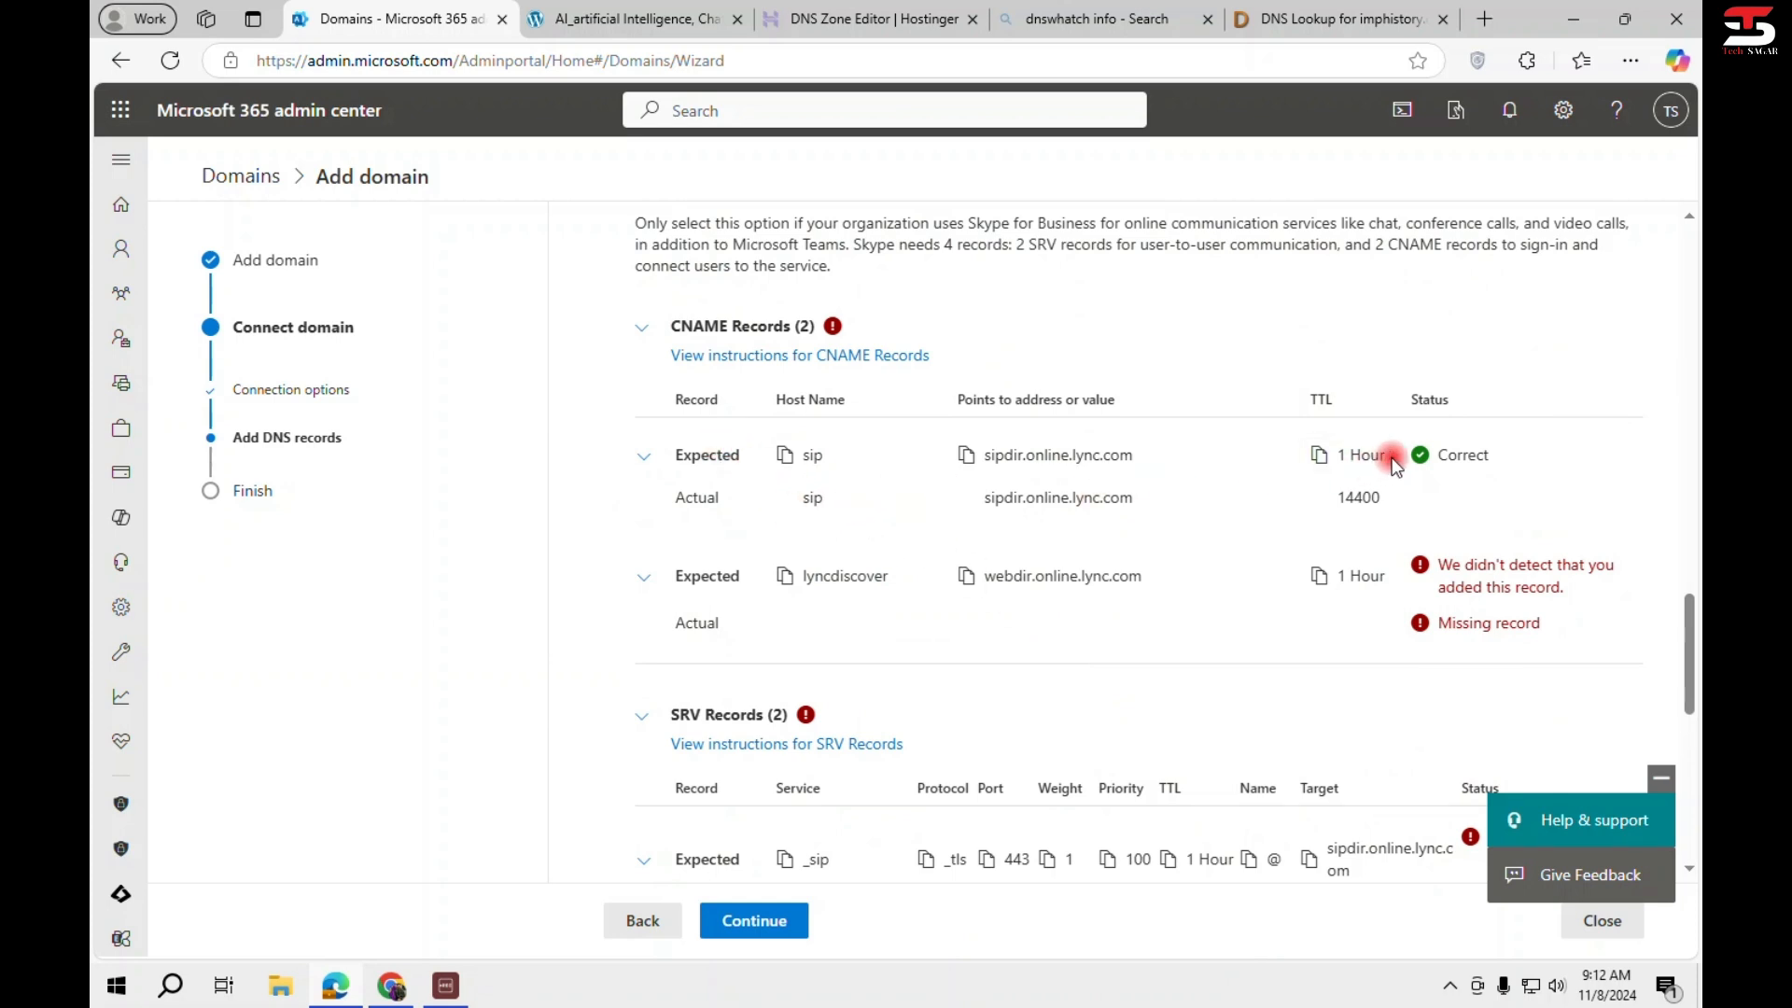
double_click(1499, 458)
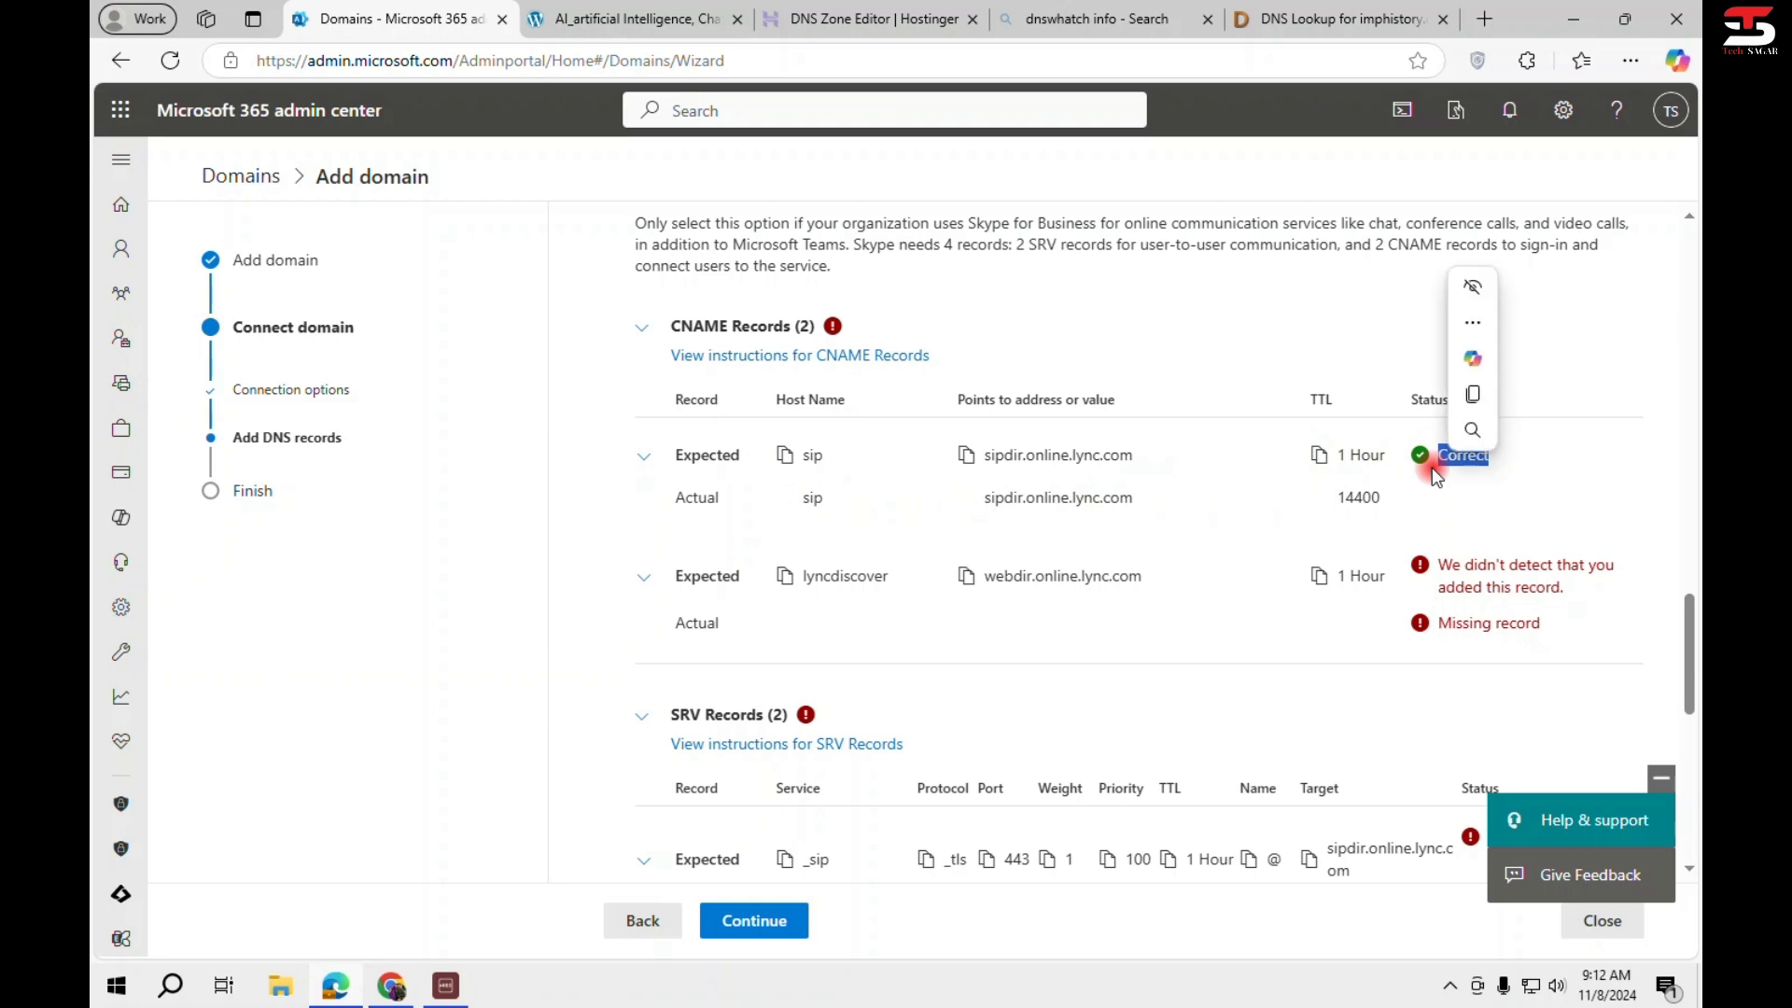
scroll(1062, 660, down, 4)
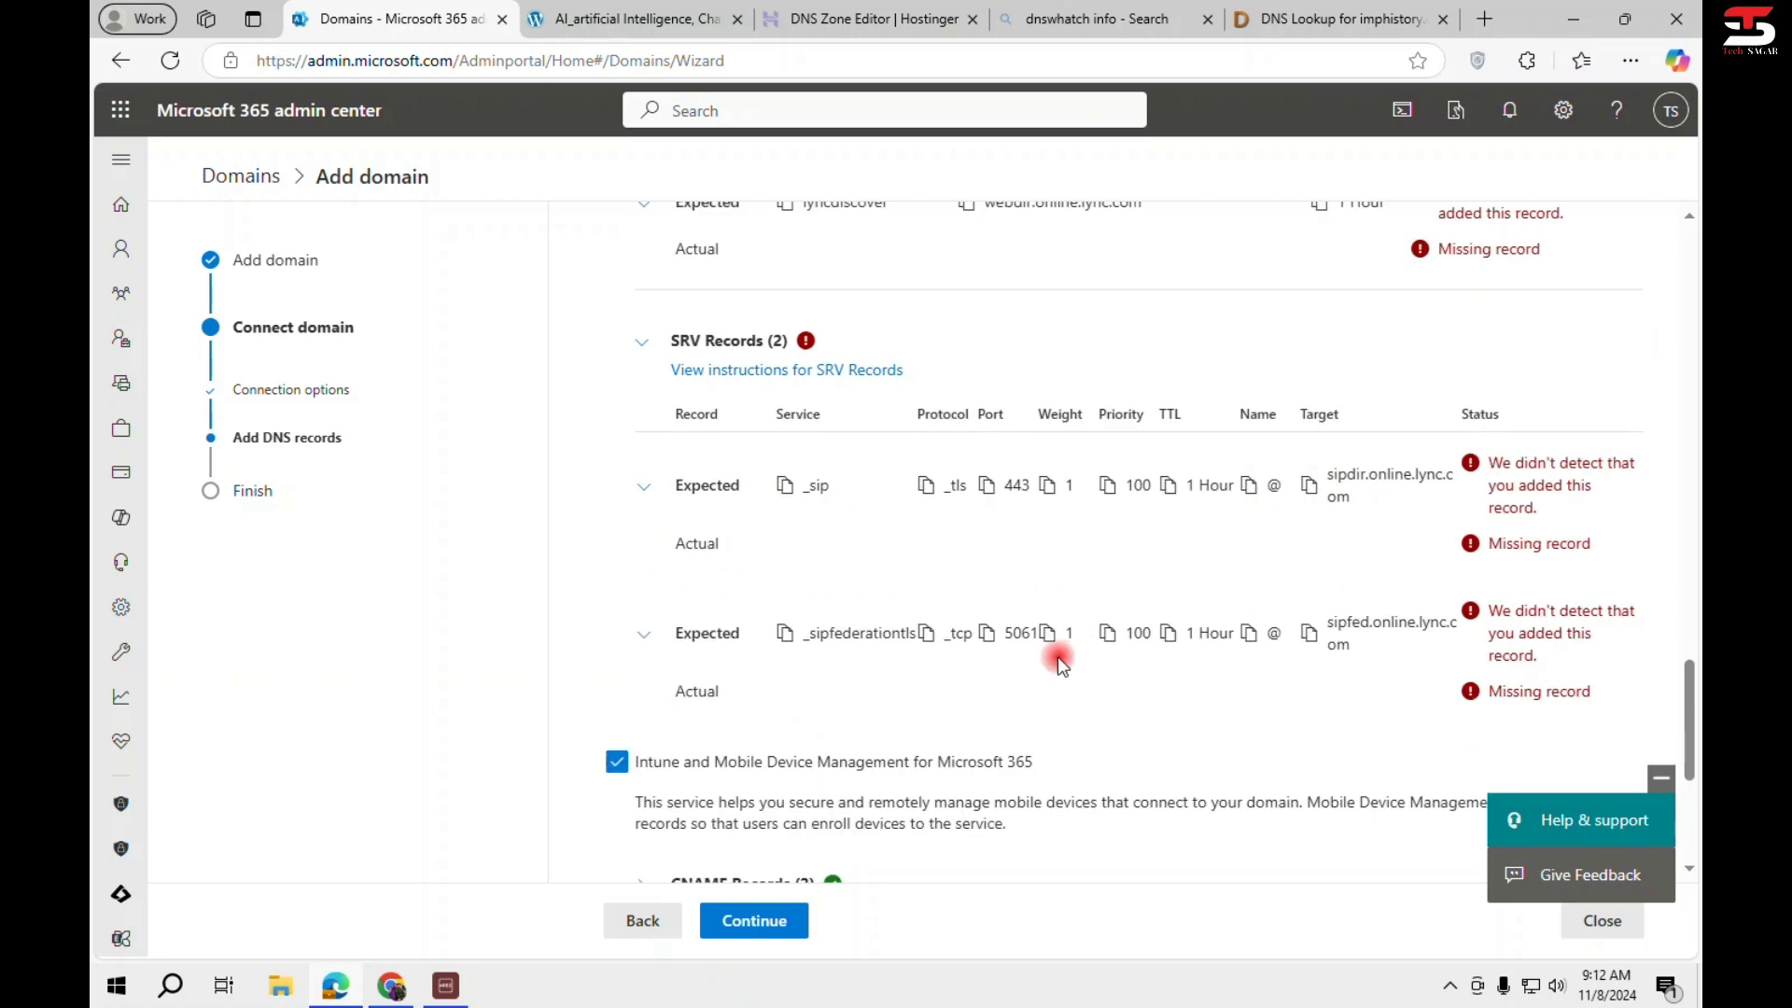
scroll(1057, 657, down, 4)
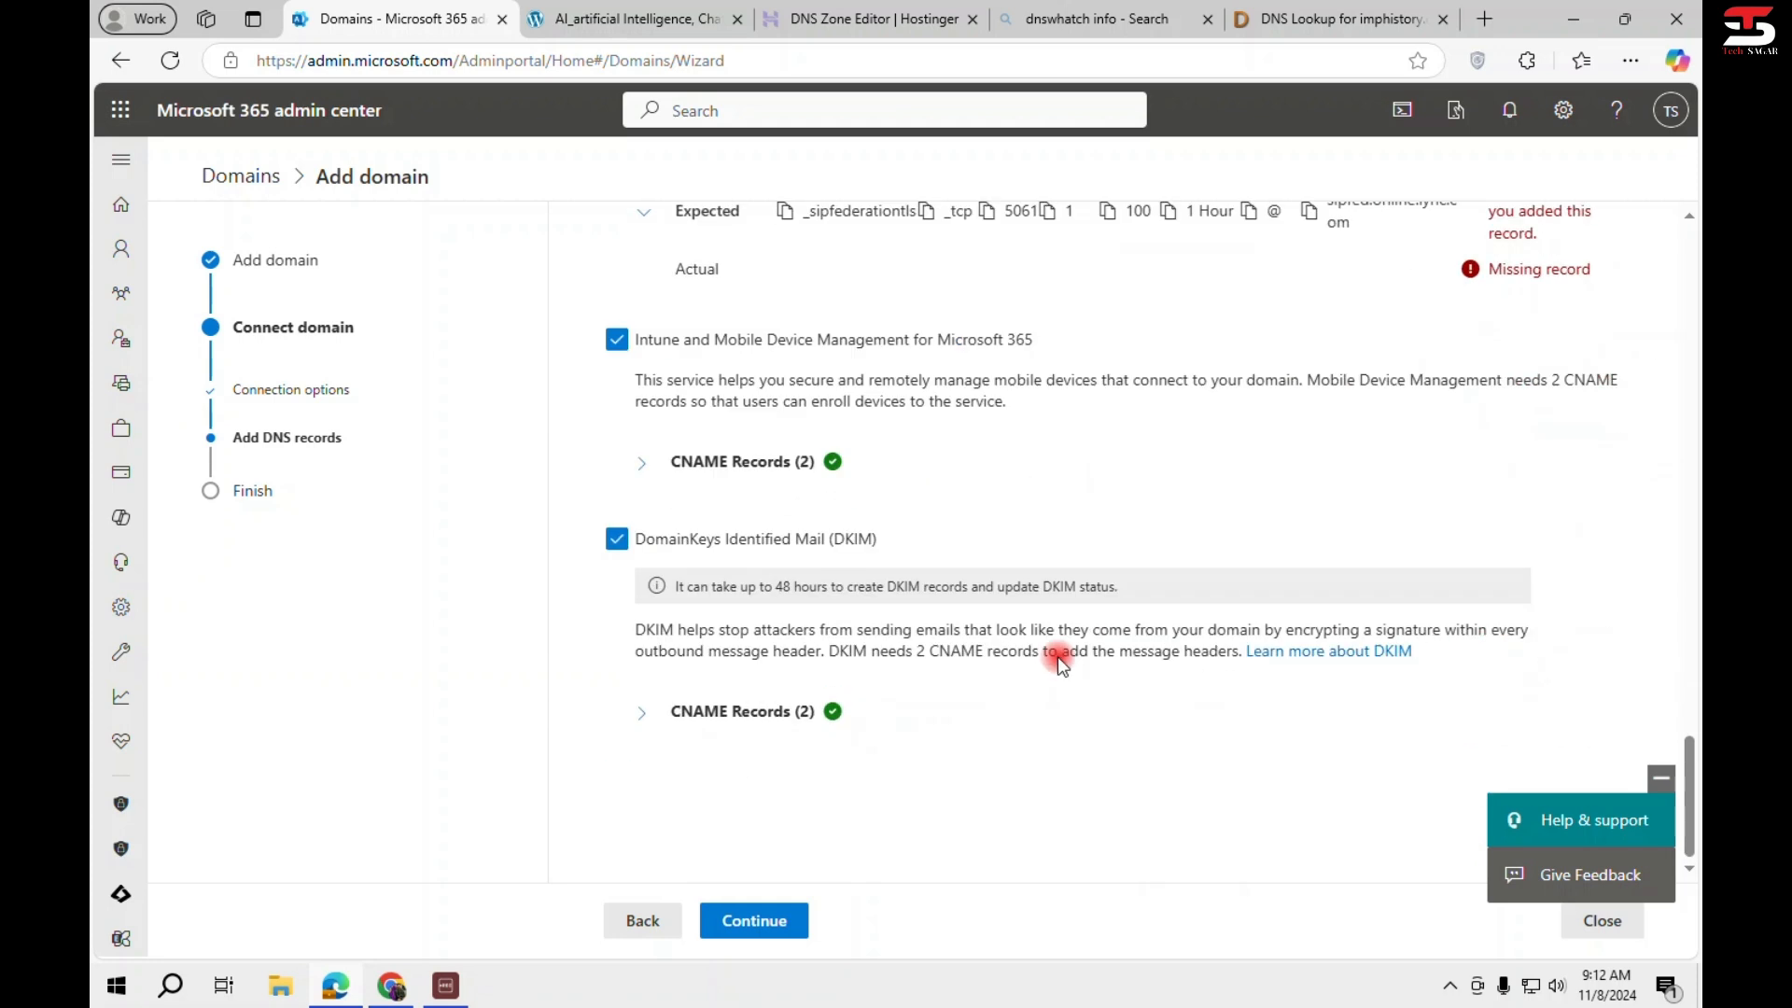
click(653, 715)
scroll(789, 434, down, 2)
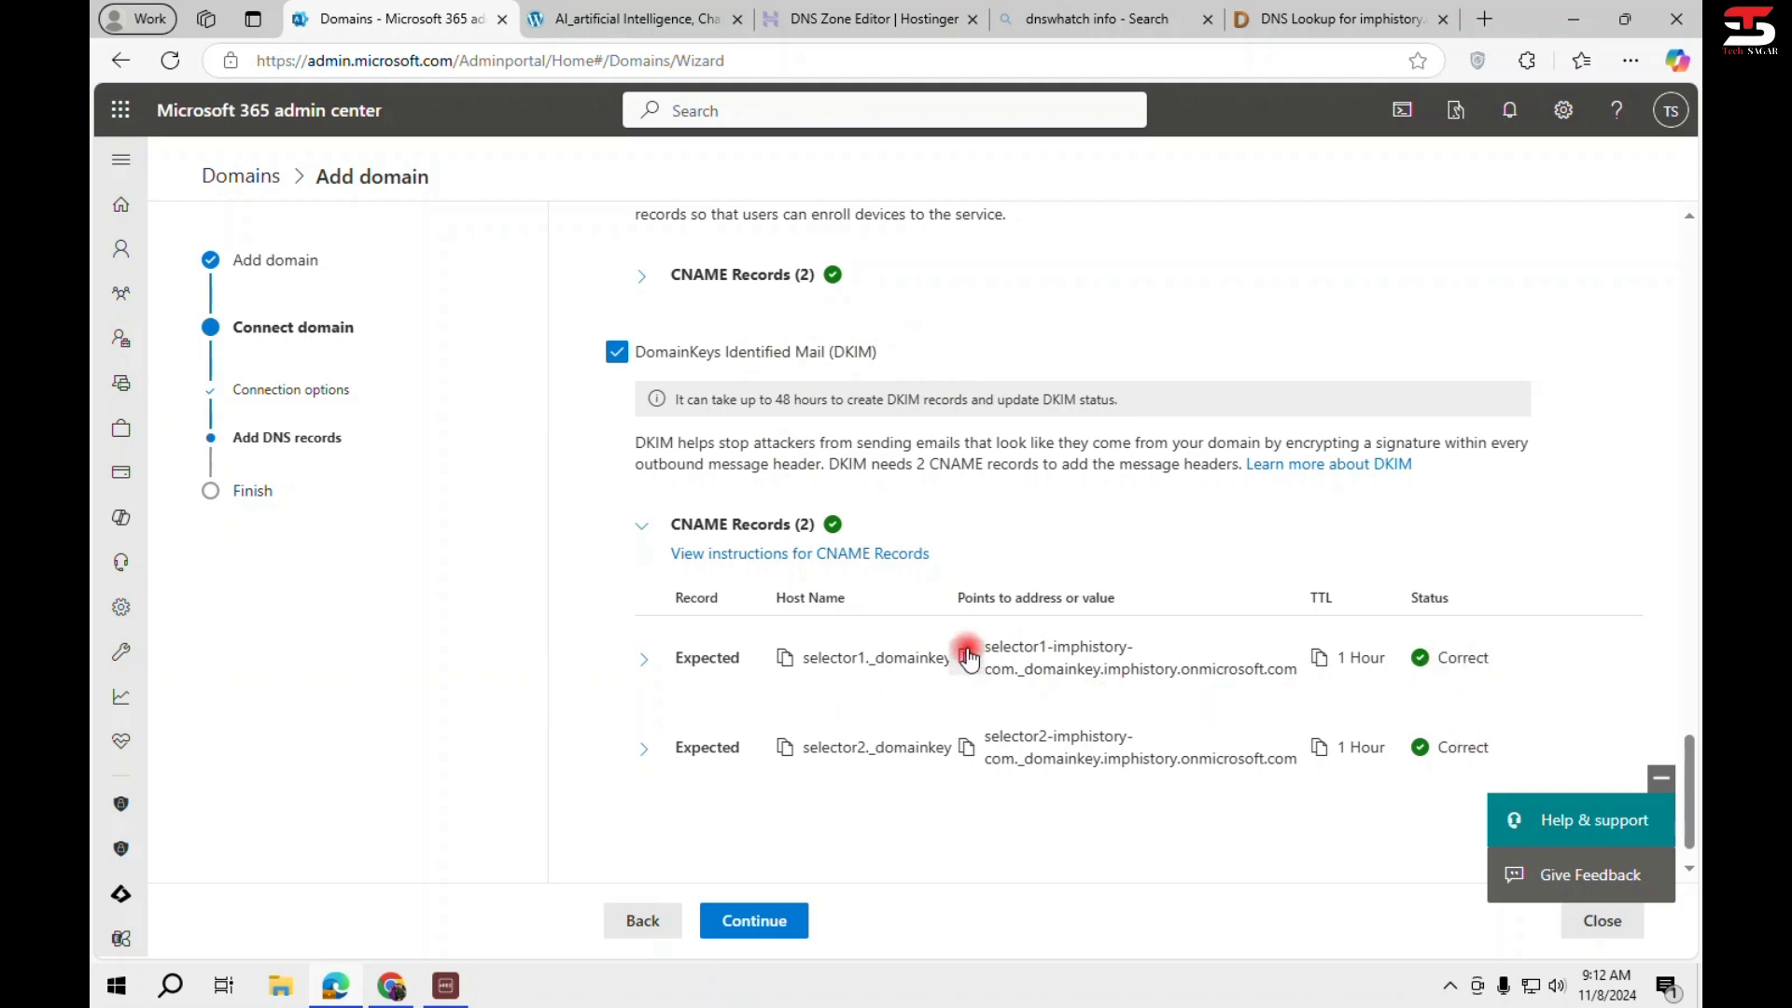
scroll(966, 635, up, 3)
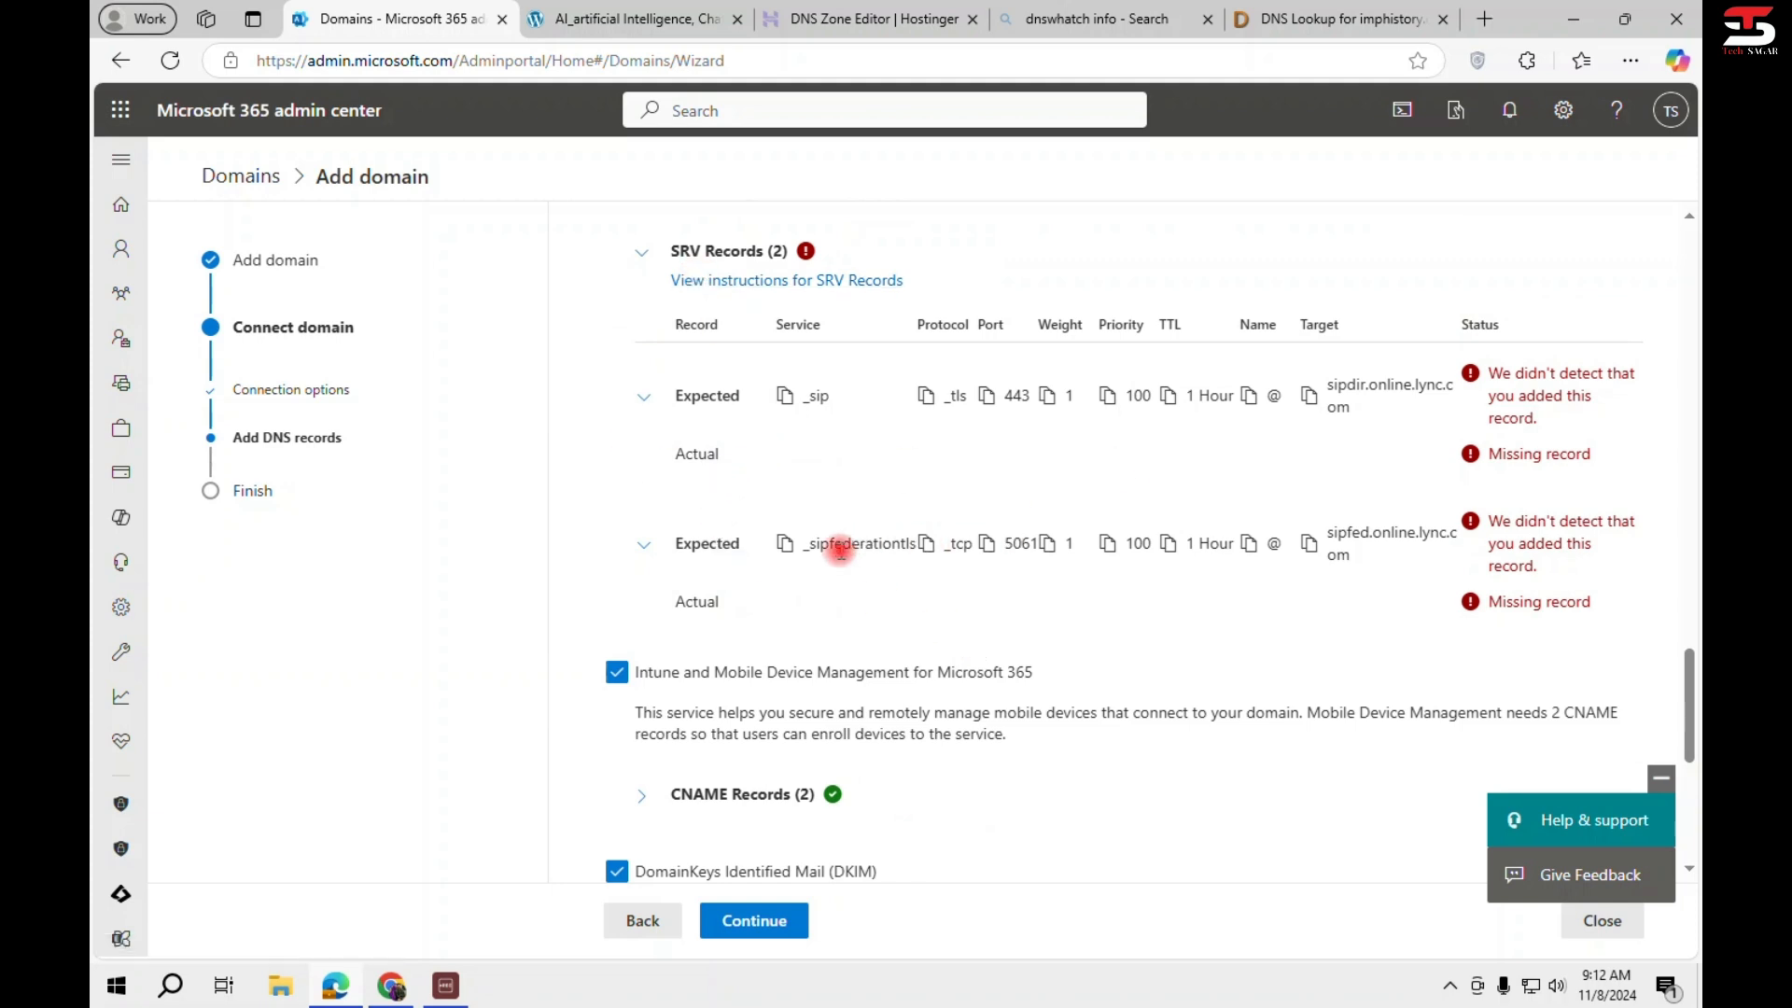
scroll(1055, 564, up, 2)
scroll(1058, 565, up, 2)
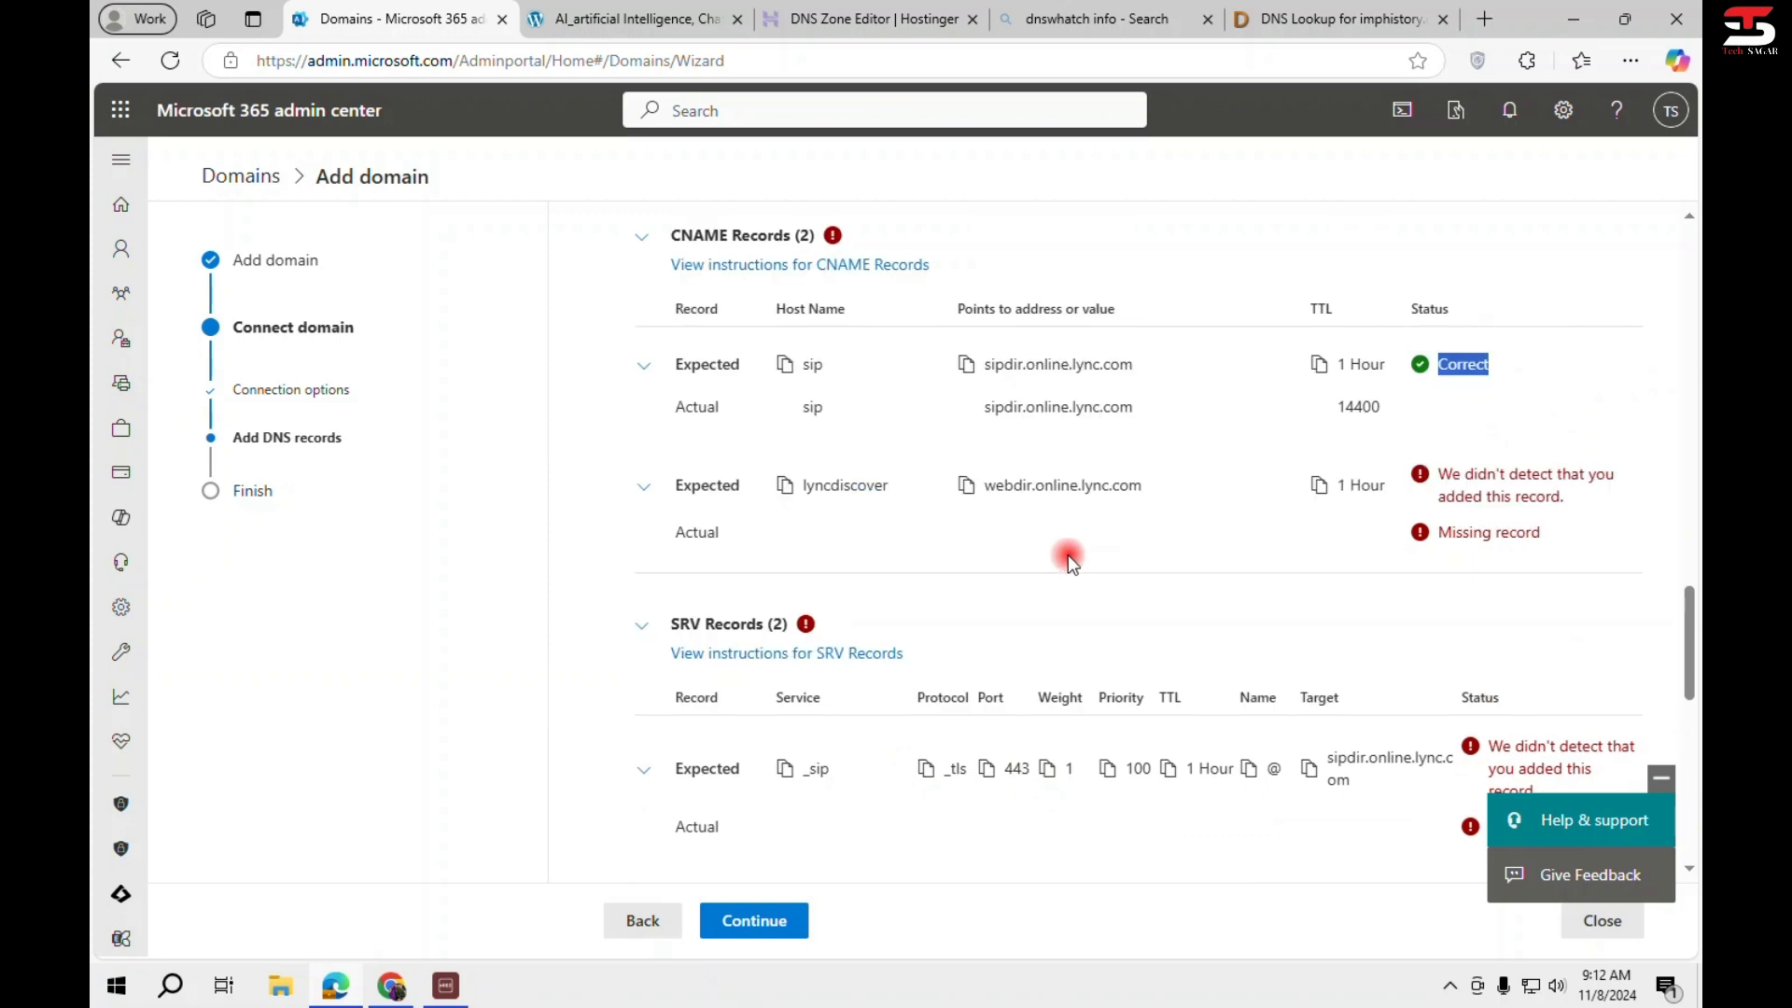
Review the Skype for Business and TXT record statuses and compare the SPF entries with the DNSWatch TXT lookup.
scroll(1067, 555, up, 2)
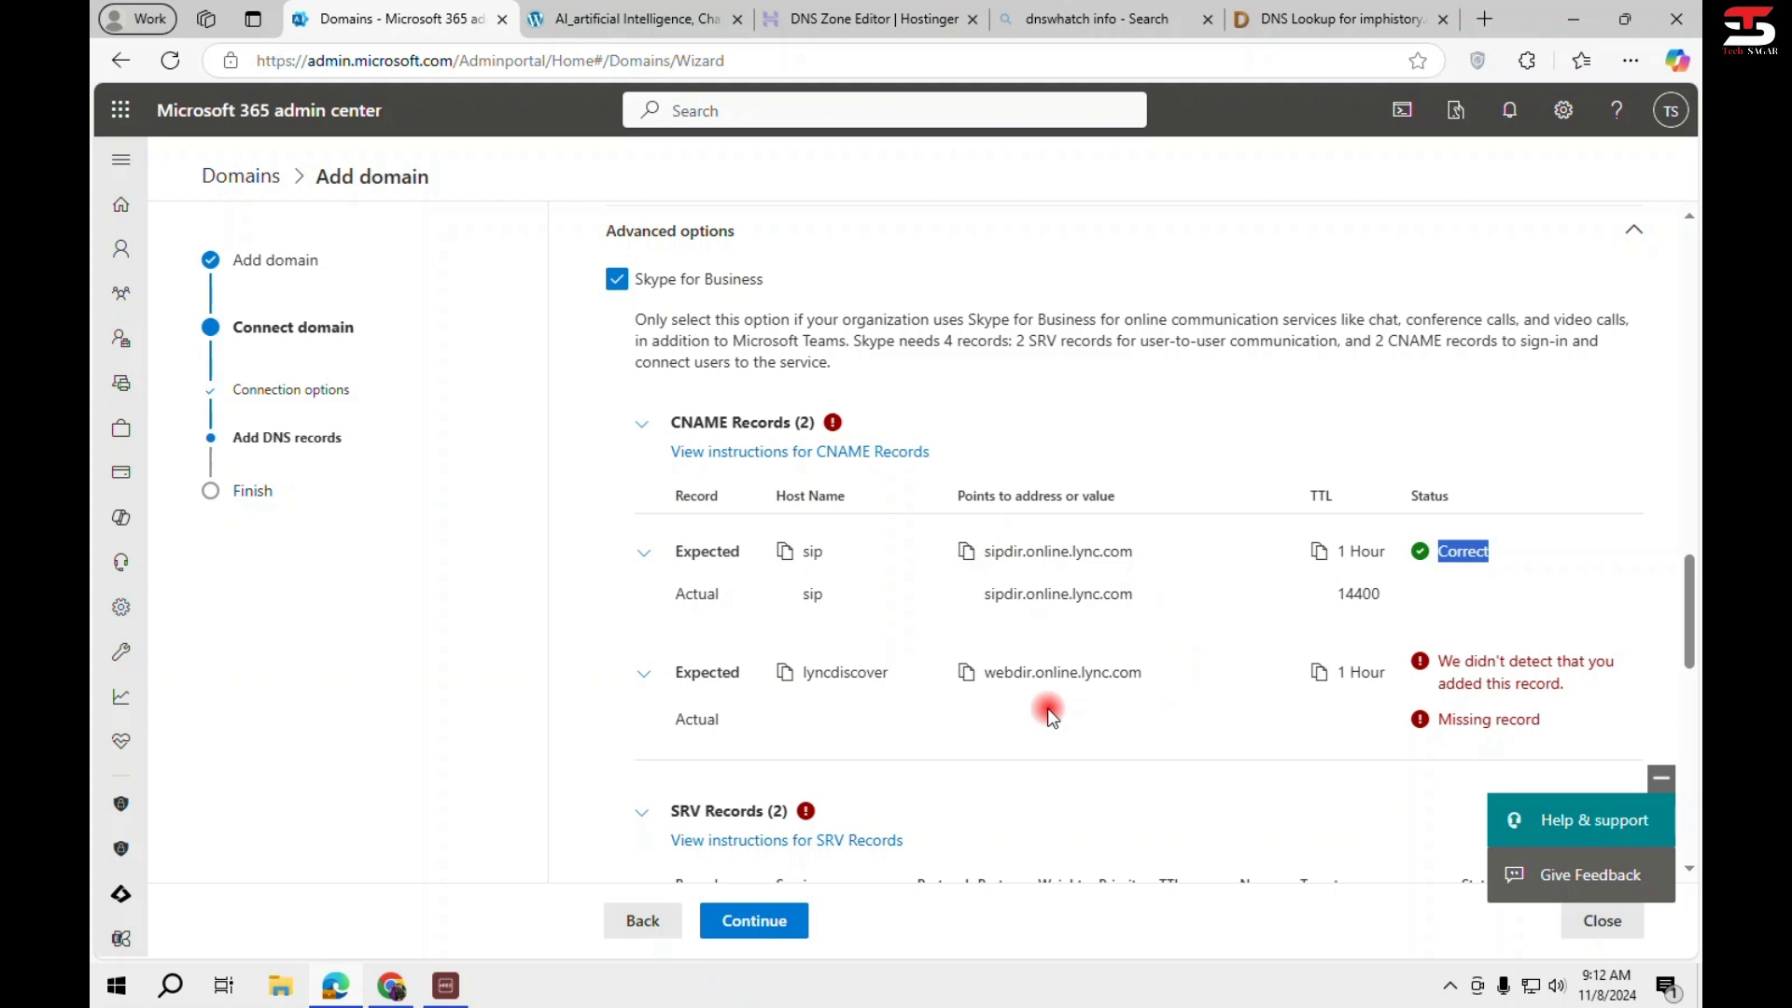
scroll(1068, 700, up, 2)
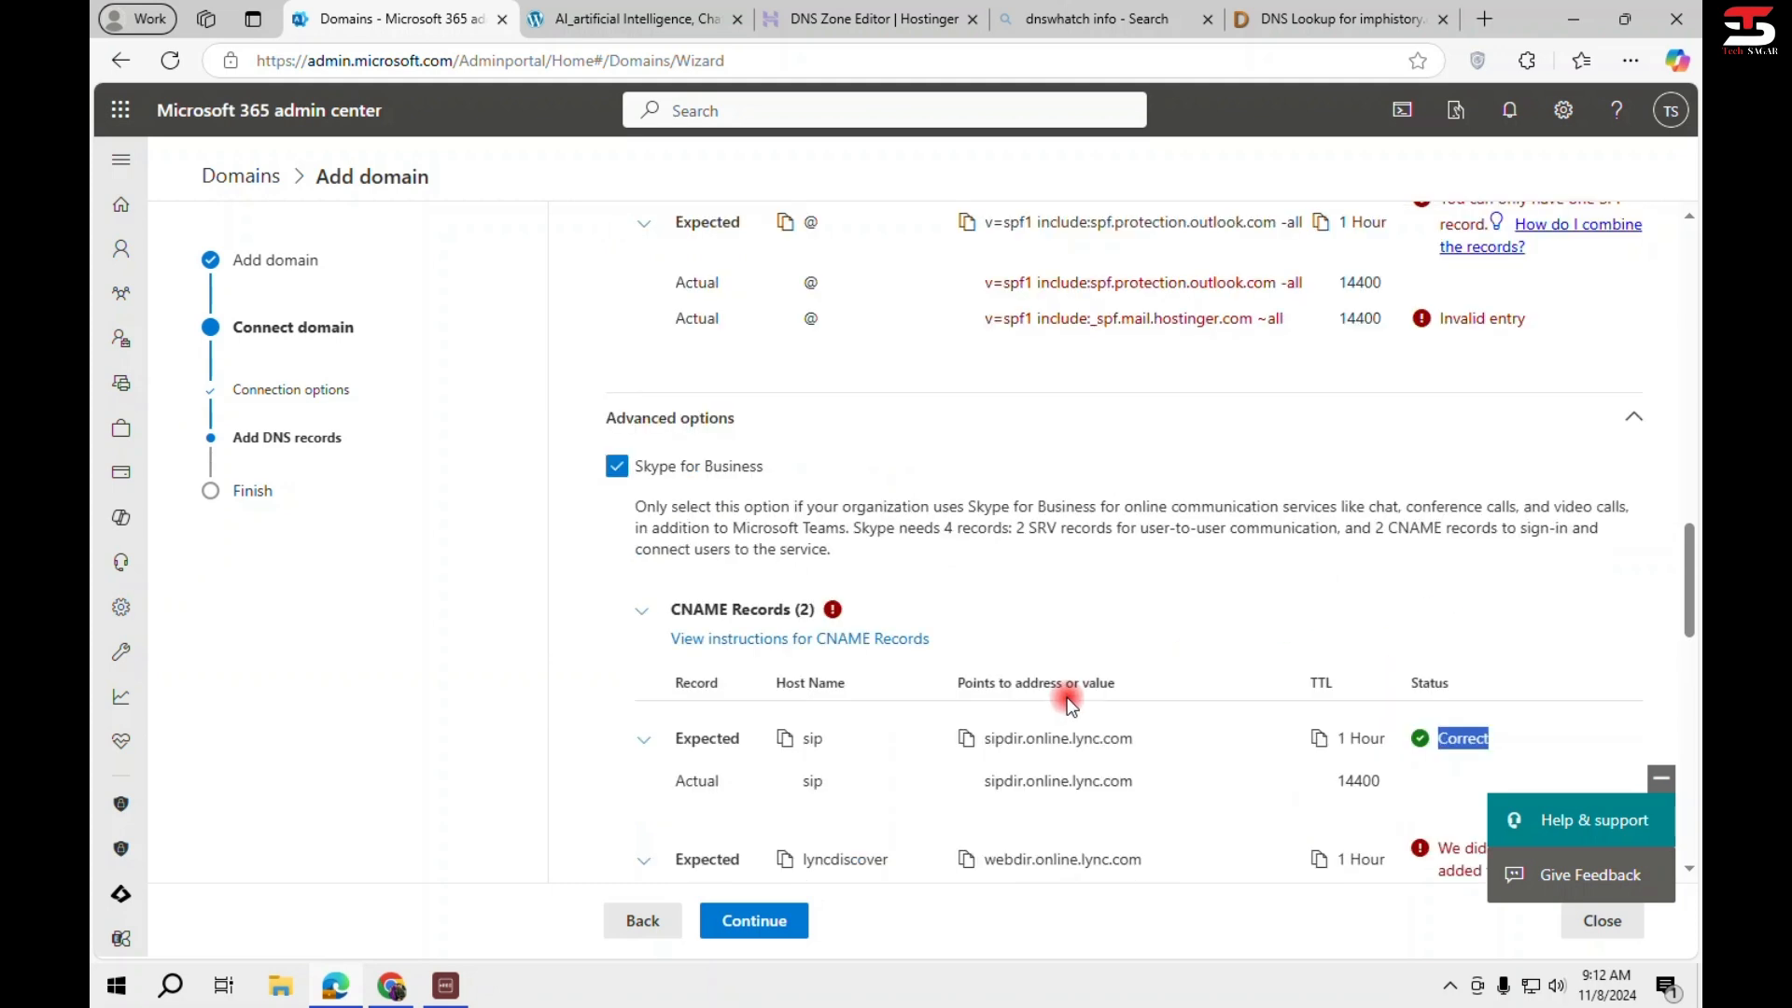
scroll(1069, 702, up, 2)
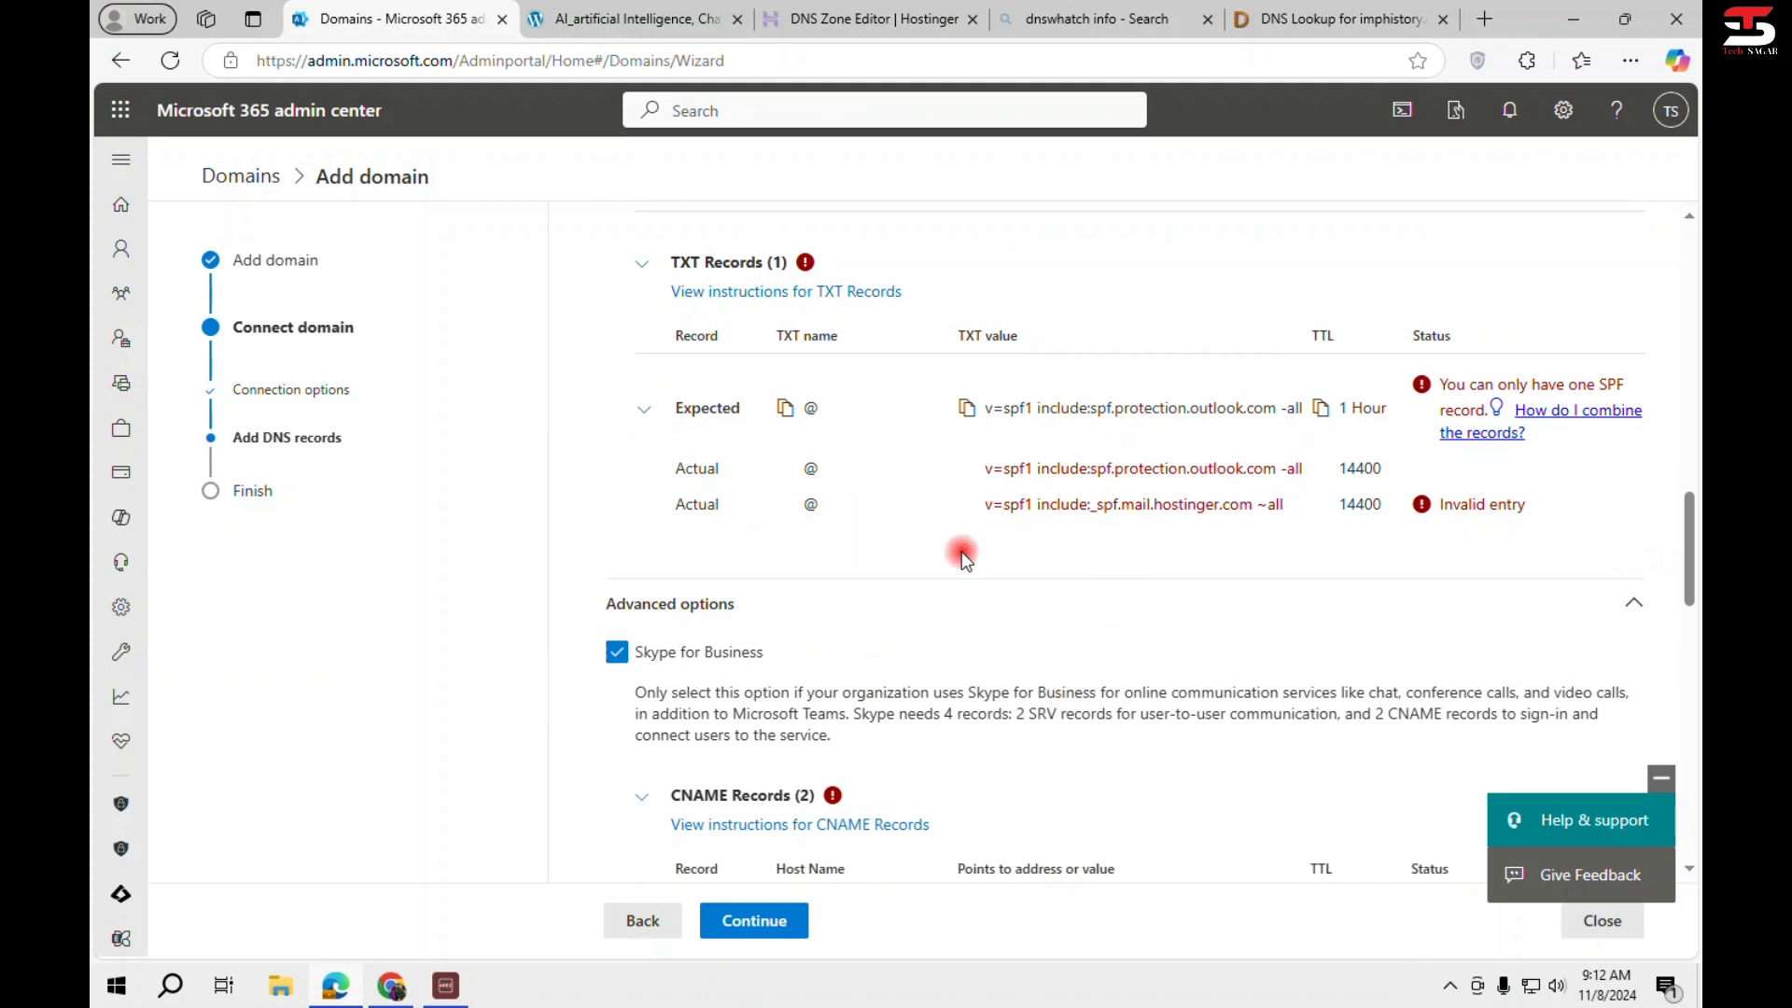
scroll(964, 557, up, 2)
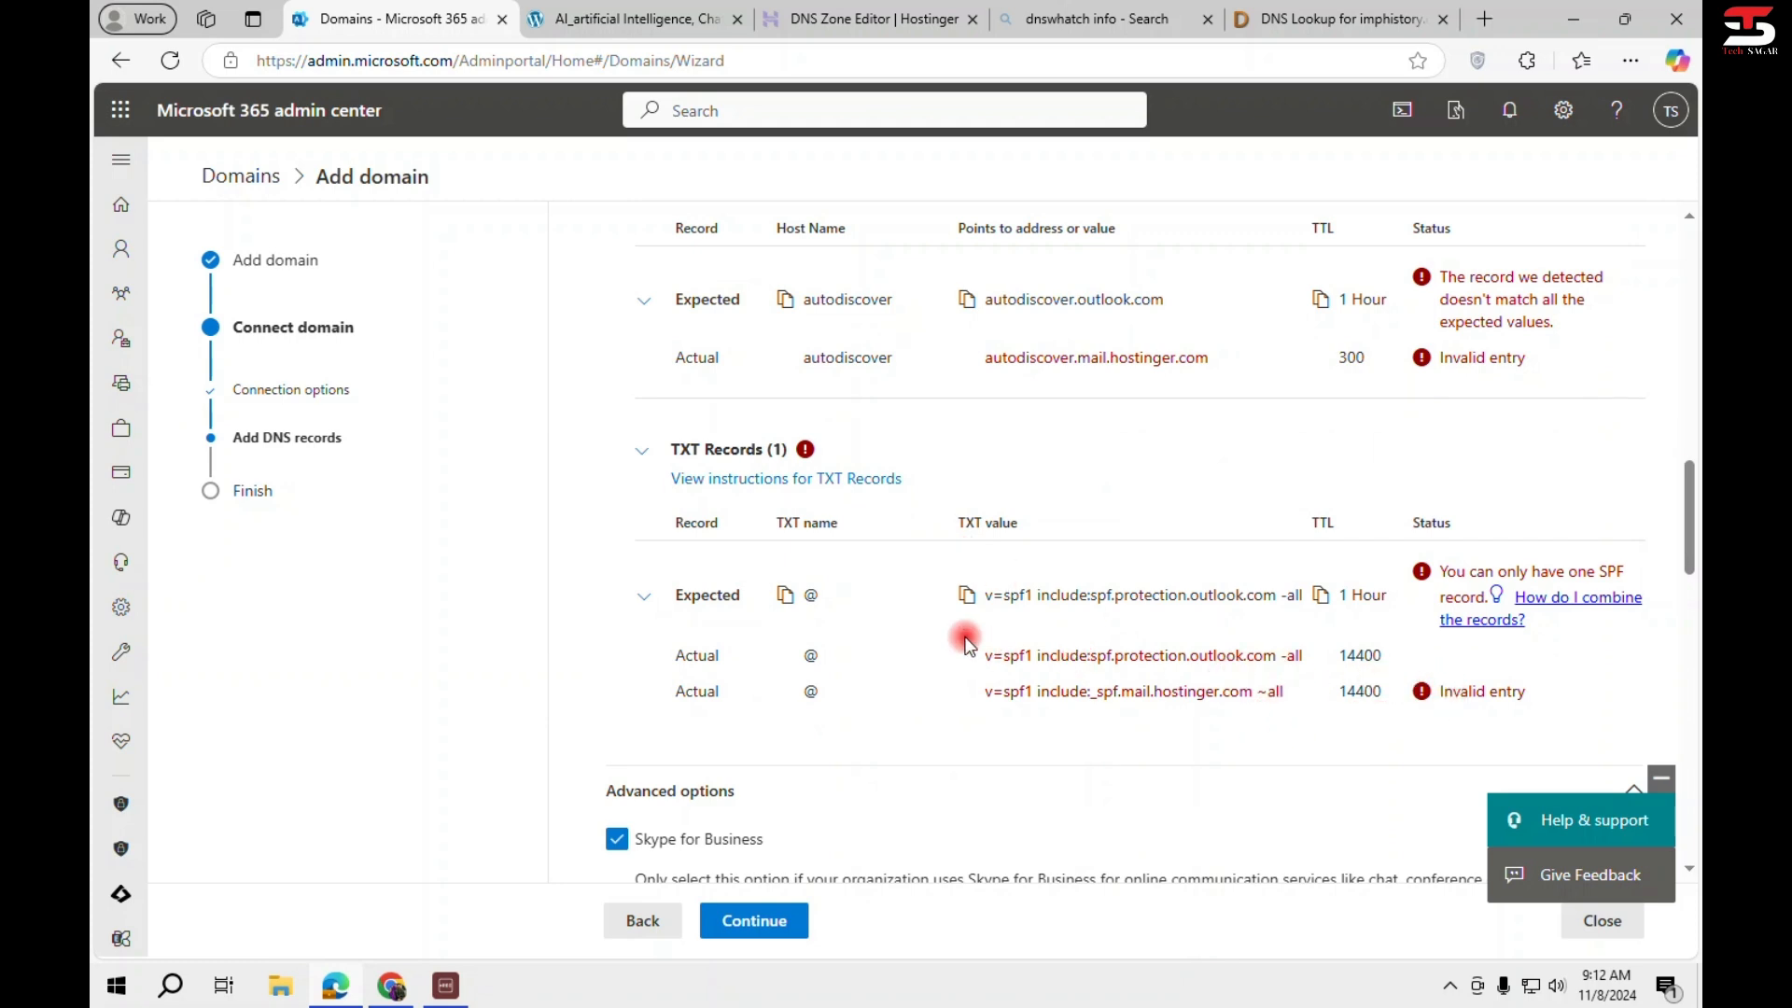
click(1306, 19)
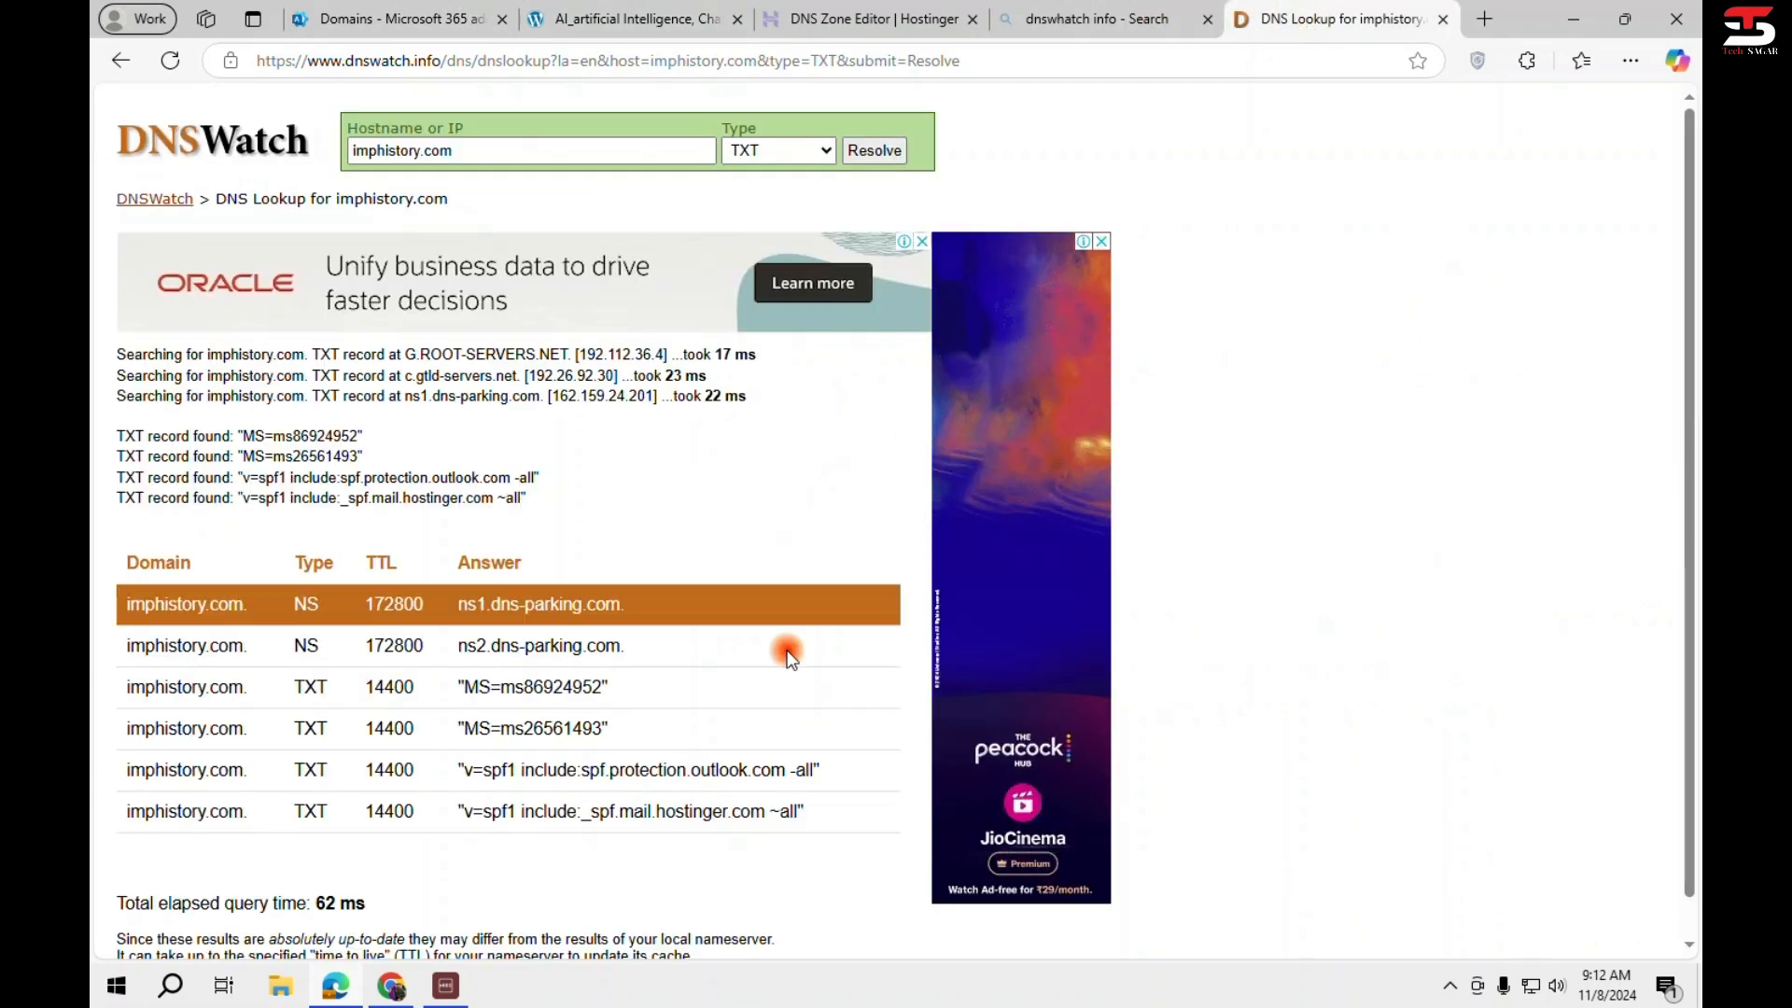
click(436, 28)
scroll(1148, 612, up, 2)
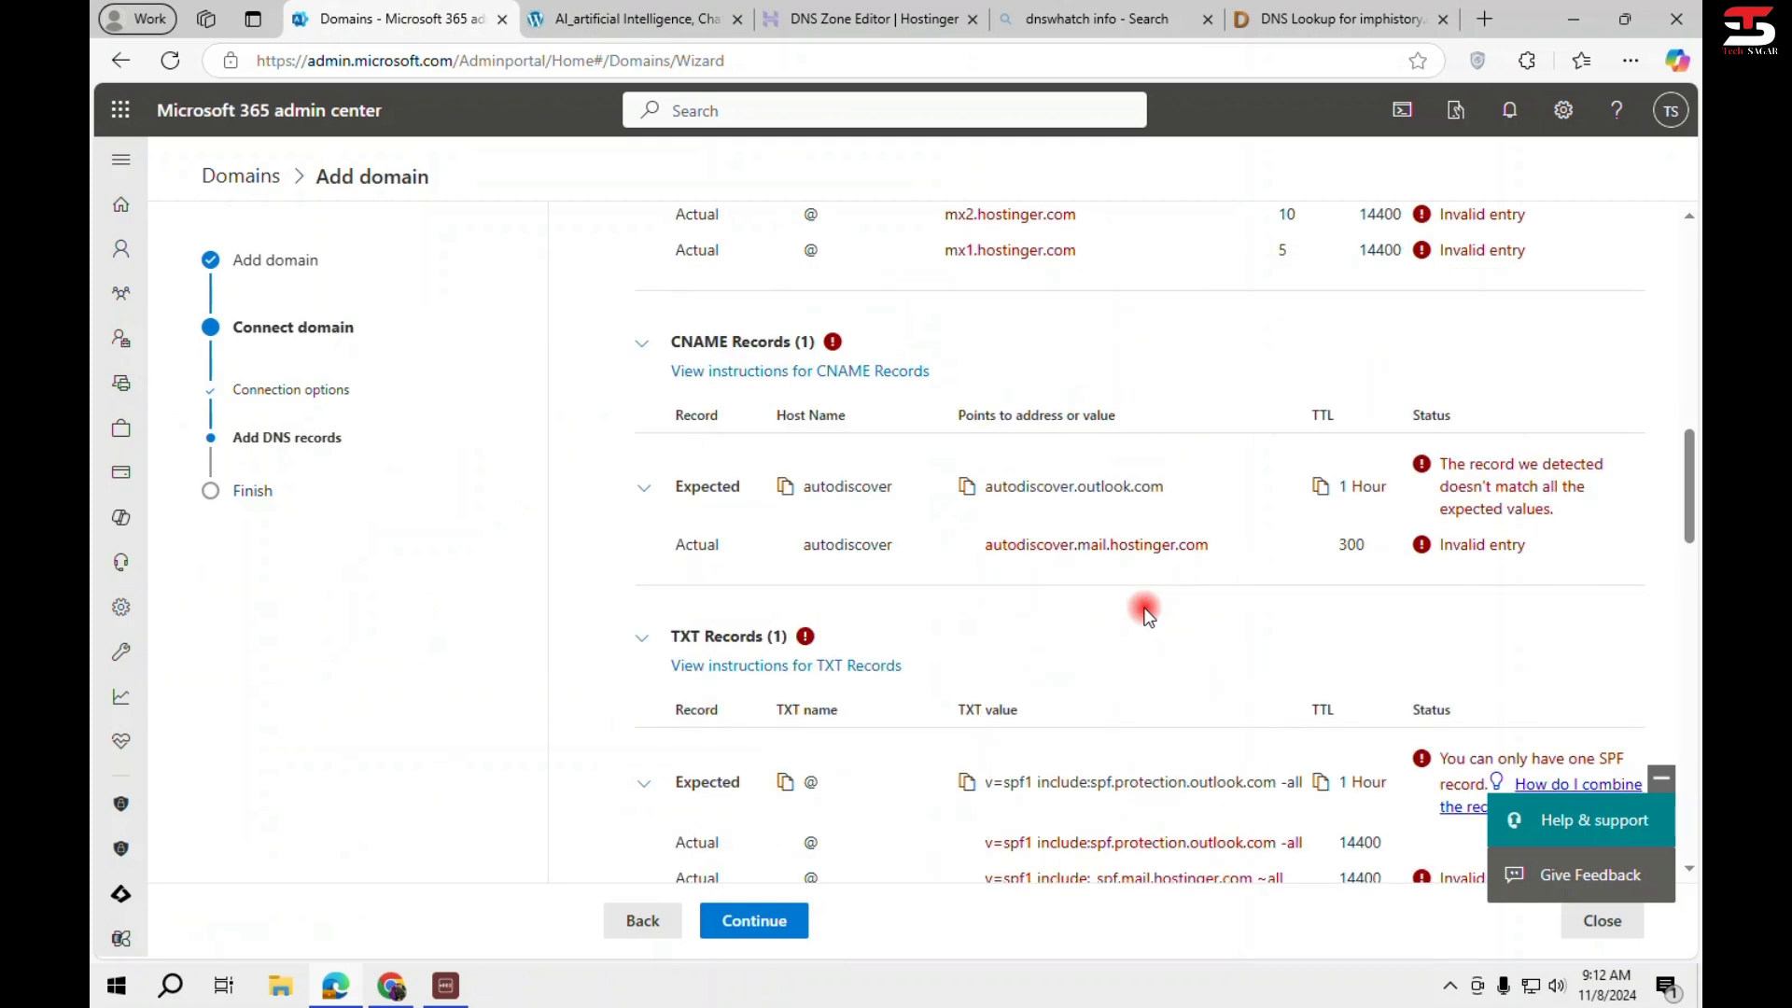
Compare the expected and actual values of the Exchange autodiscover CNAME record.
scroll(1190, 594, up, 2)
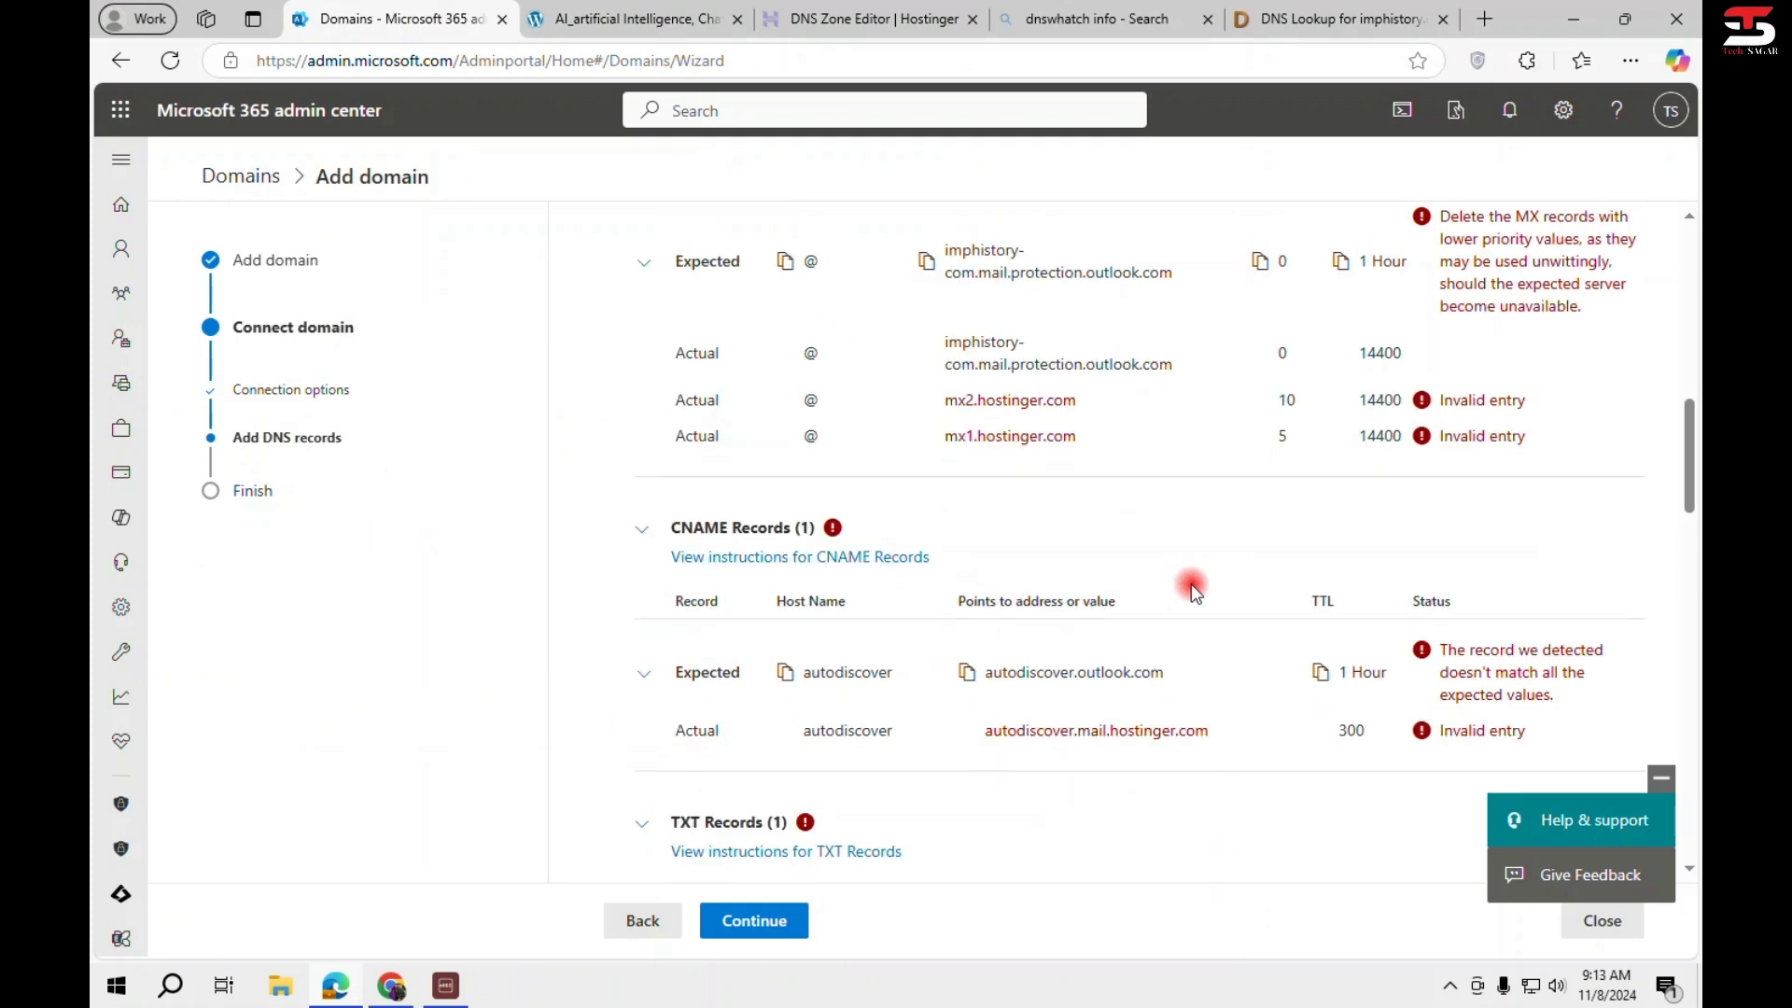
drag(801, 677, 1191, 682)
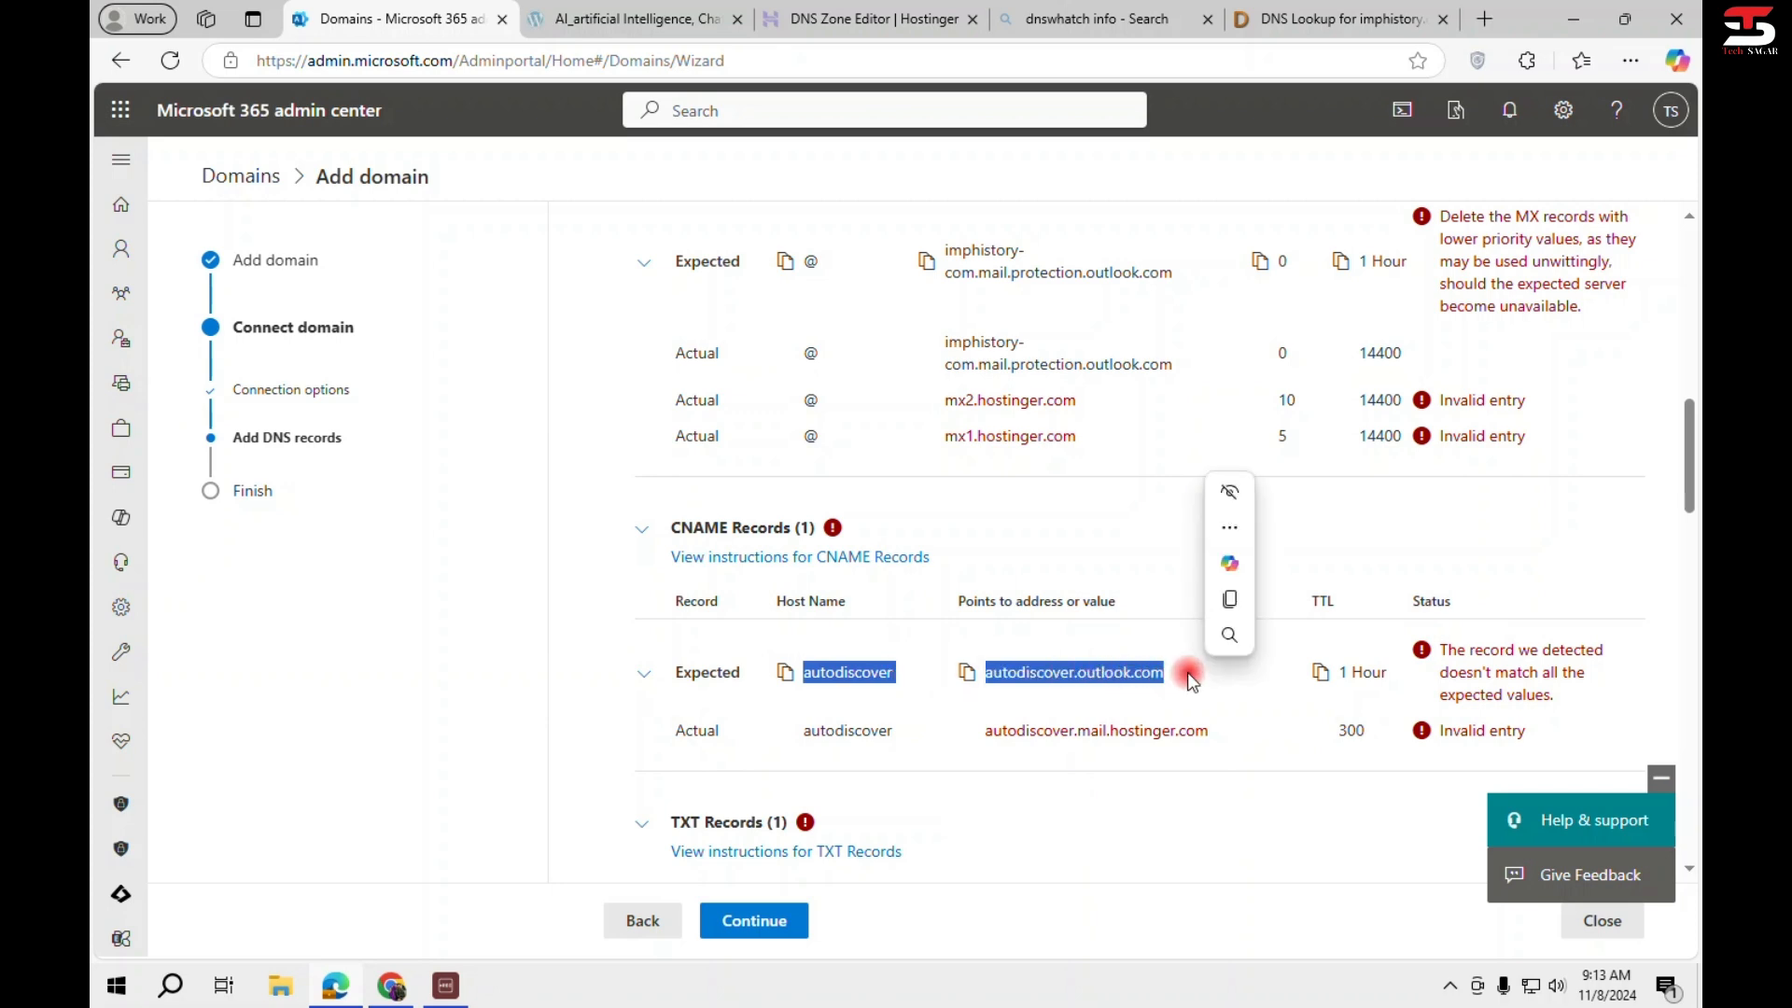
drag(803, 732, 1207, 720)
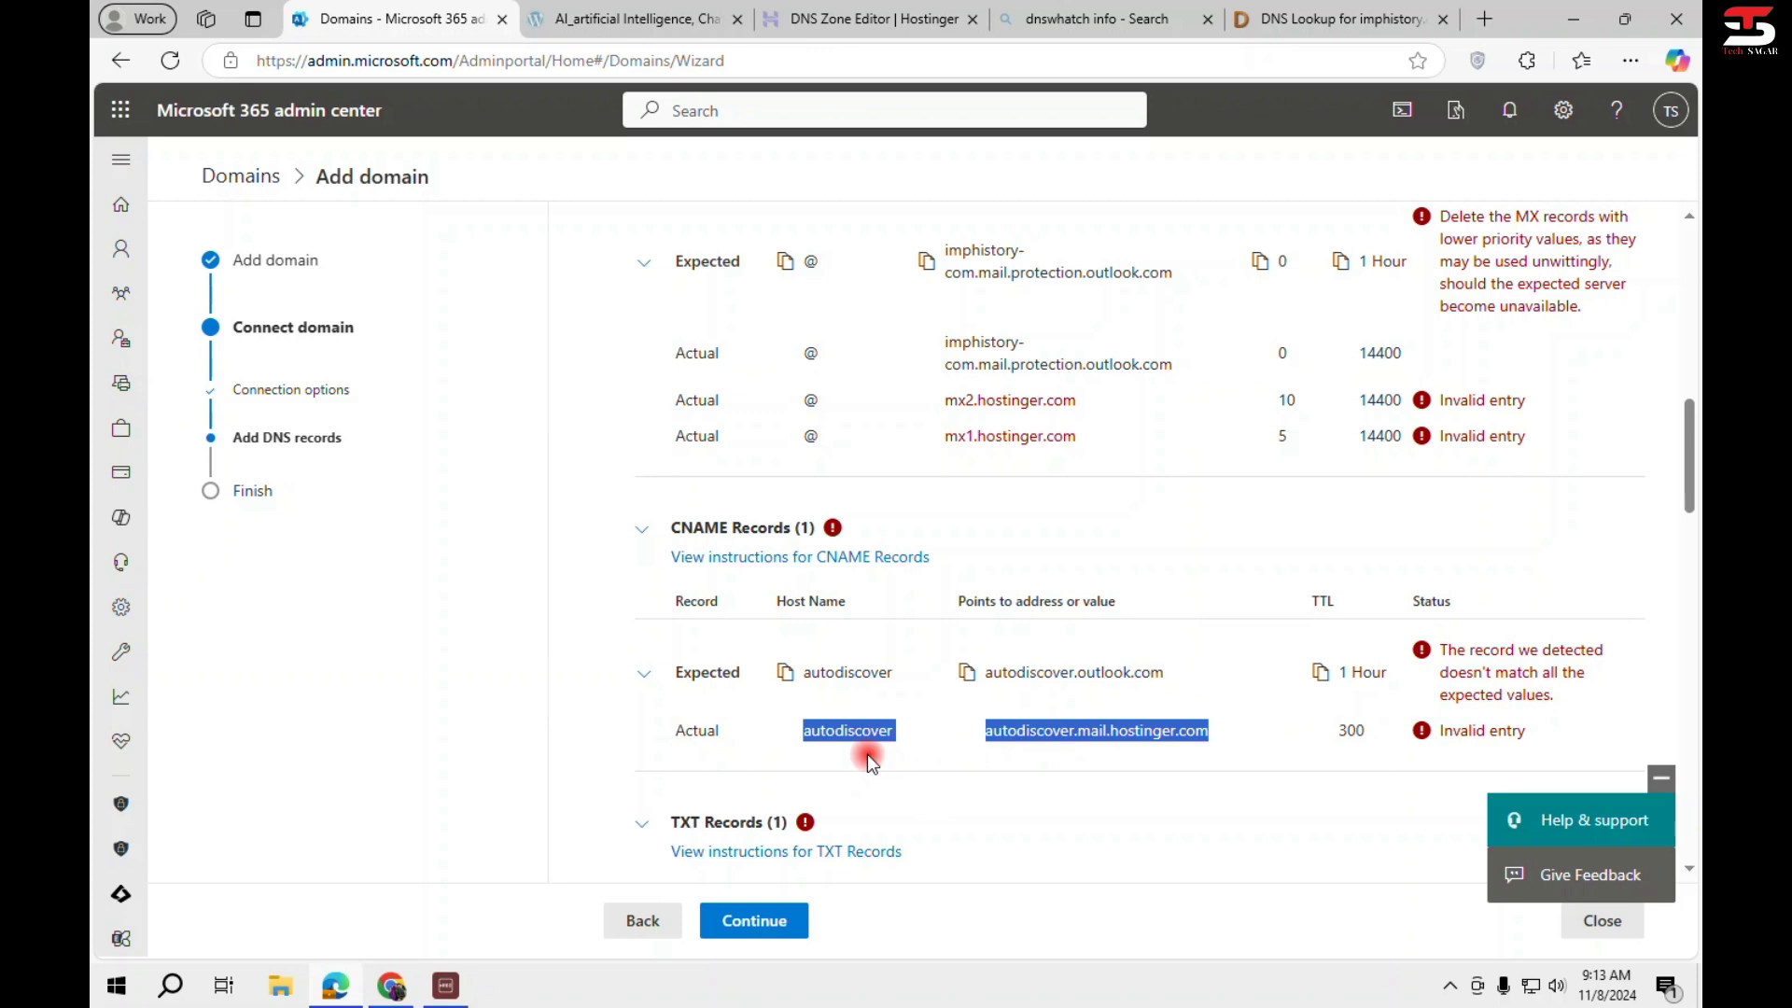
Compare the Hostinger MX entry with the expected MX record and copy the expected Outlook mail server address.
scroll(1016, 684, up, 2)
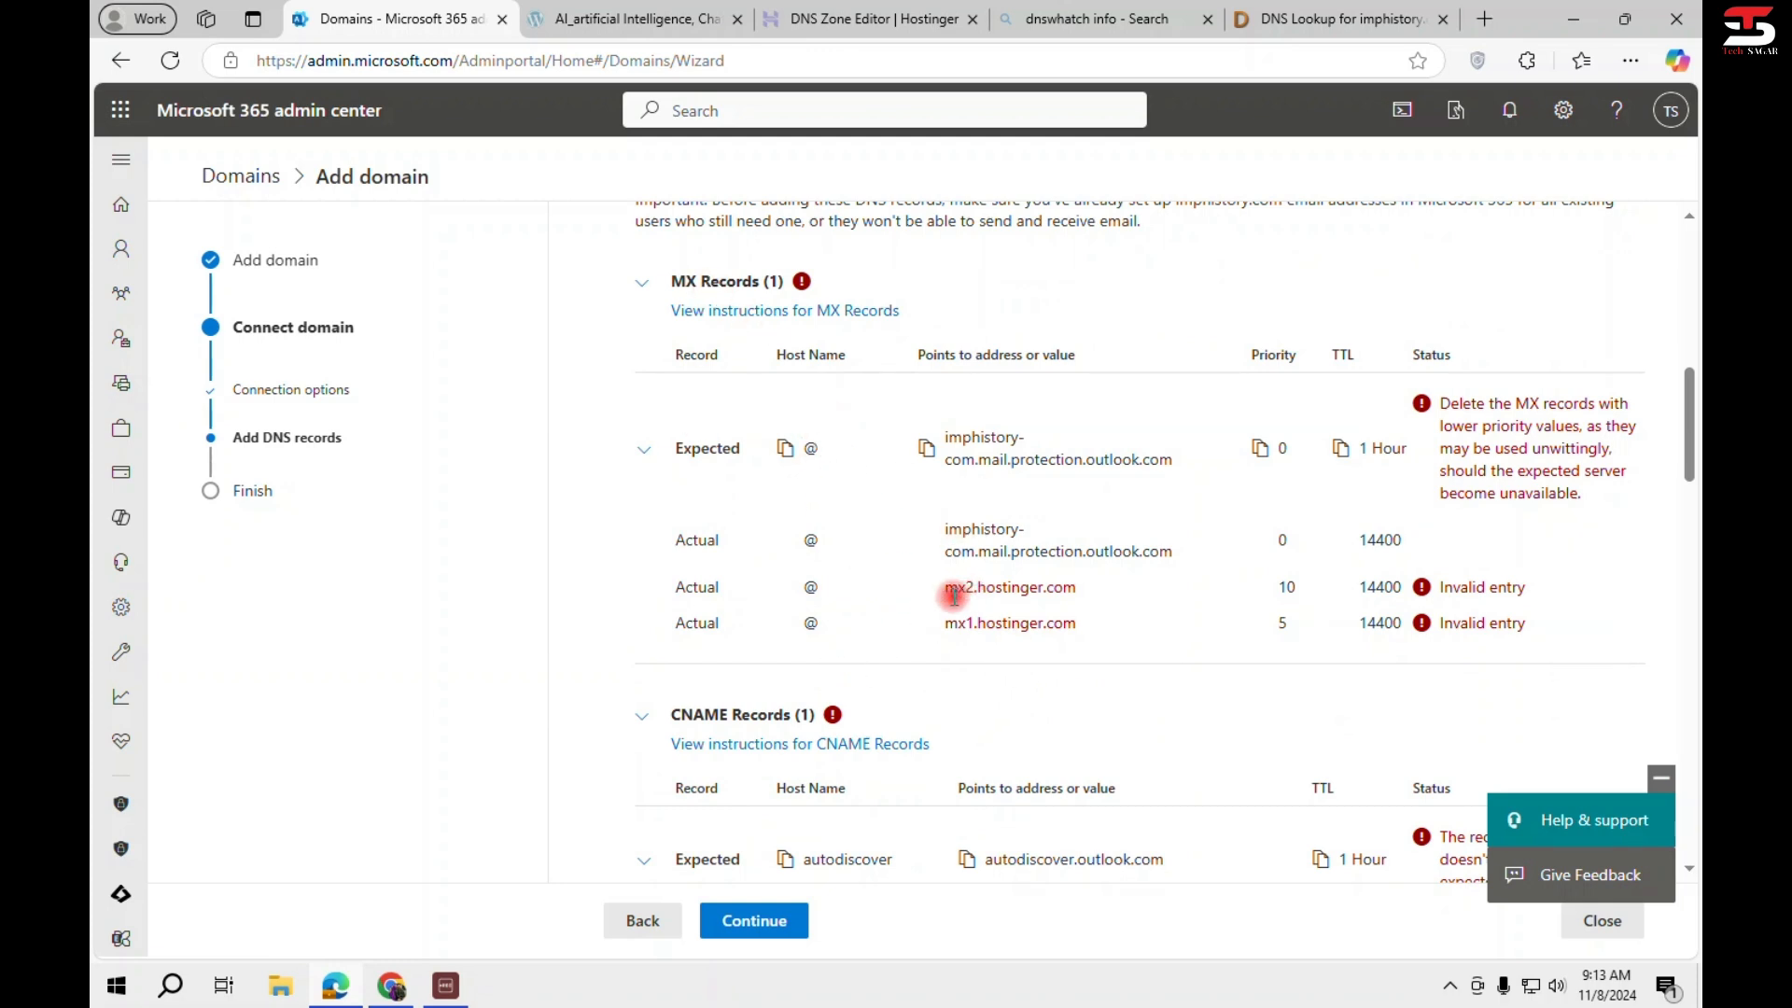
drag(949, 591, 1074, 590)
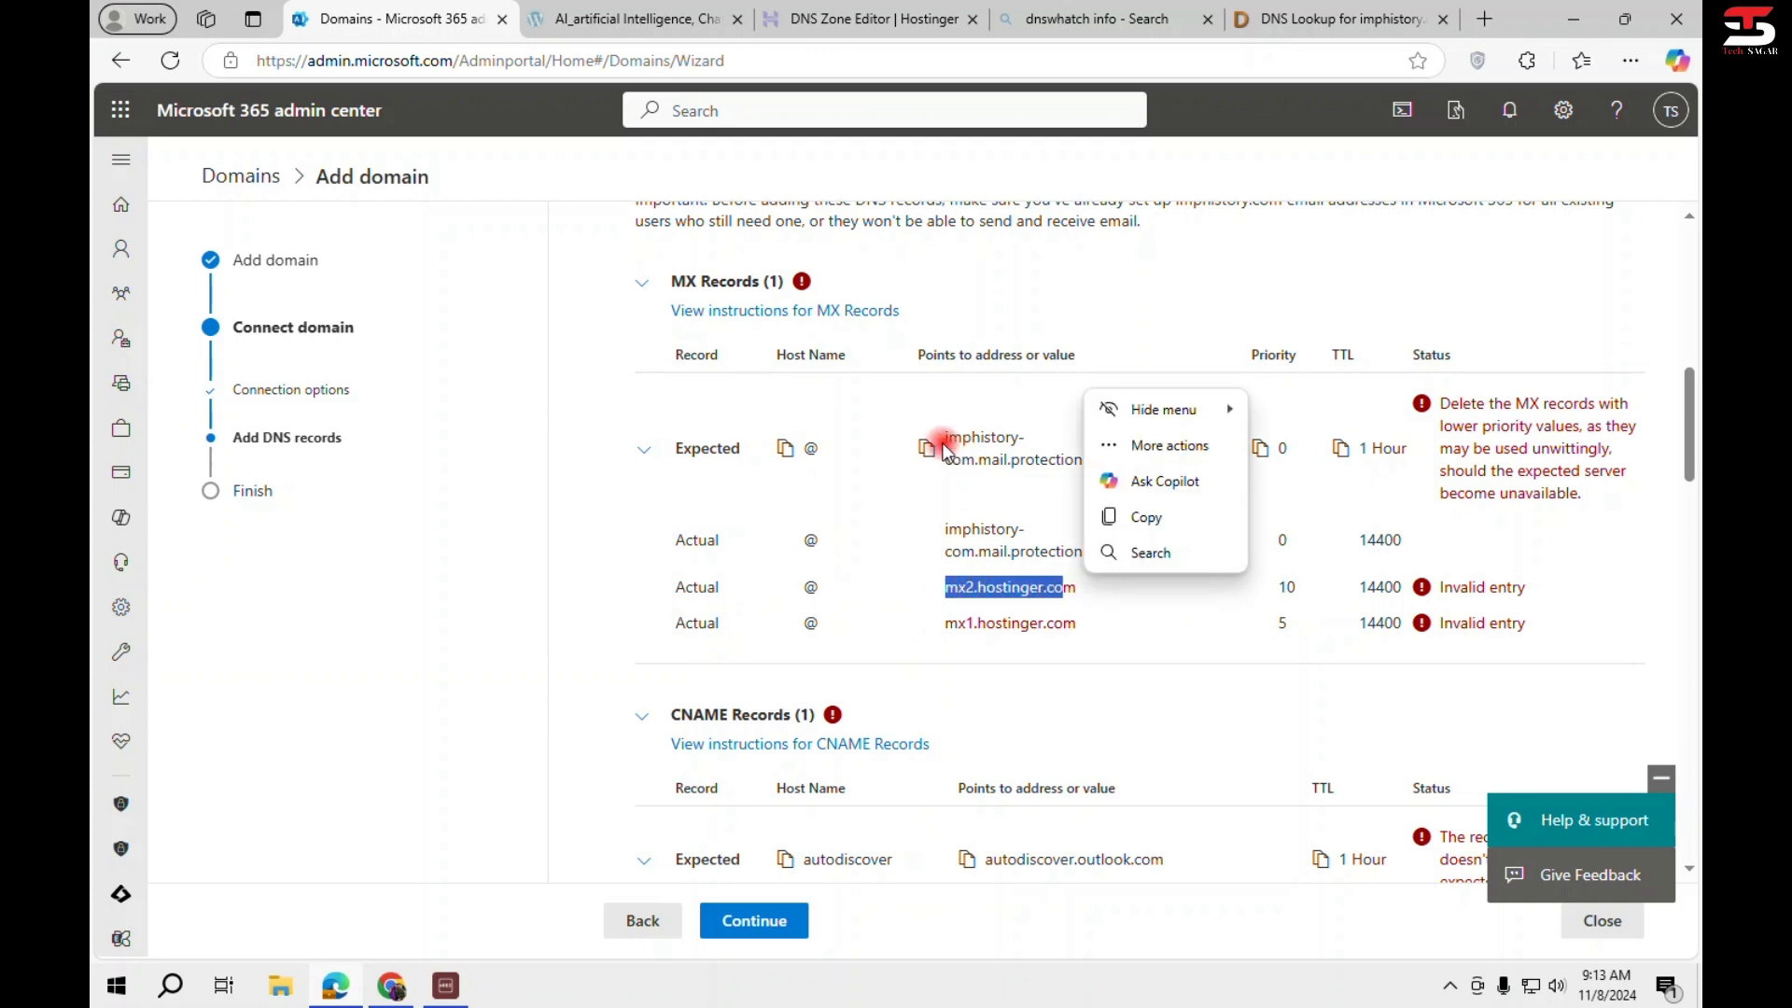
drag(1169, 459, 941, 438)
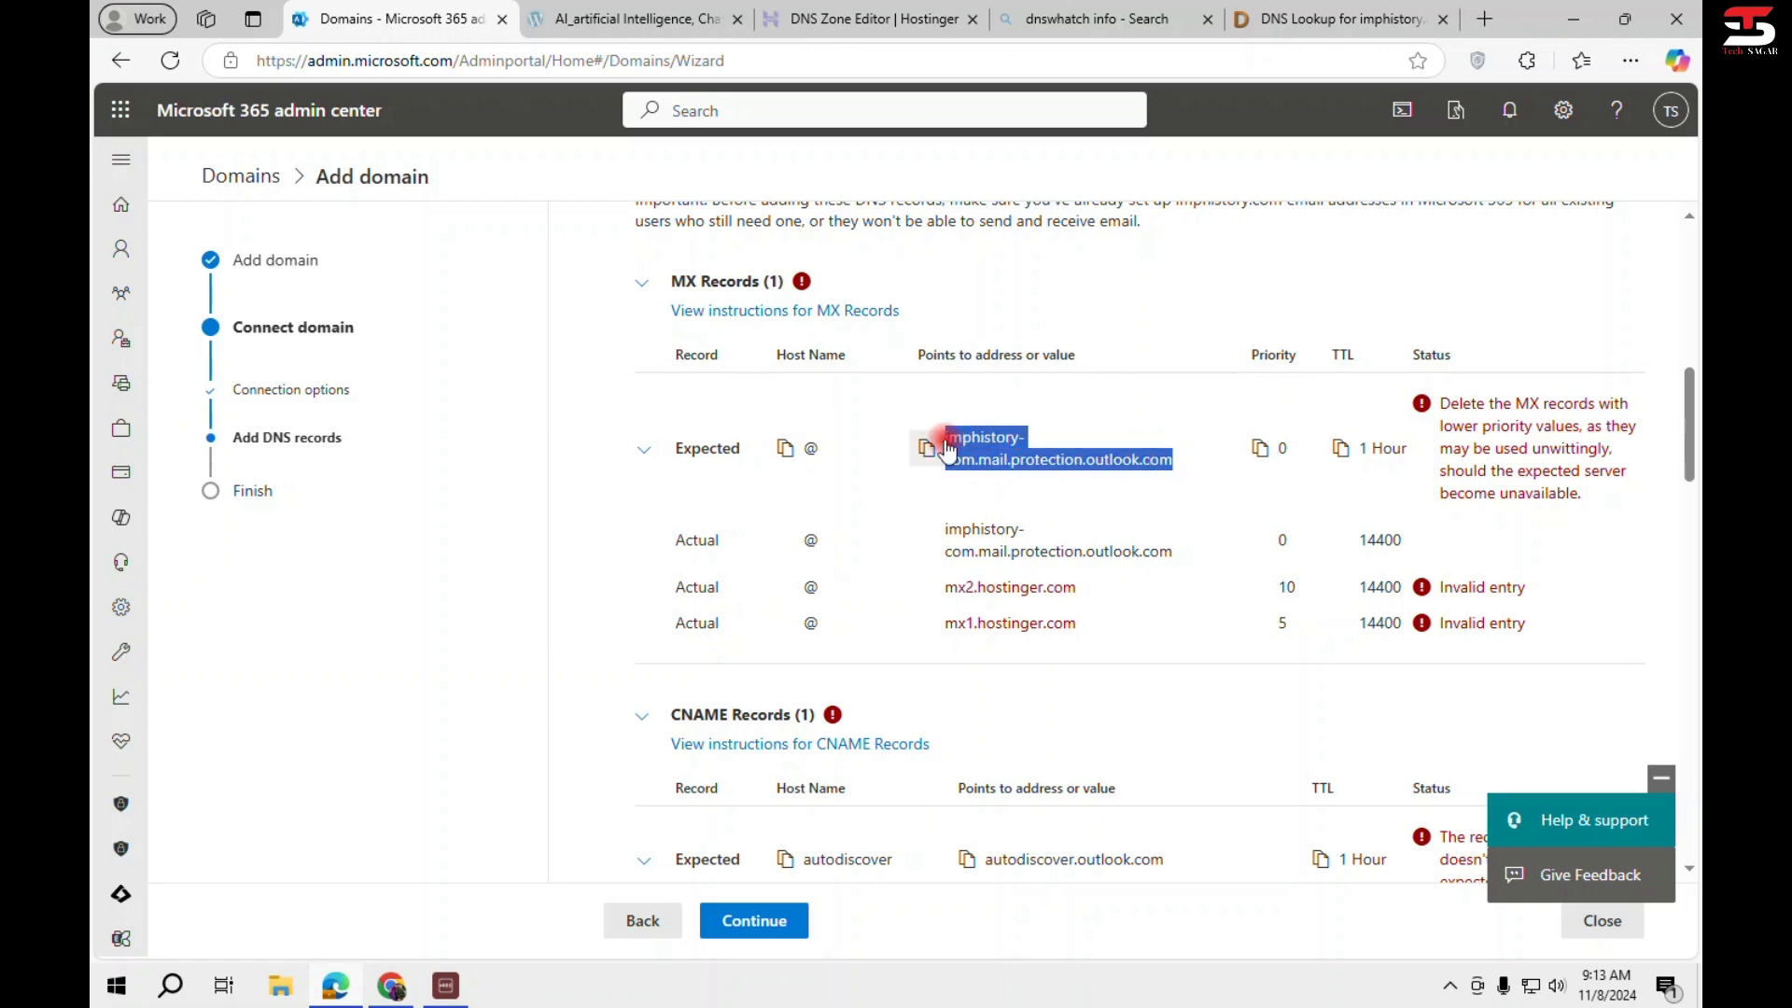
click(926, 448)
Switch to DNSWatch, resolve the MX records of imphistory.com and highlight the Outlook mail server answer.
click(1281, 13)
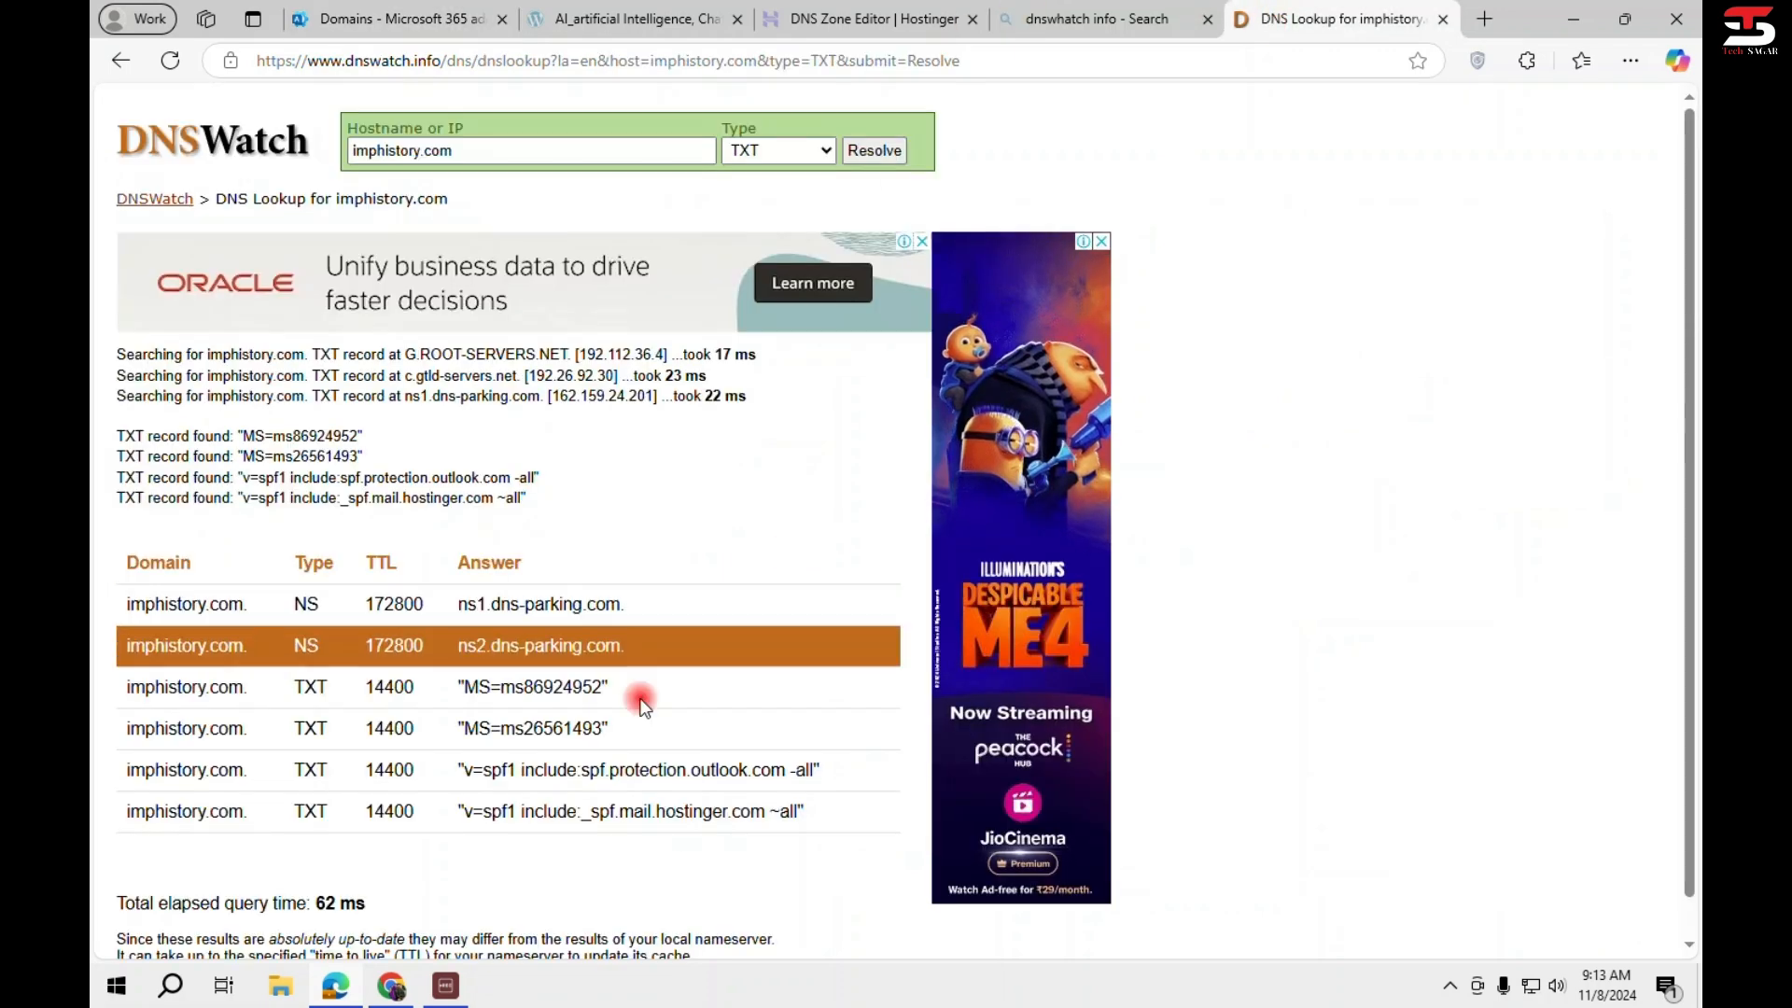
click(810, 155)
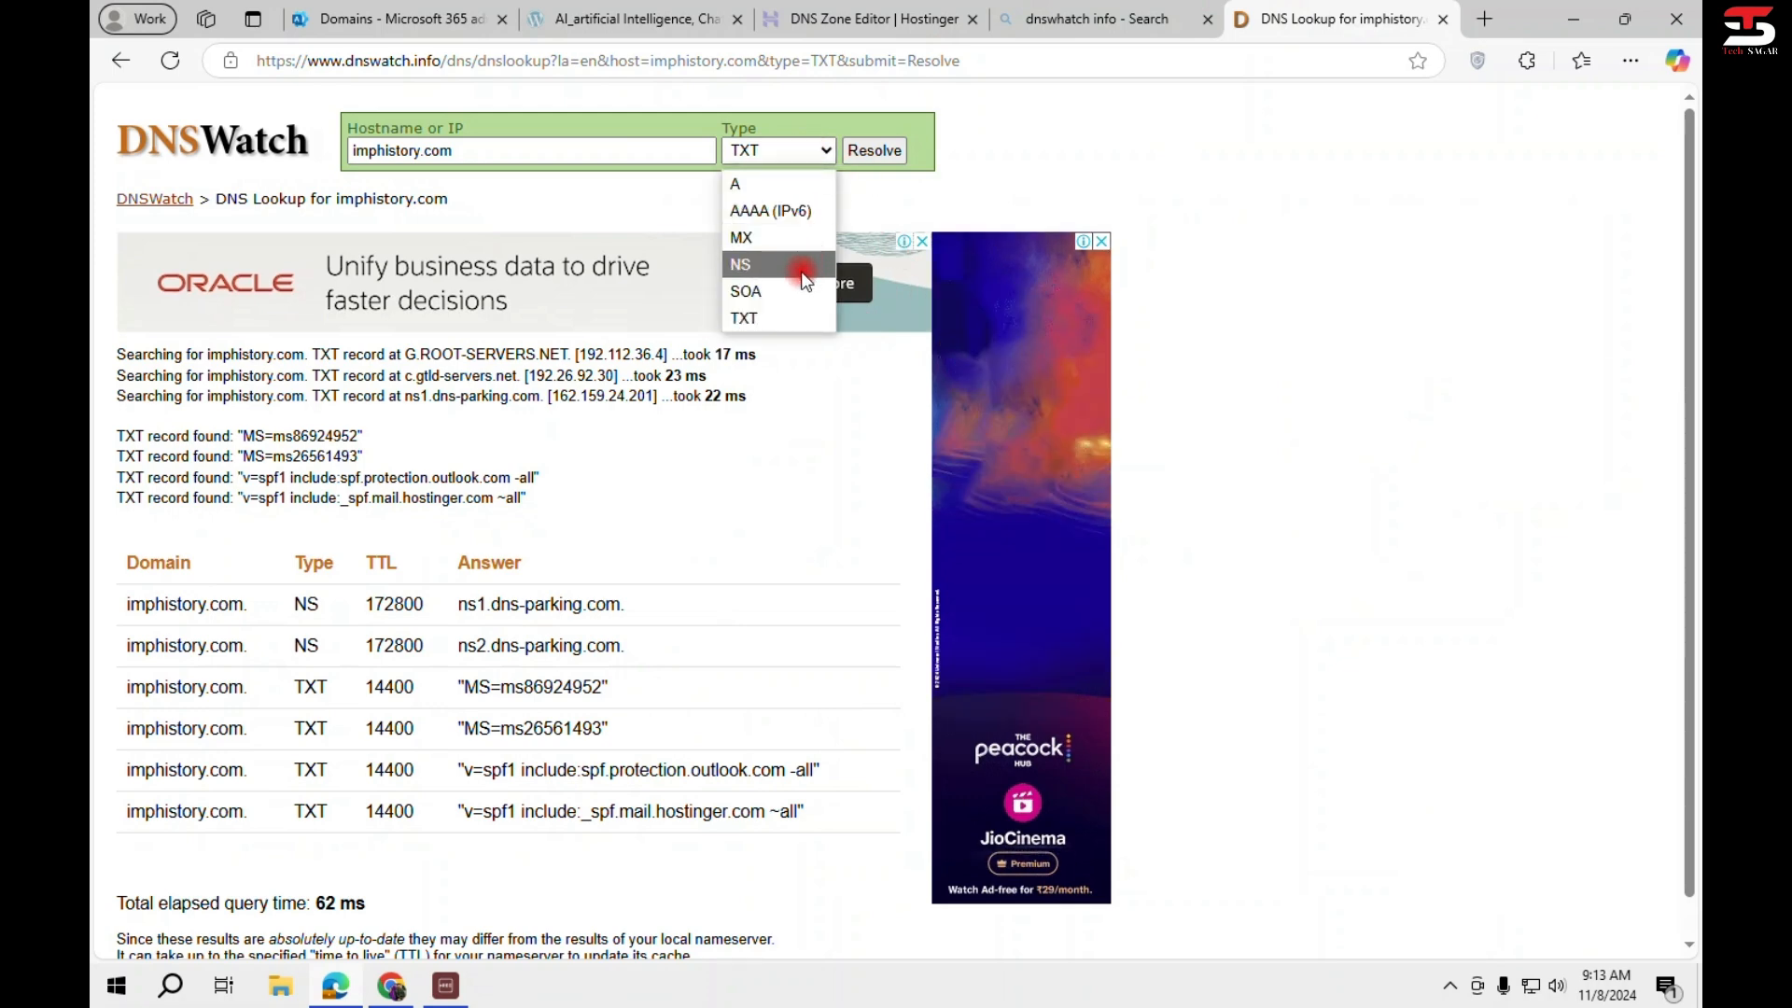
click(778, 237)
click(868, 154)
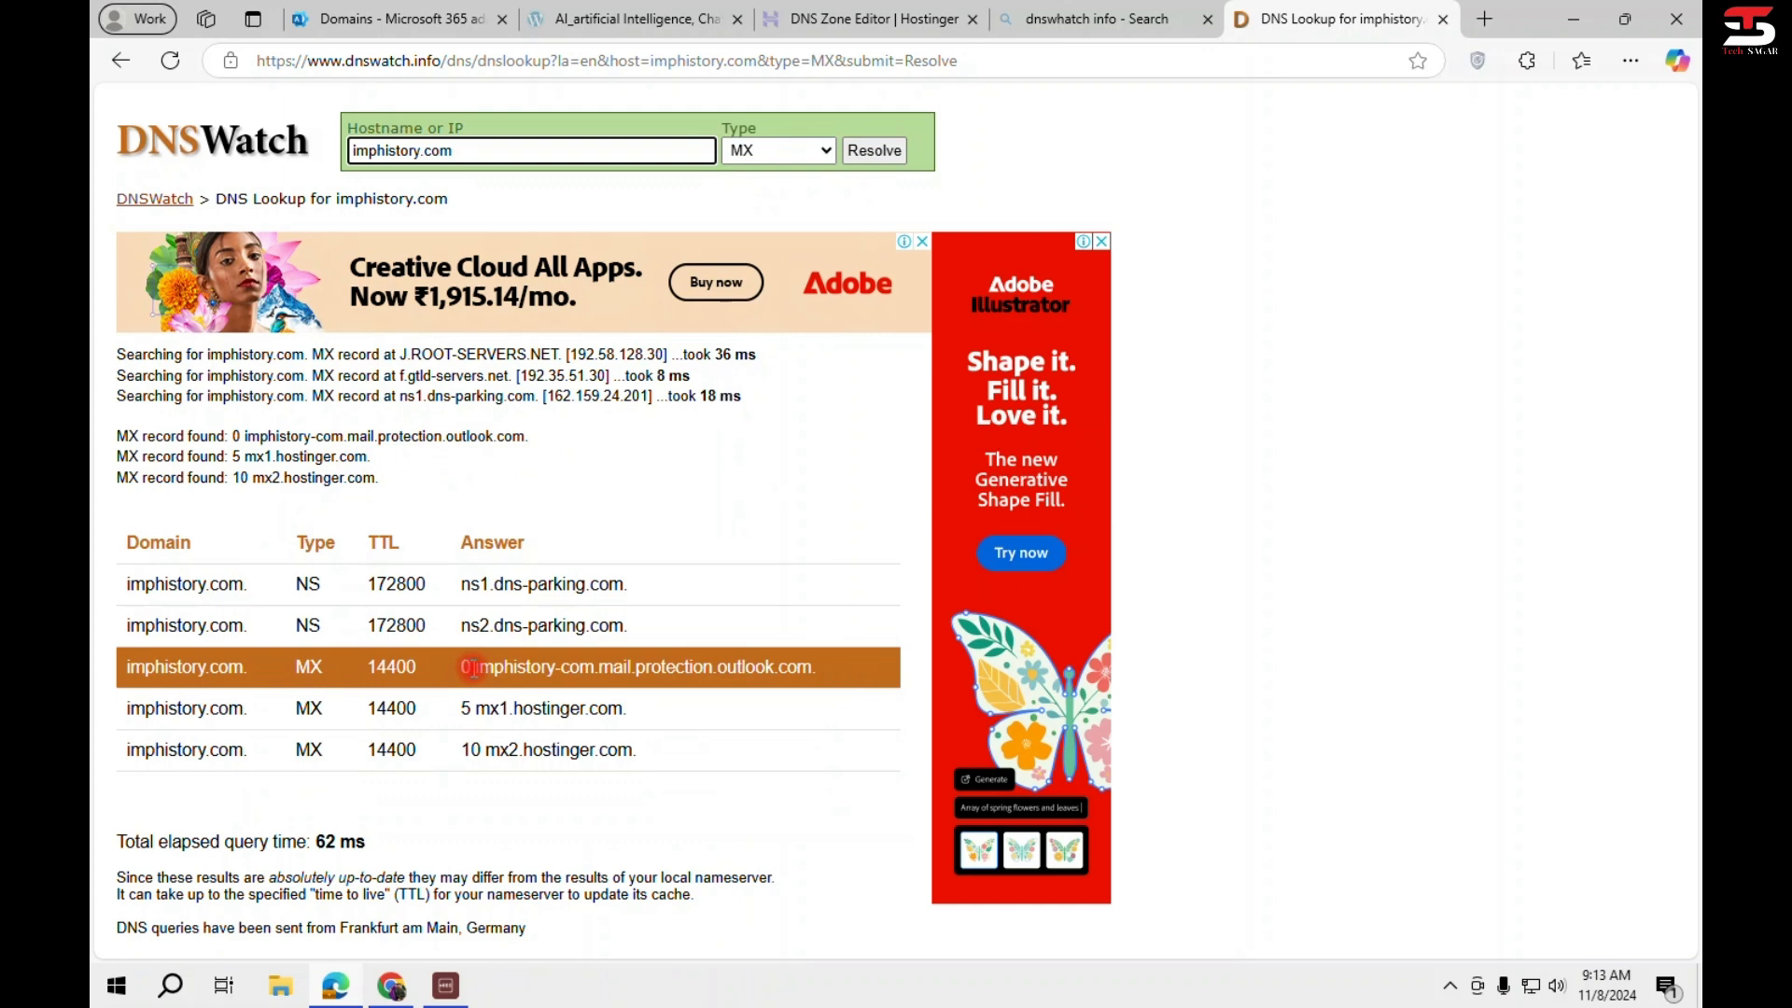
drag(473, 667, 858, 661)
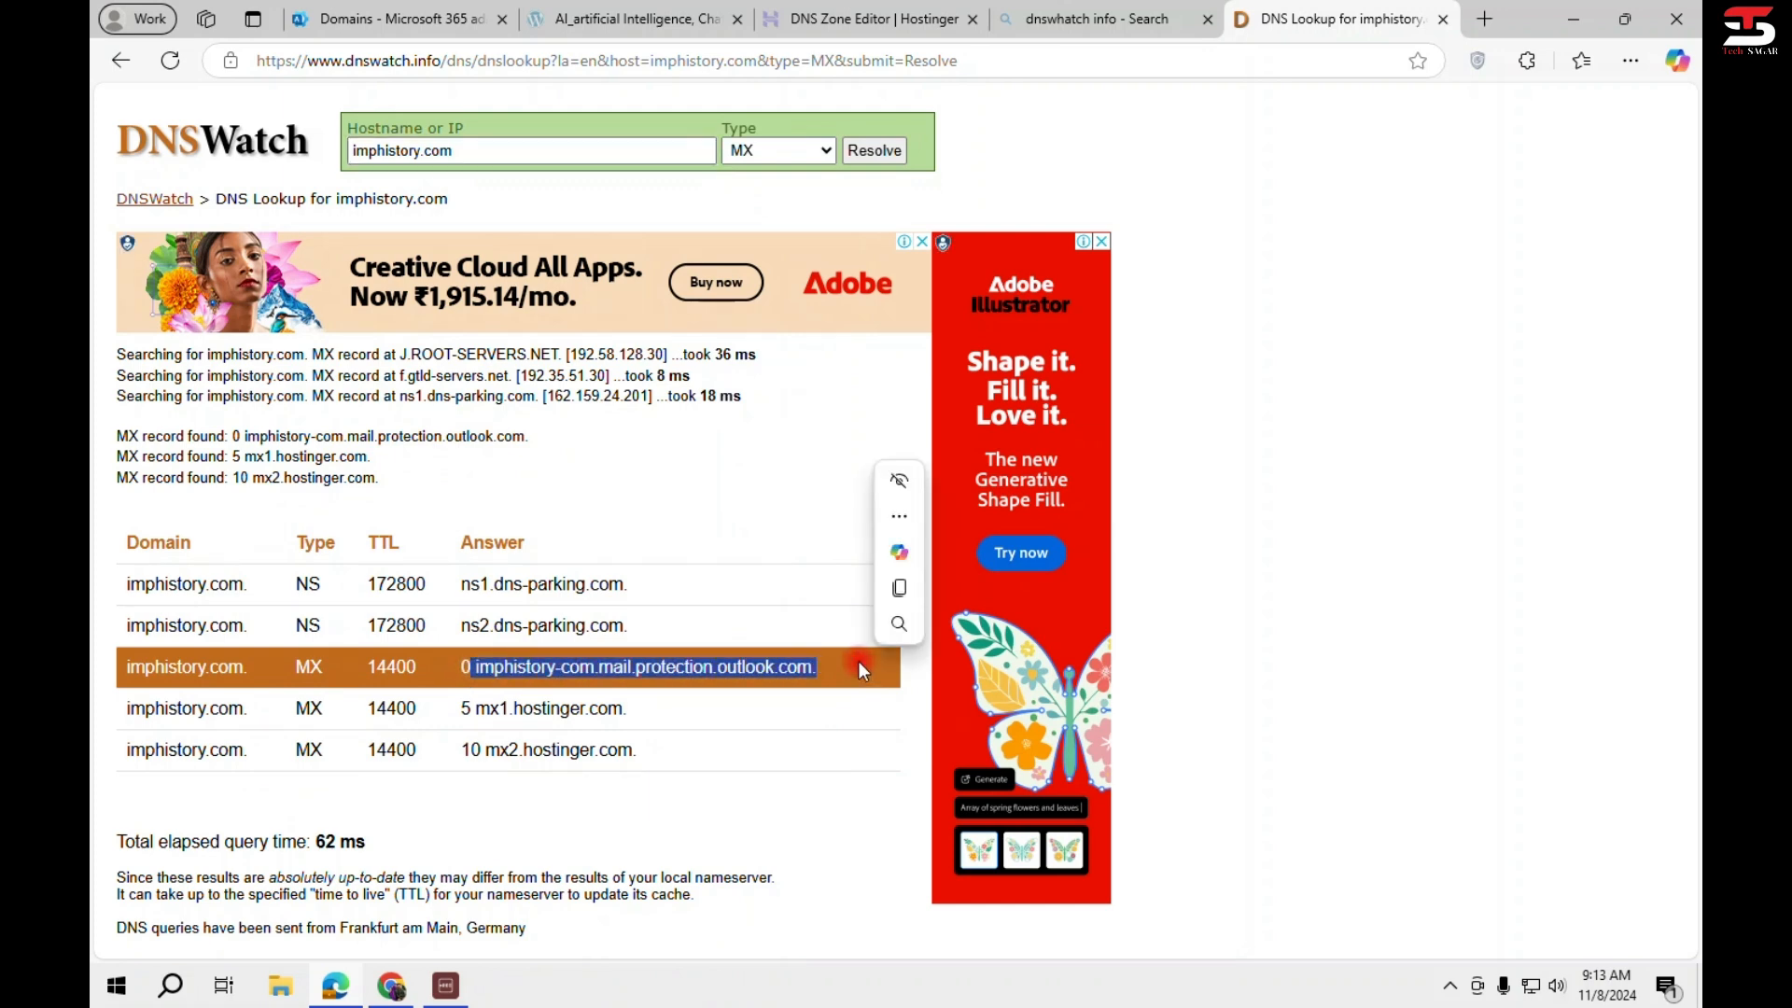
Return to the Microsoft 365 admin center and compare the expected MX address with the DNSWatch answer.
click(420, 17)
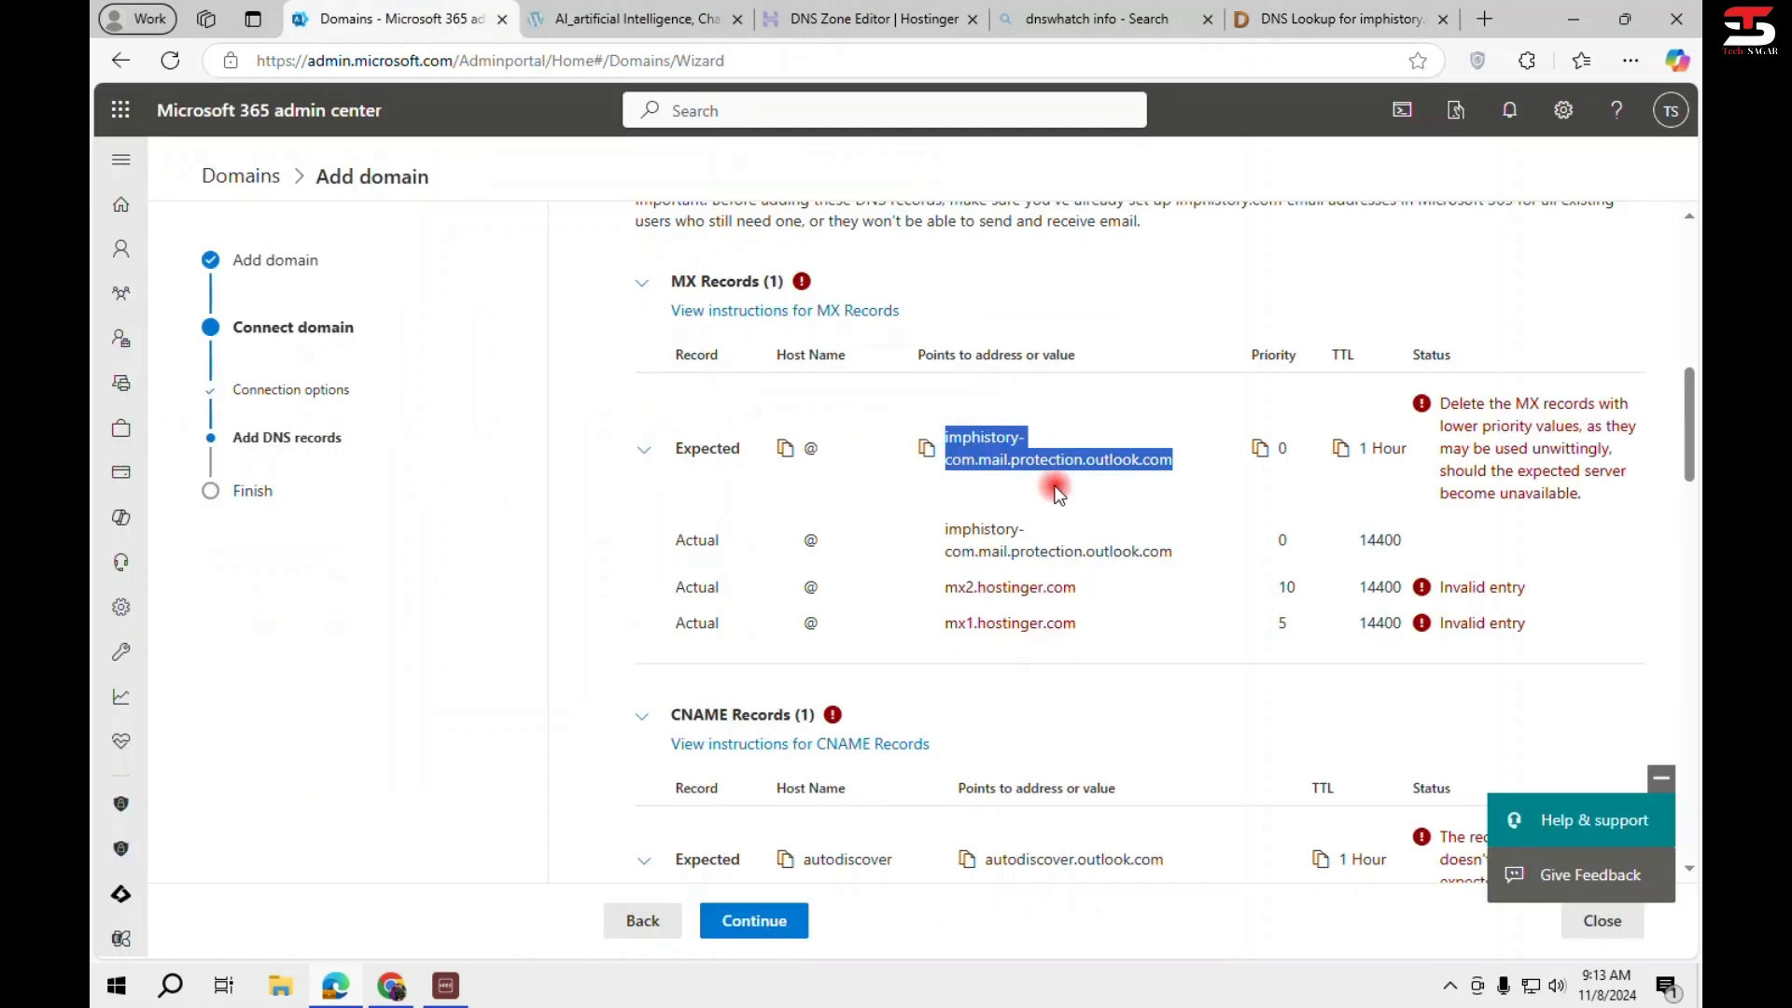
click(982, 476)
drag(978, 460, 1166, 461)
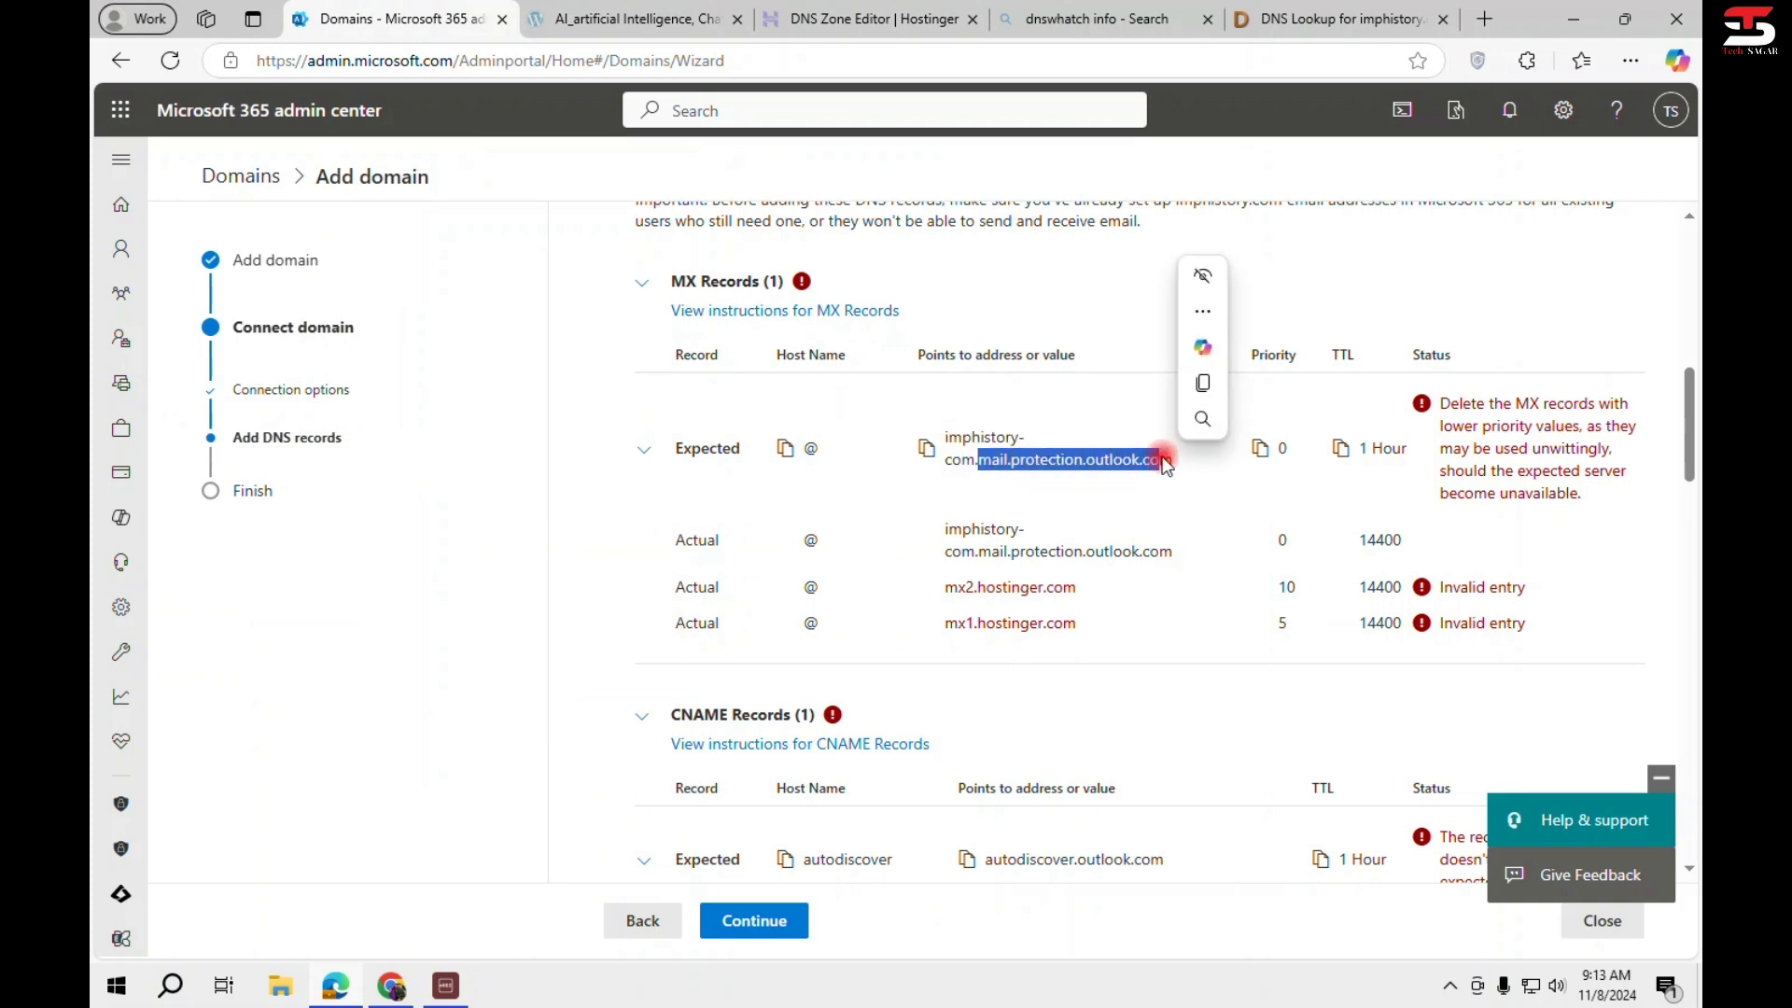
Run the DNS records check for imphistory.com again and examine the Exchange, Skype for Business, Intune and DKIM record statuses.
scroll(1306, 588, up, 8)
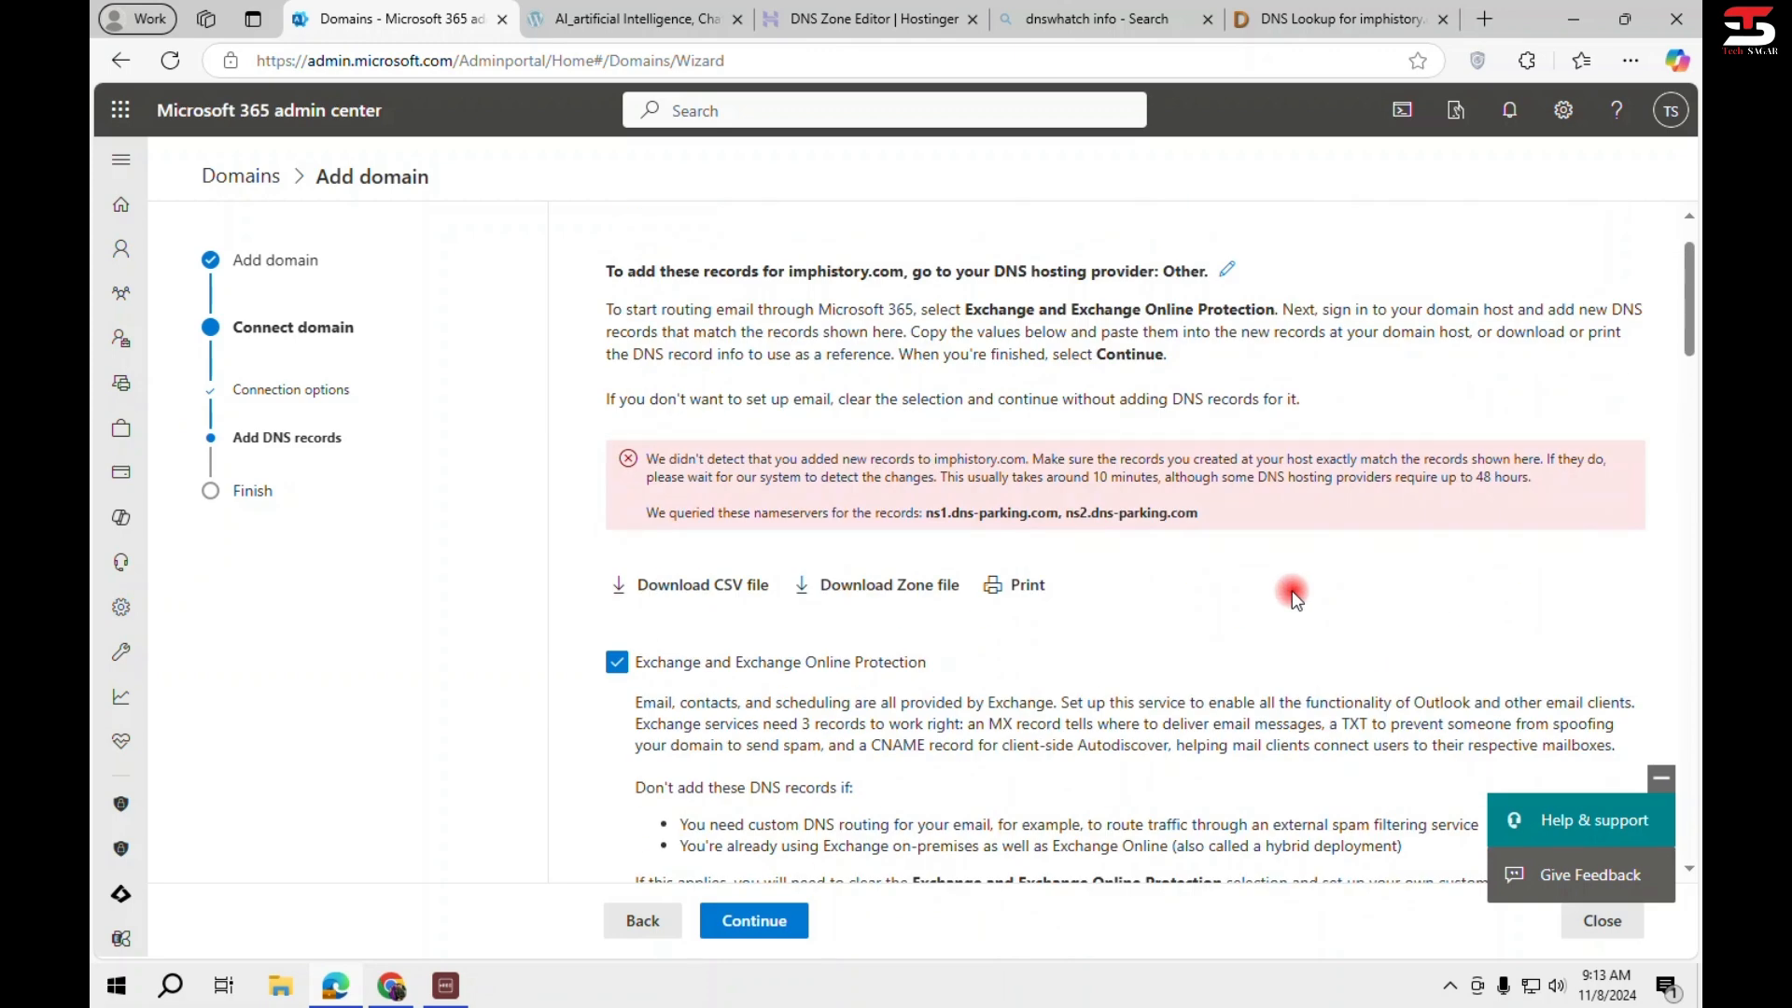
click(756, 923)
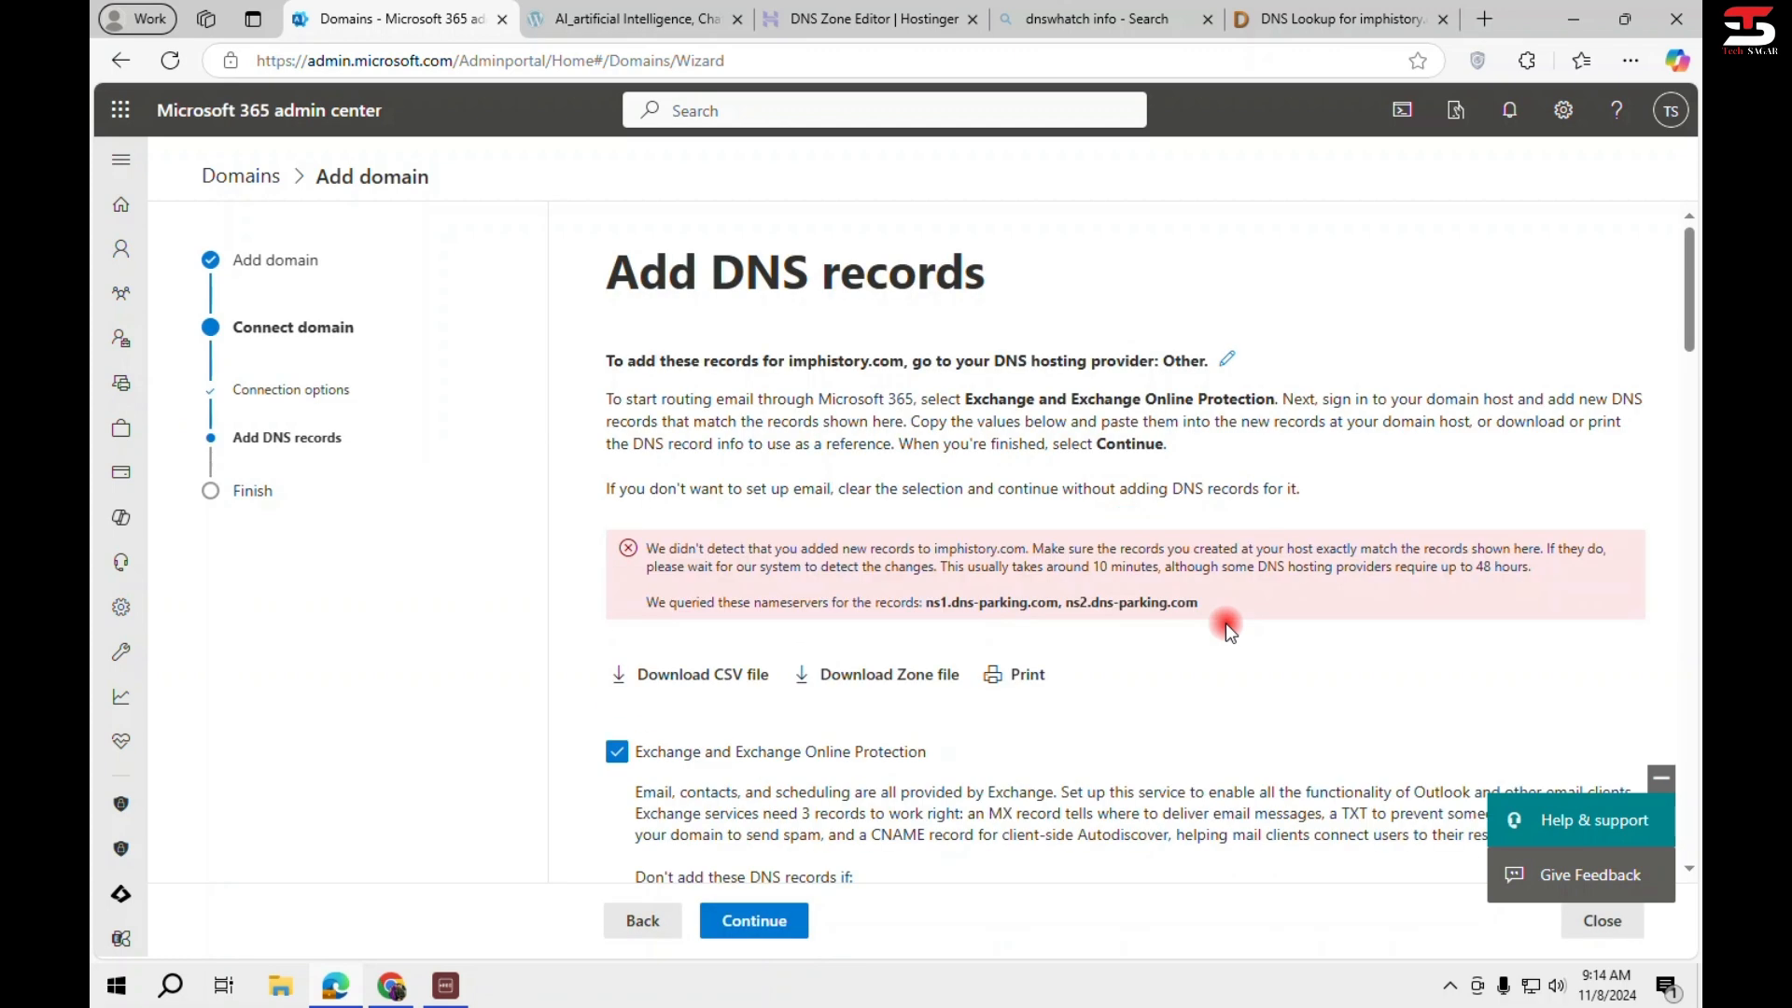
scroll(1225, 624, down, 20)
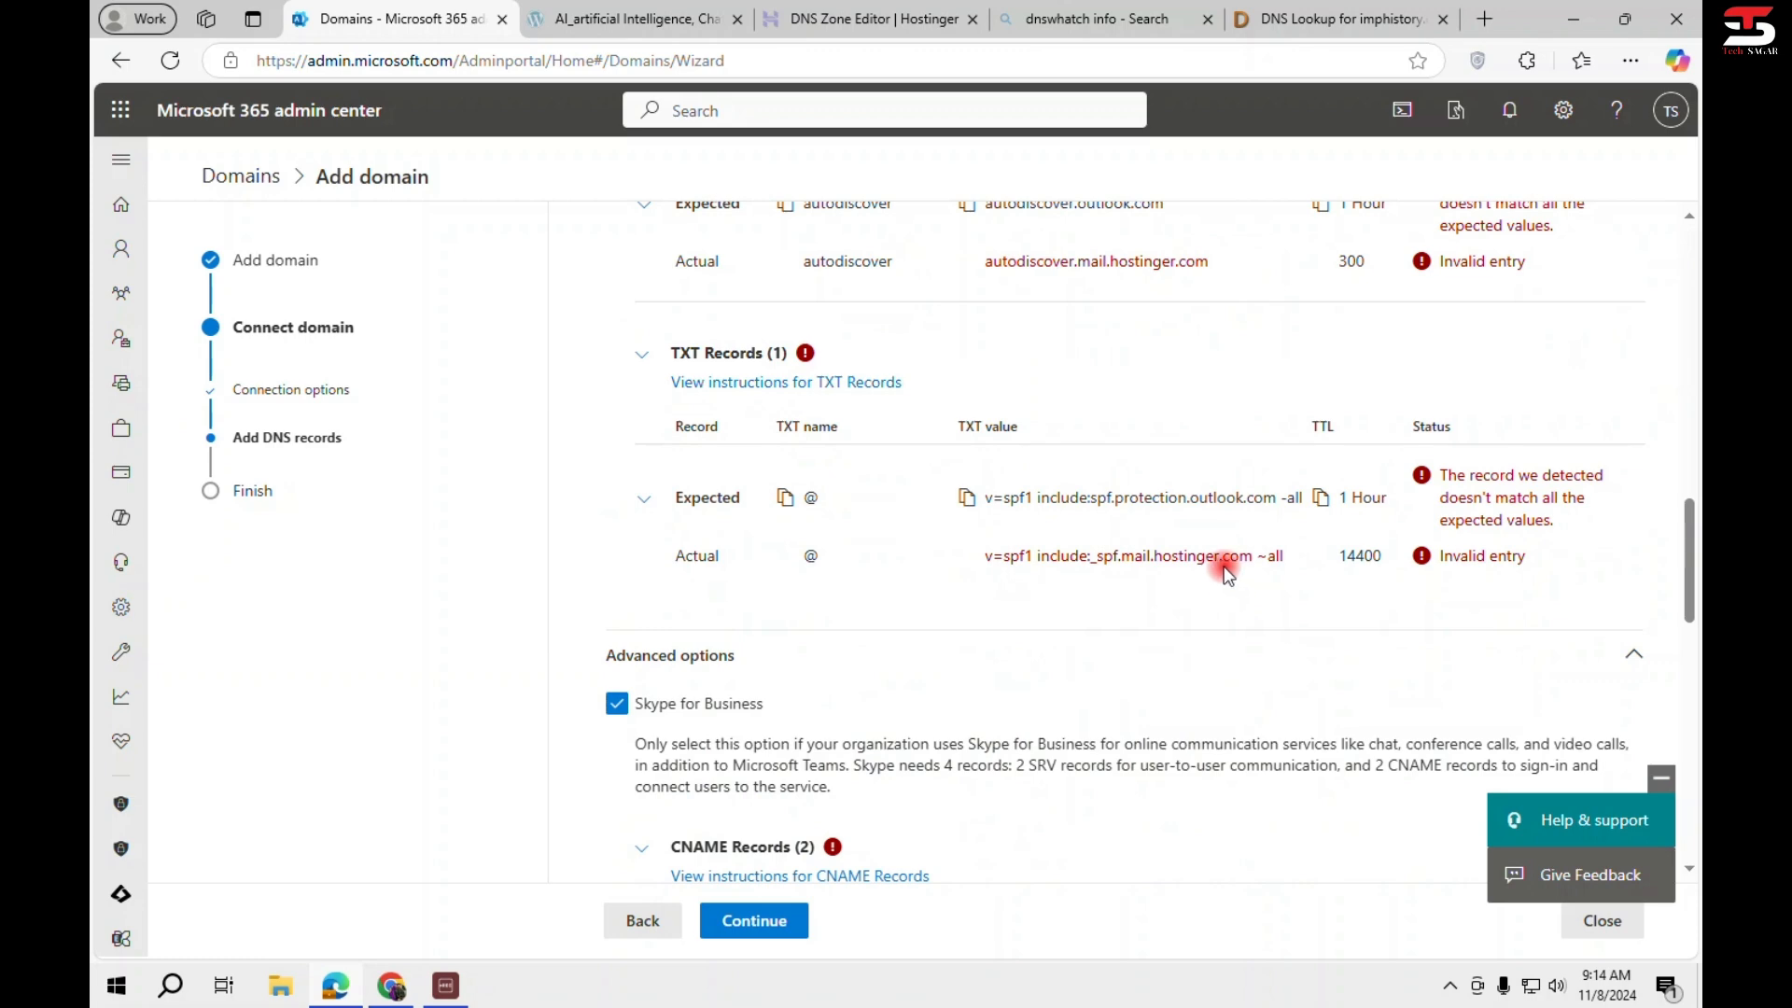
scroll(1181, 616, down, 5)
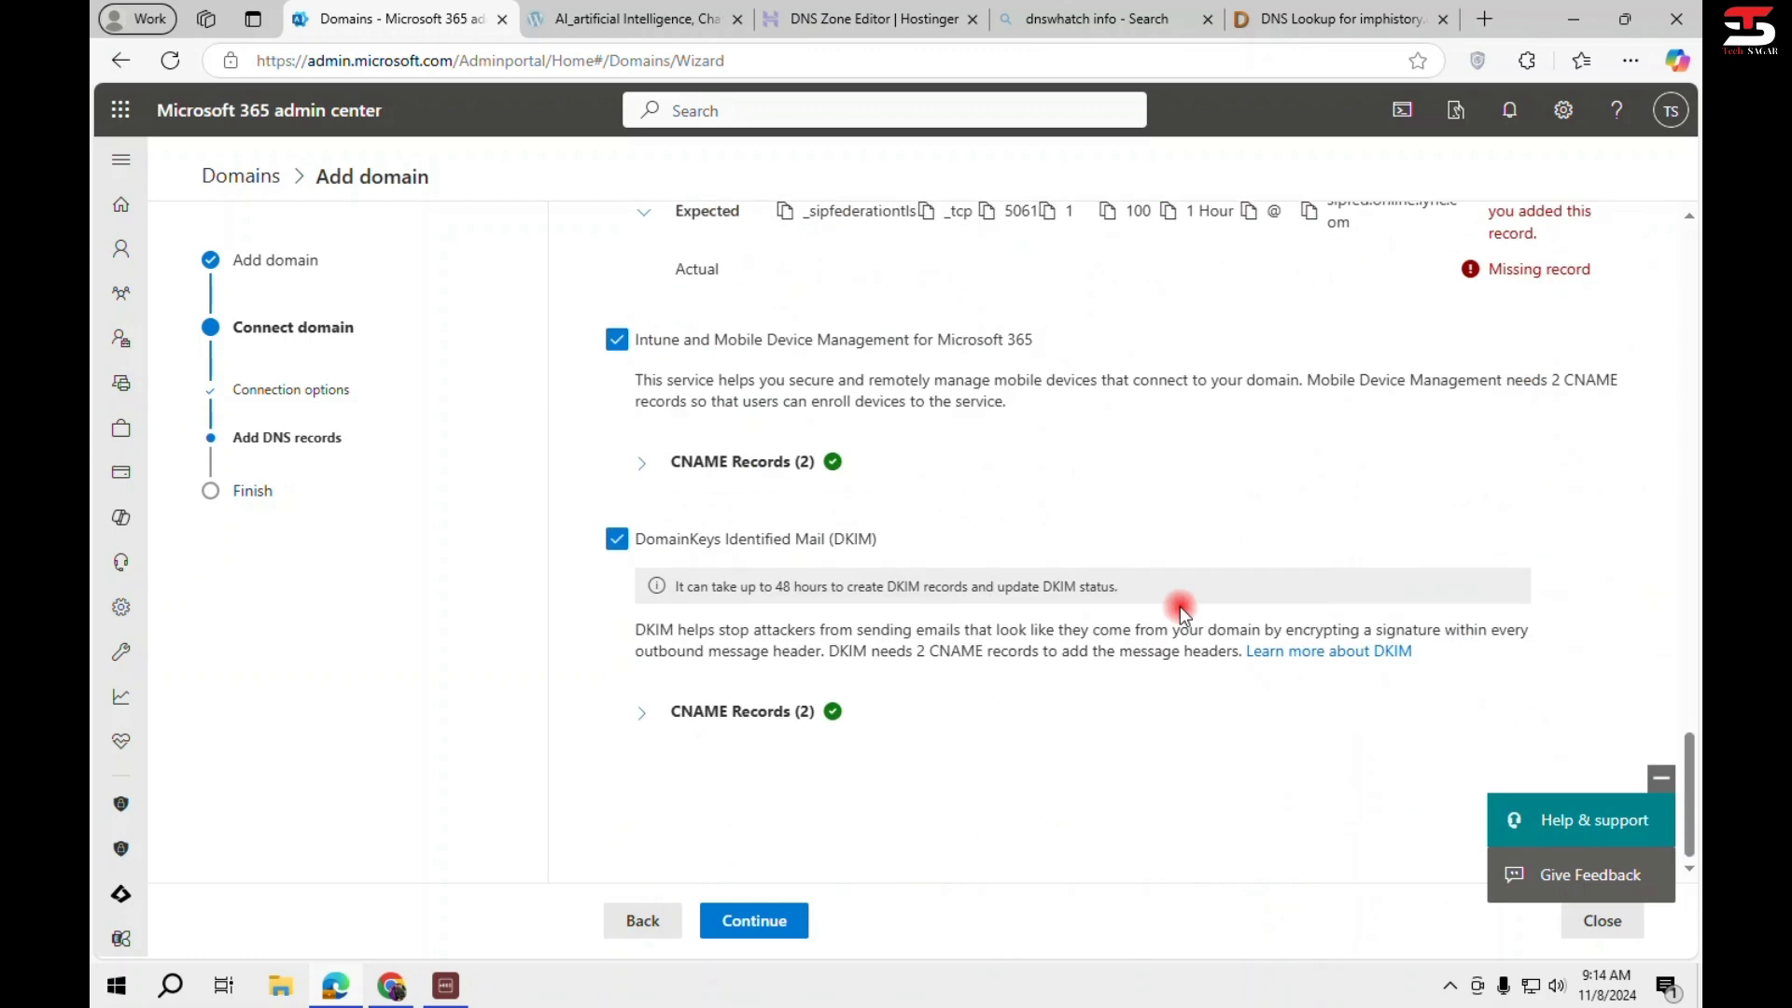
scroll(989, 695, up, 5)
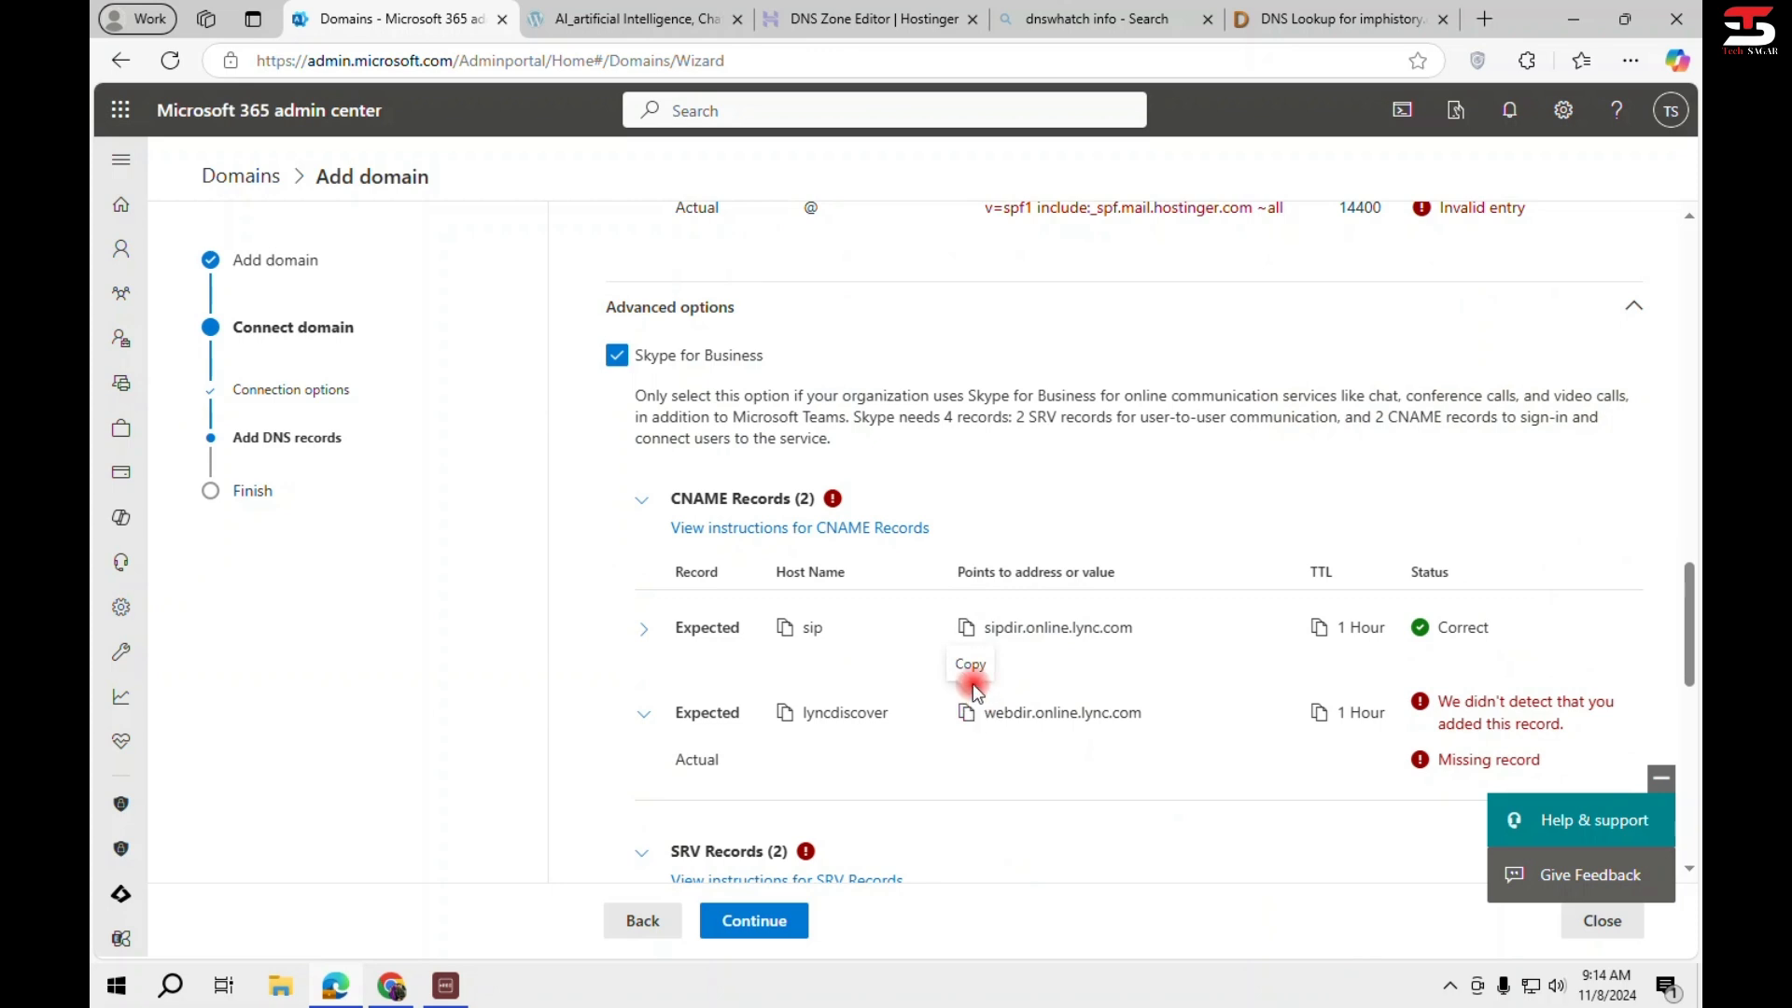
Duplicate the admin center's Add domain page in a second browser tab and open the first page under Settings there.
right_click(415, 17)
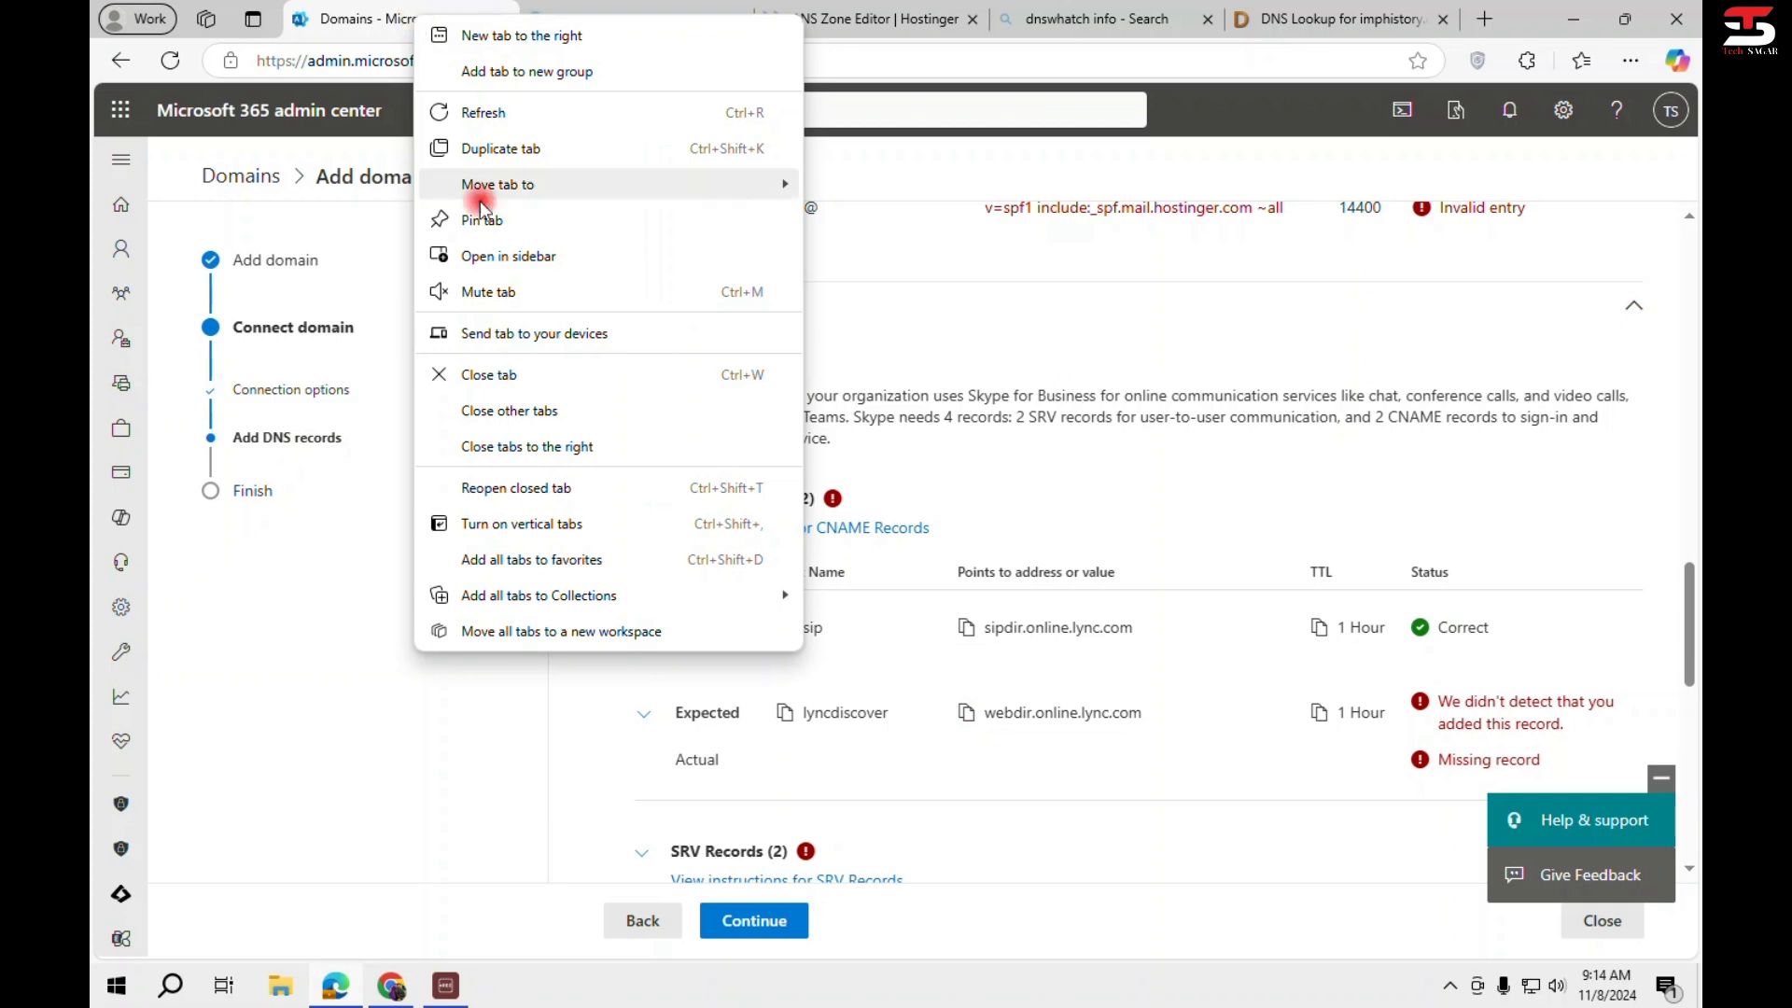
click(511, 149)
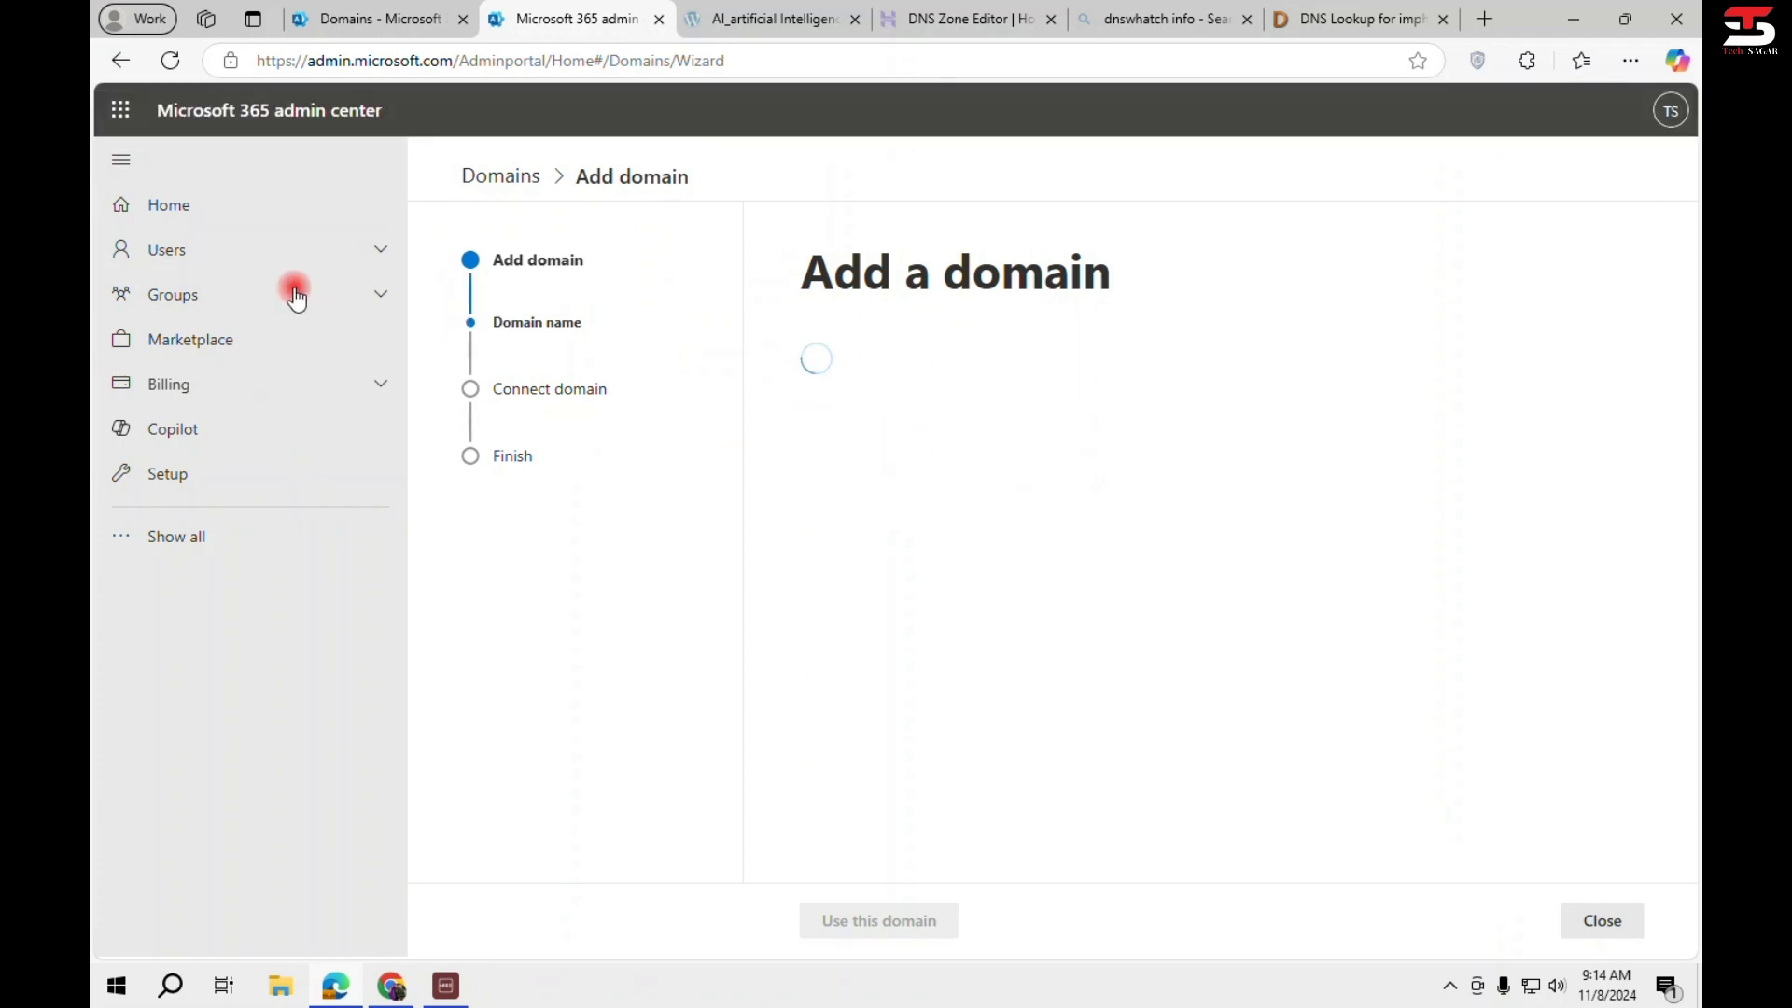
click(233, 252)
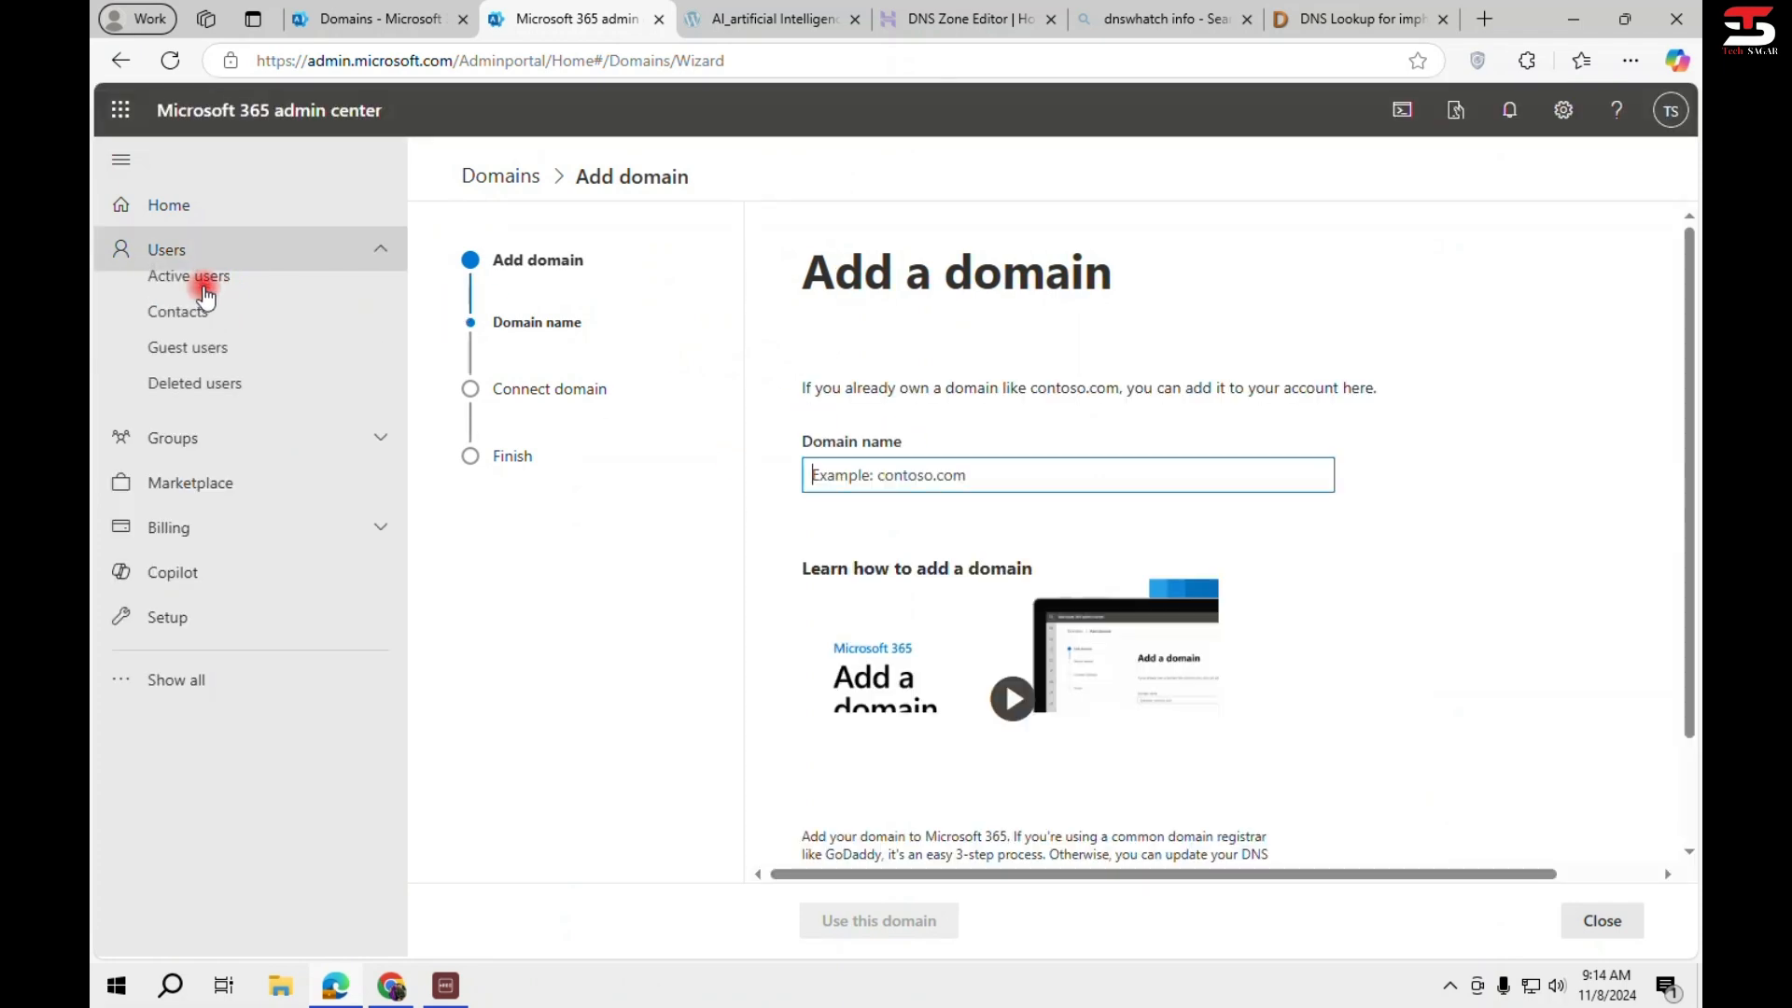
click(207, 688)
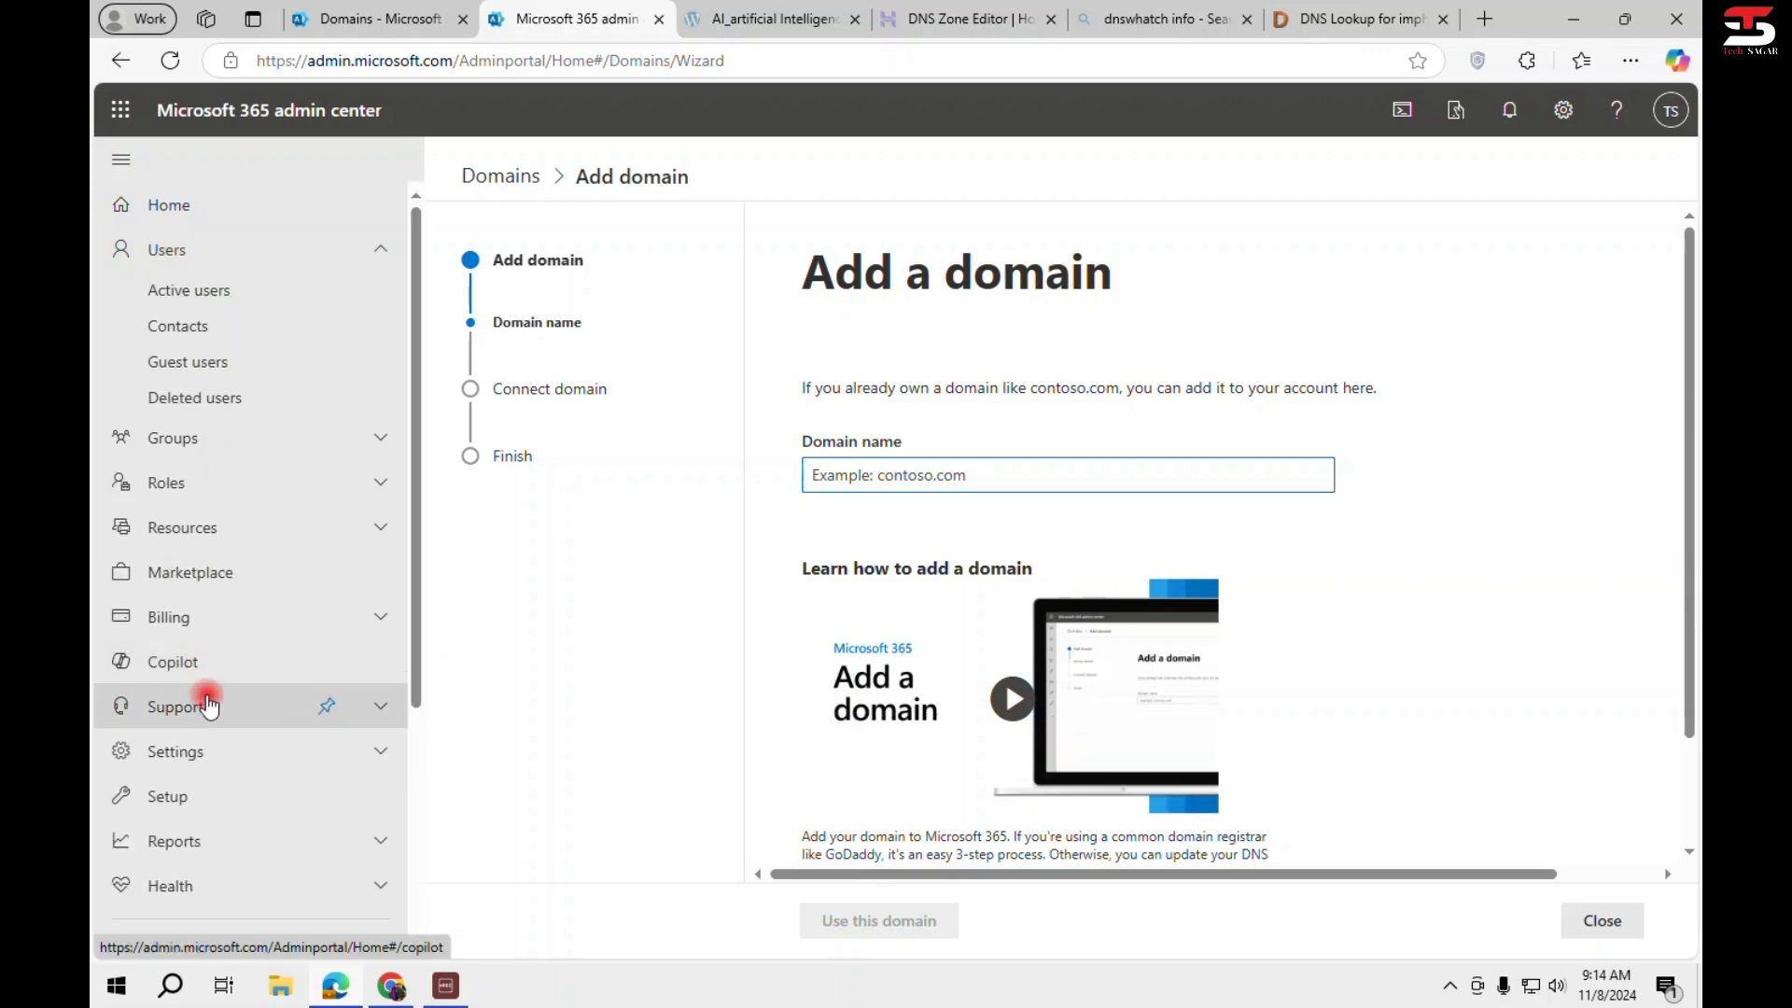
click(207, 747)
click(207, 789)
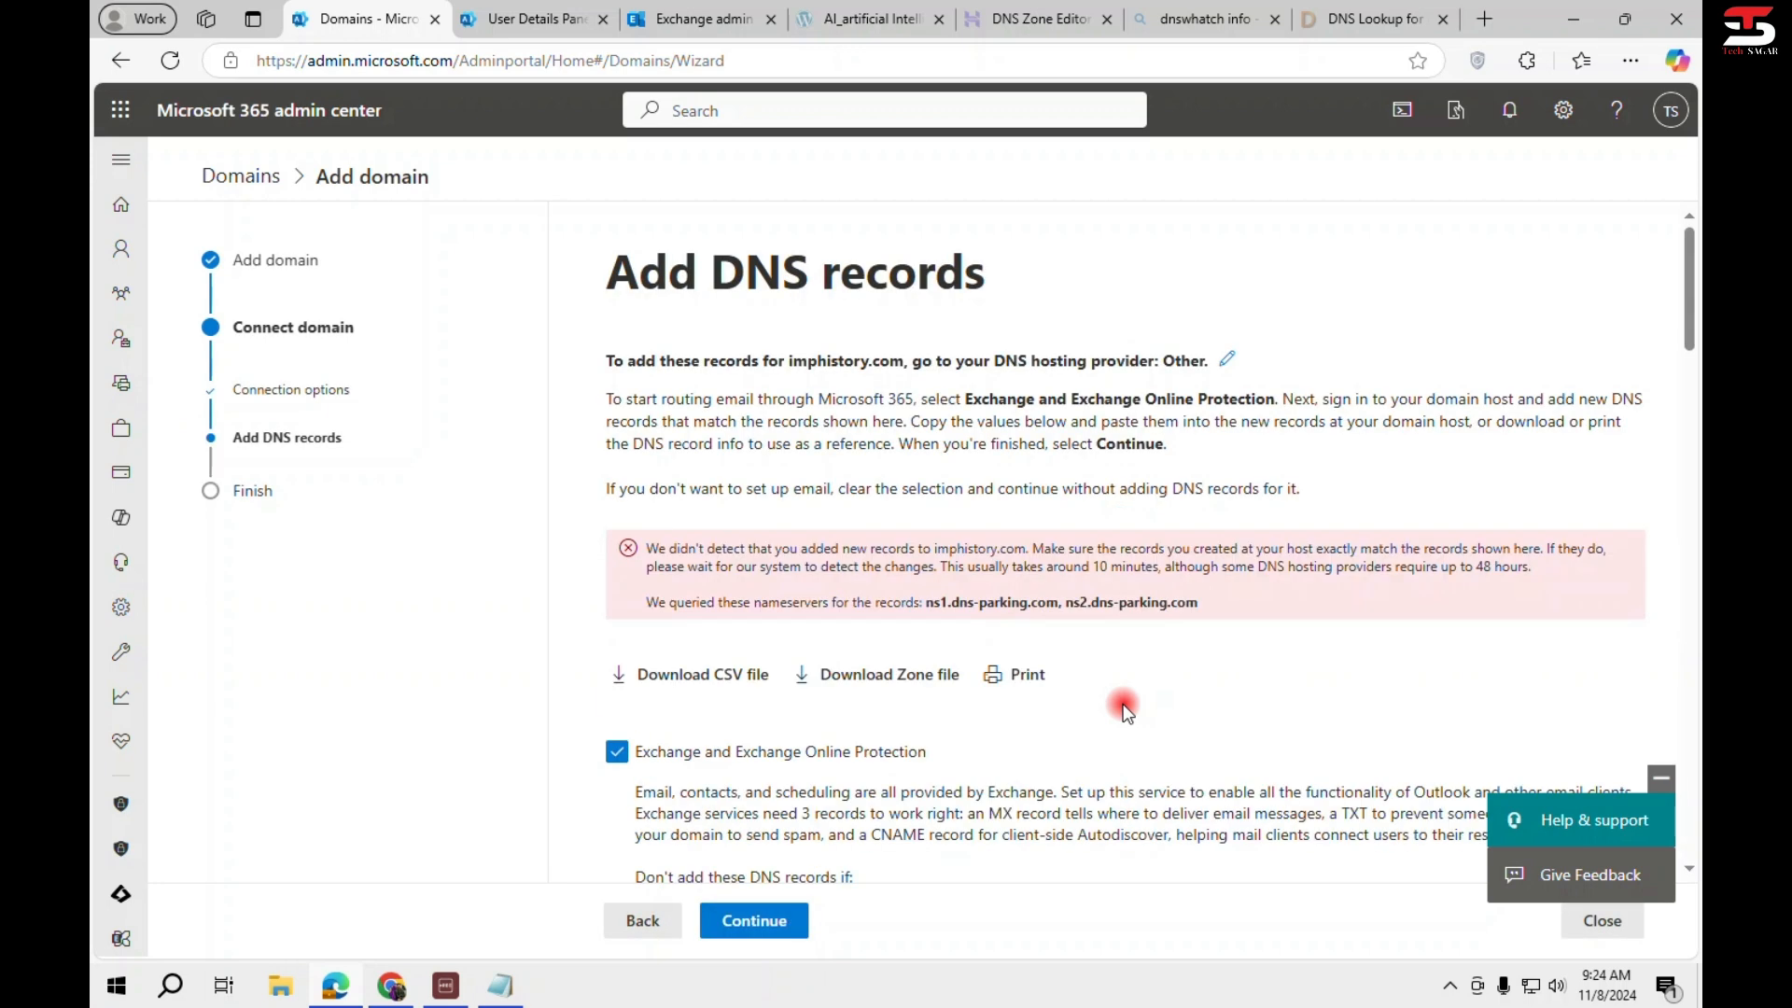
Examine the statuses of all Exchange, Skype for Business, Intune and DKIM records on the Add DNS records page.
scroll(1124, 710, down, 4)
scroll(1126, 712, down, 5)
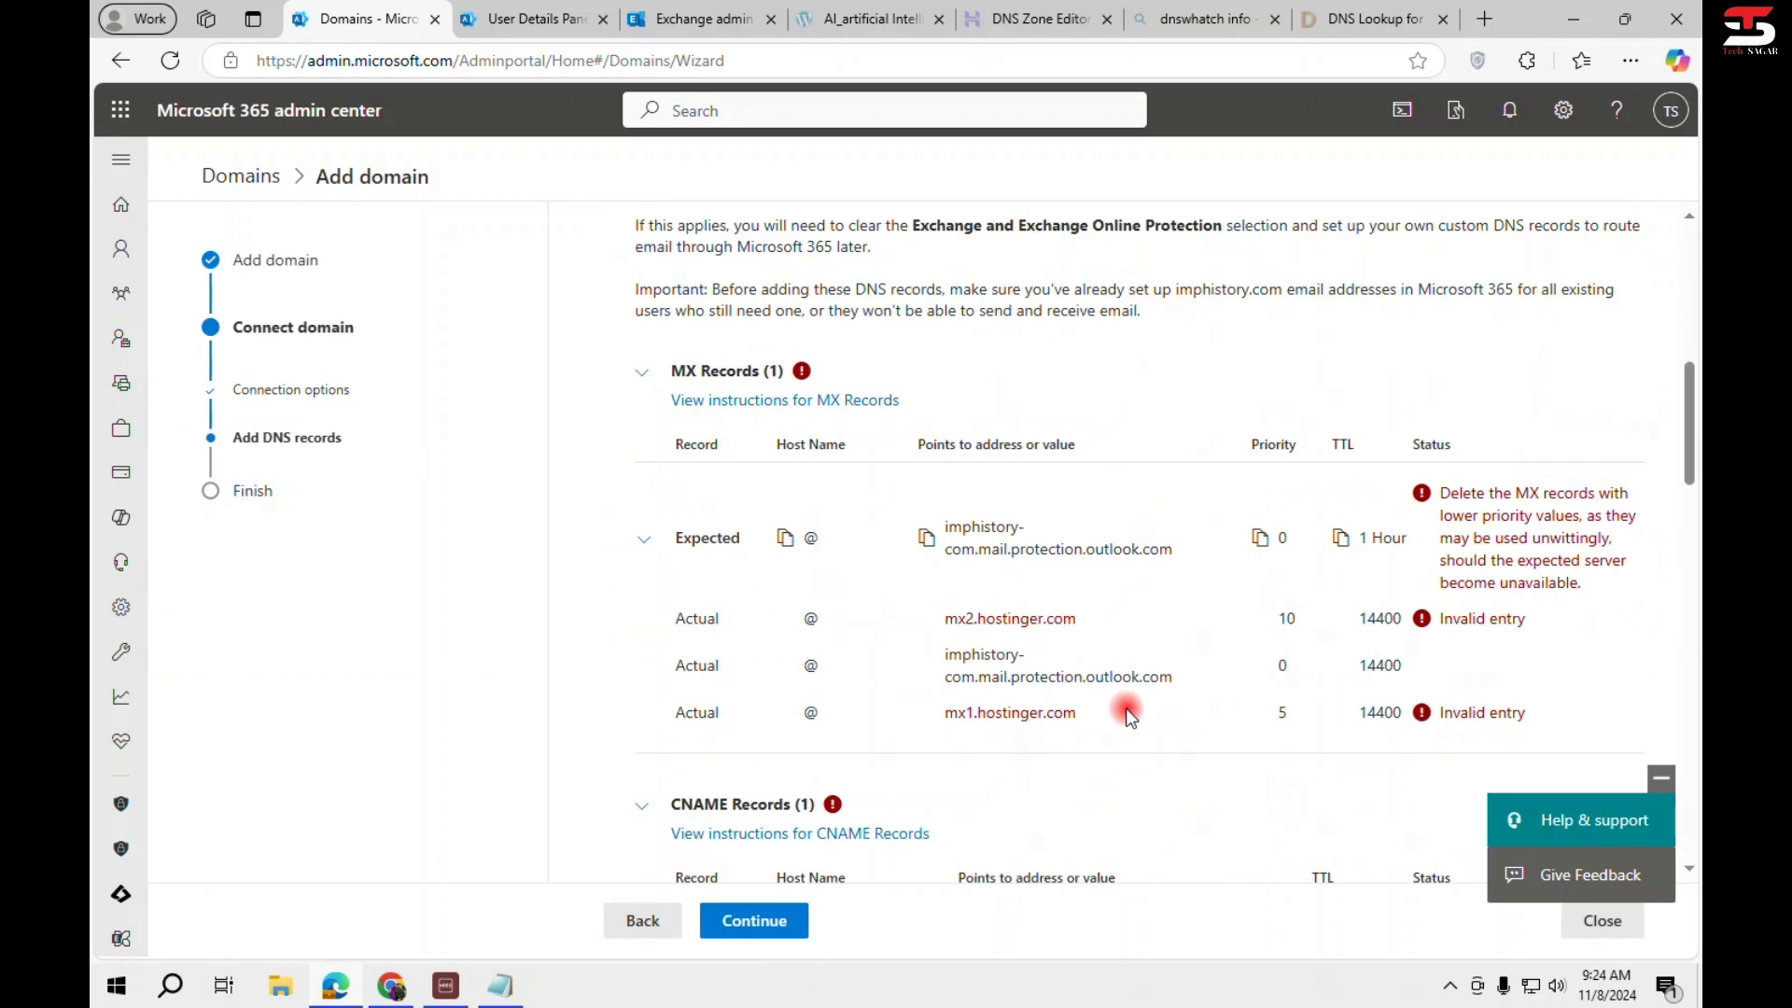
scroll(1130, 717, down, 2)
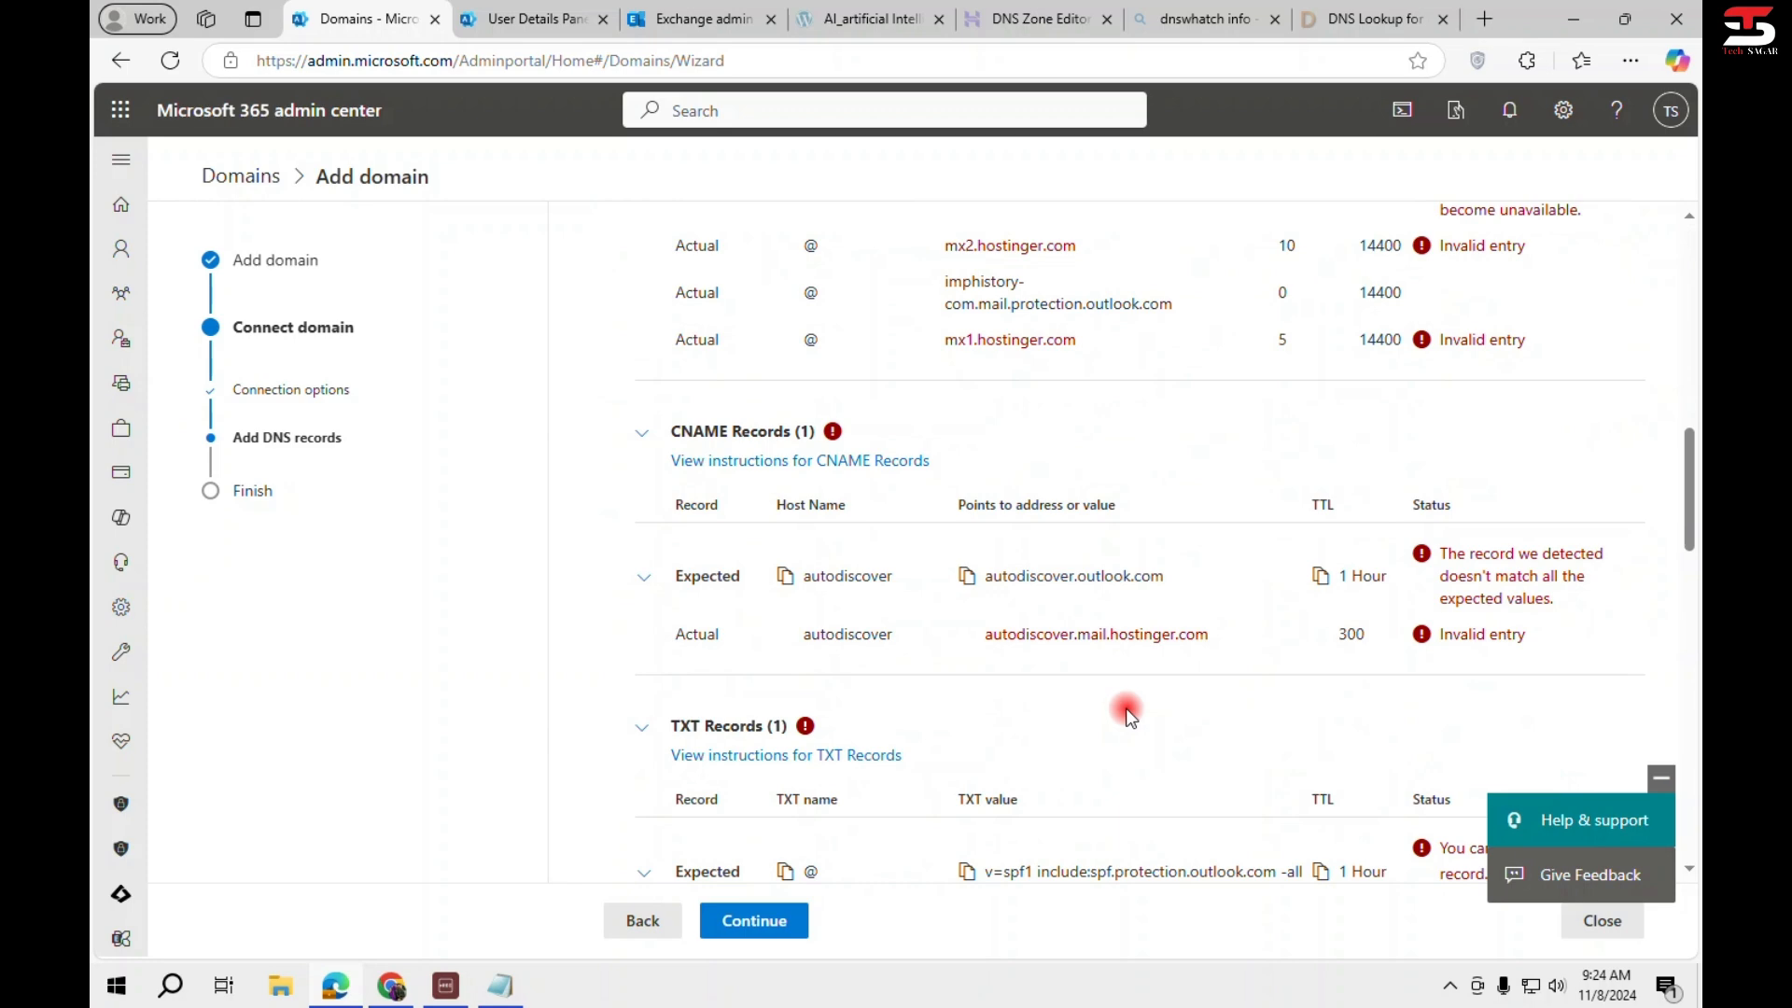
scroll(1129, 717, down, 6)
scroll(1129, 717, down, 4)
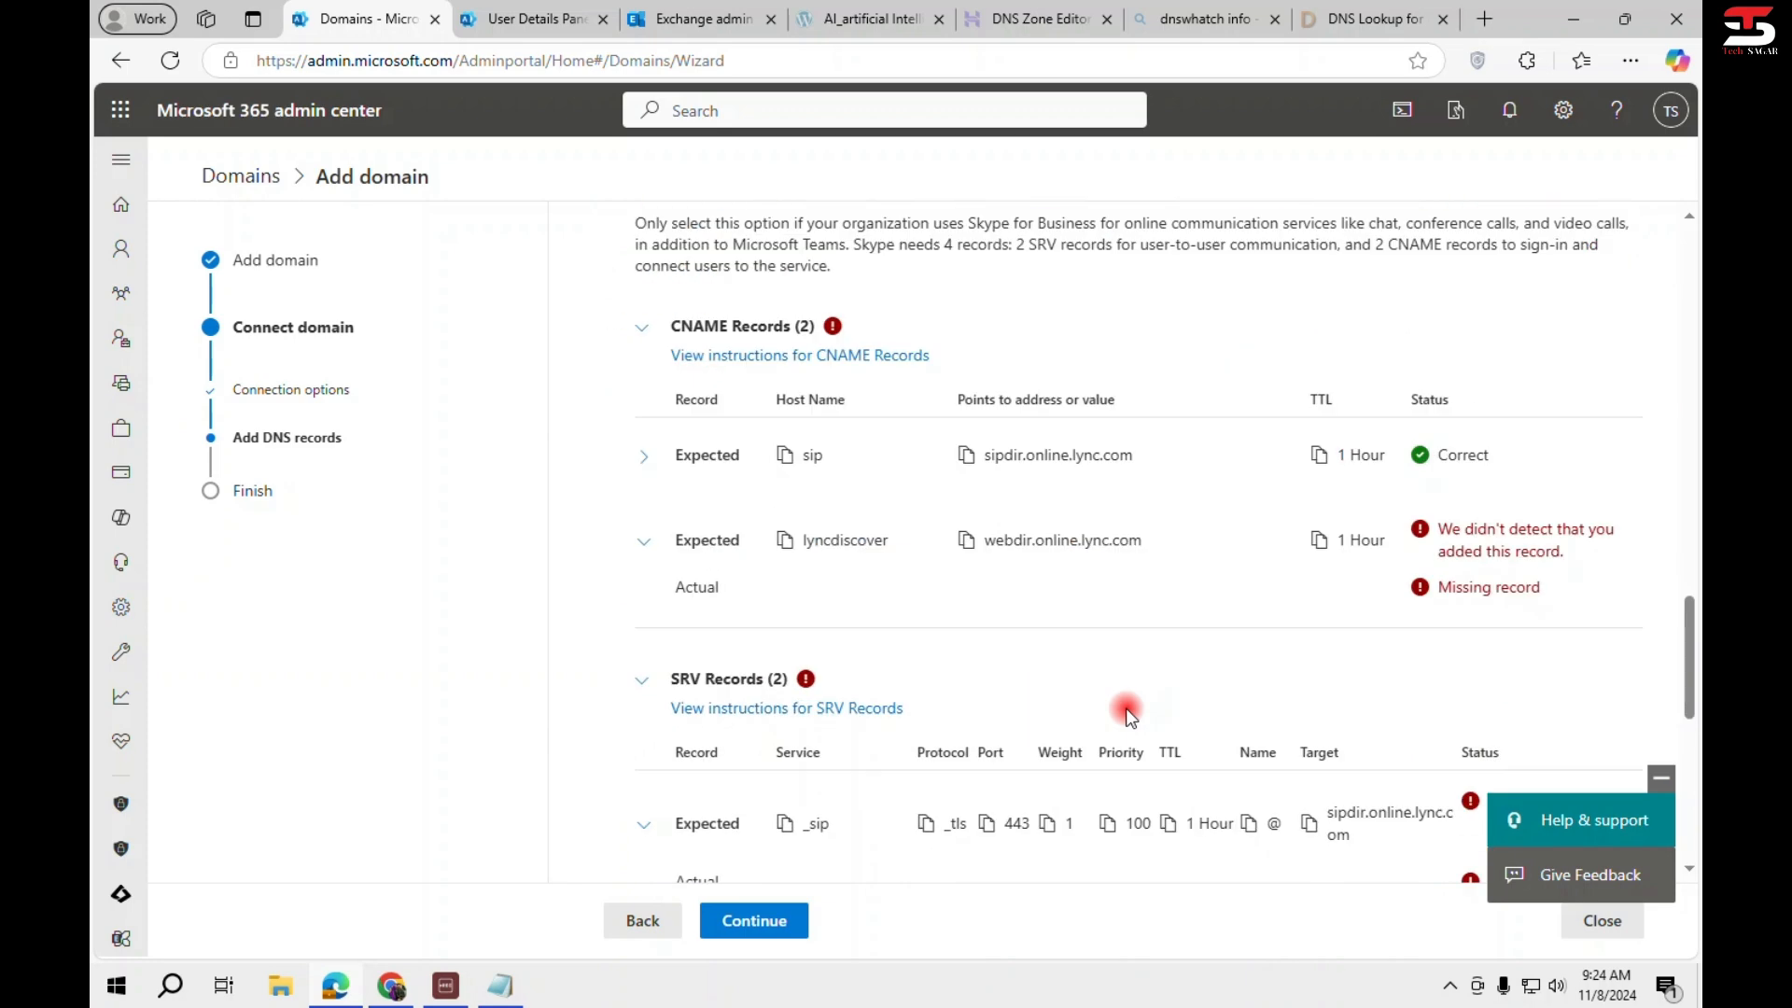
scroll(1130, 717, down, 6)
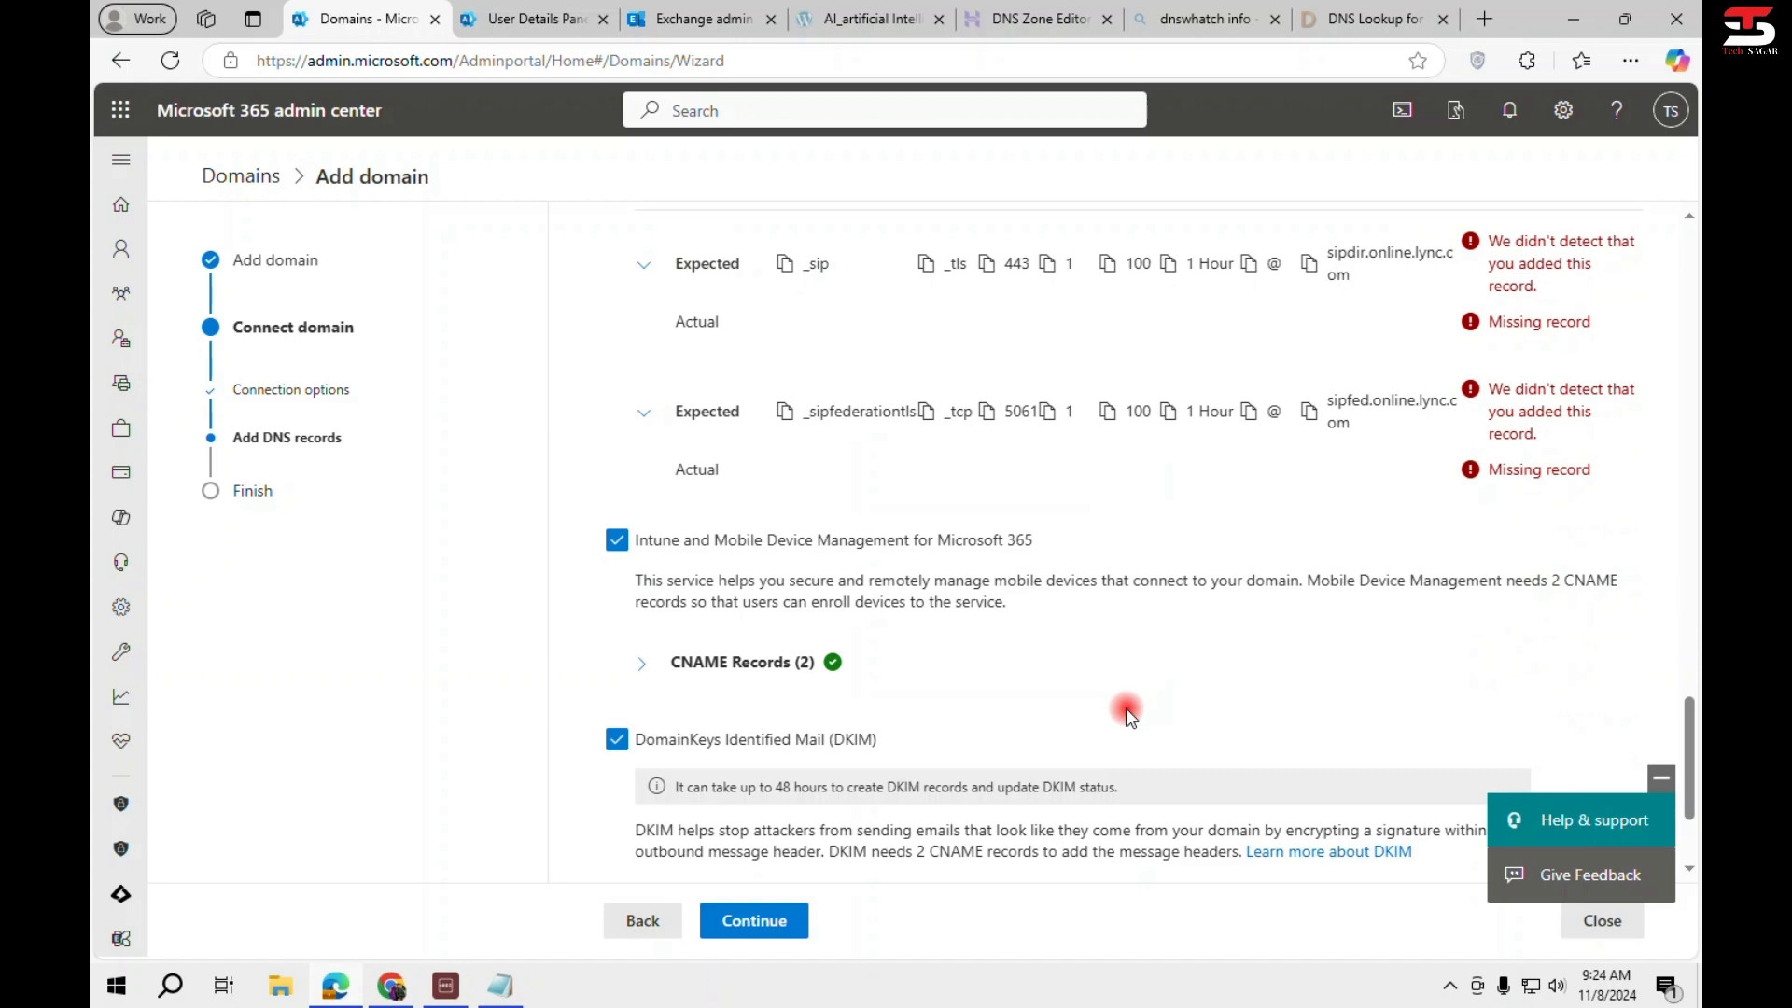
scroll(1129, 717, down, 2)
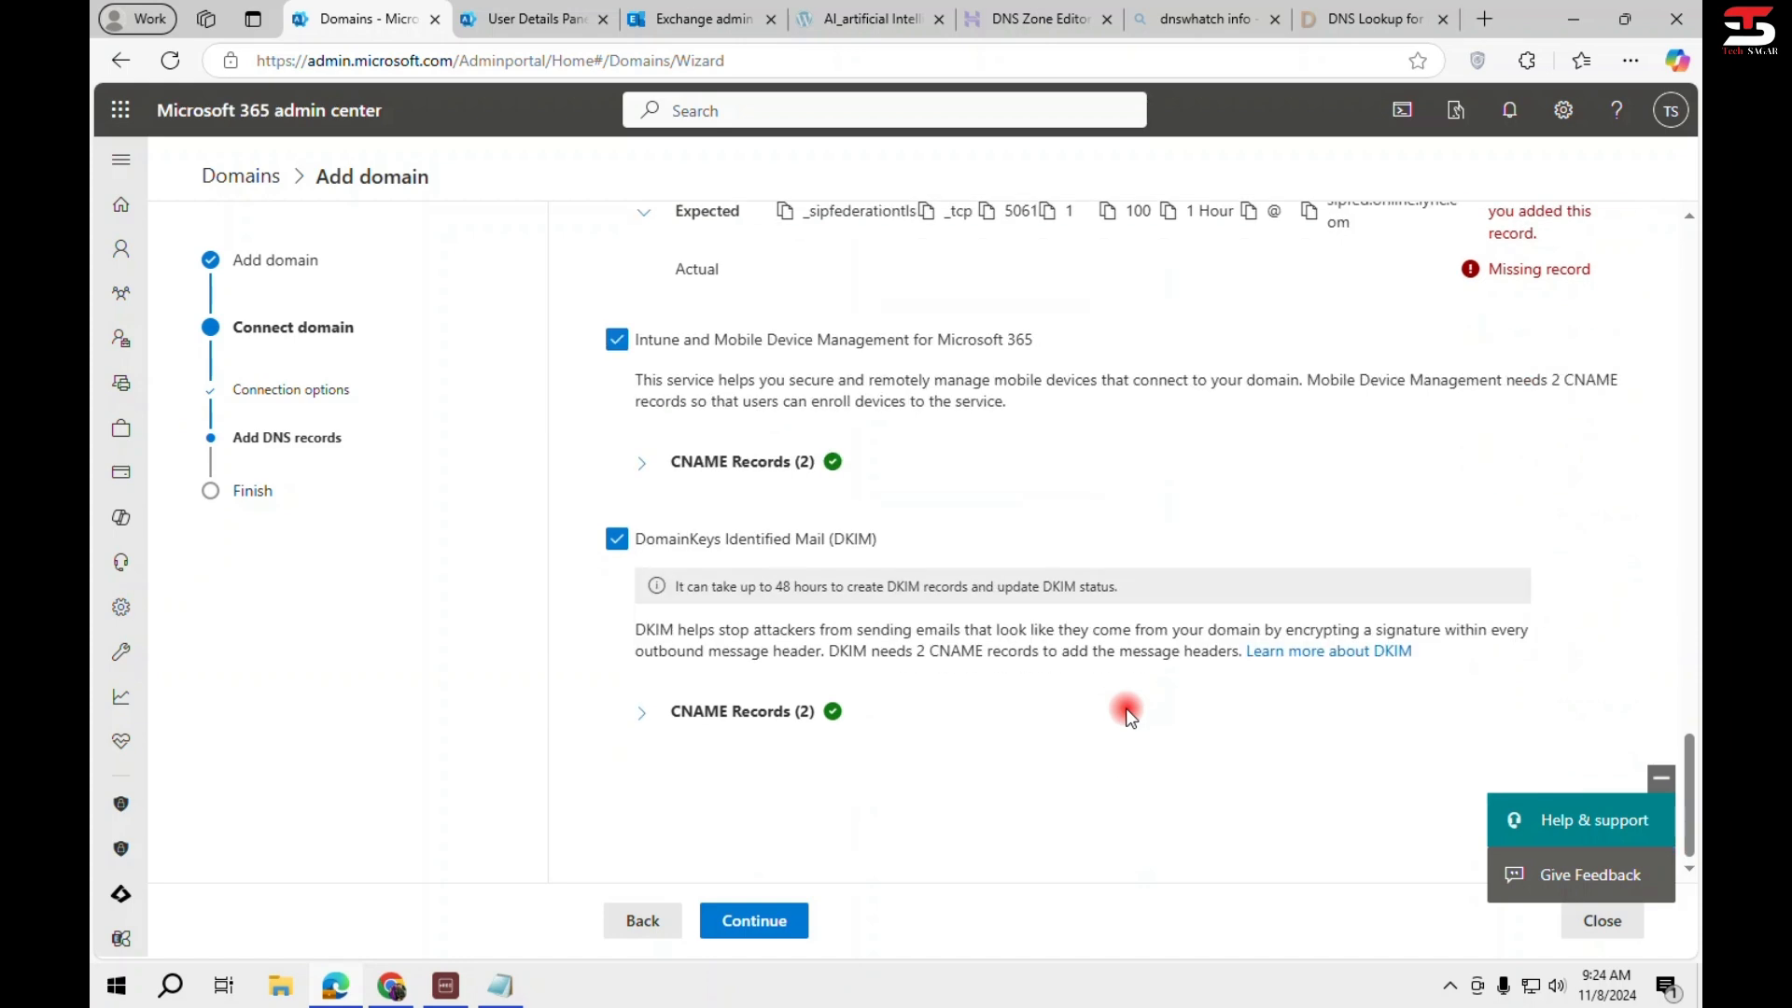
Read the notice about how long DNS changes take to be detected and run the records check again.
scroll(1130, 717, up, 20)
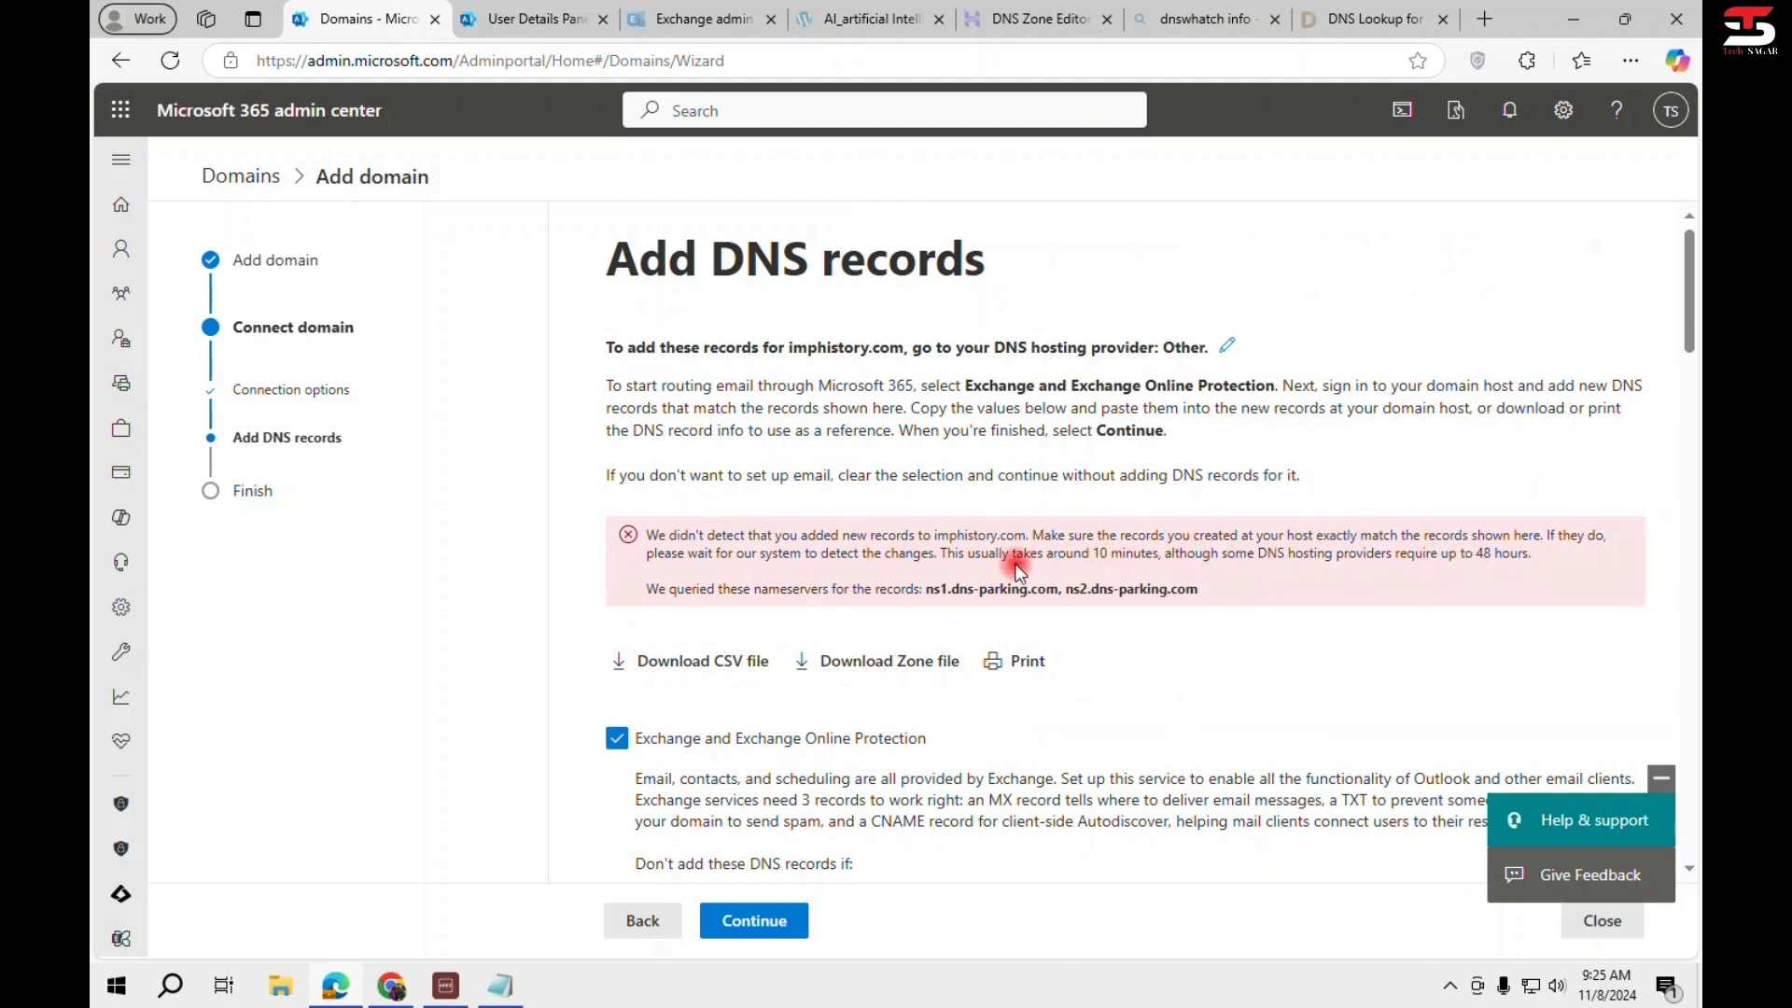
drag(1008, 553, 1528, 560)
click(754, 920)
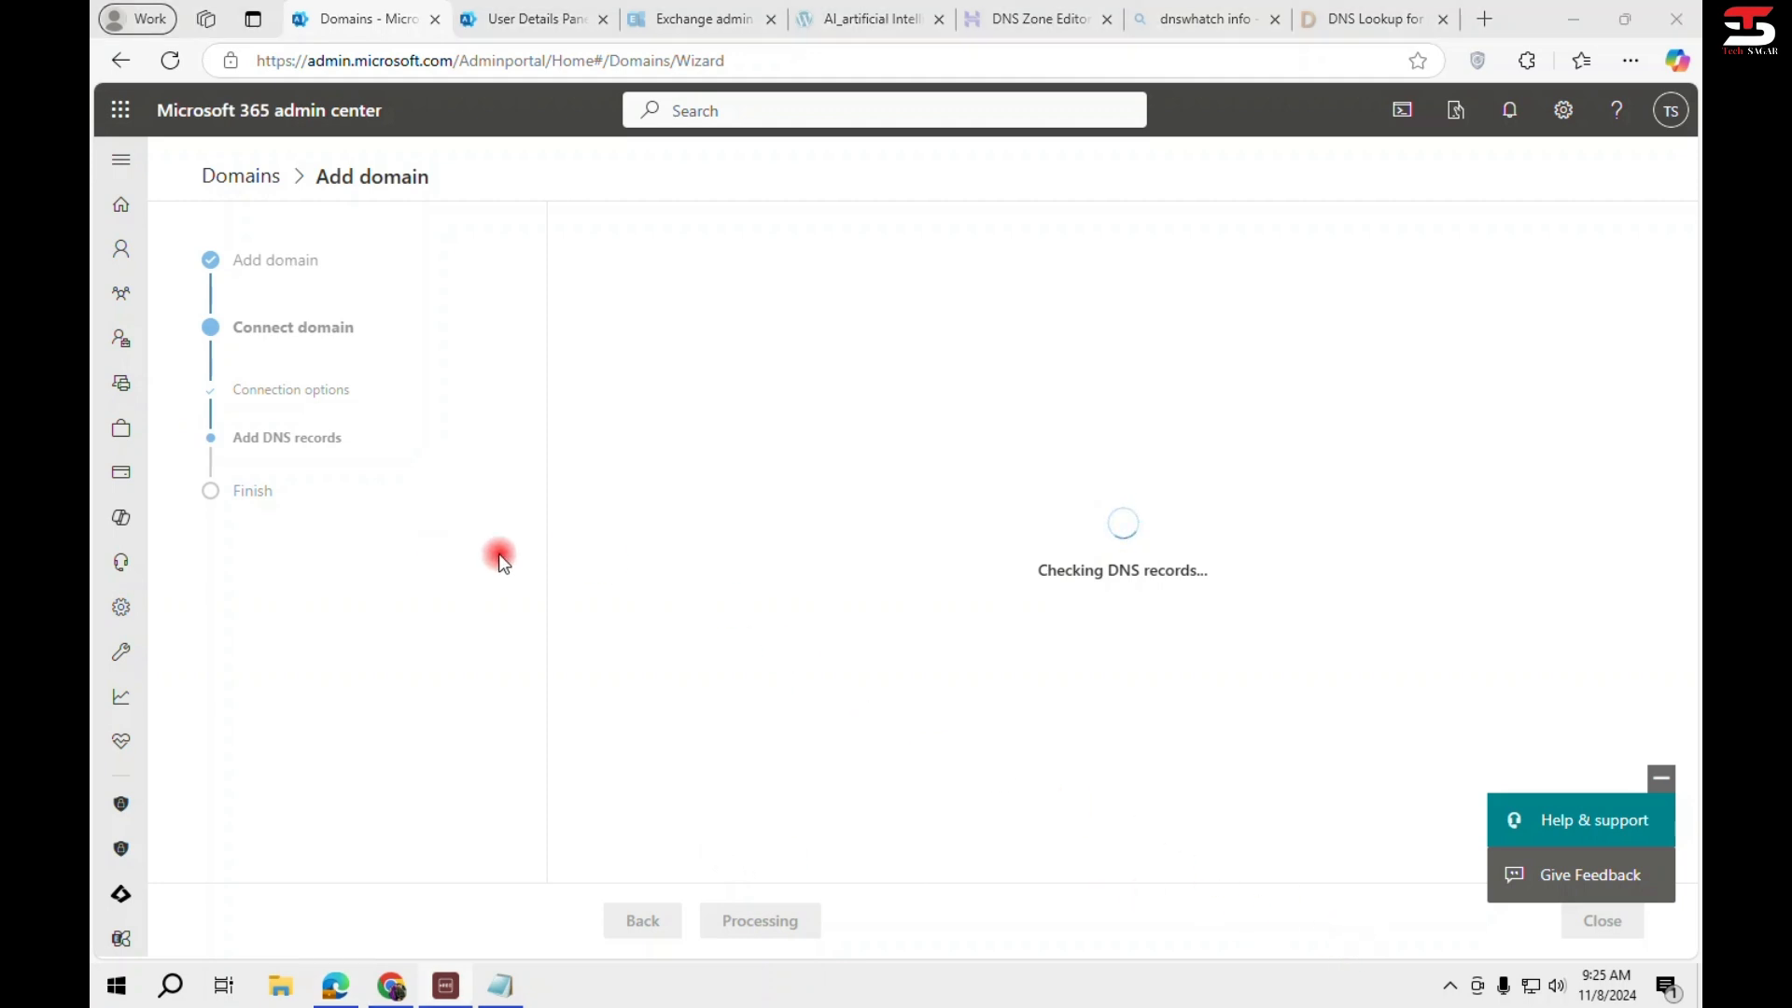
Review the records check results for imphistory.com and return to the Domains list.
scroll(817, 710, down, 10)
scroll(818, 659, up, 6)
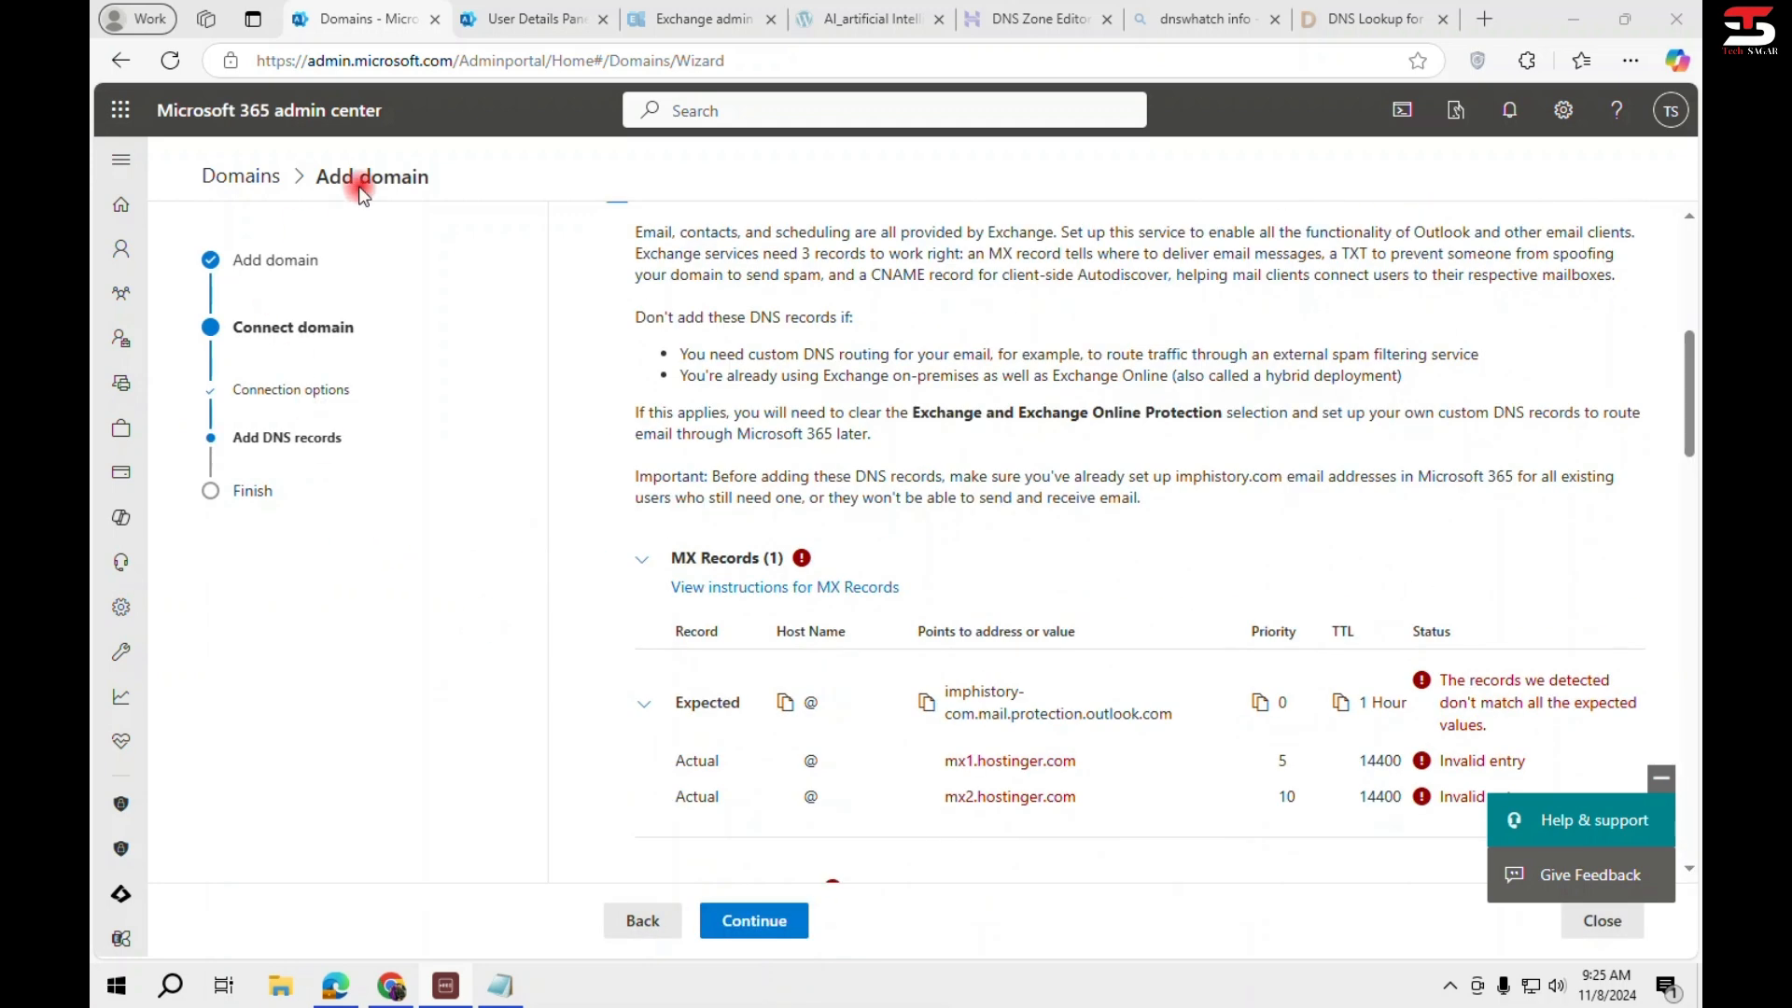
click(265, 175)
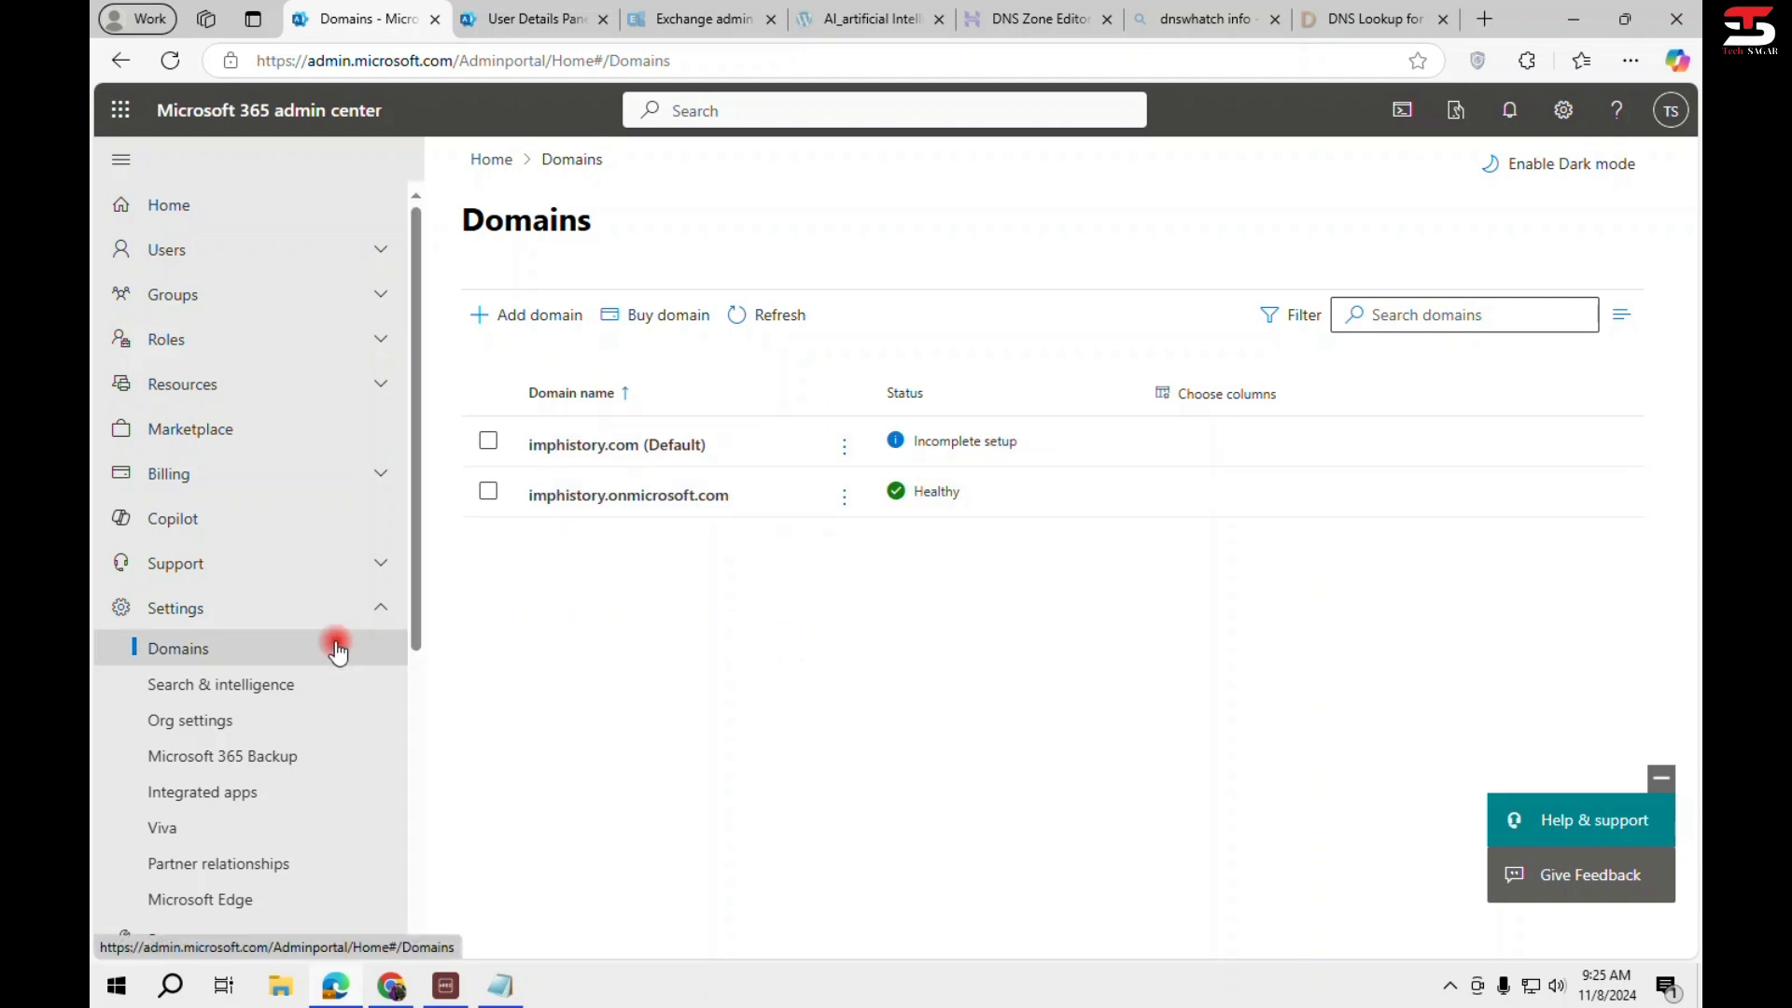
Open the Security admin center and go to the Policies & rules page for email and collaboration.
scroll(336, 650, down, 3)
scroll(280, 644, down, 3)
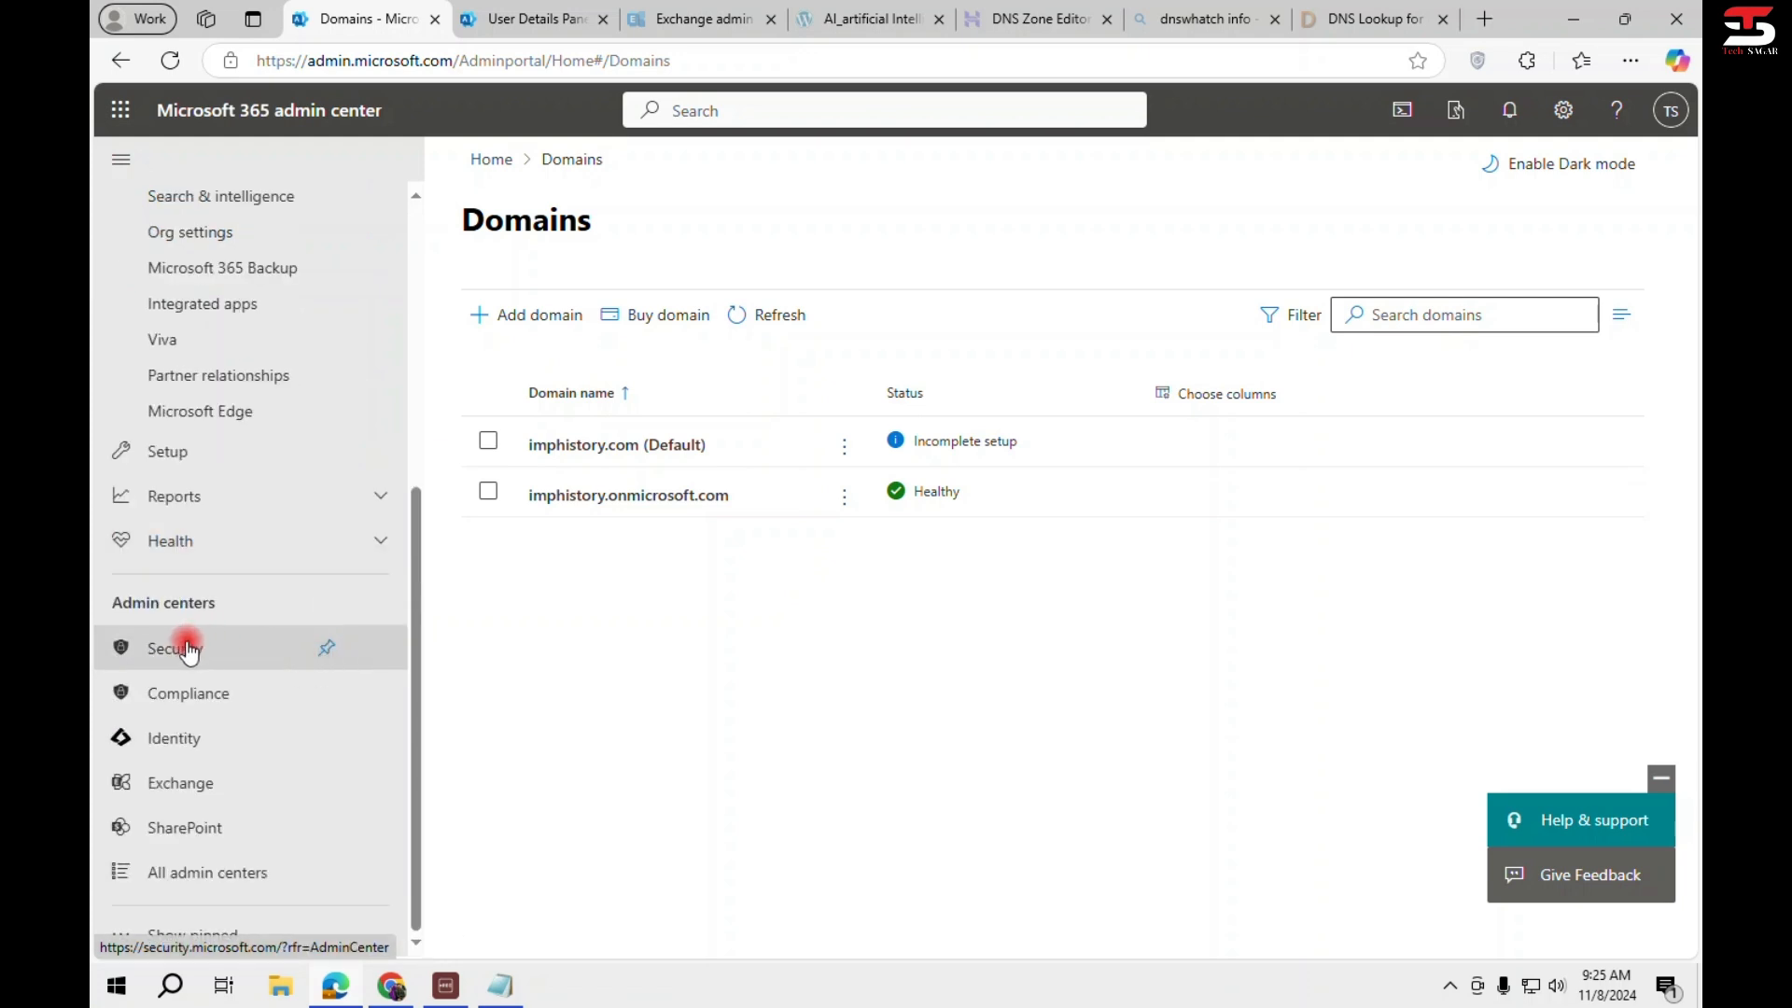
click(186, 649)
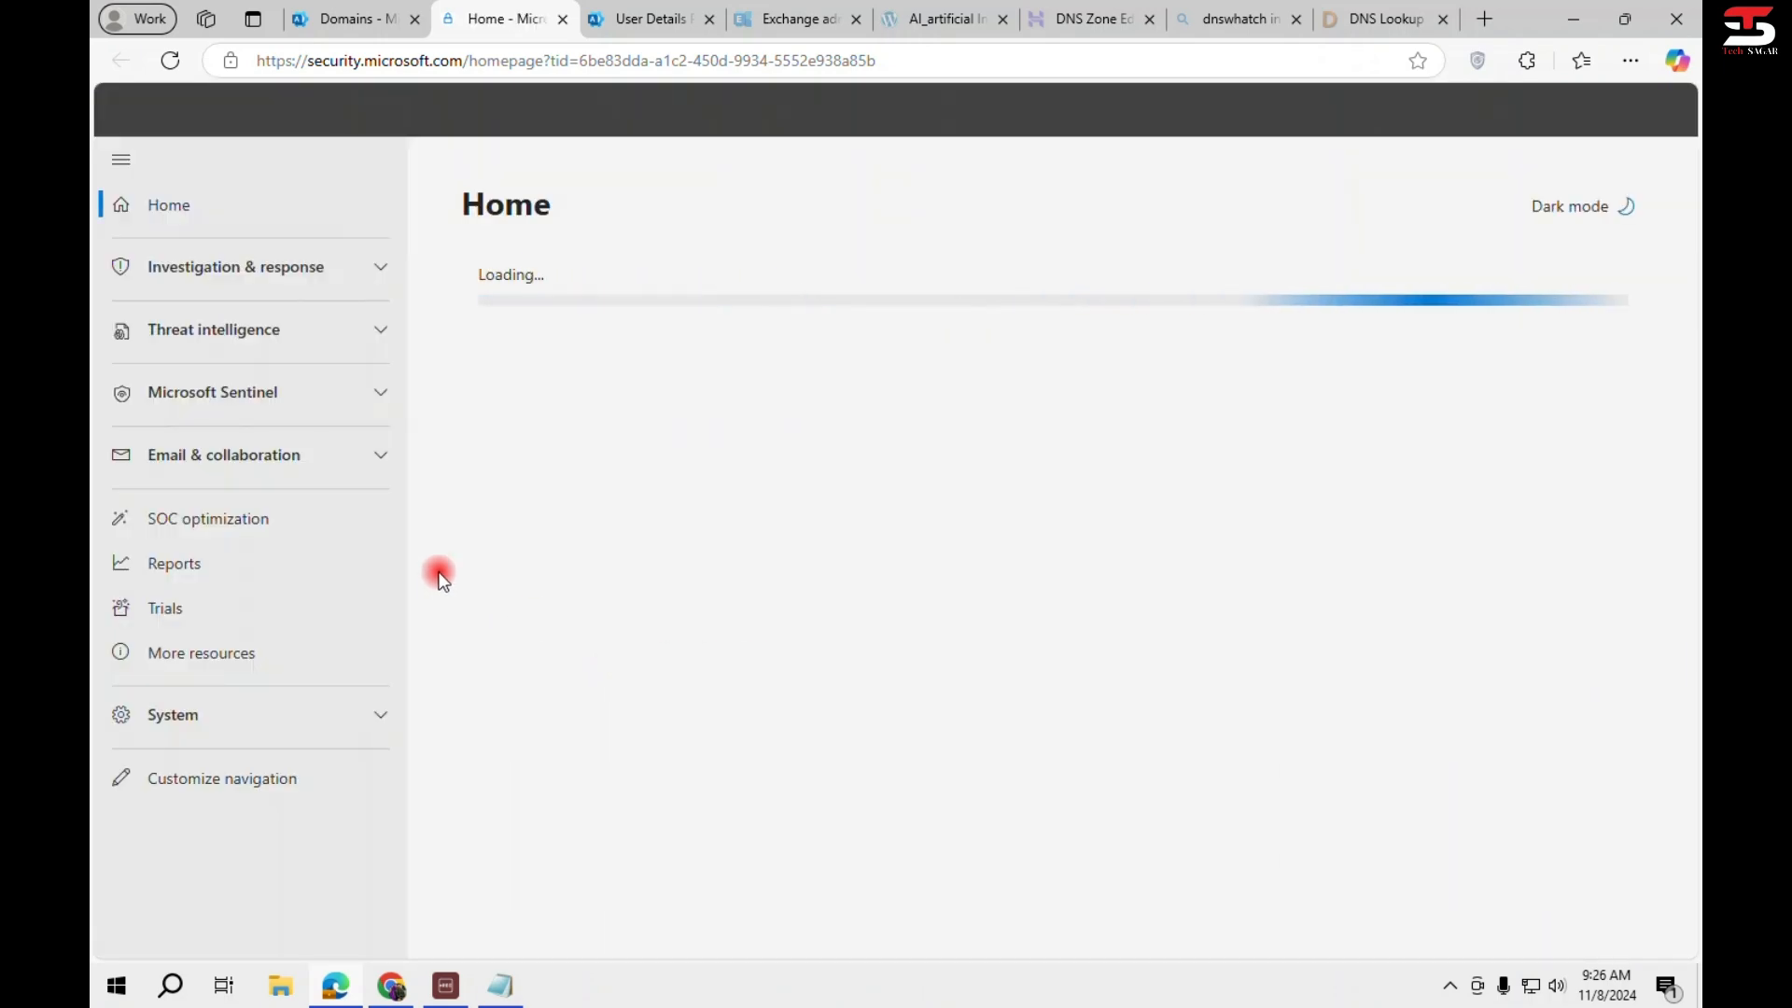
click(340, 460)
click(266, 594)
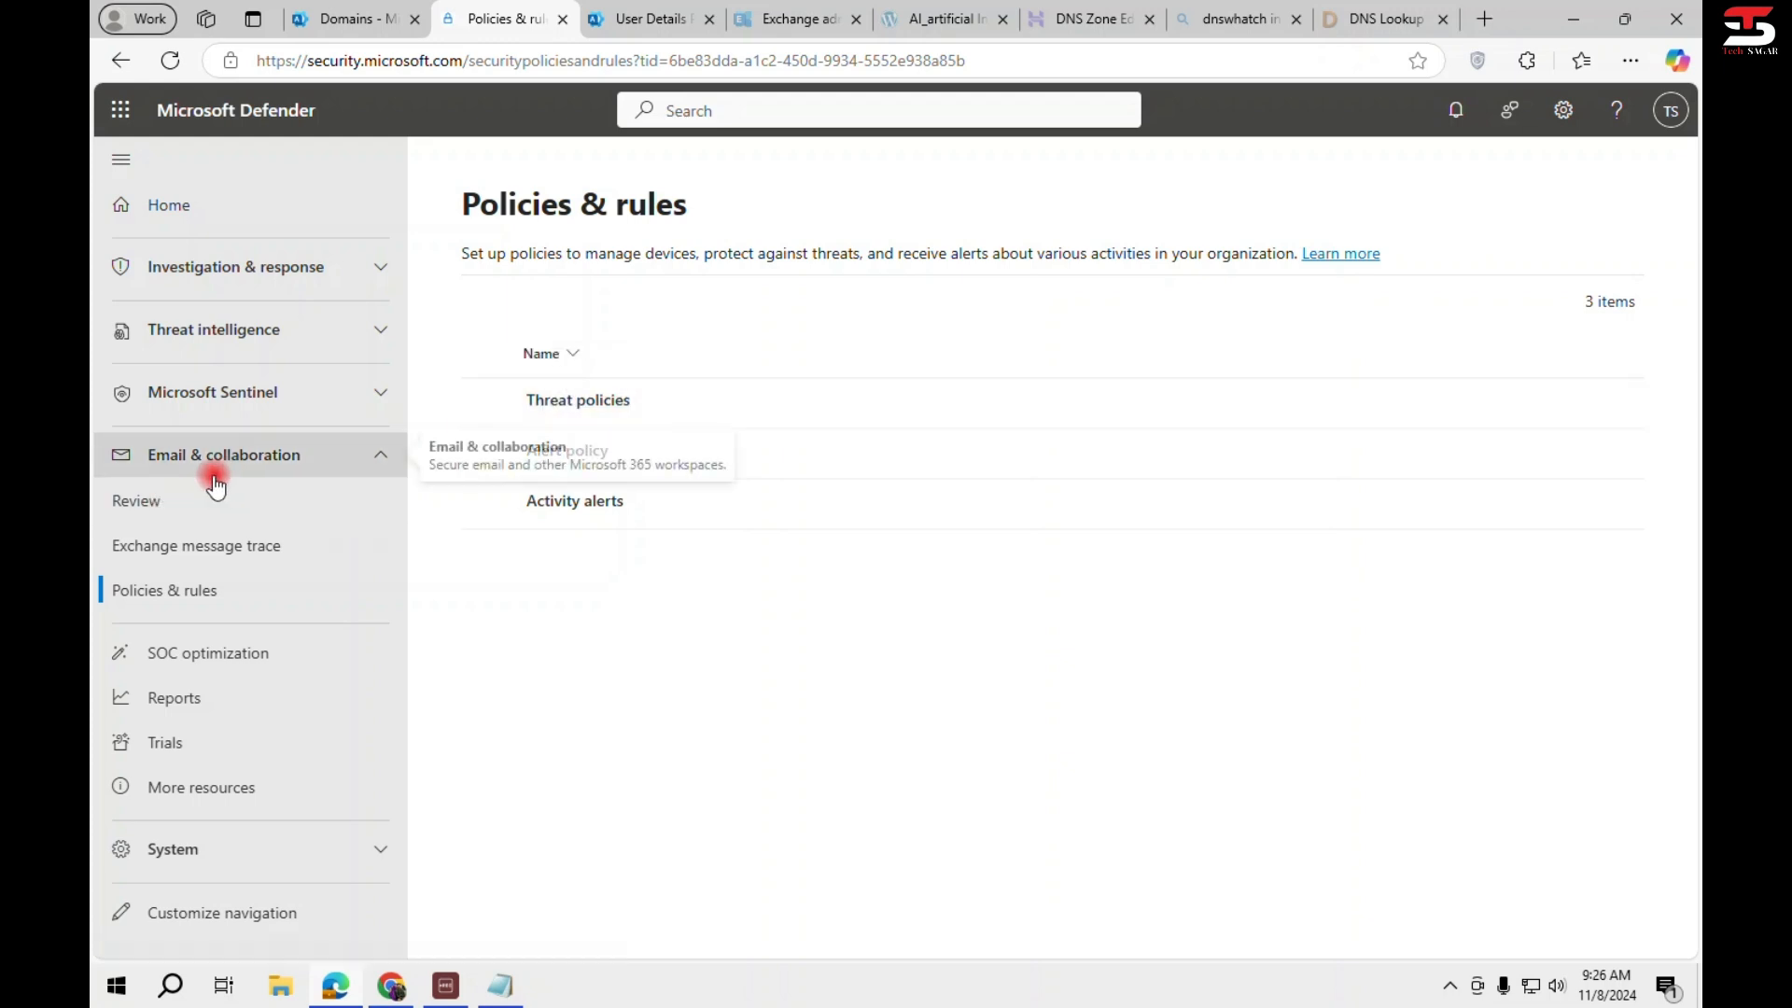
Open the DKIM page of the email authentication settings within Threat policies.
click(571, 400)
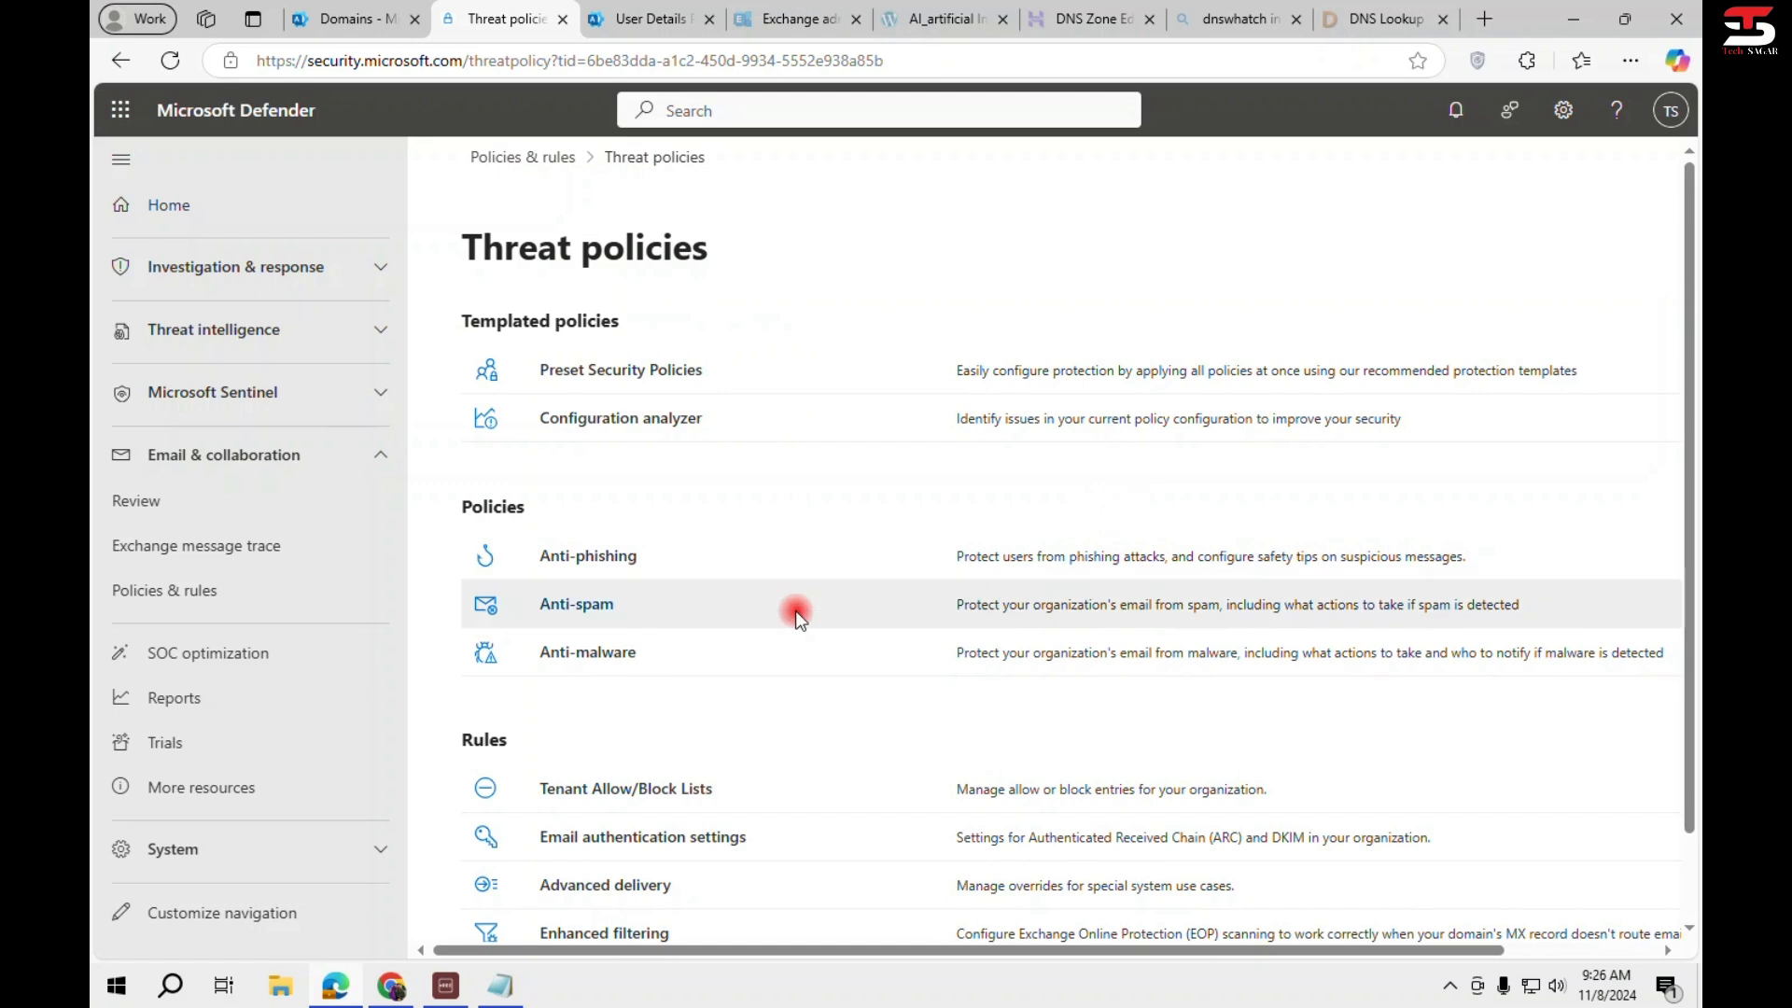
scroll(858, 644, down, 1)
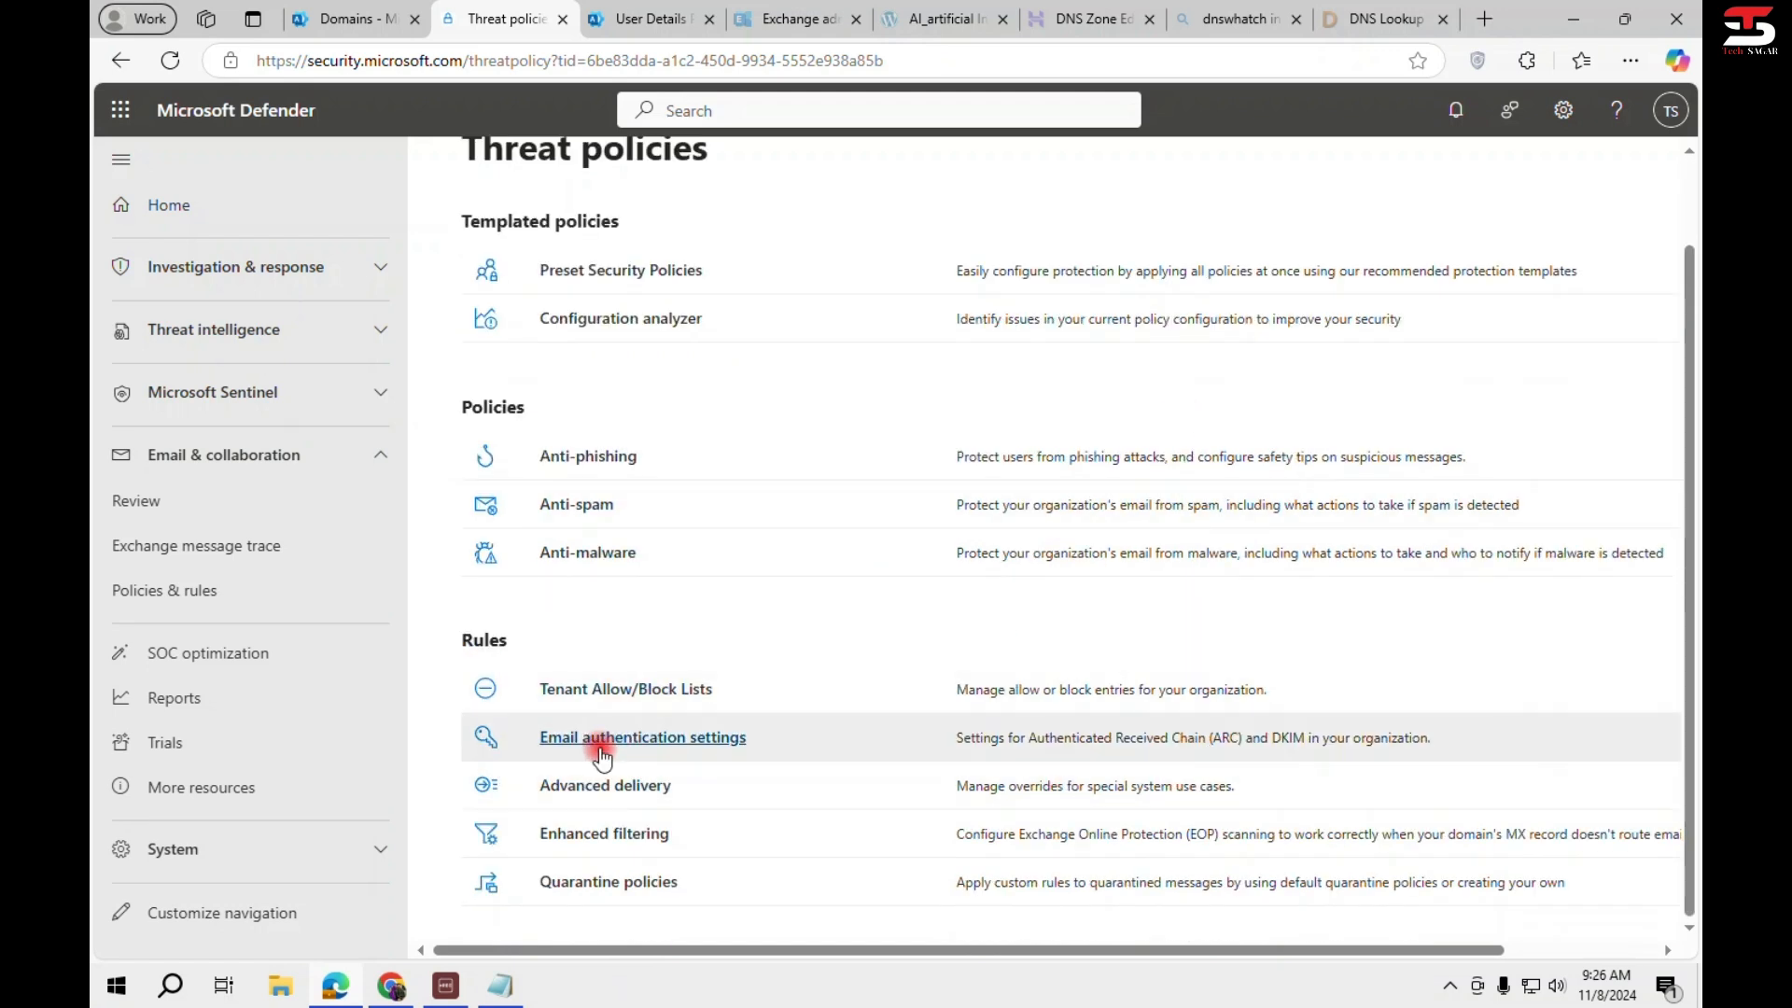
click(699, 743)
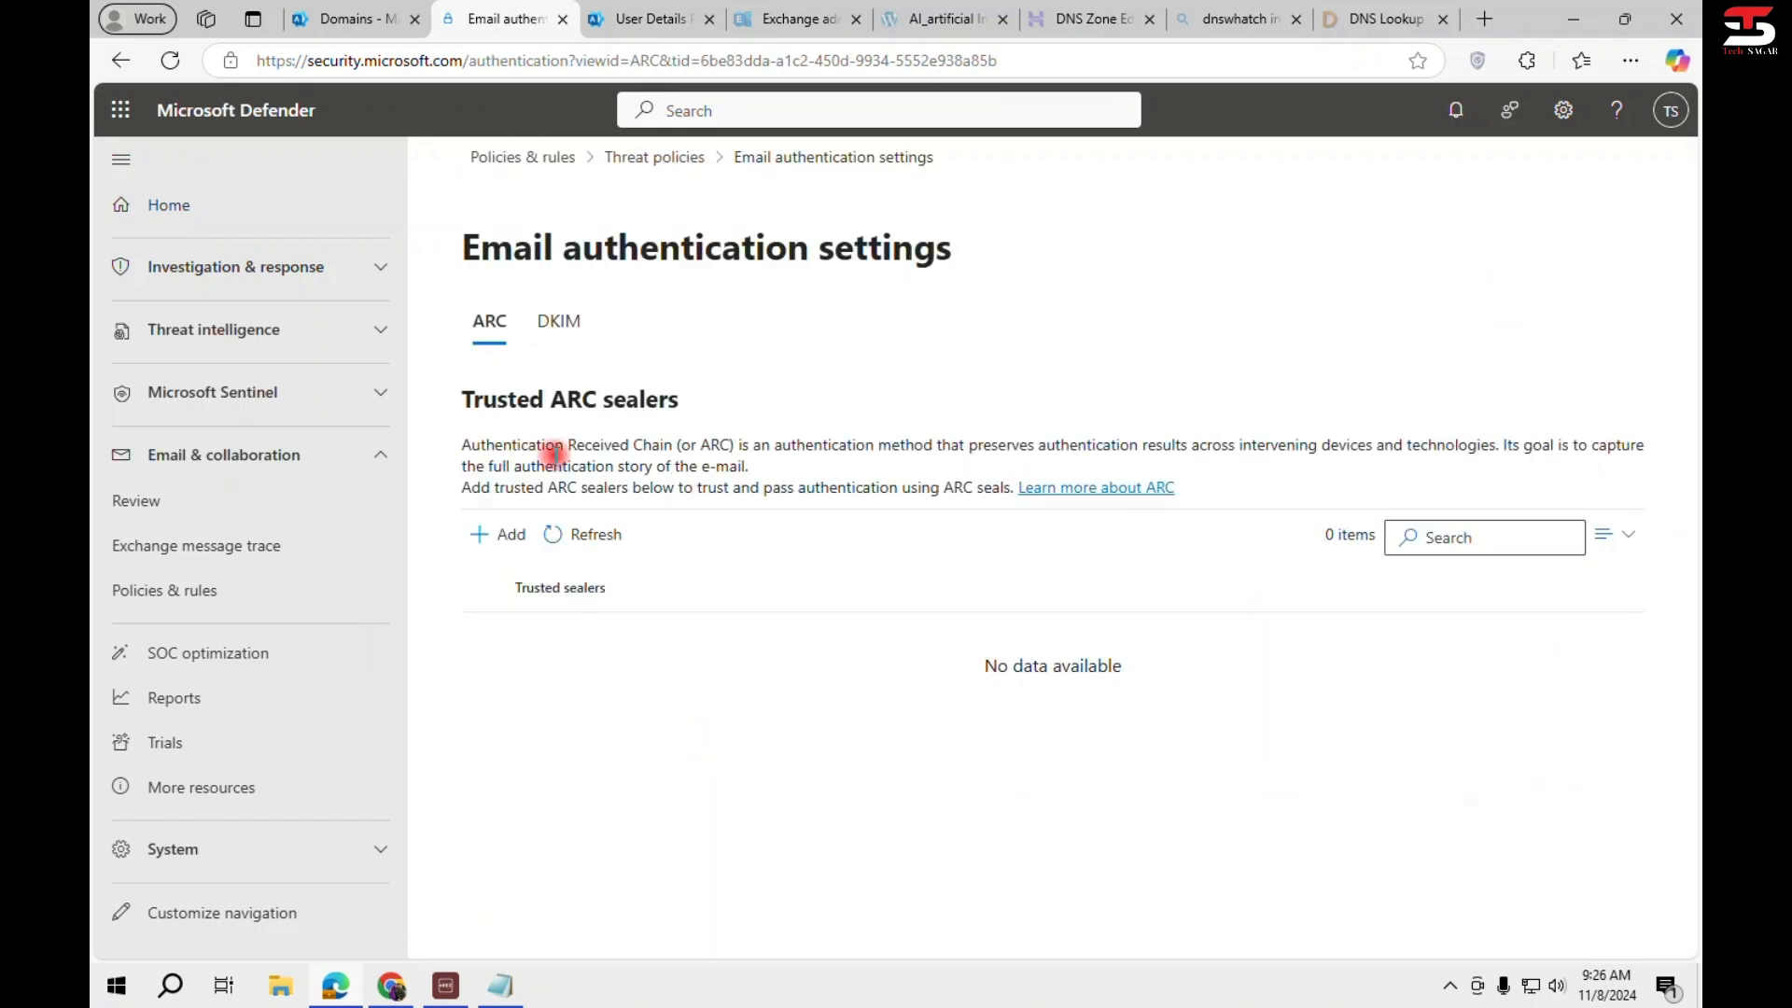
click(558, 321)
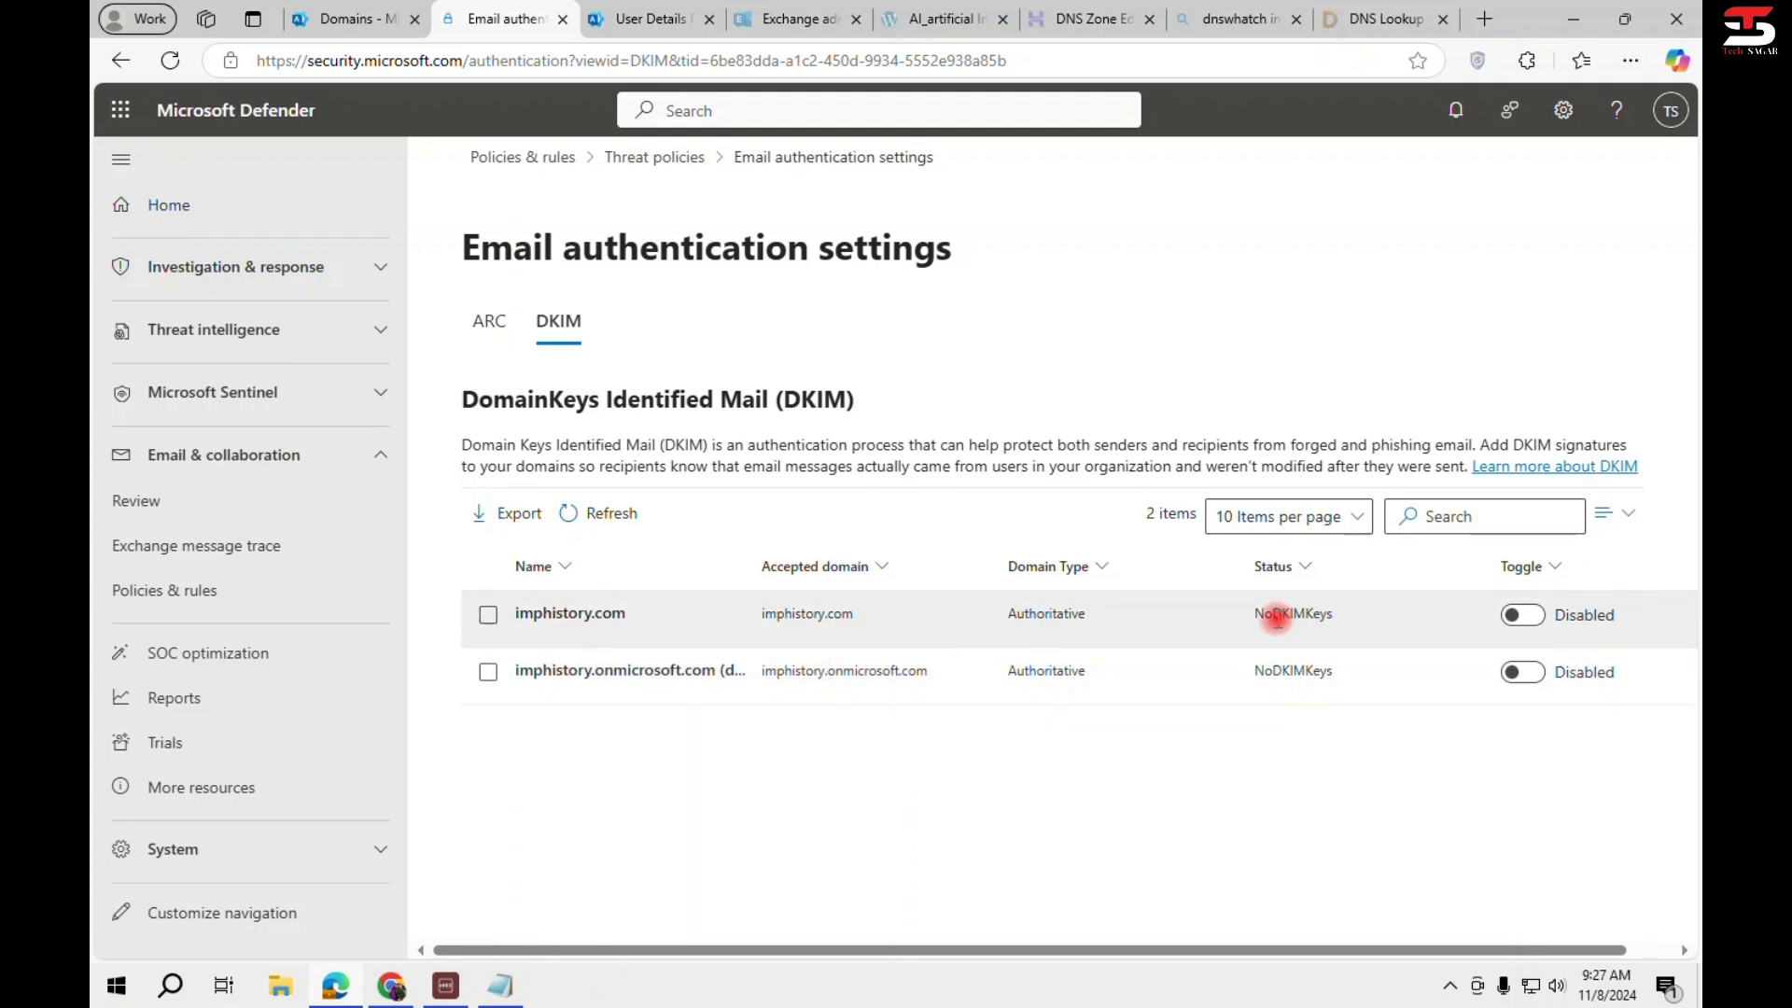
Create DKIM keys for imphistory.com and copy the CNAME records to publish.
double_click(1250, 625)
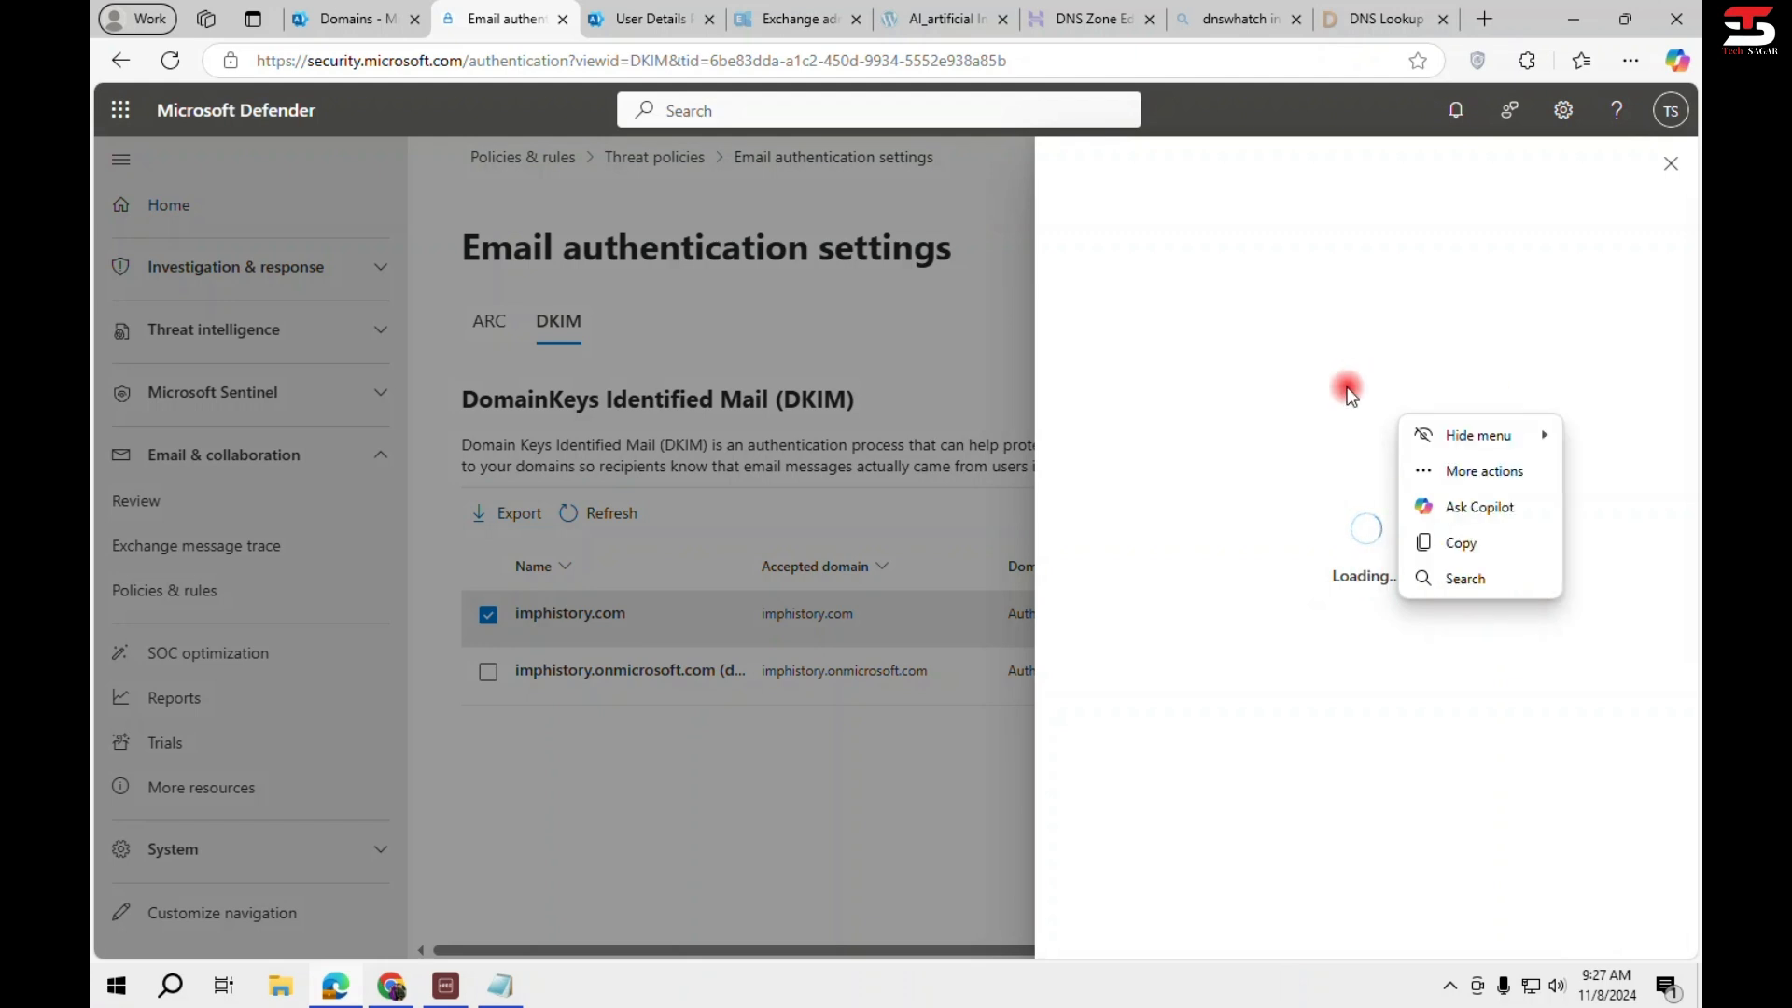
click(1463, 681)
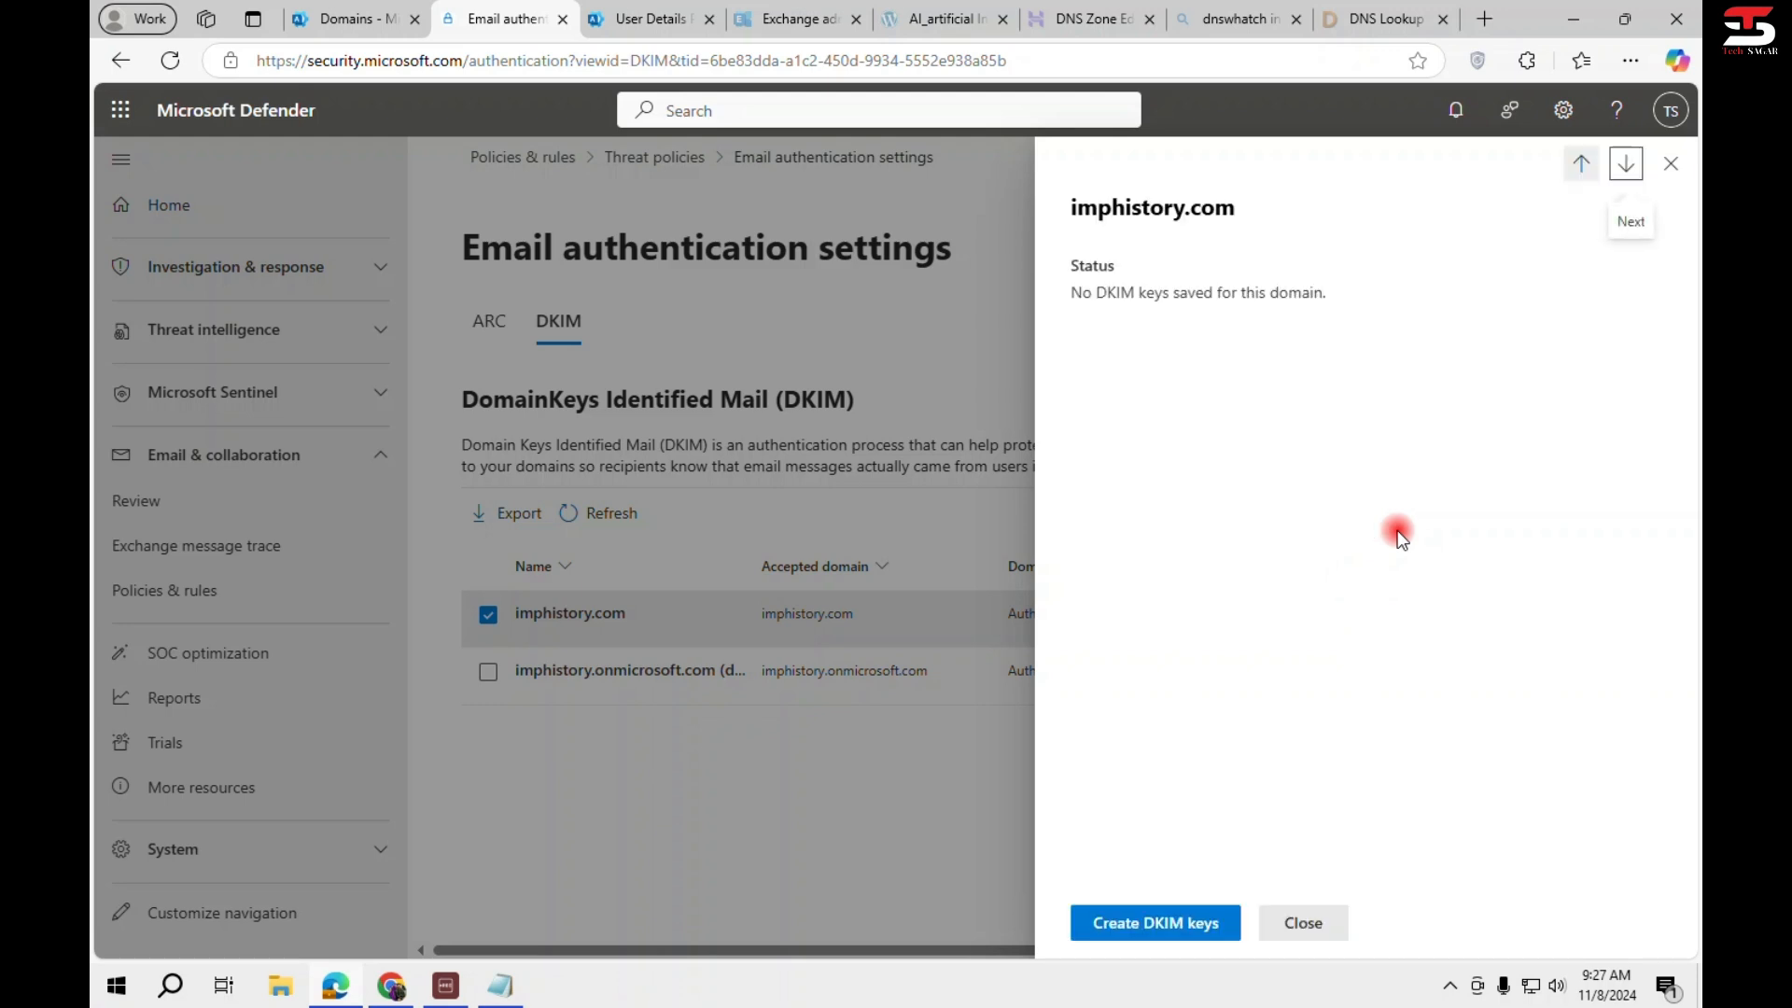
click(1159, 919)
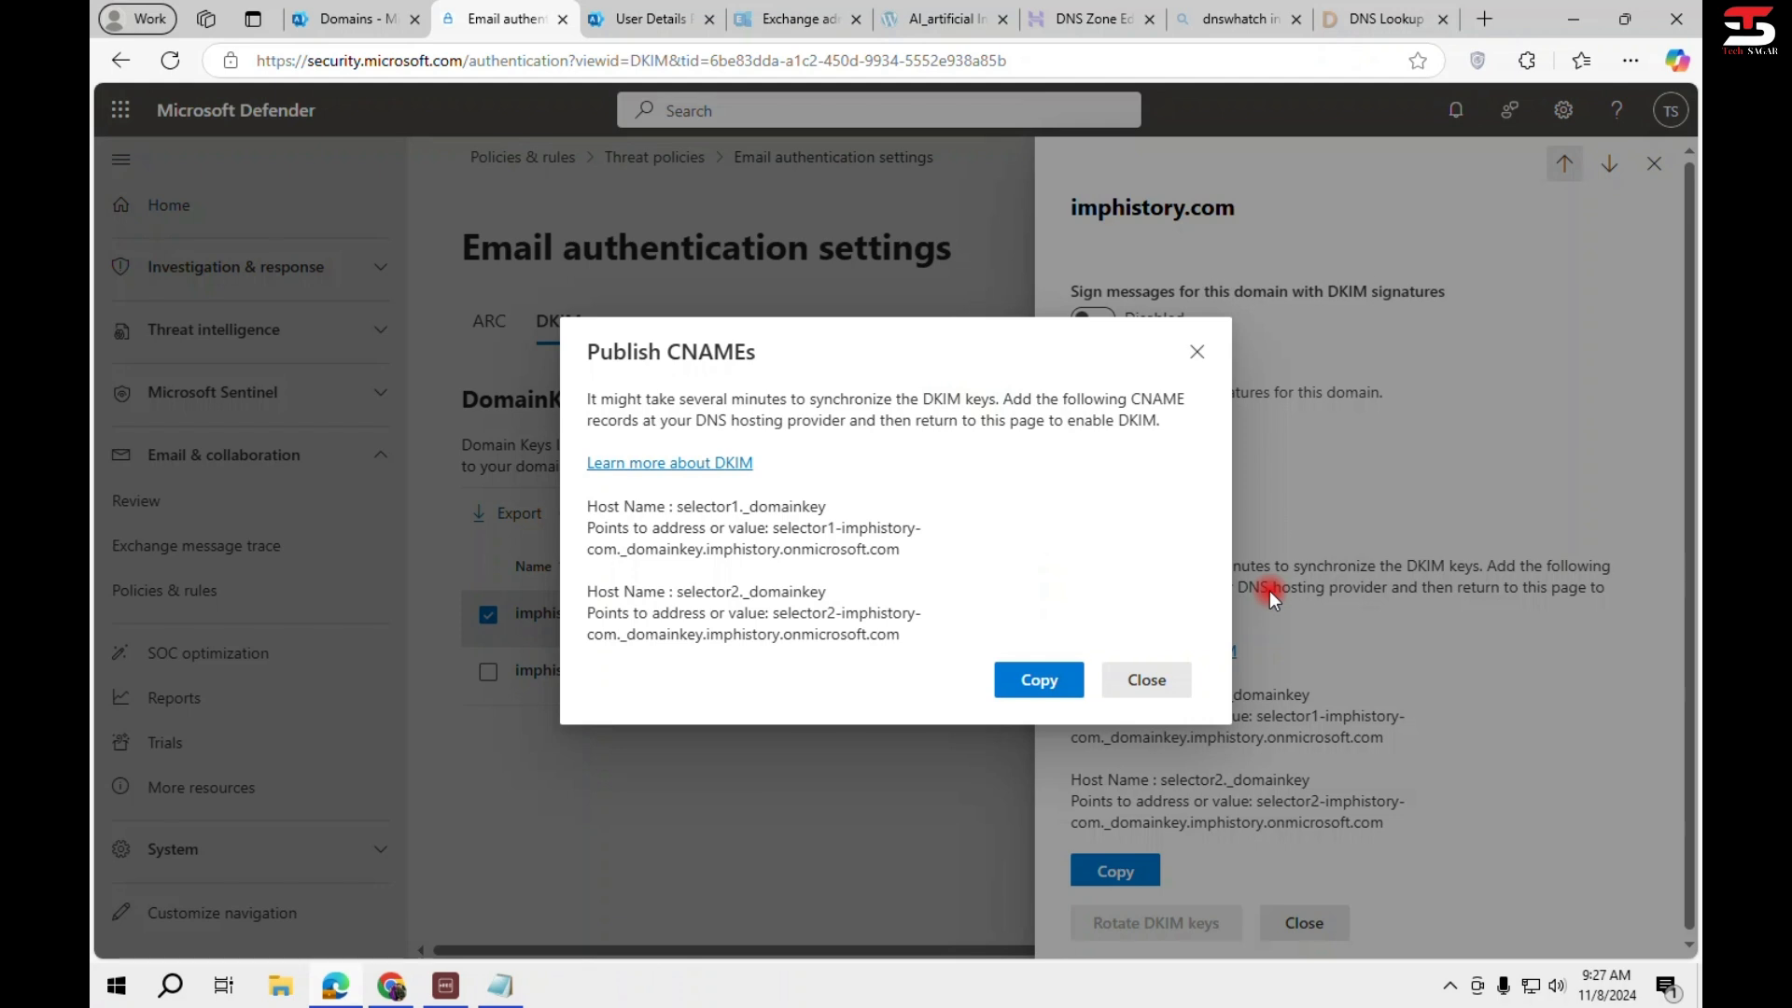
click(1039, 680)
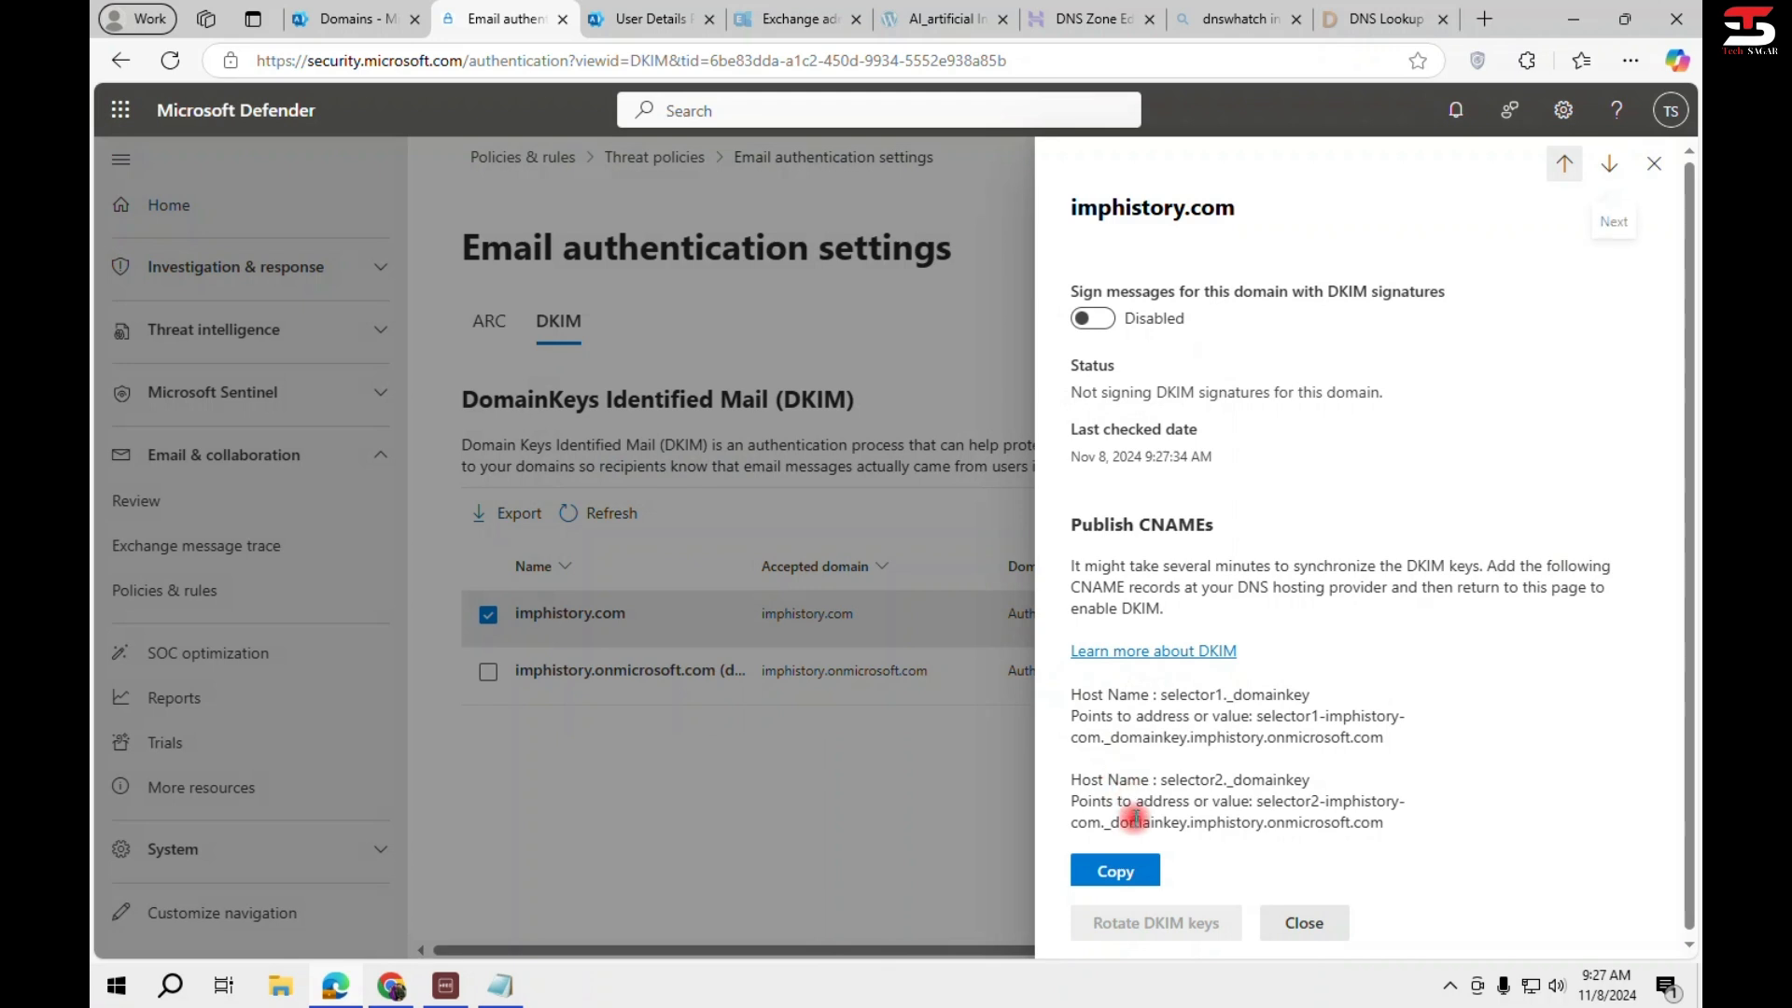
Enable DKIM signing for both imphistory.com and imphistory.onmicrosoft.com.
click(1091, 319)
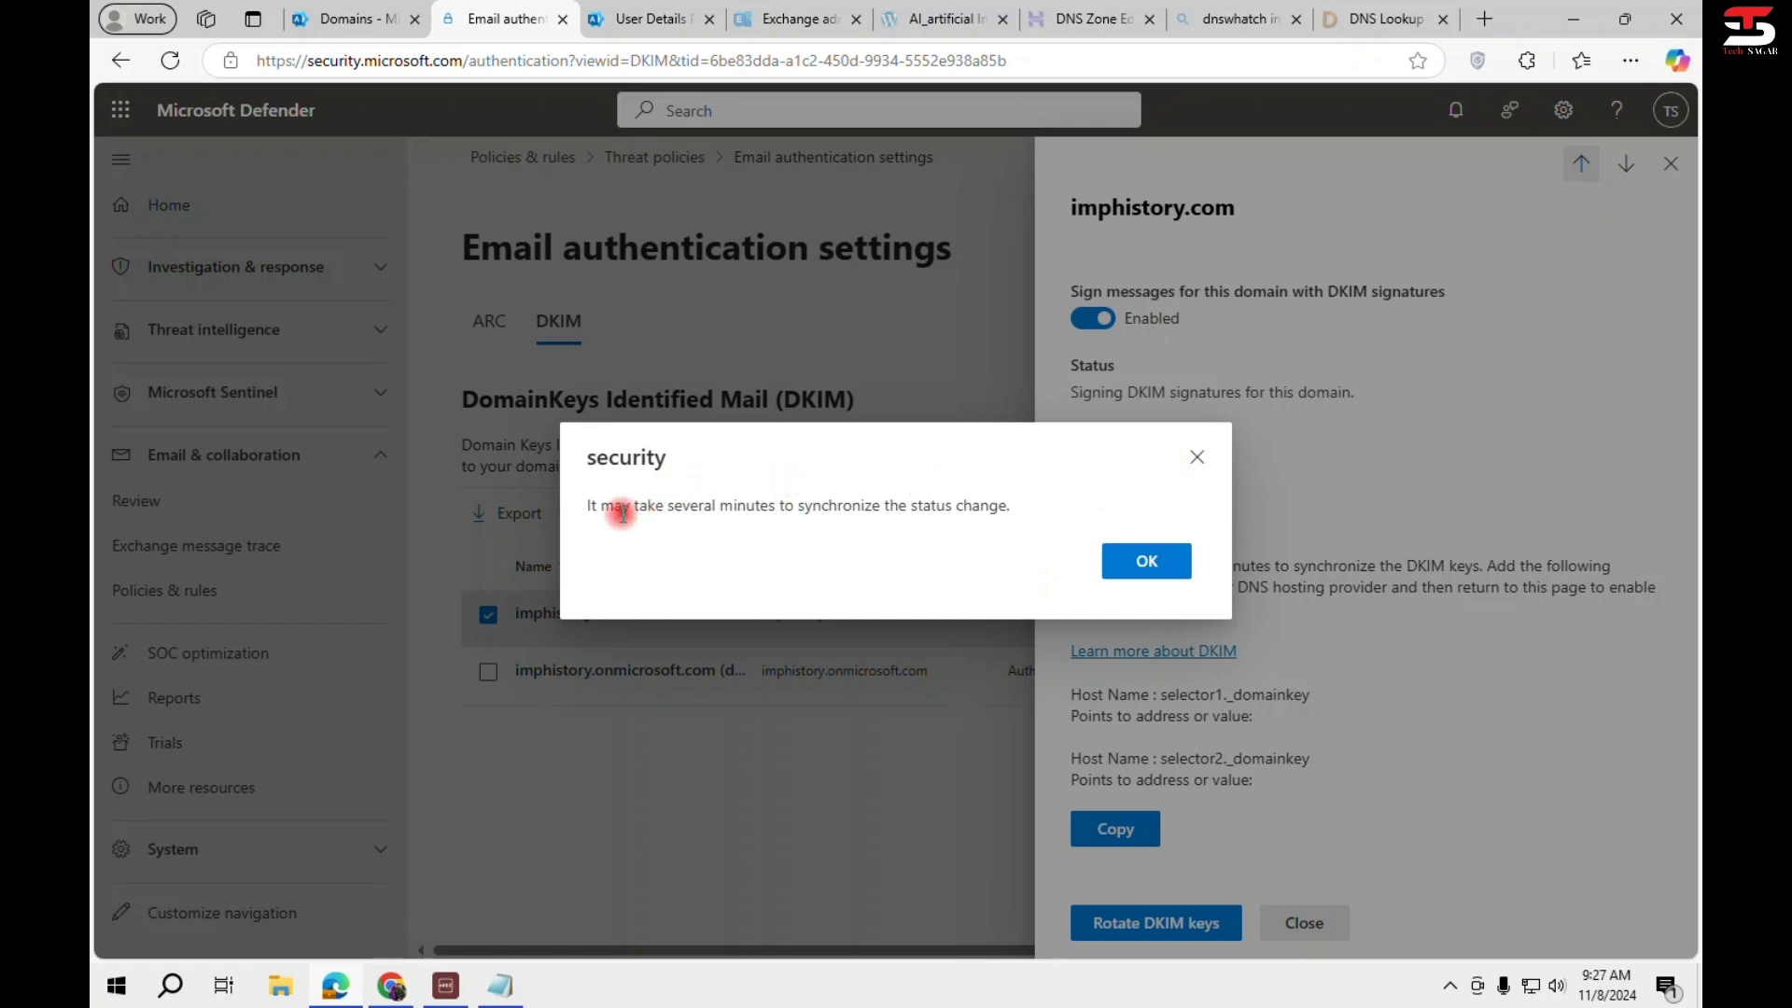
drag(602, 505, 1011, 507)
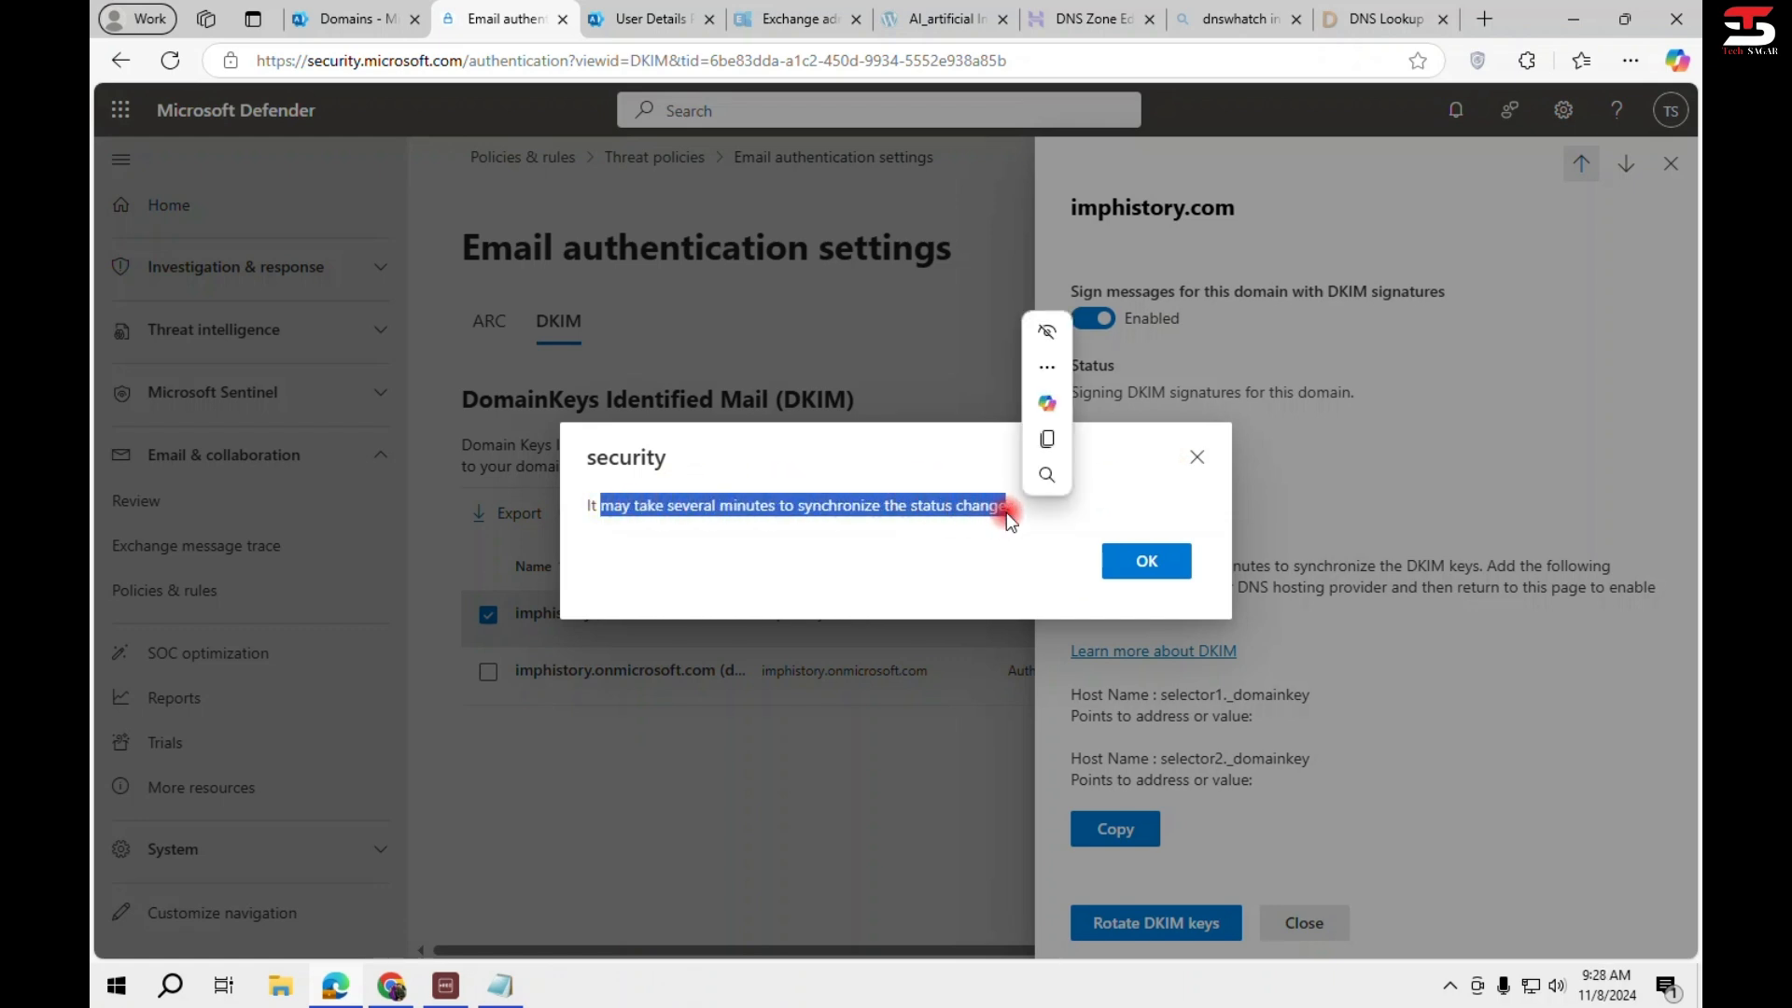
click(861, 506)
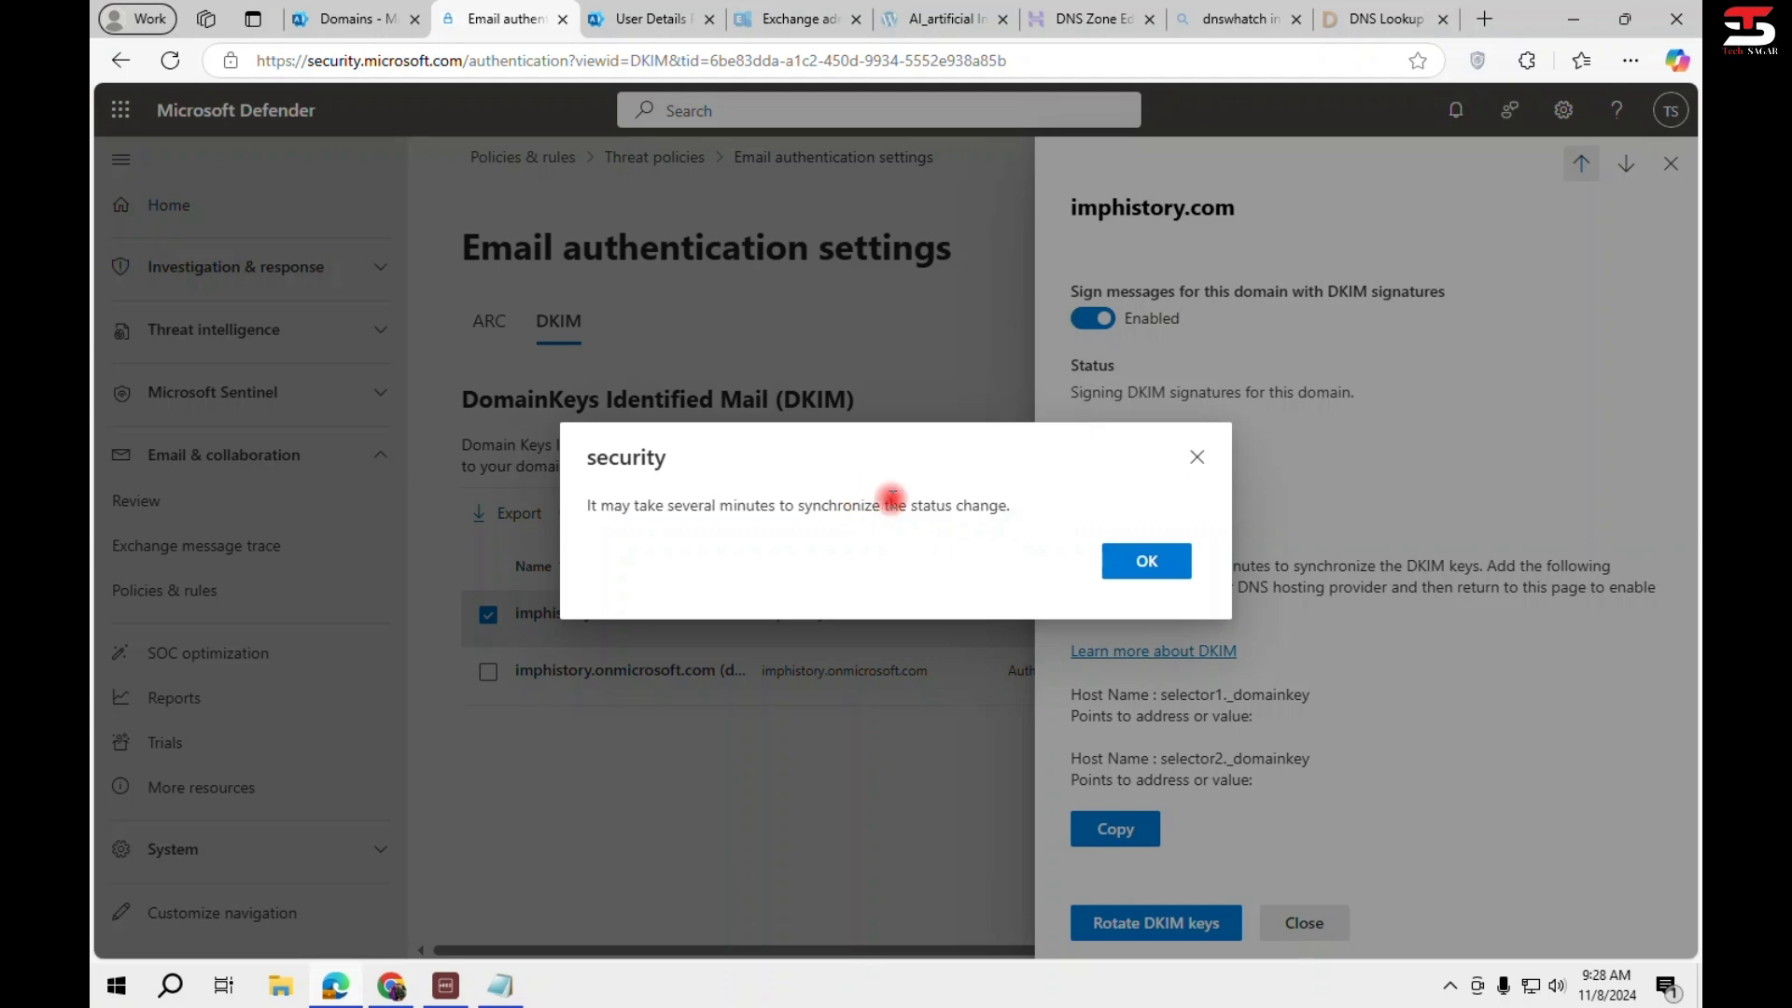
click(1150, 560)
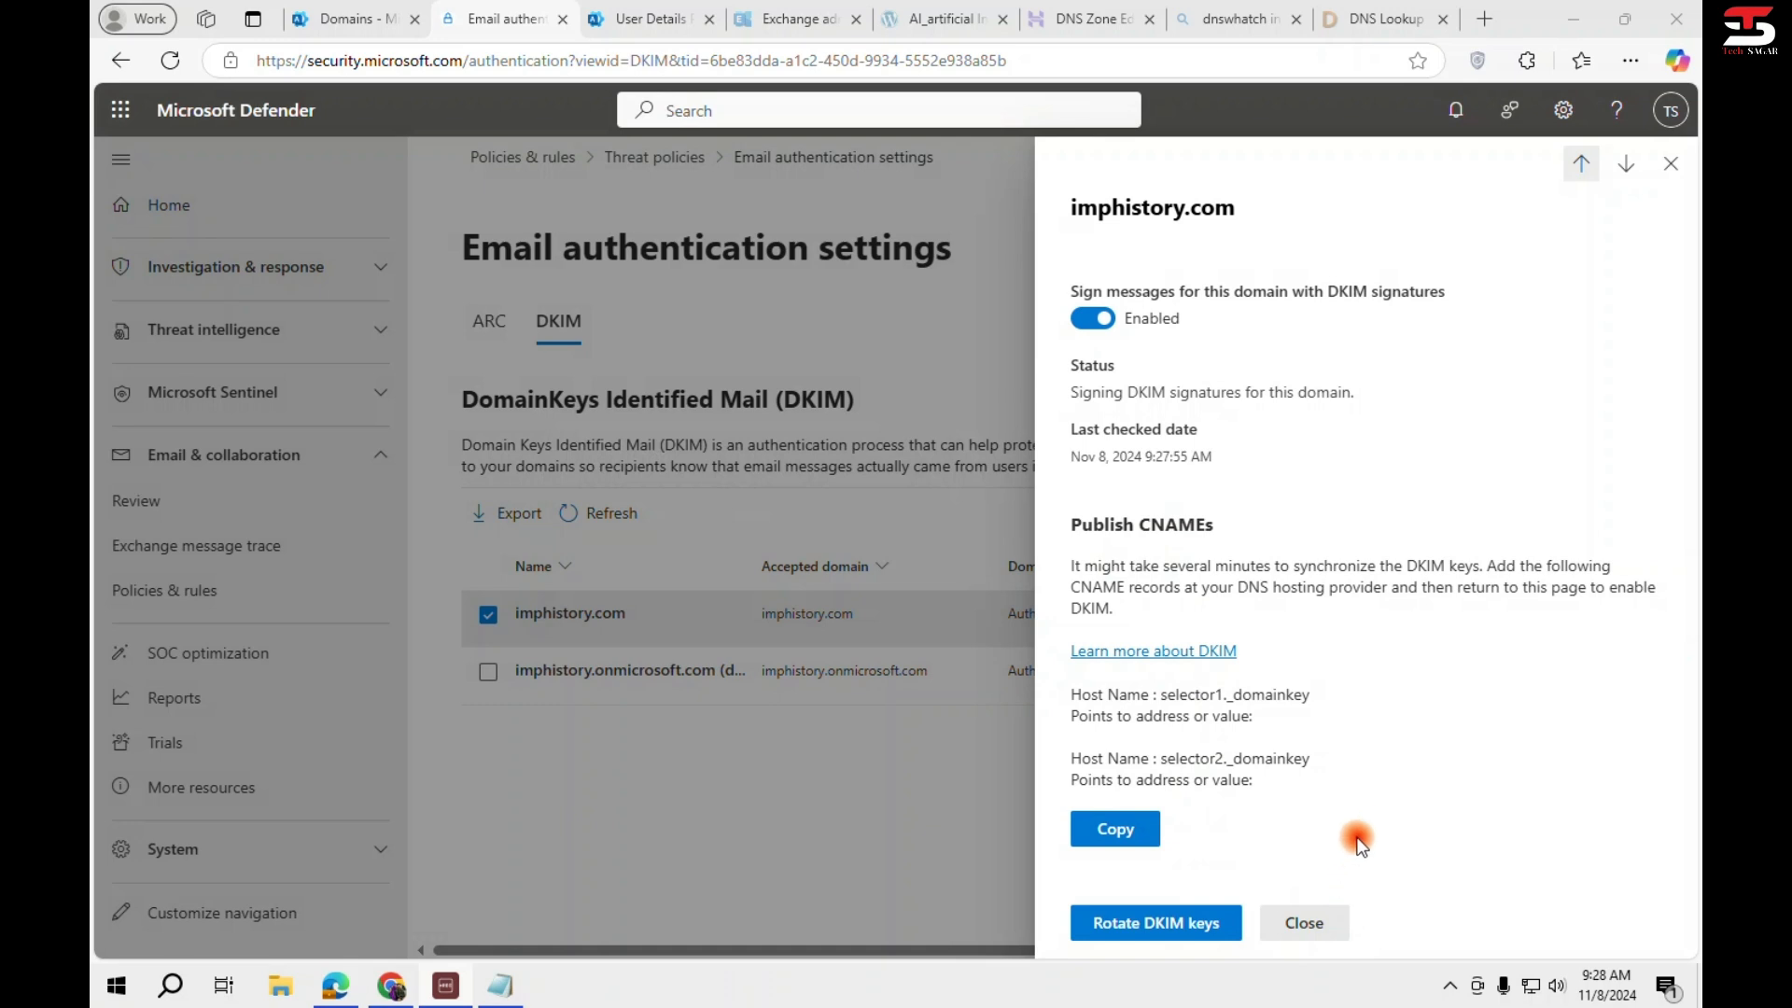
click(1307, 922)
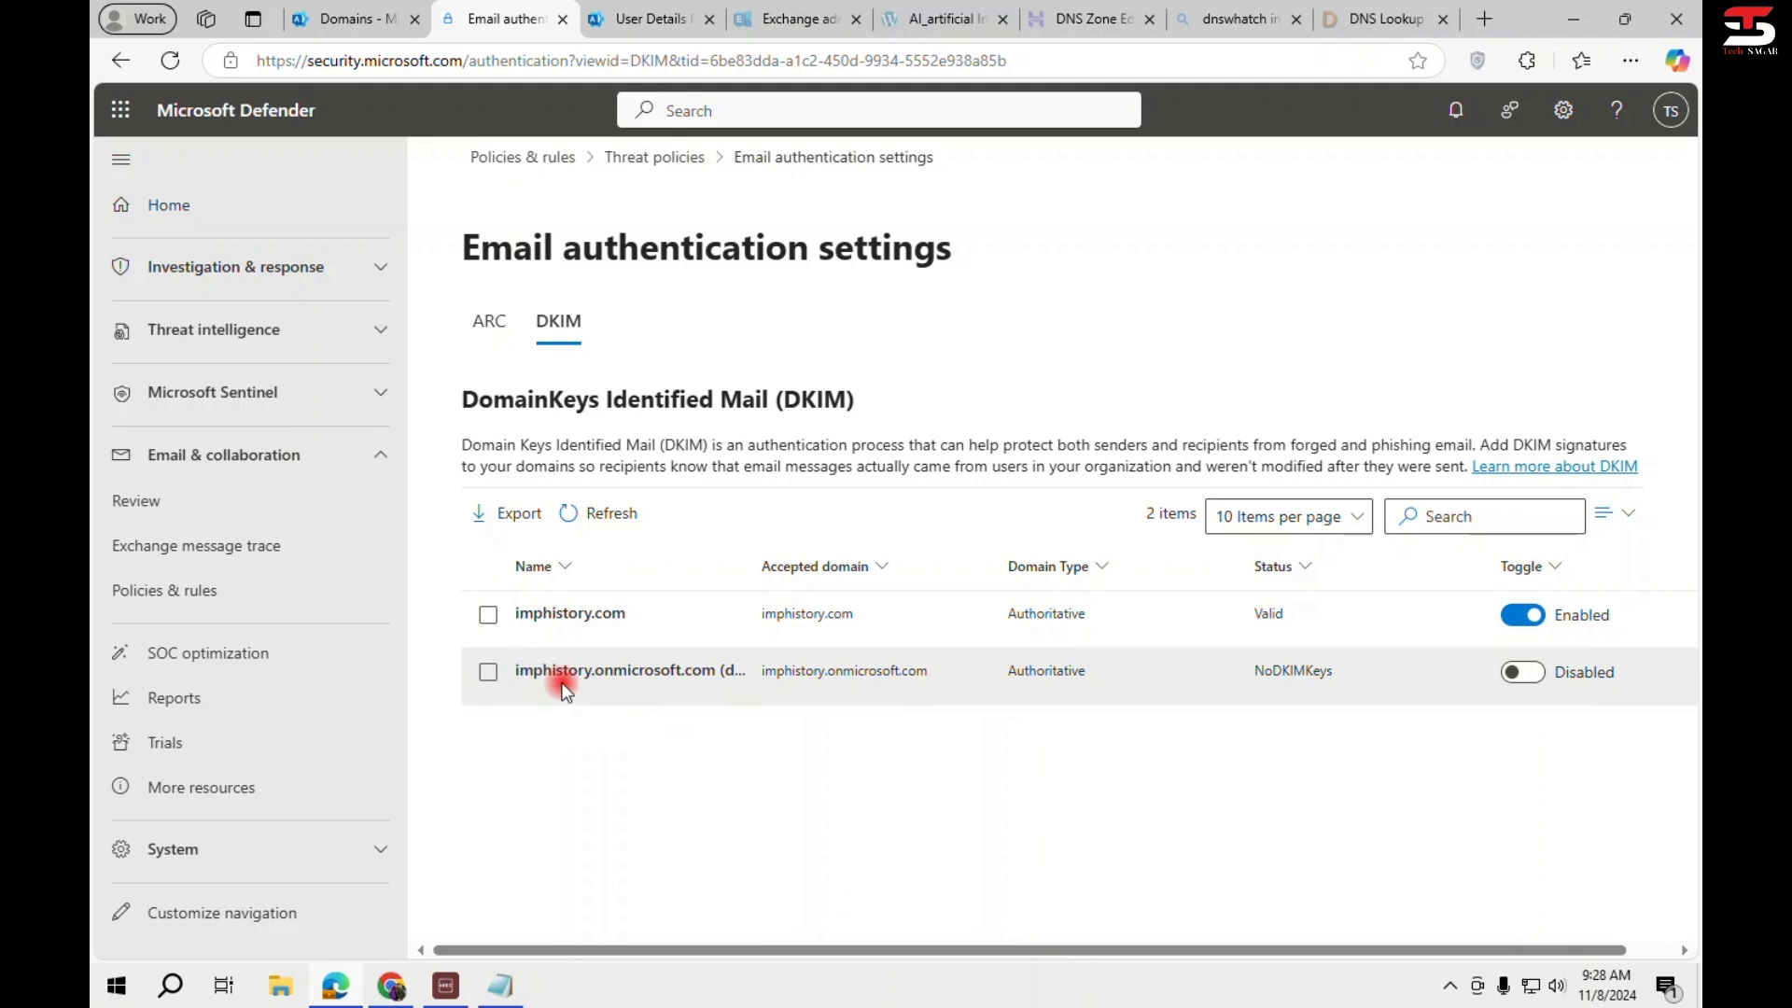
click(1520, 671)
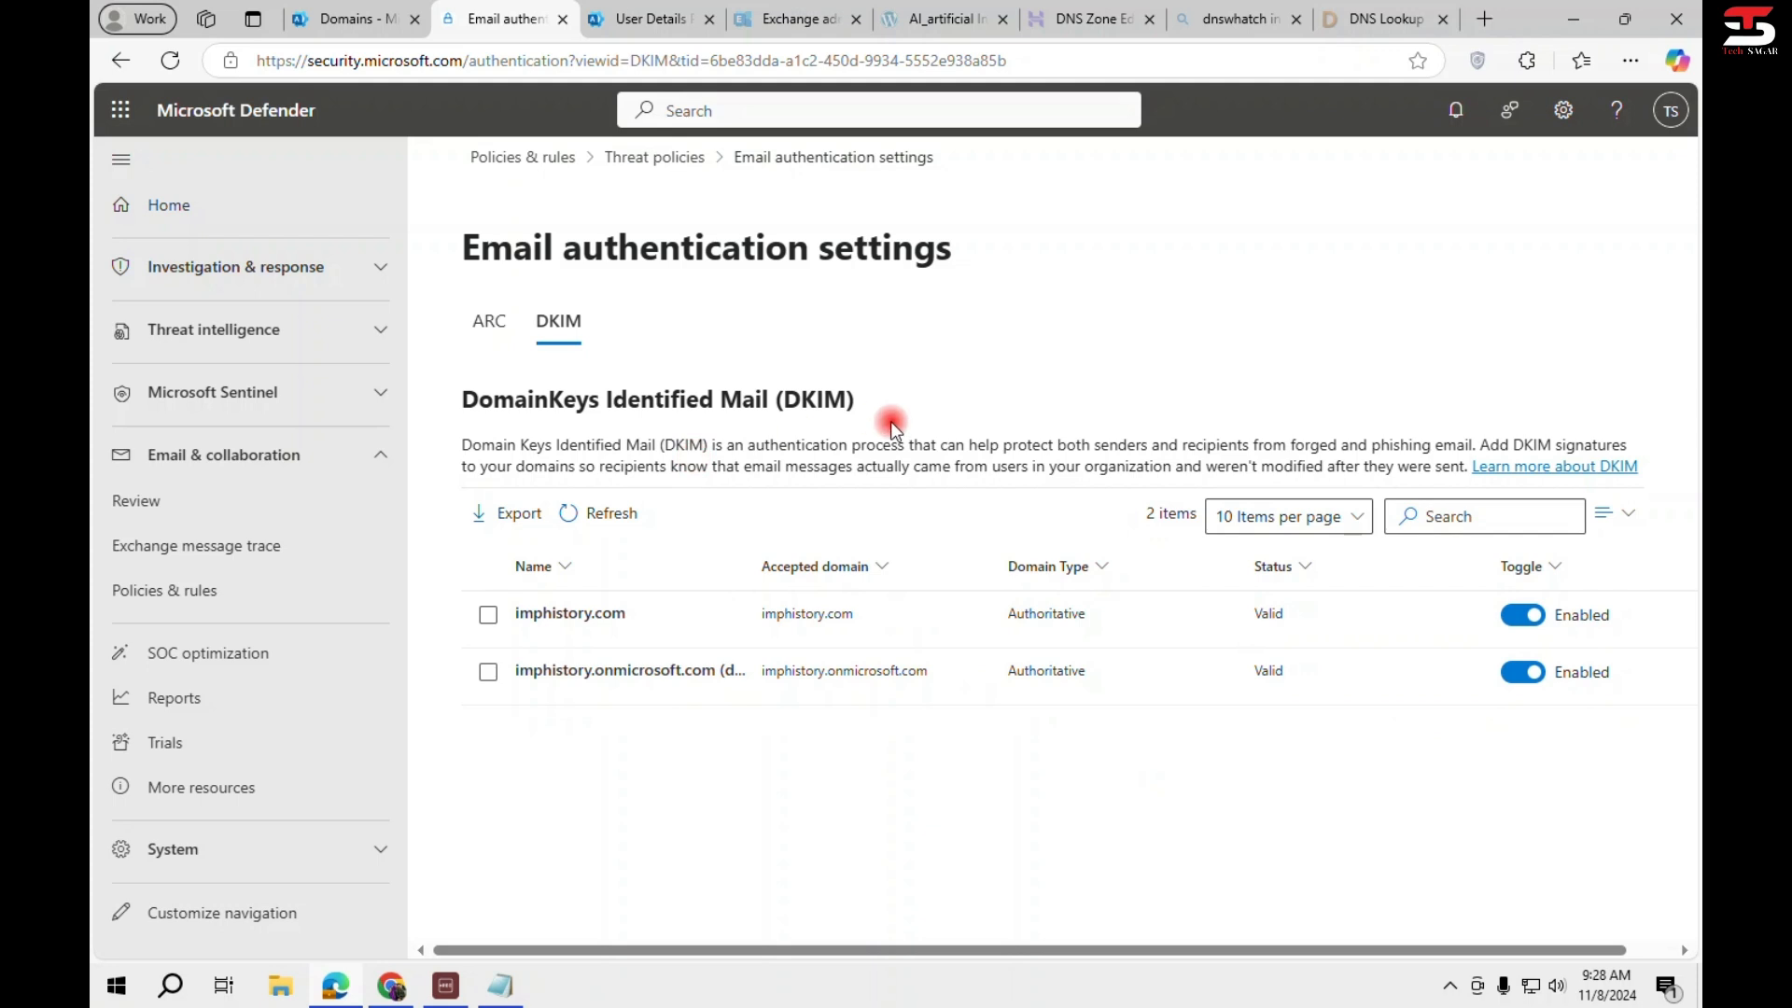
Open the Compliance admin center from the Microsoft 365 admin center and view the audit retention policies.
click(336, 19)
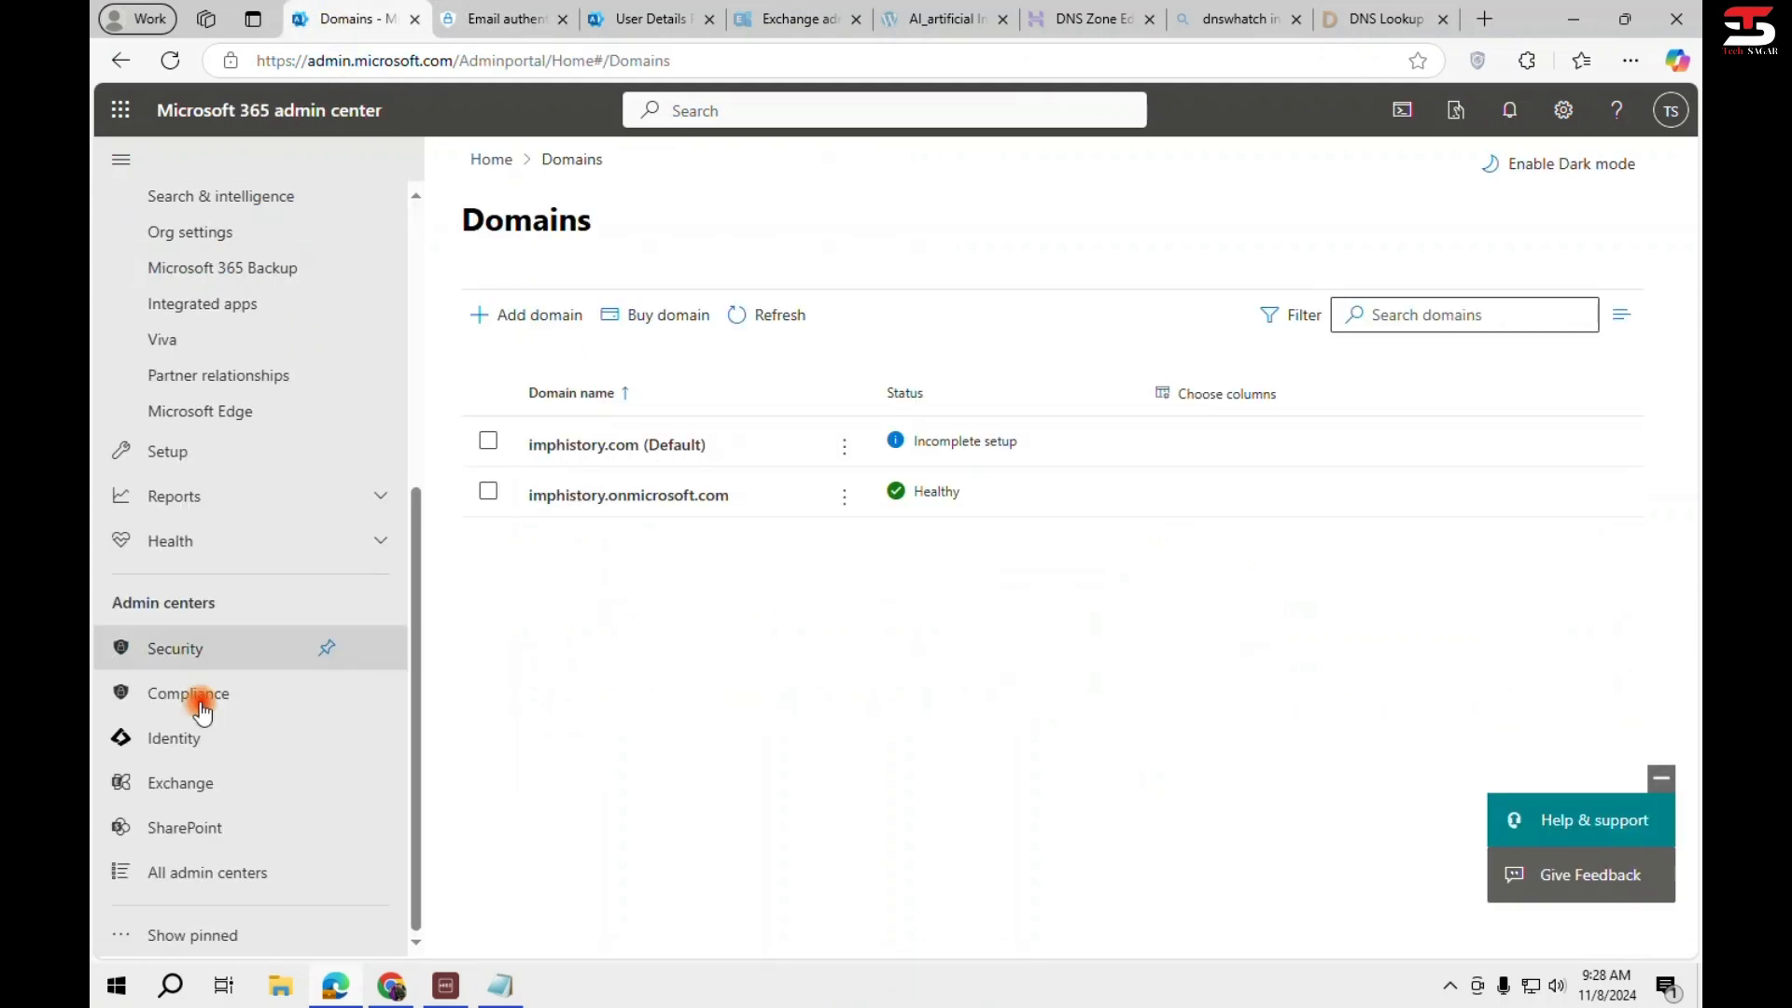
click(235, 710)
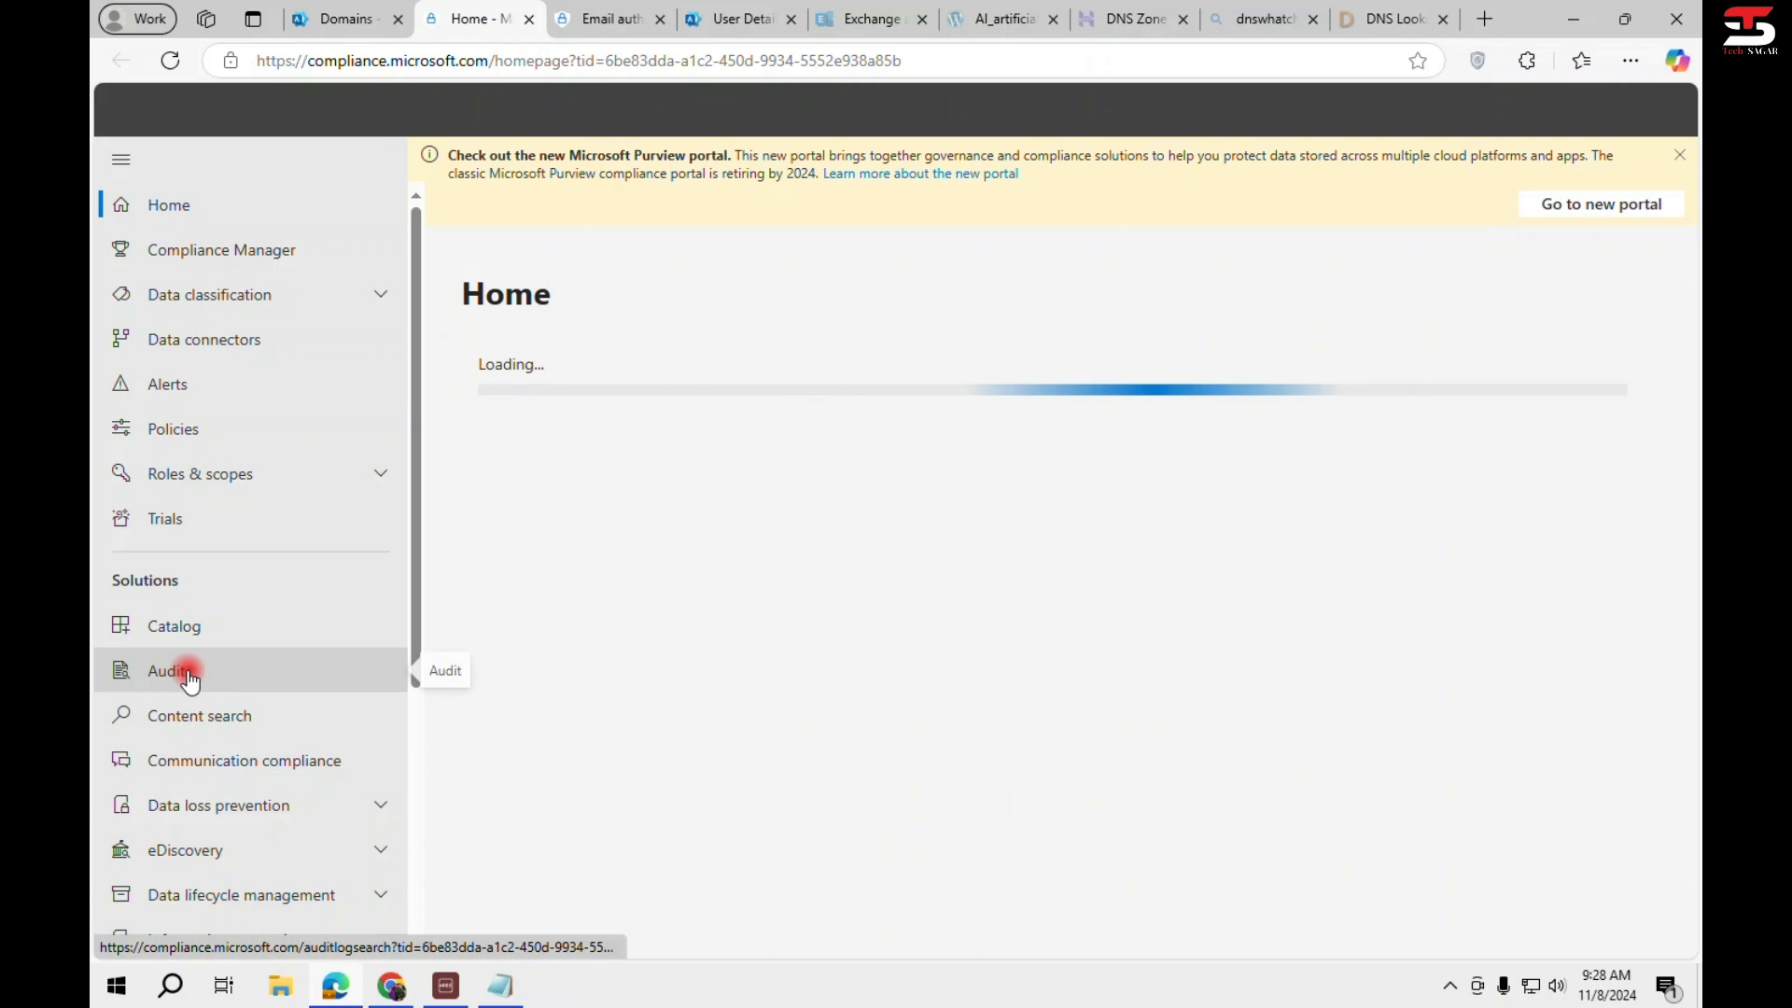
click(177, 672)
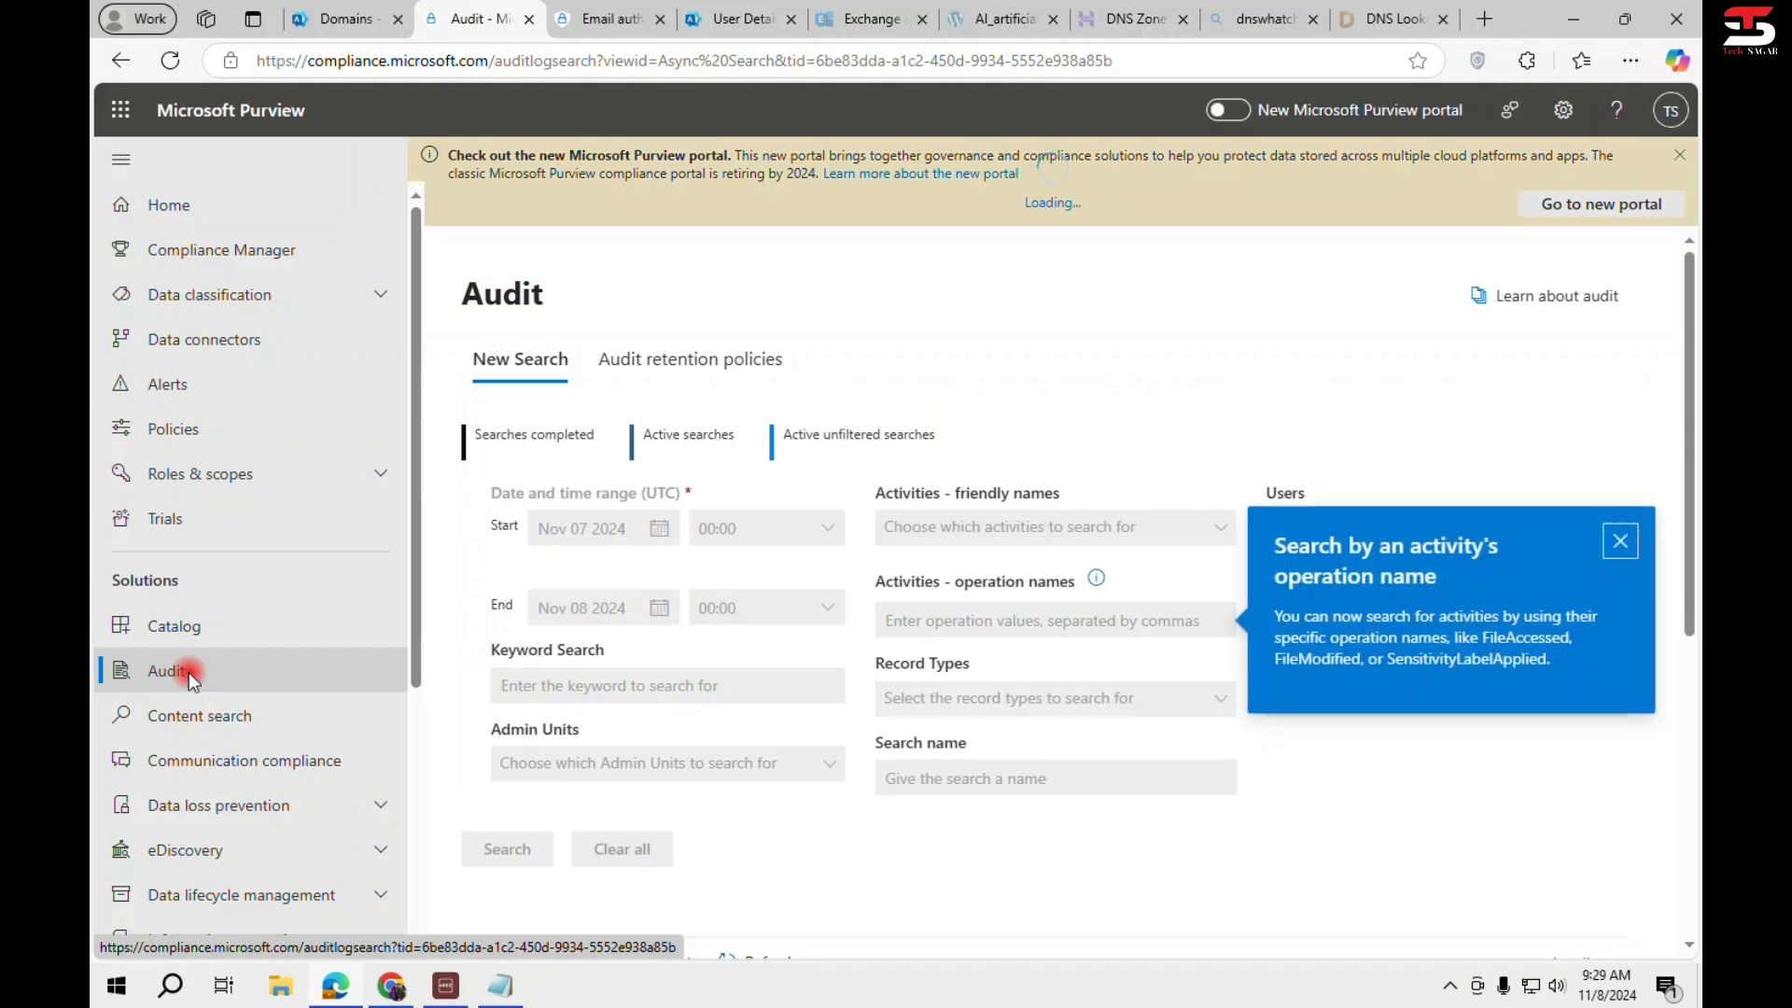
click(1620, 541)
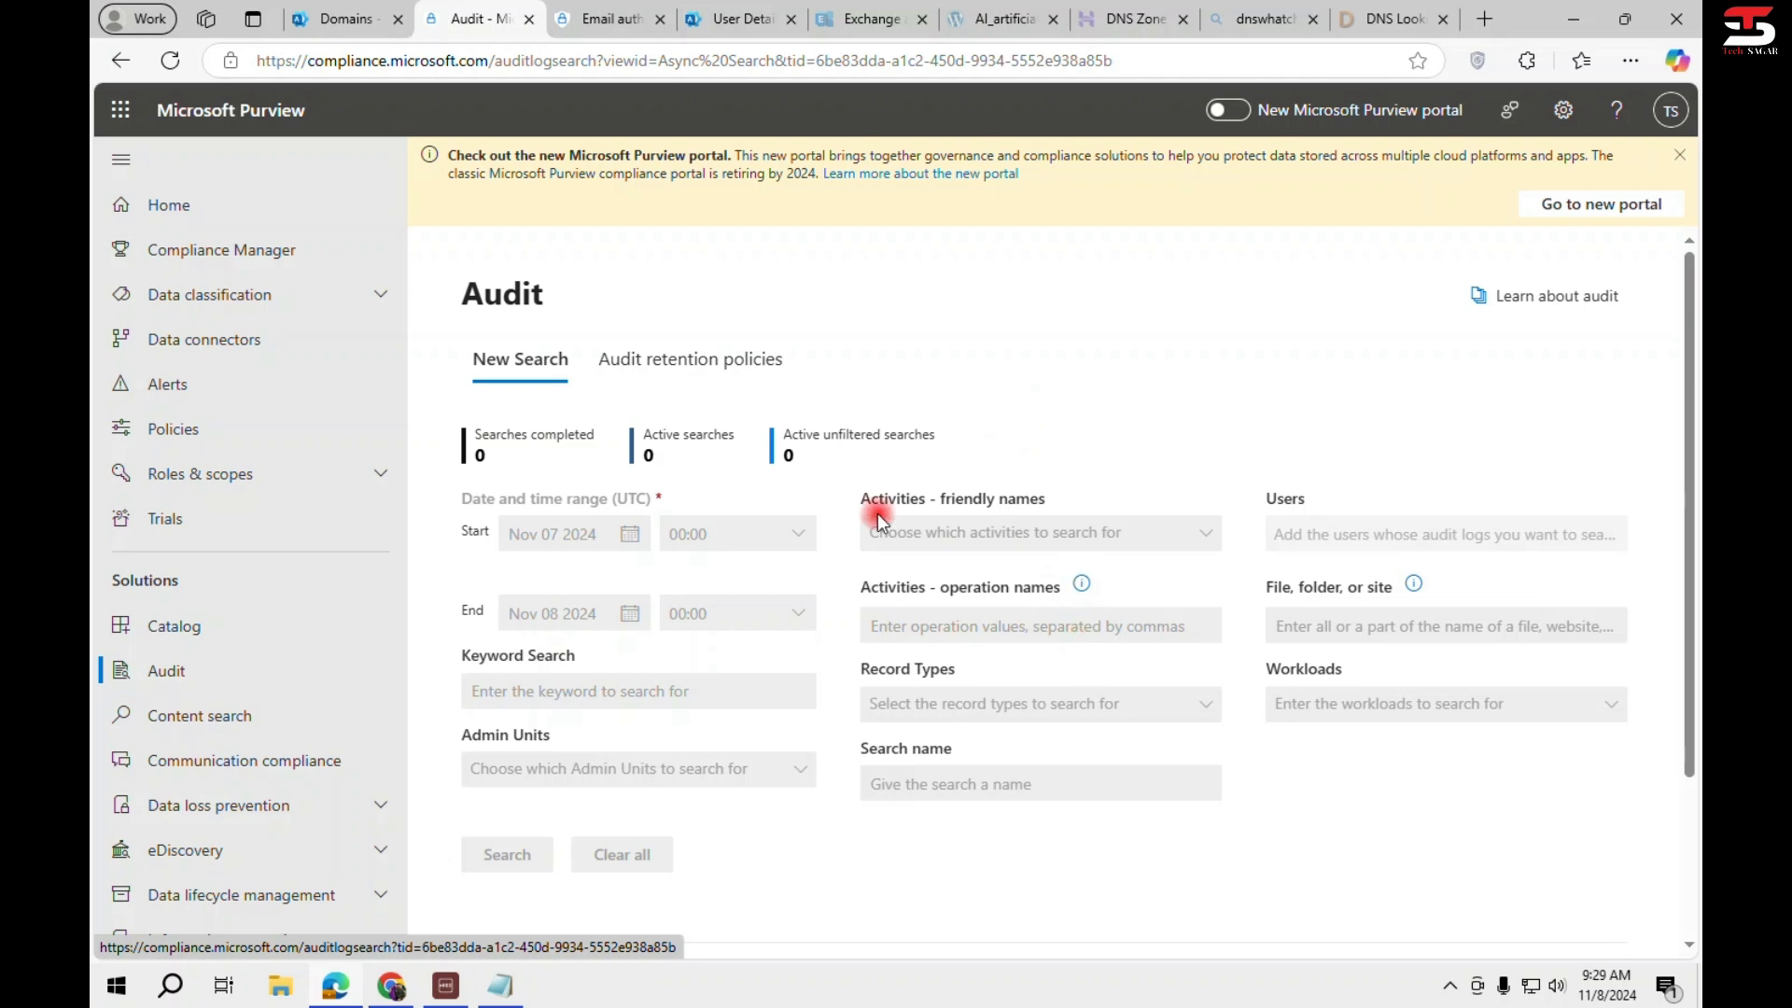
click(738, 364)
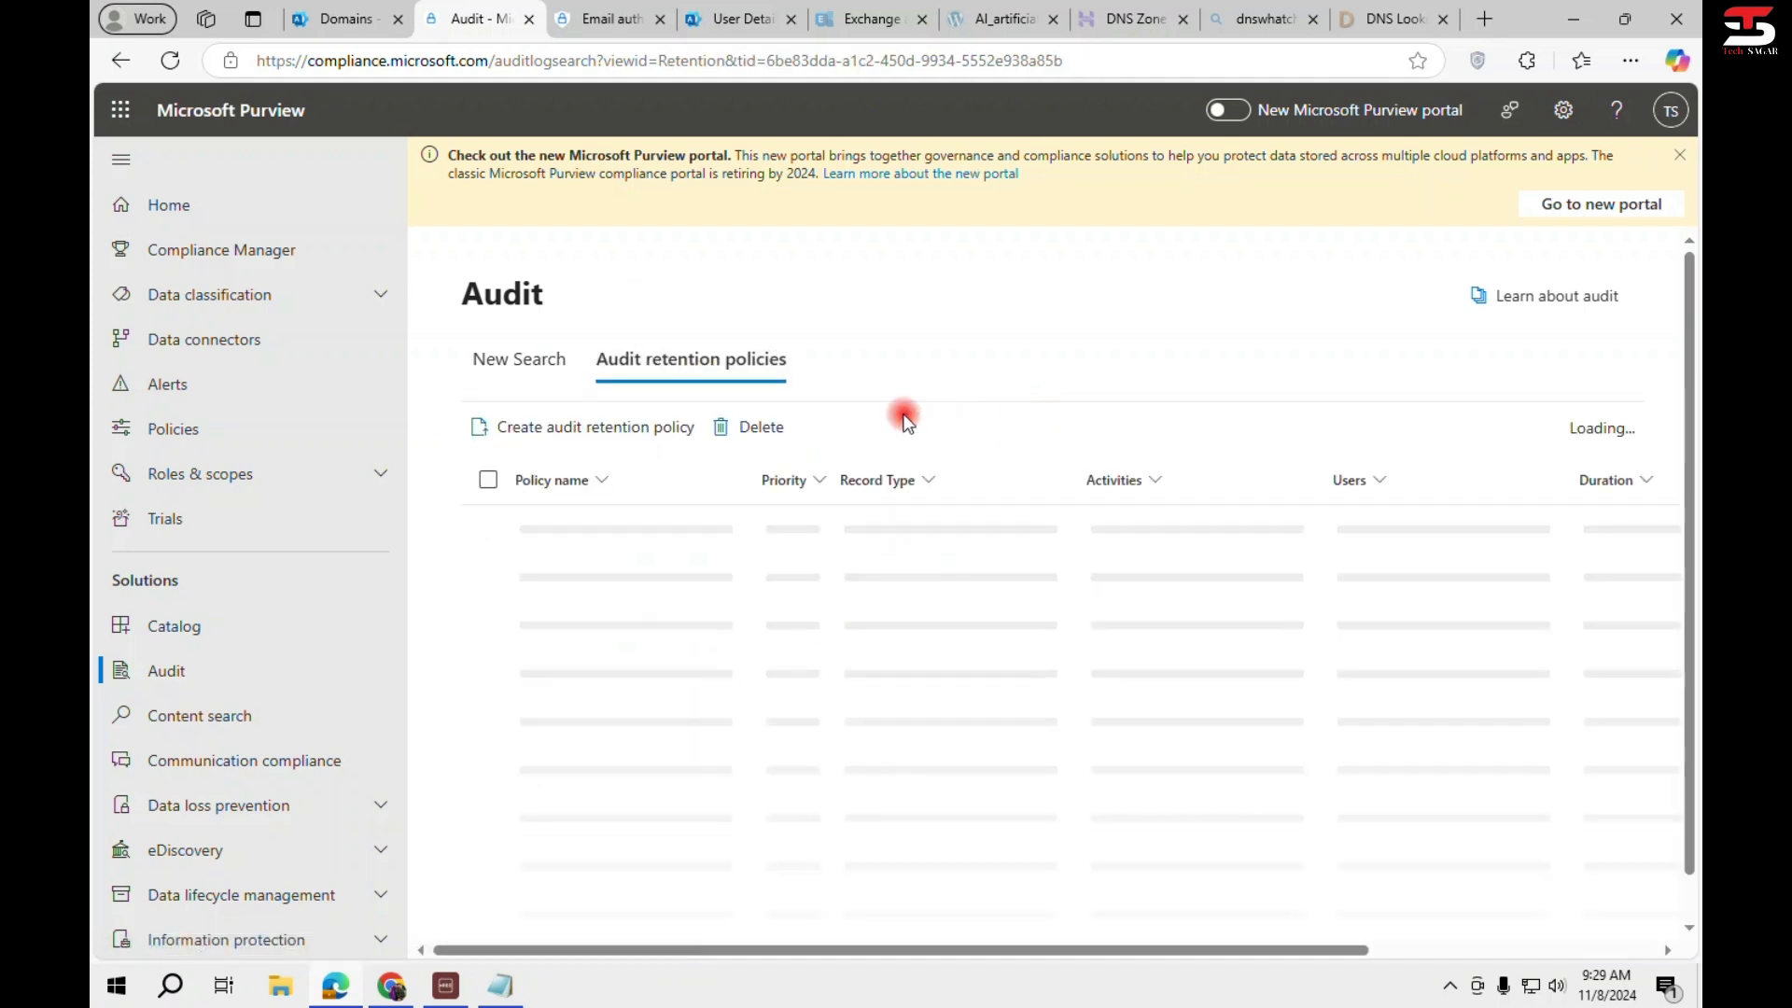
Start recording user and admin activity from the new audit search page and agree to complete the organizational setup.
click(523, 360)
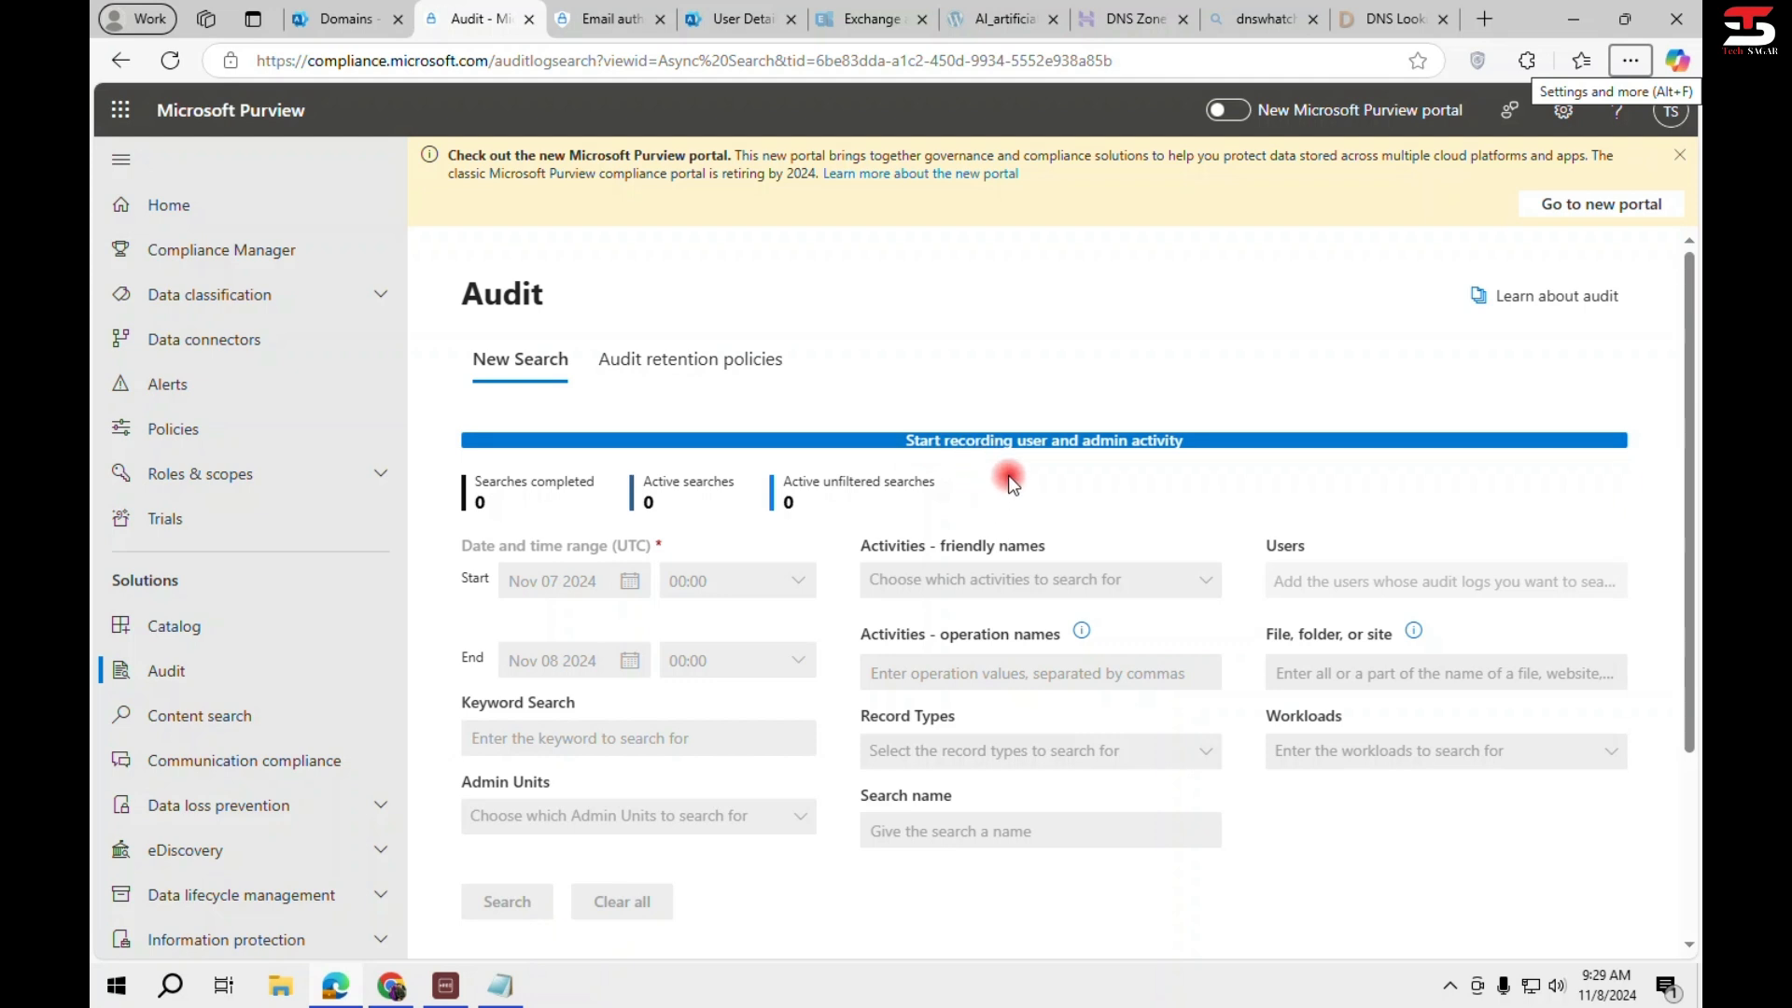
click(960, 404)
click(1009, 442)
click(1011, 447)
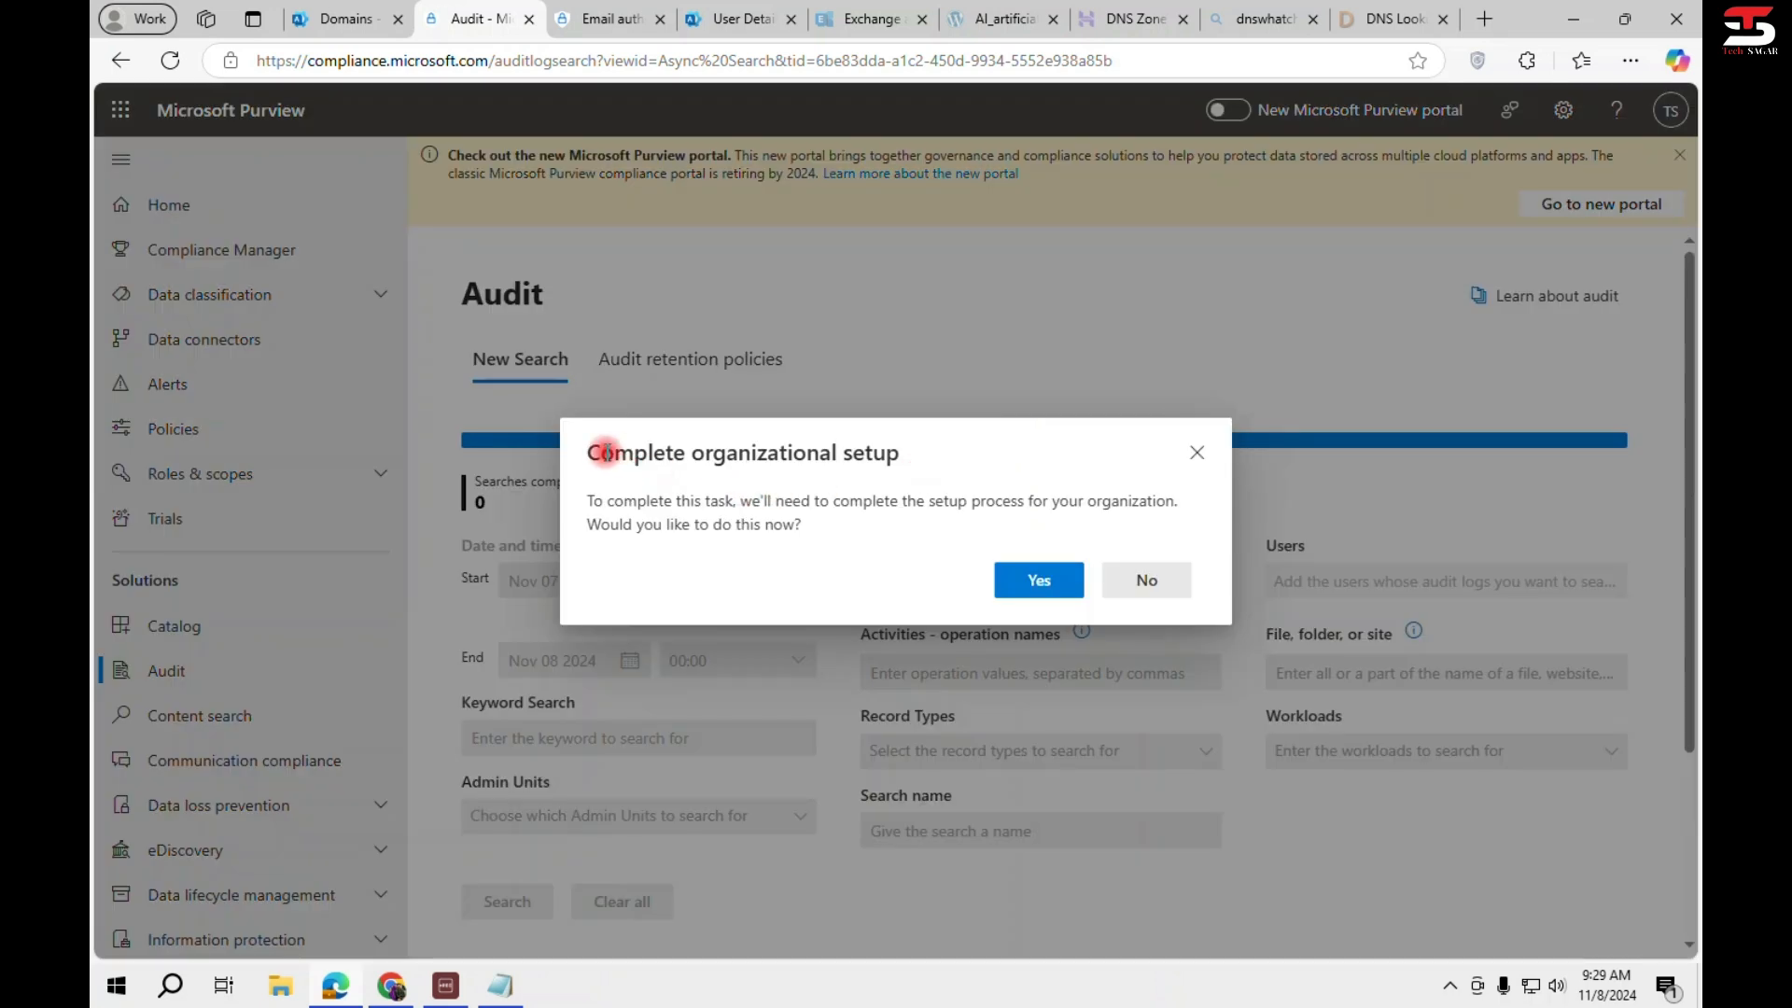
drag(600, 452, 924, 474)
click(758, 519)
click(1050, 586)
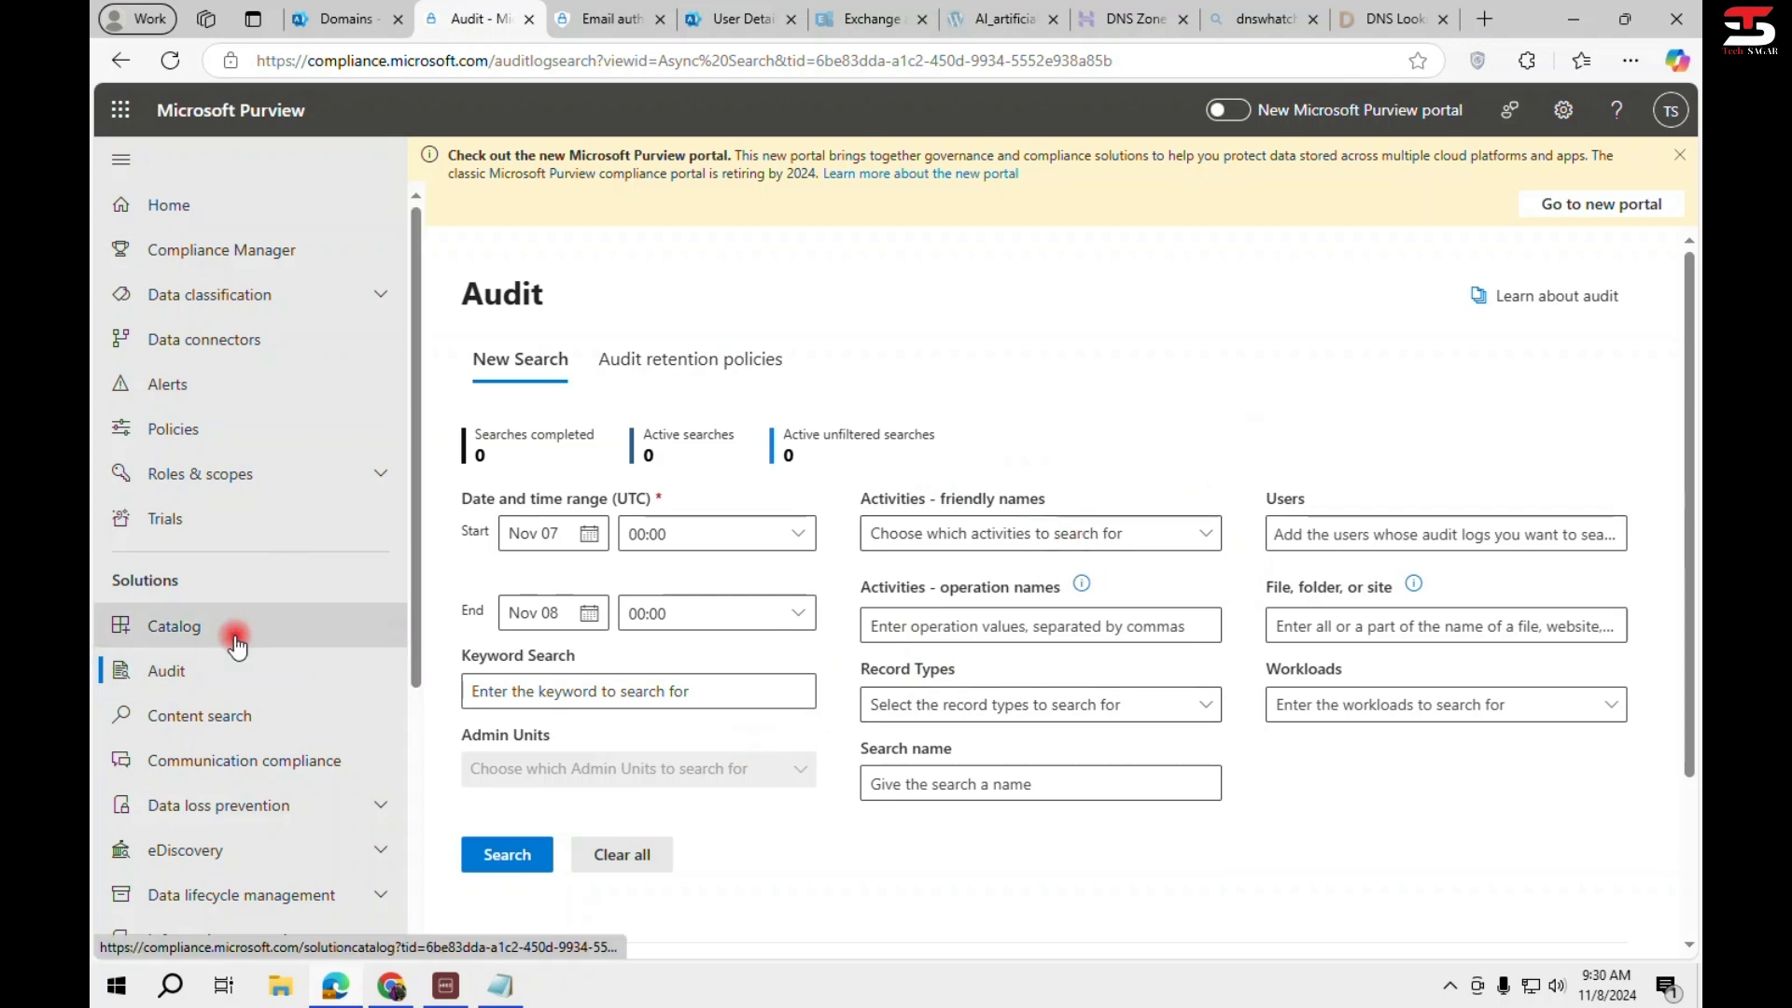
Reload the Audit page to recheck activity recording and return to the admin center's Domains list.
click(171, 64)
click(119, 257)
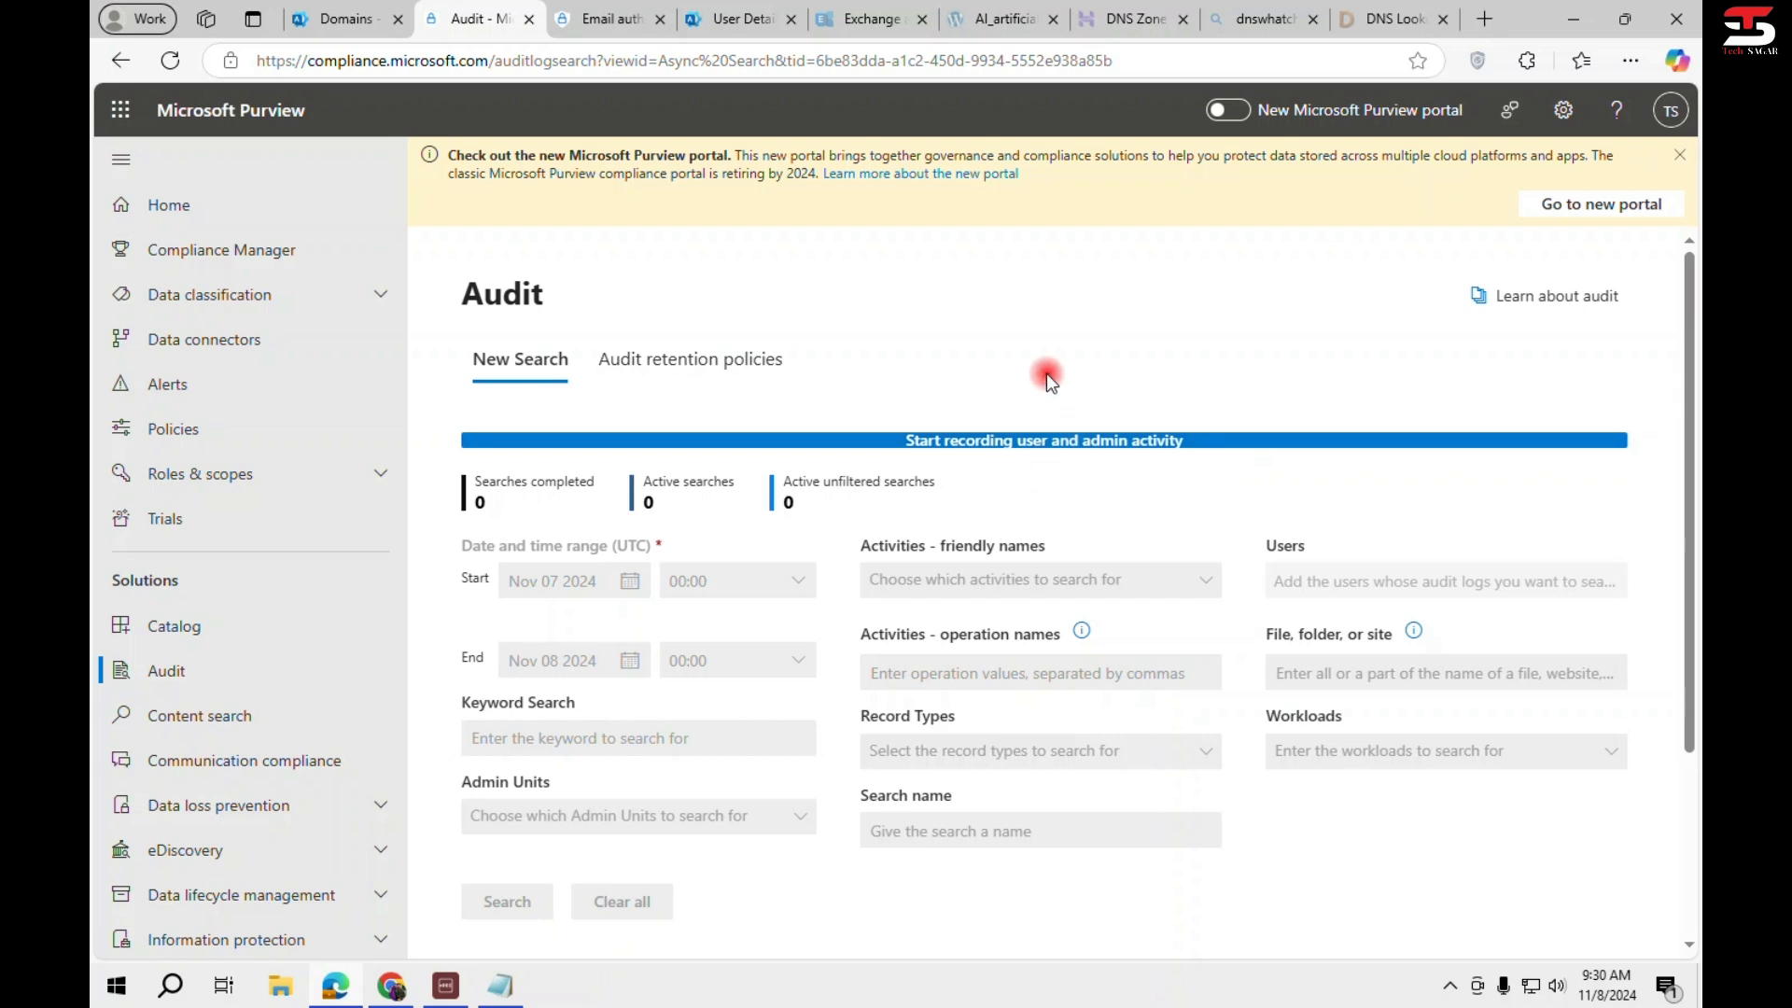
click(347, 19)
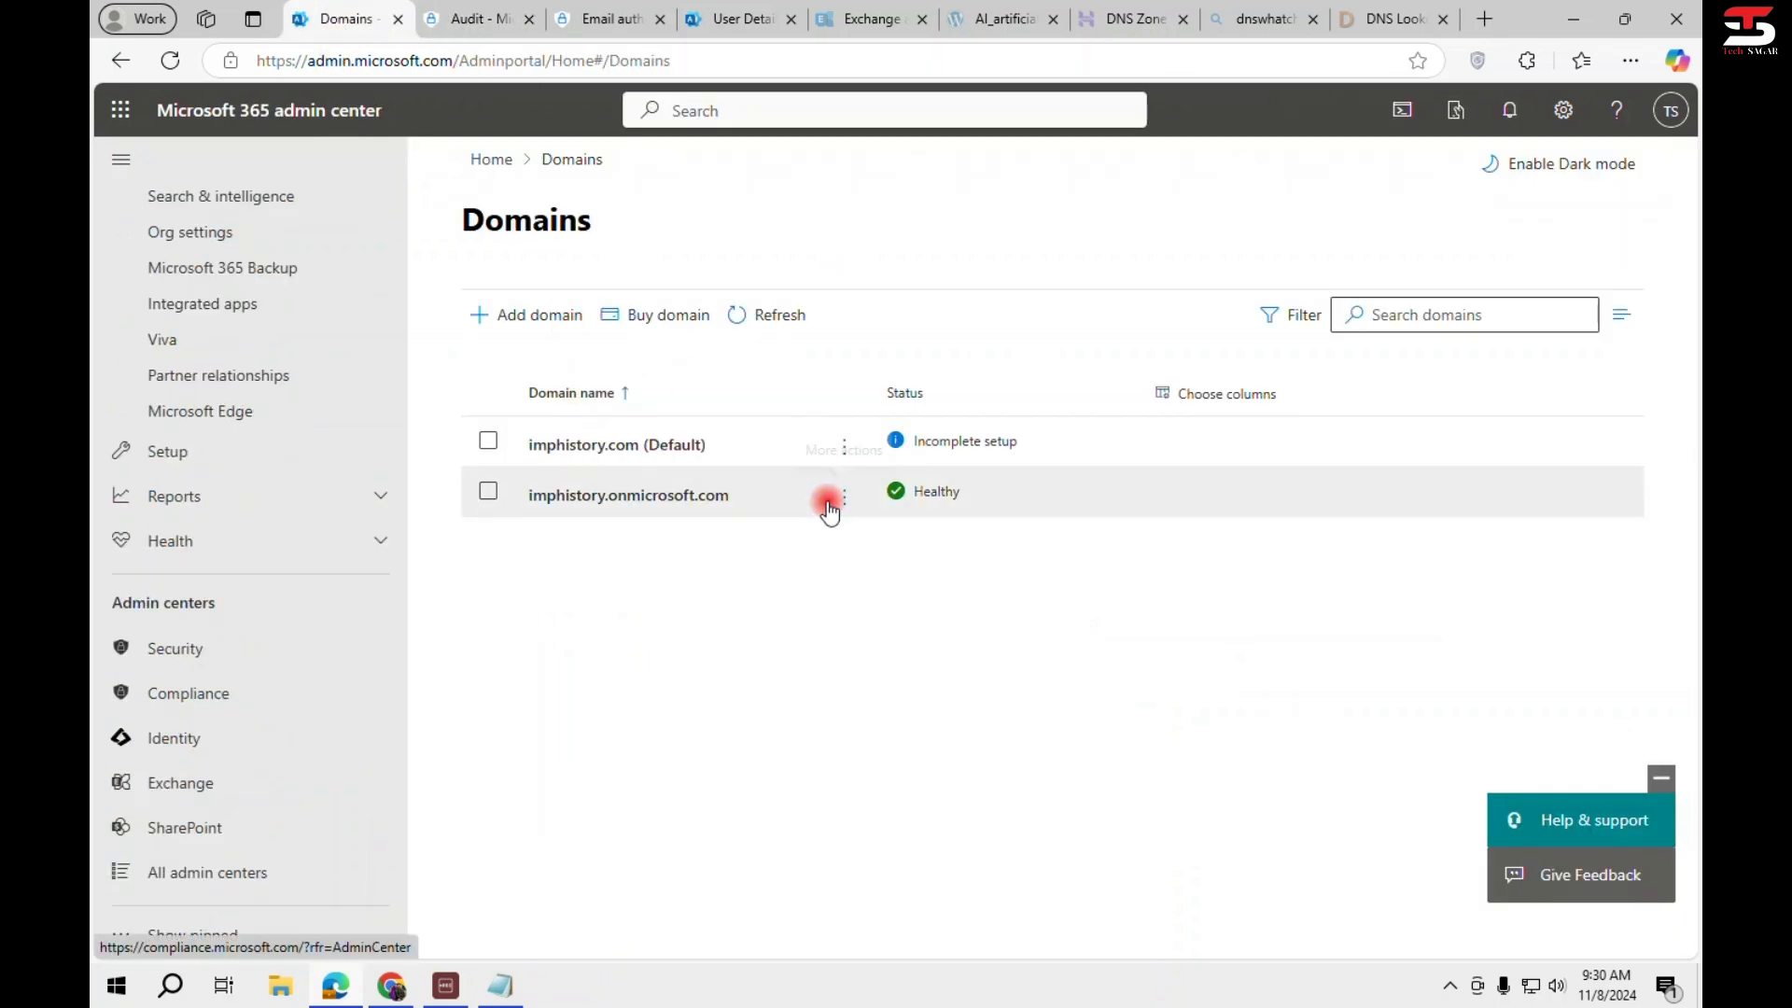